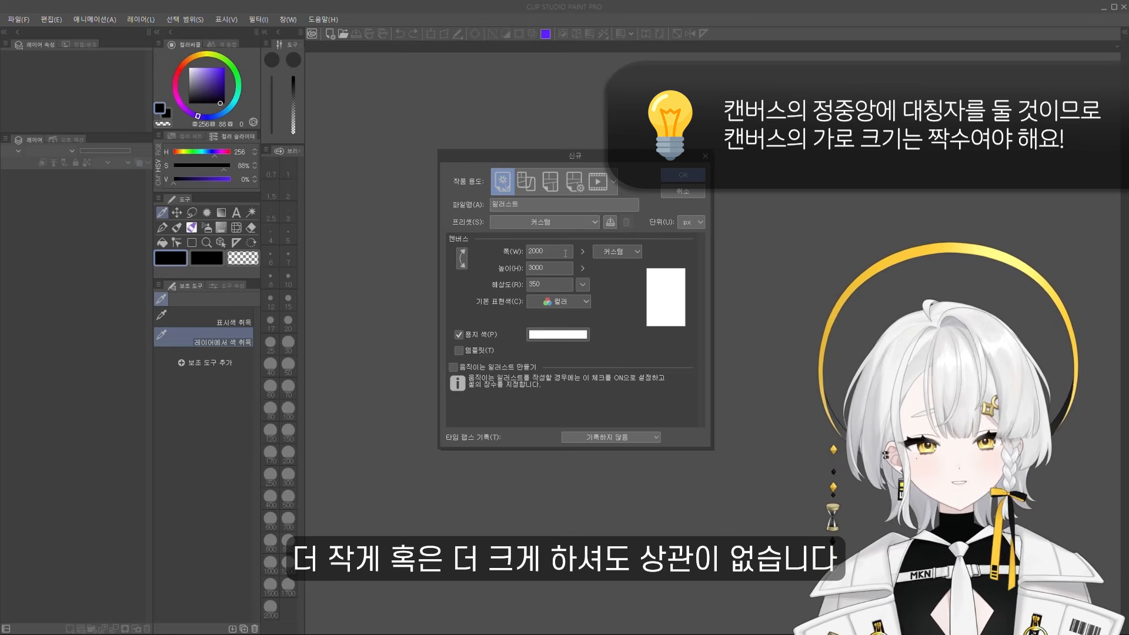
Create a new 2000 × 3000 px, 350 dpi canvas and add a layer folder named 러프
{"action": "left_click", "coordinate": [683, 174]}
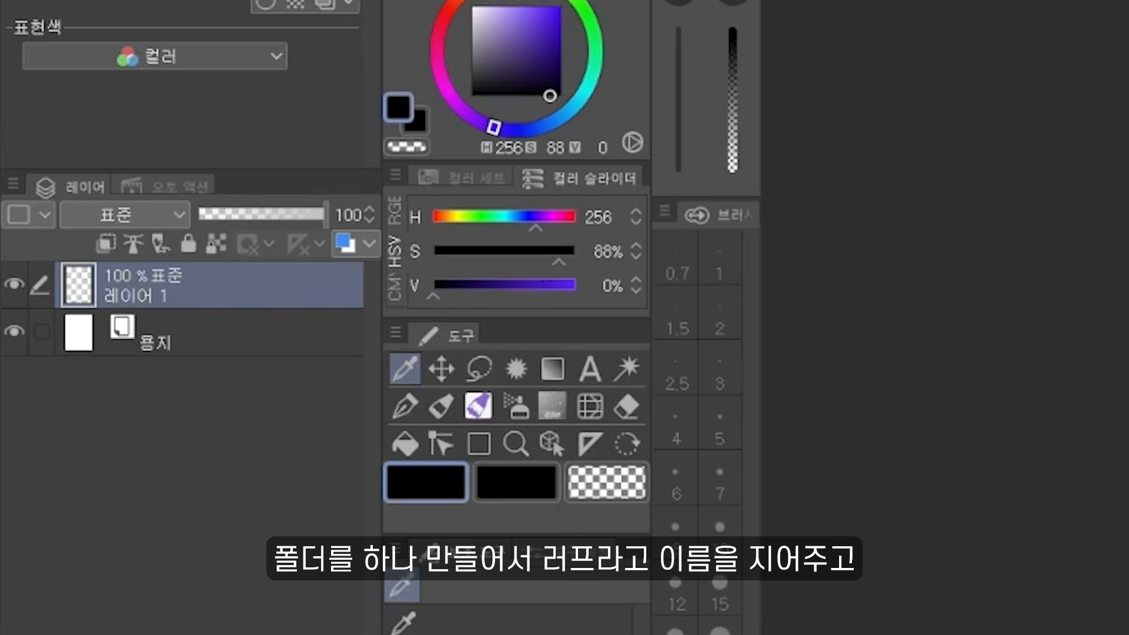
{"action": "left_click", "coordinate": [91, 629]}
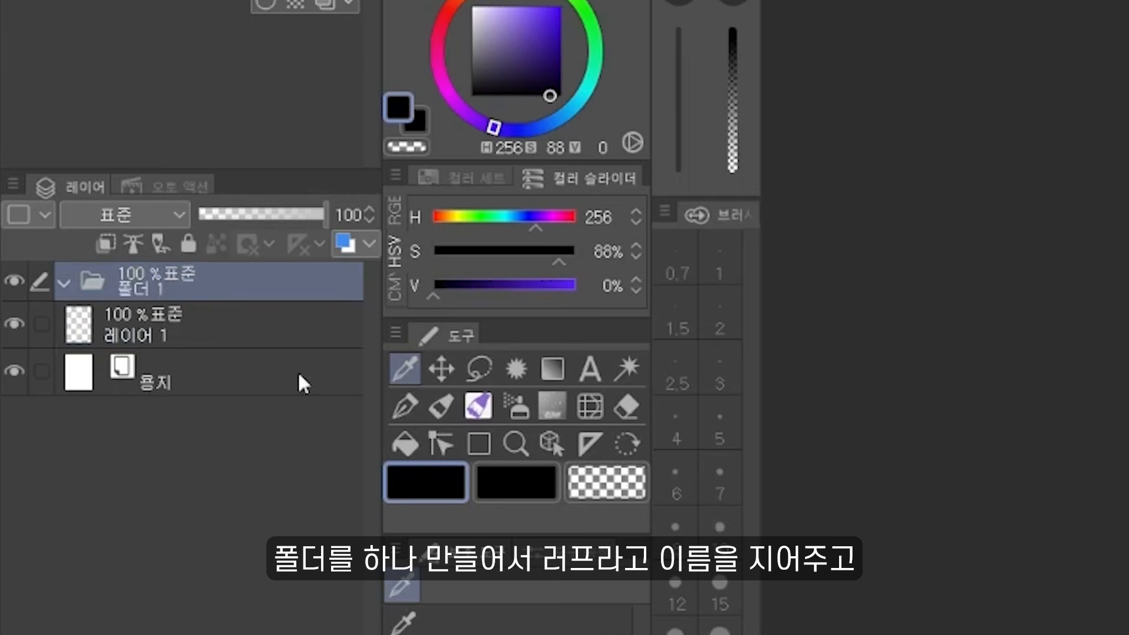
{"action": "double_click", "coordinate": [180, 294]}
Draw a vertical symmetry ruler down the middle of the canvas on the 러프 folder and add a new layer inside it
{"action": "left_click", "coordinate": [591, 444]}
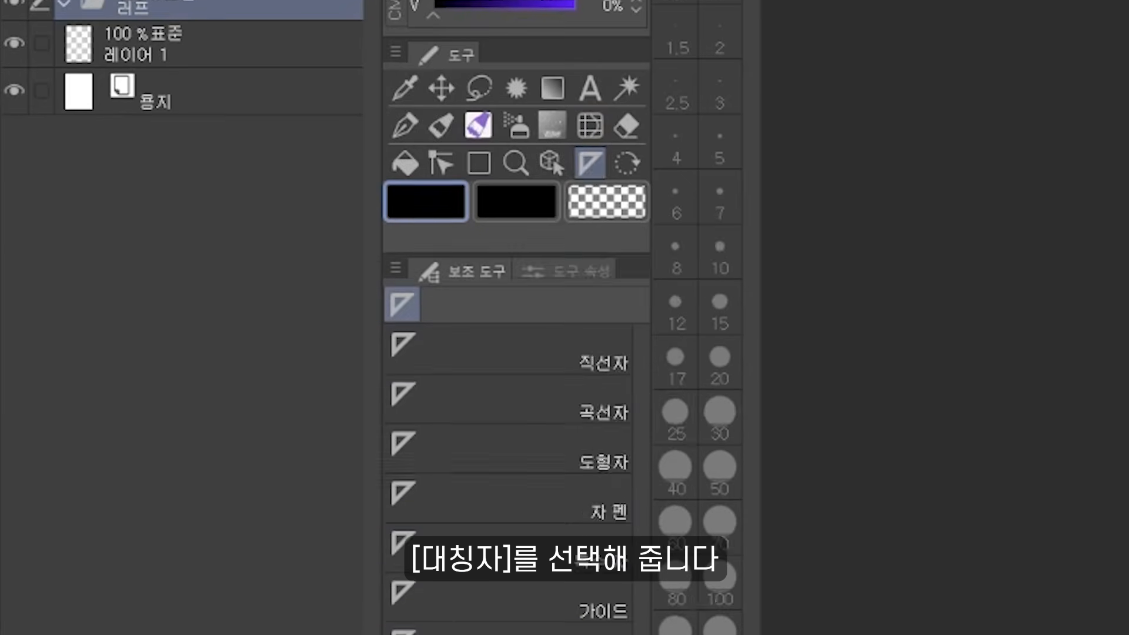
{"action": "left_click", "coordinate": [541, 380]}
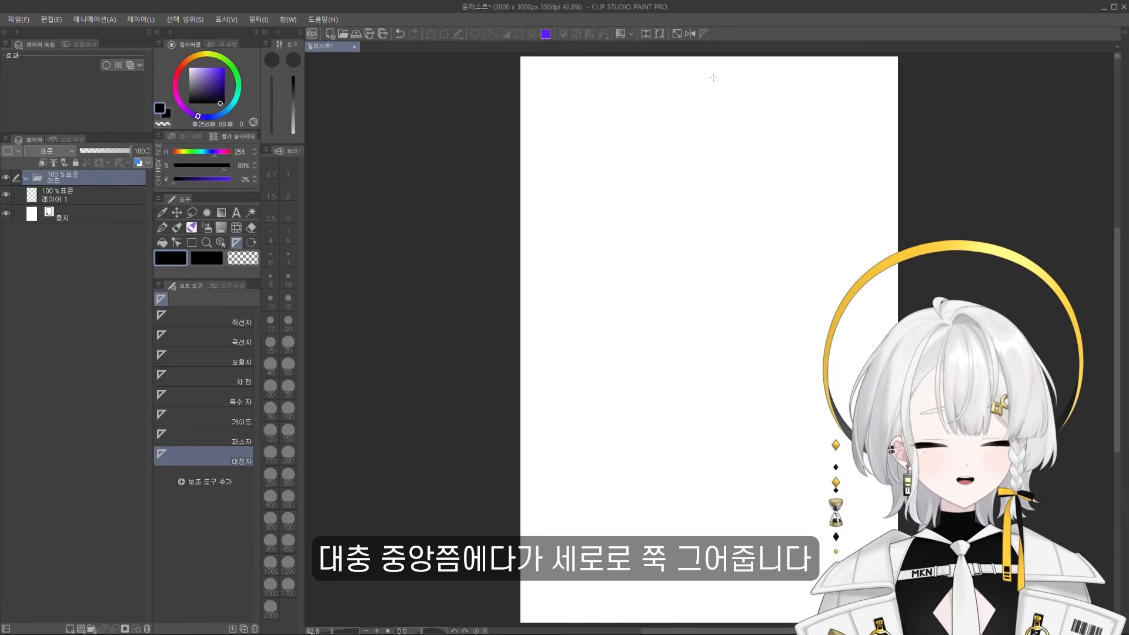
{"action": "left_click_drag", "start_coordinate": [709, 306], "coordinate": [712, 544]}
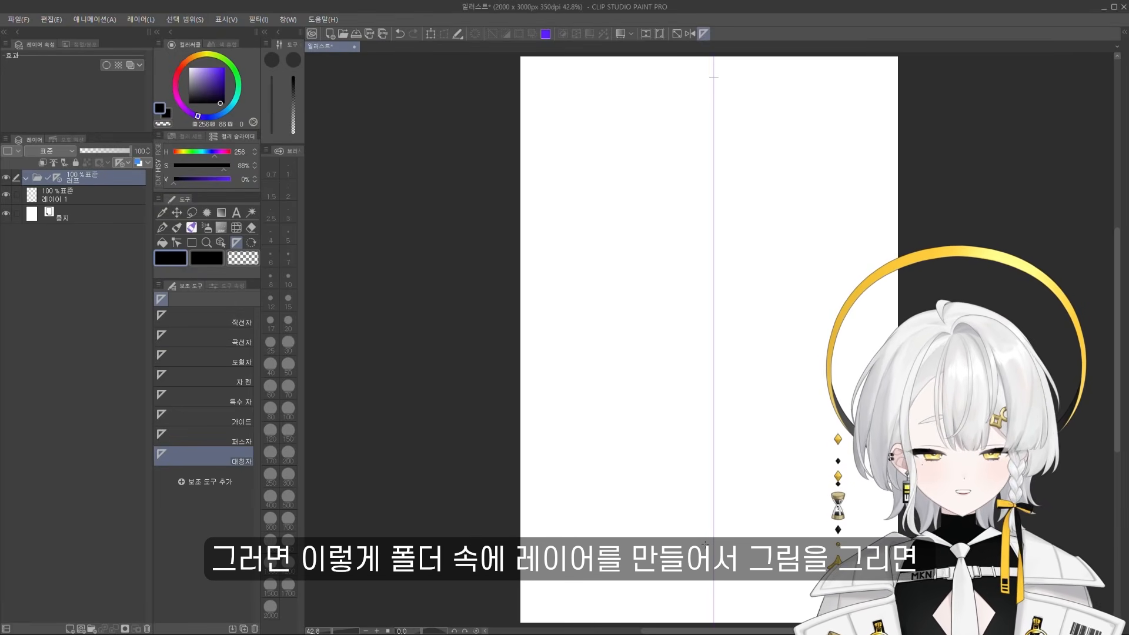
{"action": "left_click", "coordinate": [73, 627]}
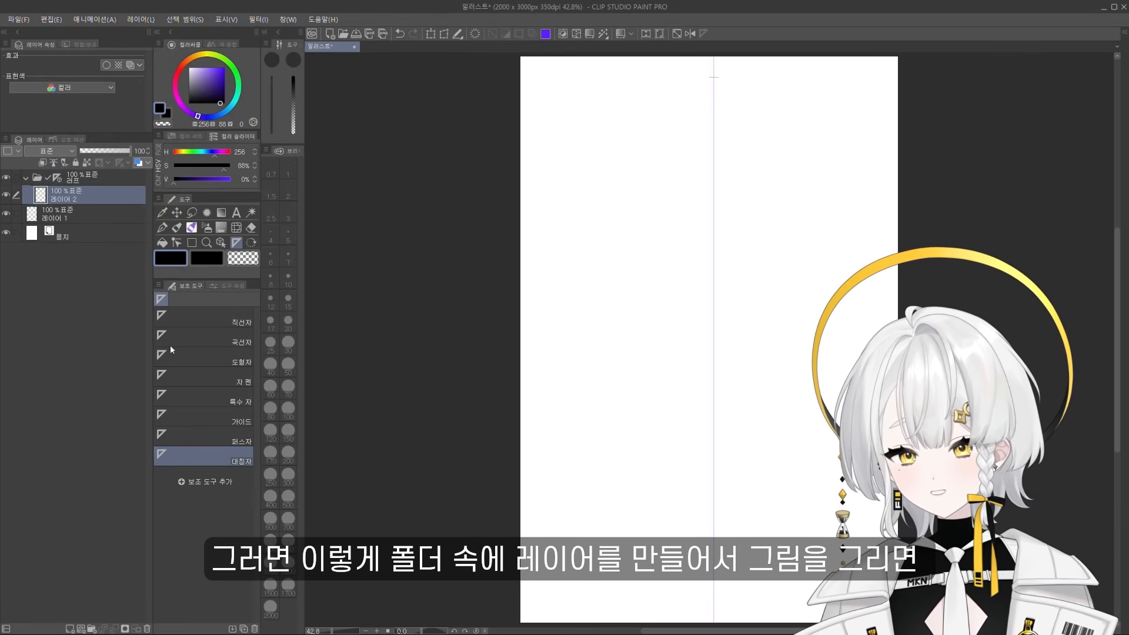
Try out the symmetry with a looping G펜 stroke at 15 px on the new layer
{"action": "left_click", "coordinate": [162, 228]}
{"action": "left_click_drag", "start_coordinate": [611, 165], "coordinate": [684, 292]}
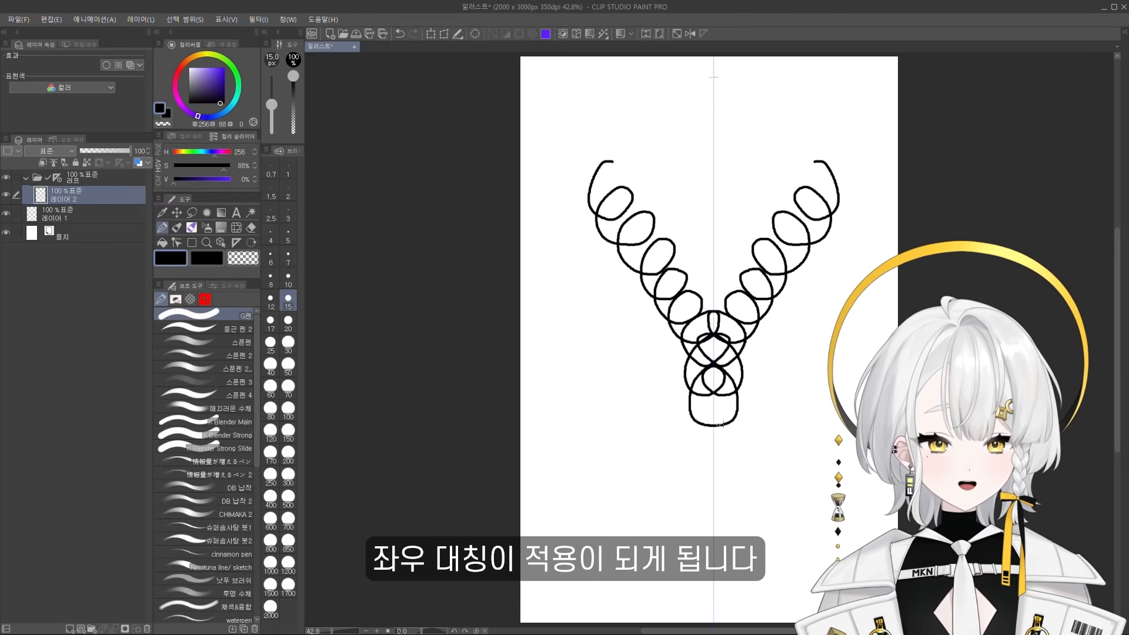
{"action": "key", "text": "ctrl+z"}
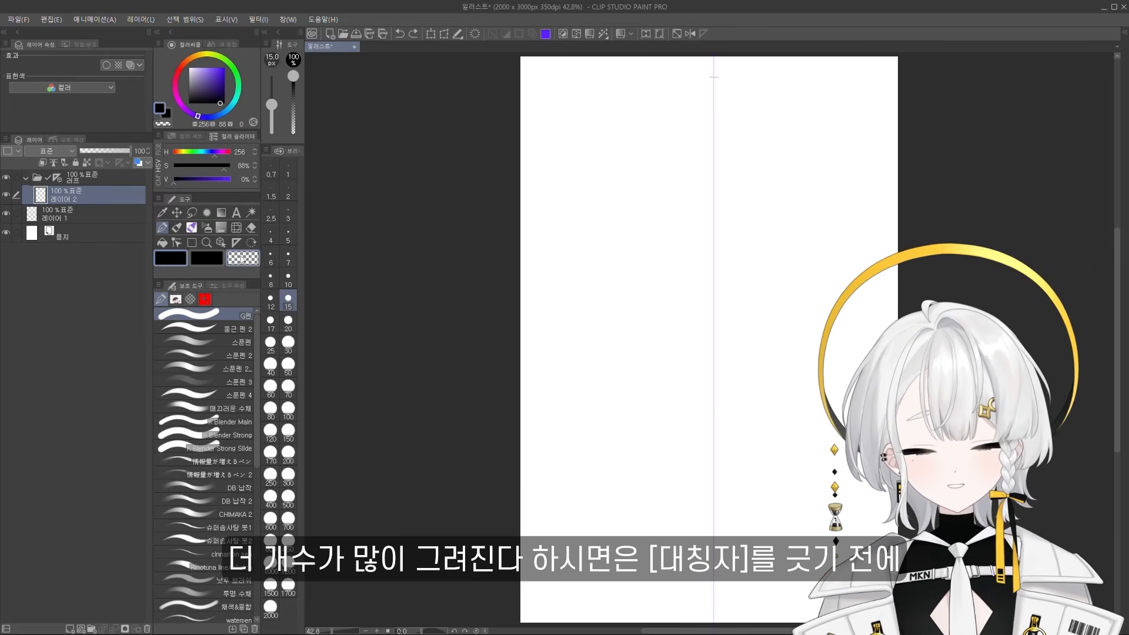
Check the symmetry ruler's line count (선 수) in its tool properties
{"action": "left_click", "coordinate": [237, 244]}
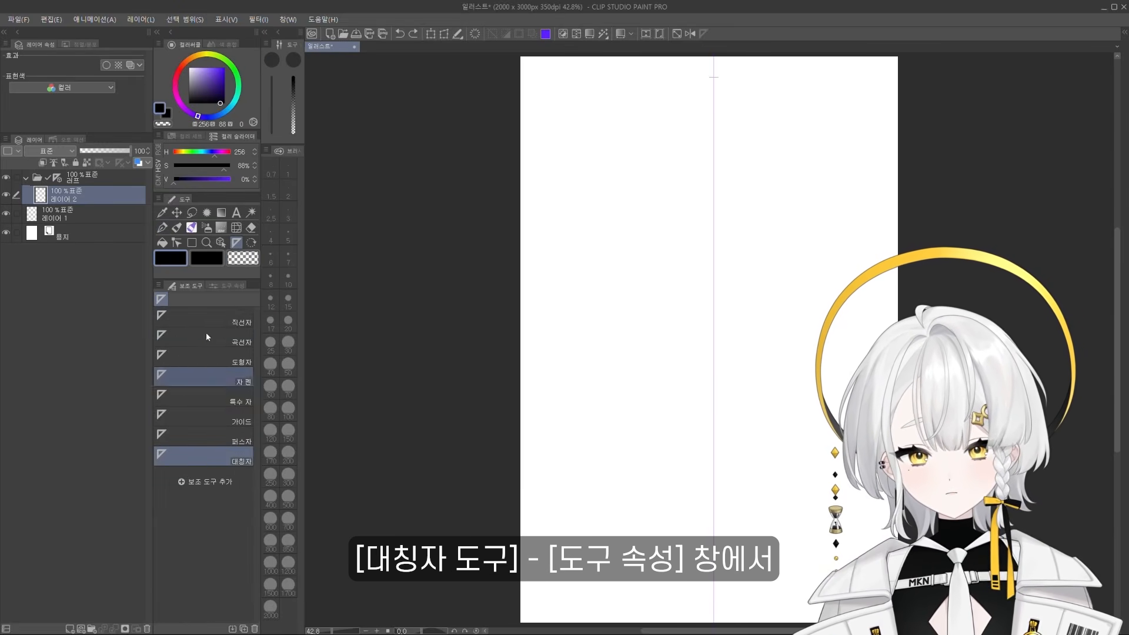
{"action": "left_click", "coordinate": [230, 286]}
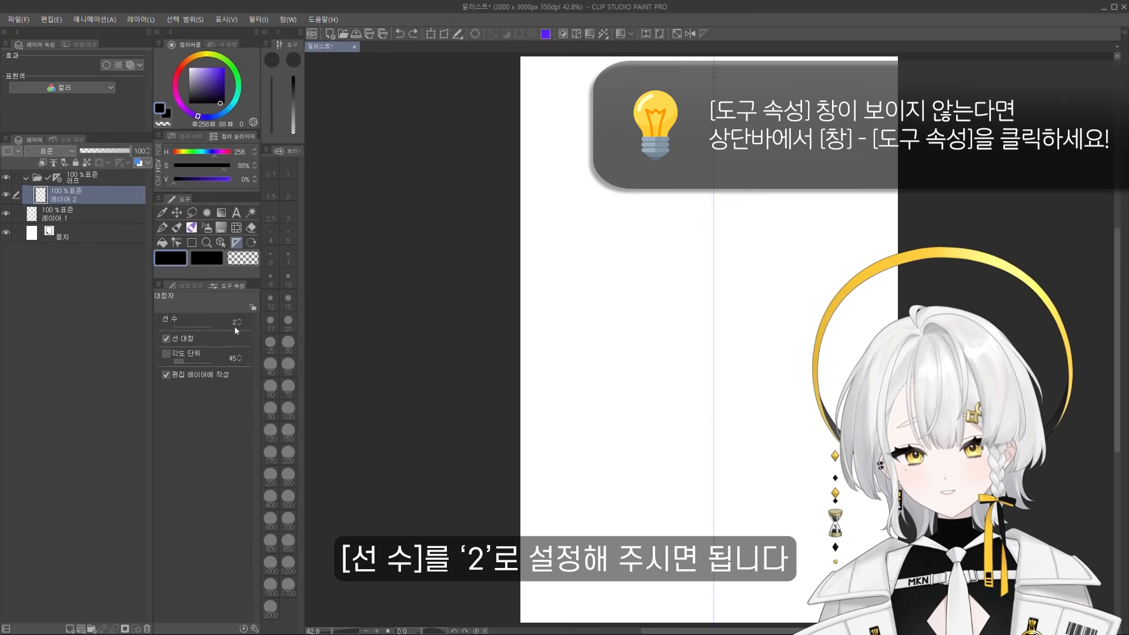
Use the 오브젝트 tool to set the 러프 folder's symmetry ruler centre to X 1000 and Y 0
{"action": "left_click", "coordinate": [57, 180]}
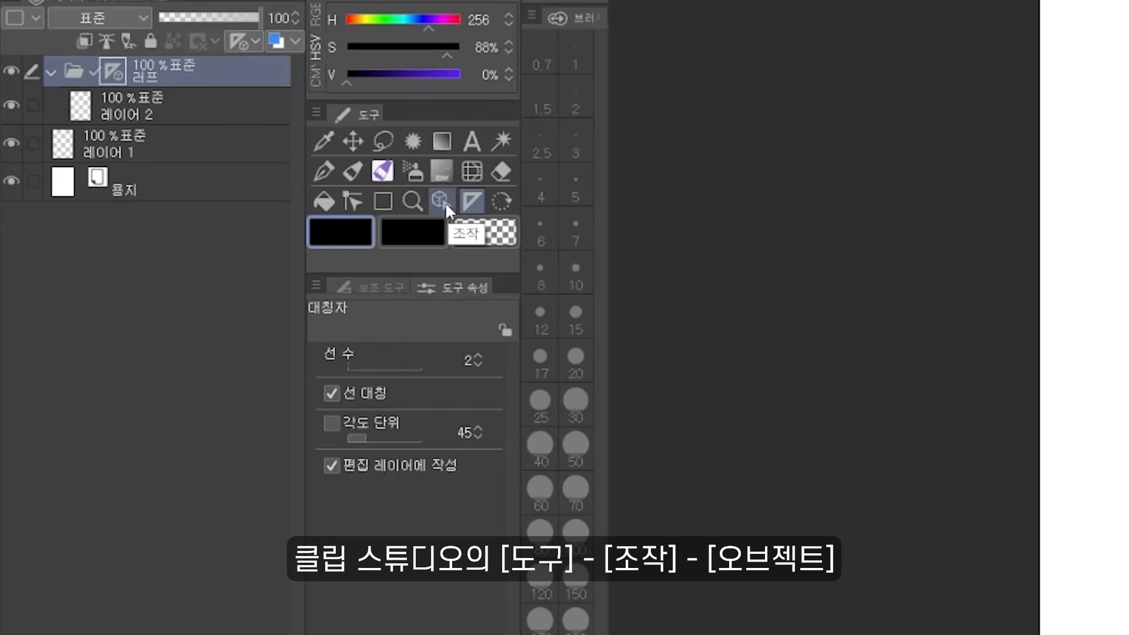
{"action": "left_click", "coordinate": [444, 200]}
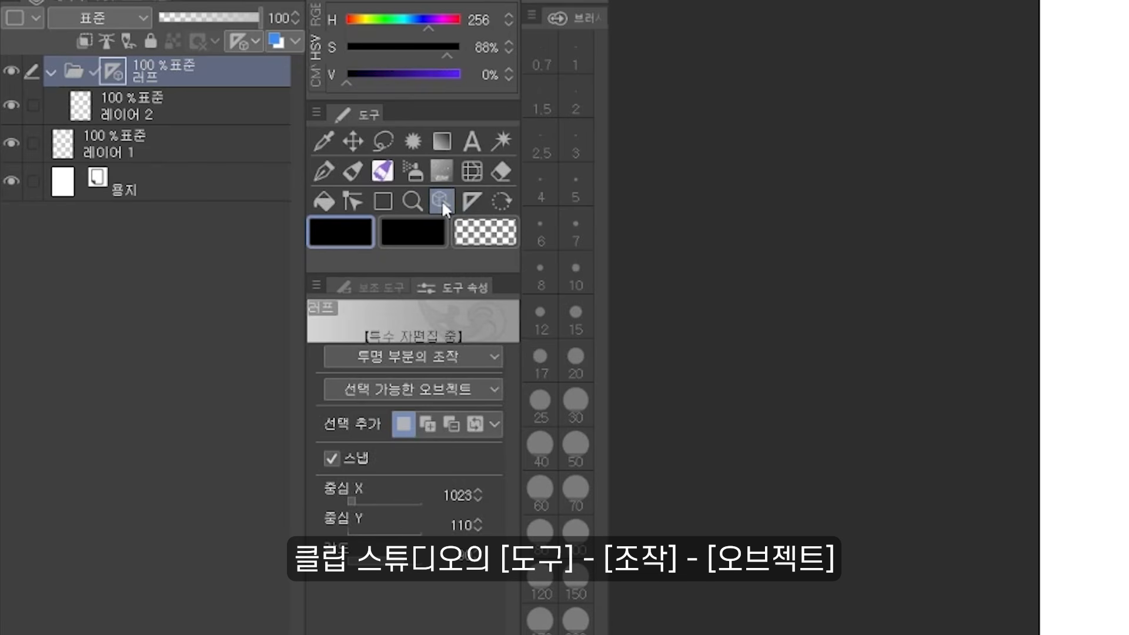
{"action": "left_click", "coordinate": [371, 287]}
{"action": "left_click", "coordinate": [432, 351]}
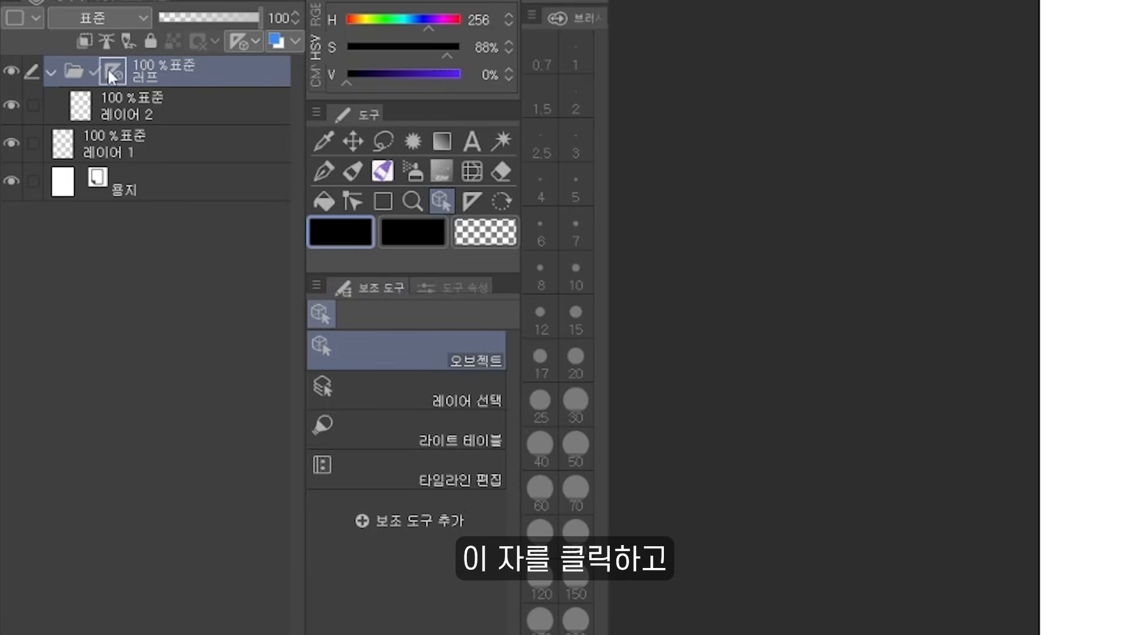
{"action": "left_click", "coordinate": [450, 288]}
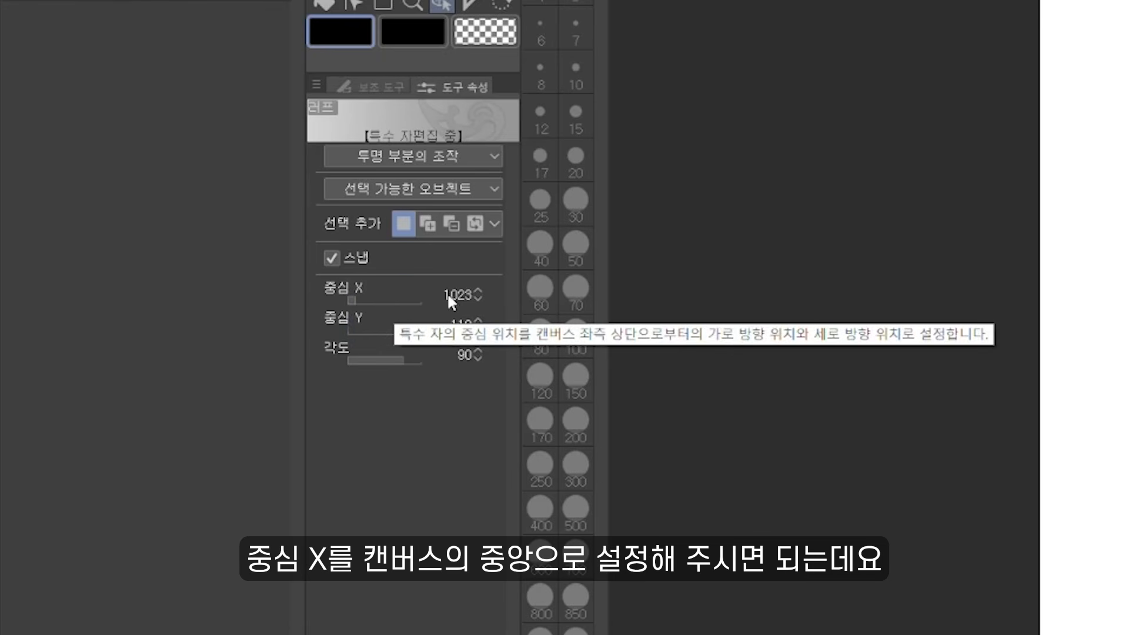
{"action": "left_click", "coordinate": [465, 297]}
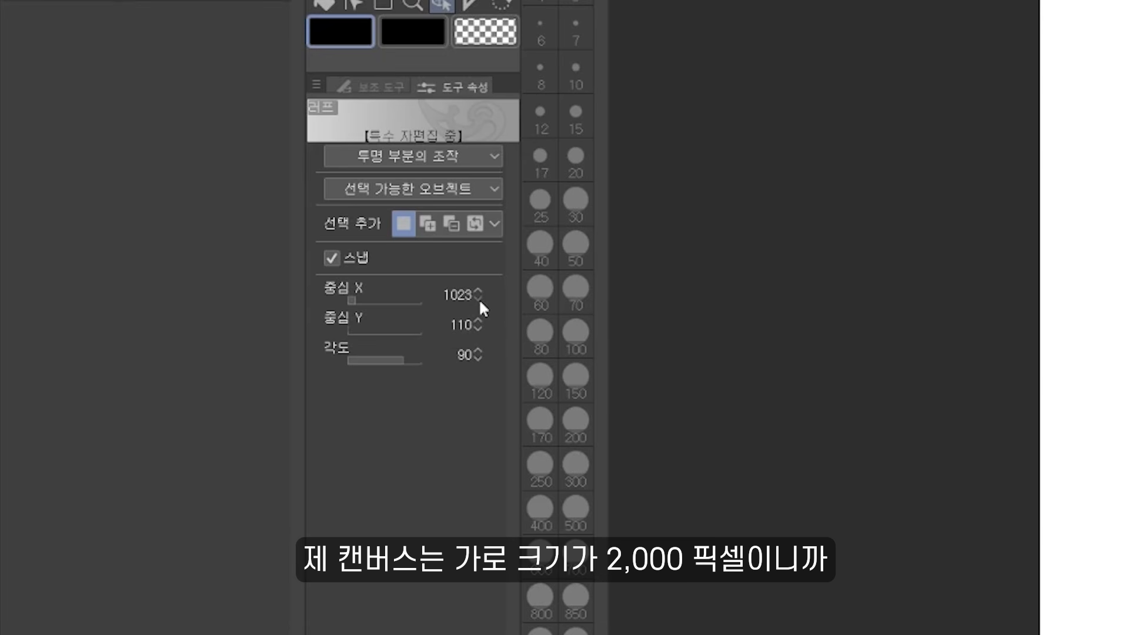
{"action": "type", "text": "1000"}
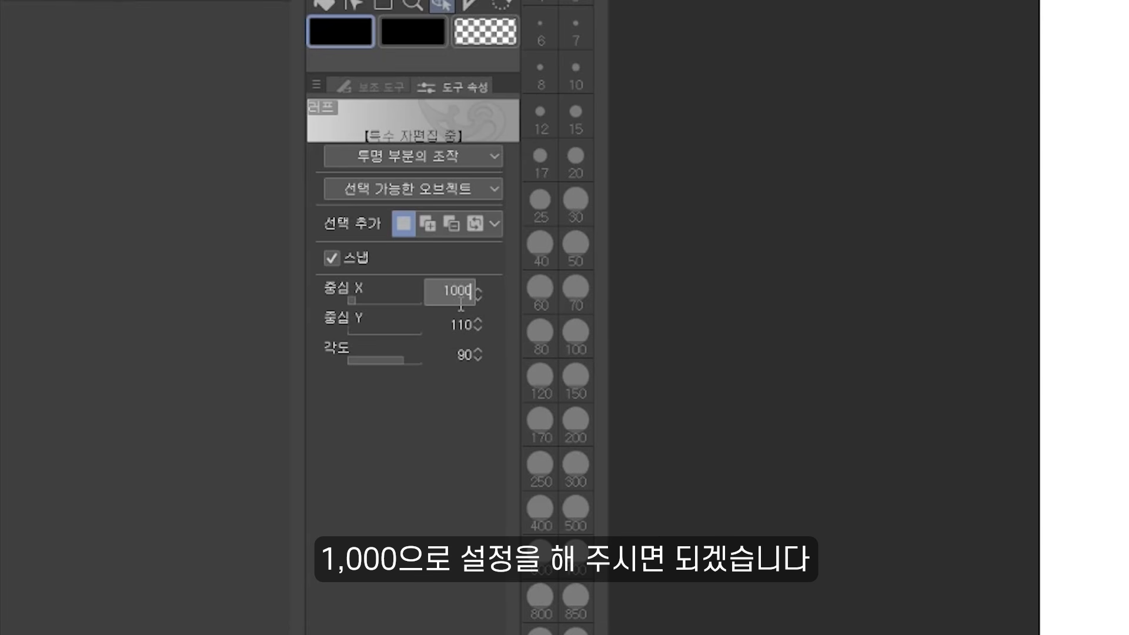
{"action": "key", "text": "Return"}
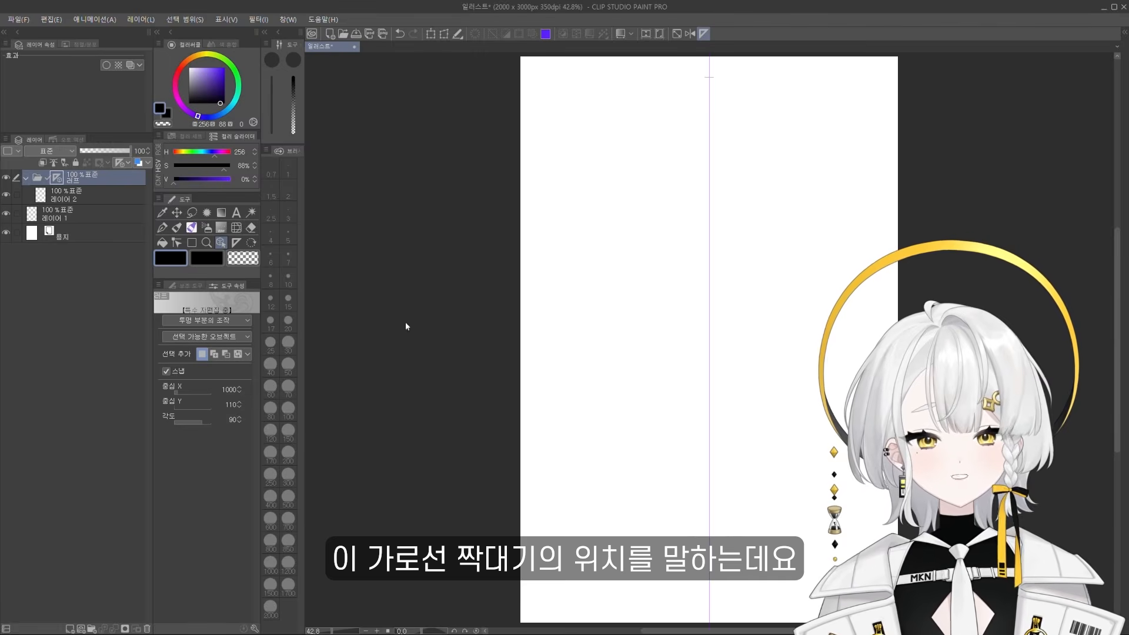
{"action": "left_click", "coordinate": [232, 406]}
{"action": "type", "text": "0"}
{"action": "key", "text": "Return"}
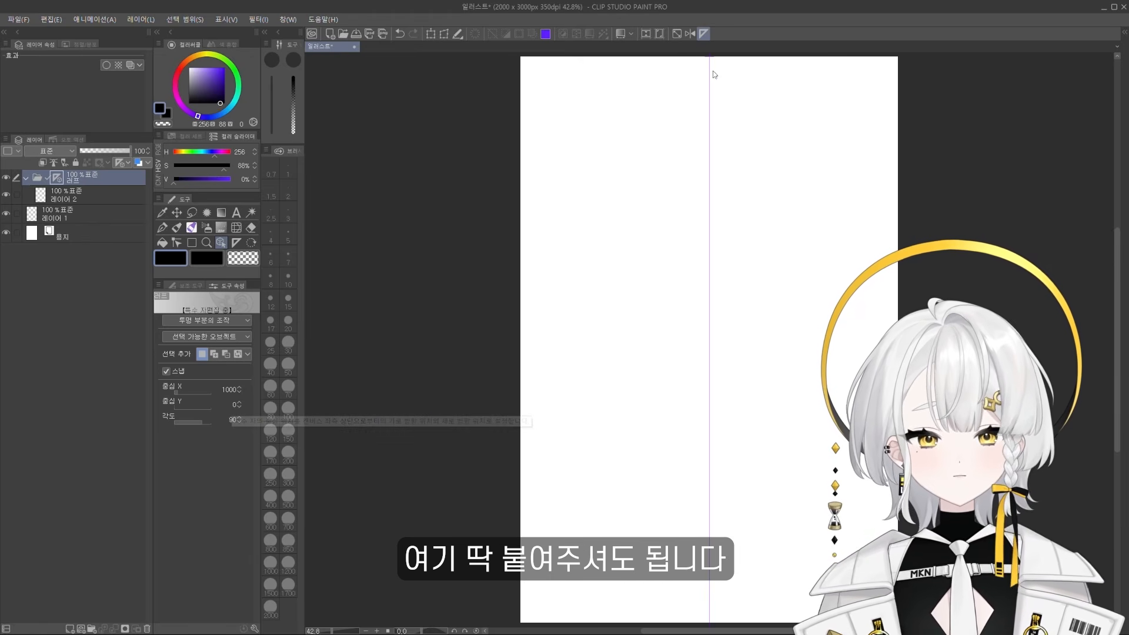
Paint a mirrored black shape with the 150 px G펜 and try cutting into it with a 100 px eraser
{"action": "left_click", "coordinate": [163, 229]}
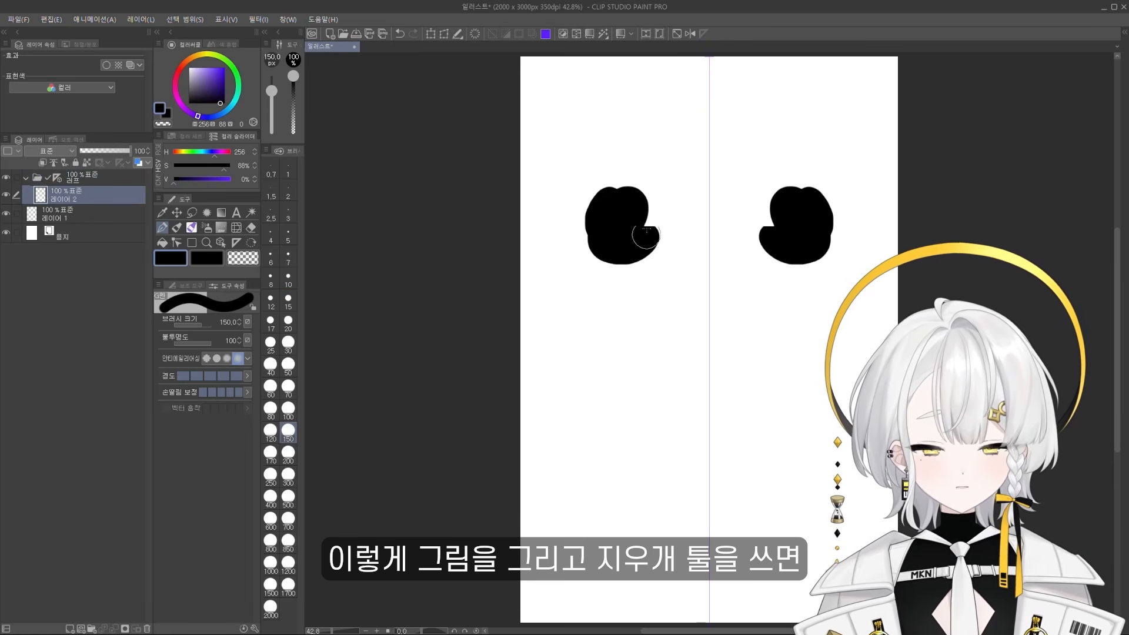
{"action": "left_click_drag", "start_coordinate": [624, 247], "coordinate": [635, 268]}
{"action": "key", "text": "e"}
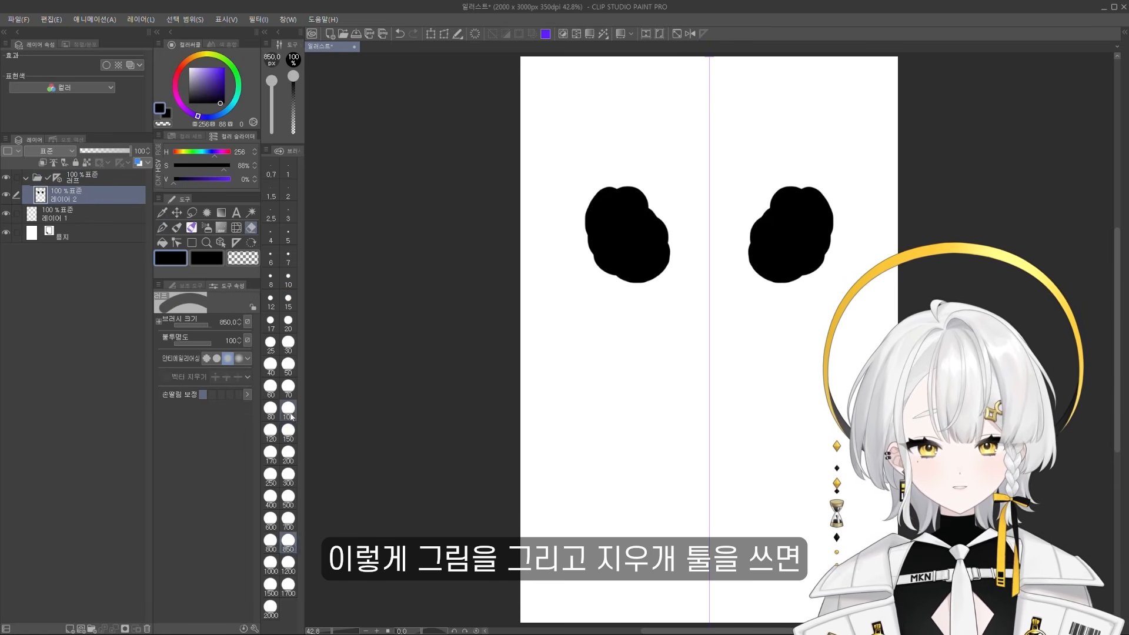
{"action": "left_click", "coordinate": [291, 416]}
{"action": "left_click_drag", "start_coordinate": [688, 238], "coordinate": [651, 283]}
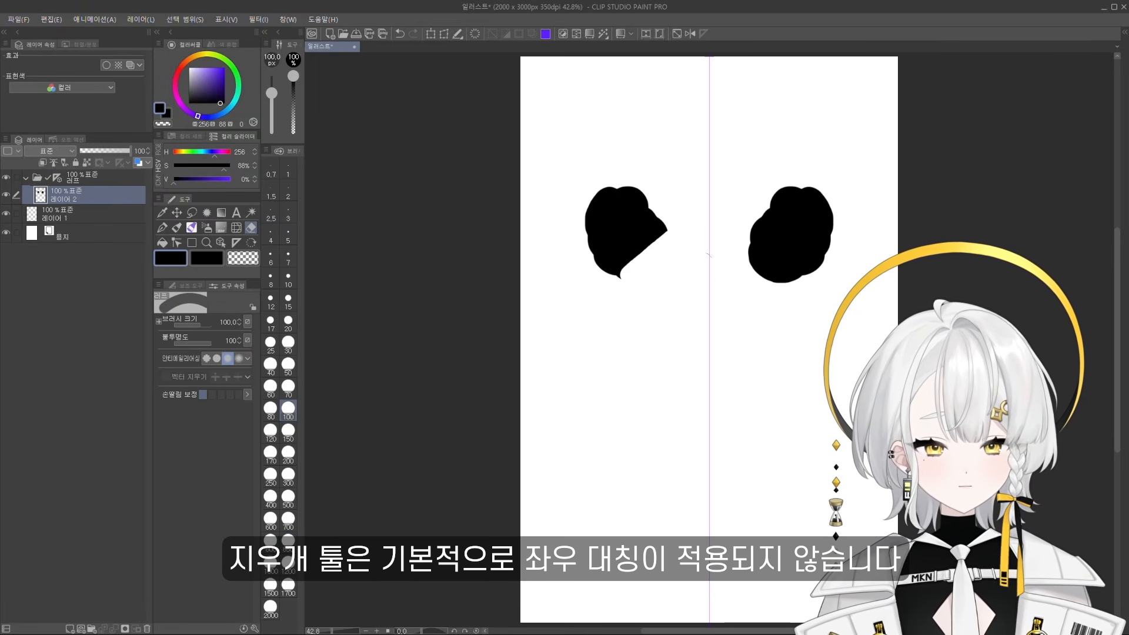
{"action": "key", "text": "ctrl+z"}
Erase the mirrored shapes' lower inner edges symmetrically using the G펜 at 150 px with transparent colour
{"action": "left_click", "coordinate": [163, 229]}
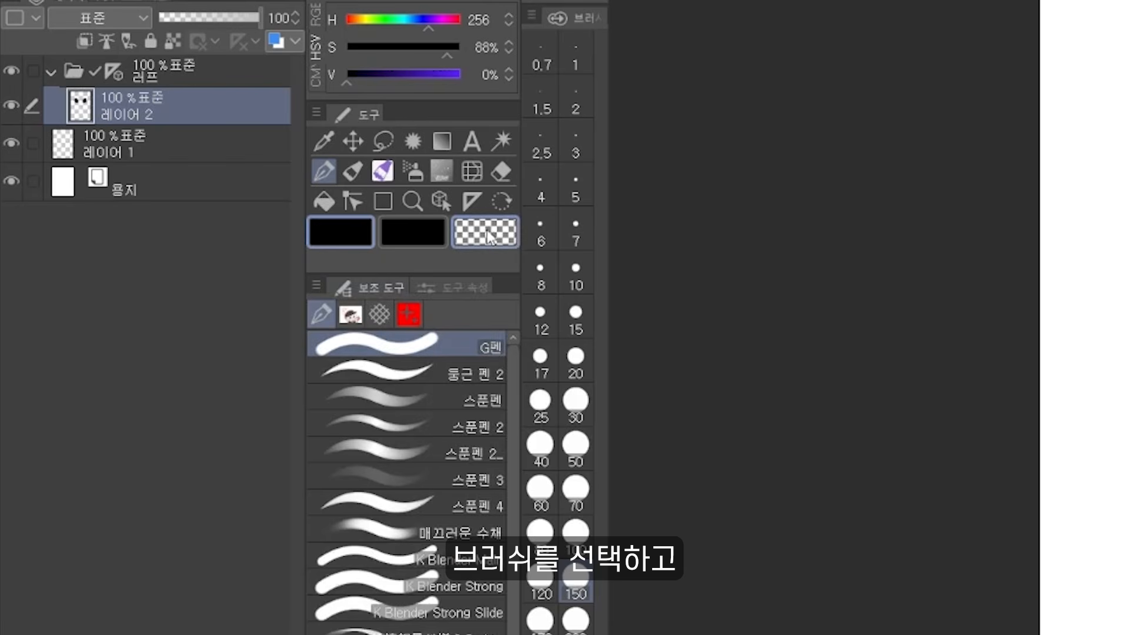
{"action": "left_click", "coordinate": [247, 260]}
{"action": "left_click", "coordinate": [495, 240]}
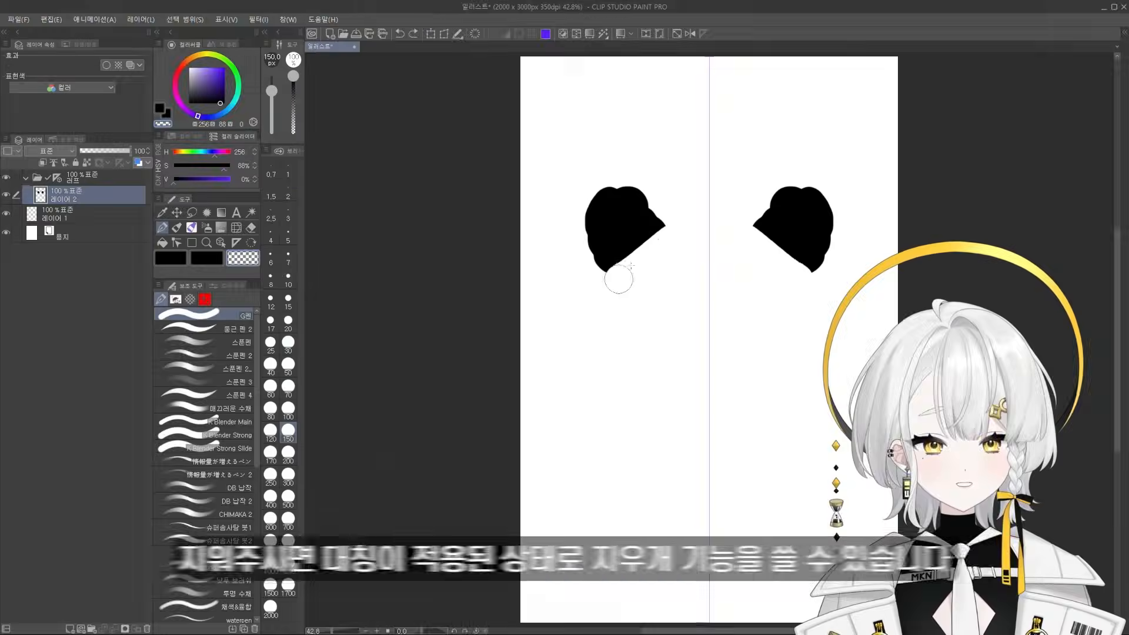
{"action": "mouse_move", "coordinate": [616, 283]}
{"action": "left_mouse_down"}
{"action": "mouse_move", "coordinate": [677, 219]}
{"action": "mouse_move", "coordinate": [607, 278]}
{"action": "left_mouse_up"}
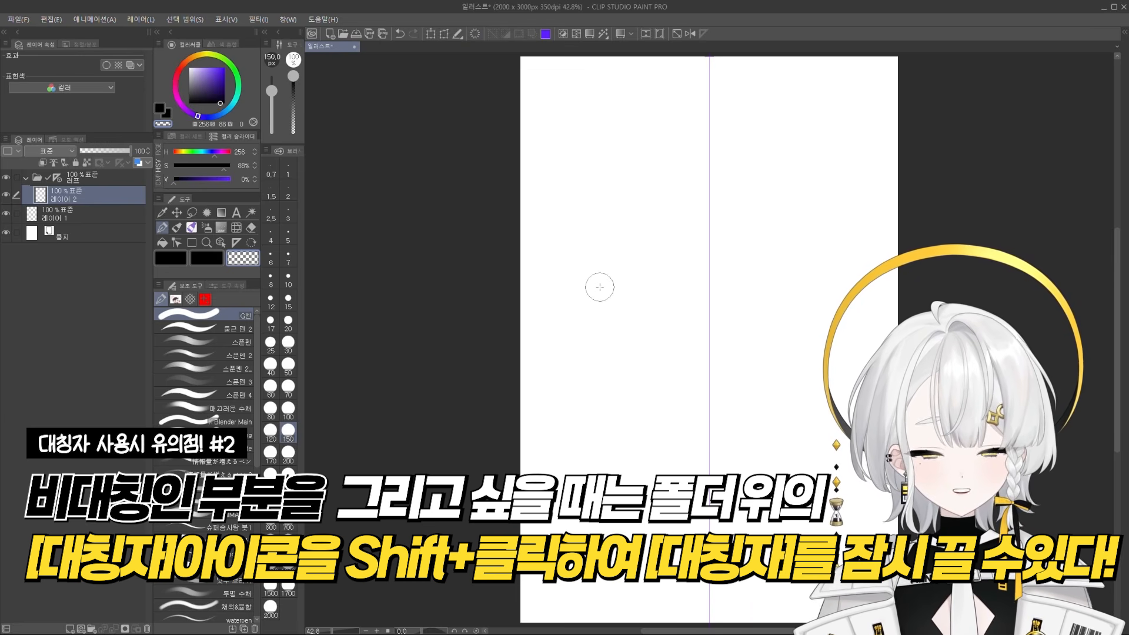
Test a mirrored black pen stroke and an unmirrored one with the symmetry ruler temporarily disabled, and clear the test drawing
{"action": "mouse_move", "coordinate": [638, 165]}
{"action": "left_mouse_down"}
{"action": "mouse_move", "coordinate": [611, 194]}
{"action": "mouse_move", "coordinate": [612, 259]}
{"action": "mouse_move", "coordinate": [633, 341]}
{"action": "left_mouse_up"}
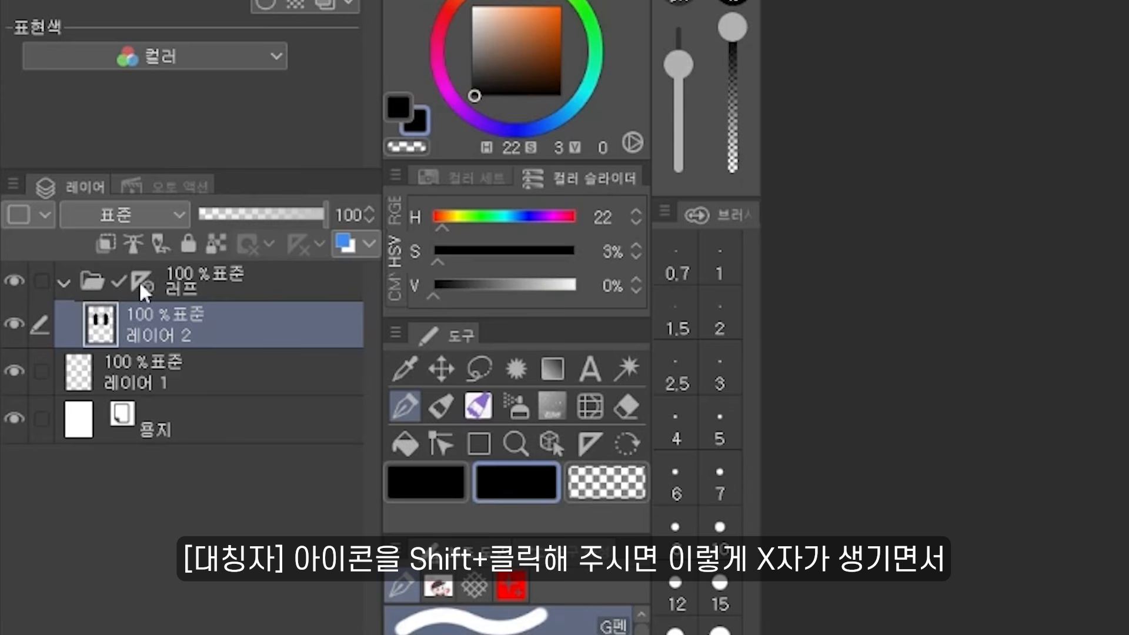
{"action": "left_click", "coordinate": [140, 281], "text": "shift"}
{"action": "mouse_move", "coordinate": [594, 426]}
{"action": "left_mouse_down"}
{"action": "mouse_move", "coordinate": [647, 391]}
{"action": "mouse_move", "coordinate": [661, 433]}
{"action": "mouse_move", "coordinate": [617, 448]}
{"action": "mouse_move", "coordinate": [587, 512]}
{"action": "mouse_move", "coordinate": [656, 532]}
{"action": "mouse_move", "coordinate": [623, 529]}
{"action": "left_mouse_up"}
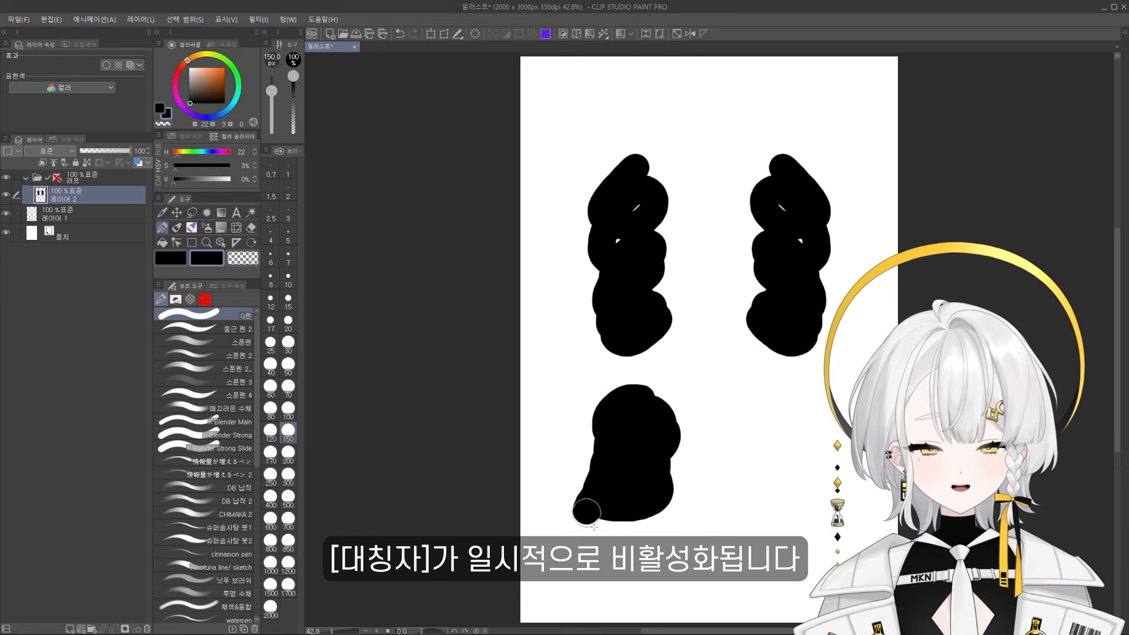
{"action": "key", "text": "ctrl+z"}
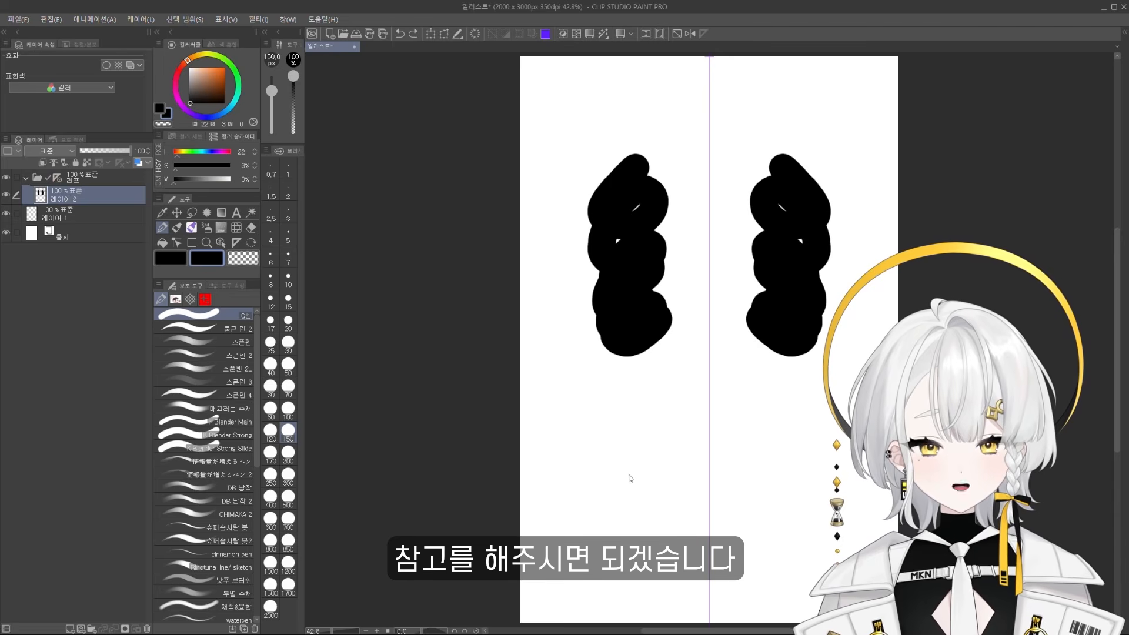
{"action": "key", "text": "Delete"}
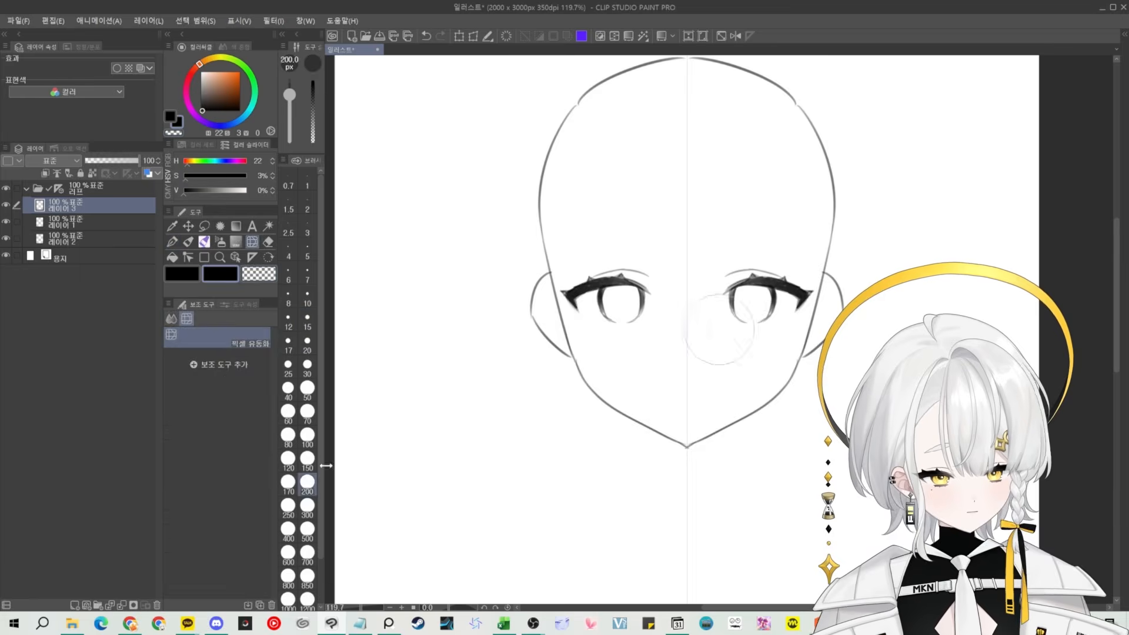
Complete the rough face with irises, eyebrows, nose, mouth and inner-ear lines, and sketch the neck, shoulders, torso and arms symmetrically
{"action": "left_click", "coordinate": [66, 222]}
{"action": "scroll", "coordinate": [685, 235], "scroll_direction": "down", "scroll_amount": 1}
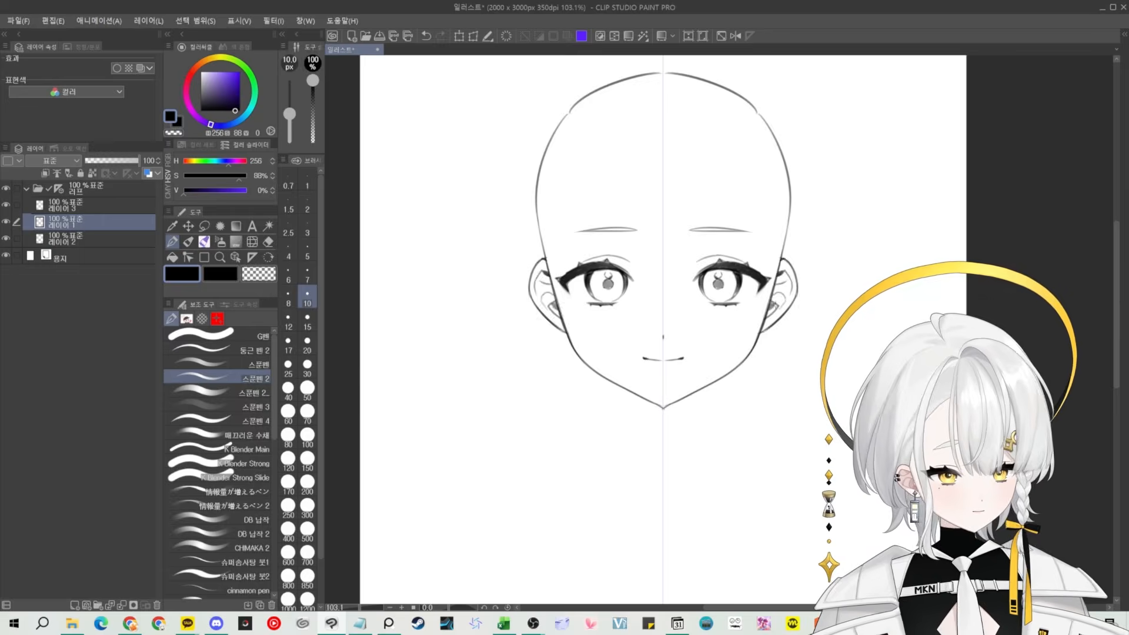
{"action": "left_click", "coordinate": [65, 205]}
{"action": "scroll", "coordinate": [686, 240], "scroll_direction": "up", "scroll_amount": 1}
{"action": "scroll", "coordinate": [685, 290], "scroll_direction": "down", "scroll_amount": 1}
{"action": "key", "text": "ctrl+shift+n"}
{"action": "left_click", "coordinate": [66, 238]}
{"action": "scroll", "coordinate": [638, 247], "scroll_direction": "down", "scroll_amount": 4}
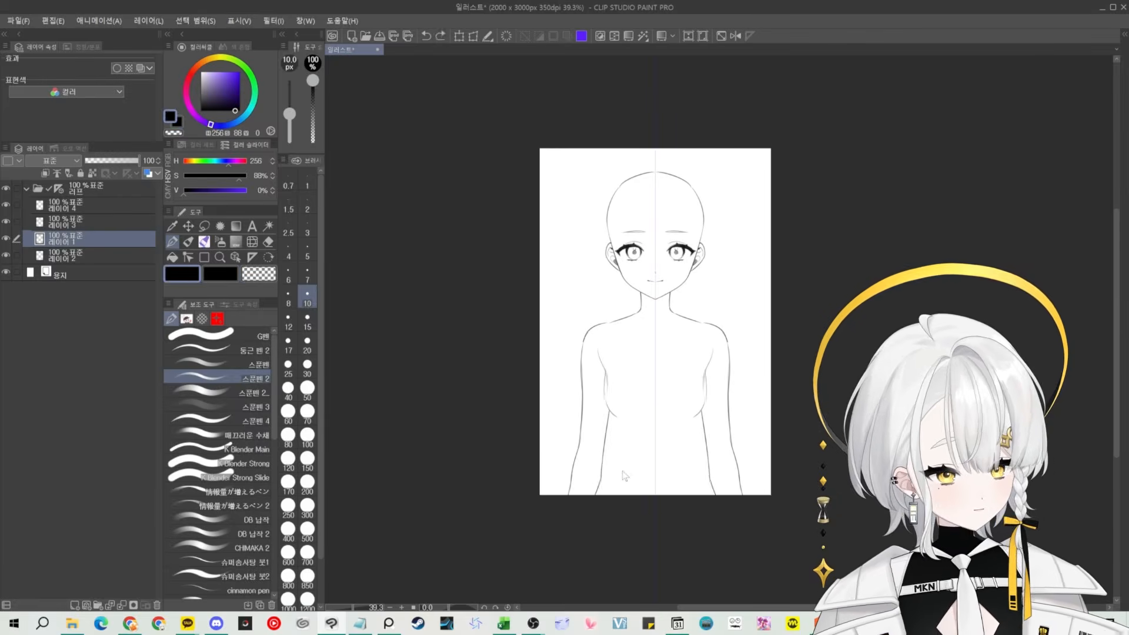
Sketch the bangs, side locks and back hair around the face, and show the sailor-uniform sketch on 레이어 7
{"action": "left_click", "coordinate": [5, 305]}
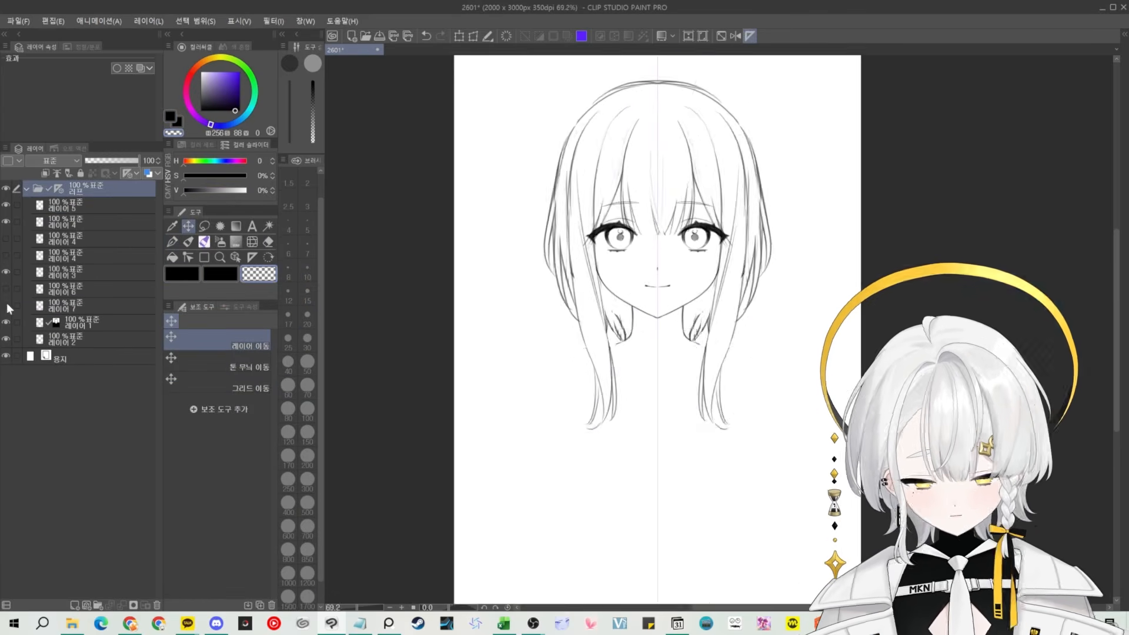
{"action": "left_click", "coordinate": [6, 306]}
Add a 곱하기 layer above the sketch layers and colour the hair lavender with 스푼펜 4 at 30 px
{"action": "scroll", "coordinate": [677, 332], "scroll_direction": "down", "scroll_amount": 1}
{"action": "left_click", "coordinate": [66, 222]}
{"action": "key", "text": "ctrl+shift+n"}
{"action": "left_click_drag", "start_coordinate": [742, 232], "coordinate": [696, 151]}
{"action": "left_click", "coordinate": [218, 422]}
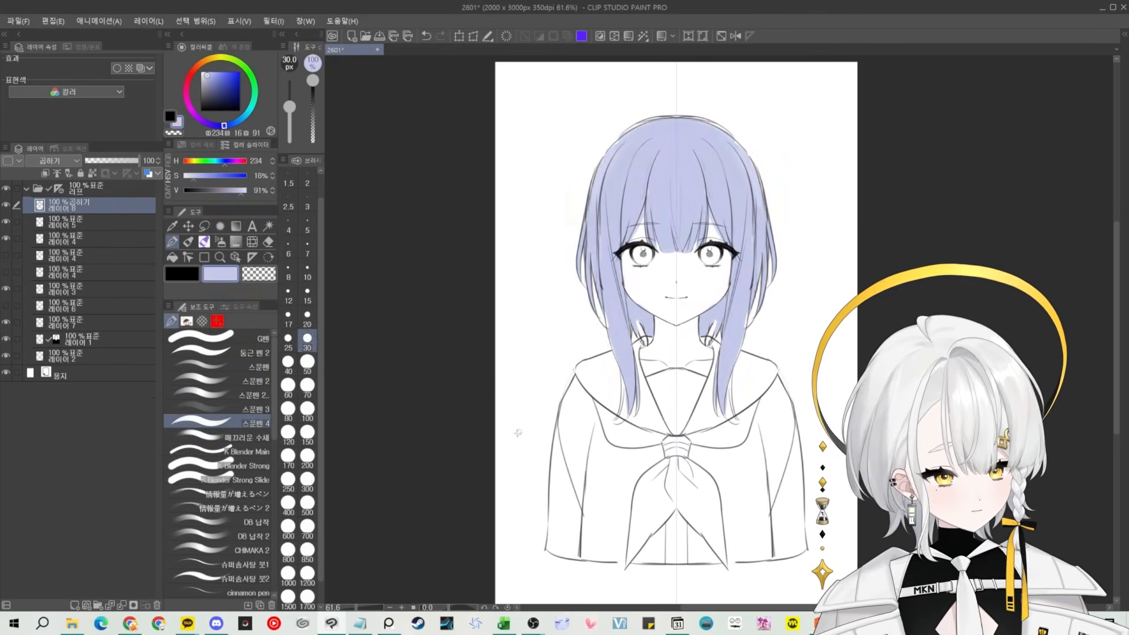
Recolour the hair and a new ahoge pale blue-grey, and colour the eyes pink on a separate layer in a 곱하기 folder
{"action": "left_click", "coordinate": [217, 339]}
{"action": "key", "text": "ctrl+shift+n"}
{"action": "left_click", "coordinate": [83, 222]}
{"action": "scroll", "coordinate": [677, 253], "scroll_direction": "up", "scroll_amount": 3}
{"action": "left_click", "coordinate": [218, 352]}
{"action": "left_click", "coordinate": [83, 239]}
{"action": "scroll", "coordinate": [677, 253], "scroll_direction": "down", "scroll_amount": 2}
{"action": "left_click", "coordinate": [82, 222]}
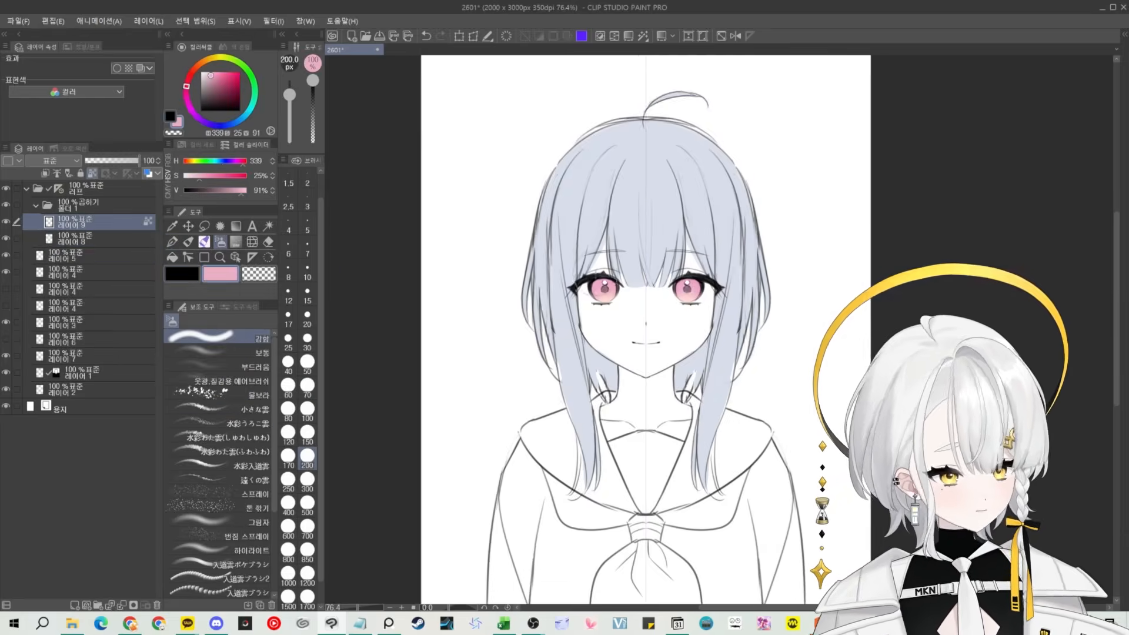
Colour the uniform's striped collar blue and its scarf dark red on new layers, with a red flower emblem on the chest
{"action": "key", "text": "ctrl+shift+n"}
{"action": "left_click_drag", "start_coordinate": [694, 406], "coordinate": [747, 441]}
{"action": "scroll", "coordinate": [638, 330], "scroll_direction": "down", "scroll_amount": 3}
{"action": "key", "text": "ctrl+shift+n"}
{"action": "scroll", "coordinate": [646, 350], "scroll_direction": "up", "scroll_amount": 4}
{"action": "key", "text": "j"}
{"action": "scroll", "coordinate": [646, 350], "scroll_direction": "down", "scroll_amount": 3}
{"action": "key", "text": "ctrl+shift+n"}
{"action": "key", "text": "p"}
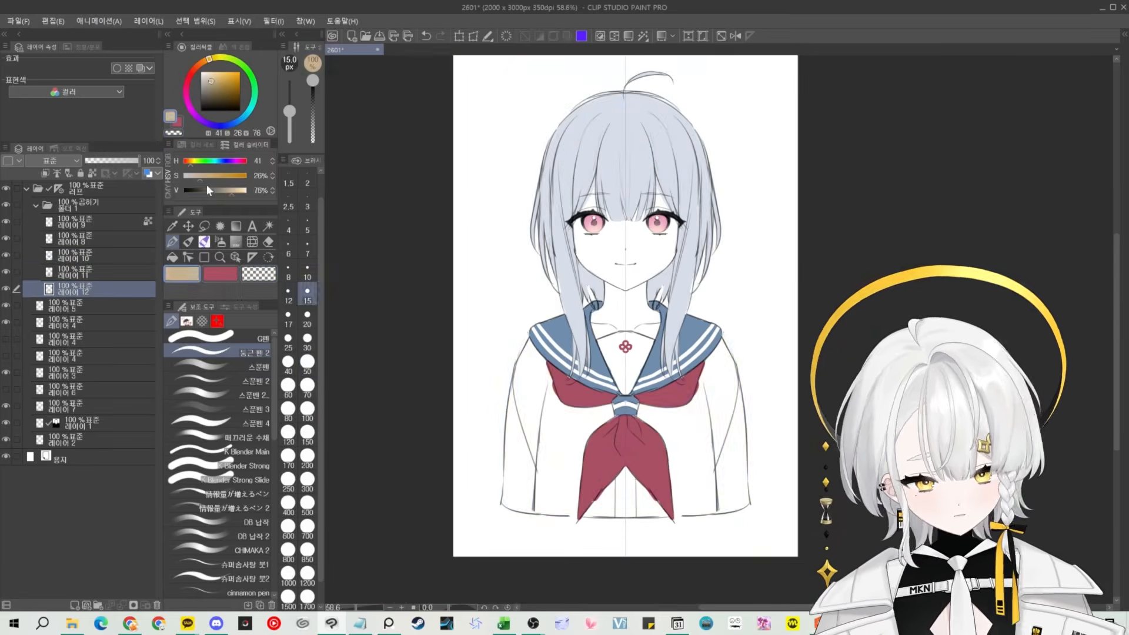
Colour the skin with pink blush on new base and clipped layers, and fill the uniform's body and sleeves light grey
{"action": "left_click", "coordinate": [126, 294]}
{"action": "key", "text": "ctrl+shift+n"}
{"action": "key", "text": "b"}
{"action": "left_click", "coordinate": [83, 238]}
{"action": "key", "text": "p"}
{"action": "left_click", "coordinate": [82, 288]}
{"action": "scroll", "coordinate": [648, 265], "scroll_direction": "up", "scroll_amount": 3}
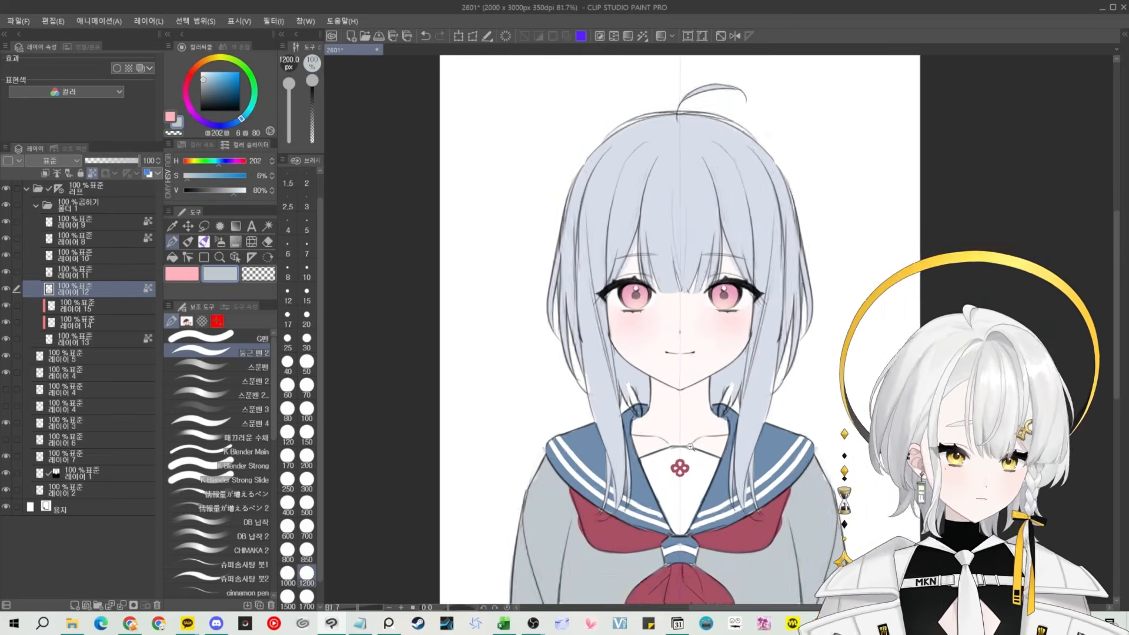
Add a new layer to the rough sketch's folder and shade the pale blue-grey hair using 스푼펜 2
{"action": "left_click", "coordinate": [36, 205]}
{"action": "key", "text": "ctrl+shift+n"}
{"action": "left_click", "coordinate": [112, 160]}
{"action": "scroll", "coordinate": [649, 266], "scroll_direction": "down", "scroll_amount": 2}
{"action": "left_click", "coordinate": [218, 381]}
{"action": "left_click_drag", "start_coordinate": [579, 282], "coordinate": [602, 248]}
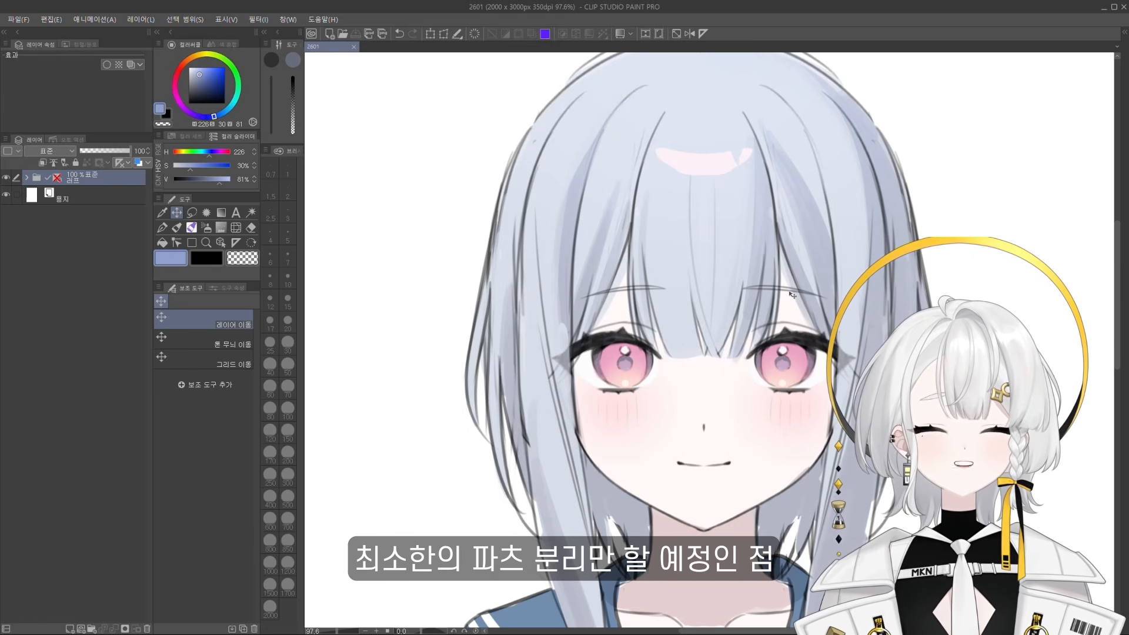
Ink the spiked upper lash, eyelid crease and lower lash line on separate layers in the 눈 folder with marumaru brush at 5 px
{"action": "left_click", "coordinate": [676, 35]}
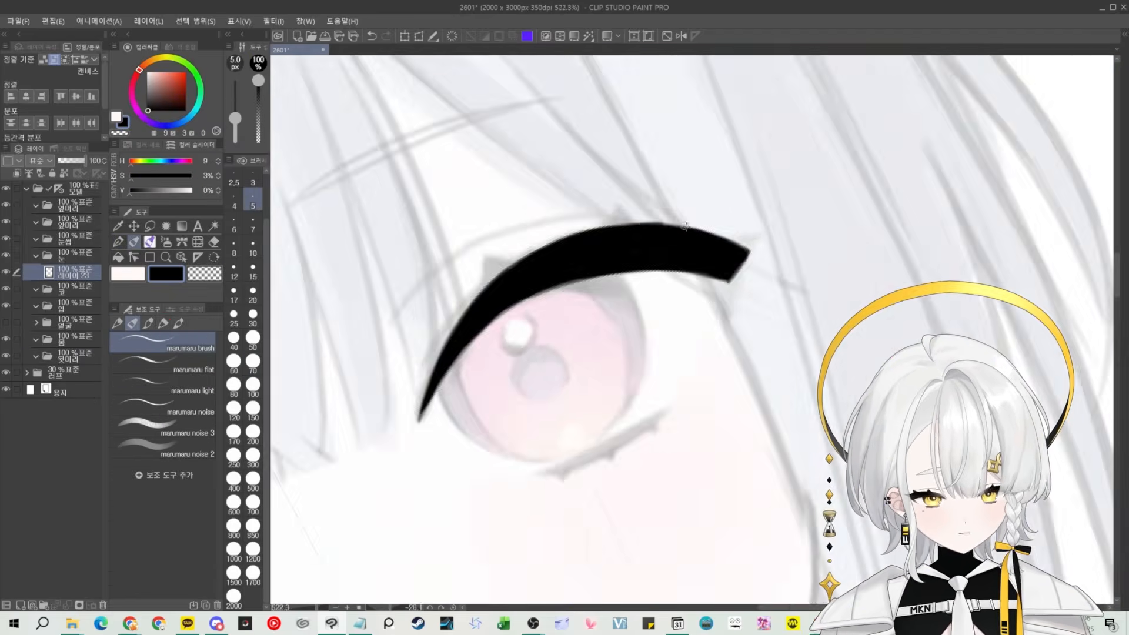
{"action": "left_click_drag", "start_coordinate": [660, 282], "coordinate": [703, 280]}
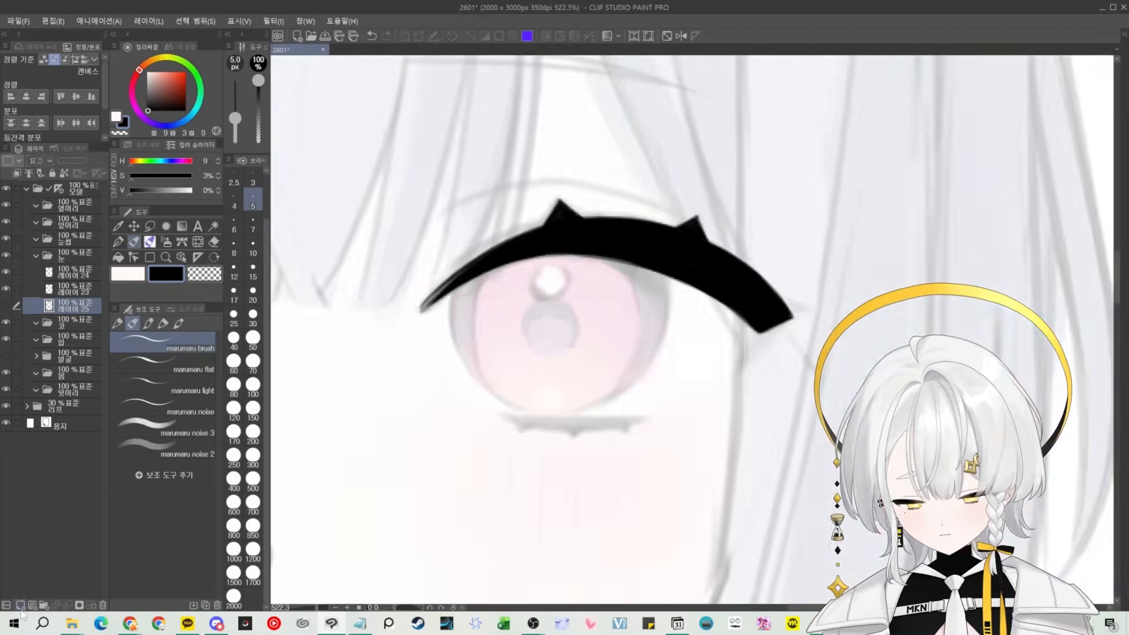
{"action": "left_click", "coordinate": [7, 306]}
{"action": "left_click", "coordinate": [77, 271]}
{"action": "scroll", "coordinate": [641, 318], "scroll_direction": "down", "scroll_amount": 2}
{"action": "scroll", "coordinate": [641, 318], "scroll_direction": "up", "scroll_amount": 4}
{"action": "left_click_drag", "start_coordinate": [605, 325], "coordinate": [756, 327]}
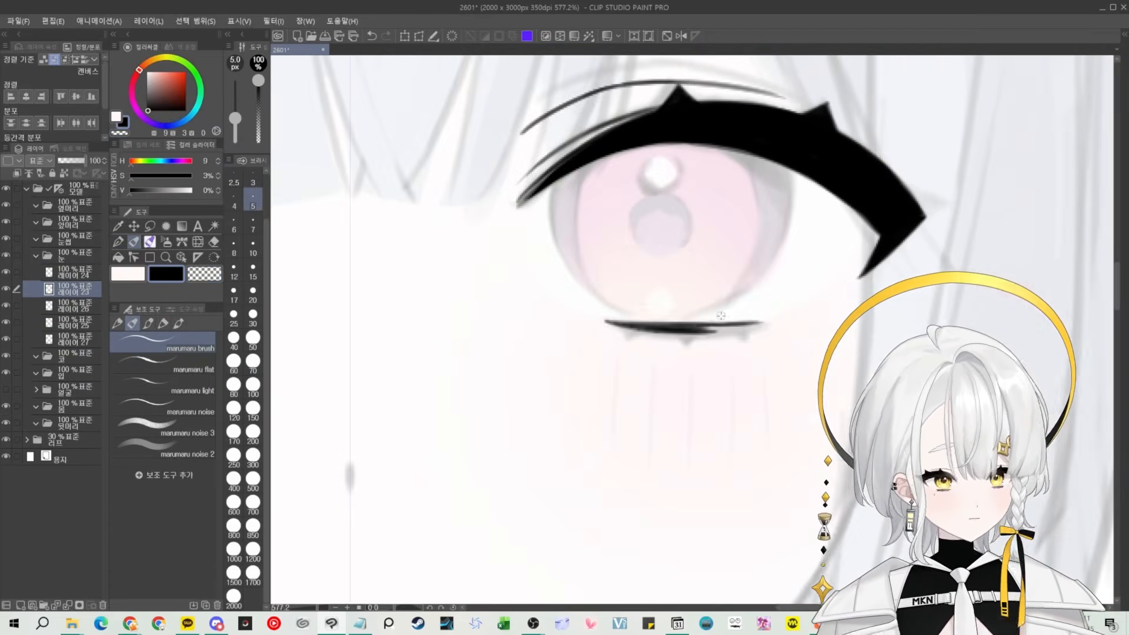
Add a new layer in the 눈썹 folder for drawing the eyebrows
{"action": "scroll", "coordinate": [676, 321], "scroll_direction": "down", "scroll_amount": 6}
{"action": "left_click", "coordinate": [76, 239]}
{"action": "key", "text": "ctrl+shift+n"}
{"action": "scroll", "coordinate": [667, 212], "scroll_direction": "up", "scroll_amount": 5}
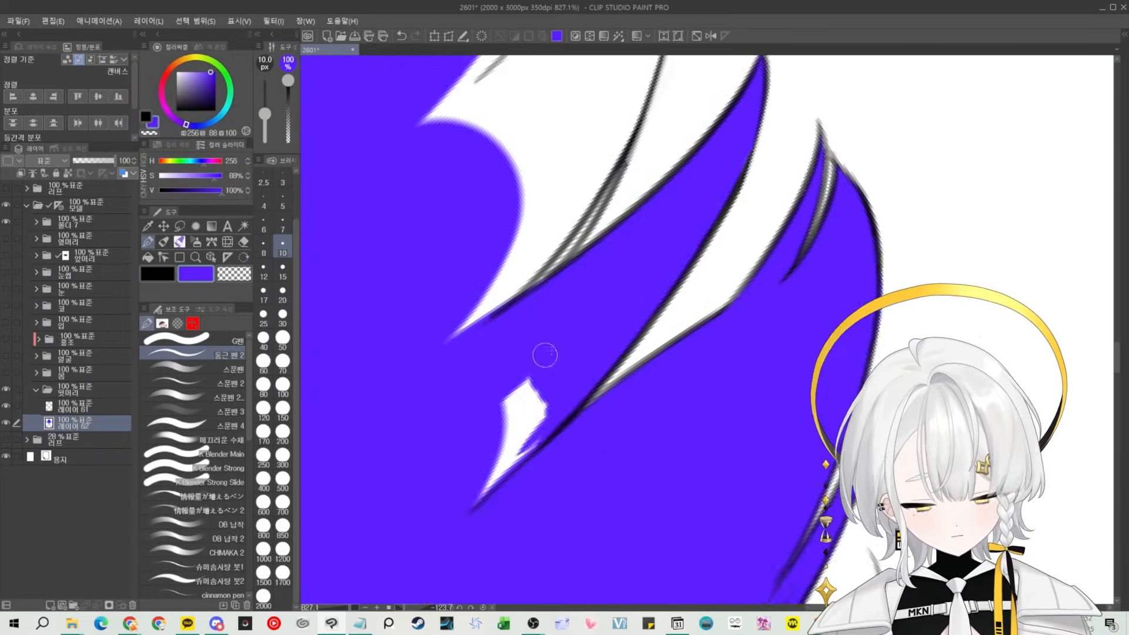
Fill the remaining gaps in the back hair's blue-violet base with 둥근 펜 2 at 10 px, and add a new layer
{"action": "left_click", "coordinate": [238, 341]}
{"action": "left_click", "coordinate": [229, 355]}
{"action": "scroll", "coordinate": [647, 329], "scroll_direction": "down", "scroll_amount": 8}
{"action": "left_click", "coordinate": [51, 605]}
{"action": "scroll", "coordinate": [647, 329], "scroll_direction": "up", "scroll_amount": 2}
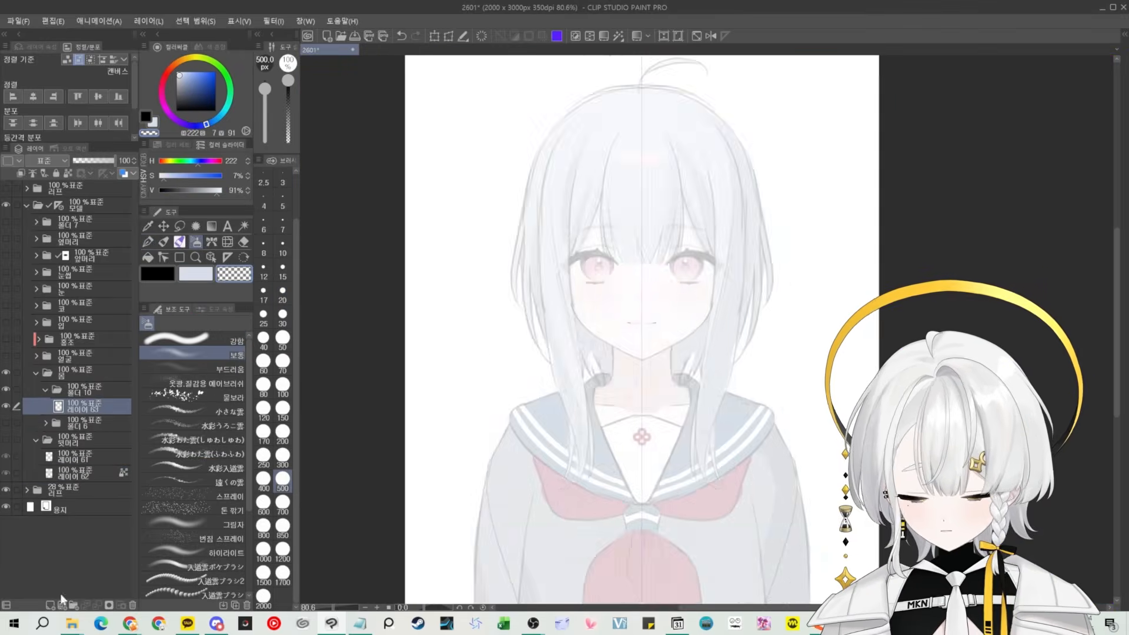
Draw the striped scarf knot in 폴더 10 and ink the front collar's V-shaped inner edges with marumaru brush at 5 px in 폴더 11
{"action": "scroll", "coordinate": [647, 329], "scroll_direction": "up", "scroll_amount": 6}
{"action": "scroll", "coordinate": [647, 329], "scroll_direction": "down", "scroll_amount": 6}
{"action": "left_click", "coordinate": [77, 523]}
{"action": "left_click", "coordinate": [6, 188]}
{"action": "left_click", "coordinate": [77, 423]}
{"action": "left_click", "coordinate": [45, 389]}
{"action": "key", "text": "p"}
{"action": "scroll", "coordinate": [613, 412], "scroll_direction": "up", "scroll_amount": 3}
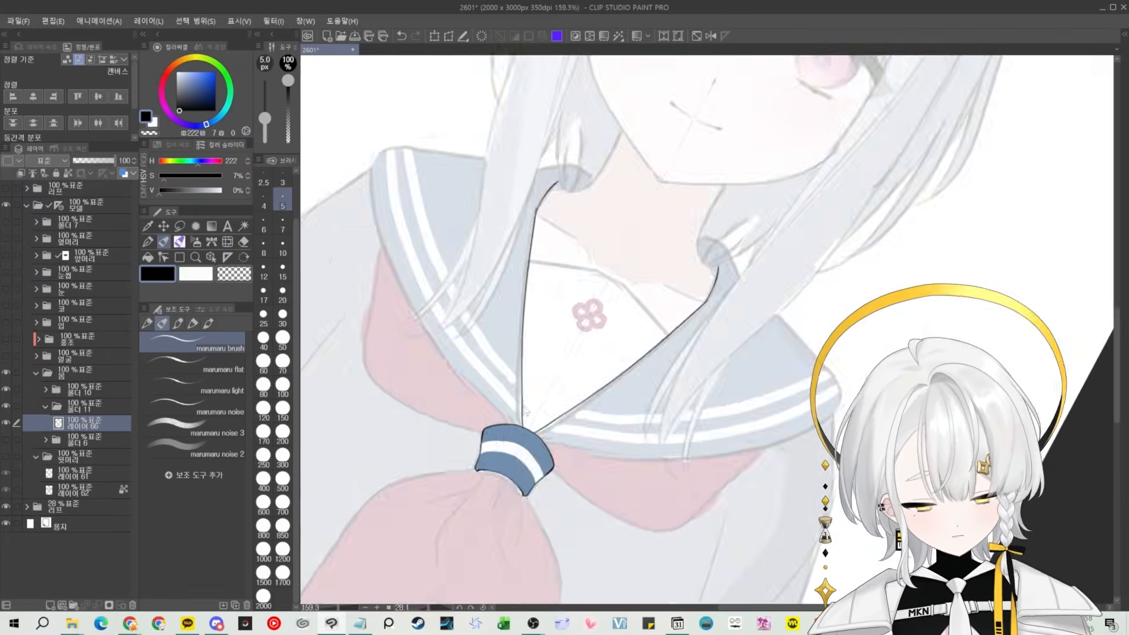
Block in the front collar's base in blue-violet with G펜 at 30 px on a new layer under its lines
{"action": "scroll", "coordinate": [613, 435], "scroll_direction": "up", "scroll_amount": 4}
{"action": "scroll", "coordinate": [613, 411], "scroll_direction": "down", "scroll_amount": 4}
{"action": "key", "text": "ctrl+shift+n"}
{"action": "left_click", "coordinate": [555, 36]}
{"action": "key", "text": "p"}
{"action": "scroll", "coordinate": [482, 276], "scroll_direction": "up", "scroll_amount": 5}
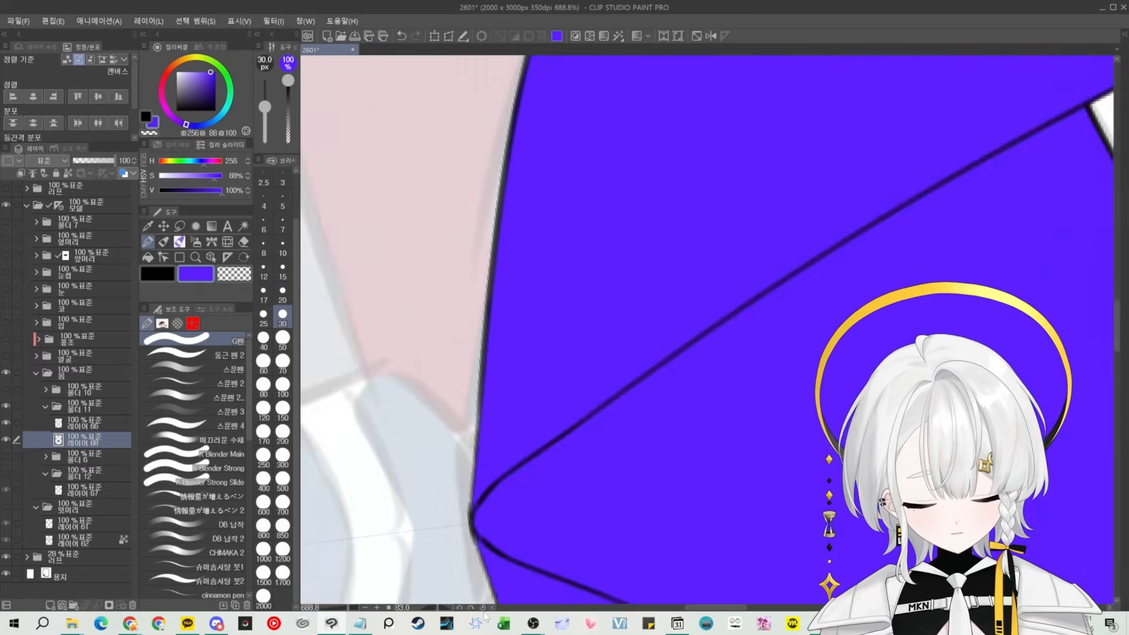
Add a new folder in 몸, outline the scarf's upper part and fill its base blue-violet with G펜 at 20 px on separate layers
{"action": "scroll", "coordinate": [564, 352], "scroll_direction": "down", "scroll_amount": 6}
{"action": "left_click", "coordinate": [22, 173]}
{"action": "left_click", "coordinate": [6, 389]}
{"action": "left_click", "coordinate": [46, 407]}
{"action": "left_click", "coordinate": [88, 439]}
{"action": "left_click", "coordinate": [90, 429]}
{"action": "left_click", "coordinate": [74, 605]}
{"action": "key", "text": "p"}
{"action": "scroll", "coordinate": [492, 297], "scroll_direction": "up", "scroll_amount": 6}
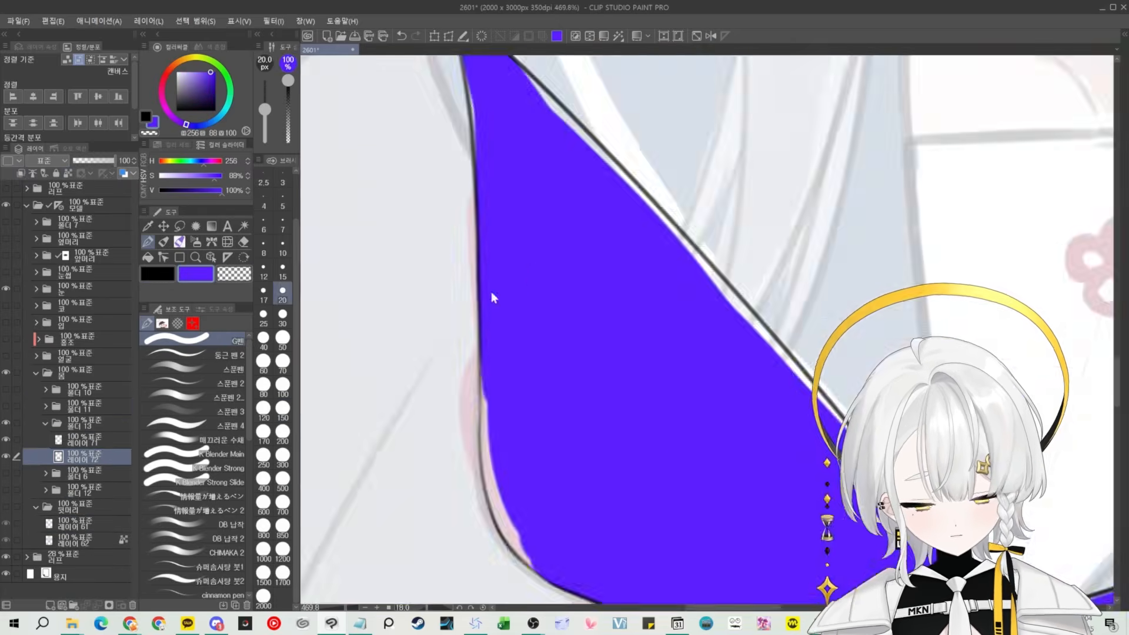
Ink the next part of the uniform and block in its base on a new layer within the 몸 folder
{"action": "scroll", "coordinate": [491, 298], "scroll_direction": "down", "scroll_amount": 6}
{"action": "left_click", "coordinate": [45, 423]}
{"action": "left_click", "coordinate": [68, 441]}
{"action": "scroll", "coordinate": [640, 458], "scroll_direction": "up", "scroll_amount": 6}
{"action": "scroll", "coordinate": [640, 458], "scroll_direction": "down", "scroll_amount": 6}
{"action": "key", "text": "ctrl+shift+n"}
{"action": "left_click", "coordinate": [196, 274]}
{"action": "key", "text": "p"}
{"action": "scroll", "coordinate": [617, 330], "scroll_direction": "up", "scroll_amount": 4}
{"action": "mouse_move", "coordinate": [512, 177]}
{"action": "left_mouse_down"}
{"action": "mouse_move", "coordinate": [582, 464]}
{"action": "mouse_move", "coordinate": [527, 320]}
{"action": "left_mouse_up"}
{"action": "scroll", "coordinate": [527, 320], "scroll_direction": "up", "scroll_amount": 3}
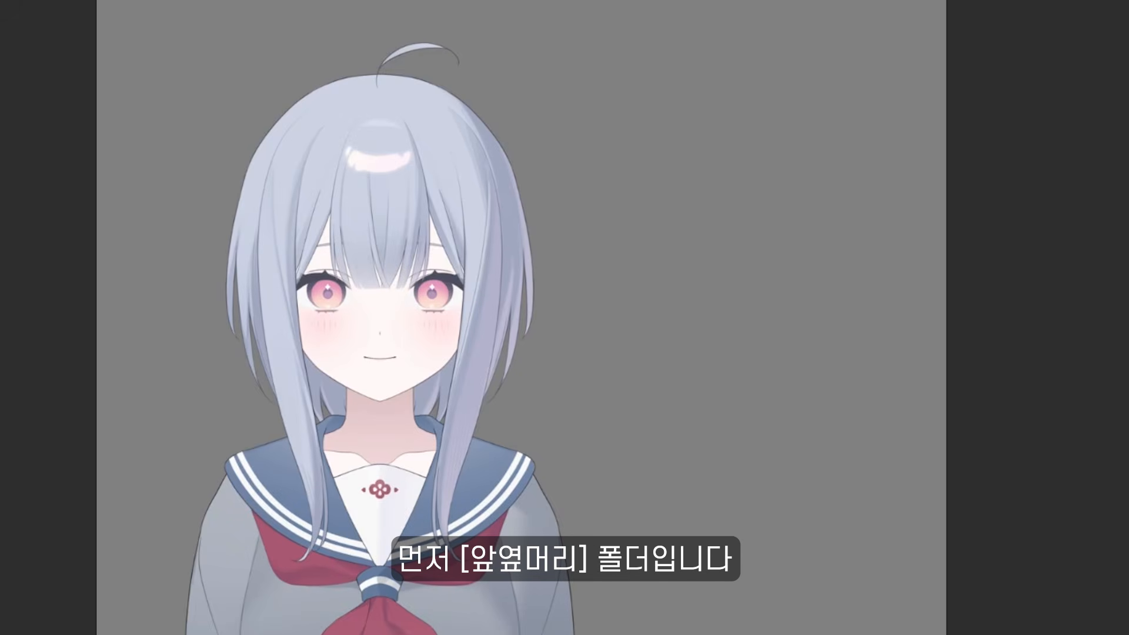
Move the ahoge, both side locks and the three bang pieces out beside the head, and try a short sideways shift of the side locks
{"action": "left_click_drag", "start_coordinate": [413, 83], "coordinate": [746, 89]}
{"action": "left_click_drag", "start_coordinate": [291, 203], "coordinate": [585, 220]}
{"action": "left_click_drag", "start_coordinate": [471, 274], "coordinate": [887, 307]}
{"action": "left_click_drag", "start_coordinate": [362, 226], "coordinate": [735, 247]}
{"action": "left_click_drag", "start_coordinate": [297, 247], "coordinate": [632, 264]}
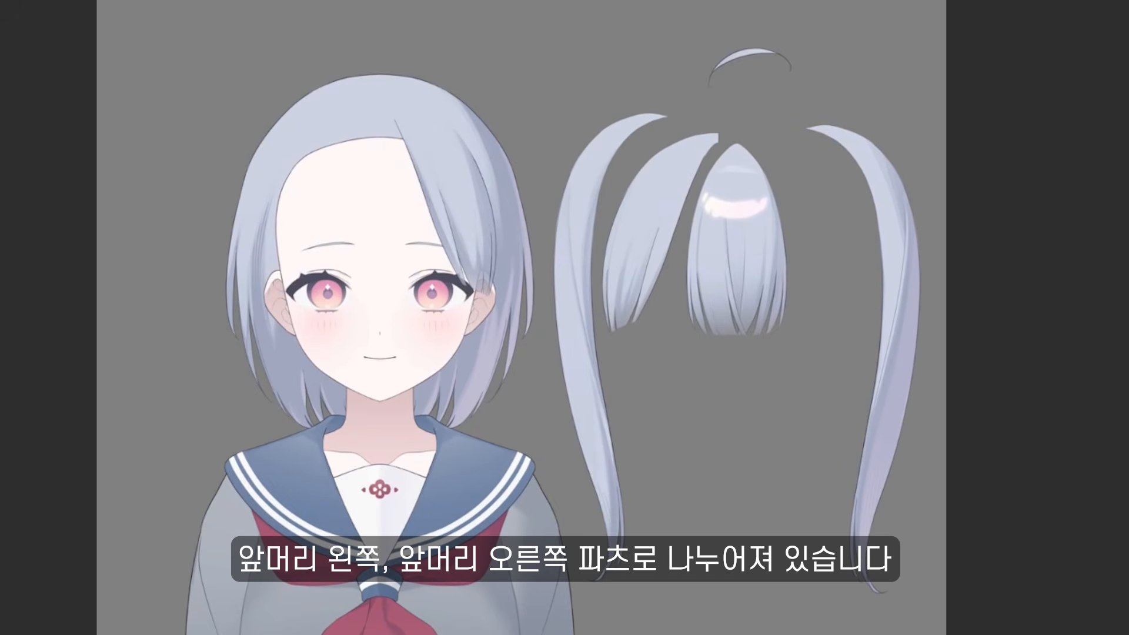
{"action": "left_click_drag", "start_coordinate": [470, 268], "coordinate": [832, 267]}
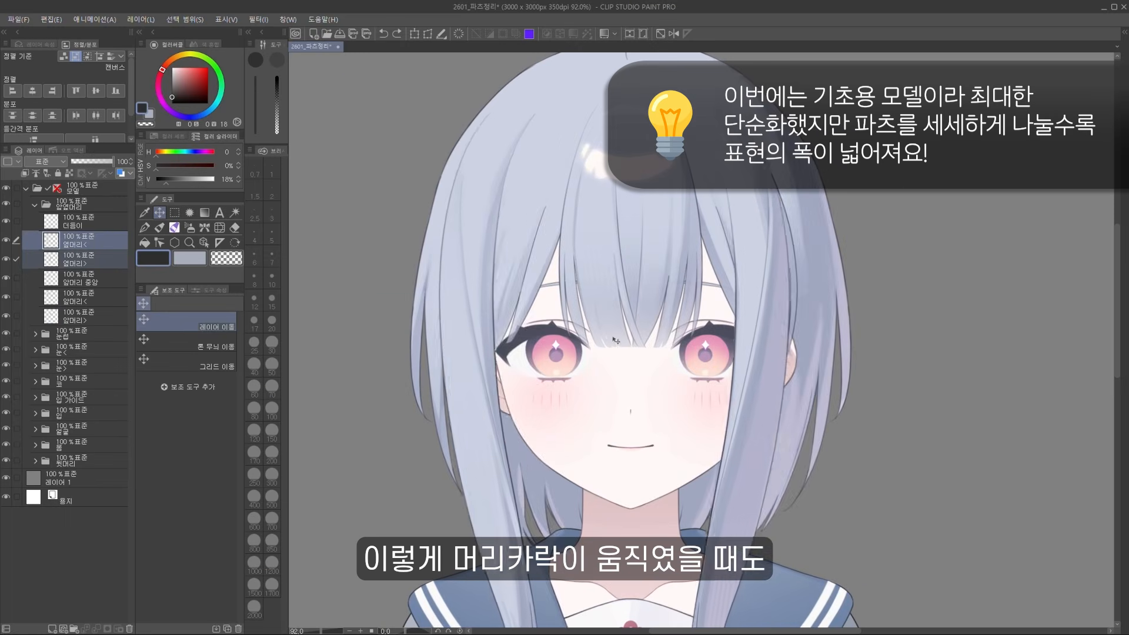
{"action": "left_click_drag", "start_coordinate": [645, 329], "coordinate": [588, 329]}
{"action": "key", "text": "ctrl+z"}
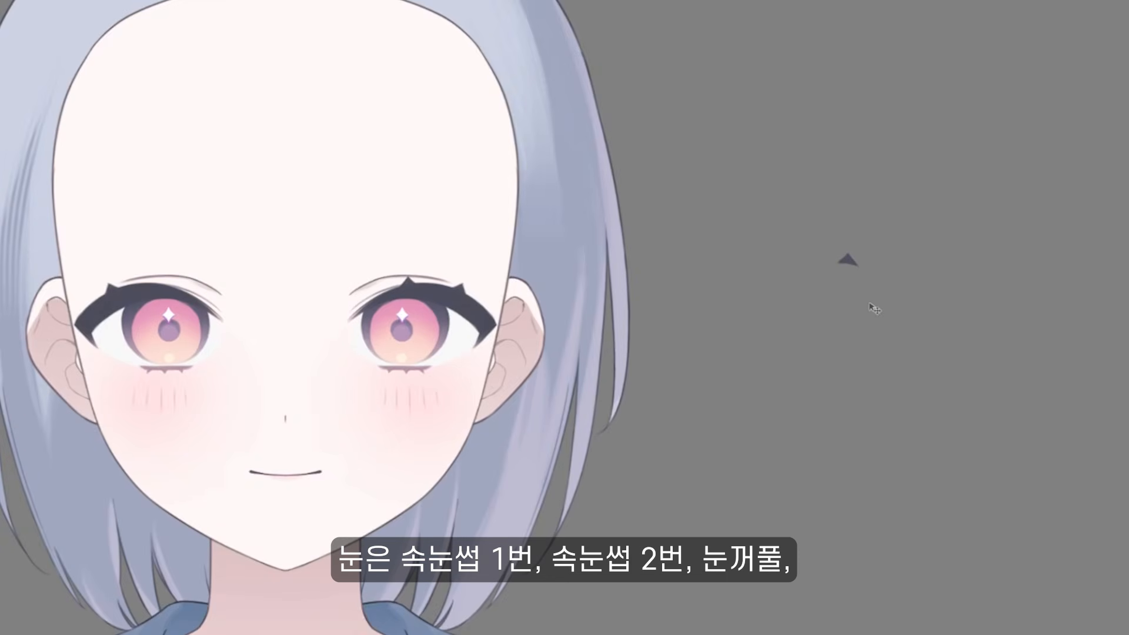
Move the 눈< eye's lashes, eyelid, eye corner, under-lash, crease, highlight, pupil, iris and white apart onto the empty canvas beside the head
{"action": "left_click_drag", "start_coordinate": [869, 304], "coordinate": [873, 304]}
{"action": "left_click_drag", "start_coordinate": [151, 312], "coordinate": [797, 282]}
{"action": "left_click_drag", "start_coordinate": [215, 334], "coordinate": [870, 345]}
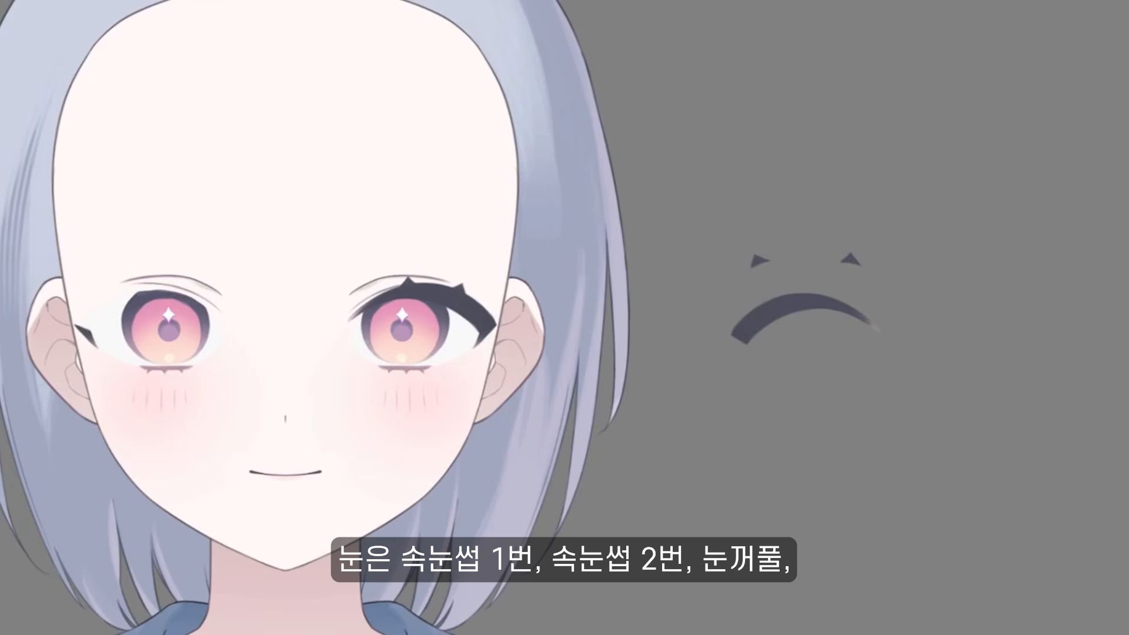
{"action": "left_click_drag", "start_coordinate": [88, 335], "coordinate": [744, 365]}
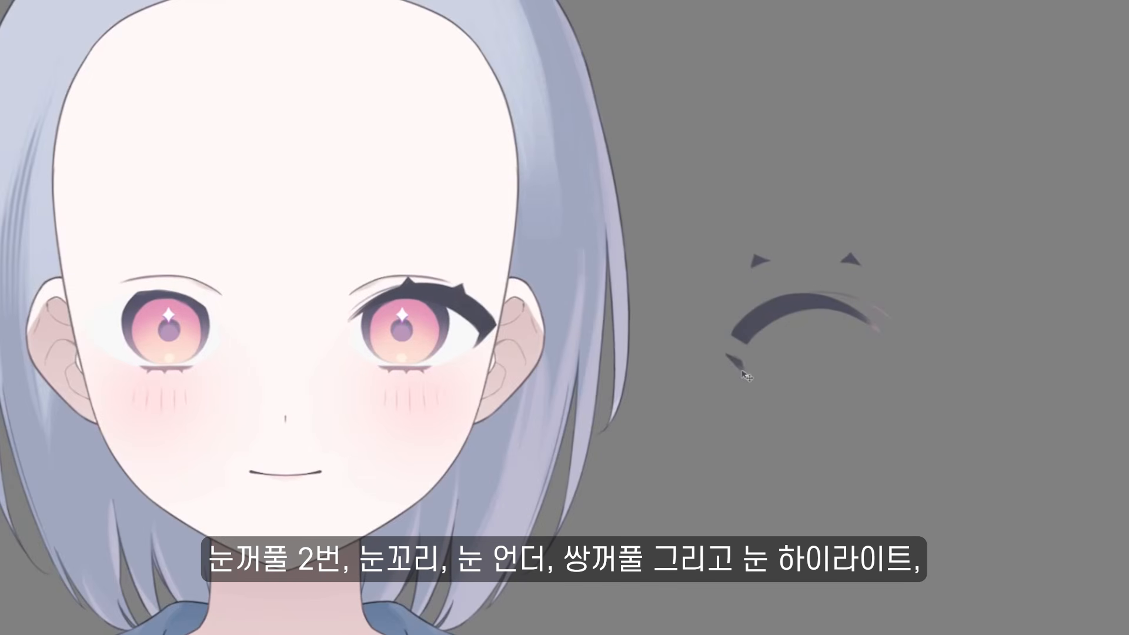
{"action": "left_click_drag", "start_coordinate": [168, 370], "coordinate": [820, 406]}
{"action": "left_click_drag", "start_coordinate": [170, 279], "coordinate": [855, 306]}
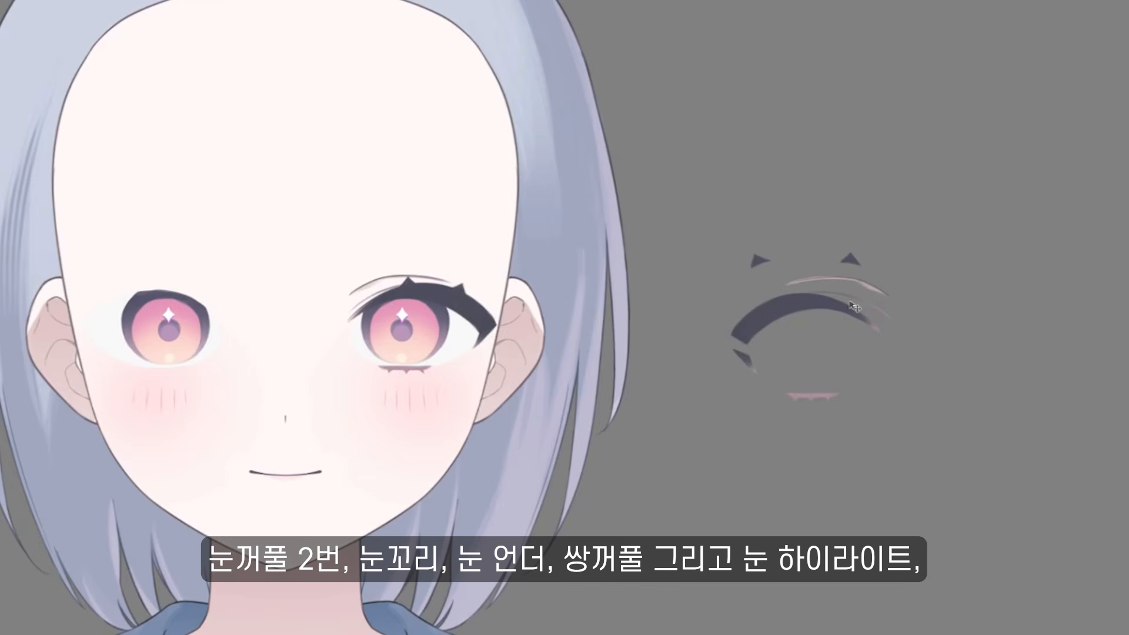
{"action": "left_click_drag", "start_coordinate": [168, 312], "coordinate": [810, 457]}
{"action": "left_click_drag", "start_coordinate": [168, 331], "coordinate": [988, 364]}
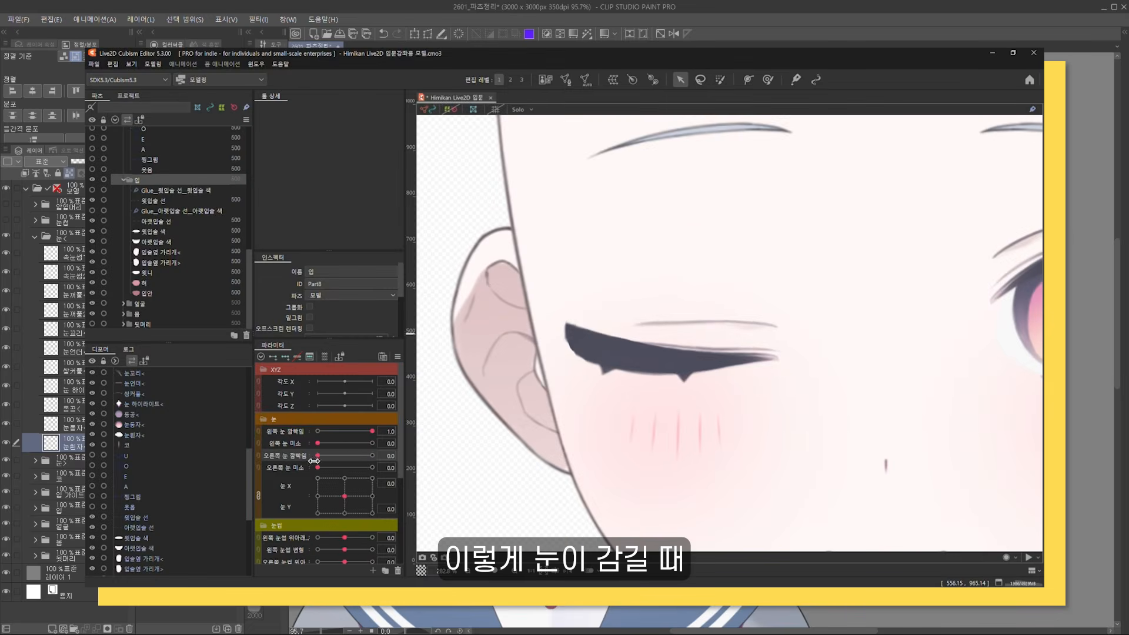
Switch to Live2D Cubism Editor and test the 오른쪽 눈 깜박임 parameter by opening and partly closing the eye
{"action": "left_click_drag", "start_coordinate": [317, 457], "coordinate": [383, 456]}
{"action": "mouse_move", "coordinate": [372, 456]}
{"action": "left_mouse_down"}
{"action": "mouse_move", "coordinate": [315, 458]}
{"action": "mouse_move", "coordinate": [354, 457]}
{"action": "left_mouse_up"}
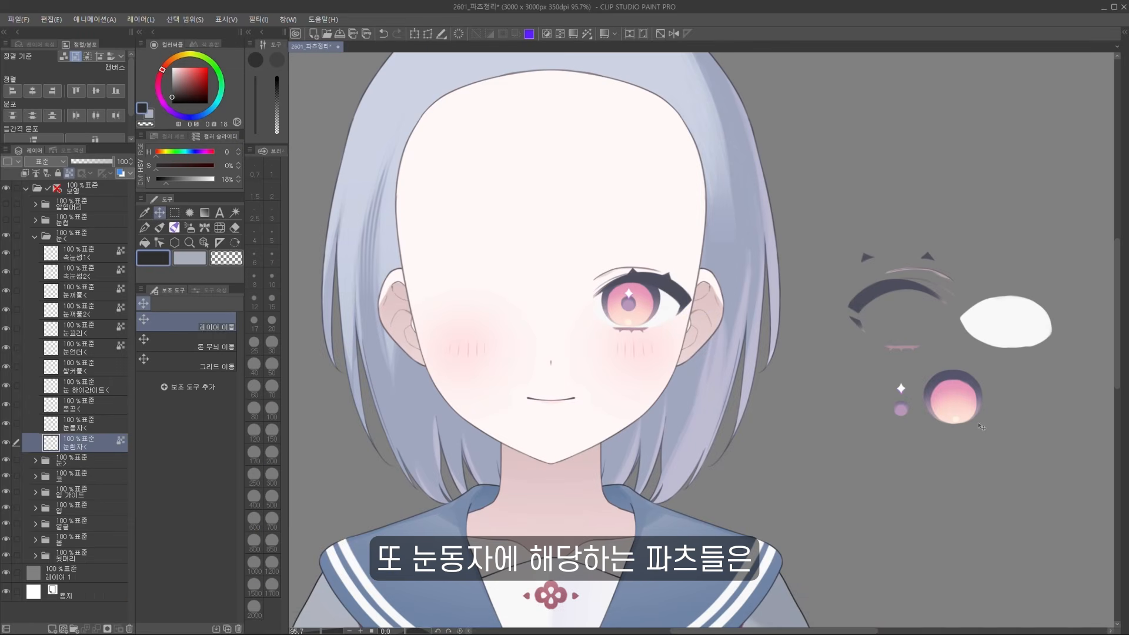
In Clip Studio Paint, select the 눈< iris, pupil and highlight layers and test moving them together inside the eye white
{"action": "left_click", "coordinate": [88, 423]}
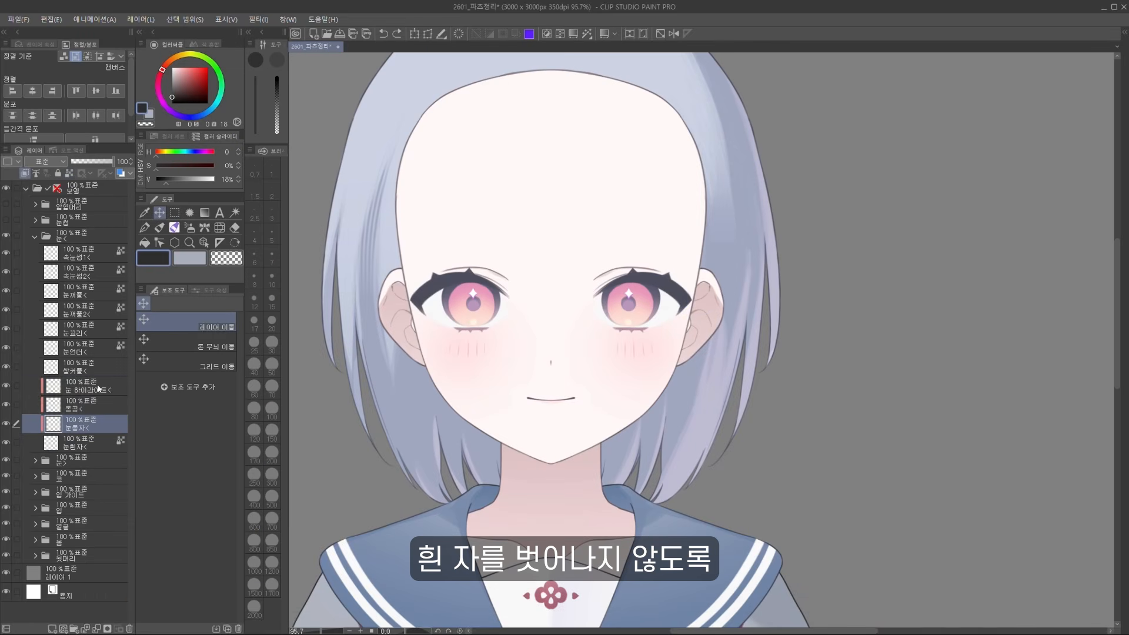
{"action": "left_click", "coordinate": [103, 388], "text": "shift"}
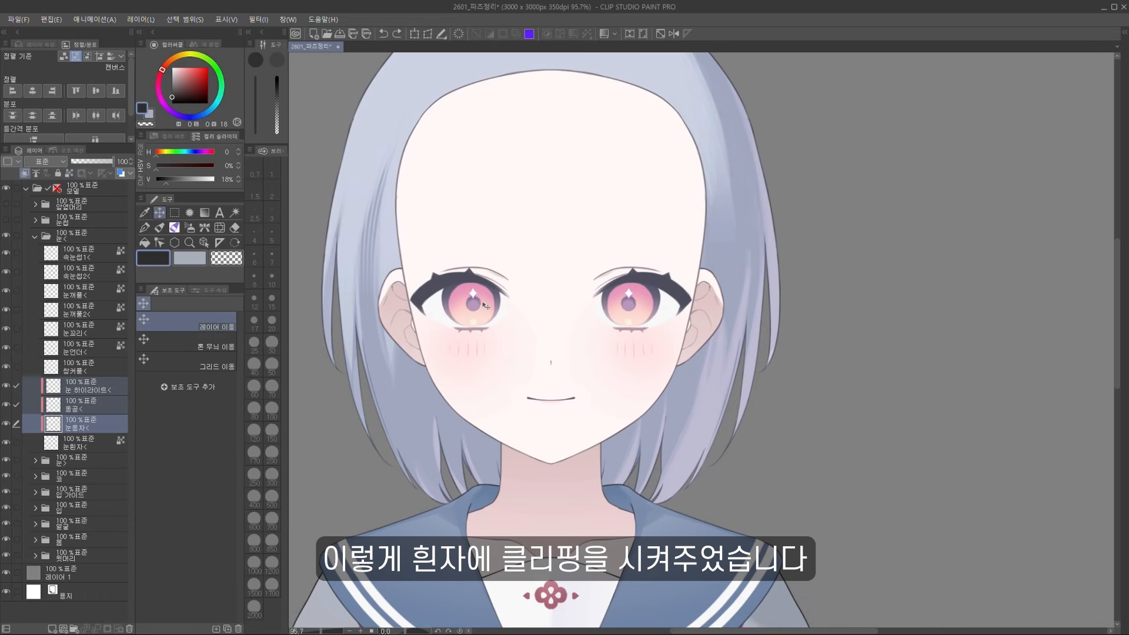
{"action": "mouse_move", "coordinate": [487, 306]}
{"action": "left_mouse_down"}
{"action": "mouse_move", "coordinate": [476, 319]}
{"action": "mouse_move", "coordinate": [486, 310]}
{"action": "left_mouse_up"}
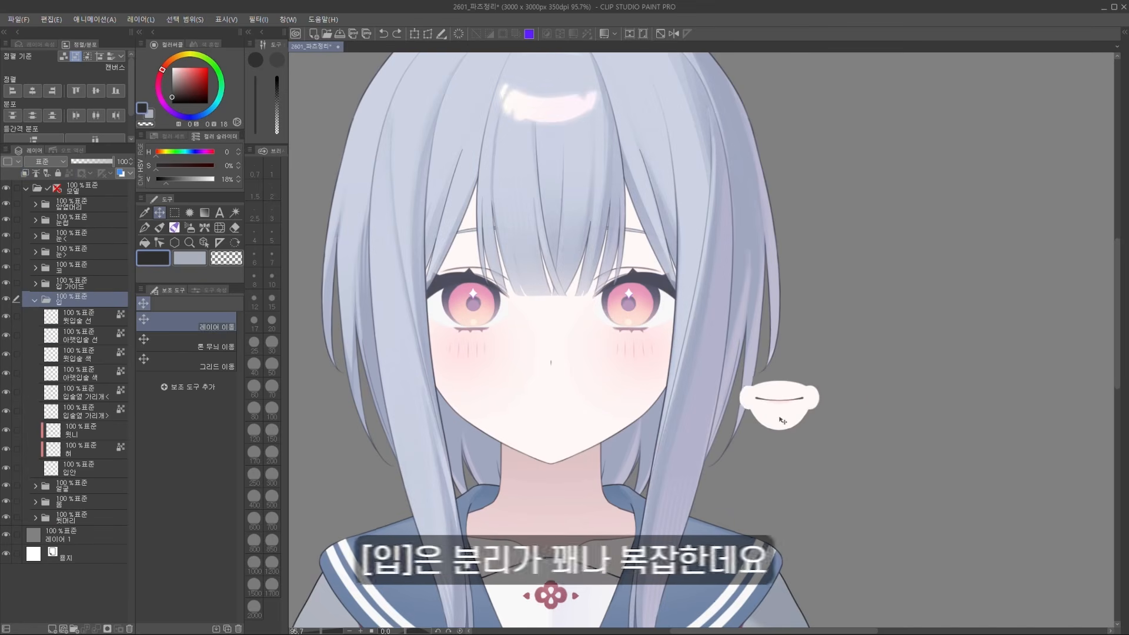
Separate the mouth's upper and lower lip lines and its upper and lower lip colour pieces vertically beside the head
{"action": "left_click_drag", "start_coordinate": [757, 406], "coordinate": [905, 357]}
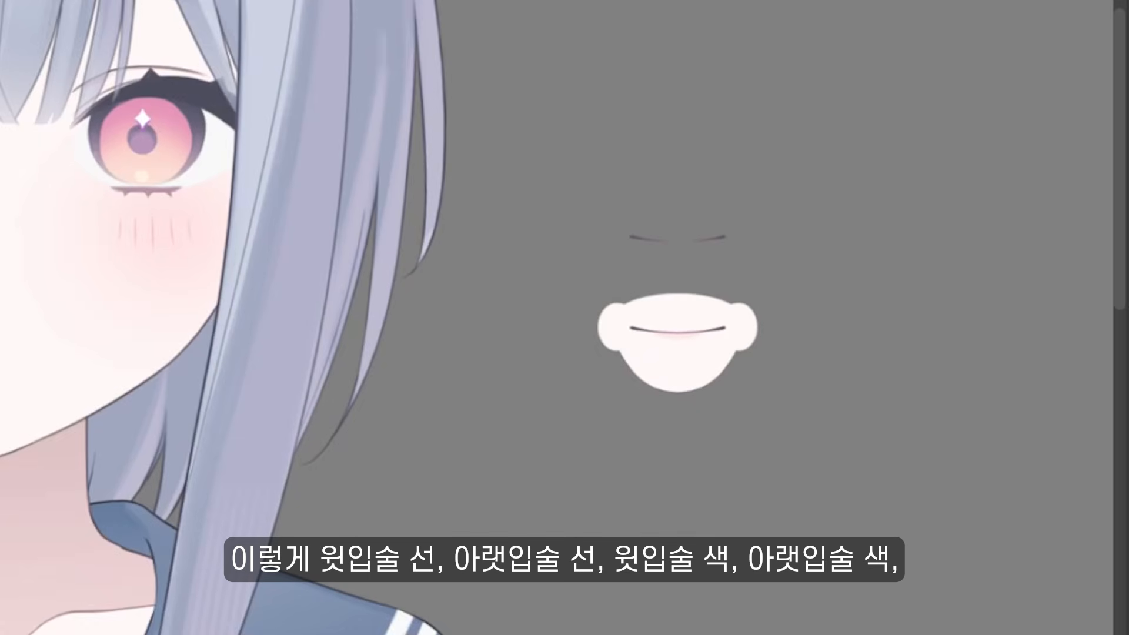
{"action": "left_click_drag", "start_coordinate": [706, 342], "coordinate": [706, 429]}
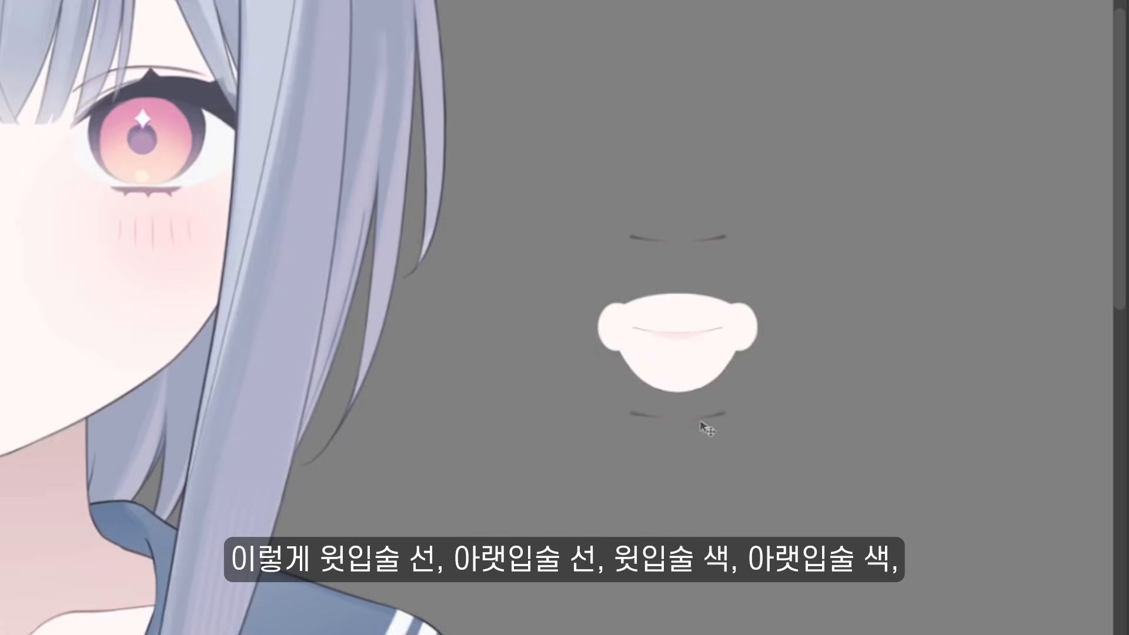
{"action": "left_click_drag", "start_coordinate": [677, 343], "coordinate": [678, 236]}
{"action": "left_click_drag", "start_coordinate": [706, 353], "coordinate": [706, 462]}
Pull the two mouth-side covers outward and separate the upper teeth and tongue from the mouth interior
{"action": "left_click_drag", "start_coordinate": [618, 330], "coordinate": [566, 331]}
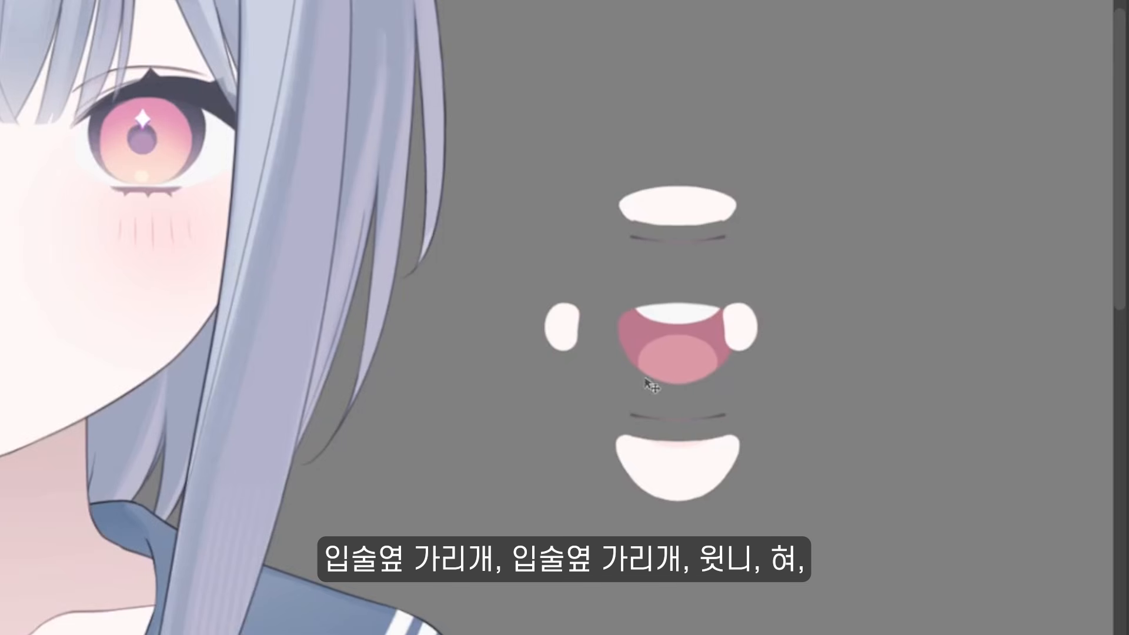
{"action": "left_click_drag", "start_coordinate": [755, 325], "coordinate": [806, 323]}
{"action": "left_click_drag", "start_coordinate": [719, 358], "coordinate": [719, 319]}
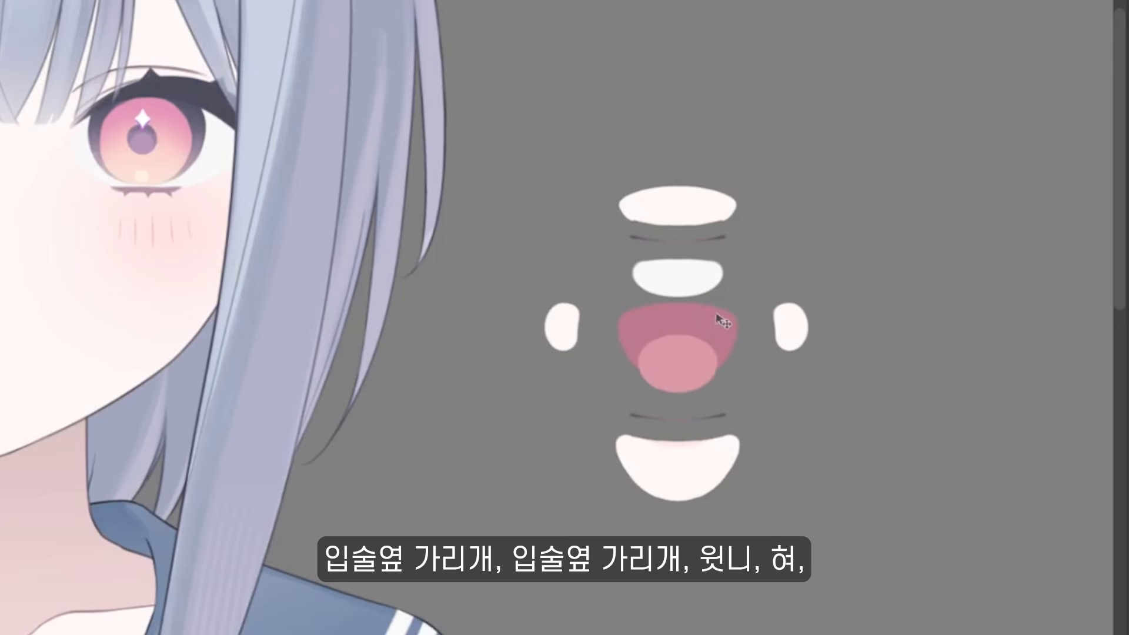
{"action": "left_click_drag", "start_coordinate": [682, 361], "coordinate": [826, 403]}
Clip the upper teeth and tongue to the mouth interior and test moving them inside it
{"action": "left_click_drag", "start_coordinate": [698, 330], "coordinate": [699, 346]}
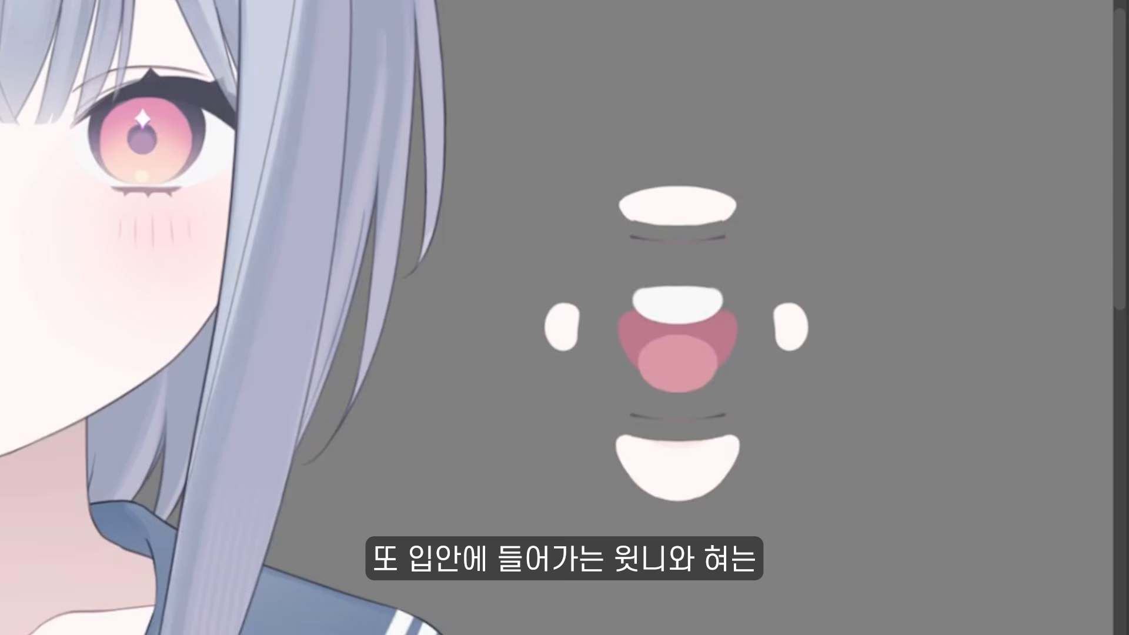
{"action": "key", "text": "ctrl+alt+g"}
{"action": "left_click_drag", "start_coordinate": [701, 341], "coordinate": [682, 359]}
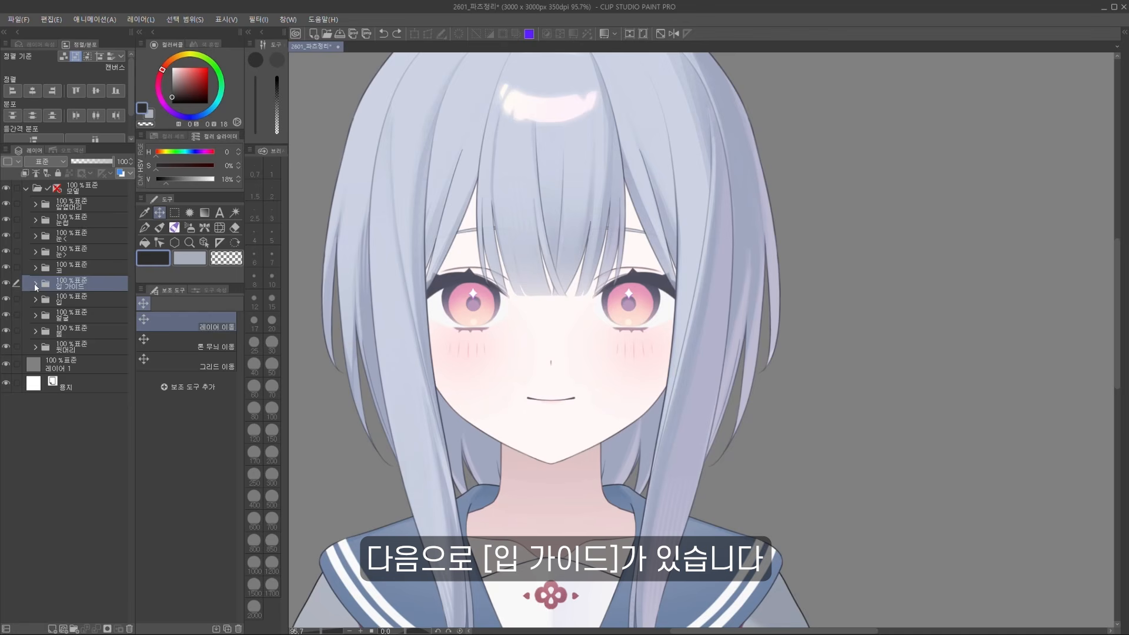
Open the 입 가이드 folder and show and hide its 웃음, 찡그림, A, E, O and U mouth guides one after another
{"action": "left_click", "coordinate": [35, 286]}
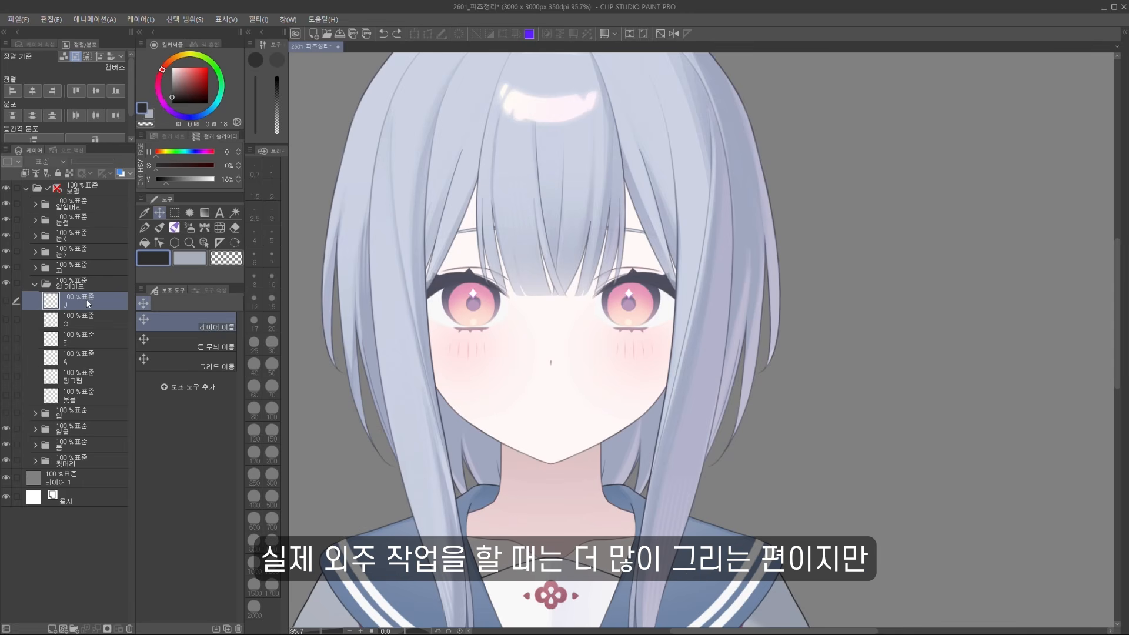
{"action": "left_click", "coordinate": [6, 395]}
{"action": "left_click", "coordinate": [6, 395]}
{"action": "left_click", "coordinate": [6, 377]}
{"action": "left_click", "coordinate": [6, 377]}
{"action": "left_click", "coordinate": [6, 357]}
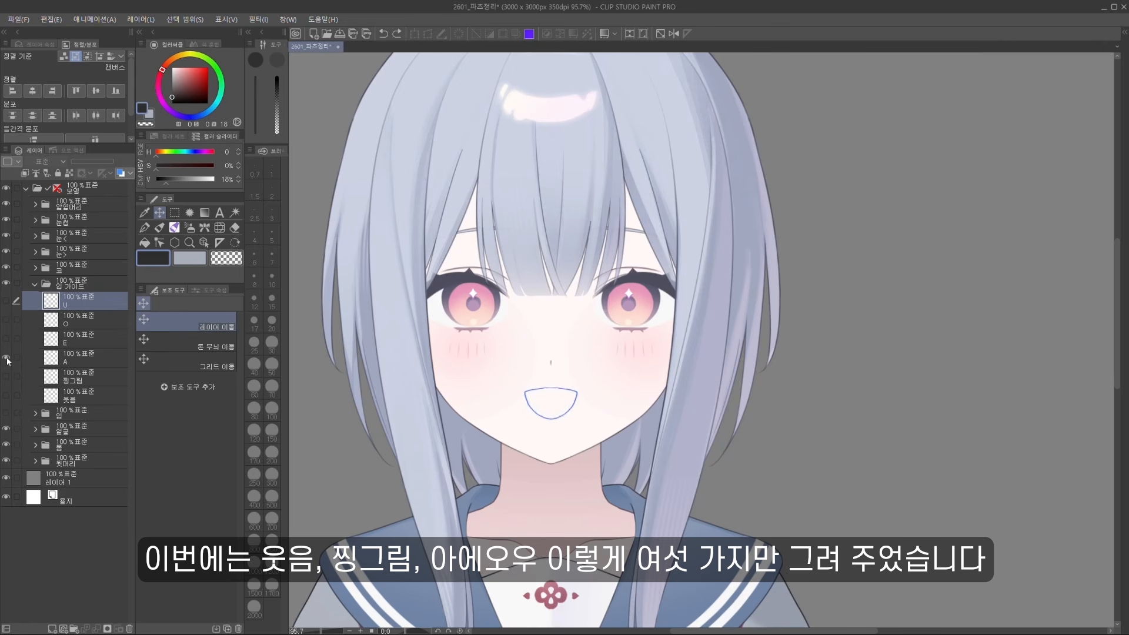
{"action": "left_click", "coordinate": [6, 357]}
{"action": "left_click", "coordinate": [6, 339]}
{"action": "left_click", "coordinate": [6, 339]}
{"action": "left_click", "coordinate": [5, 320]}
{"action": "left_click", "coordinate": [5, 320]}
{"action": "left_click", "coordinate": [6, 302]}
{"action": "left_click", "coordinate": [6, 301]}
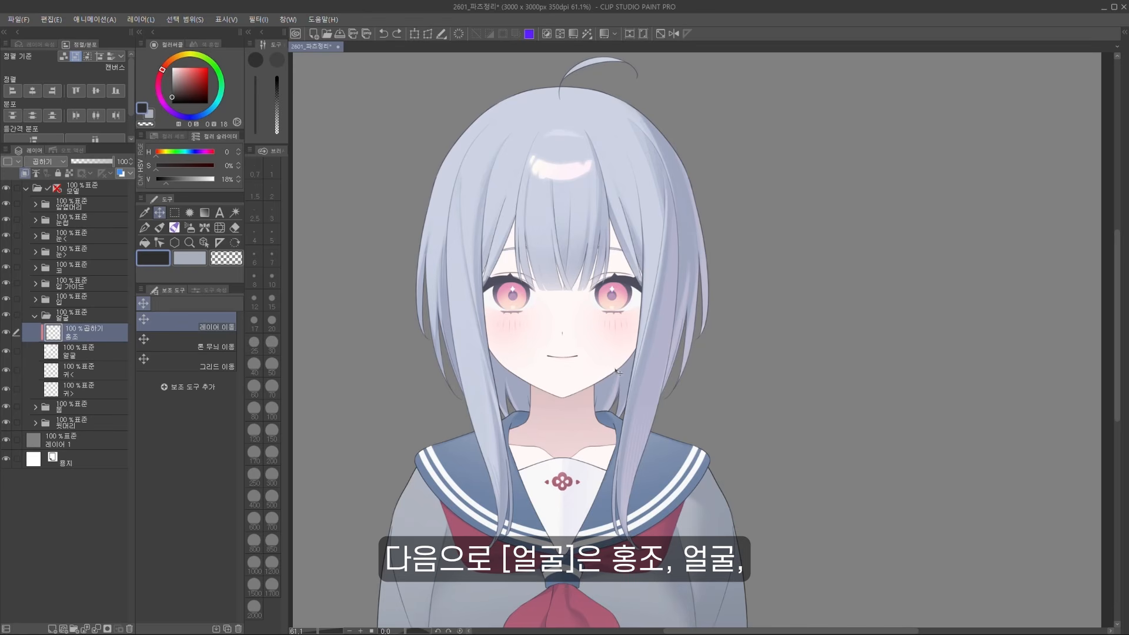
Move the blush, face base and both ears apart beside the head, and try shifting the 얼굴 and 홍조 layers together over the ears
{"action": "left_click_drag", "start_coordinate": [617, 372], "coordinate": [846, 288]}
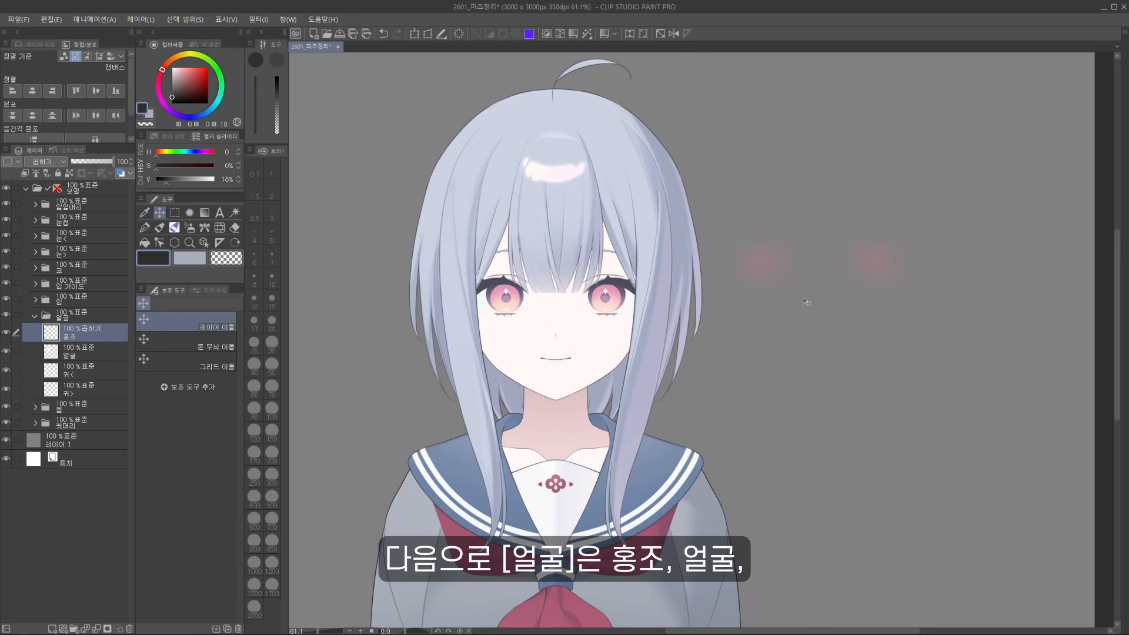
{"action": "left_click", "coordinate": [83, 352]}
{"action": "left_click_drag", "start_coordinate": [559, 356], "coordinate": [844, 502]}
{"action": "left_click_drag", "start_coordinate": [844, 502], "coordinate": [830, 513]}
{"action": "left_click", "coordinate": [83, 370]}
{"action": "left_click_drag", "start_coordinate": [527, 366], "coordinate": [1000, 494]}
{"action": "left_click", "coordinate": [82, 388]}
{"action": "left_click_drag", "start_coordinate": [613, 340], "coordinate": [996, 471]}
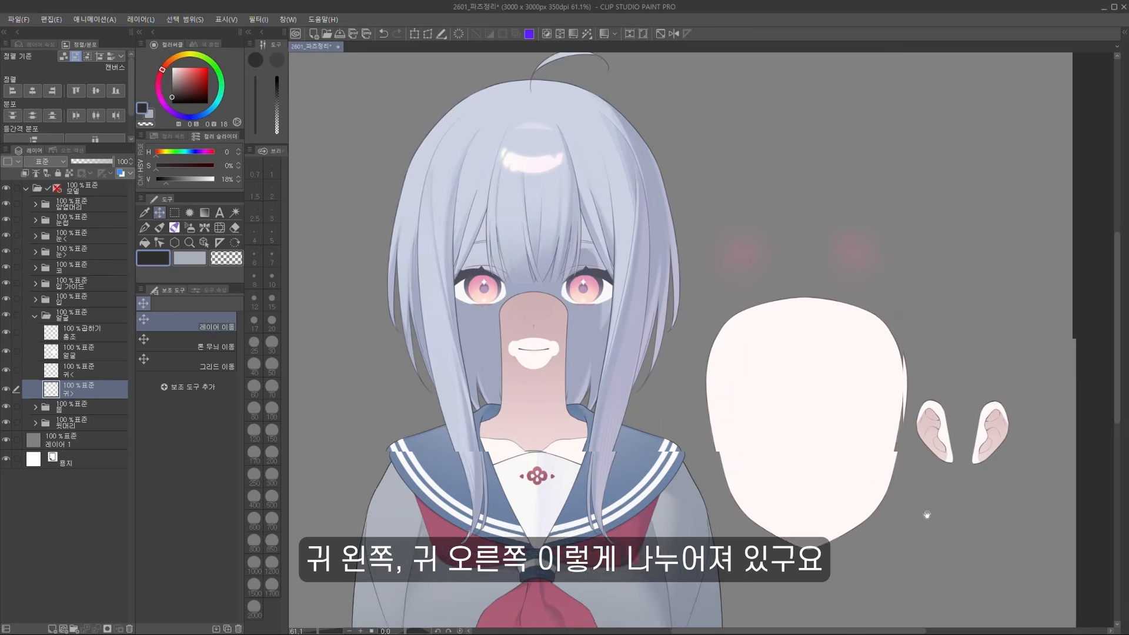
{"action": "scroll", "coordinate": [925, 514], "scroll_direction": "up", "scroll_amount": 4}
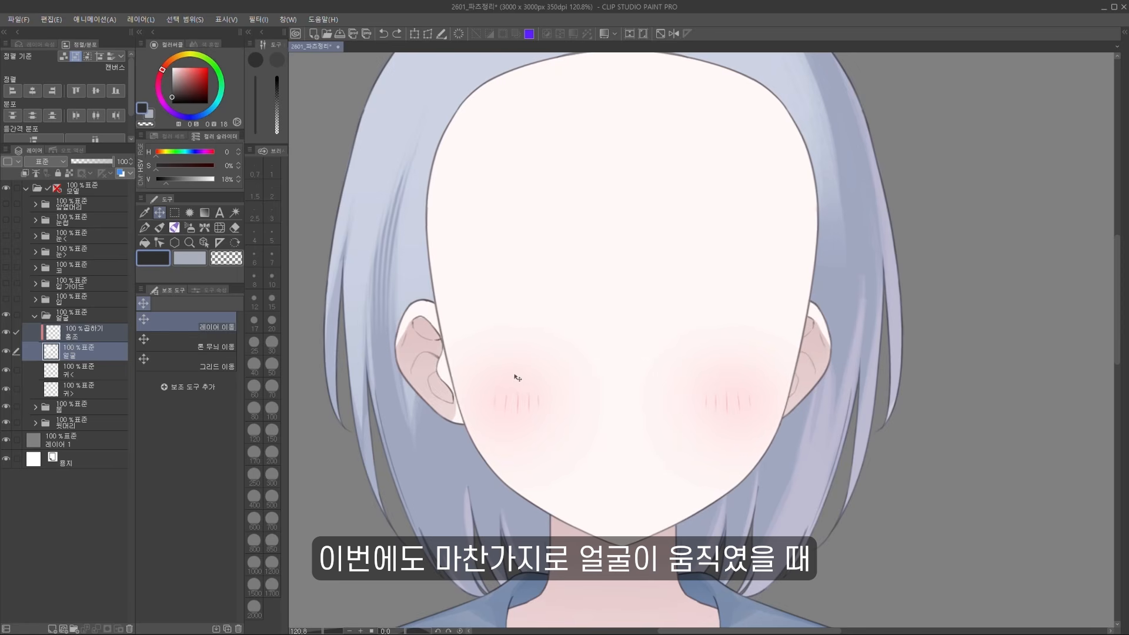
{"action": "left_click_drag", "start_coordinate": [518, 374], "coordinate": [516, 374]}
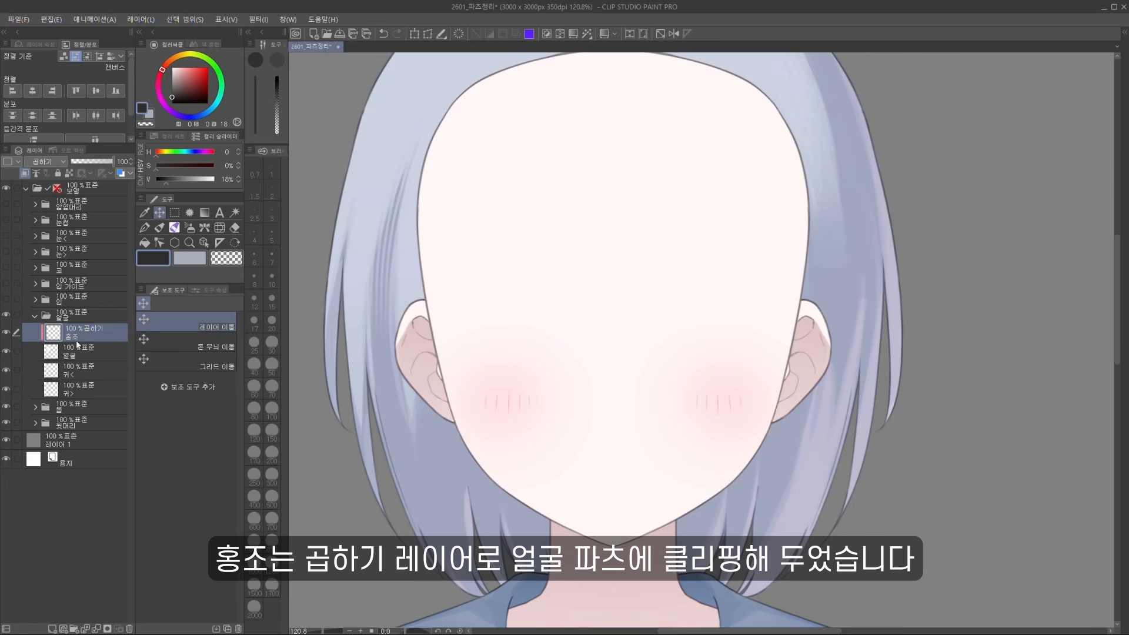
Open the 몸 folder and move the ribbon knot, front collar and upper ribbon out beside the figure
{"action": "left_click", "coordinate": [34, 333]}
{"action": "left_click", "coordinate": [79, 348]}
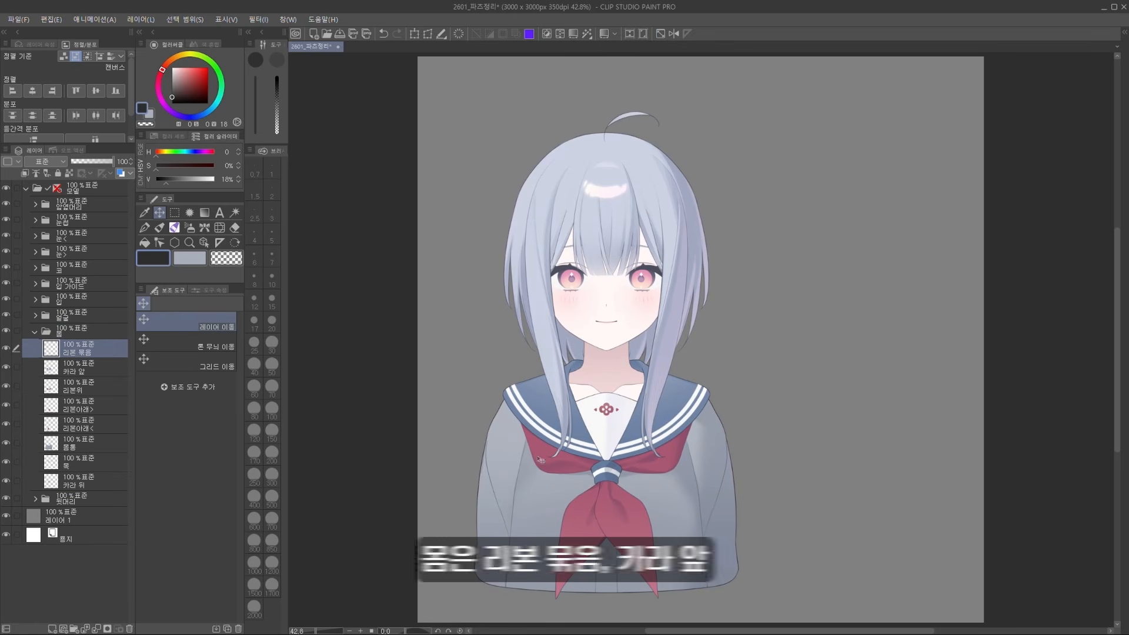
{"action": "left_click_drag", "start_coordinate": [611, 474], "coordinate": [865, 474]}
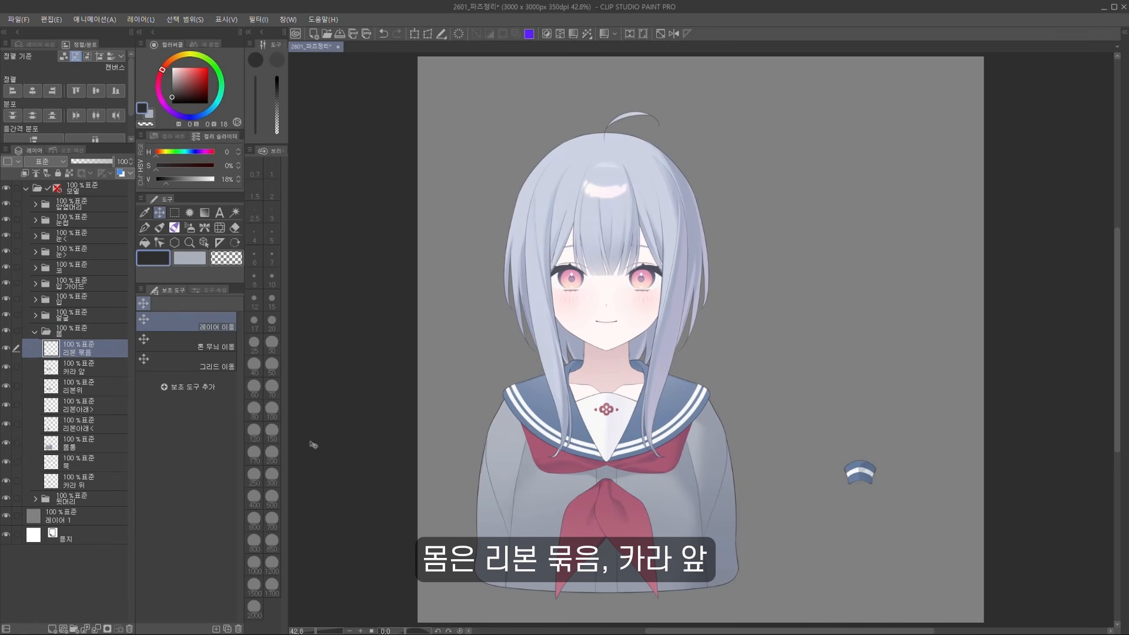
{"action": "left_click", "coordinate": [103, 371]}
{"action": "left_click_drag", "start_coordinate": [606, 412], "coordinate": [855, 405]}
{"action": "left_click", "coordinate": [100, 386]}
{"action": "left_click_drag", "start_coordinate": [635, 453], "coordinate": [886, 501]}
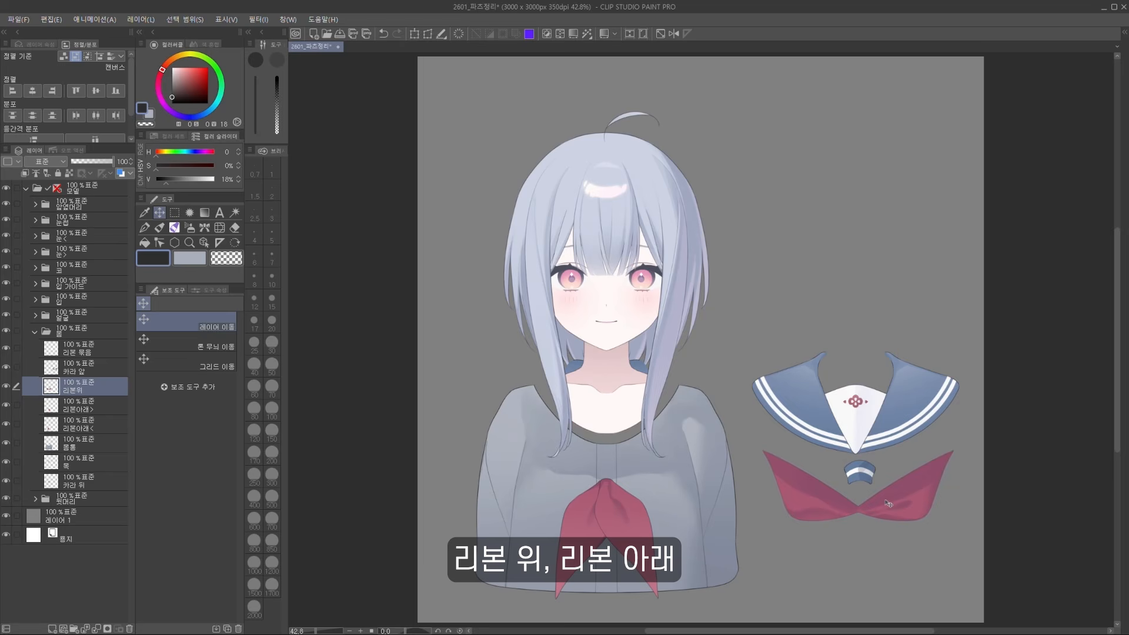
Move the two lower ribbon tails, 리본아래> and 리본아래<, out below the separated upper ribbon
{"action": "left_click", "coordinate": [88, 405]}
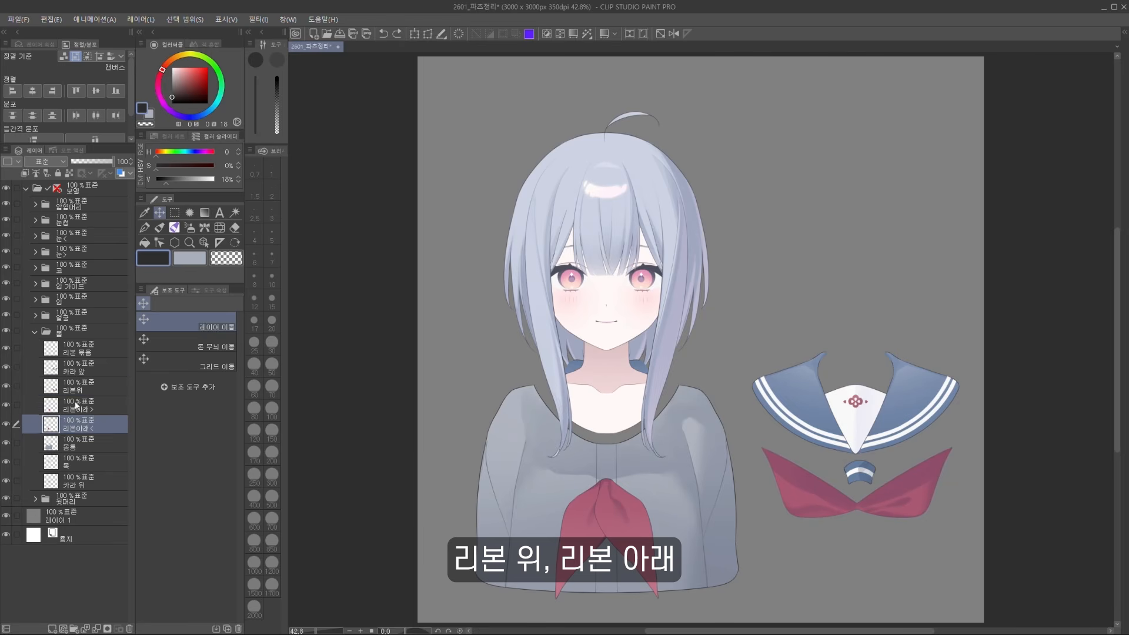
{"action": "left_click_drag", "start_coordinate": [629, 500], "coordinate": [877, 531]}
{"action": "left_click", "coordinate": [51, 430]}
{"action": "left_click_drag", "start_coordinate": [591, 518], "coordinate": [816, 560]}
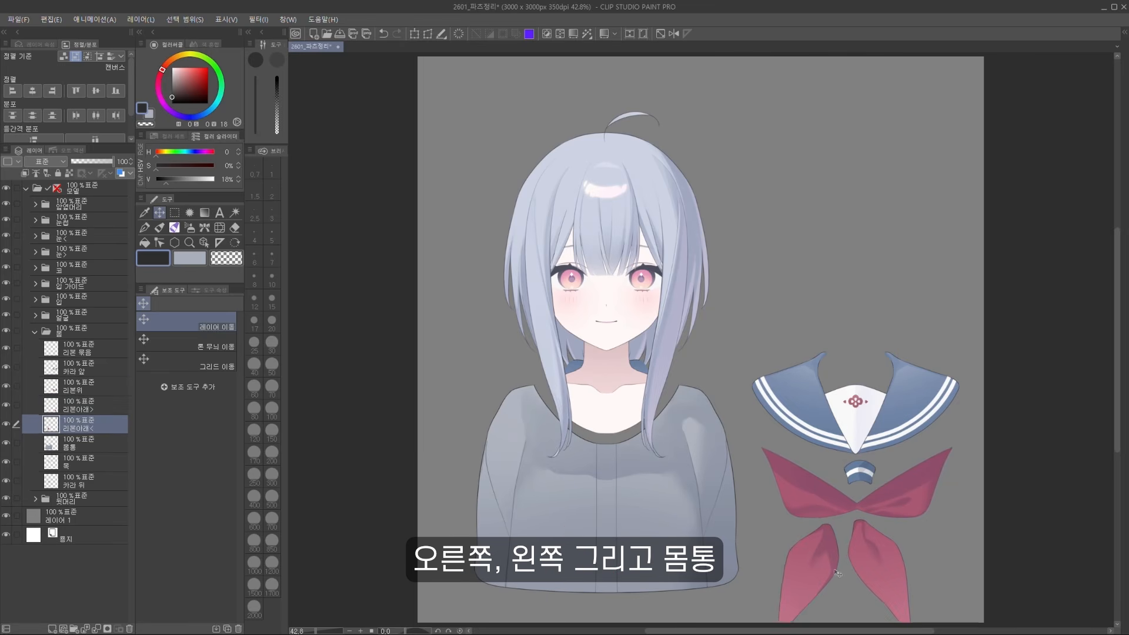
Move the neck and the back collar out above the separated front collar, nudging the neck into line
{"action": "left_click", "coordinate": [91, 448]}
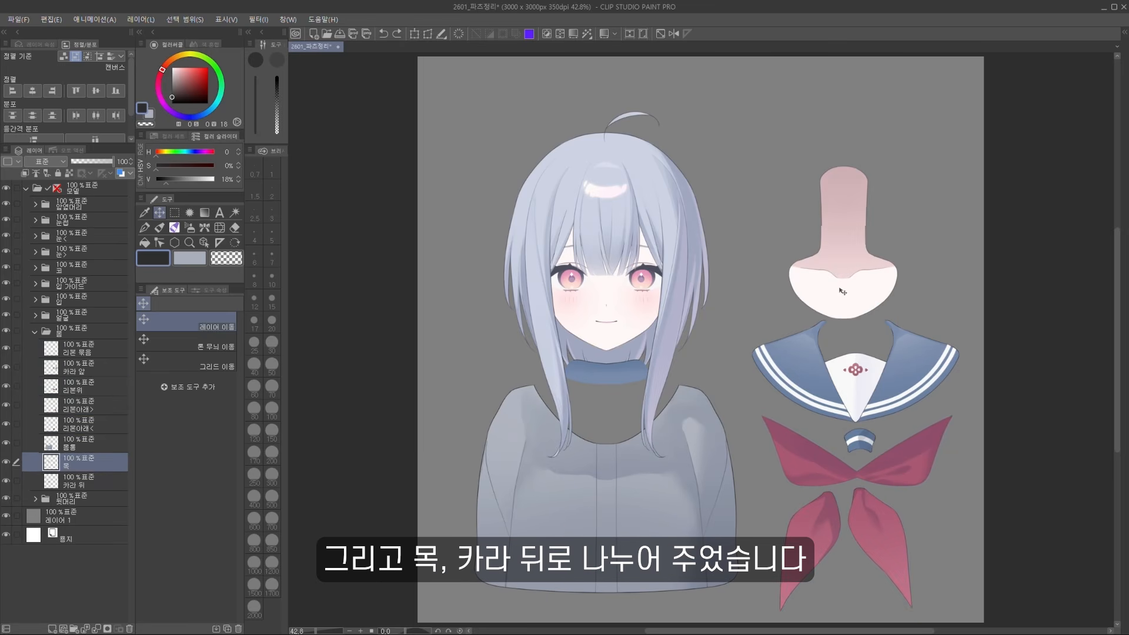
{"action": "left_click", "coordinate": [88, 481]}
{"action": "left_click_drag", "start_coordinate": [597, 440], "coordinate": [842, 143]}
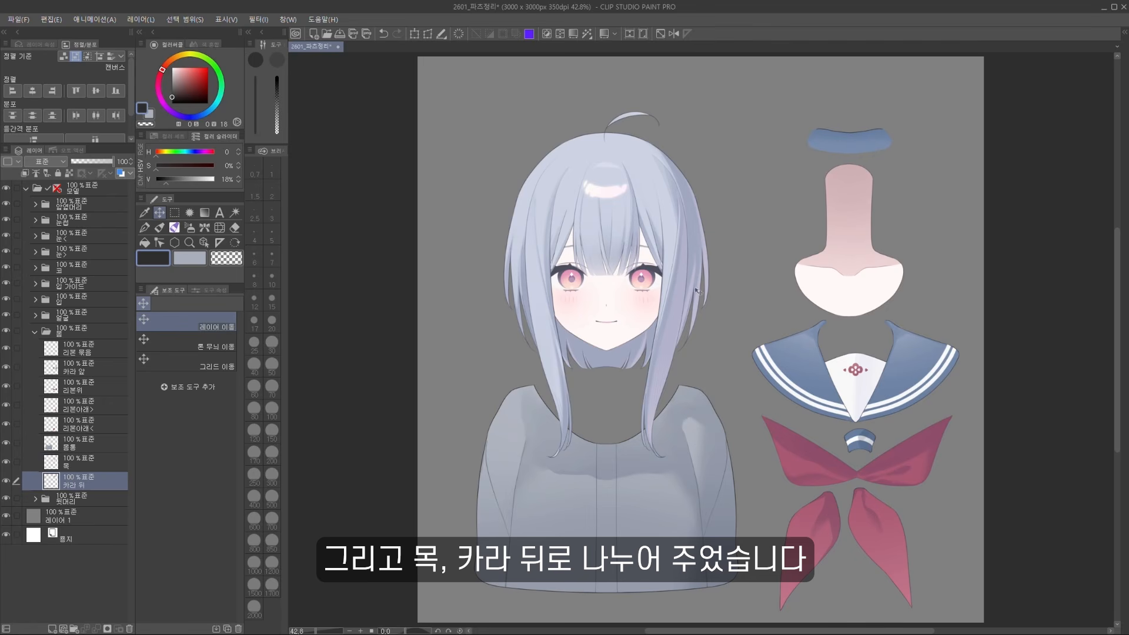
{"action": "left_click", "coordinate": [95, 464]}
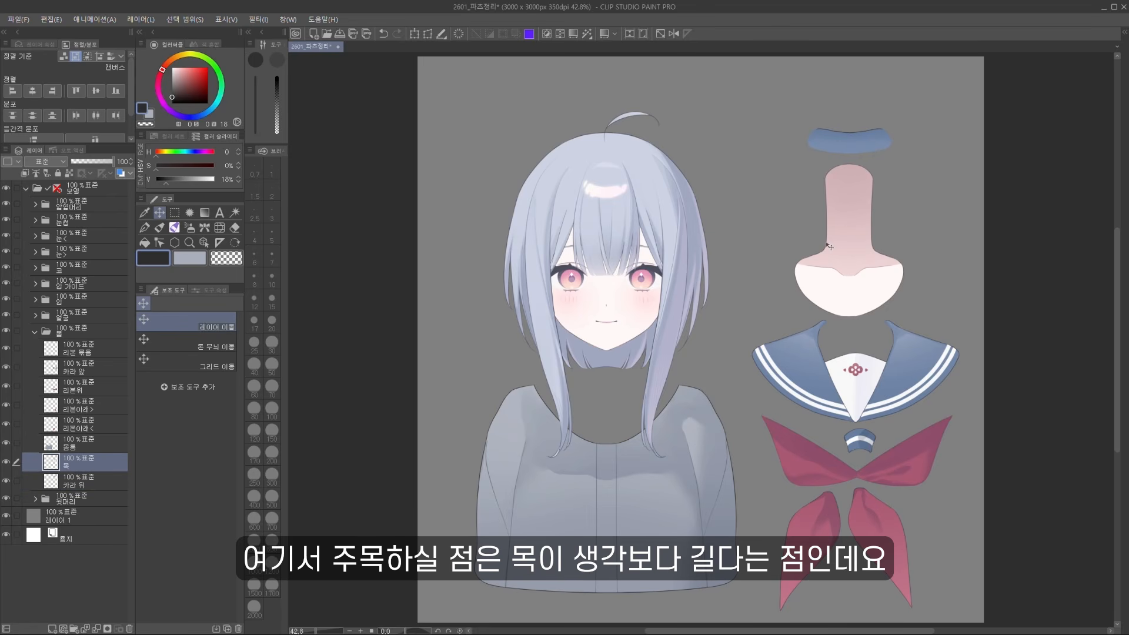
{"action": "left_click_drag", "start_coordinate": [867, 264], "coordinate": [873, 265]}
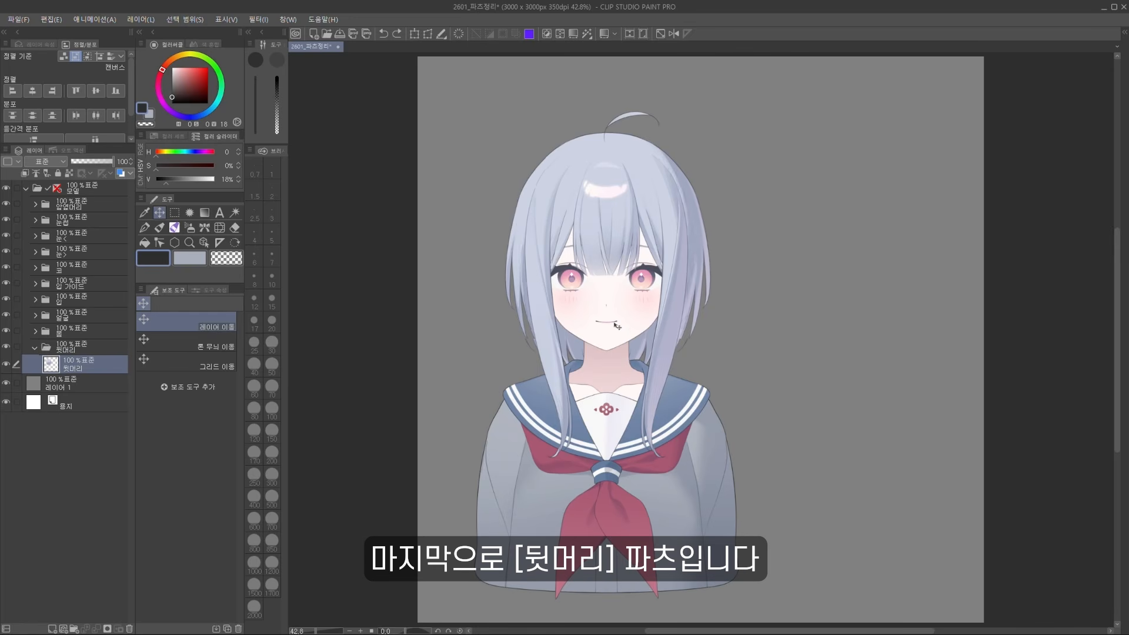
Move the back hair beside the figure and undo it, and try shifting all head folders together over the body
{"action": "left_click_drag", "start_coordinate": [616, 326], "coordinate": [831, 327]}
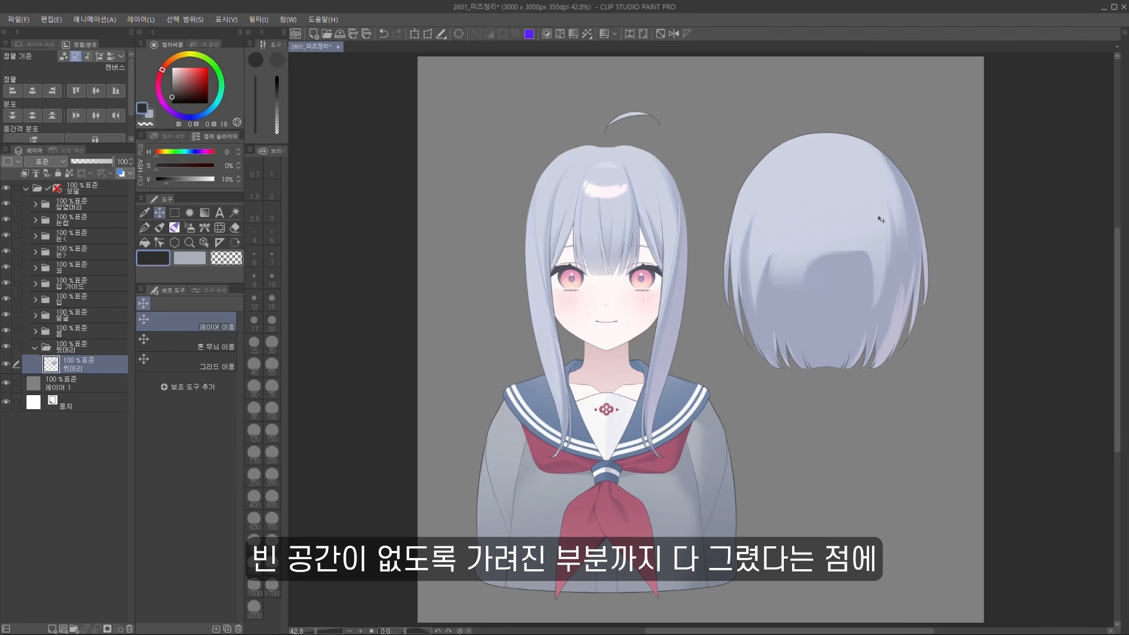
{"action": "key", "text": "ctrl+z"}
{"action": "key", "text": "ctrl+z"}
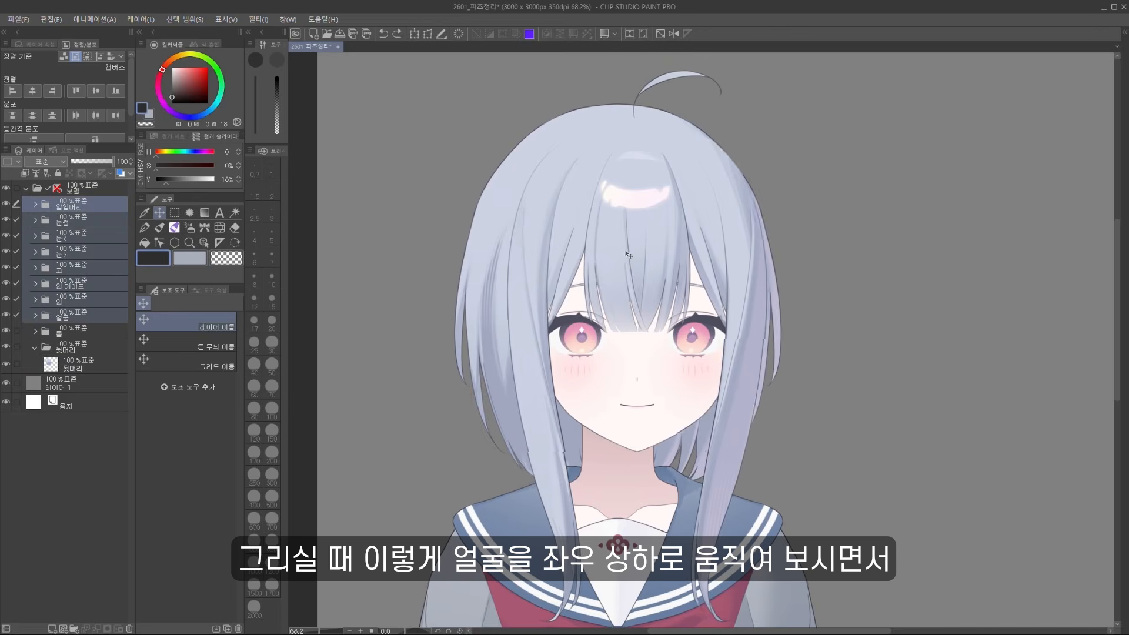
{"action": "scroll", "coordinate": [628, 254], "scroll_direction": "up", "scroll_amount": 3}
{"action": "left_click_drag", "start_coordinate": [628, 254], "coordinate": [617, 305]}
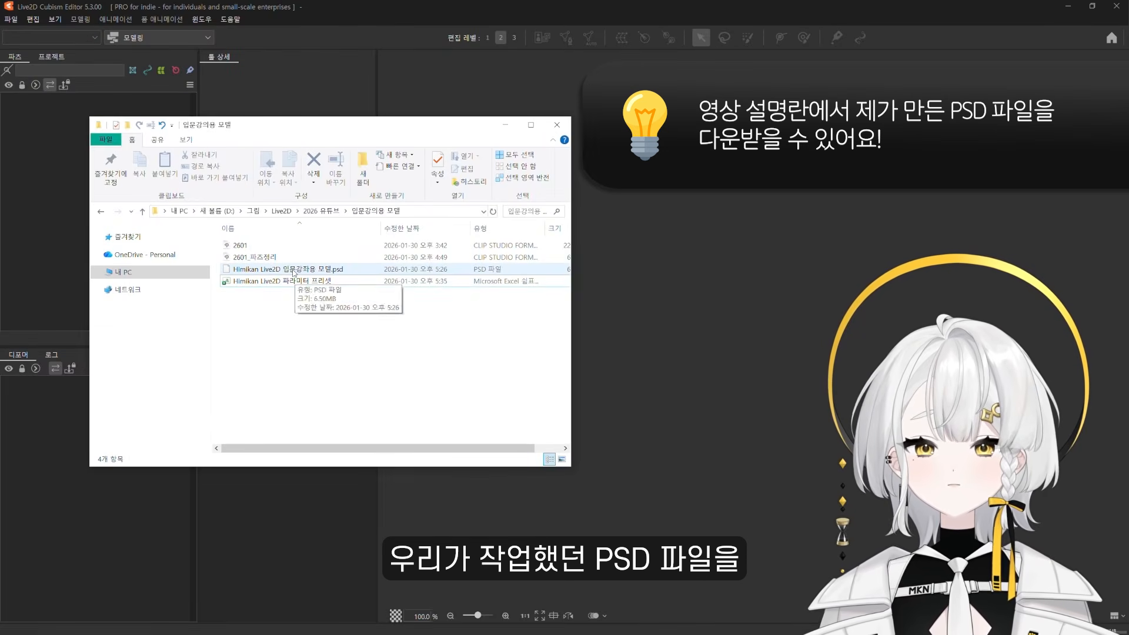
Switch to Live2D Cubism Editor and load the Himikan Live2D 입문강좌용 모델.psd file into it
{"action": "left_click", "coordinate": [293, 273]}
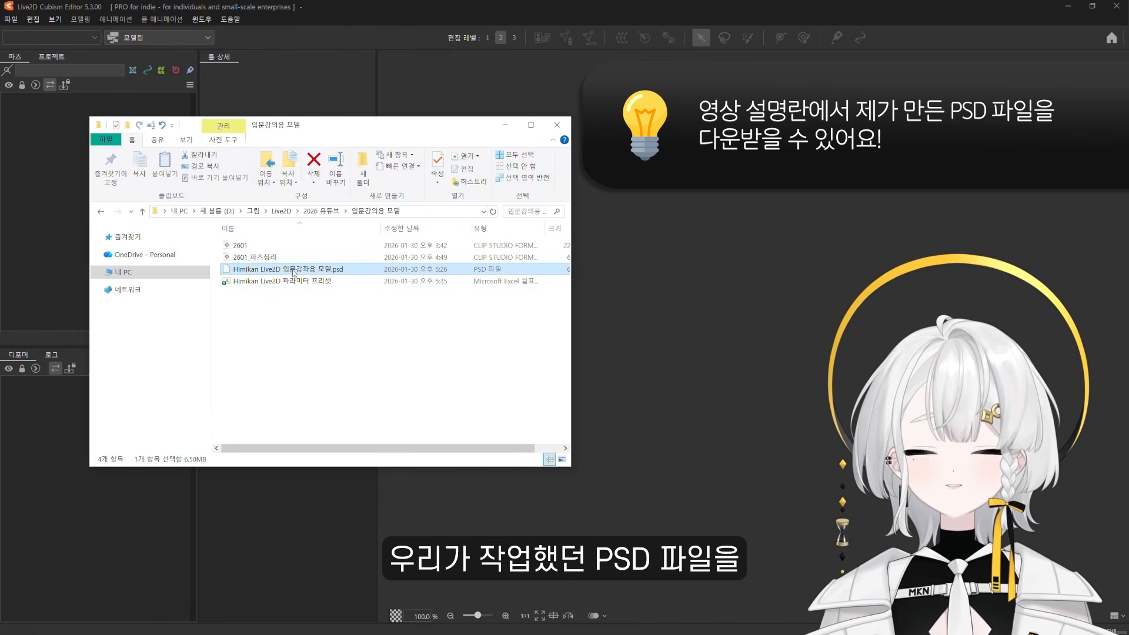
{"action": "left_click_drag", "start_coordinate": [276, 274], "coordinate": [710, 313]}
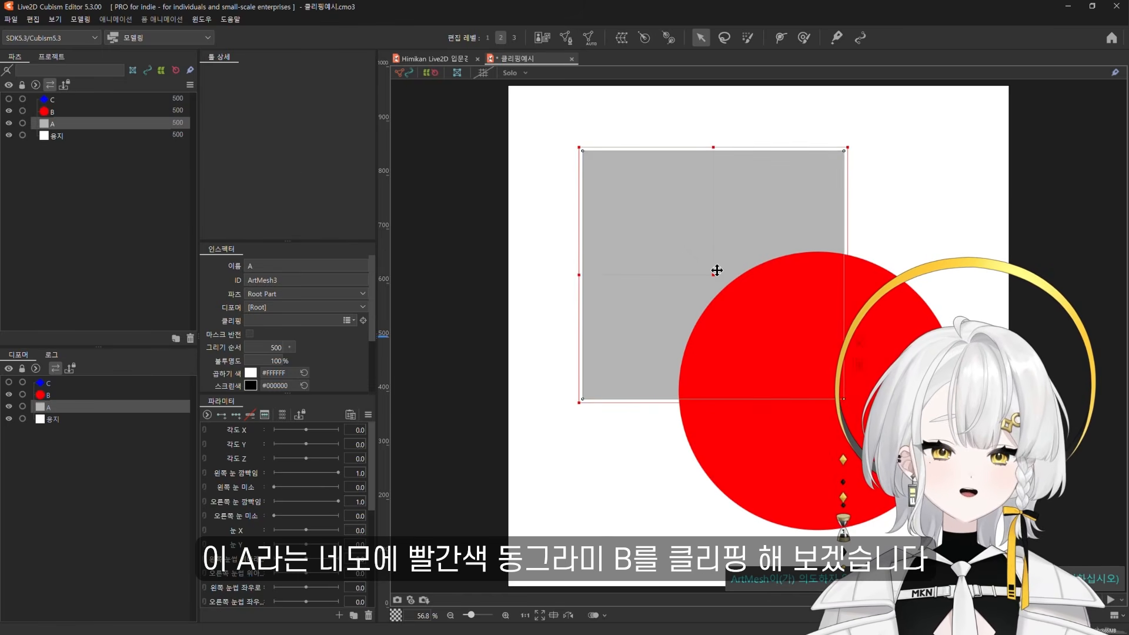
In the 클리핑예시 model, clip the red circle B to the gray square A with clipping ID ArtMesh3 and test moving it
{"action": "left_click", "coordinate": [806, 385]}
{"action": "left_click_drag", "start_coordinate": [807, 386], "coordinate": [792, 368]}
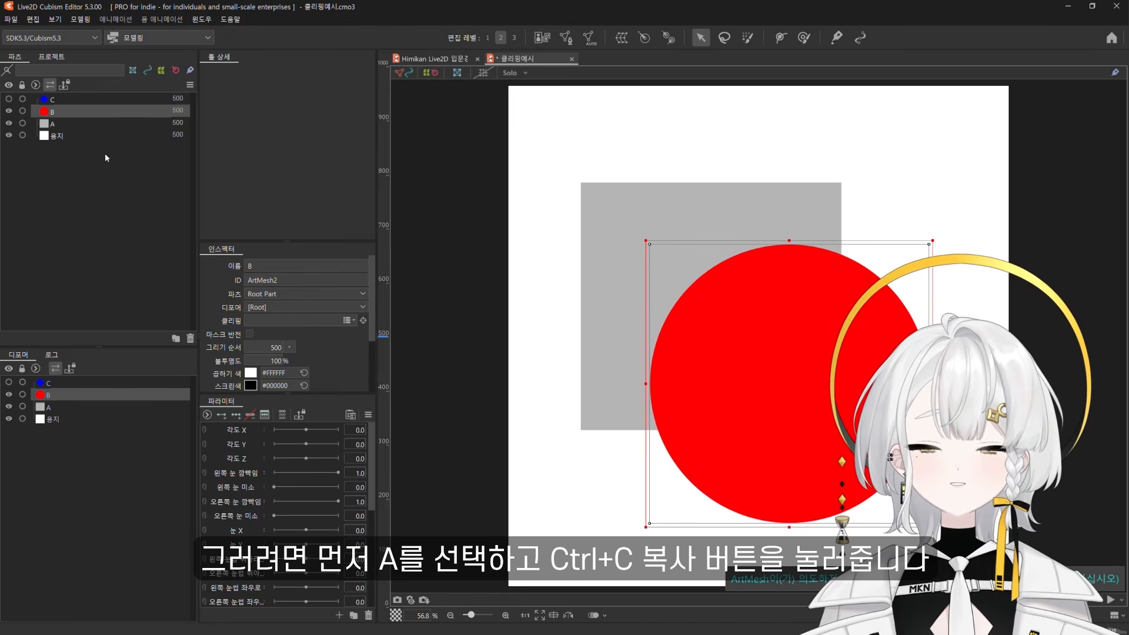
{"action": "left_click", "coordinate": [92, 124]}
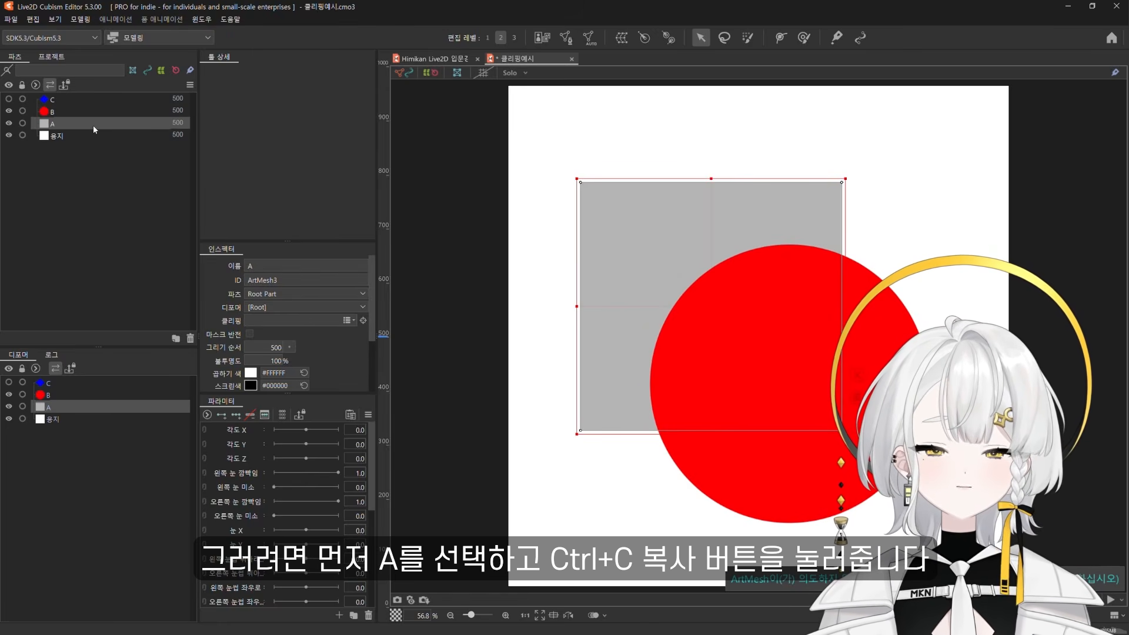
{"action": "left_click", "coordinate": [107, 113]}
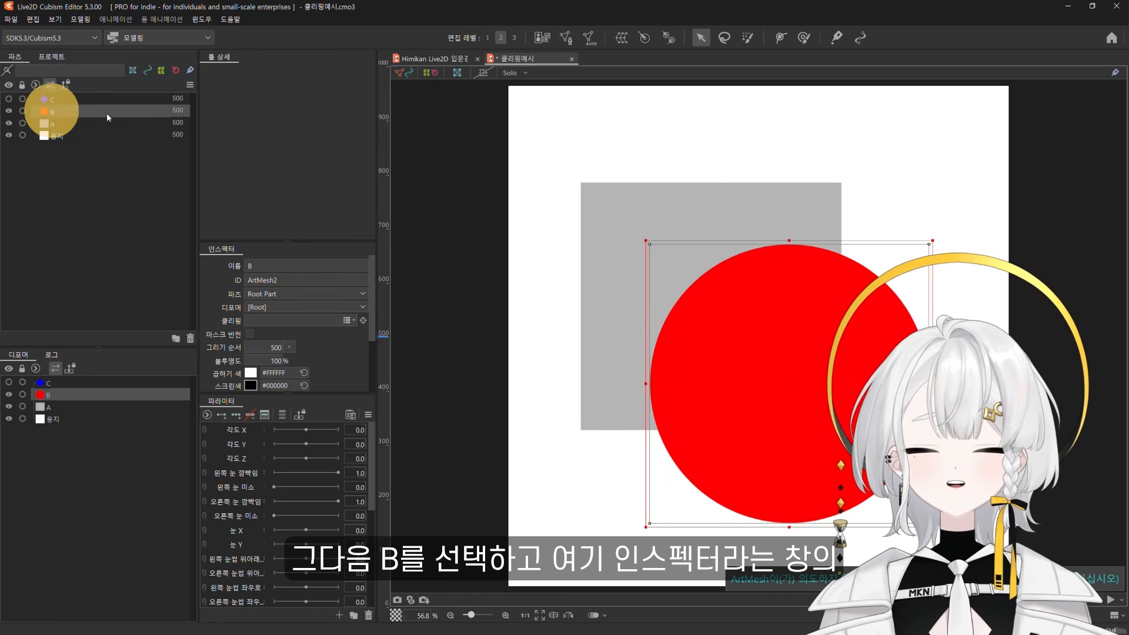
{"action": "left_click", "coordinate": [278, 321]}
{"action": "type", "text": "ArtMesh3"}
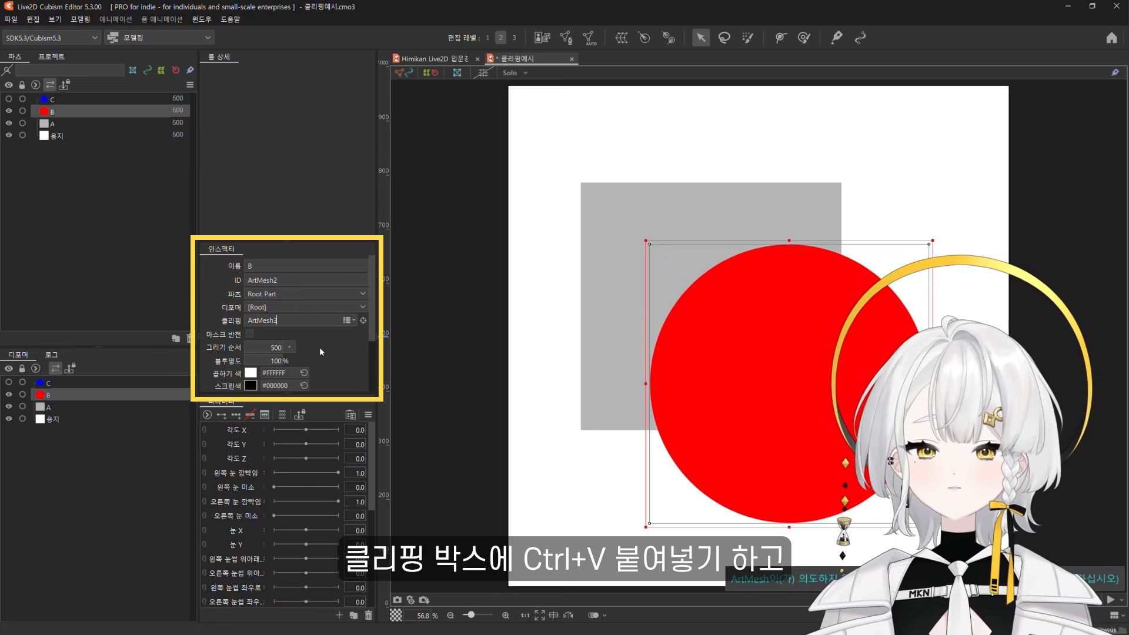
{"action": "key", "text": "Return"}
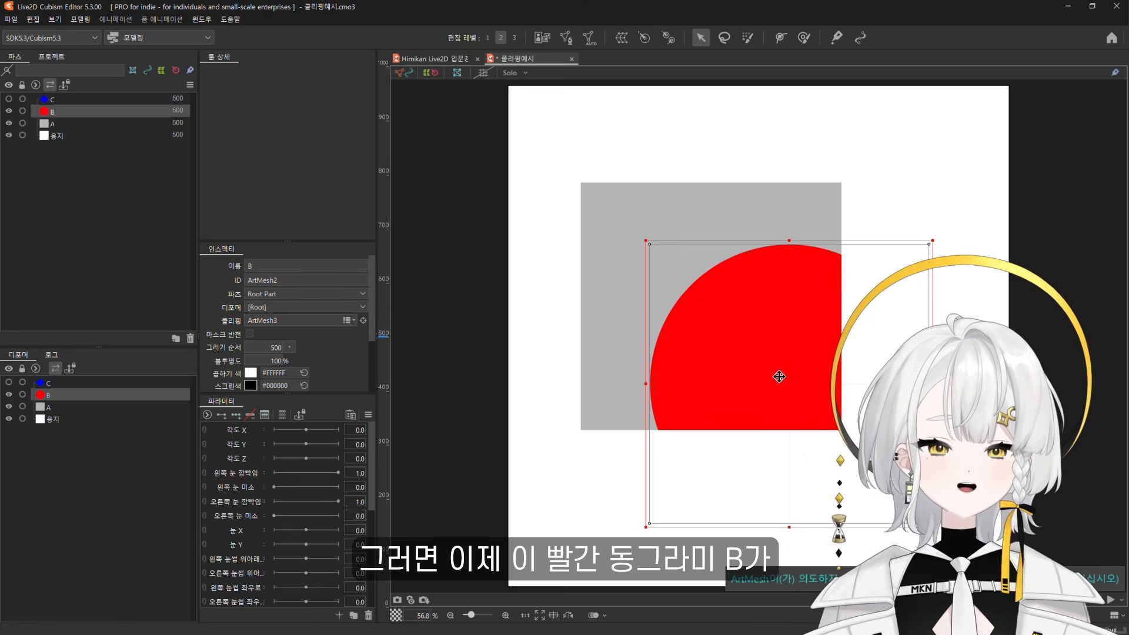
{"action": "mouse_move", "coordinate": [780, 374]}
{"action": "left_mouse_down"}
{"action": "mouse_move", "coordinate": [718, 356]}
{"action": "mouse_move", "coordinate": [723, 378]}
{"action": "mouse_move", "coordinate": [766, 406]}
{"action": "mouse_move", "coordinate": [806, 358]}
{"action": "mouse_move", "coordinate": [770, 381]}
{"action": "left_mouse_up"}
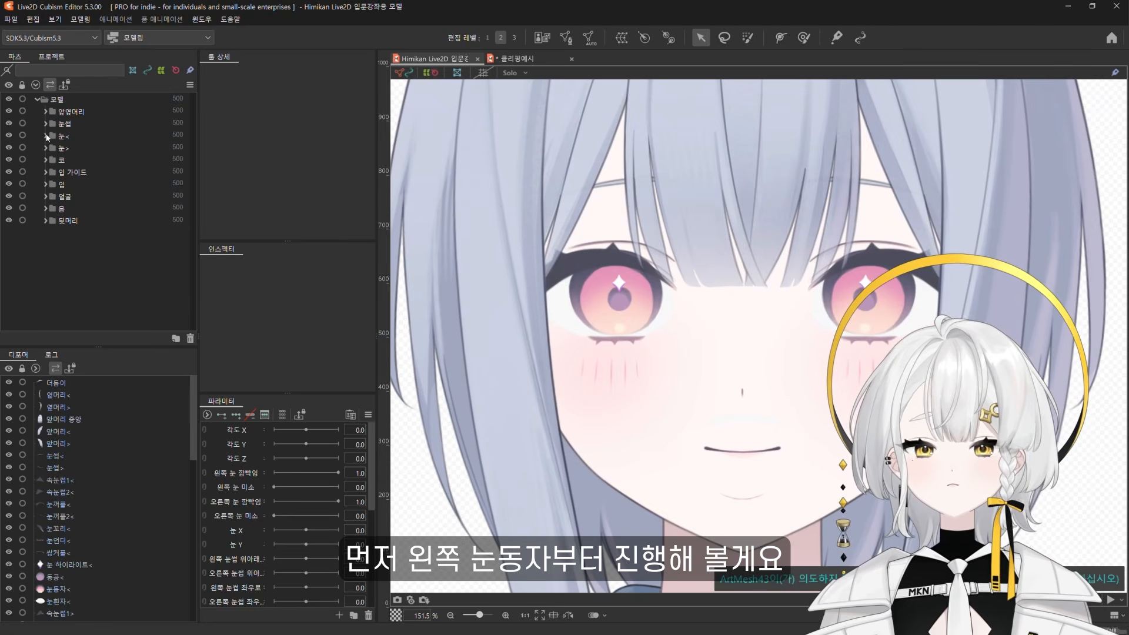
Clip the 눈동자<, 동공< and 눈 하이라이트< parts to 눈흰자< with clipping ID ArtMesh19, test moving them and undo the move
{"action": "left_click", "coordinate": [47, 135]}
{"action": "left_click", "coordinate": [85, 268]}
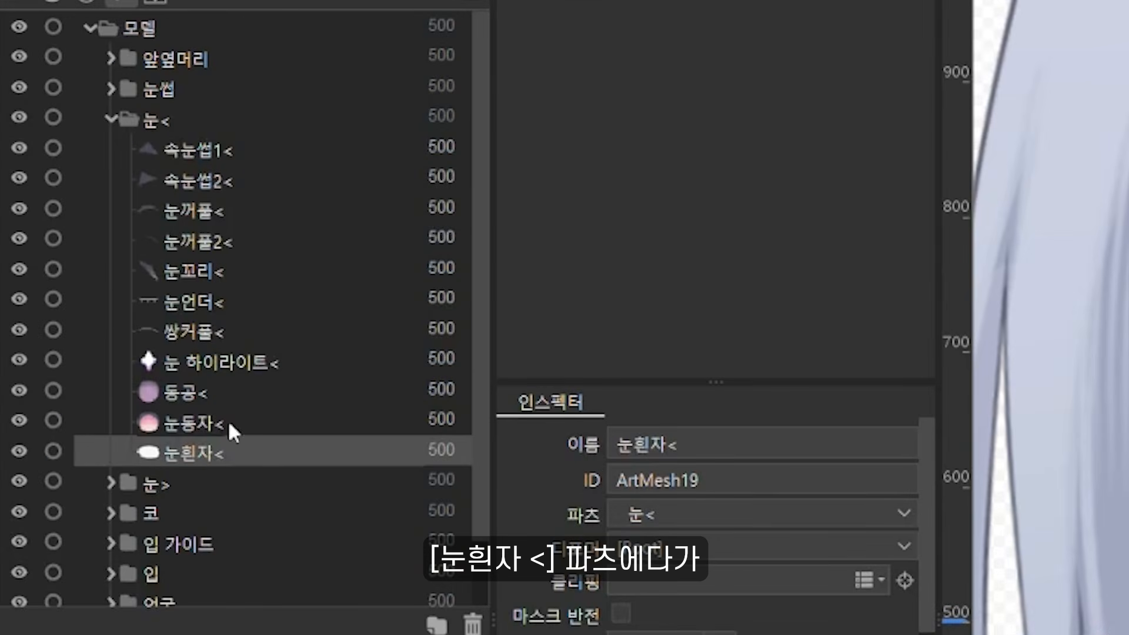
{"action": "left_click", "coordinate": [227, 421]}
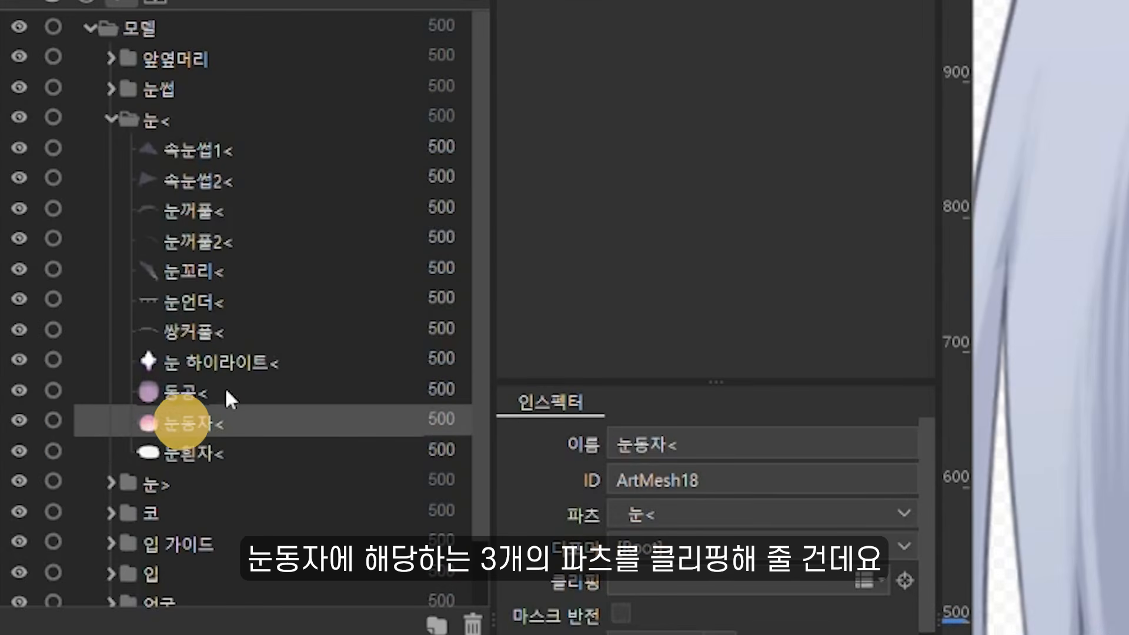
{"action": "left_click", "coordinate": [225, 387], "text": "ctrl"}
{"action": "left_click", "coordinate": [236, 356], "text": "ctrl"}
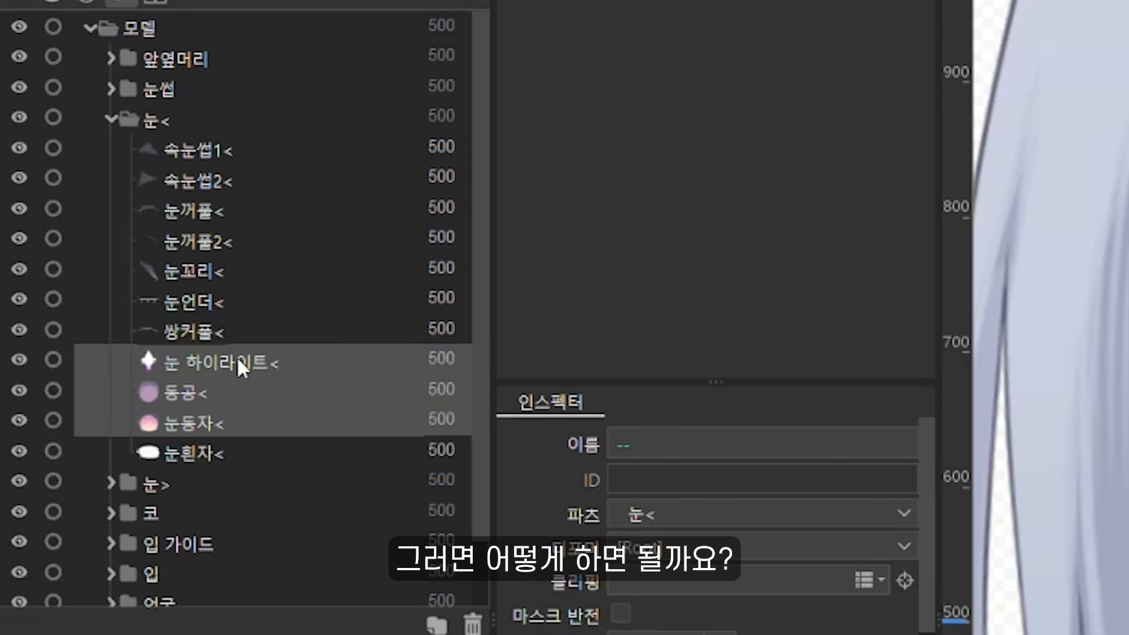
{"action": "left_click", "coordinate": [226, 451]}
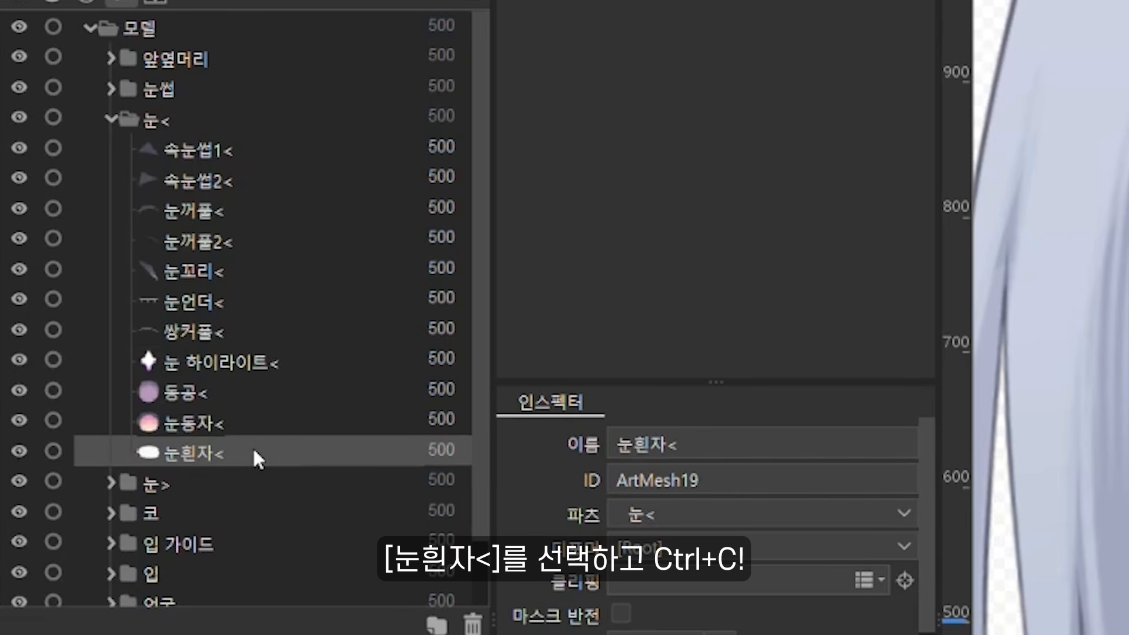
{"action": "left_click", "coordinate": [253, 423]}
{"action": "left_click", "coordinate": [258, 363], "text": "shift"}
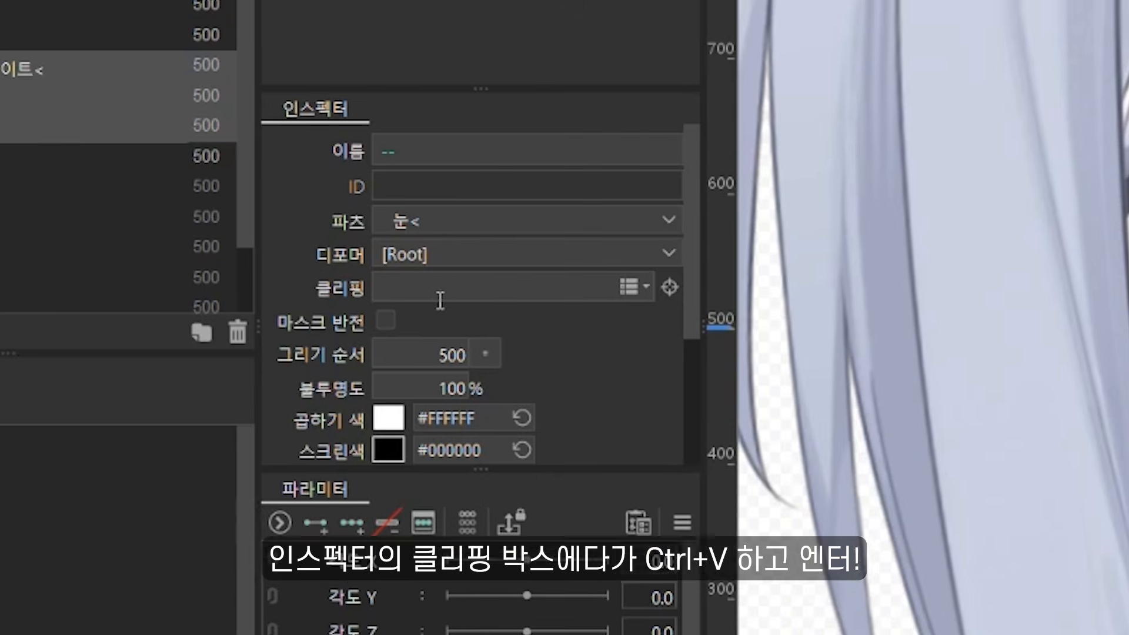
{"action": "left_click", "coordinate": [675, 588]}
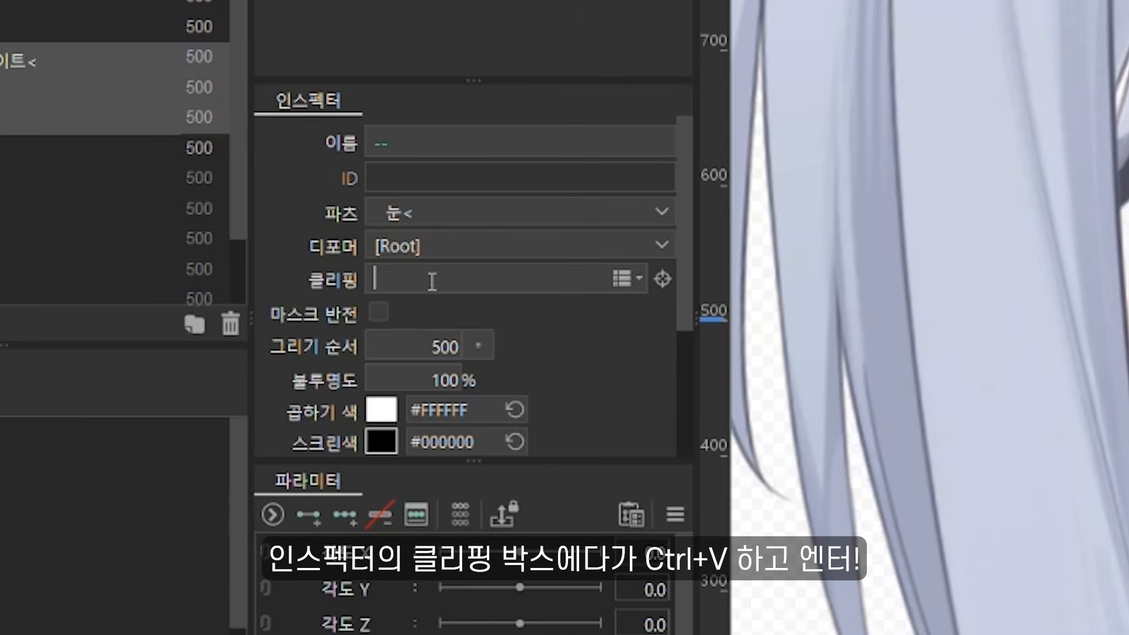
{"action": "type", "text": "ArtMesh19"}
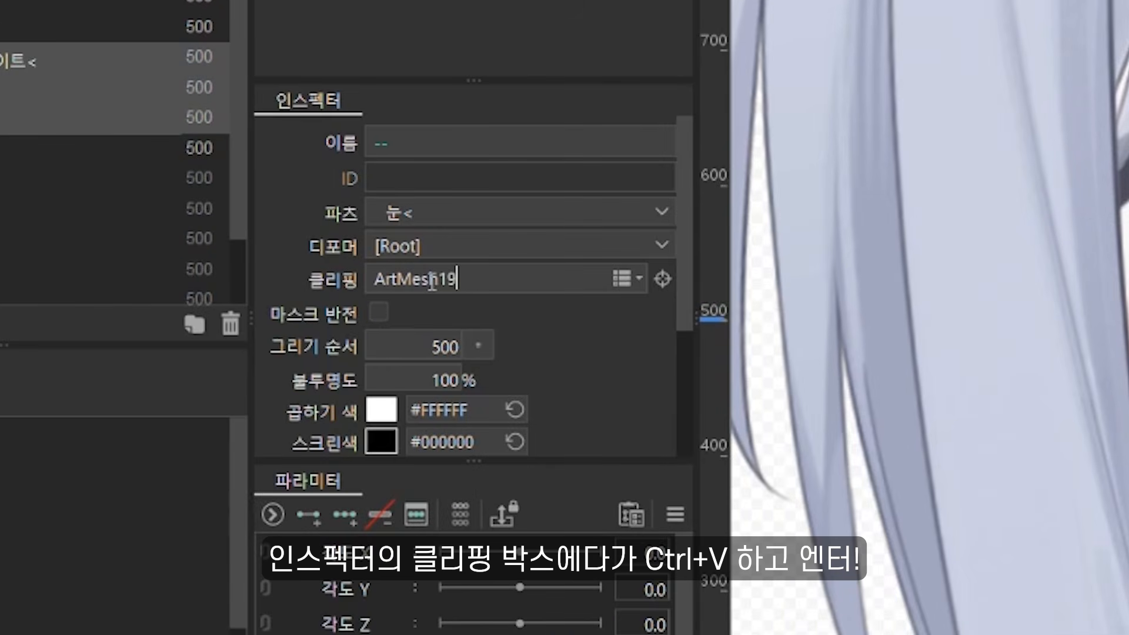
{"action": "key", "text": "Return"}
{"action": "left_click_drag", "start_coordinate": [601, 299], "coordinate": [623, 300]}
{"action": "key", "text": "ctrl+z"}
Clip the 눈동자>, 동공> and 눈 하이라이트> parts to 눈흰자> with clipping ID ArtMesh30 and test moving them
{"action": "left_click", "coordinate": [79, 284]}
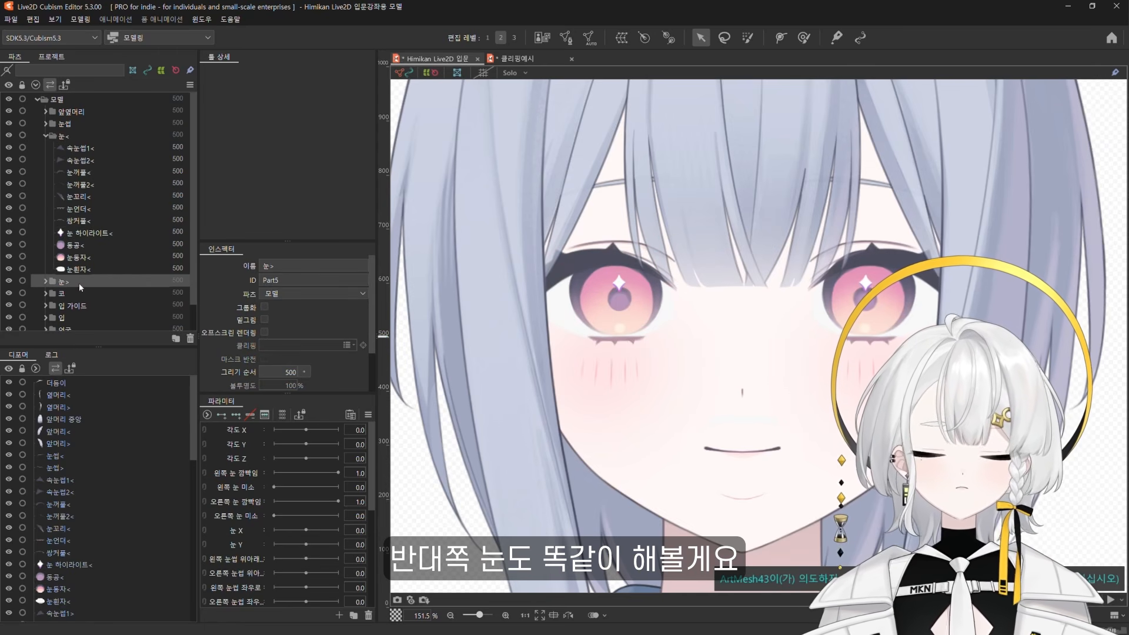
{"action": "left_click", "coordinate": [85, 255]}
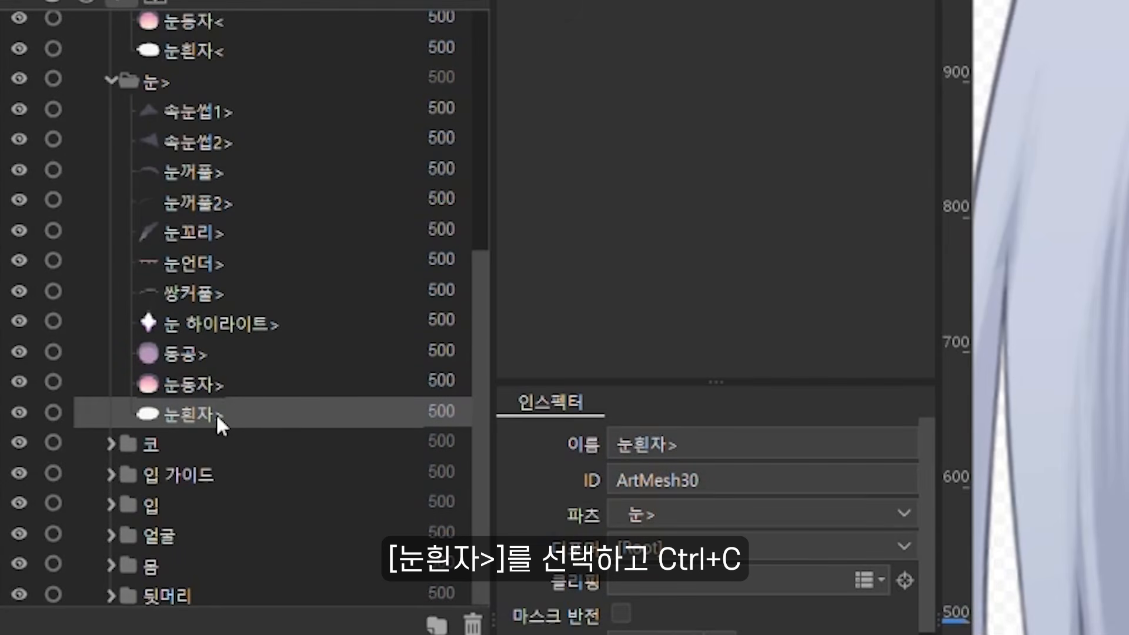
{"action": "left_click", "coordinate": [229, 383]}
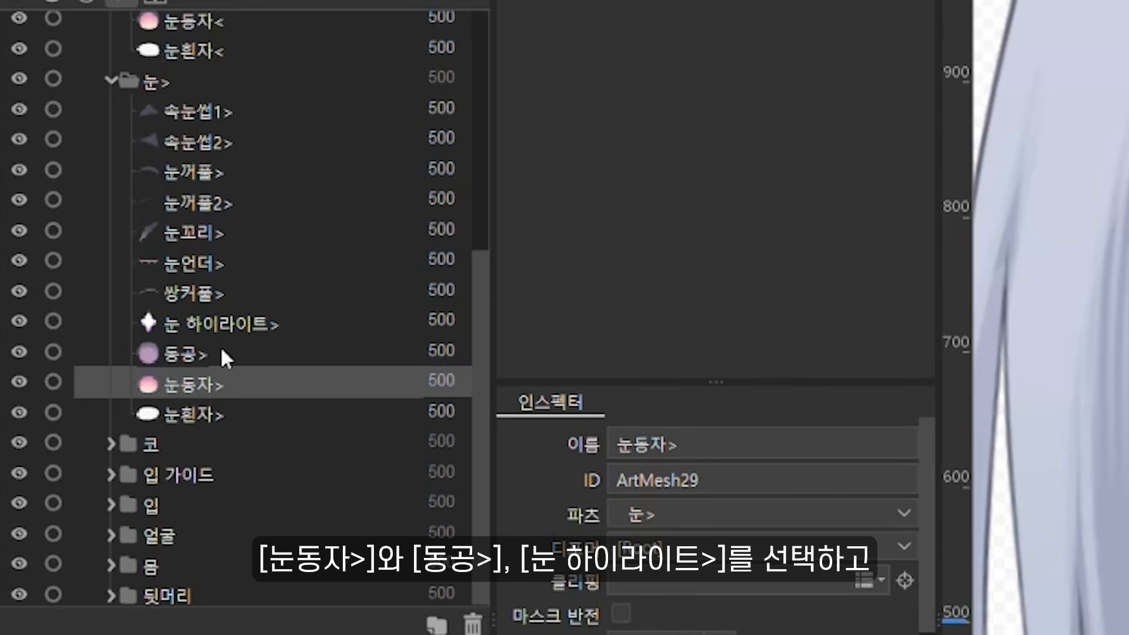
{"action": "left_click", "coordinate": [218, 352], "text": "ctrl"}
{"action": "left_click", "coordinate": [235, 322], "text": "ctrl"}
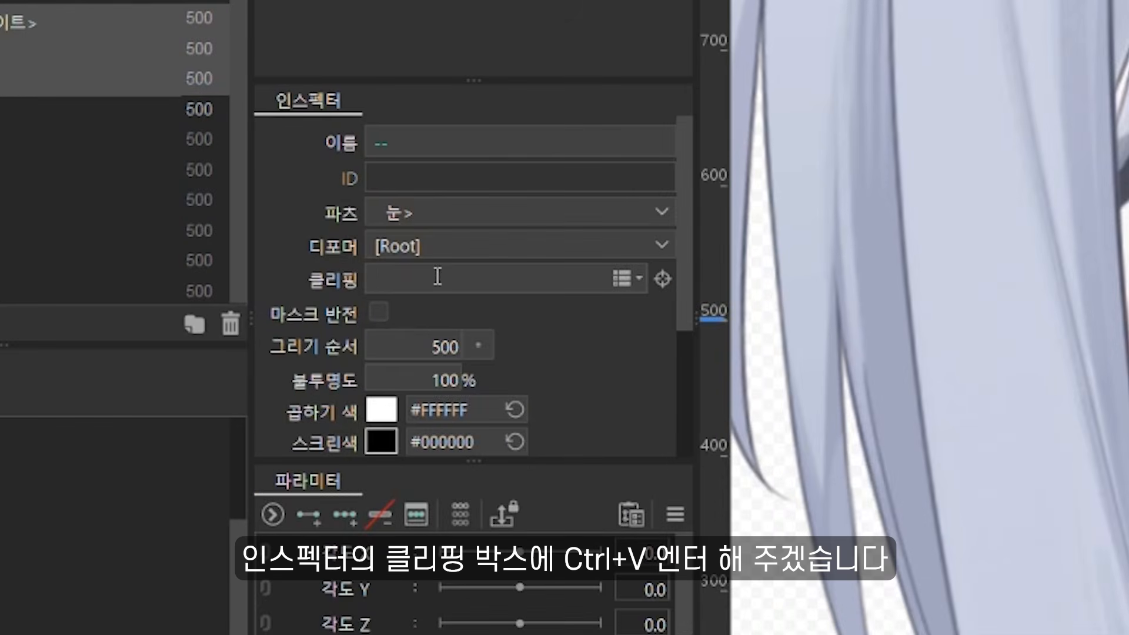
{"action": "left_click", "coordinate": [437, 276]}
{"action": "type", "text": "ArtMesh30"}
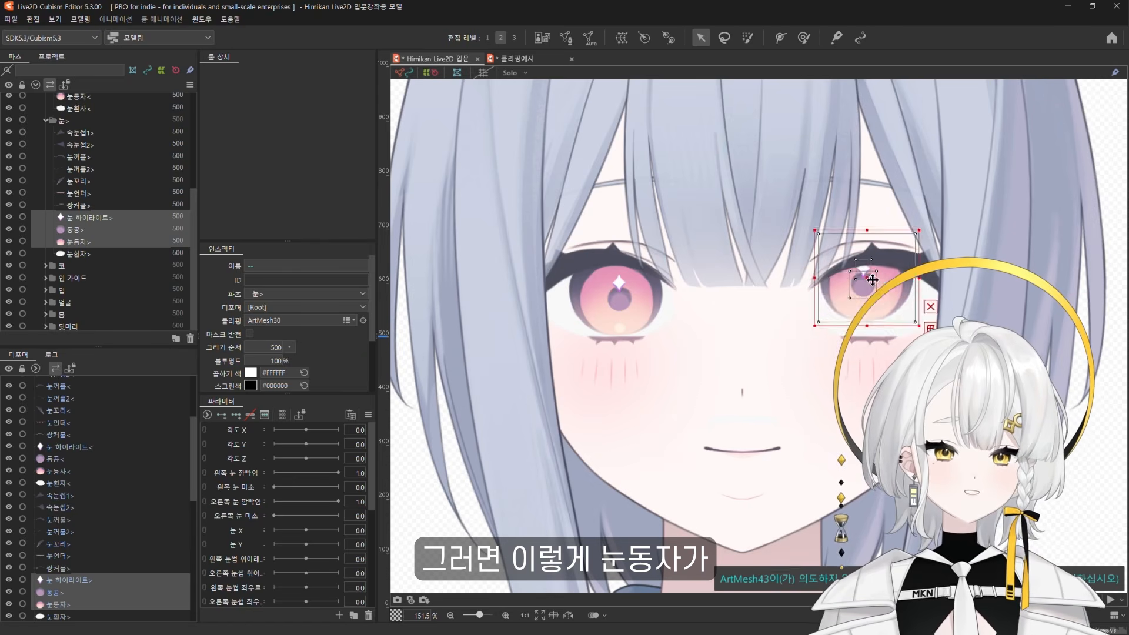
{"action": "left_click_drag", "start_coordinate": [846, 280], "coordinate": [868, 285]}
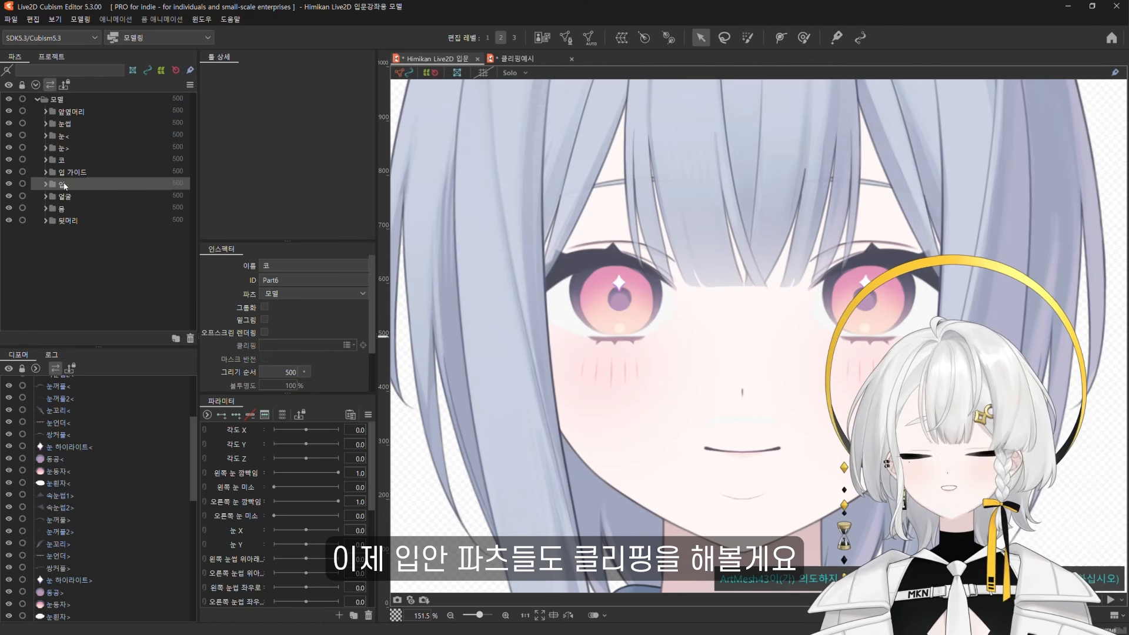
Open the 입 folder and hide the upper and lower lip lines, both lip colours and the two mouth-side covers
{"action": "left_click", "coordinate": [46, 184]}
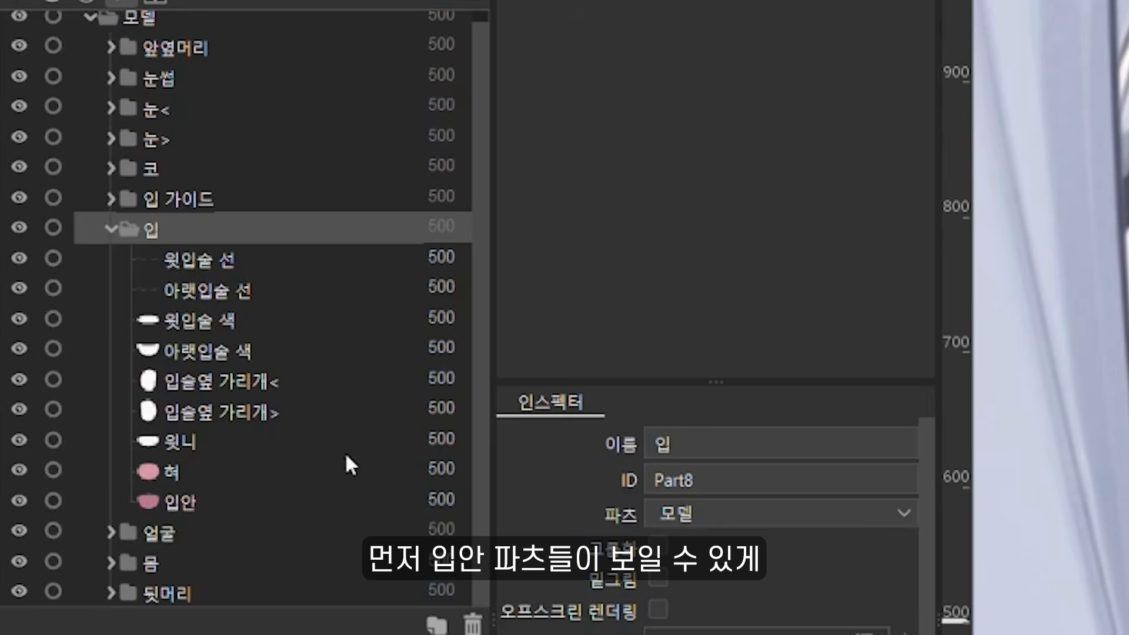
{"action": "left_click_drag", "start_coordinate": [19, 257], "coordinate": [22, 347]}
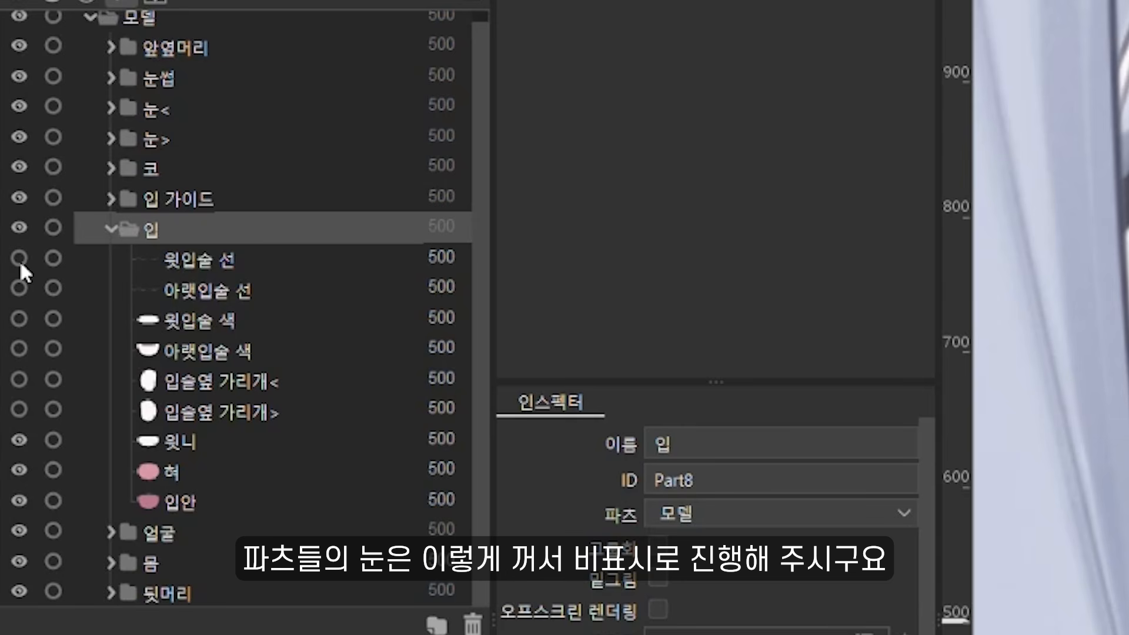
Clip the 윗니 and 혀 parts to 입안 with clipping ID ArtMesh42
{"action": "left_click", "coordinate": [177, 443]}
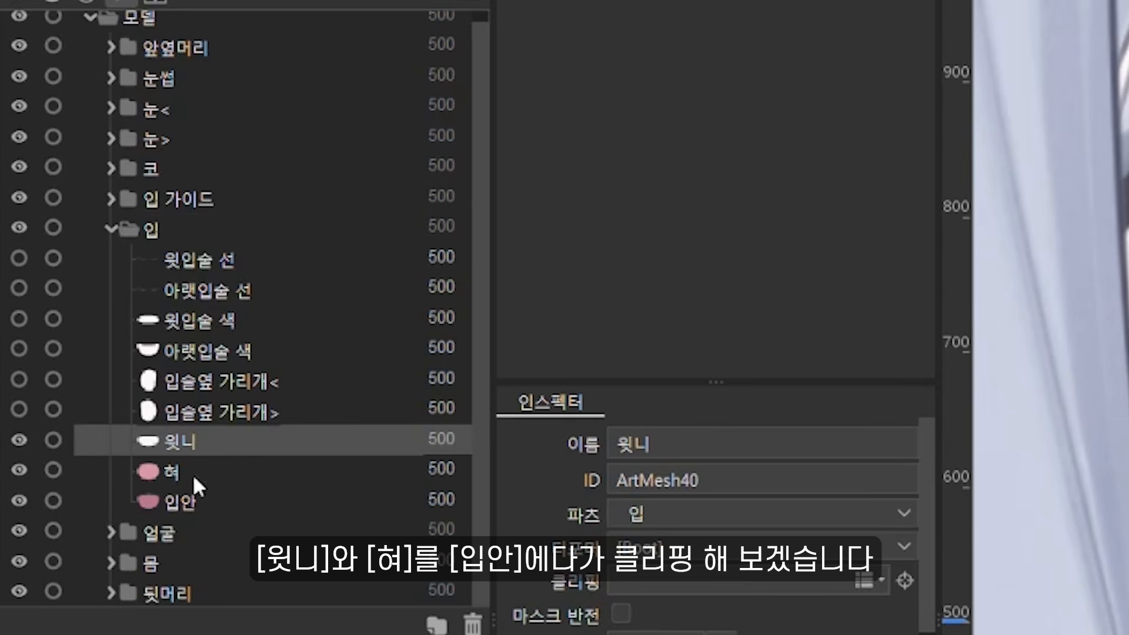
{"action": "left_click", "coordinate": [192, 474], "text": "ctrl"}
{"action": "left_click", "coordinate": [200, 501]}
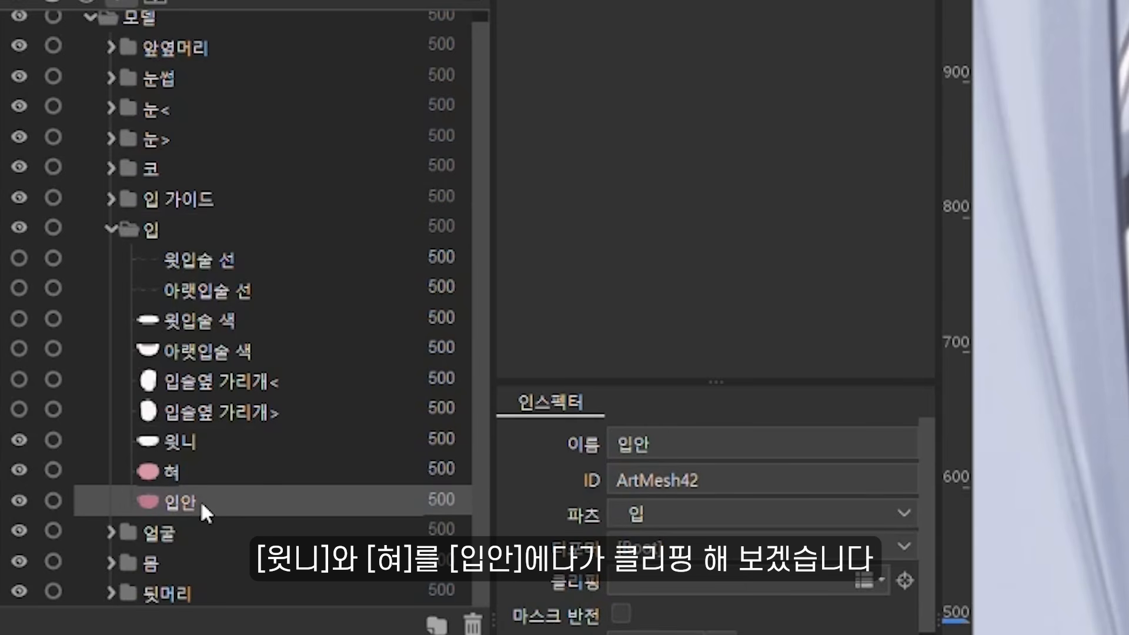
{"action": "left_click", "coordinate": [236, 502]}
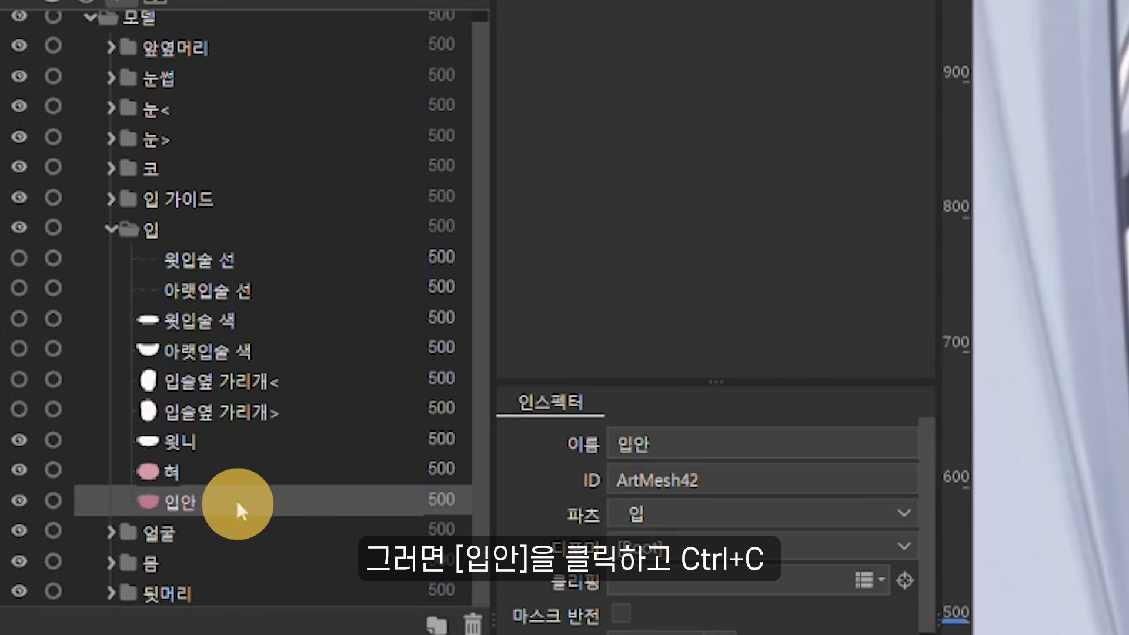
{"action": "left_click", "coordinate": [238, 470]}
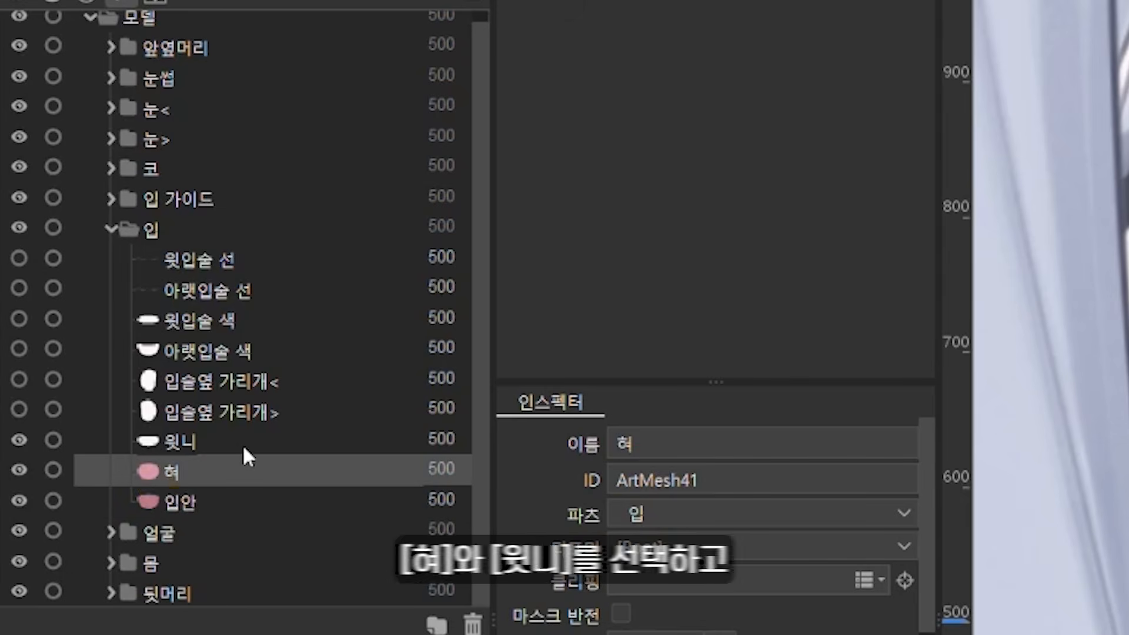
{"action": "left_click", "coordinate": [241, 444], "text": "ctrl"}
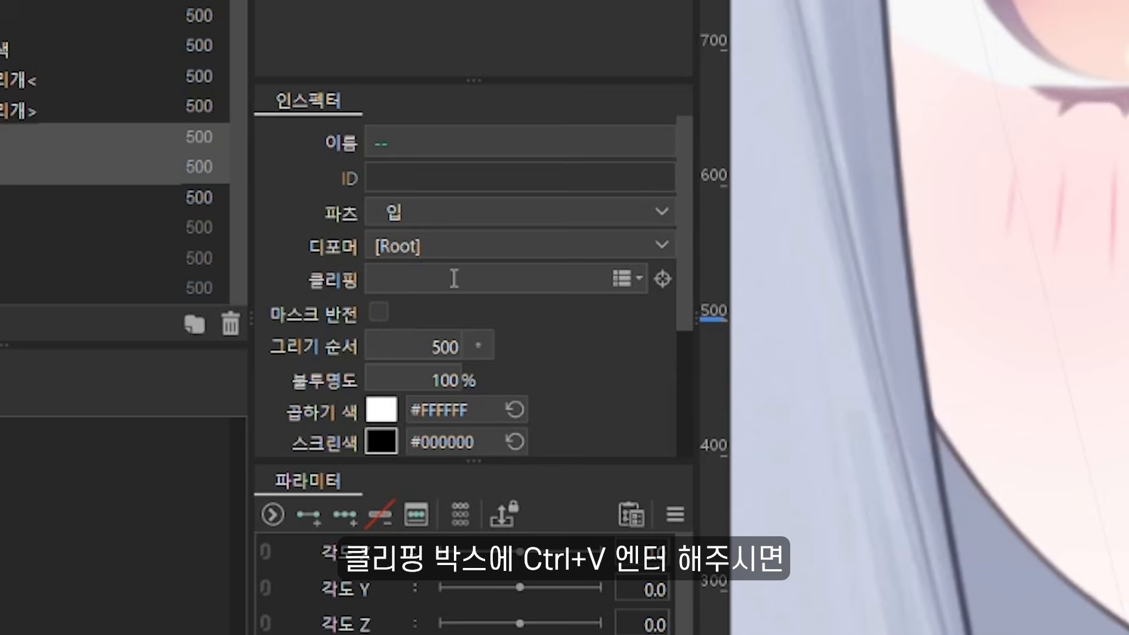
{"action": "left_click", "coordinate": [454, 278]}
{"action": "type", "text": "ArtMesh42"}
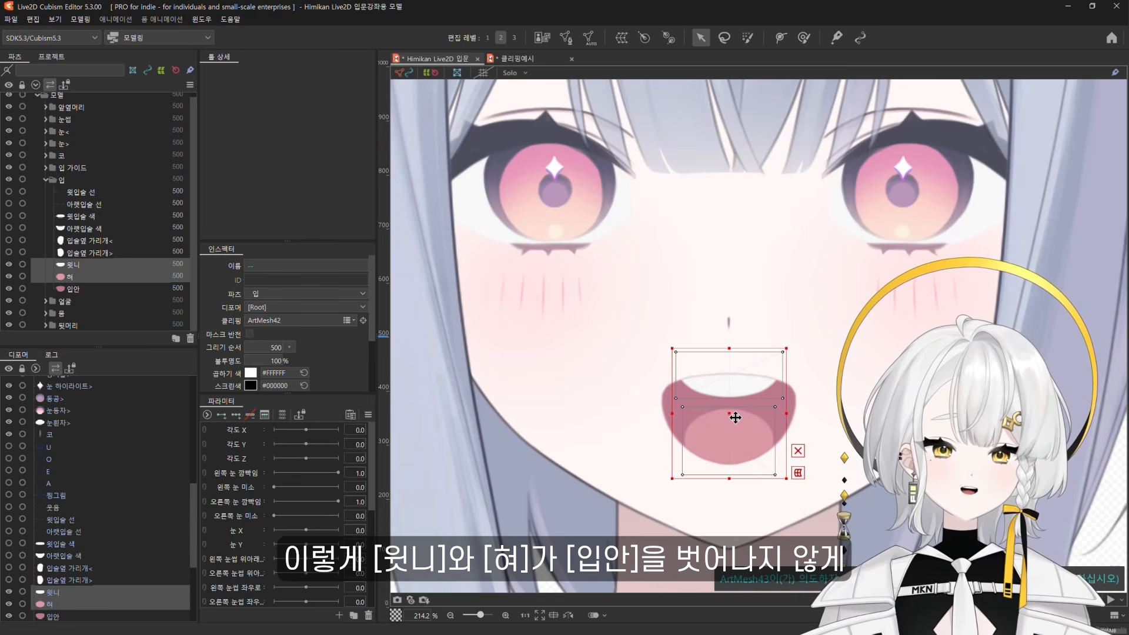
Test moving the clipped 윗니 and 혀 parts, and show the hidden lip lines, lip colours and mouth-side covers again
{"action": "mouse_move", "coordinate": [736, 415]}
{"action": "left_mouse_down"}
{"action": "mouse_move", "coordinate": [714, 408]}
{"action": "mouse_move", "coordinate": [759, 414]}
{"action": "mouse_move", "coordinate": [735, 437]}
{"action": "mouse_move", "coordinate": [734, 395]}
{"action": "mouse_move", "coordinate": [728, 410]}
{"action": "left_mouse_up"}
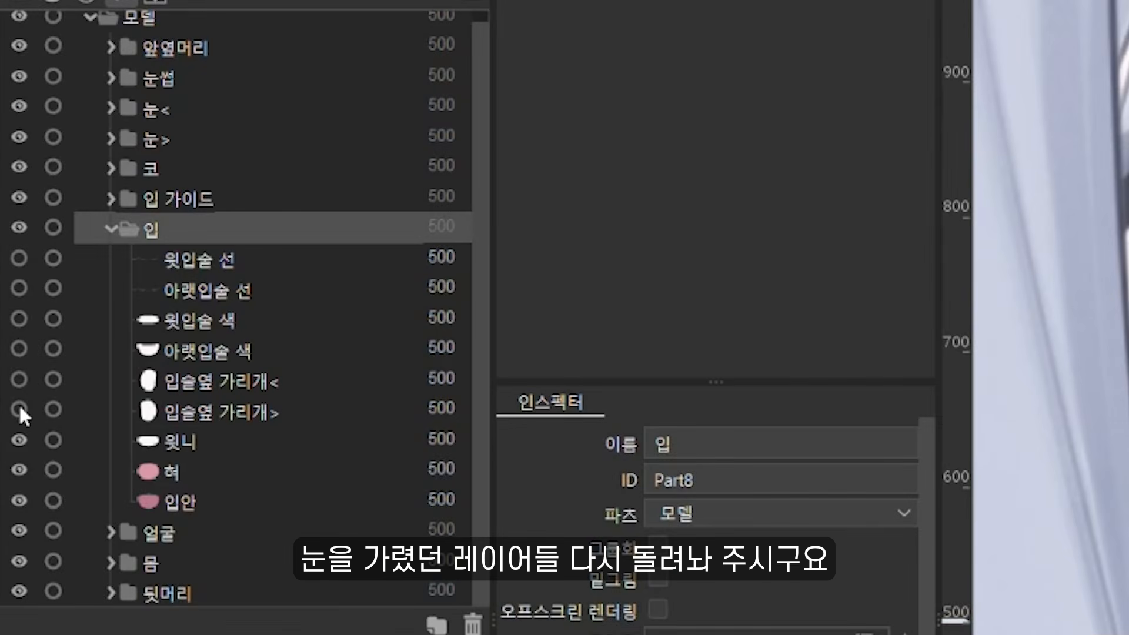
{"action": "left_click_drag", "start_coordinate": [19, 410], "coordinate": [22, 306]}
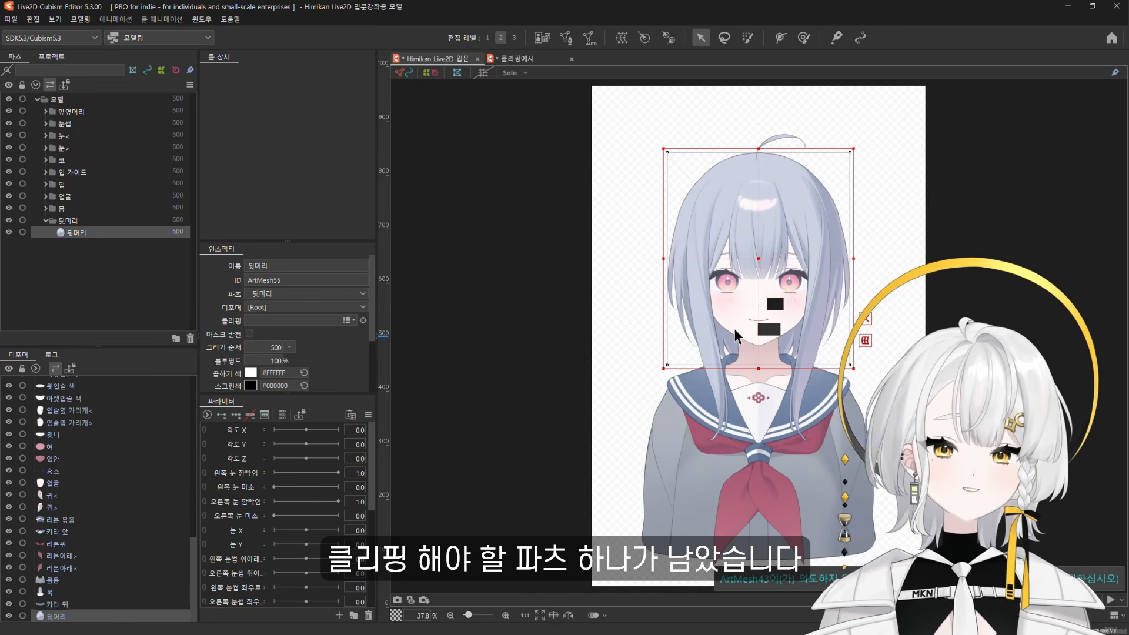
{"action": "left_click", "coordinate": [560, 358]}
Open the 얼굴 folder, clip the 홍조 part to the 얼굴 part with clipping ID ArtMesh44 and test moving it
{"action": "left_click", "coordinate": [46, 197]}
{"action": "left_click", "coordinate": [80, 210]}
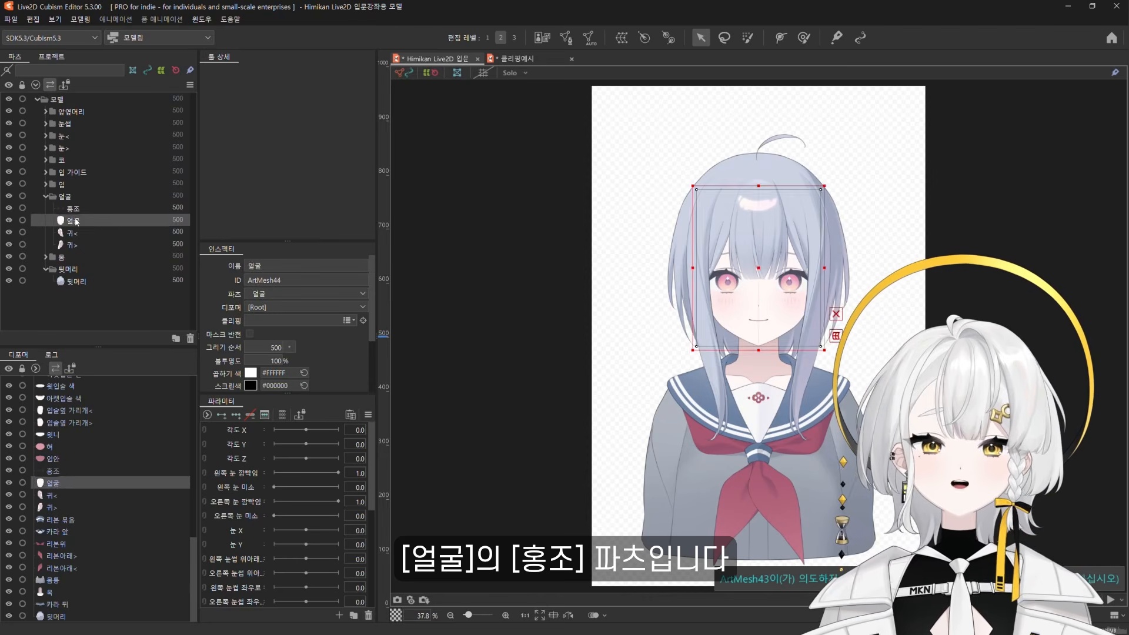
{"action": "left_click", "coordinate": [87, 221]}
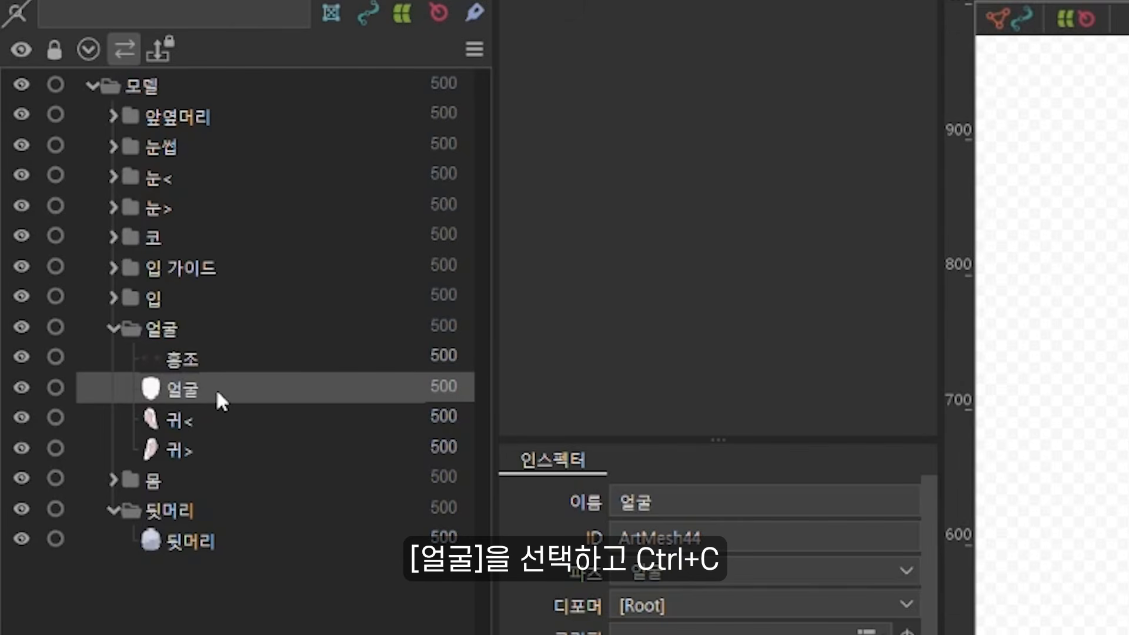
{"action": "left_click", "coordinate": [226, 358]}
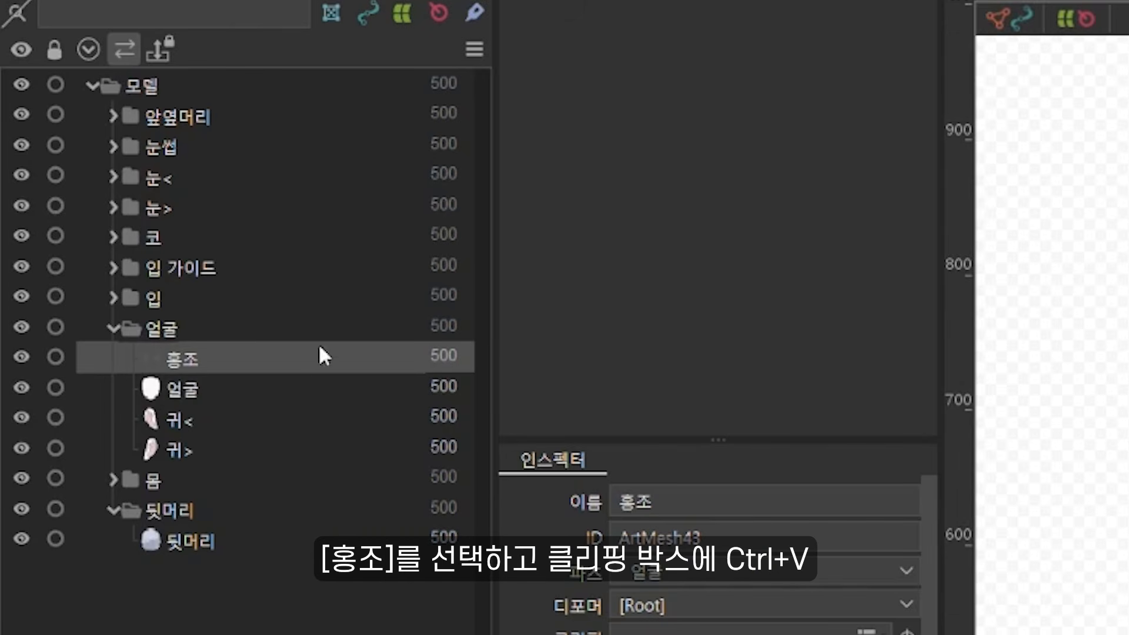
{"action": "left_click", "coordinate": [680, 632]}
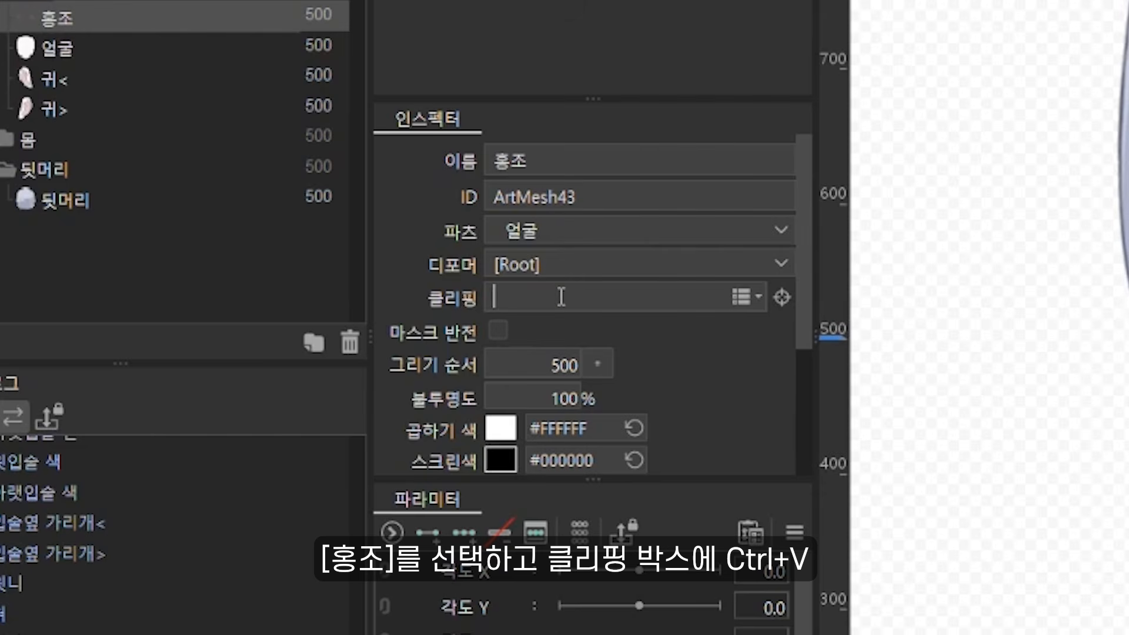
{"action": "type", "text": "ArtMesh44"}
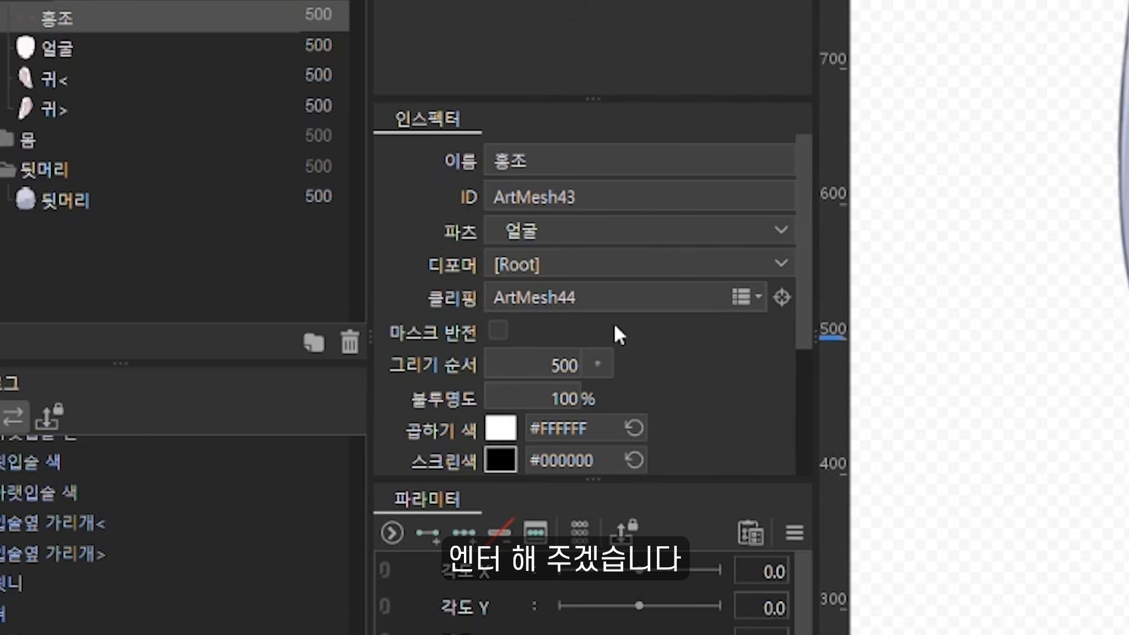
{"action": "key", "text": "Return"}
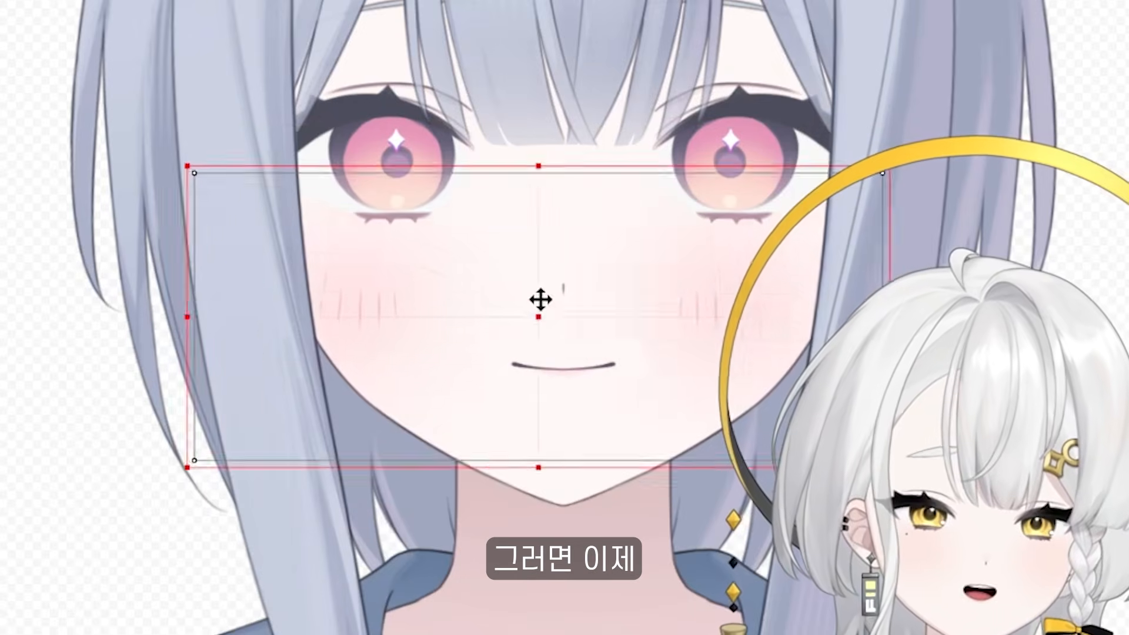
{"action": "left_click_drag", "start_coordinate": [537, 300], "coordinate": [500, 287]}
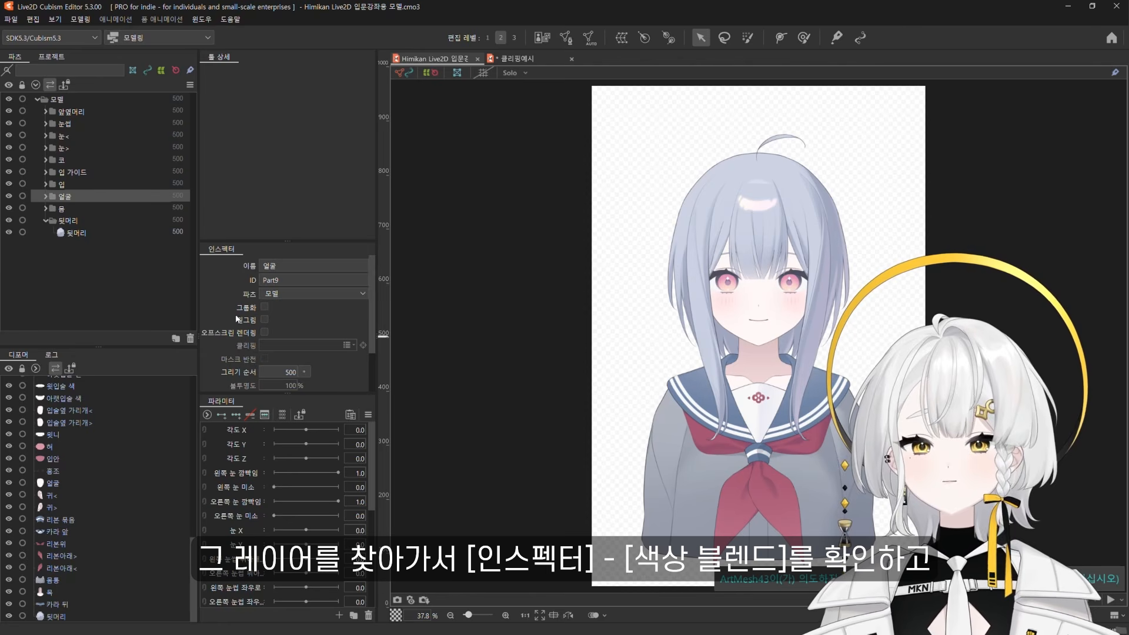
Set the colour blend of the 홍조 part to 곱하기(5.2 이전)
{"action": "scroll", "coordinate": [237, 320], "scroll_direction": "down", "scroll_amount": 3}
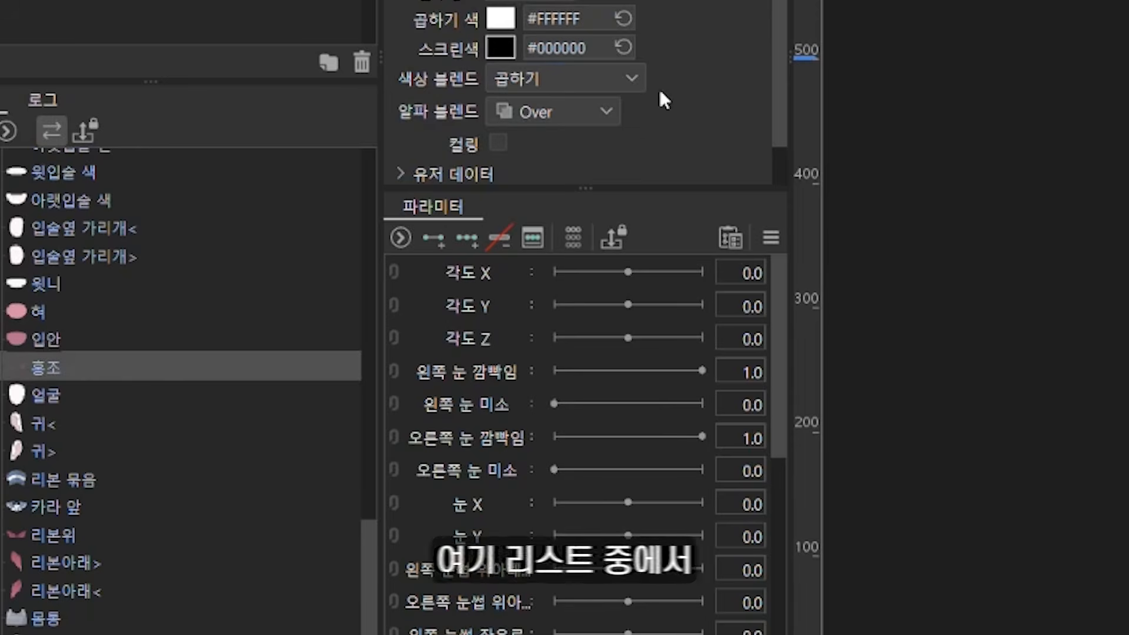
{"action": "left_click", "coordinate": [625, 80]}
{"action": "scroll", "coordinate": [583, 451], "scroll_direction": "down", "scroll_amount": 1}
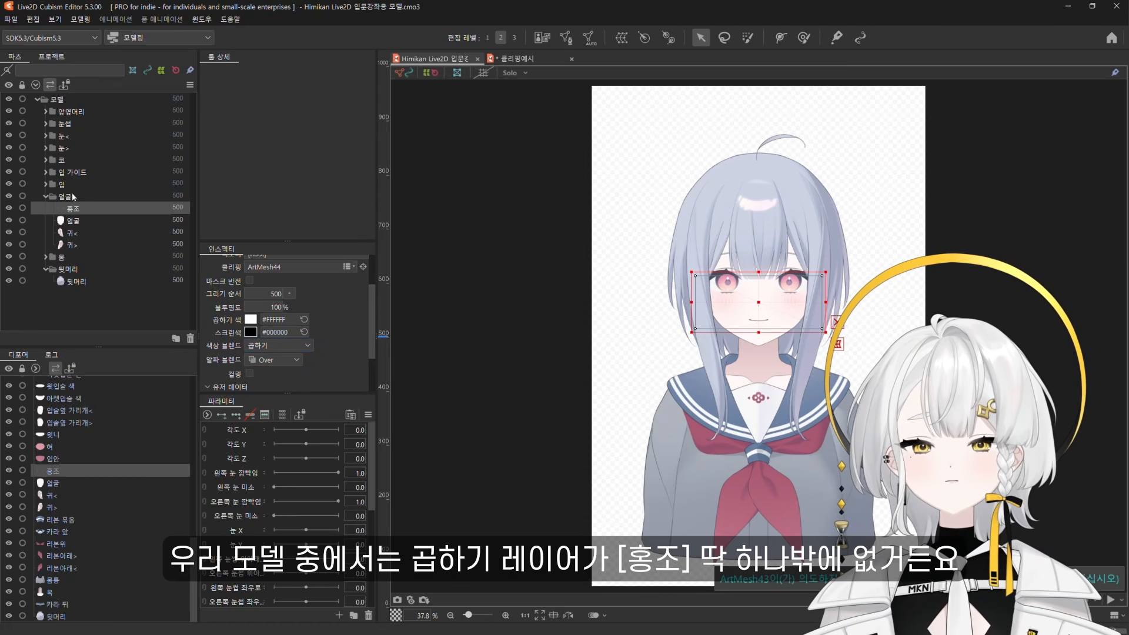
{"action": "left_click", "coordinate": [307, 348]}
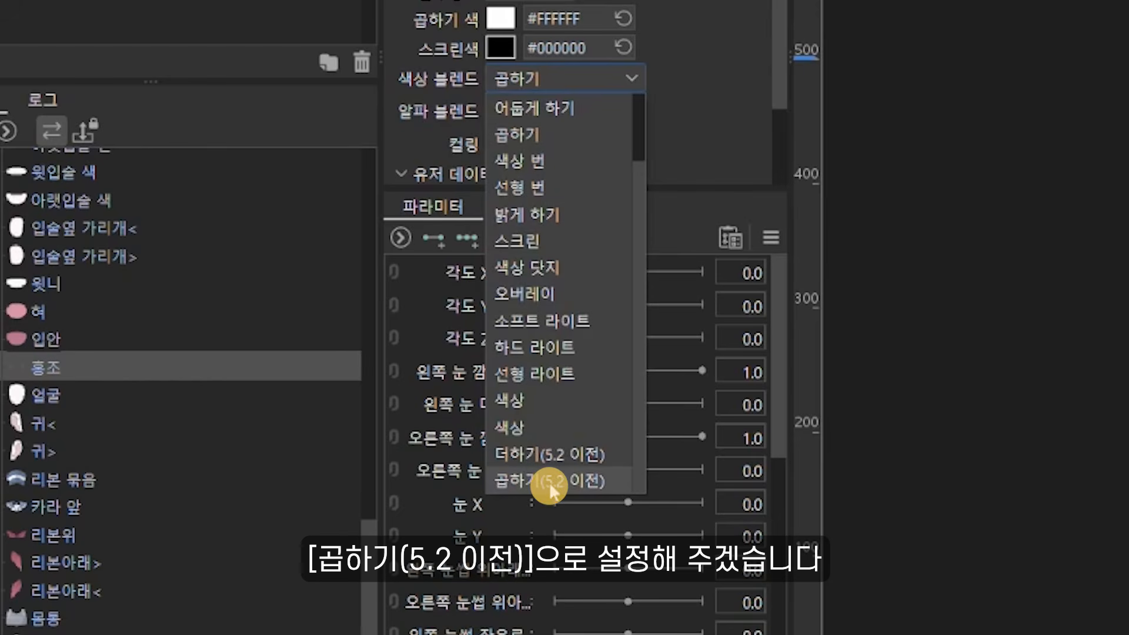
{"action": "left_click", "coordinate": [549, 482]}
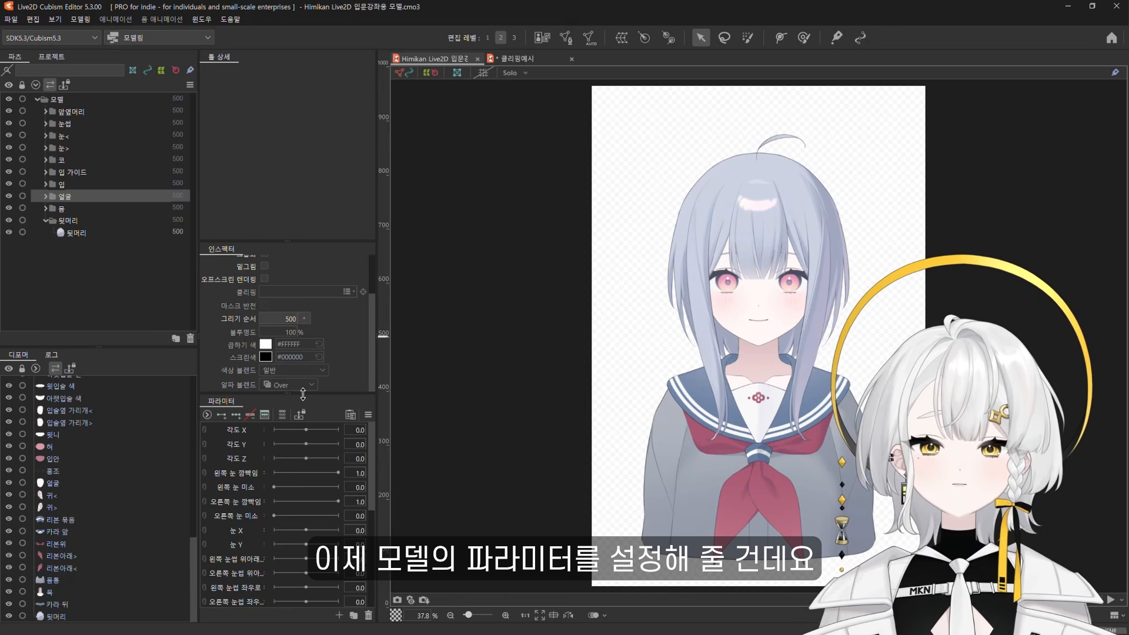
Enlarge the parameter area and import Himikan Live2D 파라미터 프리셋.csv as UTF-8 model parameters, deleting all existing parameters first
{"action": "left_click_drag", "start_coordinate": [303, 394], "coordinate": [303, 344]}
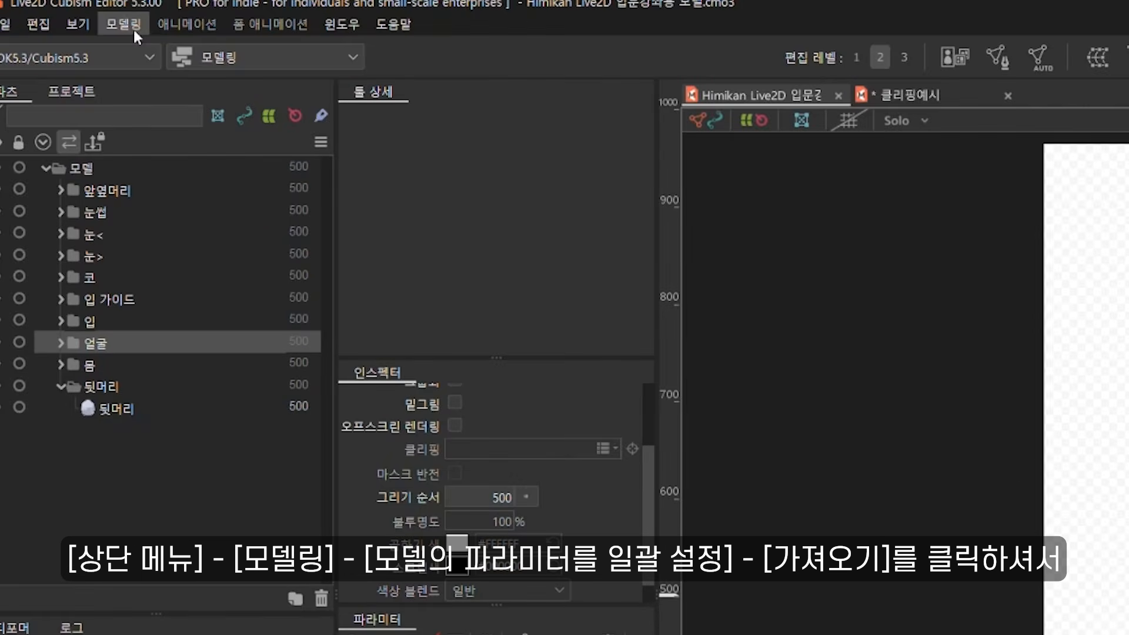
{"action": "left_click", "coordinate": [134, 29]}
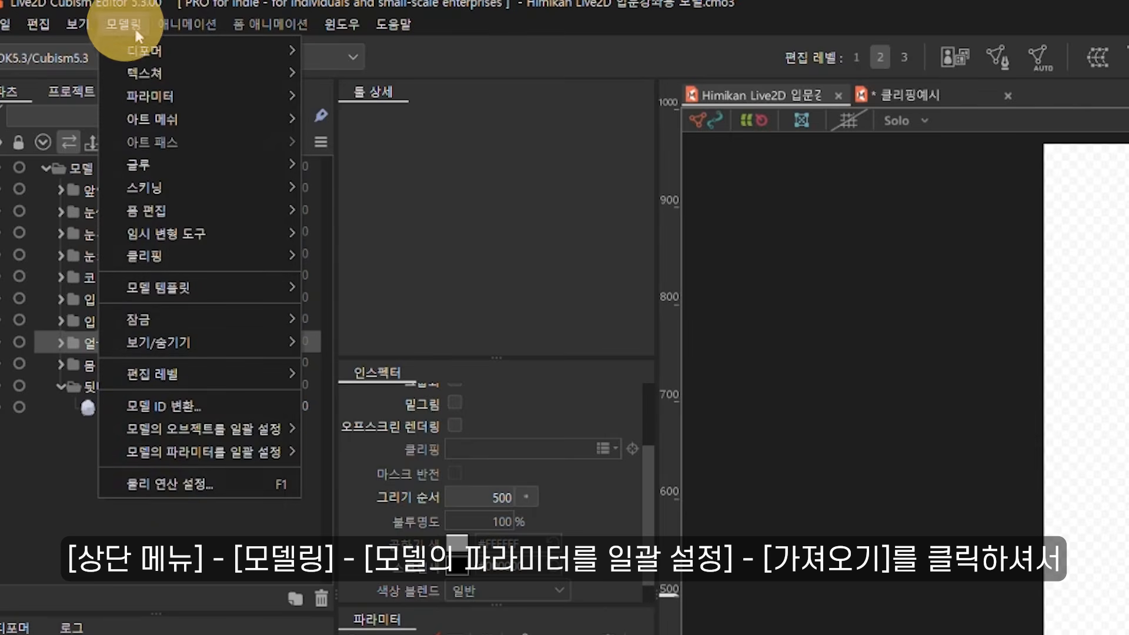
{"action": "mouse_move", "coordinate": [259, 453]}
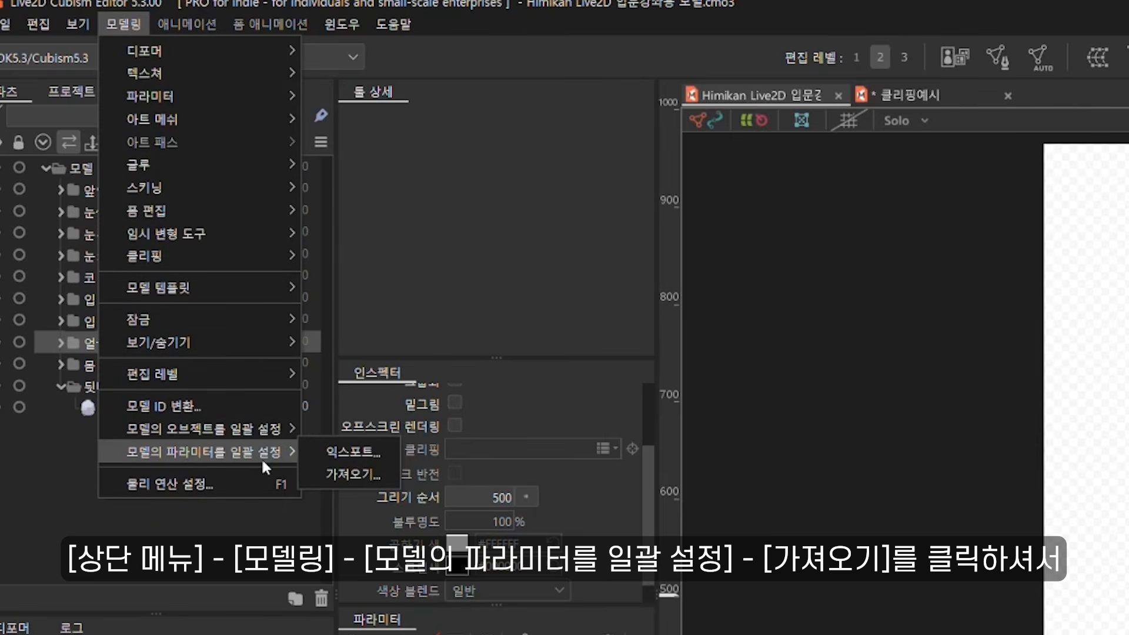
{"action": "left_click", "coordinate": [365, 474]}
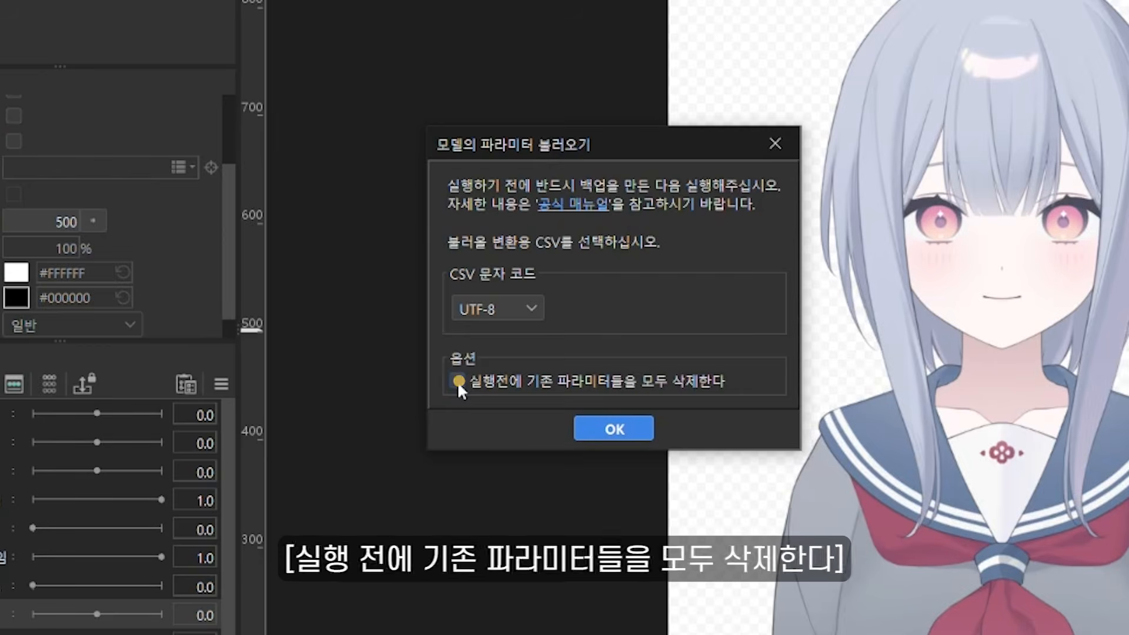
{"action": "left_click", "coordinate": [458, 382]}
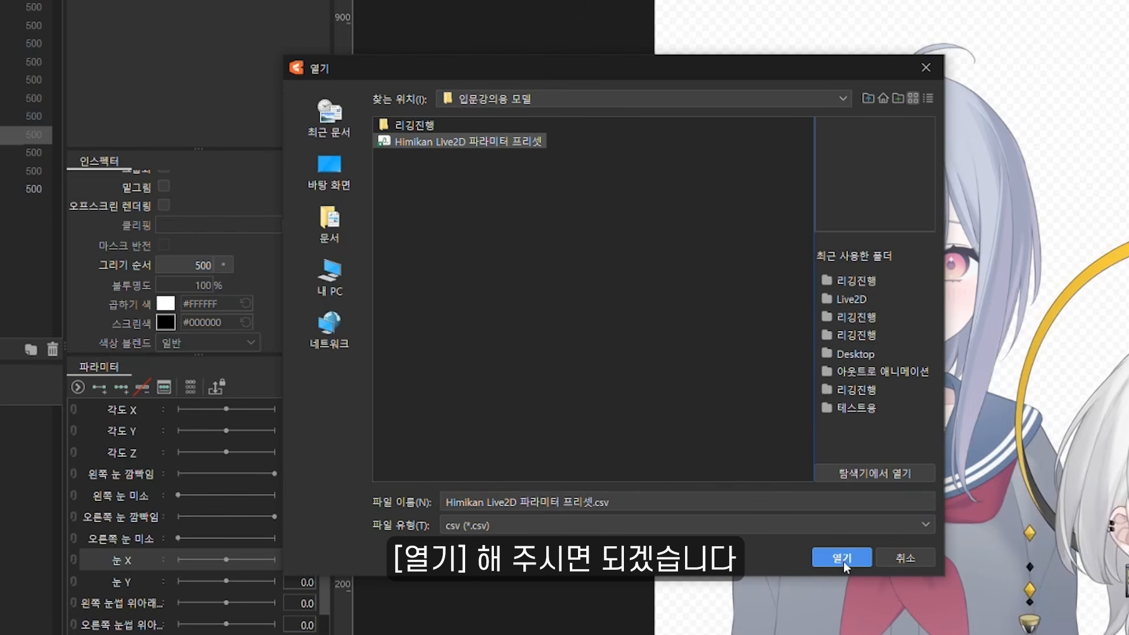
{"action": "left_click", "coordinate": [843, 562]}
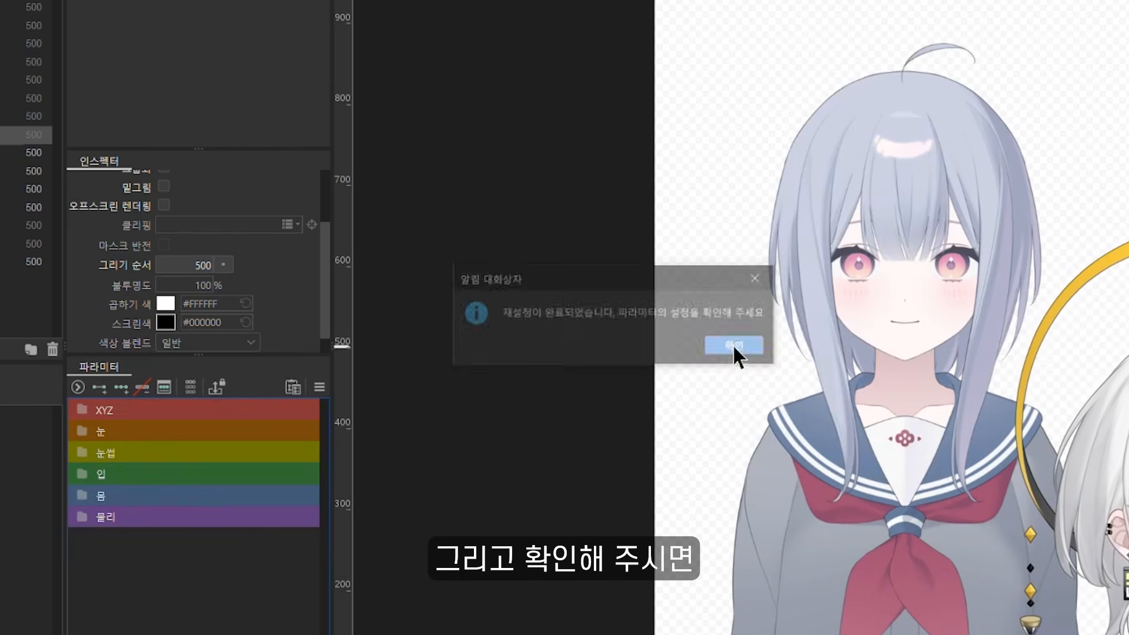
{"action": "left_click", "coordinate": [732, 345]}
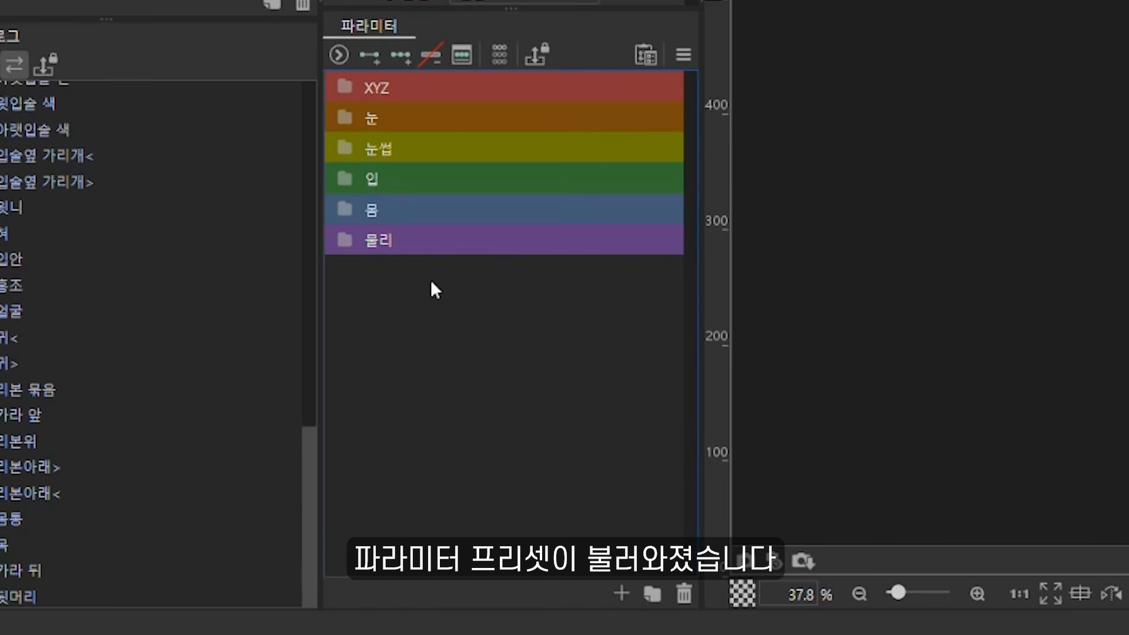
Expand and collapse the imported XYZ and 눈 parameter folders to inspect the parameters they contain
{"action": "left_click", "coordinate": [347, 88]}
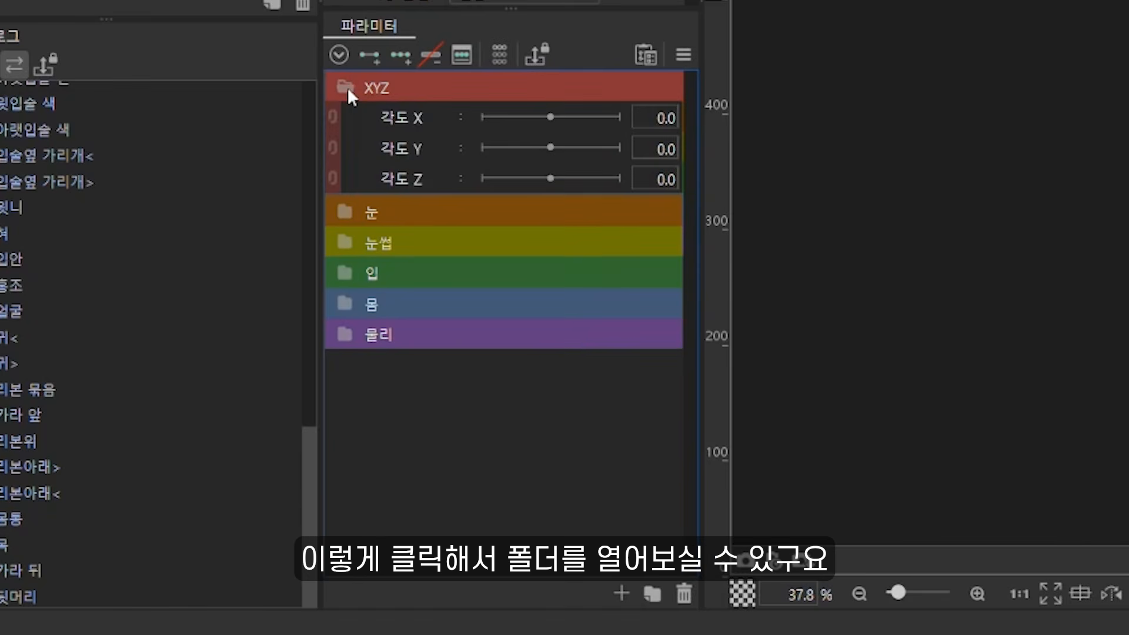
{"action": "left_click", "coordinate": [347, 89]}
{"action": "left_click", "coordinate": [347, 88]}
{"action": "left_click", "coordinate": [348, 87]}
{"action": "left_click", "coordinate": [348, 117]}
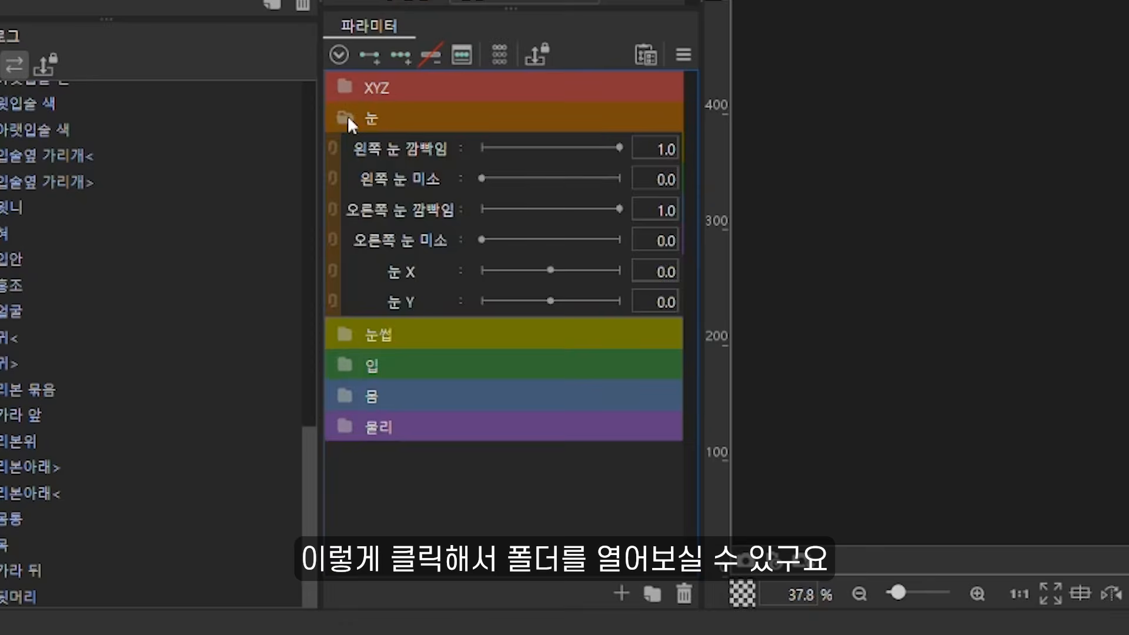
{"action": "left_click", "coordinate": [348, 115]}
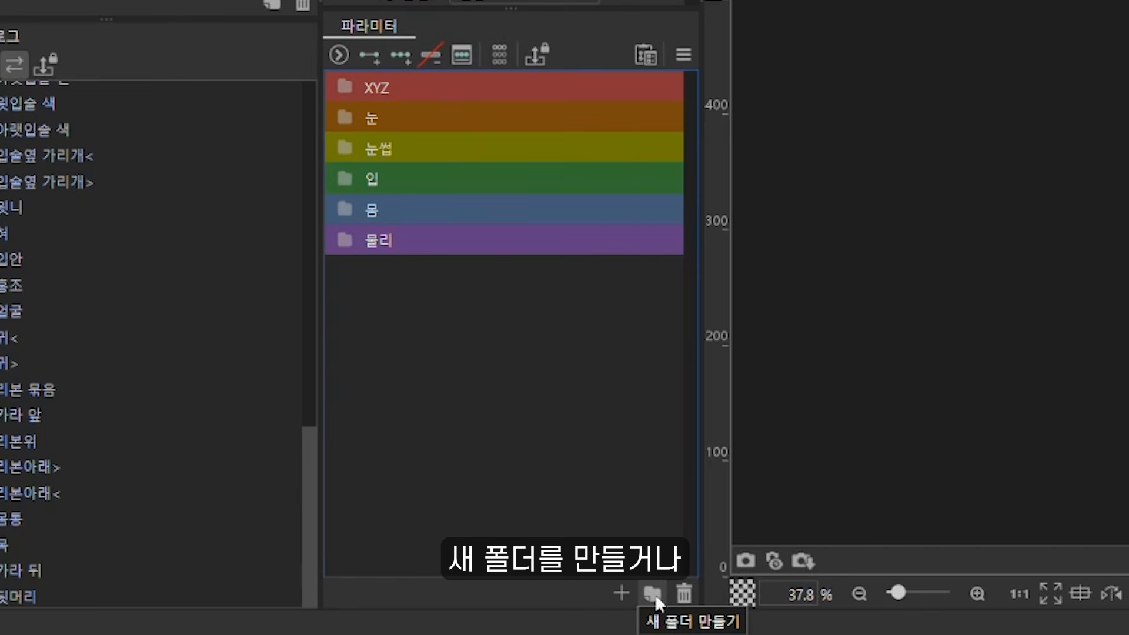
{"action": "left_click", "coordinate": [689, 593]}
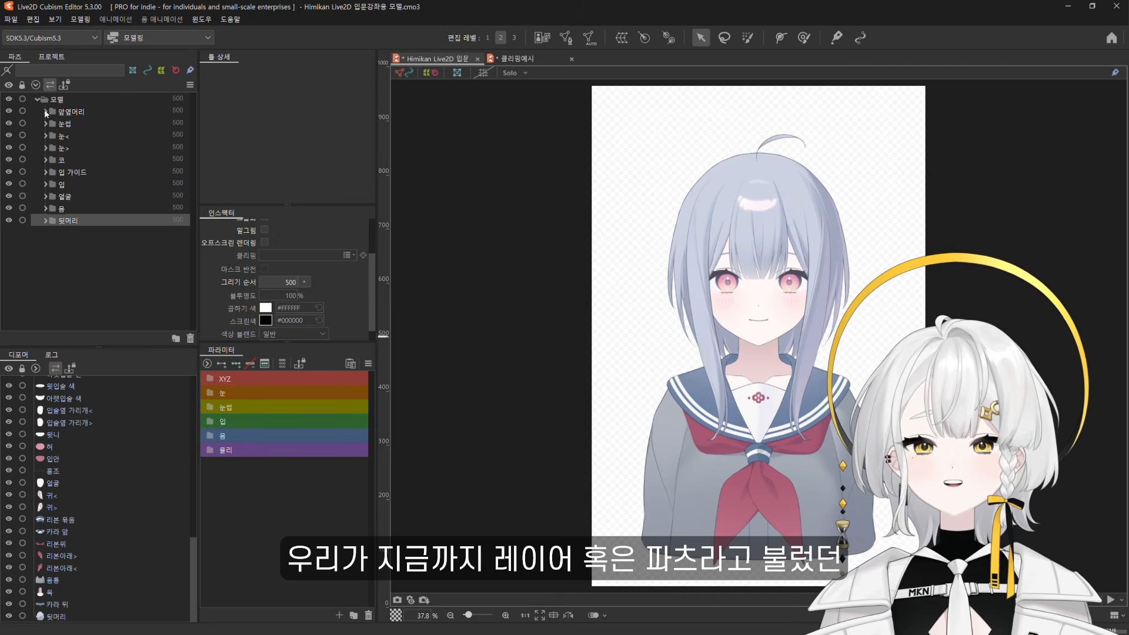
Expand all part folders and select the 앞옆머리 hair parts one after another to examine their initial art mesh shapes
{"action": "left_click", "coordinate": [35, 85]}
{"action": "left_click", "coordinate": [36, 85]}
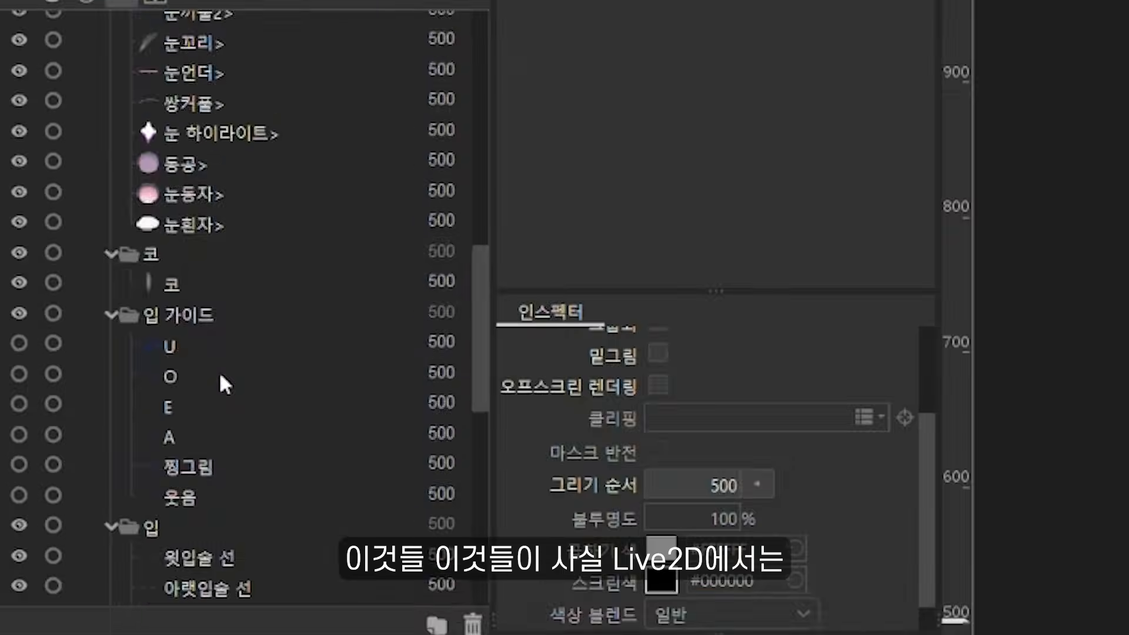
{"action": "scroll", "coordinate": [89, 240], "scroll_direction": "up", "scroll_amount": 10}
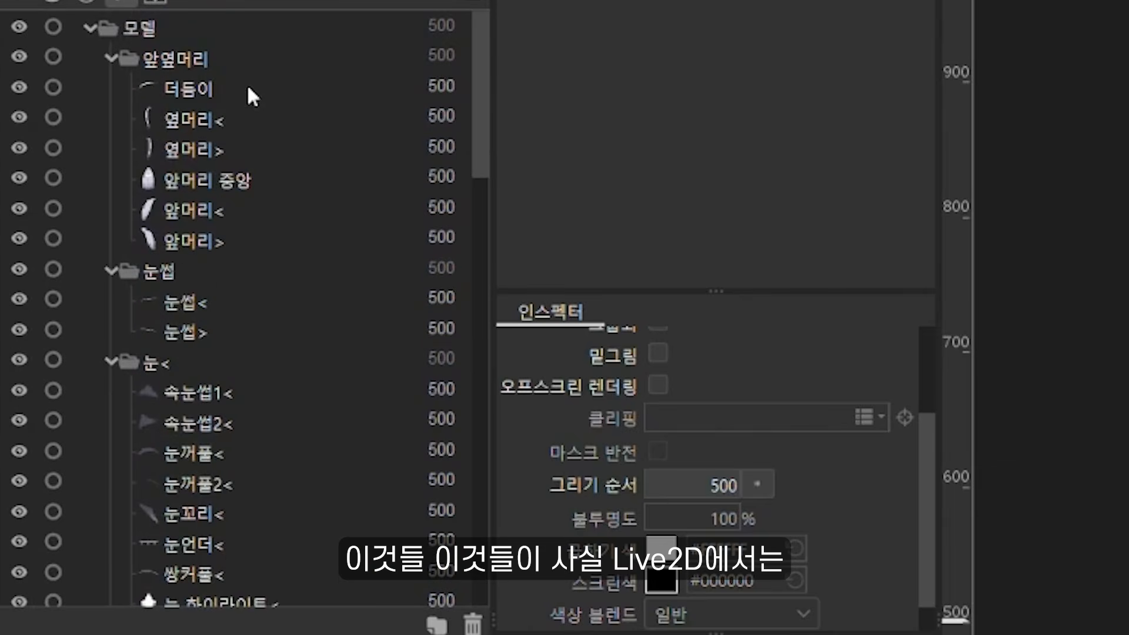
{"action": "left_click", "coordinate": [284, 86]}
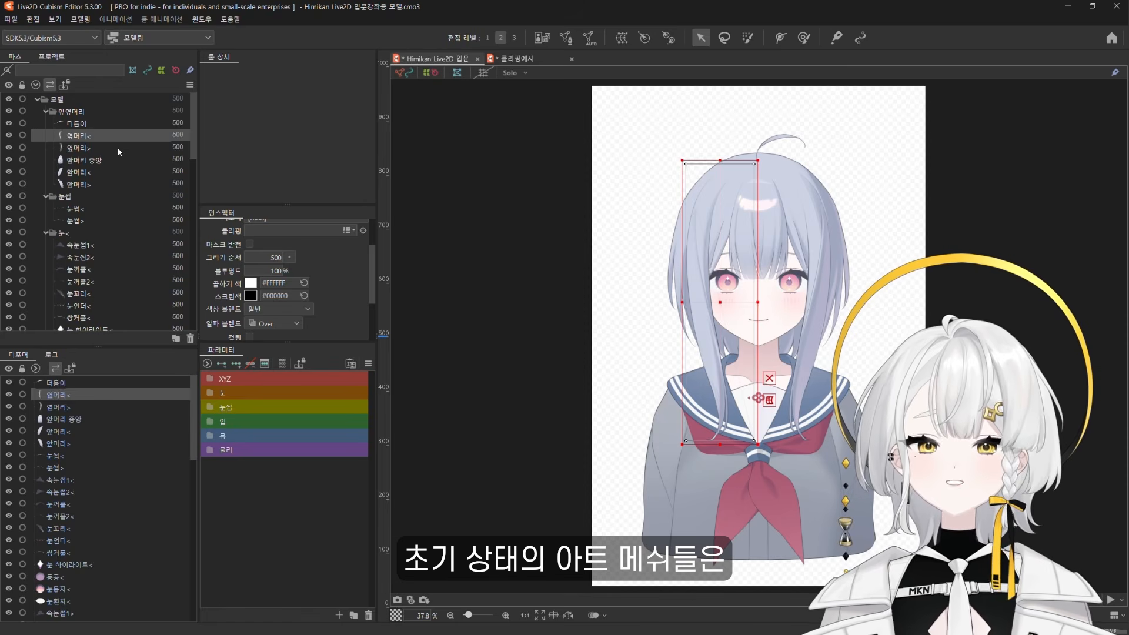
{"action": "left_click", "coordinate": [291, 151]}
{"action": "left_click", "coordinate": [118, 160]}
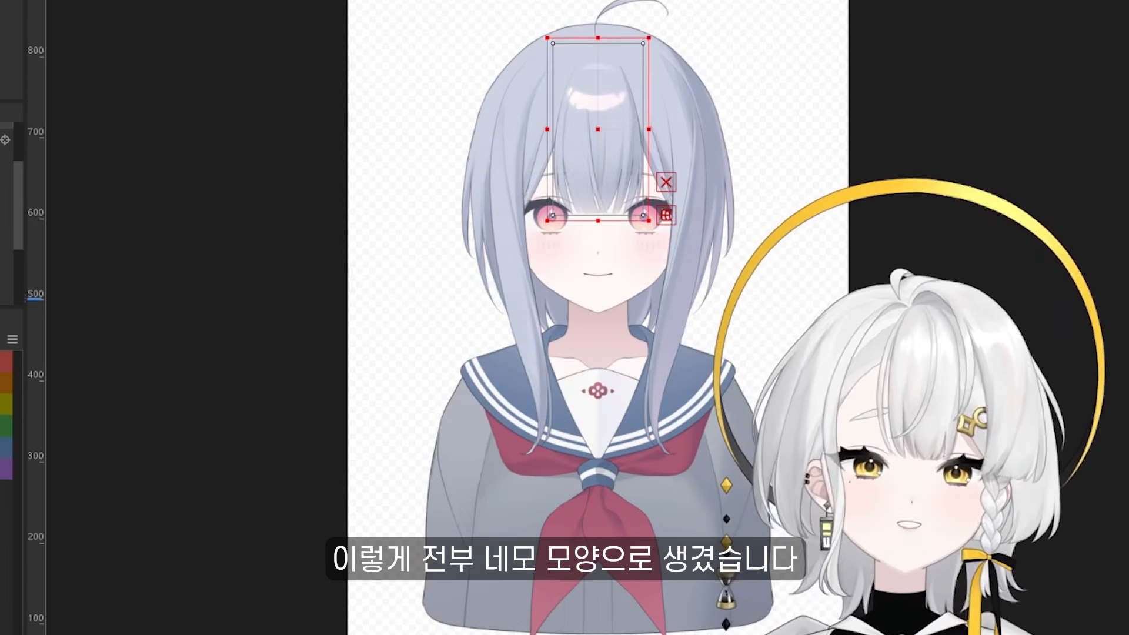
{"action": "left_click", "coordinate": [118, 173]}
{"action": "left_click", "coordinate": [118, 184]}
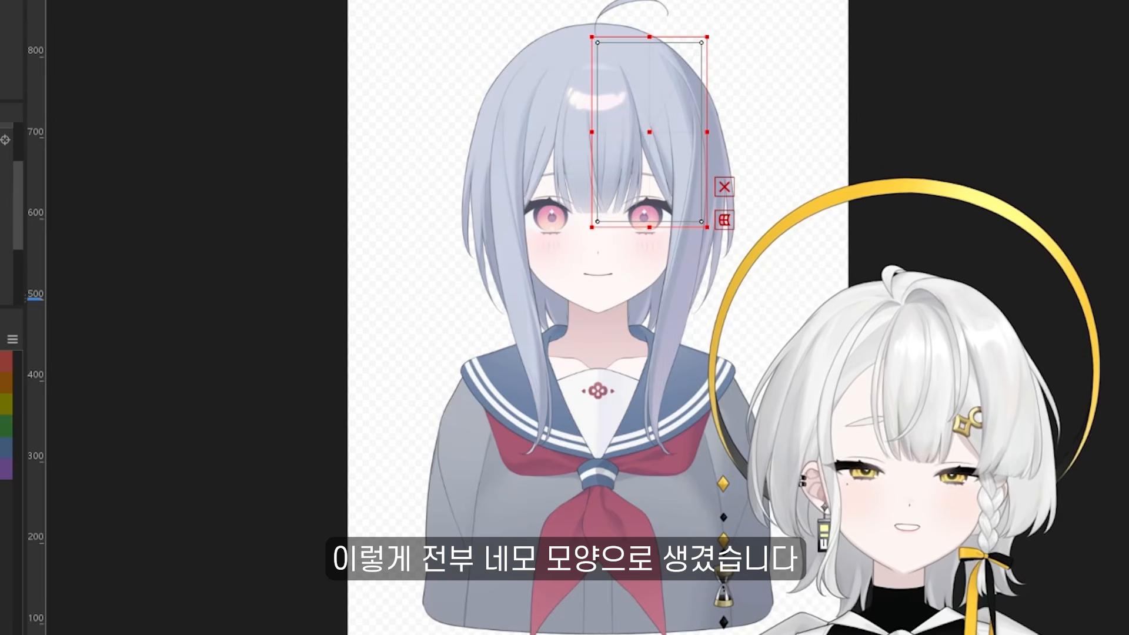
Try deforming the 앞머리 중앙 hair part by moving its rectangular mesh's corner points, and undo the changes
{"action": "scroll", "coordinate": [662, 94], "scroll_direction": "up", "scroll_amount": 3}
{"action": "left_click_drag", "start_coordinate": [661, 94], "coordinate": [644, 111]}
{"action": "left_click_drag", "start_coordinate": [644, 181], "coordinate": [634, 182]}
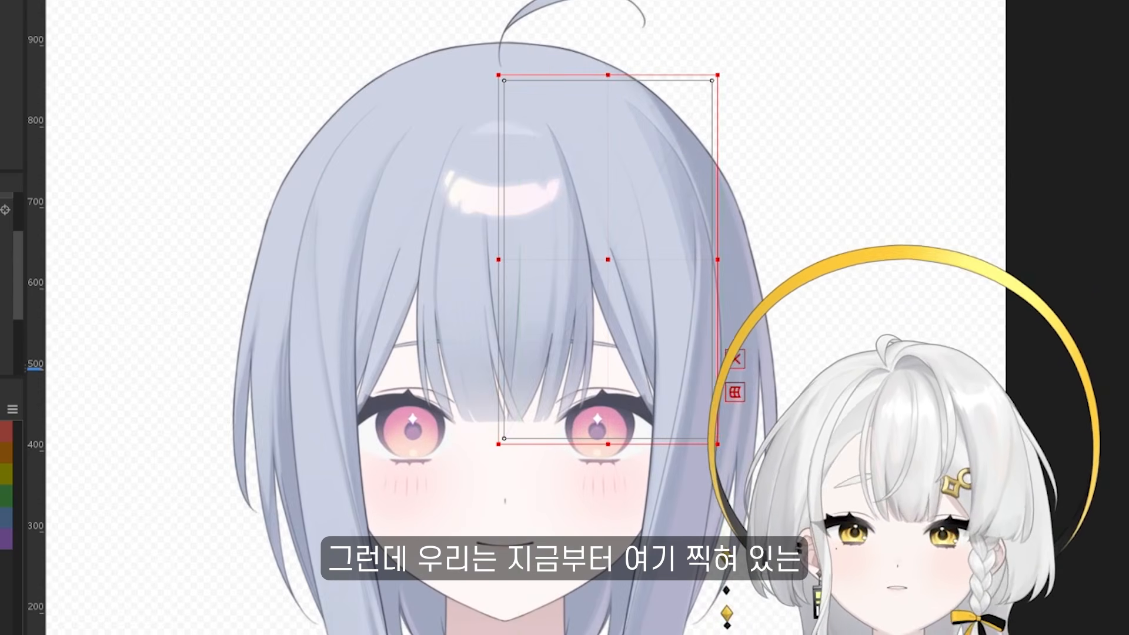
{"action": "left_click", "coordinate": [428, 81]}
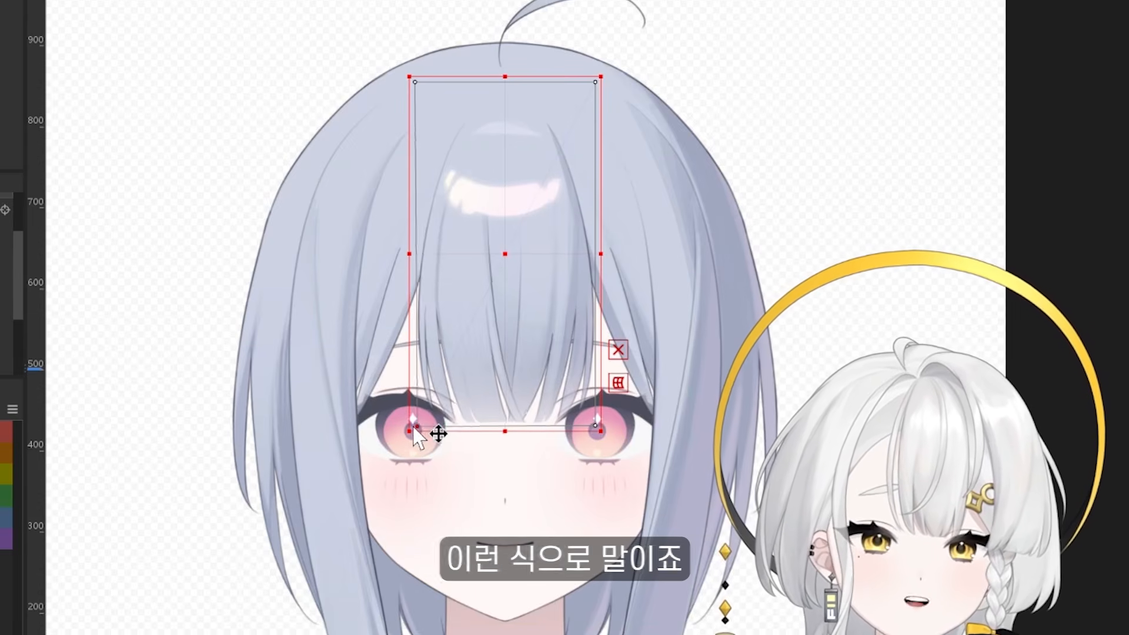
{"action": "left_click_drag", "start_coordinate": [415, 81], "coordinate": [445, 88]}
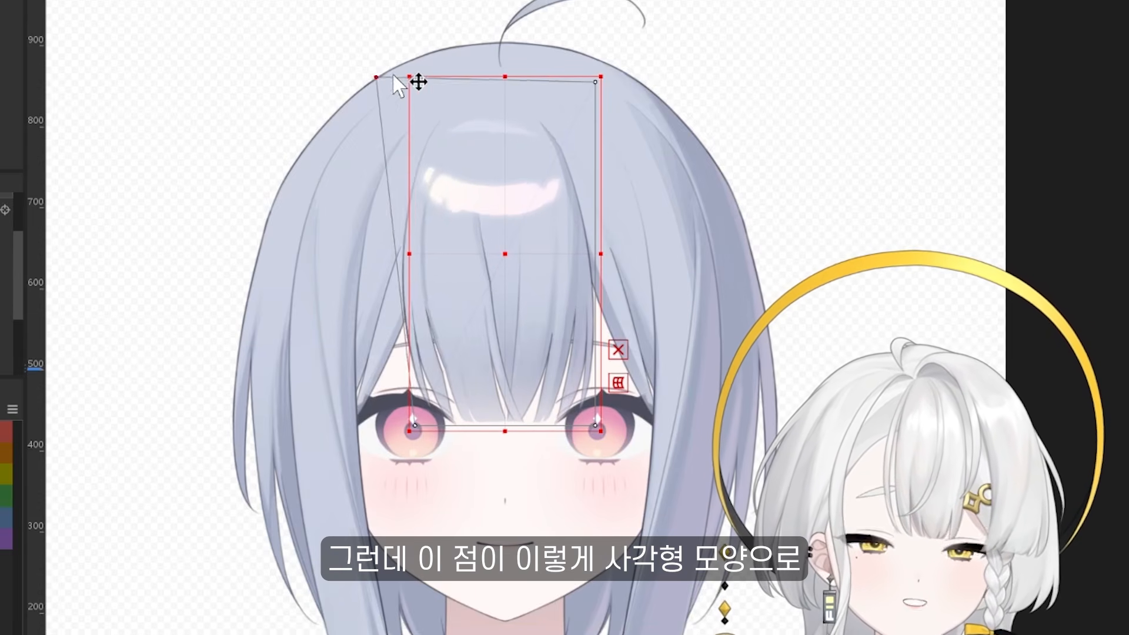
{"action": "left_click_drag", "start_coordinate": [394, 73], "coordinate": [421, 94]}
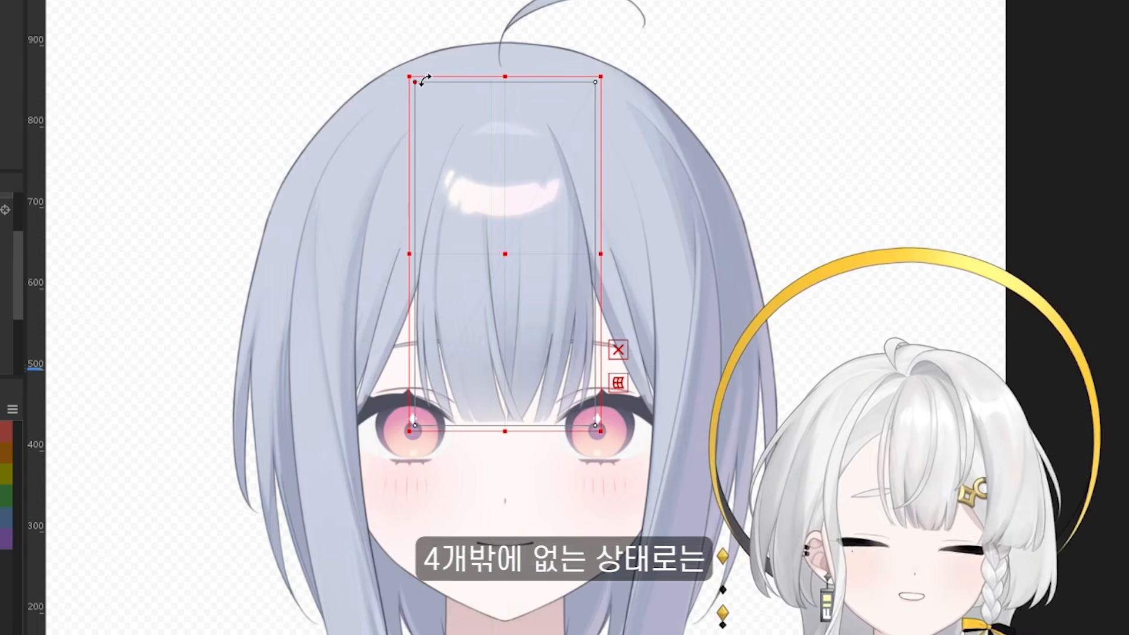
{"action": "left_click_drag", "start_coordinate": [416, 424], "coordinate": [451, 396]}
{"action": "key", "text": "ctrl+z"}
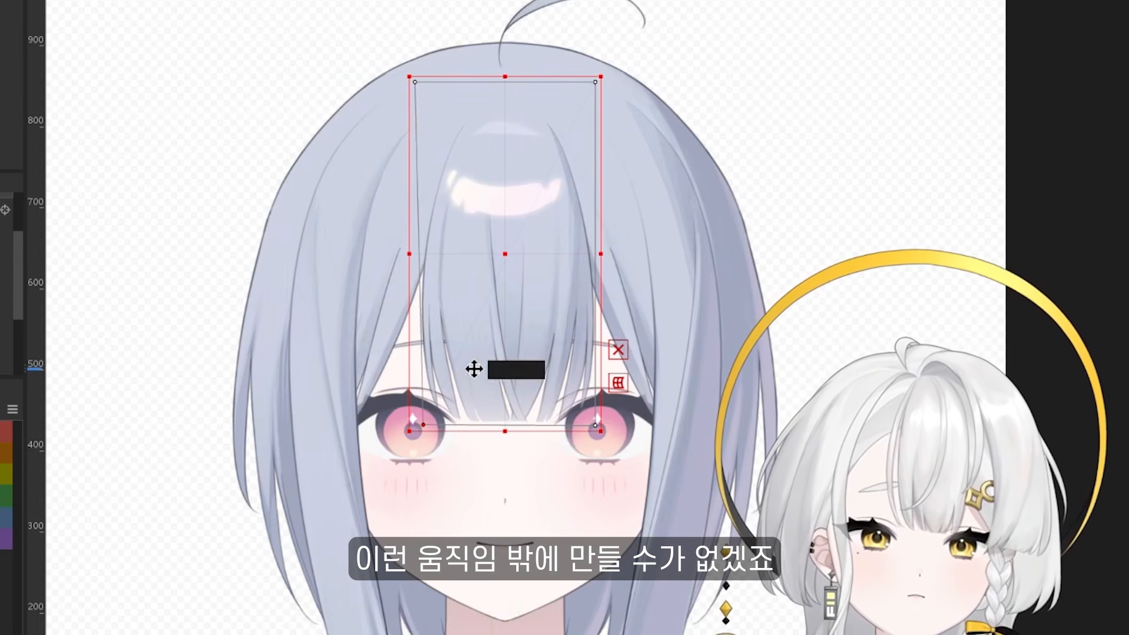
{"action": "left_click_drag", "start_coordinate": [596, 426], "coordinate": [647, 429]}
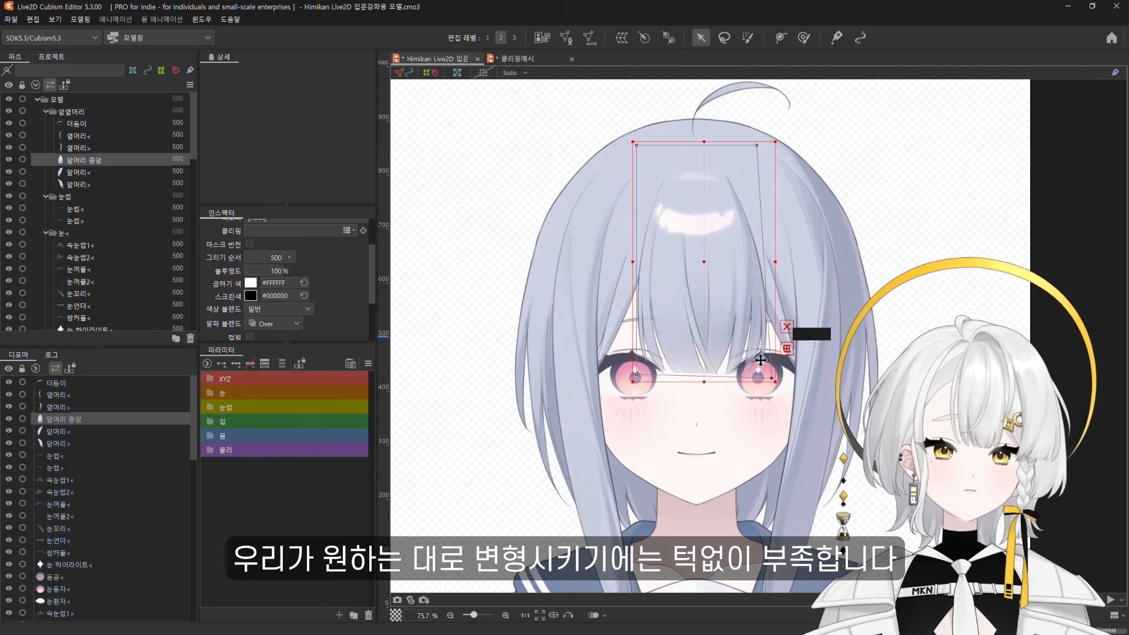
{"action": "key", "text": "ctrl+z"}
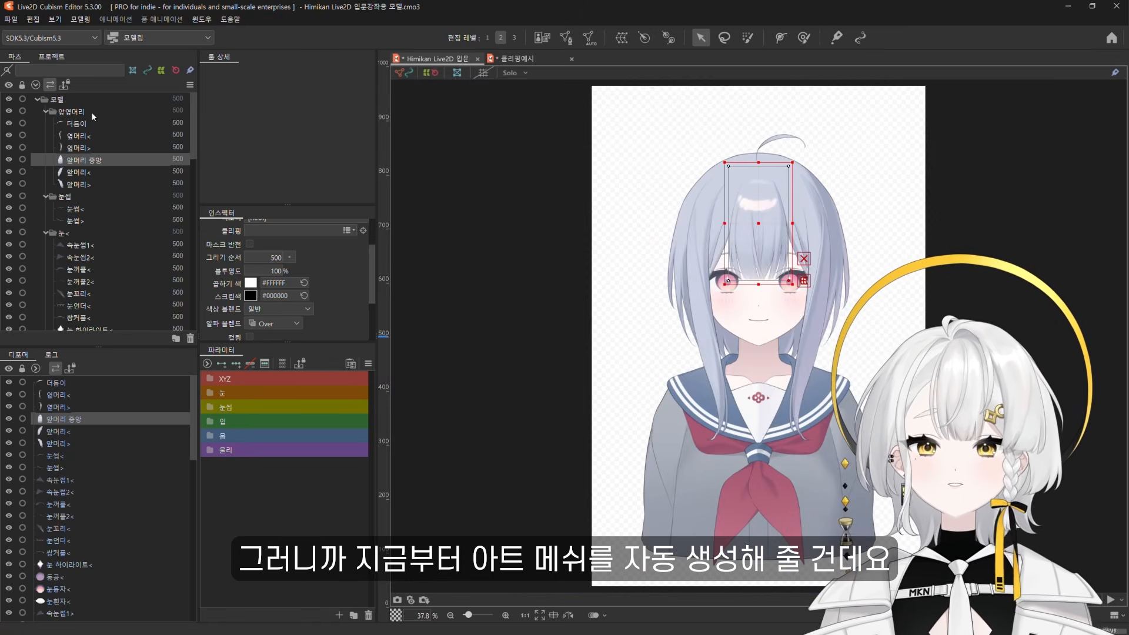
Select all parts of the model and auto-generate their art meshes with the 변형 정도 (대형) preset
{"action": "left_click", "coordinate": [90, 112]}
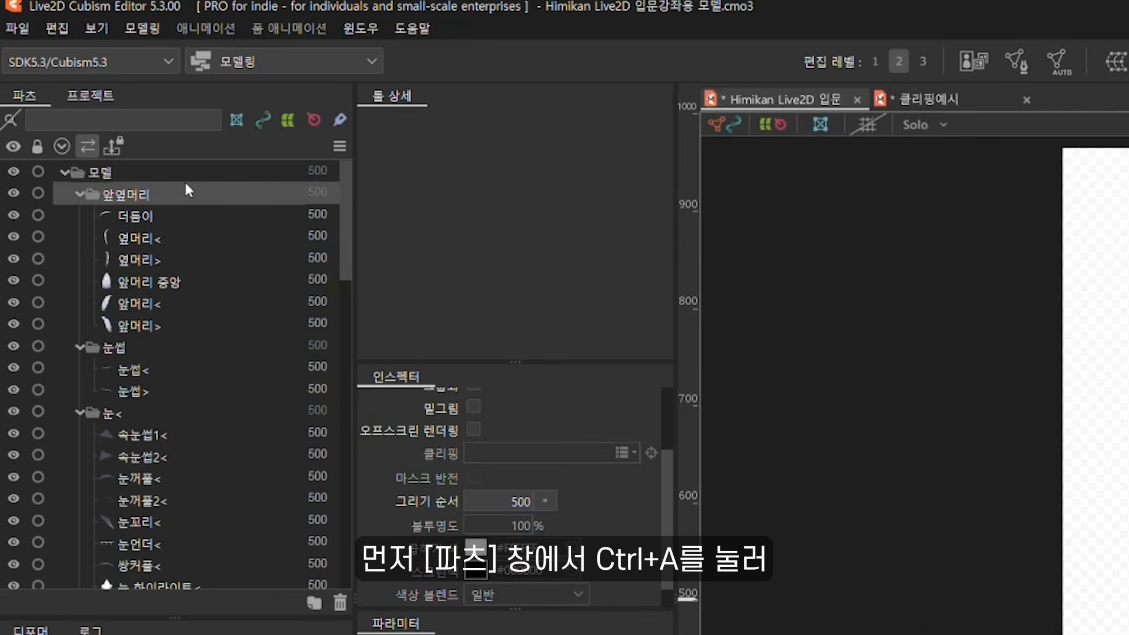
{"action": "left_click", "coordinate": [195, 177]}
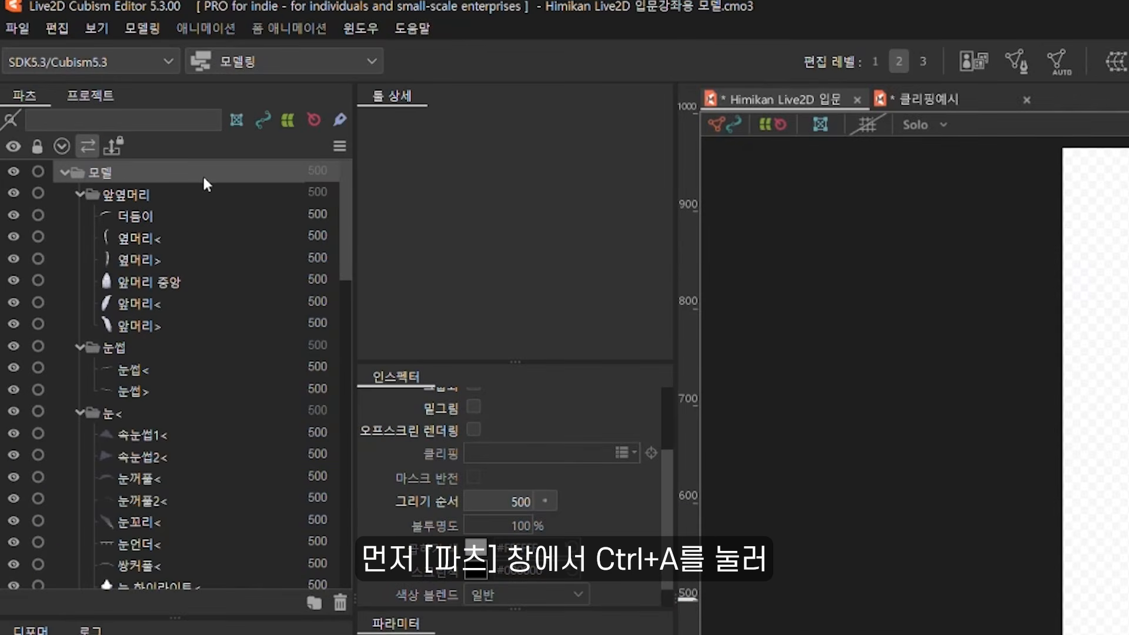
{"action": "key", "text": "ctrl+a"}
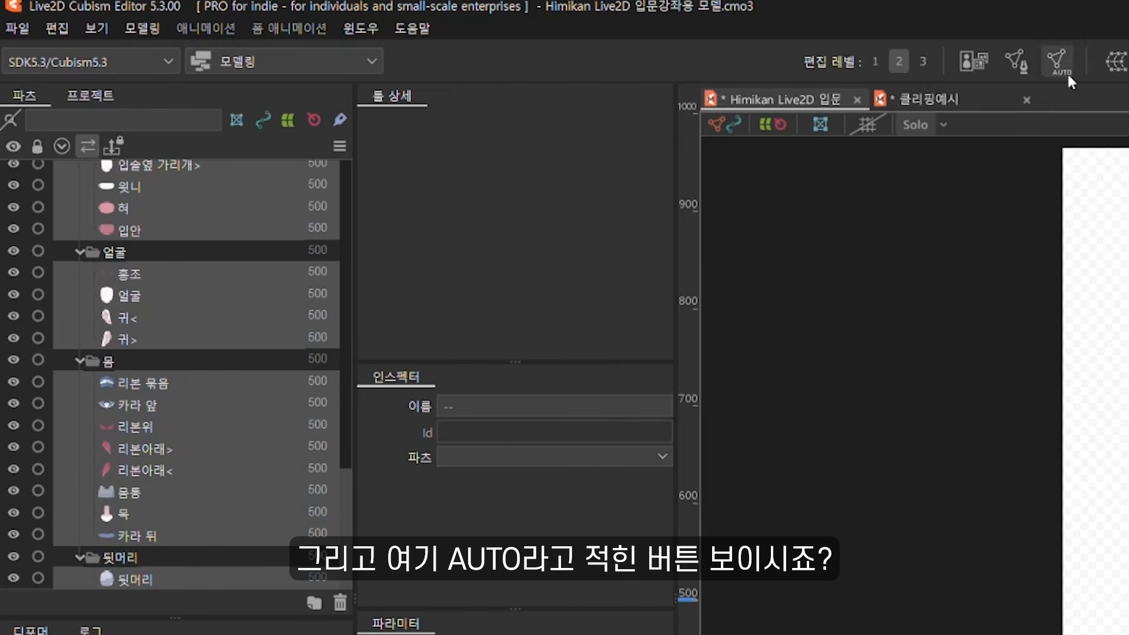
{"action": "left_click", "coordinate": [1057, 62]}
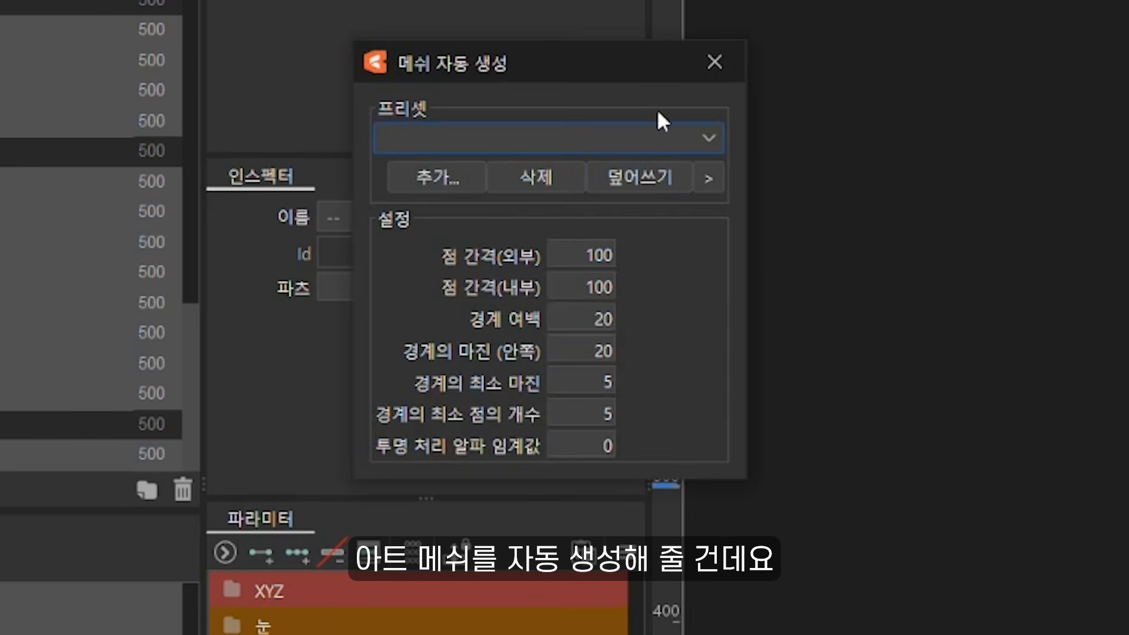
{"action": "left_click", "coordinate": [665, 141]}
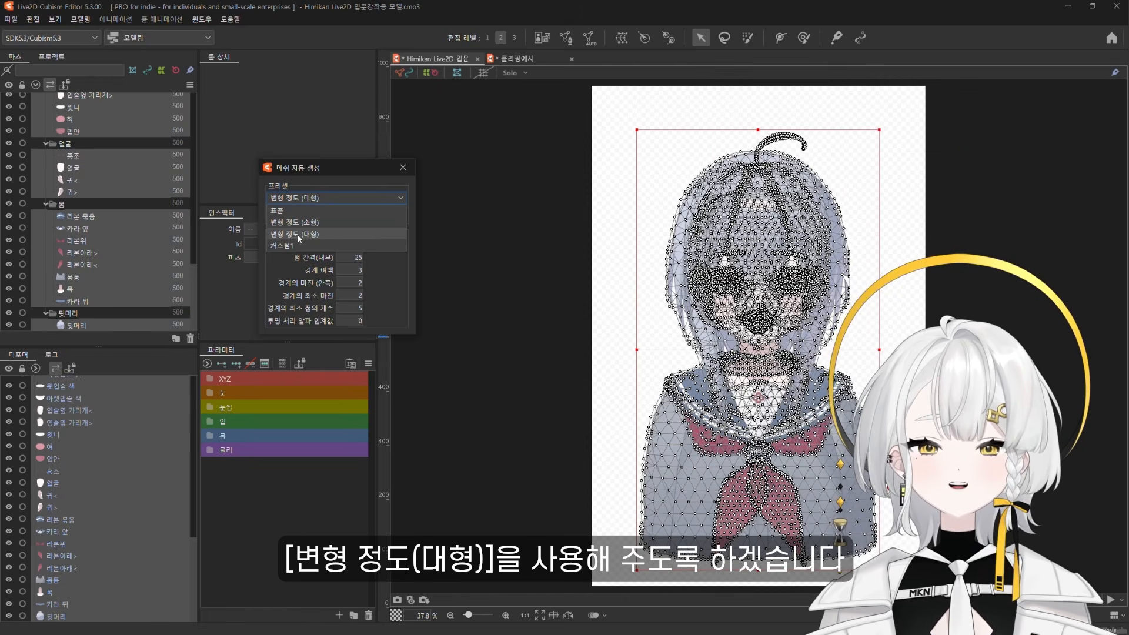
{"action": "left_click", "coordinate": [323, 232]}
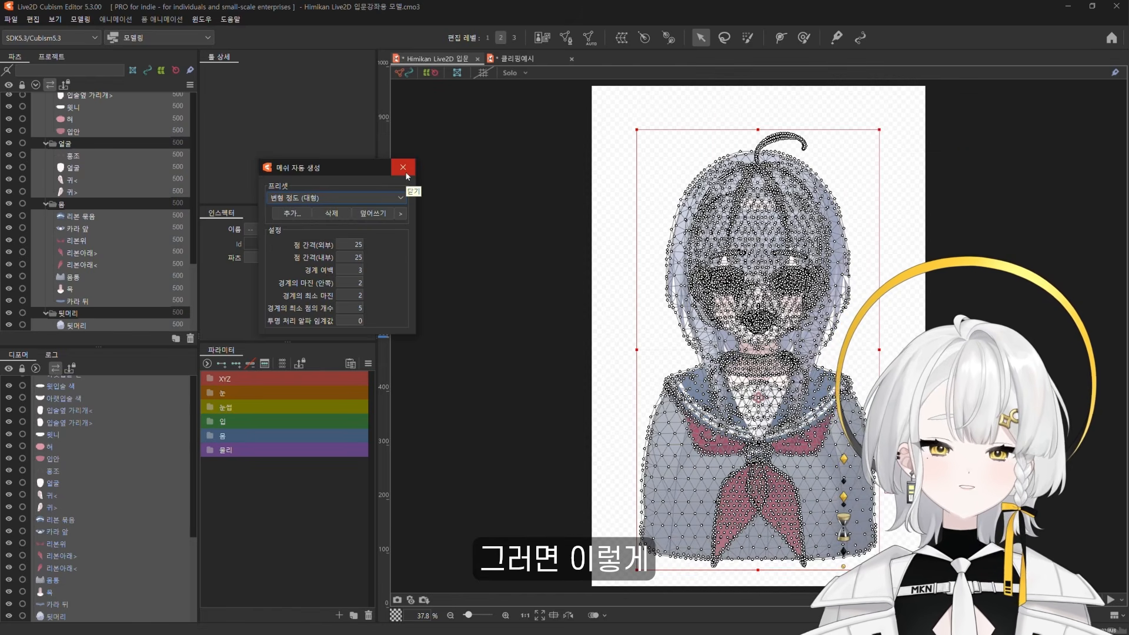
{"action": "left_click", "coordinate": [405, 172]}
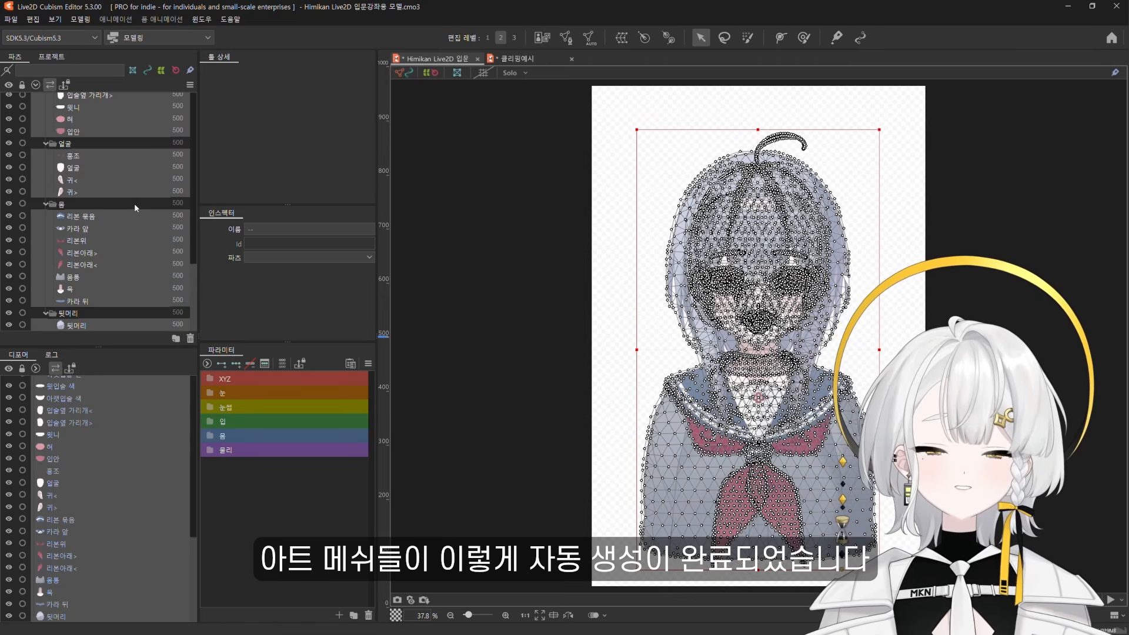
Examine the side and back hair on the canvas for broken art meshes
{"action": "scroll", "coordinate": [135, 212], "scroll_direction": "up", "scroll_amount": 10}
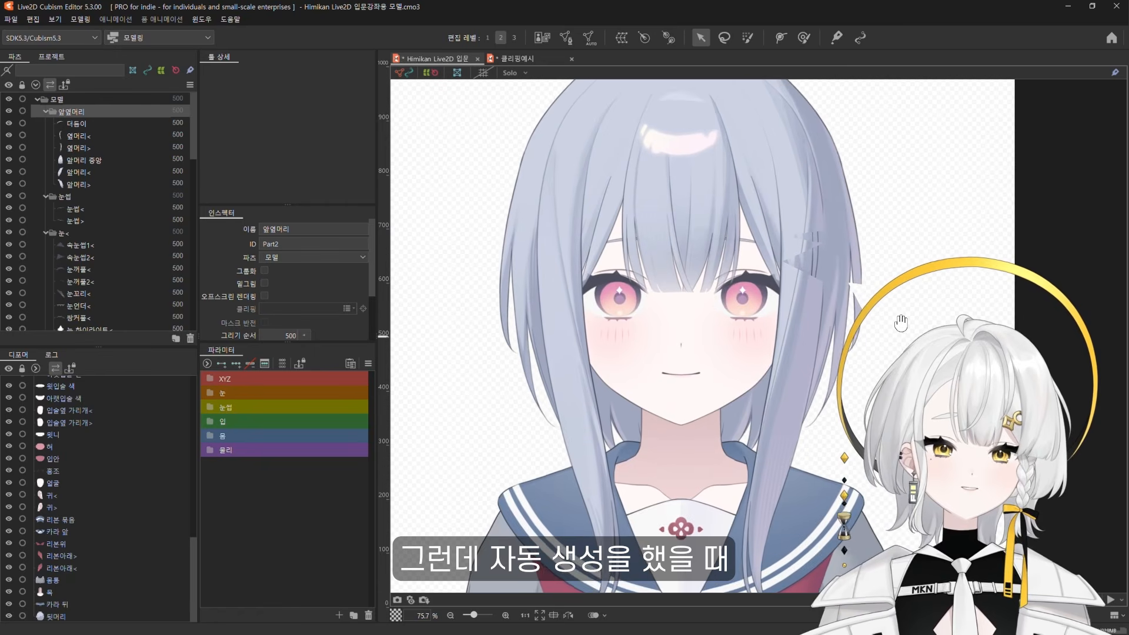
{"action": "left_click_drag", "start_coordinate": [900, 346], "coordinate": [903, 402]}
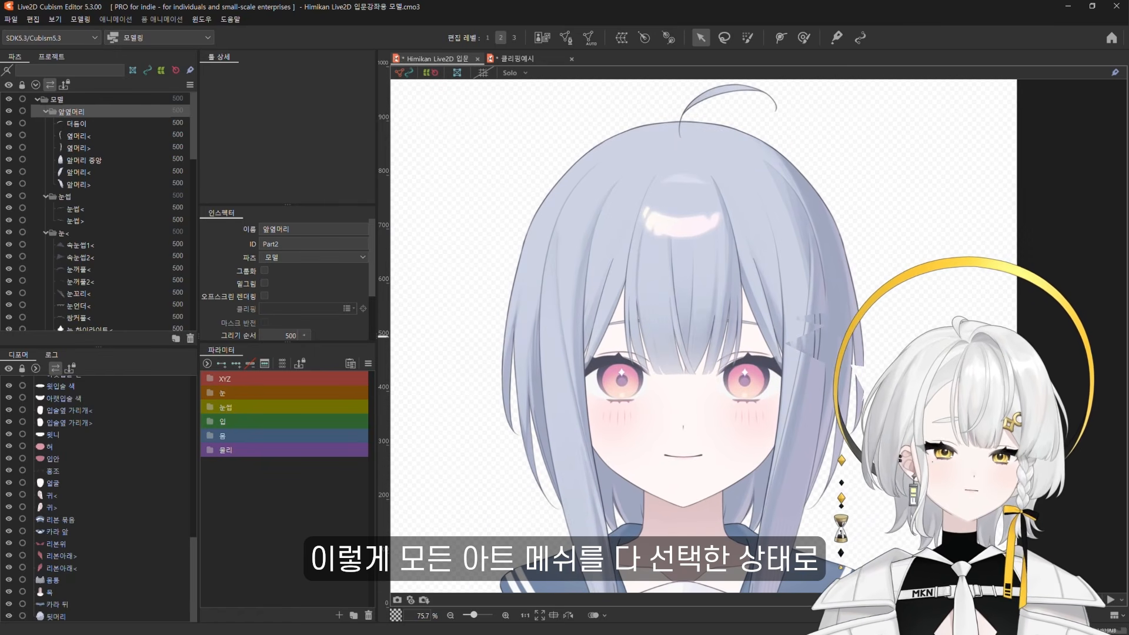
{"action": "left_click_drag", "start_coordinate": [898, 389], "coordinate": [884, 366]}
{"action": "scroll", "coordinate": [884, 366], "scroll_direction": "up", "scroll_amount": 6}
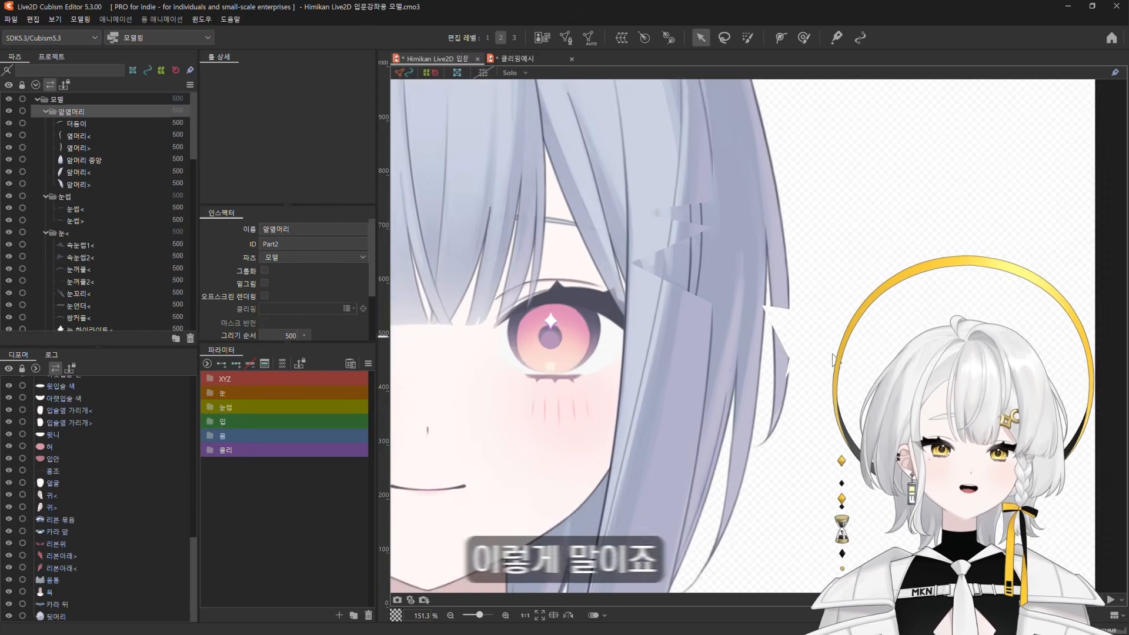
{"action": "scroll", "coordinate": [857, 377], "scroll_direction": "down", "scroll_amount": 6}
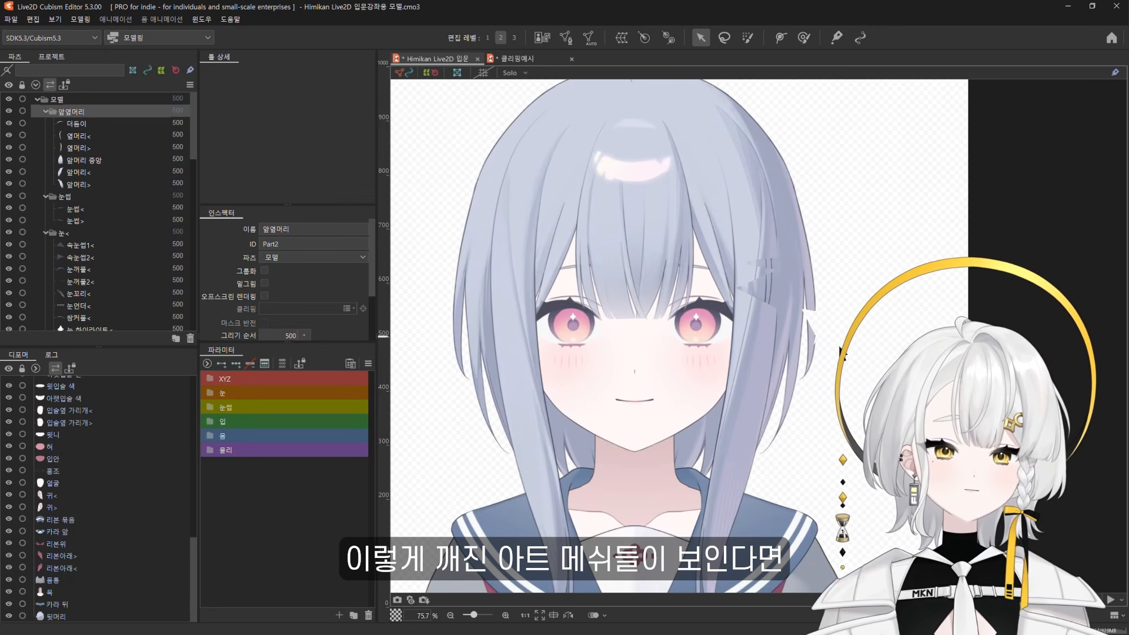
{"action": "left_click_drag", "start_coordinate": [828, 353], "coordinate": [807, 373]}
Regenerate the broken 옆머리> part's mesh with 변형 정도 (대형), then 표준, and 변형 정도 (대형) again
{"action": "left_click", "coordinate": [729, 365]}
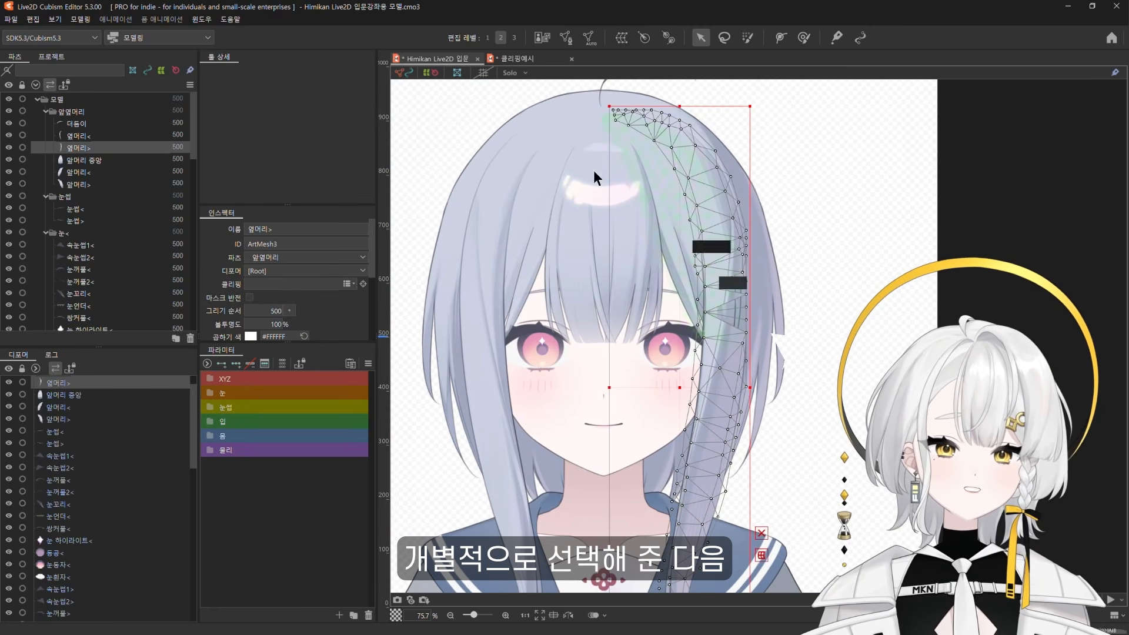
{"action": "left_click", "coordinate": [588, 38]}
{"action": "left_click", "coordinate": [364, 197]}
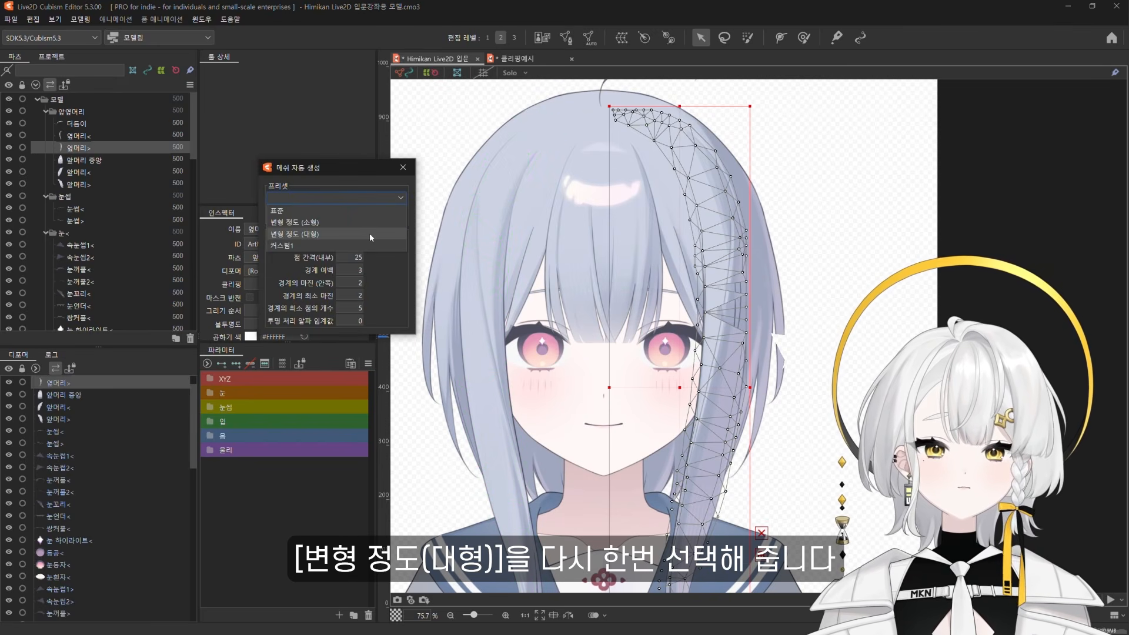
{"action": "left_click", "coordinate": [370, 233]}
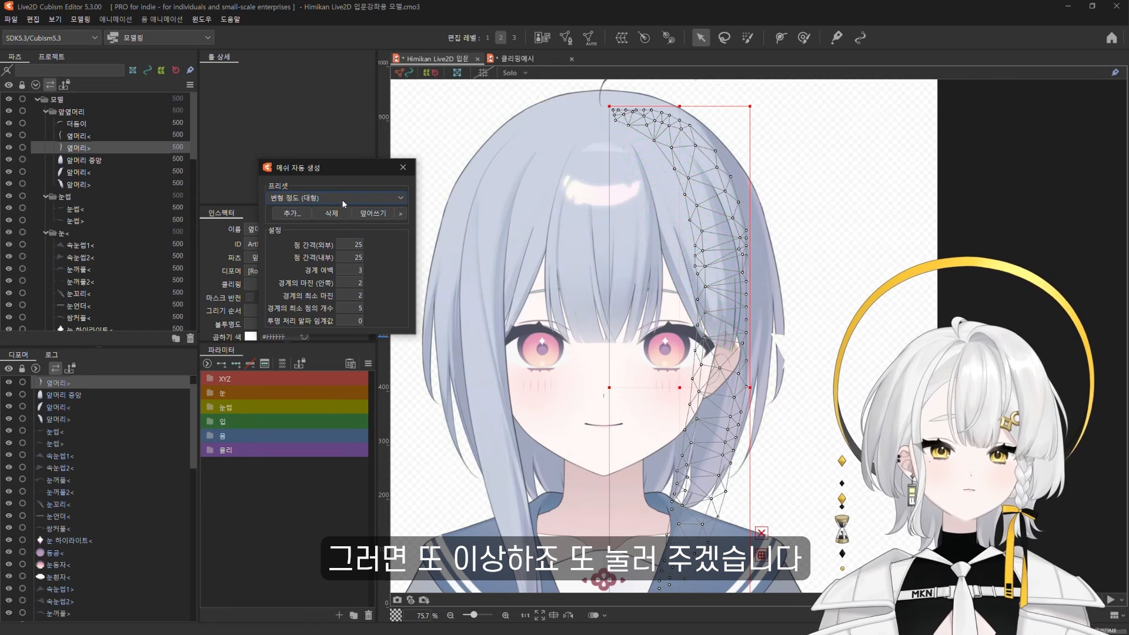
{"action": "left_click", "coordinate": [365, 198]}
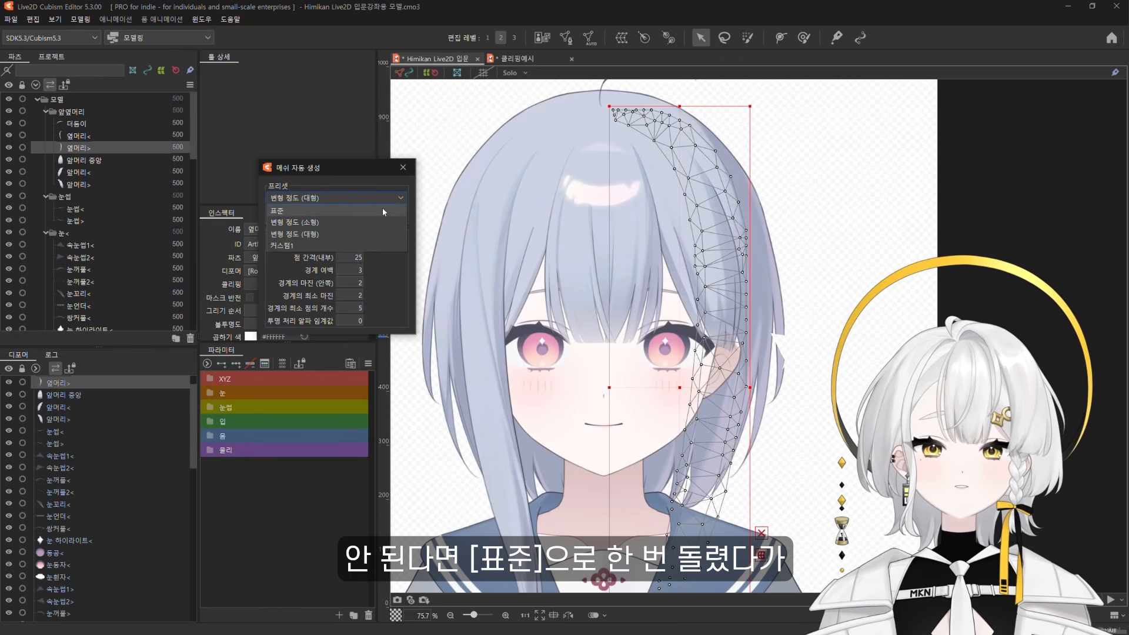
{"action": "left_click", "coordinate": [382, 207]}
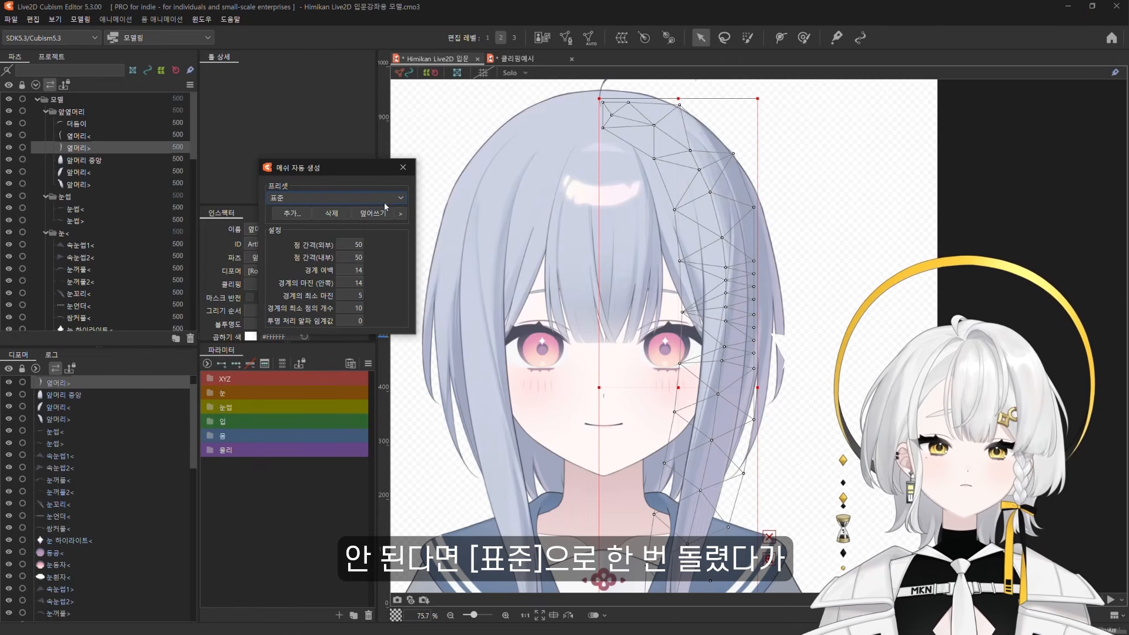
{"action": "left_click", "coordinate": [387, 197]}
{"action": "left_click", "coordinate": [378, 232]}
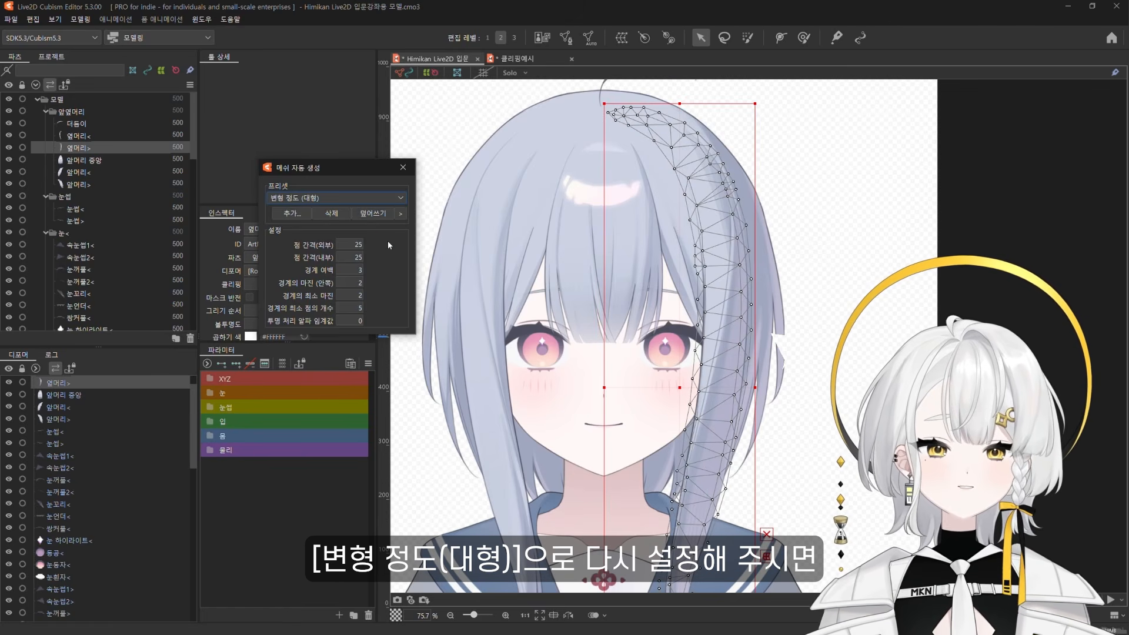
{"action": "left_click", "coordinate": [729, 306]}
{"action": "scroll", "coordinate": [730, 305], "scroll_direction": "down", "scroll_amount": 2}
{"action": "scroll", "coordinate": [717, 336], "scroll_direction": "up", "scroll_amount": 2}
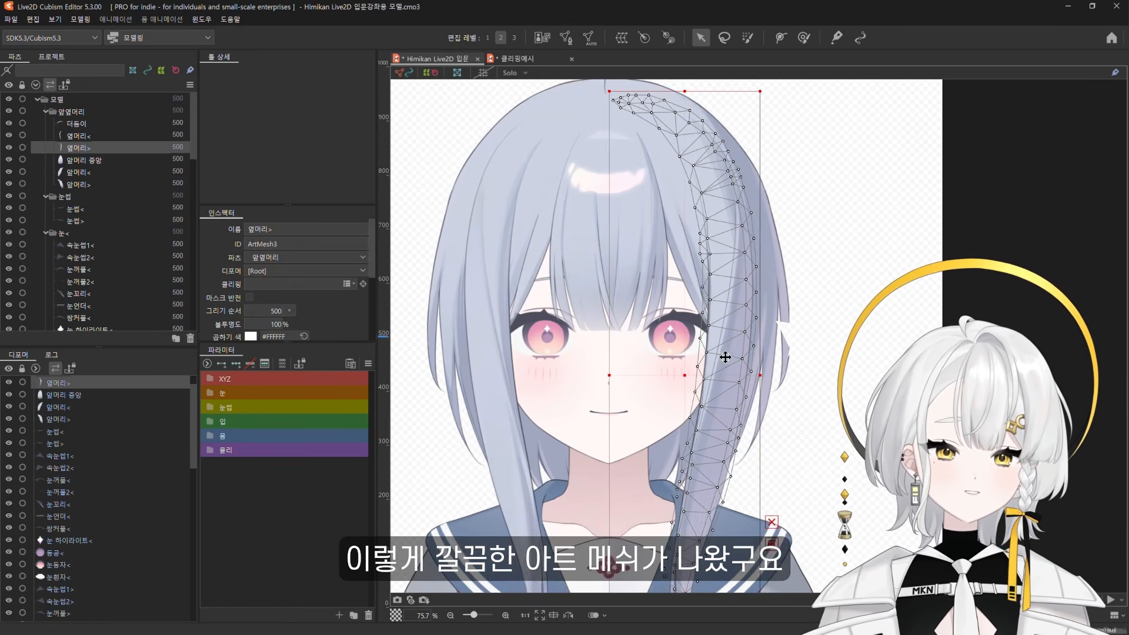
Regenerate the 뒷머리 part's mesh with 표준 followed by 변형 정도 (대형), and check the body for broken meshes
{"action": "mouse_move", "coordinate": [726, 357]}
{"action": "left_mouse_down"}
{"action": "mouse_move", "coordinate": [734, 293]}
{"action": "mouse_move", "coordinate": [734, 364]}
{"action": "left_mouse_up"}
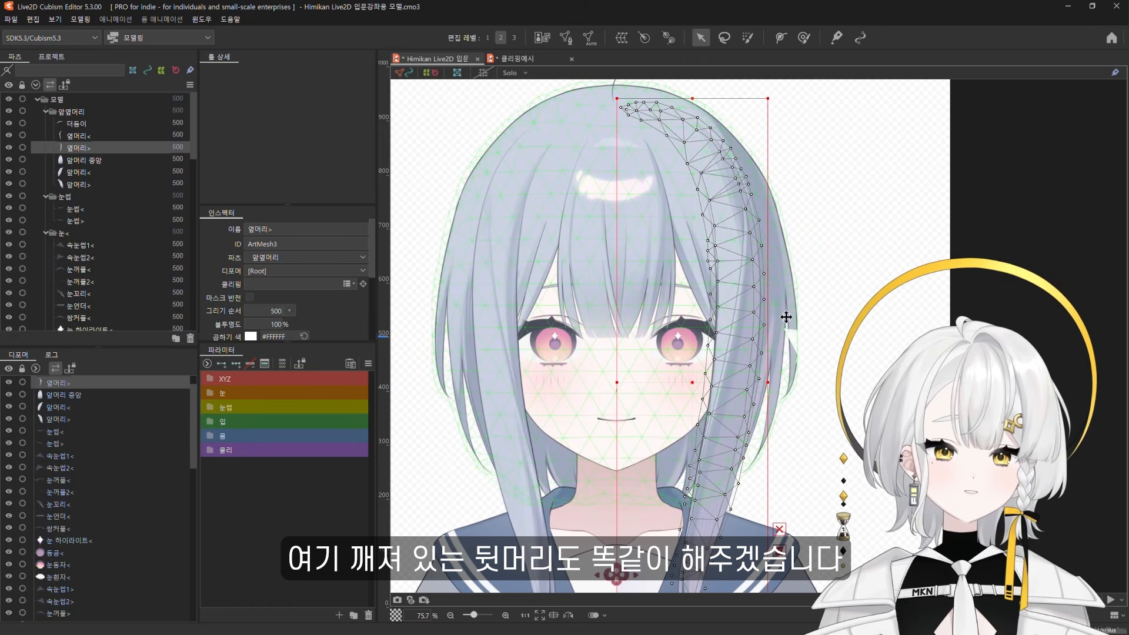
{"action": "left_click", "coordinate": [787, 317]}
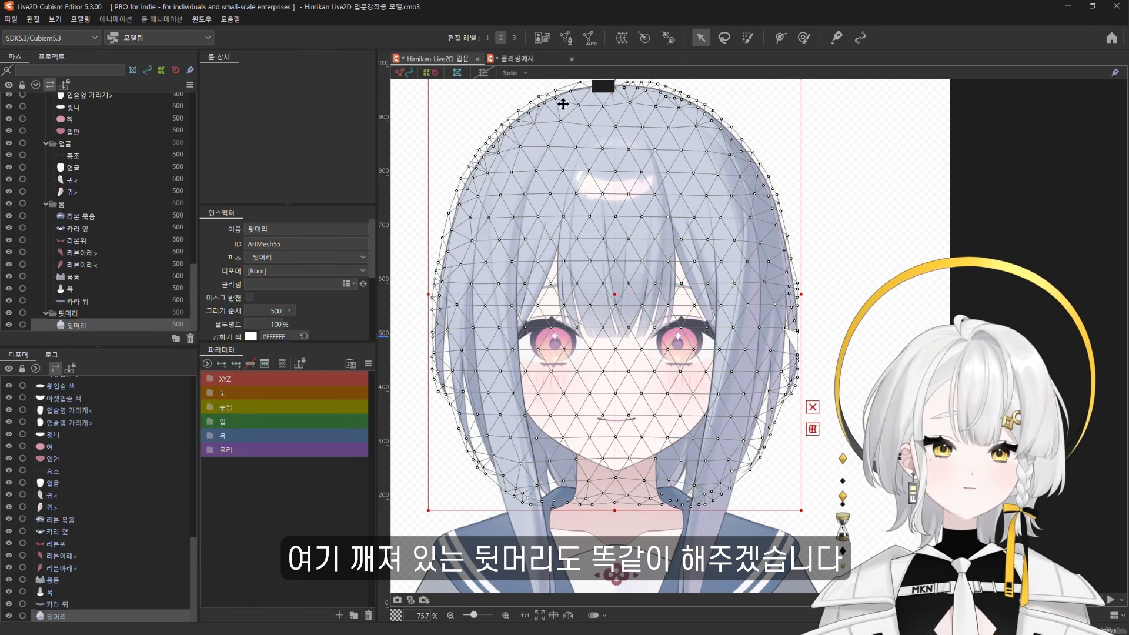
{"action": "left_click", "coordinate": [590, 40]}
{"action": "left_click", "coordinate": [353, 198]}
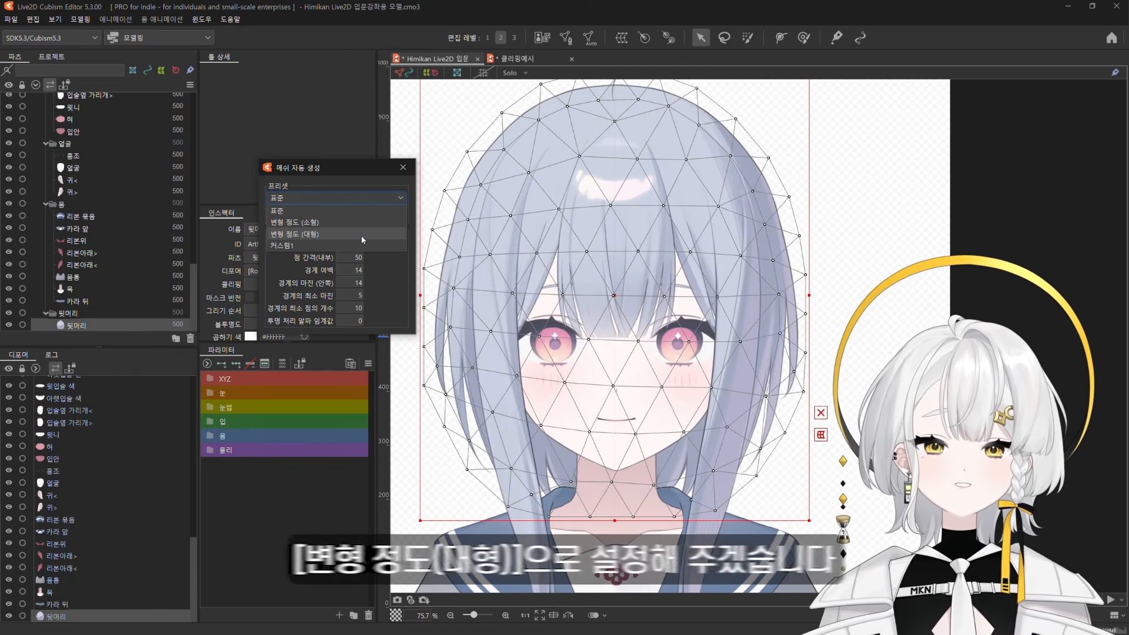
{"action": "left_click", "coordinate": [361, 235]}
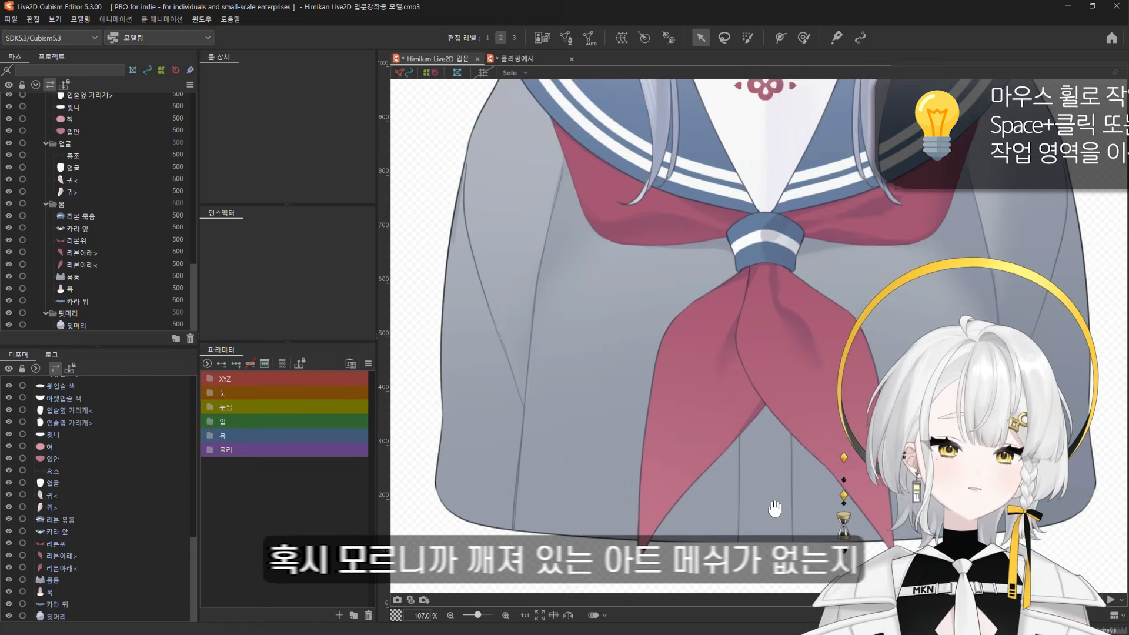
{"action": "mouse_move", "coordinate": [773, 517]}
{"action": "left_mouse_down"}
{"action": "mouse_move", "coordinate": [772, 421]}
{"action": "mouse_move", "coordinate": [772, 474]}
{"action": "left_mouse_up"}
{"action": "mouse_move", "coordinate": [782, 423]}
{"action": "left_mouse_down"}
{"action": "mouse_move", "coordinate": [785, 488]}
{"action": "mouse_move", "coordinate": [794, 468]}
{"action": "left_mouse_up"}
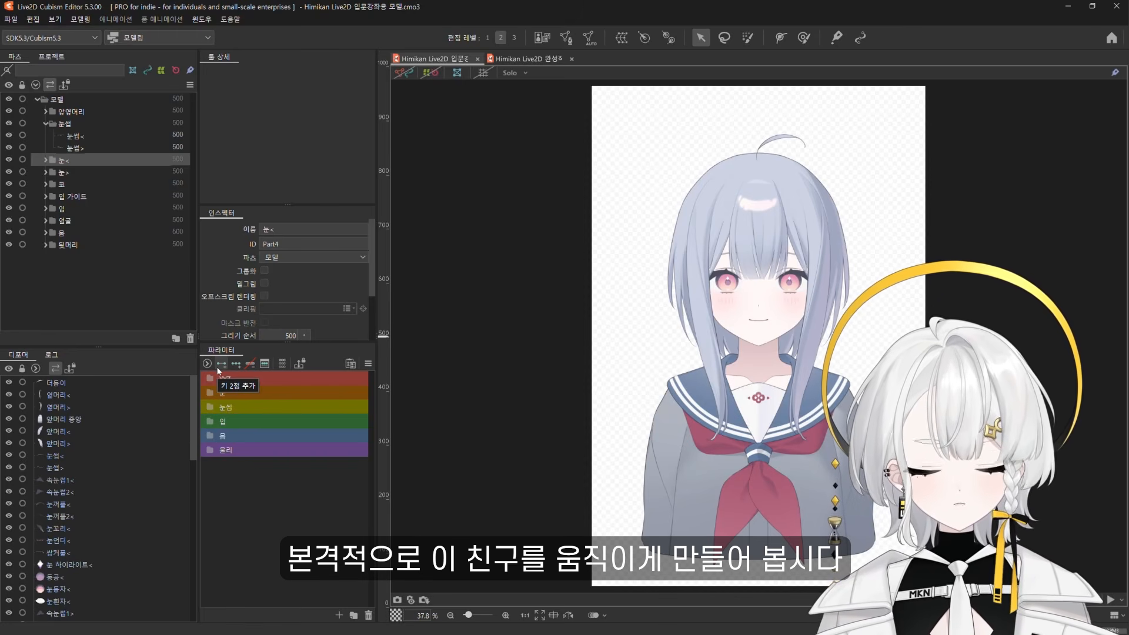
Expand the parameter folders and, in the finished example model, vary 각도 X, 눈< 깜빡임 and 입 여닫기 to examine their movements
{"action": "left_click", "coordinate": [207, 364]}
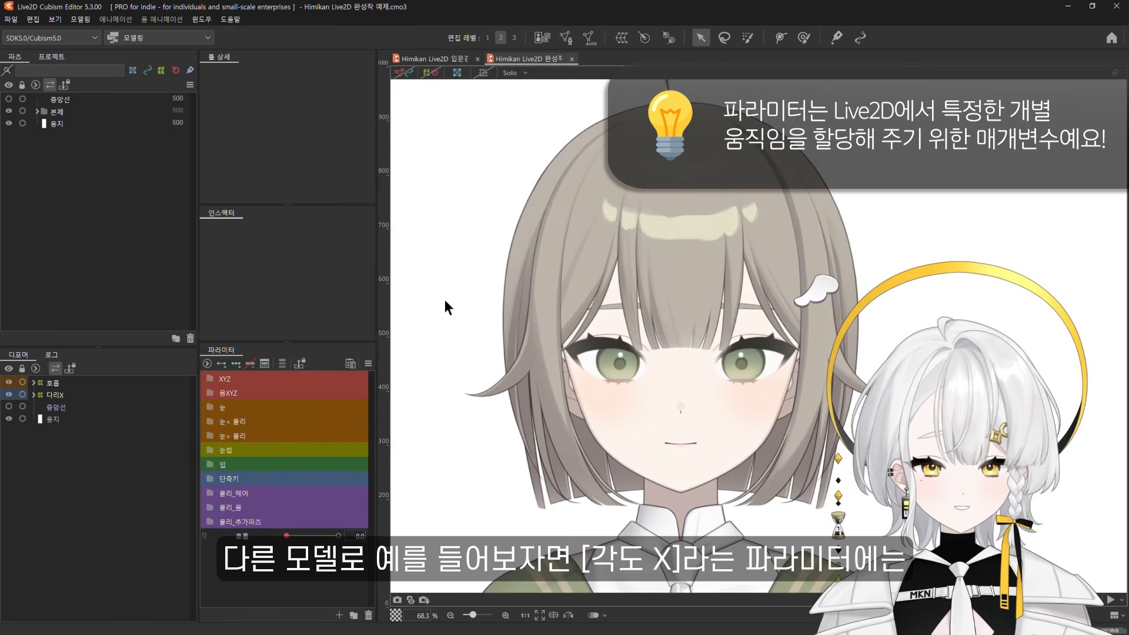
{"action": "left_click", "coordinate": [247, 379]}
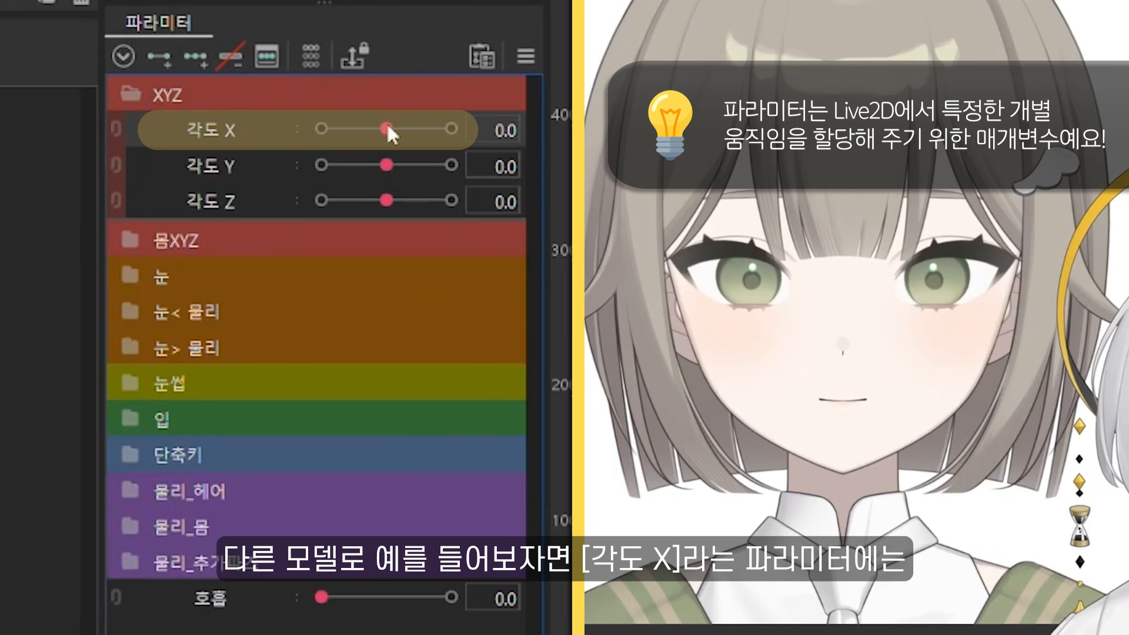
{"action": "left_click_drag", "start_coordinate": [387, 127], "coordinate": [346, 125]}
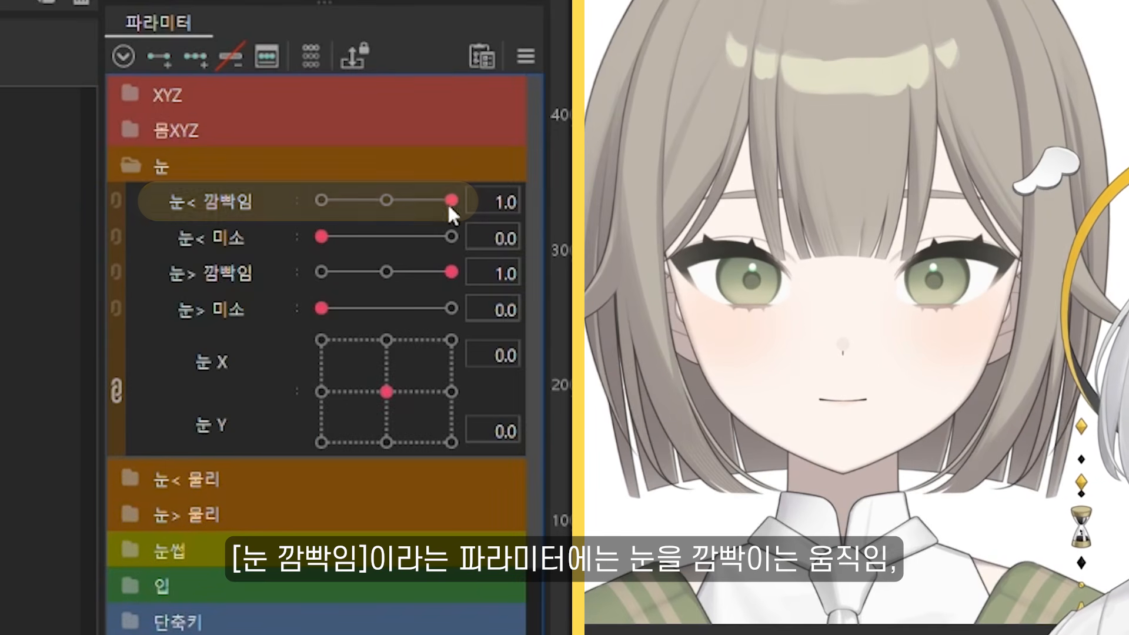
{"action": "left_click_drag", "start_coordinate": [453, 201], "coordinate": [275, 185]}
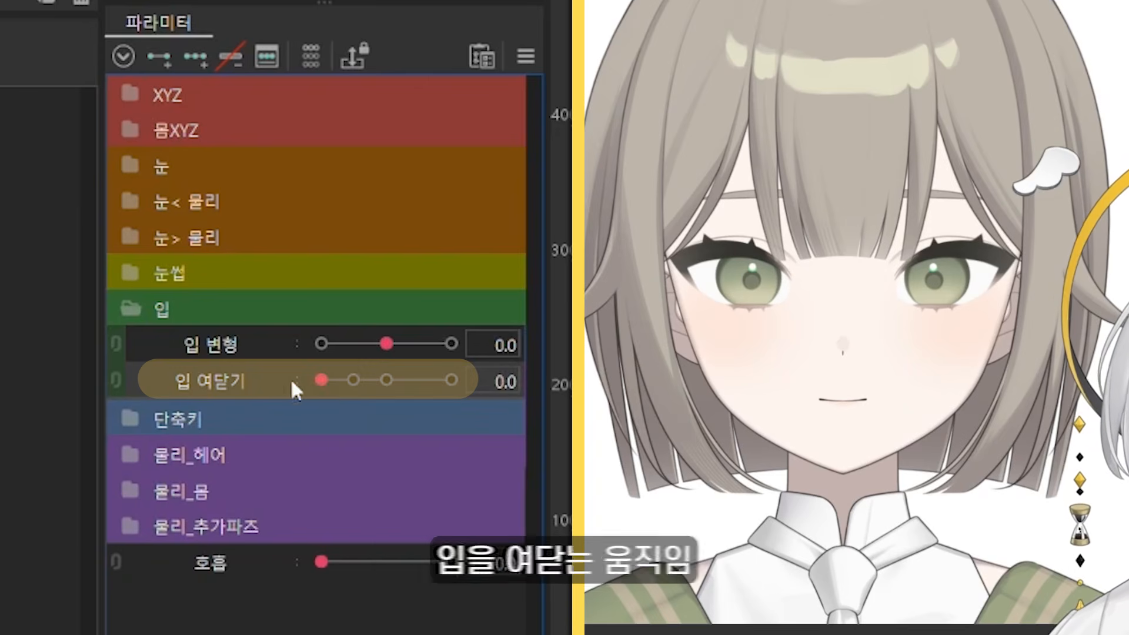
{"action": "left_click_drag", "start_coordinate": [322, 380], "coordinate": [505, 379]}
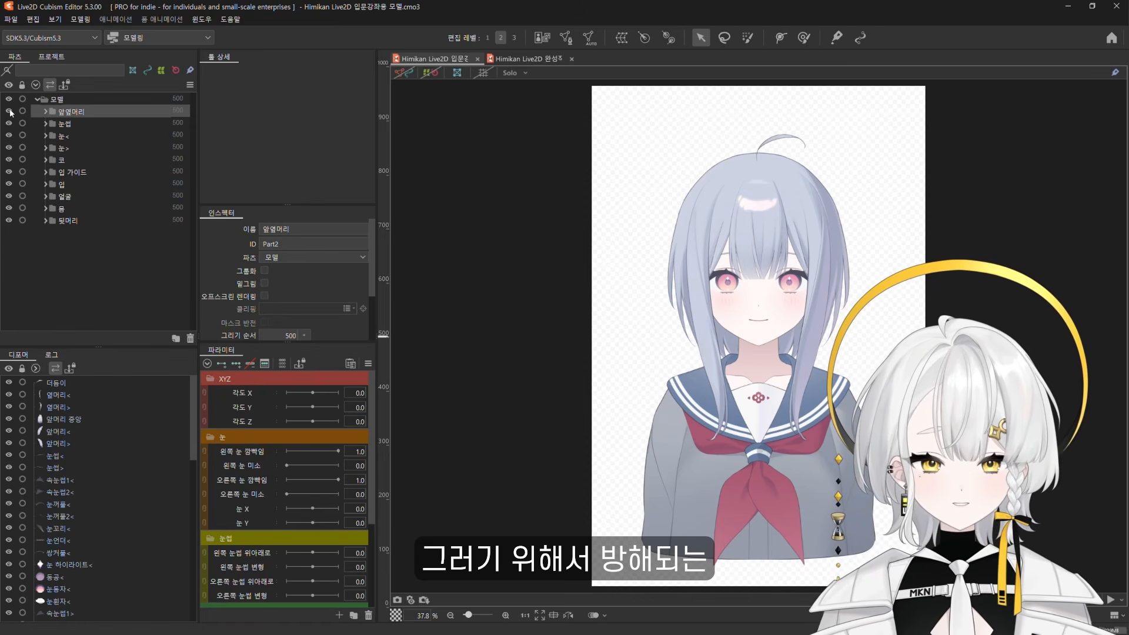
Hide the 앞옆머리 part and select the 눈썹< art mesh inside the 눈썹 part
{"action": "left_click", "coordinate": [10, 112]}
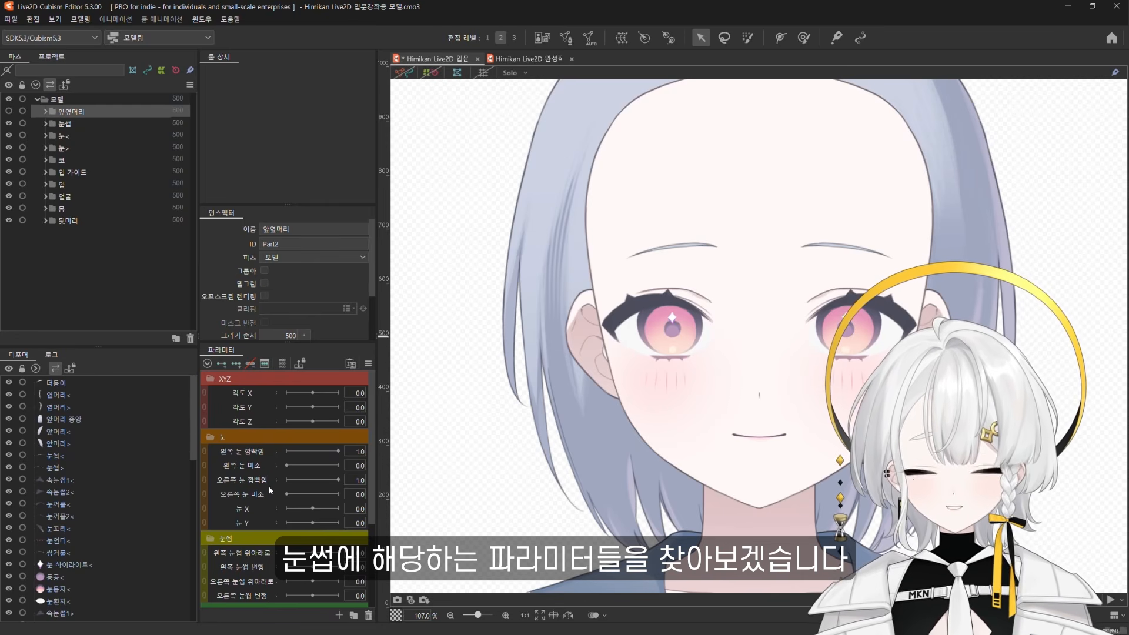
{"action": "scroll", "coordinate": [268, 486], "scroll_direction": "down", "scroll_amount": 5}
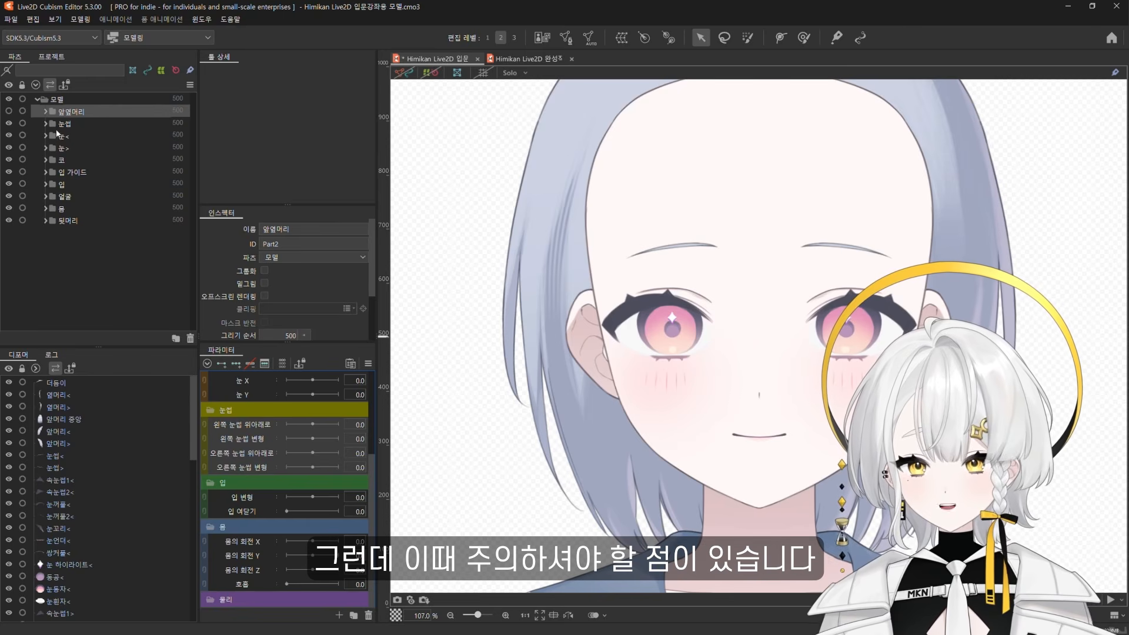
{"action": "left_click", "coordinate": [46, 124]}
{"action": "left_click", "coordinate": [90, 135]}
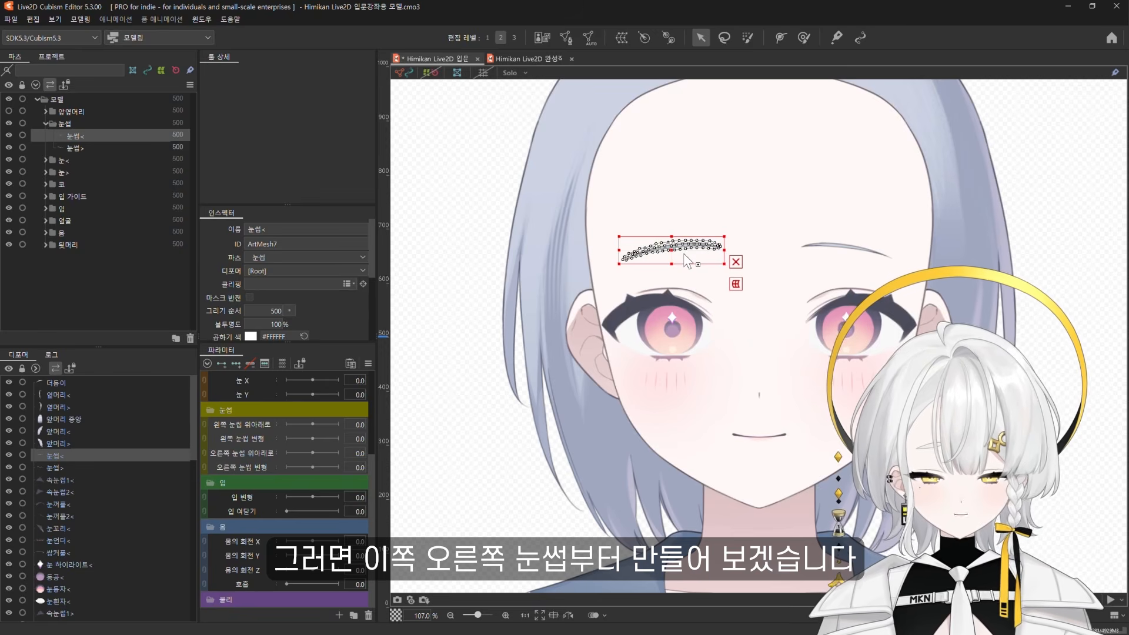
Add three keys for the 눈썹< mesh to both the 오른쪽 눈썹 위아래로 and 오른쪽 눈썹 변형 parameters
{"action": "scroll", "coordinate": [753, 312], "scroll_direction": "up", "scroll_amount": 2}
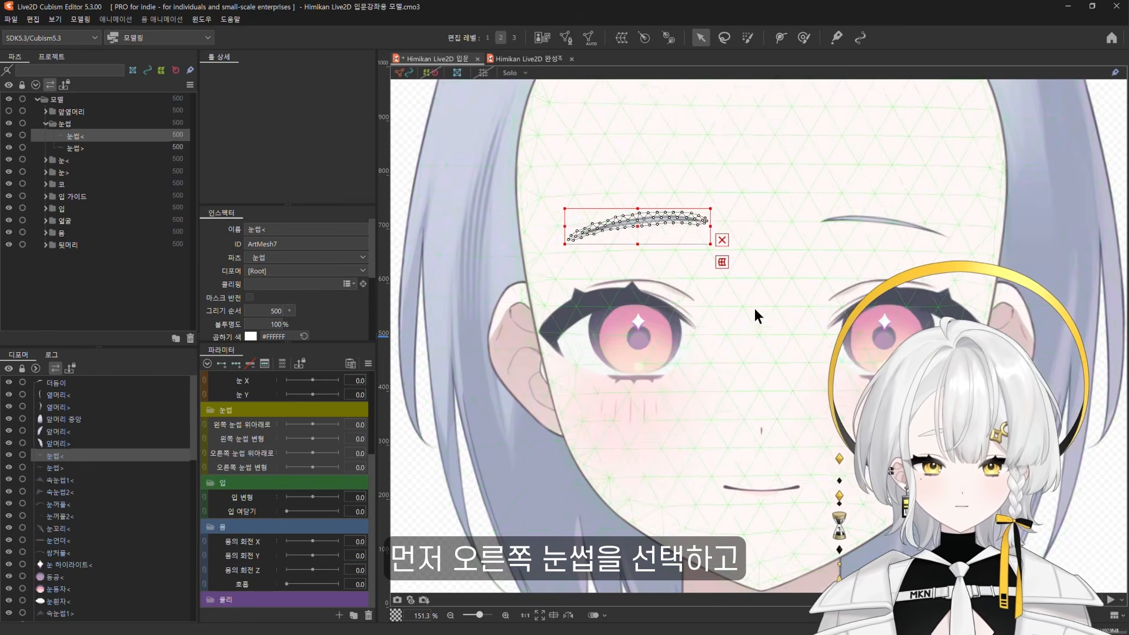
{"action": "left_click", "coordinate": [258, 453]}
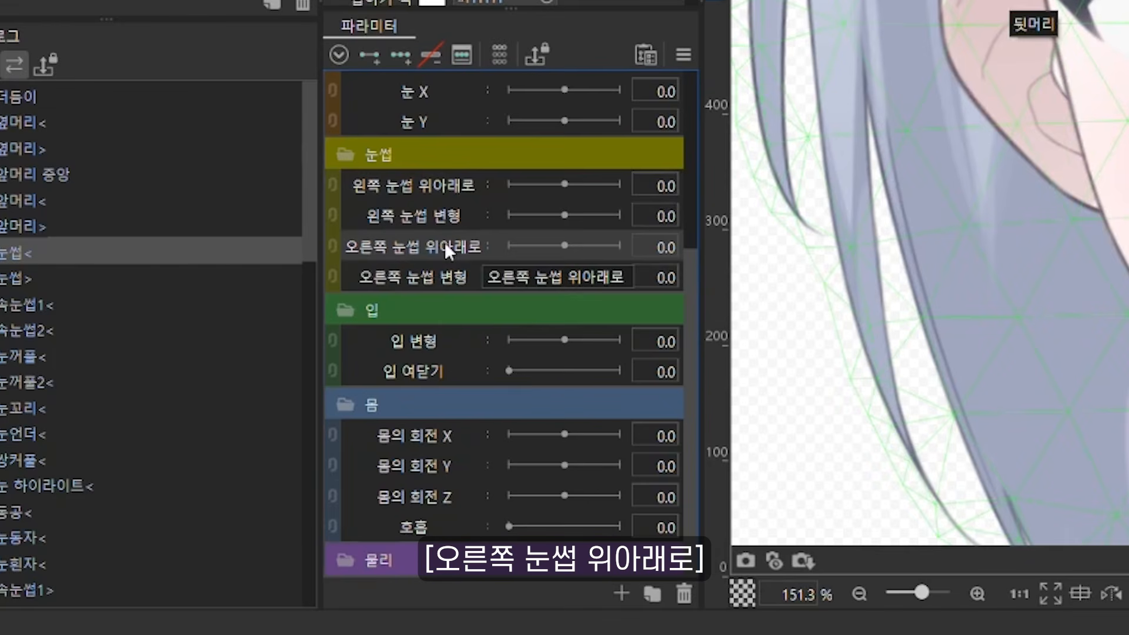
{"action": "left_click", "coordinate": [433, 274]}
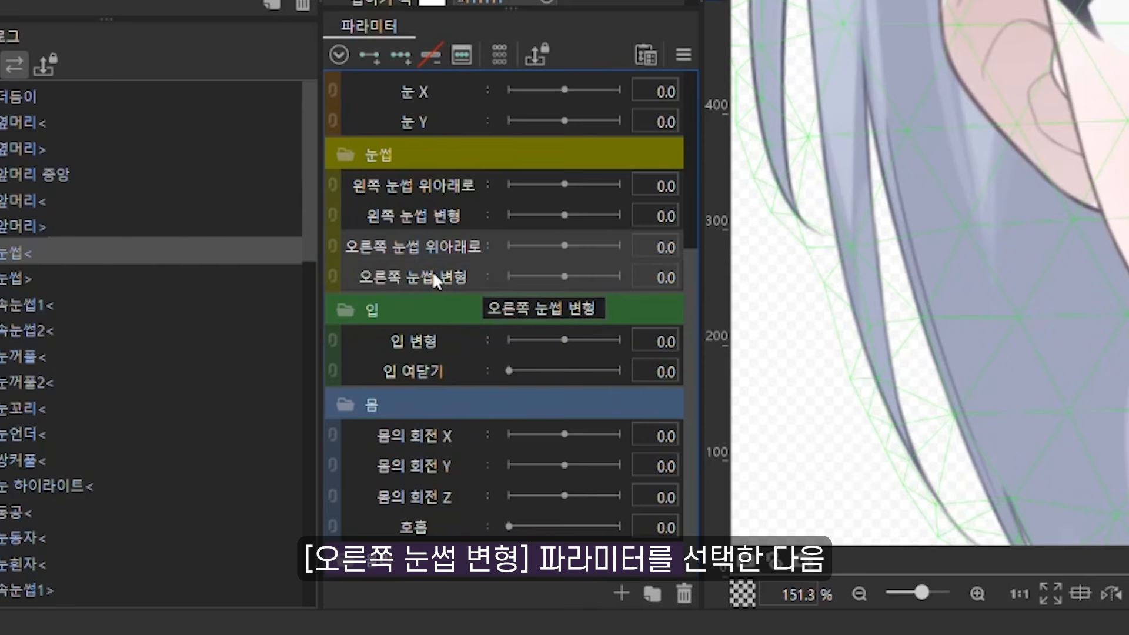
{"action": "left_click", "coordinate": [401, 58]}
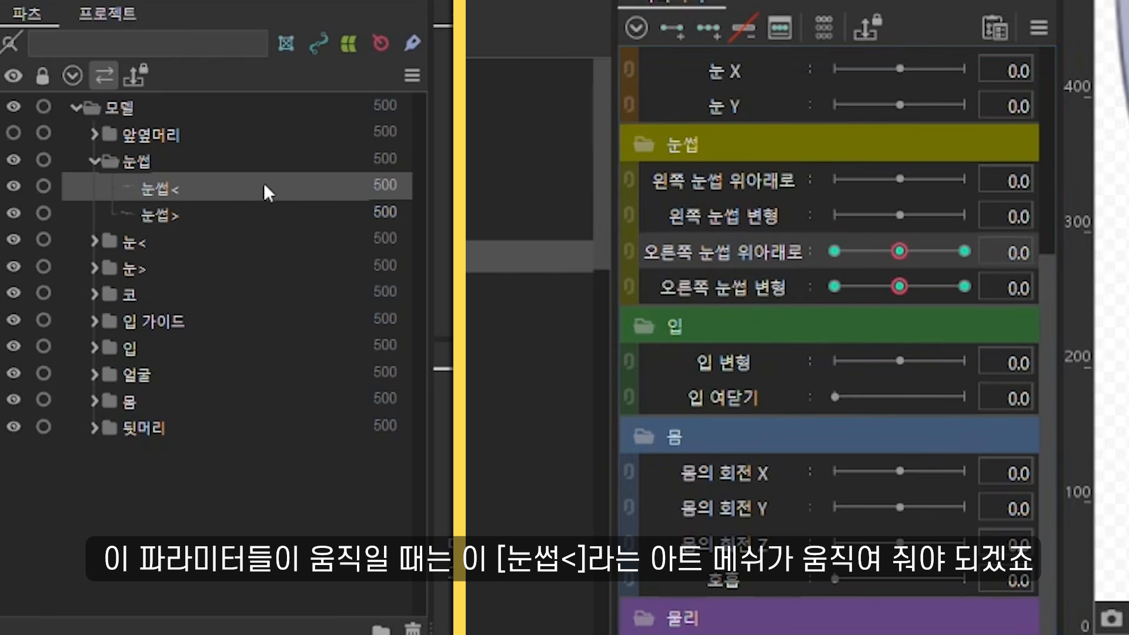
{"action": "left_click", "coordinate": [761, 284], "text": "ctrl"}
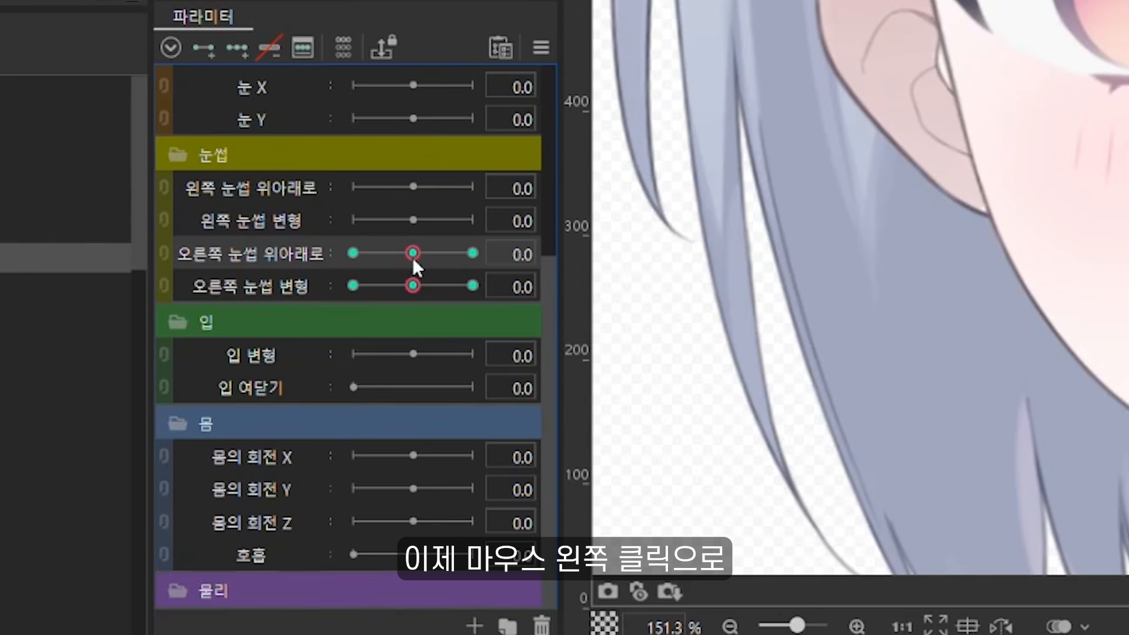
Test moving 오른쪽 눈썹 위아래로 freely and snapping it to its keys, ending at 0.0
{"action": "mouse_move", "coordinate": [413, 254]}
{"action": "left_mouse_down"}
{"action": "mouse_move", "coordinate": [355, 258]}
{"action": "mouse_move", "coordinate": [481, 258]}
{"action": "mouse_move", "coordinate": [355, 262]}
{"action": "mouse_move", "coordinate": [474, 260]}
{"action": "mouse_move", "coordinate": [423, 255]}
{"action": "left_mouse_up"}
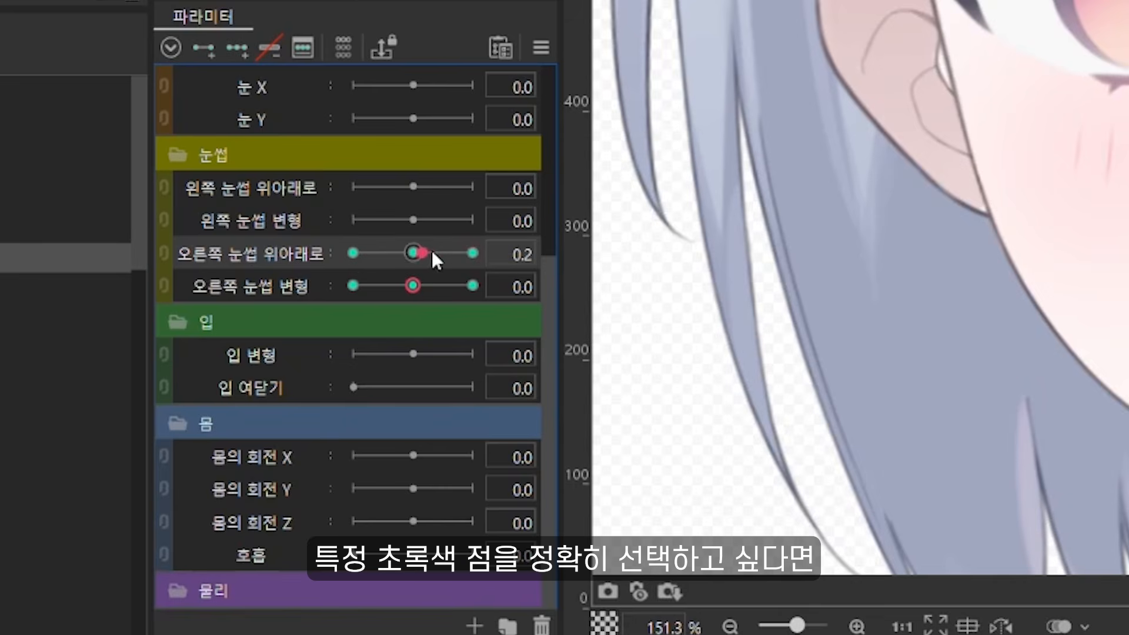
{"action": "right_click", "coordinate": [471, 252]}
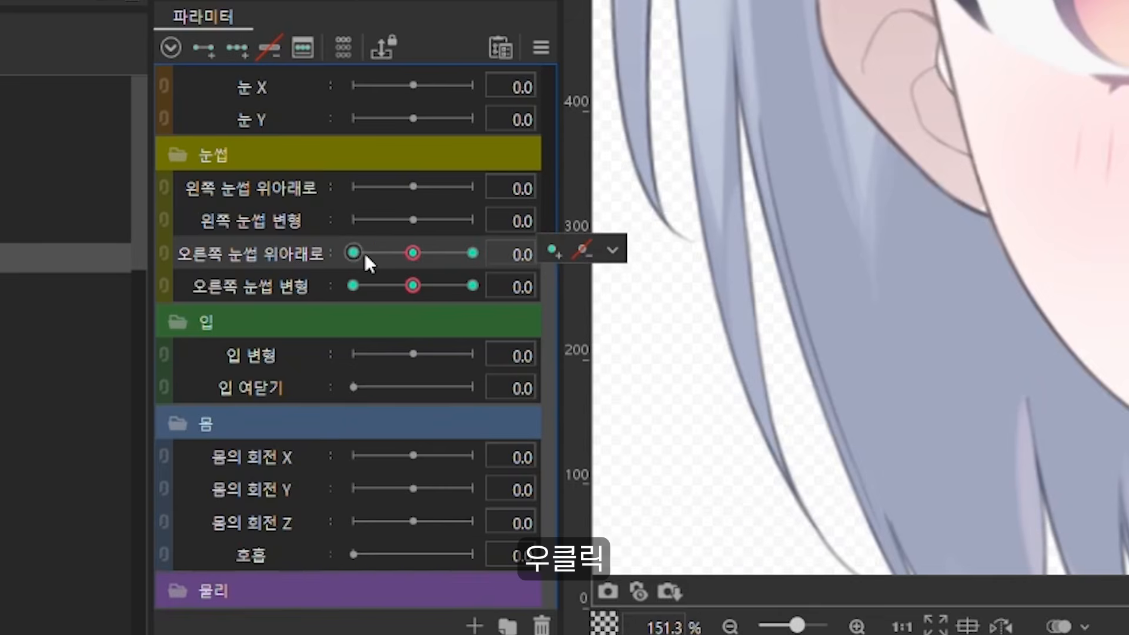
{"action": "left_click_drag", "start_coordinate": [352, 255], "coordinate": [410, 266]}
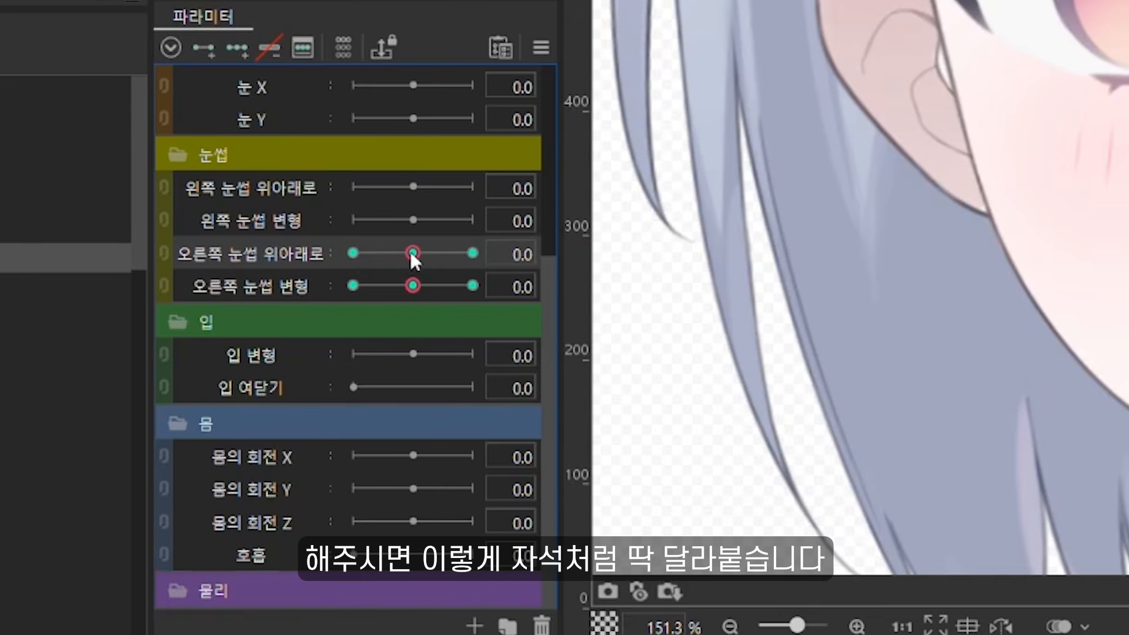
{"action": "left_click", "coordinate": [410, 261]}
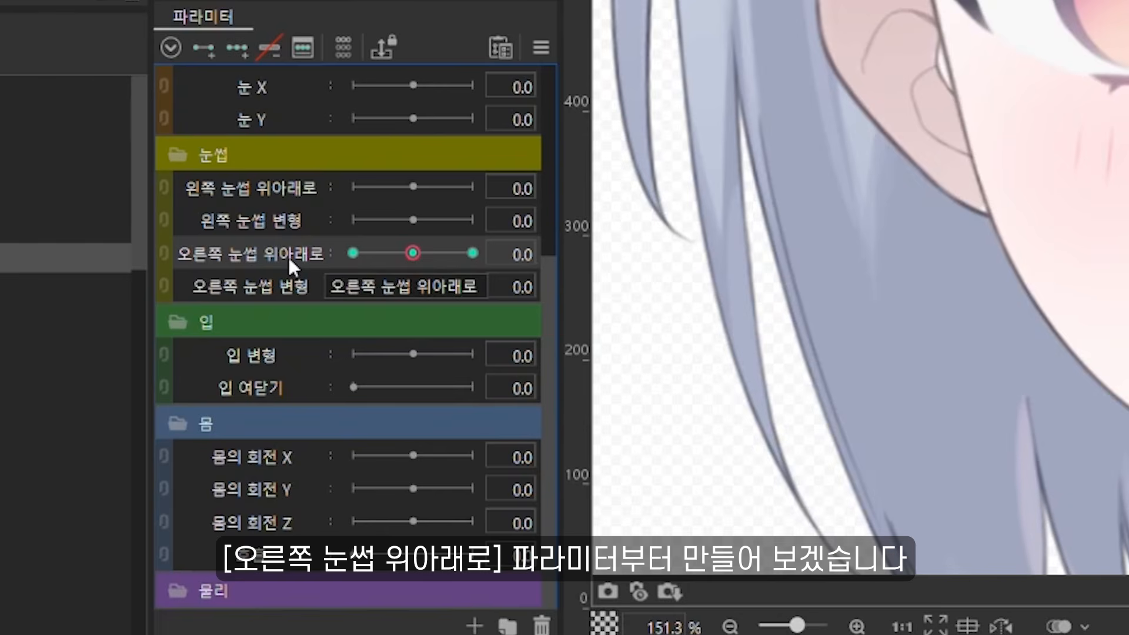
For 오른쪽 눈썹 위아래로, move the 눈썹< mesh straight down at -1.0 and straight up at 1.0, and check the motion
{"action": "right_click", "coordinate": [354, 253]}
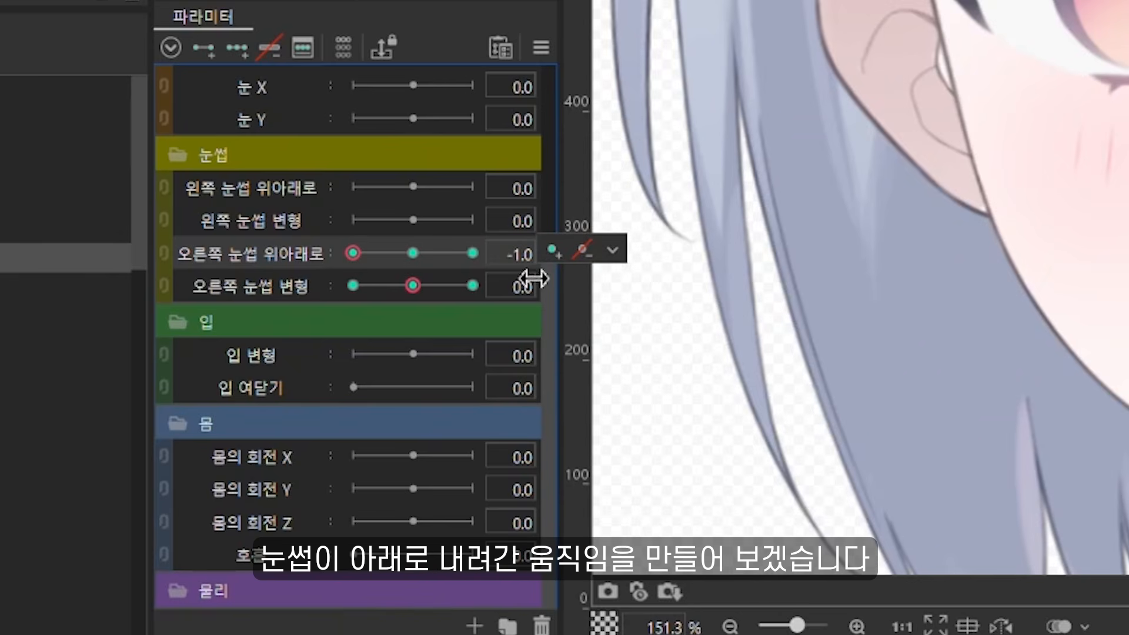
{"action": "left_click", "coordinate": [612, 250]}
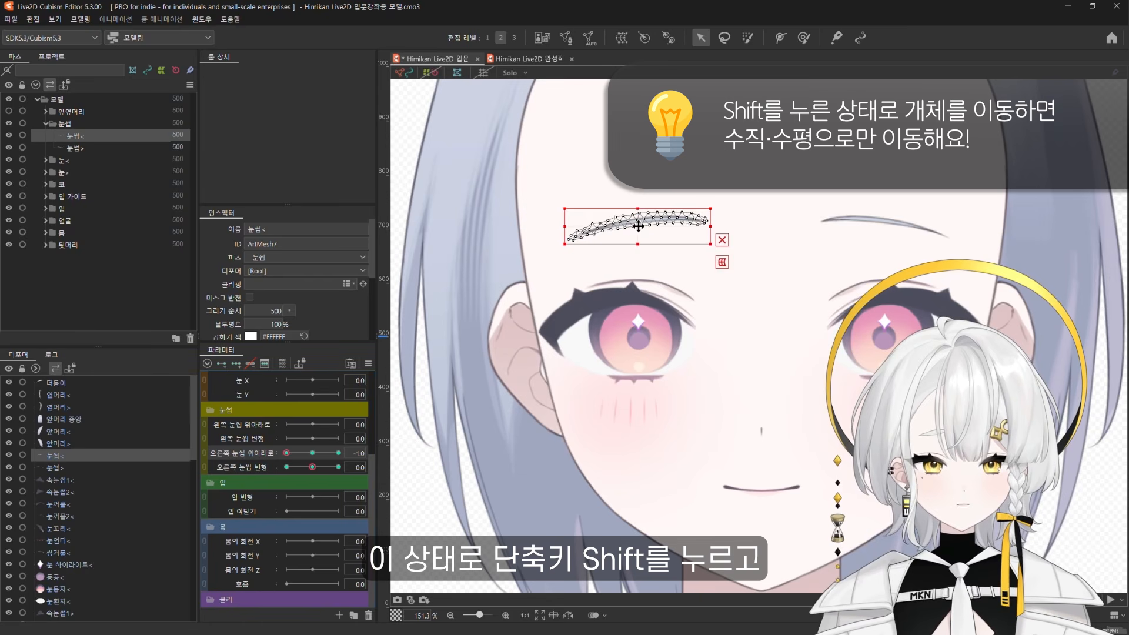
{"action": "left_click_drag", "start_coordinate": [639, 225], "coordinate": [639, 238]}
{"action": "left_click", "coordinate": [338, 453]}
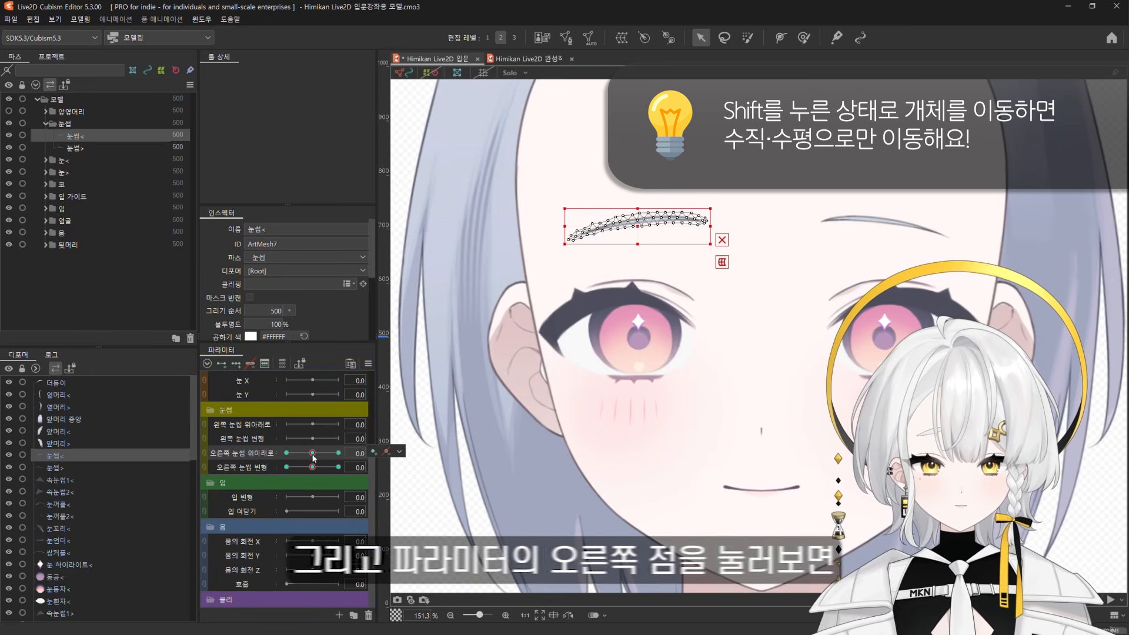
{"action": "left_click", "coordinate": [338, 453]}
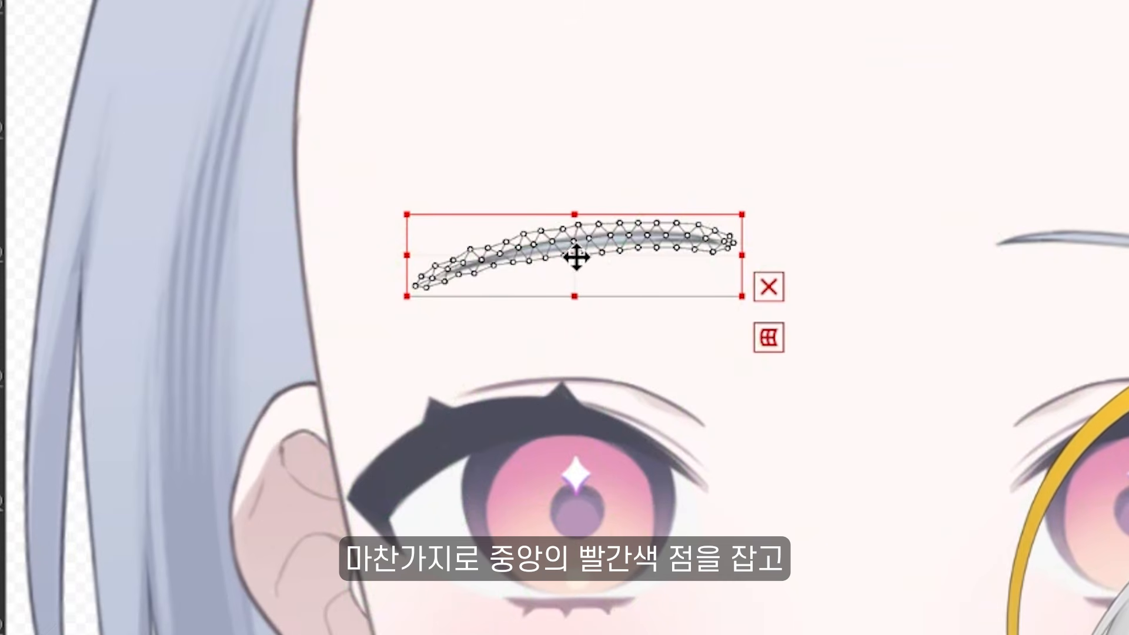
{"action": "left_click_drag", "start_coordinate": [574, 256], "coordinate": [578, 219]}
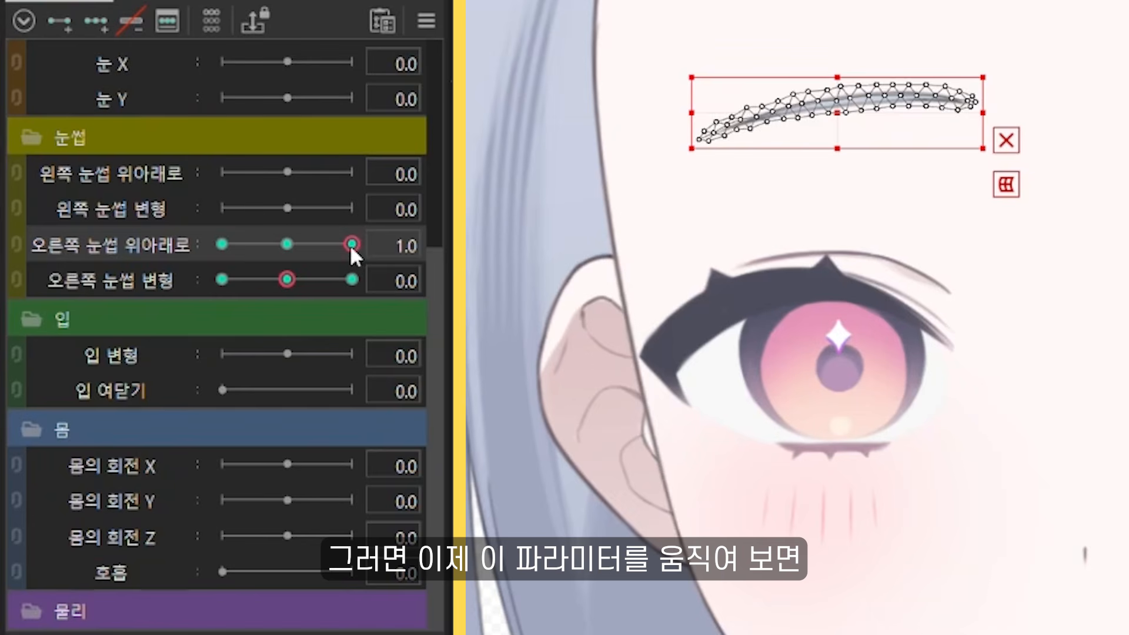
{"action": "mouse_move", "coordinate": [350, 244]}
{"action": "left_mouse_down"}
{"action": "mouse_move", "coordinate": [200, 254]}
{"action": "mouse_move", "coordinate": [322, 246]}
{"action": "mouse_move", "coordinate": [200, 237]}
{"action": "mouse_move", "coordinate": [365, 246]}
{"action": "mouse_move", "coordinate": [176, 250]}
{"action": "mouse_move", "coordinate": [370, 239]}
{"action": "left_mouse_up"}
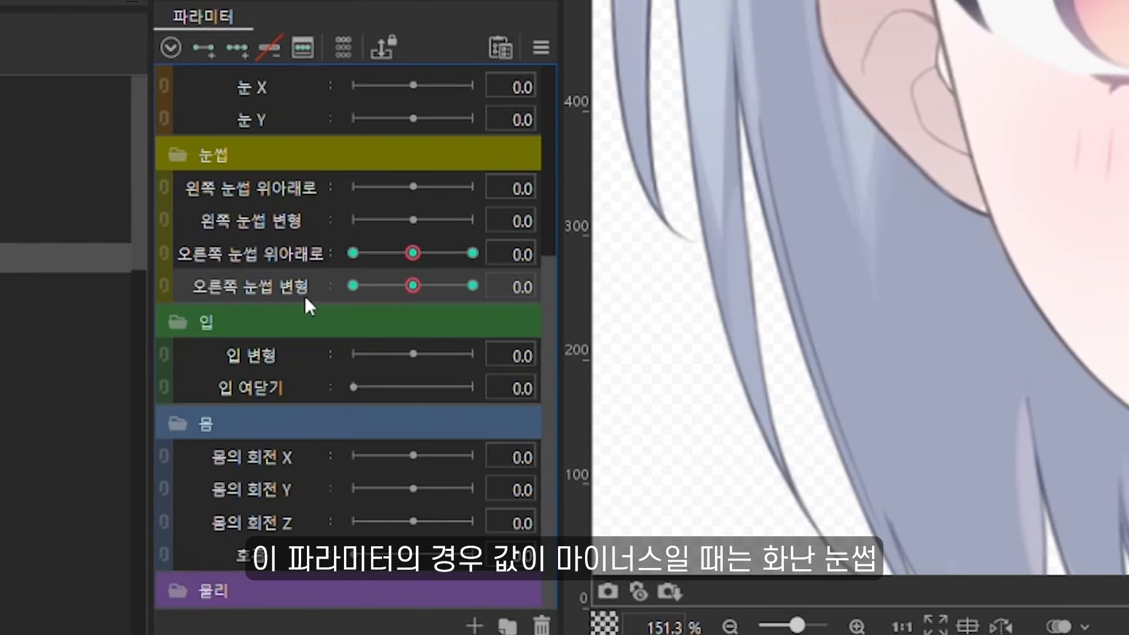
Check the -1.0 and 1.0 keys of 오른쪽 눈썹 변형 and try reshaping the eyebrow by moving single mesh vertices
{"action": "left_click", "coordinate": [356, 285]}
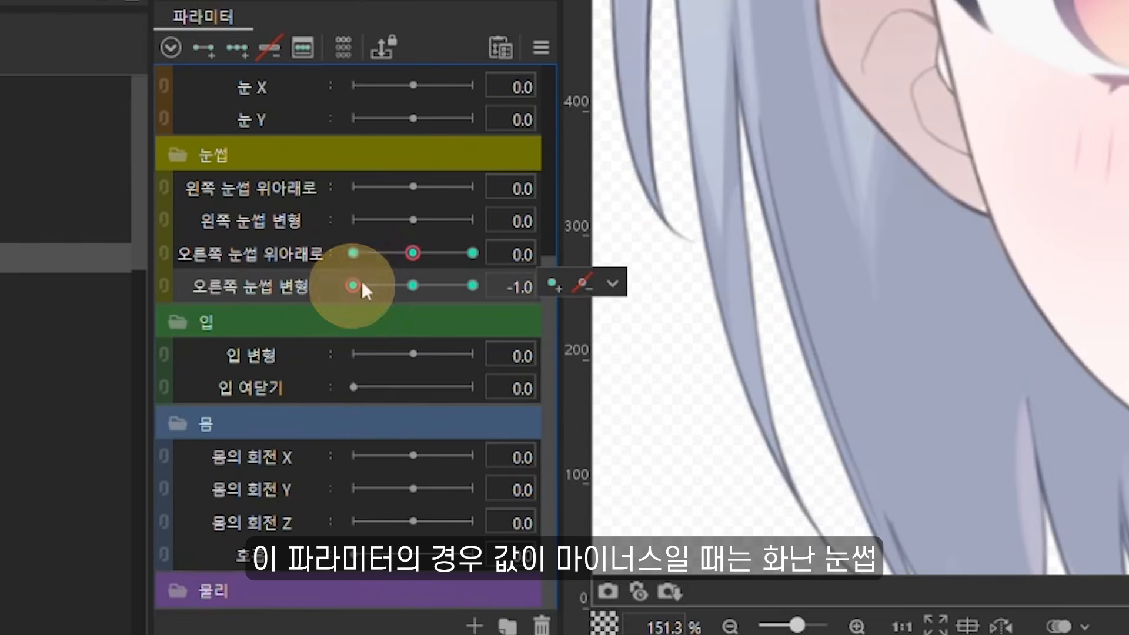
{"action": "left_click", "coordinate": [471, 285]}
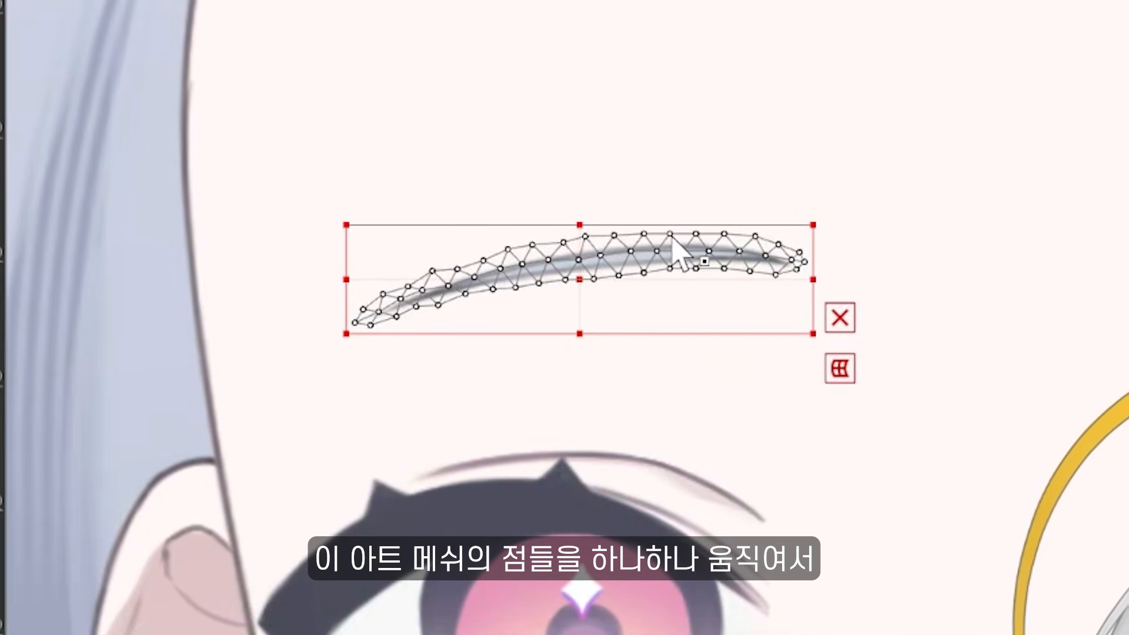
{"action": "left_click_drag", "start_coordinate": [670, 234], "coordinate": [669, 225]}
{"action": "left_click_drag", "start_coordinate": [695, 234], "coordinate": [757, 227]}
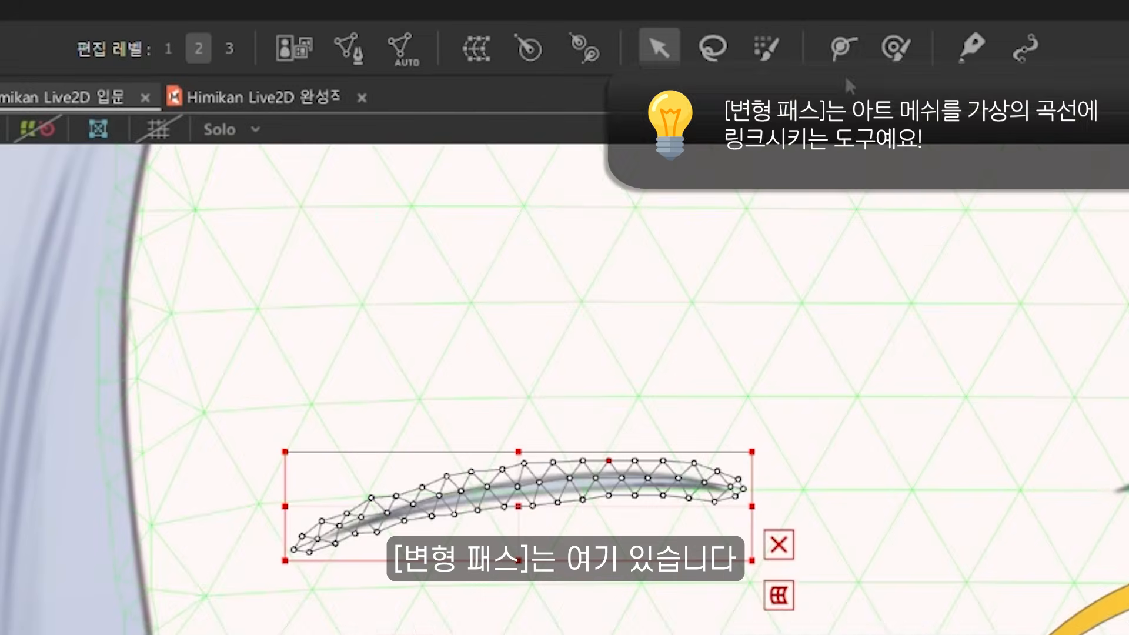
Draw a five-point deformation path along the 눈썹< mesh, adjusting its points to follow the eyebrow's curve
{"action": "left_click", "coordinate": [843, 50]}
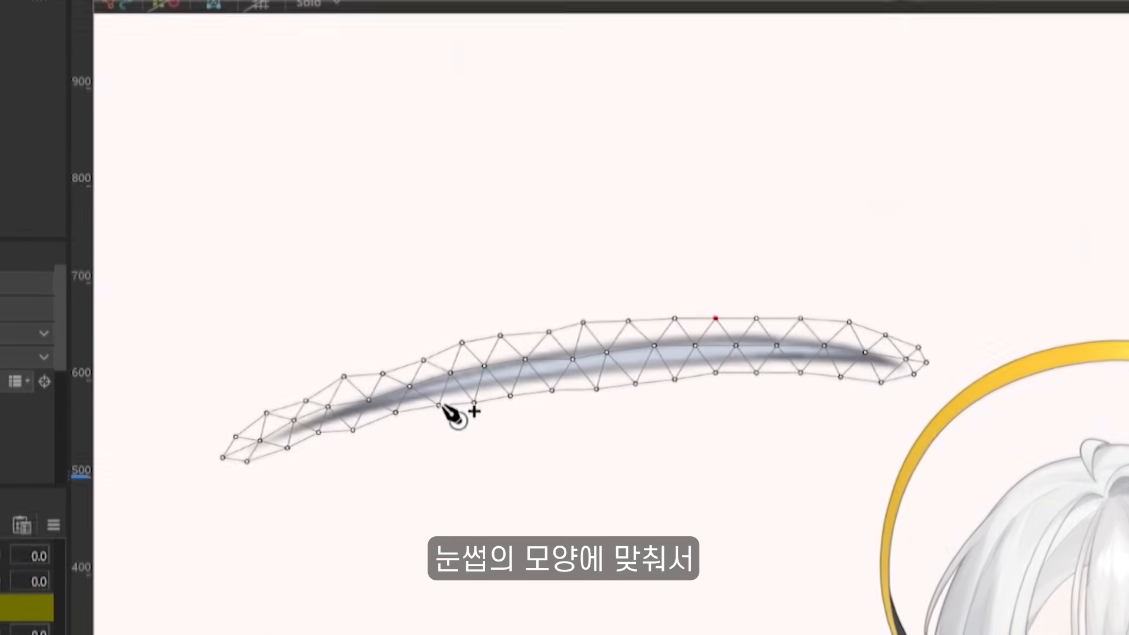
{"action": "left_click", "coordinate": [220, 454]}
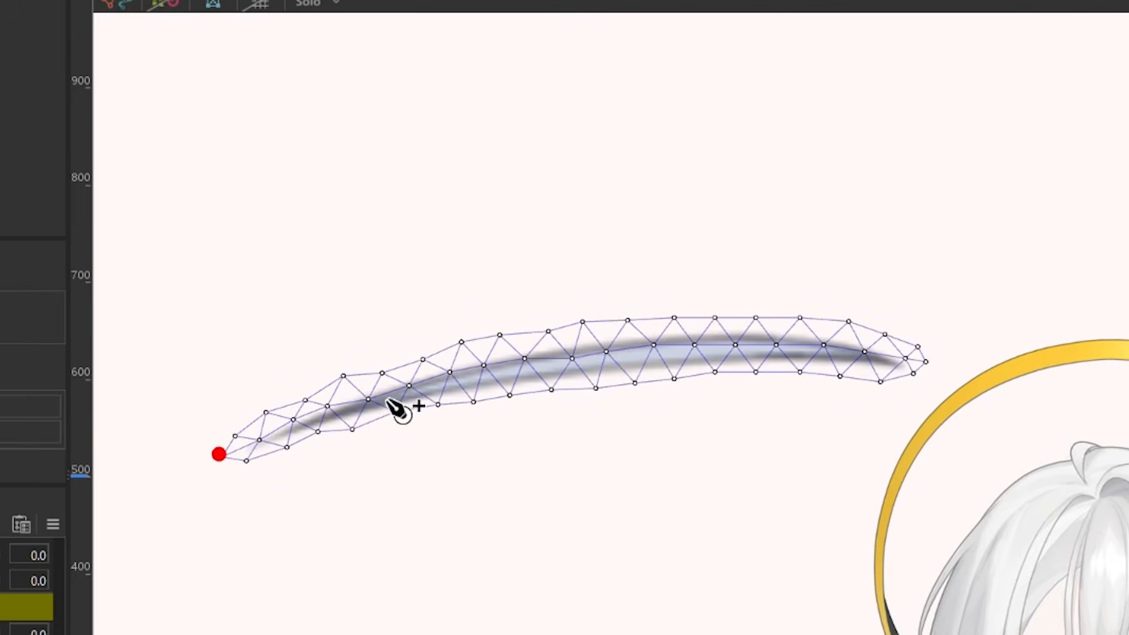
{"action": "left_click", "coordinate": [582, 356]}
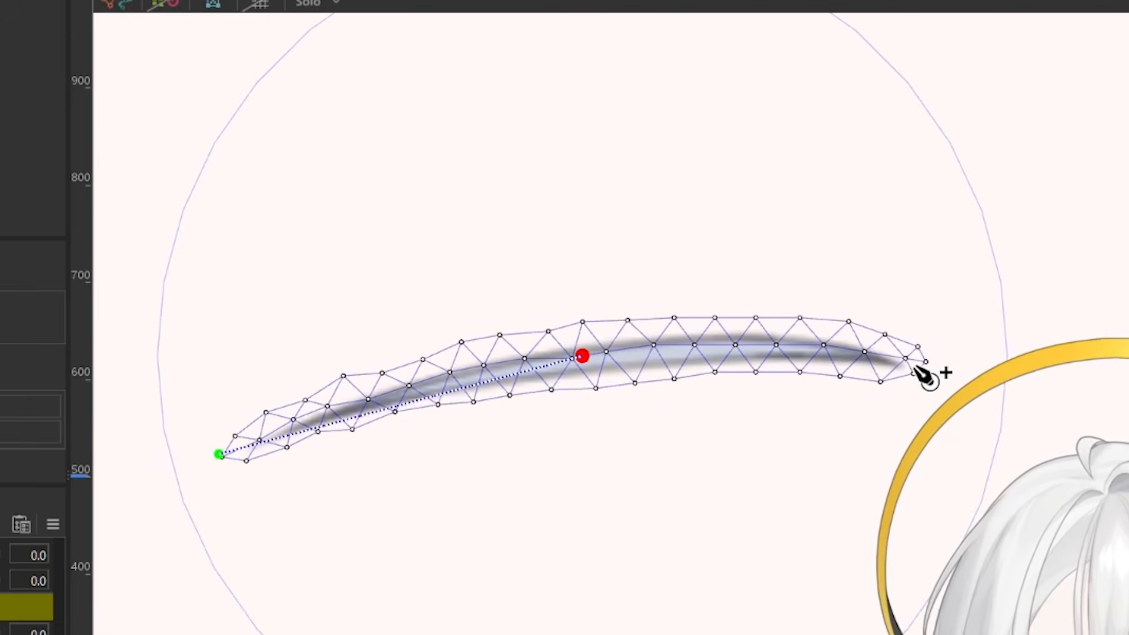
{"action": "left_click", "coordinate": [909, 364]}
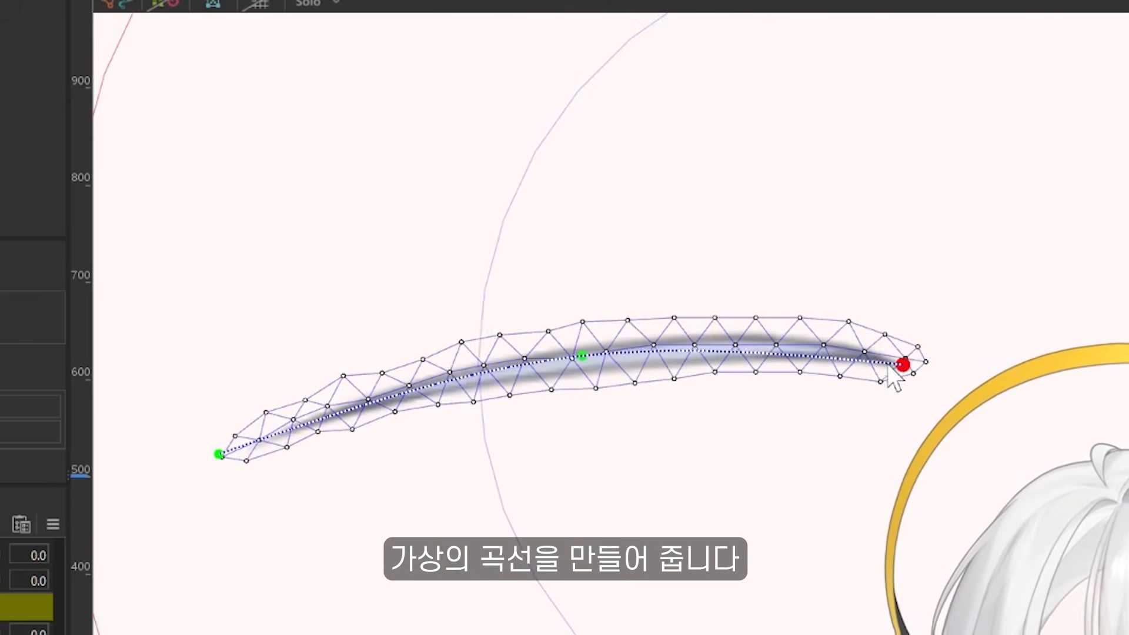
{"action": "left_click_drag", "start_coordinate": [888, 365], "coordinate": [787, 348]}
{"action": "left_click", "coordinate": [924, 367]}
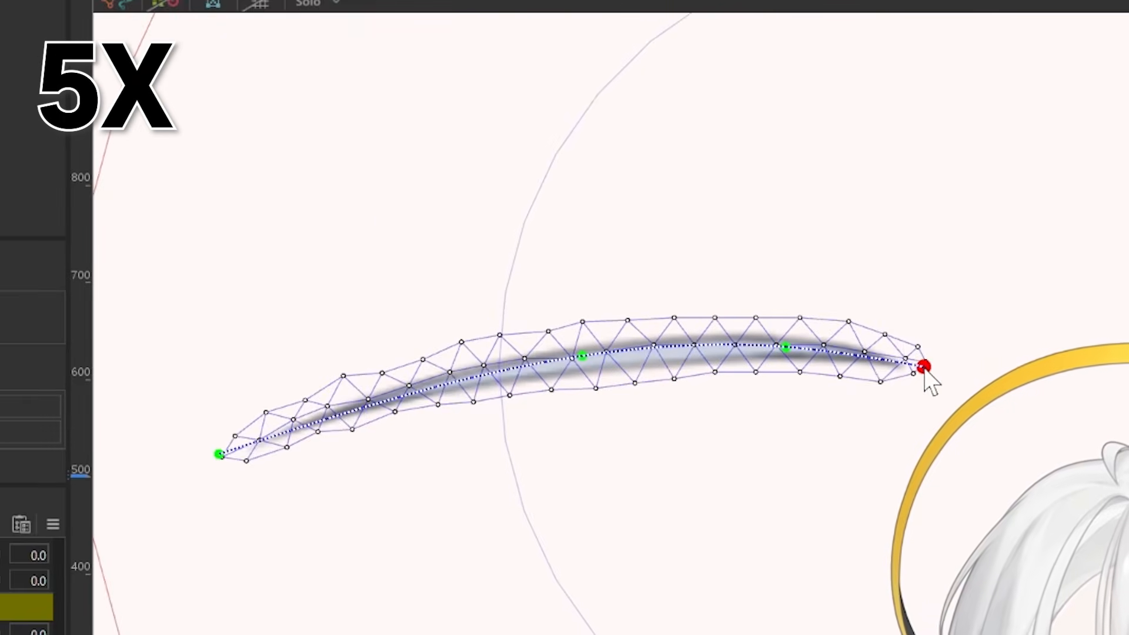
{"action": "left_click_drag", "start_coordinate": [582, 355], "coordinate": [473, 377]}
{"action": "left_click_drag", "start_coordinate": [786, 348], "coordinate": [761, 347]}
{"action": "left_click", "coordinate": [635, 354]}
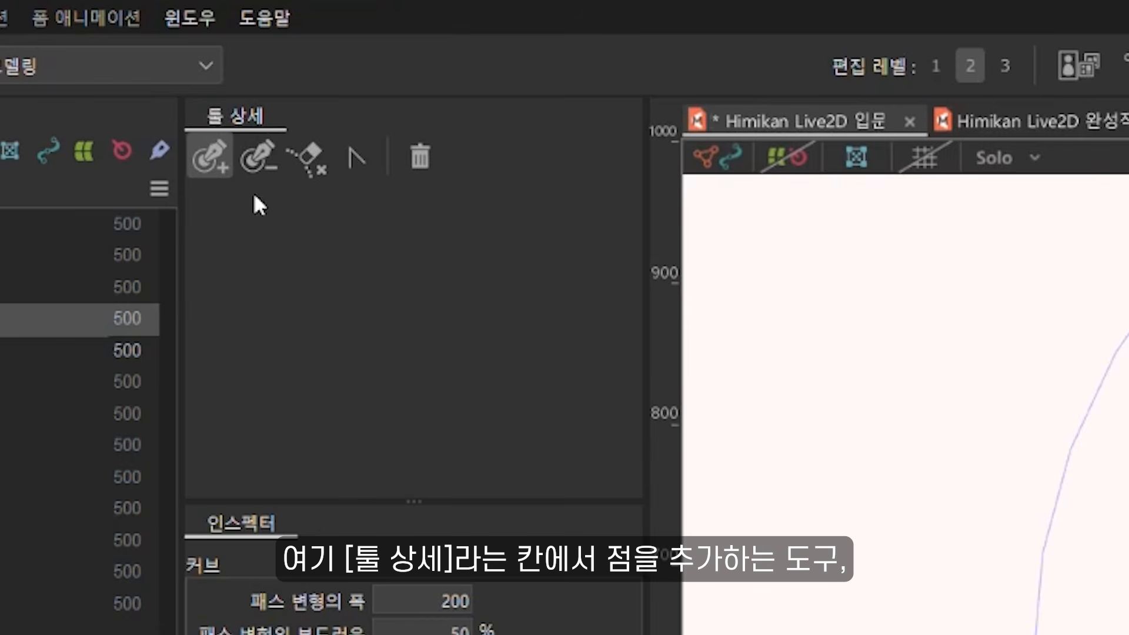
Examine the deformation path's add-point, delete-point and eraser modes, returning to add-point mode
{"action": "left_click", "coordinate": [209, 166]}
{"action": "left_click", "coordinate": [258, 161]}
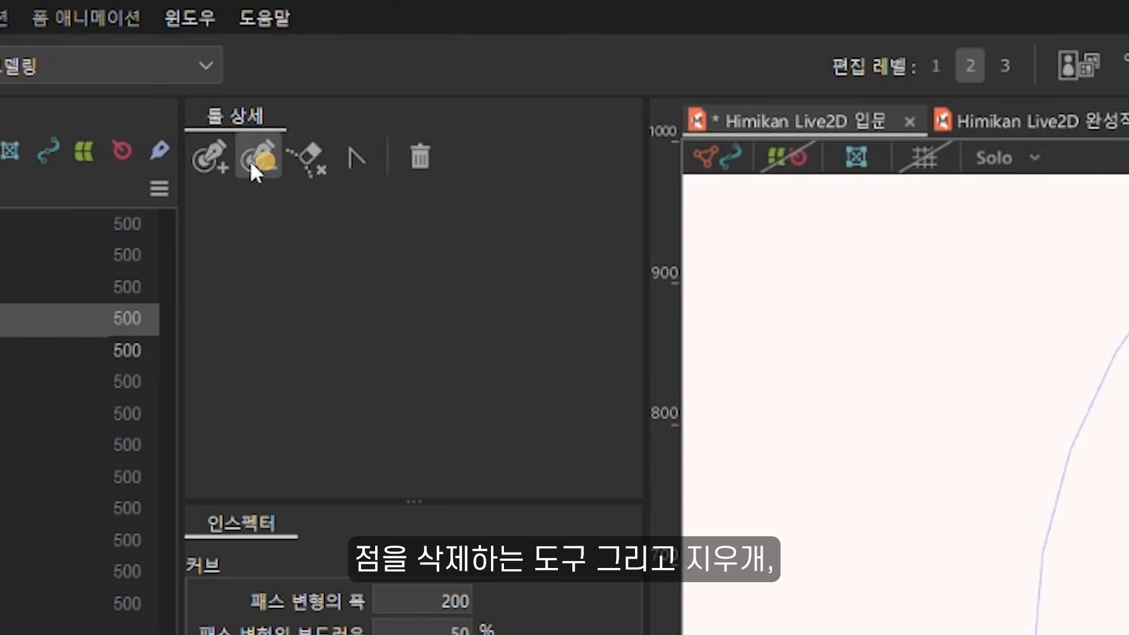
{"action": "left_click", "coordinate": [309, 156]}
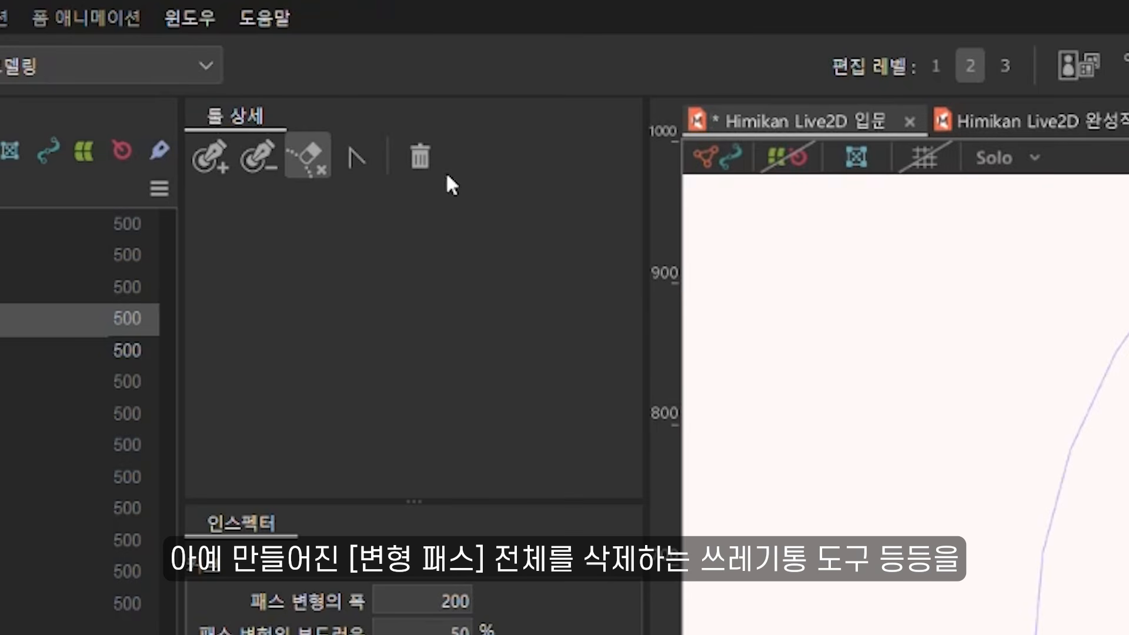
{"action": "left_click", "coordinate": [221, 161]}
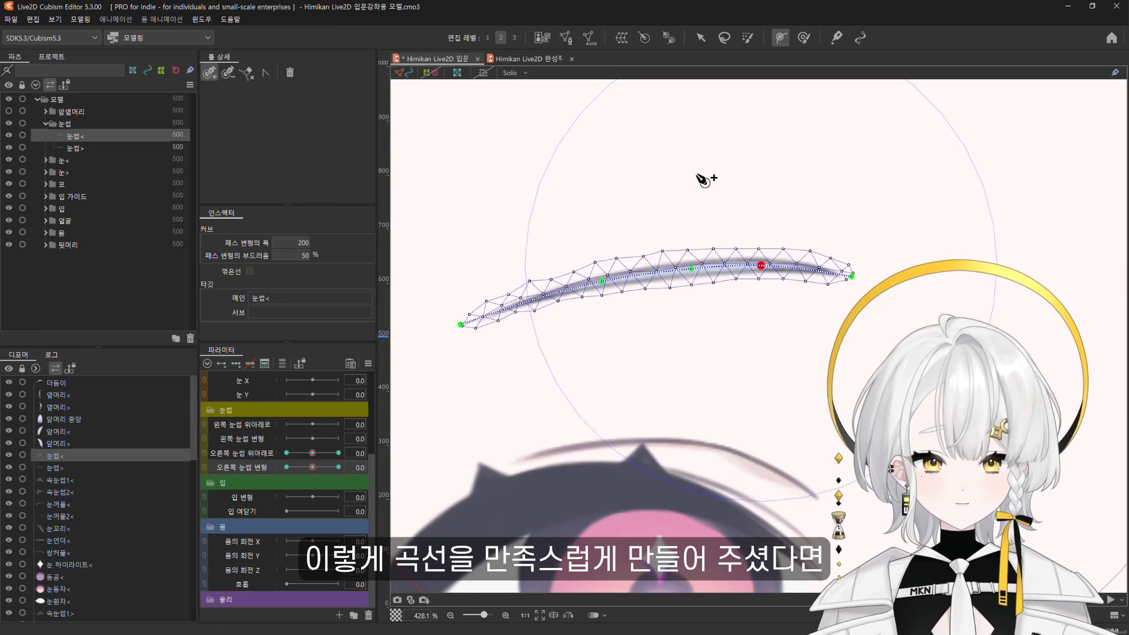
Try bending the eyebrow by moving one deformation path point down, and undo the change
{"action": "left_click", "coordinate": [700, 37]}
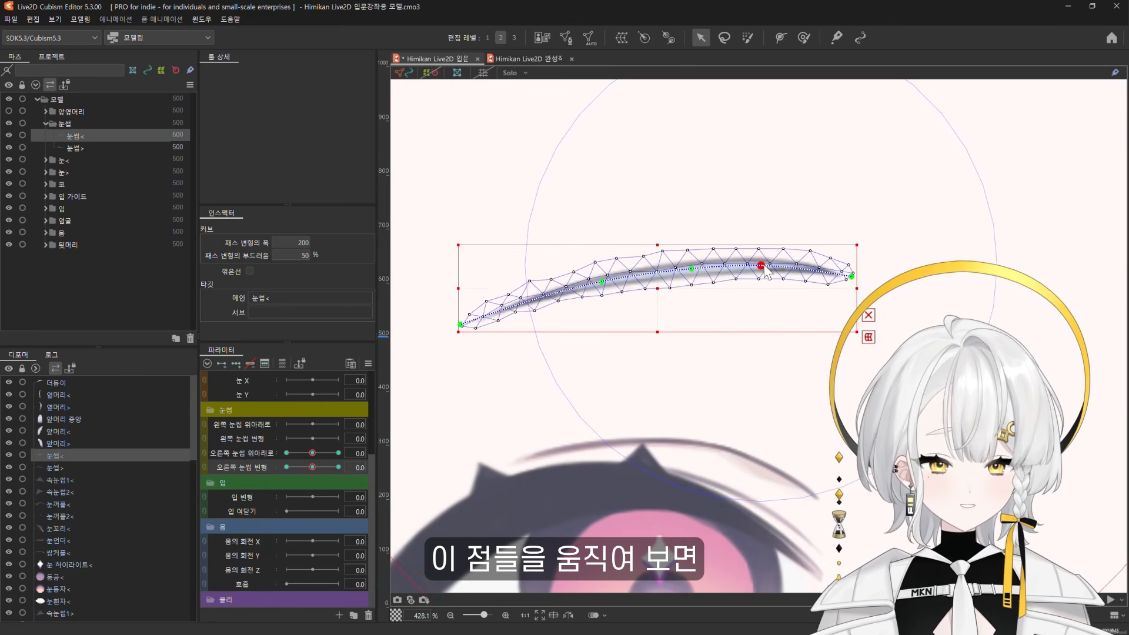
{"action": "mouse_move", "coordinate": [765, 269]}
{"action": "left_mouse_down"}
{"action": "mouse_move", "coordinate": [760, 293]}
{"action": "mouse_move", "coordinate": [760, 239]}
{"action": "mouse_move", "coordinate": [746, 295]}
{"action": "left_mouse_up"}
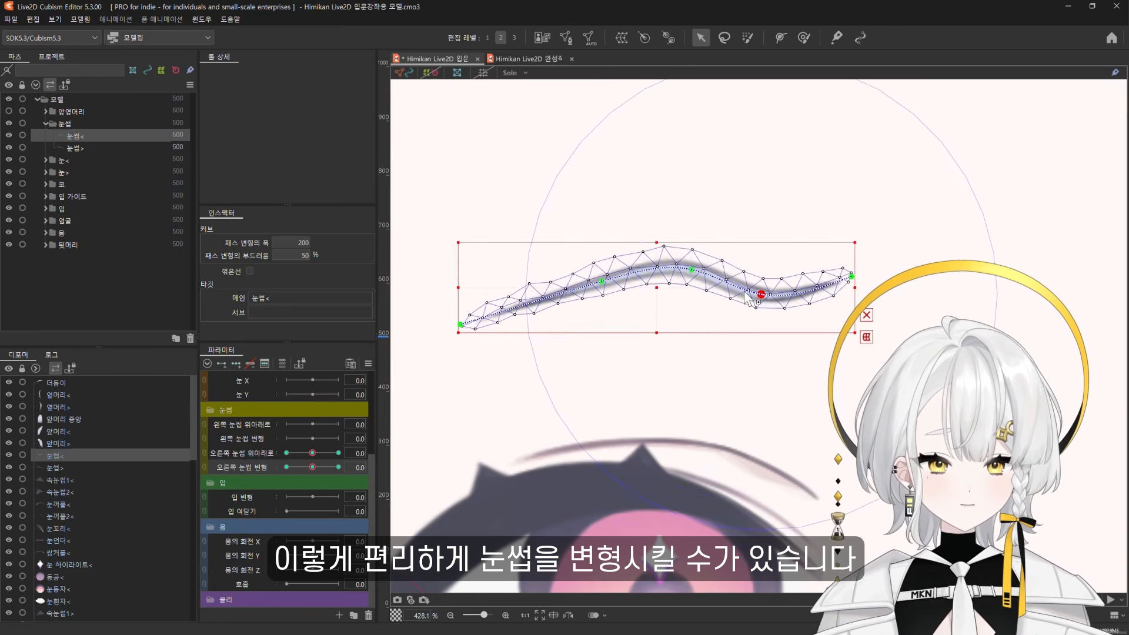
{"action": "key", "text": "ctrl+z"}
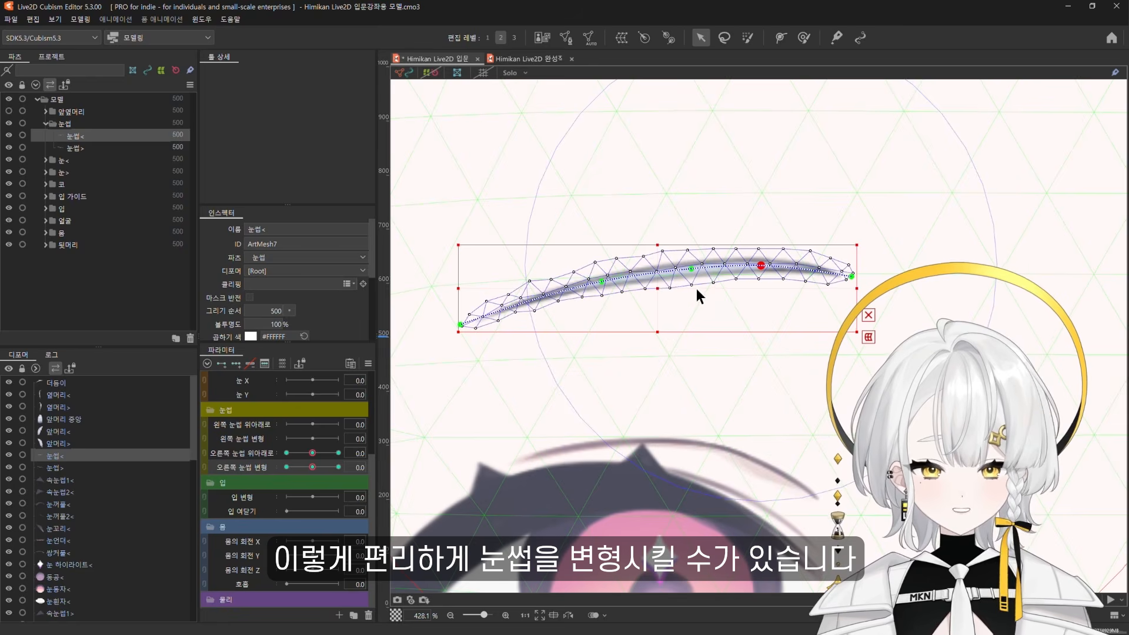
Examine the -1.0 and 1.0 keys of 오른쪽 눈썹 변형 with 오른쪽 눈썹 위아래로 at 0.0, and hide the eyebrow's bounding box
{"action": "scroll", "coordinate": [606, 344], "scroll_direction": "down", "scroll_amount": 3}
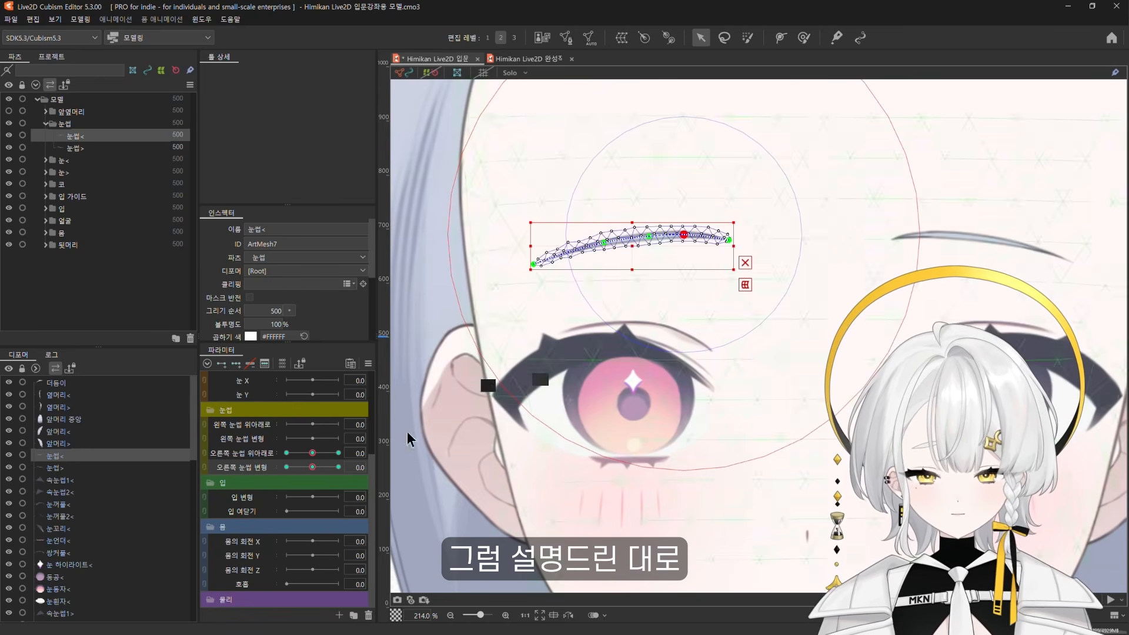
{"action": "left_click", "coordinate": [287, 467]}
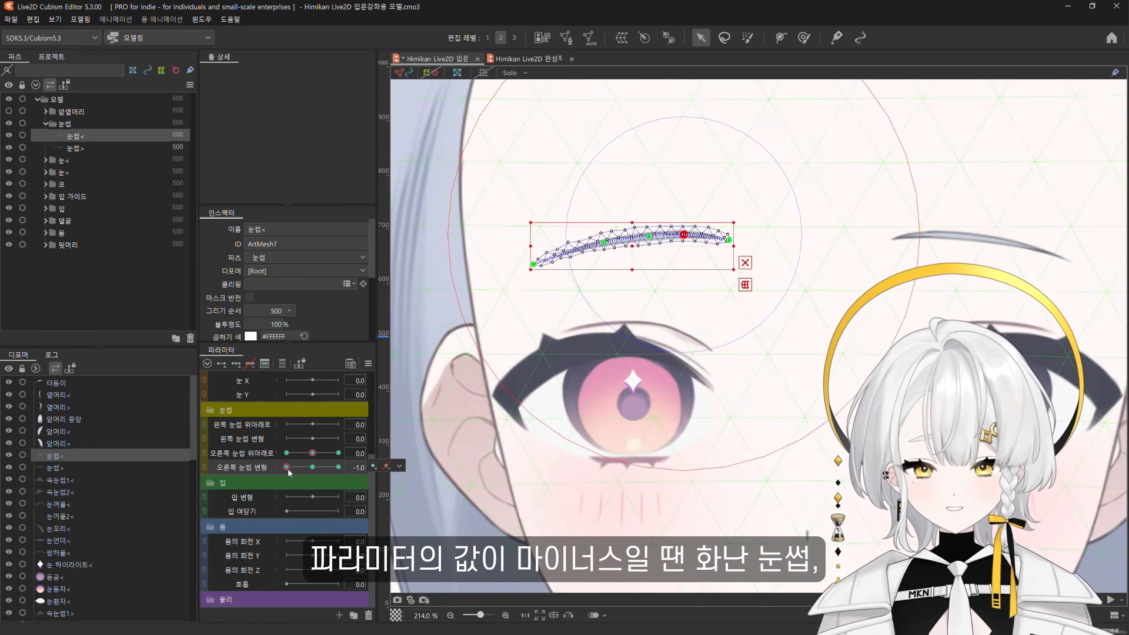
{"action": "left_click", "coordinate": [338, 468]}
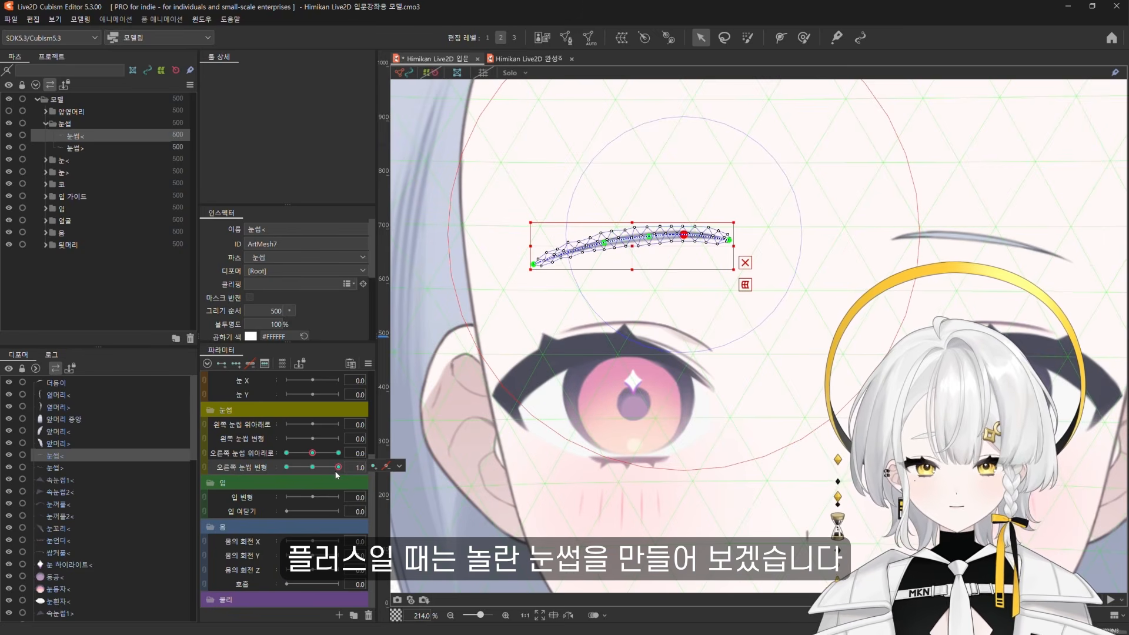
{"action": "left_click", "coordinate": [263, 456]}
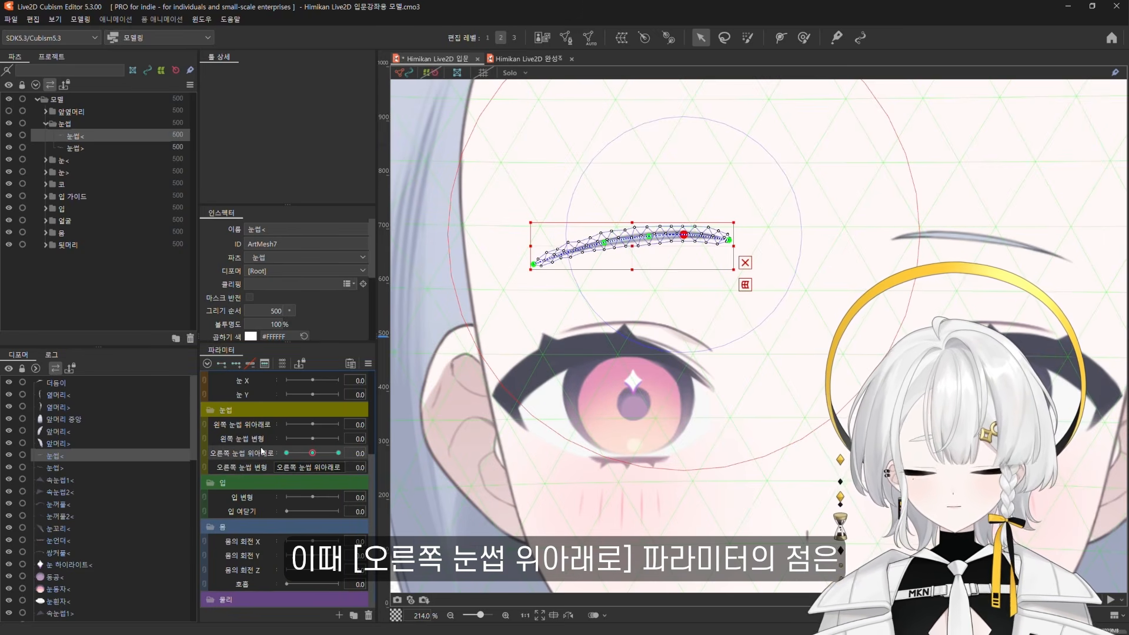
{"action": "left_click", "coordinate": [314, 457]}
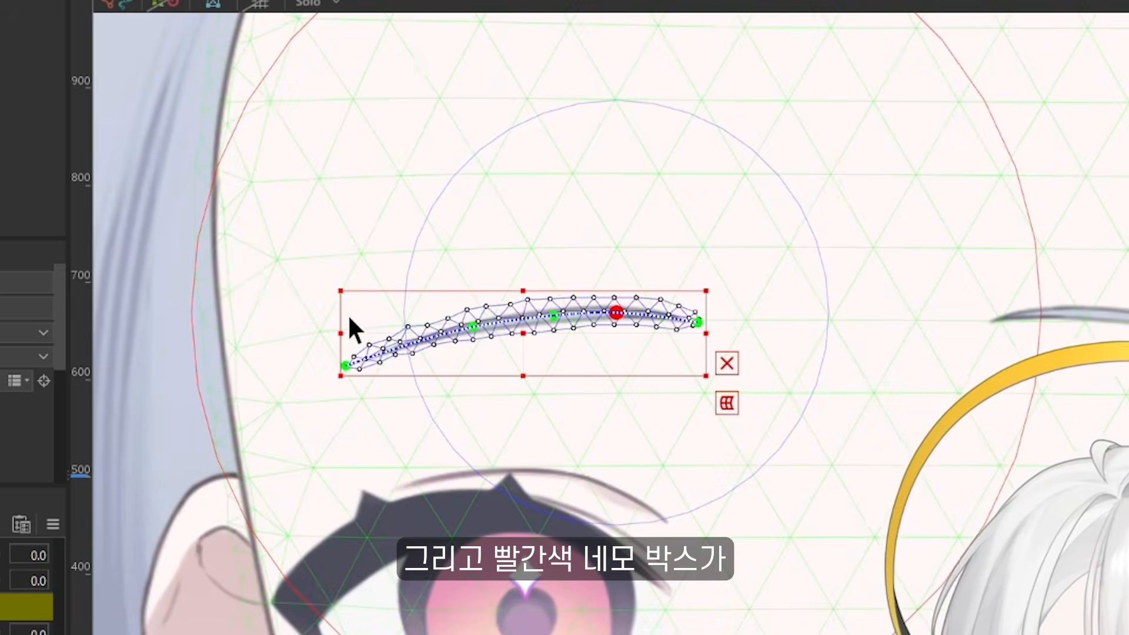
{"action": "left_click", "coordinate": [727, 363]}
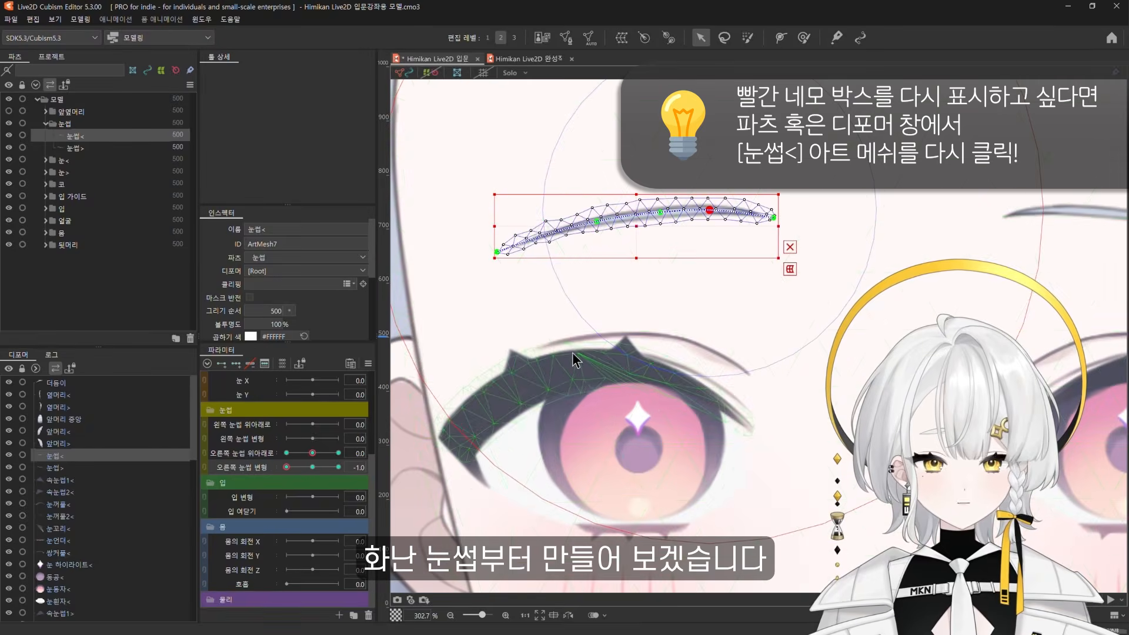
At the -1.0 key of 오른쪽 눈썹 변형, lower the eyebrow's inner path points and raise its outer end into an angry slant
{"action": "scroll", "coordinate": [611, 335], "scroll_direction": "down", "scroll_amount": 2}
{"action": "left_click_drag", "start_coordinate": [645, 248], "coordinate": [681, 268]}
{"action": "left_click_drag", "start_coordinate": [727, 252], "coordinate": [727, 274]}
{"action": "left_click_drag", "start_coordinate": [531, 276], "coordinate": [531, 245]}
{"action": "left_click", "coordinate": [647, 264]}
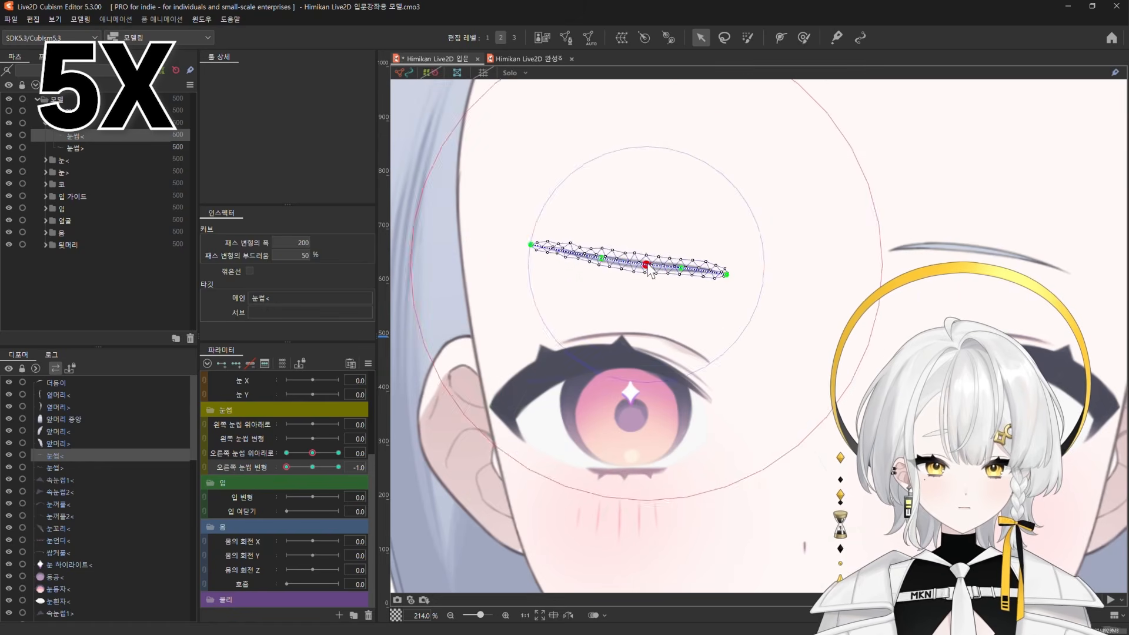
{"action": "left_click", "coordinate": [681, 268]}
{"action": "left_click", "coordinate": [499, 264]}
{"action": "scroll", "coordinate": [499, 263], "scroll_direction": "down", "scroll_amount": 2}
Refine the angry eyebrow's curve on the 눈썹< mesh through its deformation path points and preview the 오른쪽 눈썹 변형 movement
{"action": "left_click", "coordinate": [143, 138]}
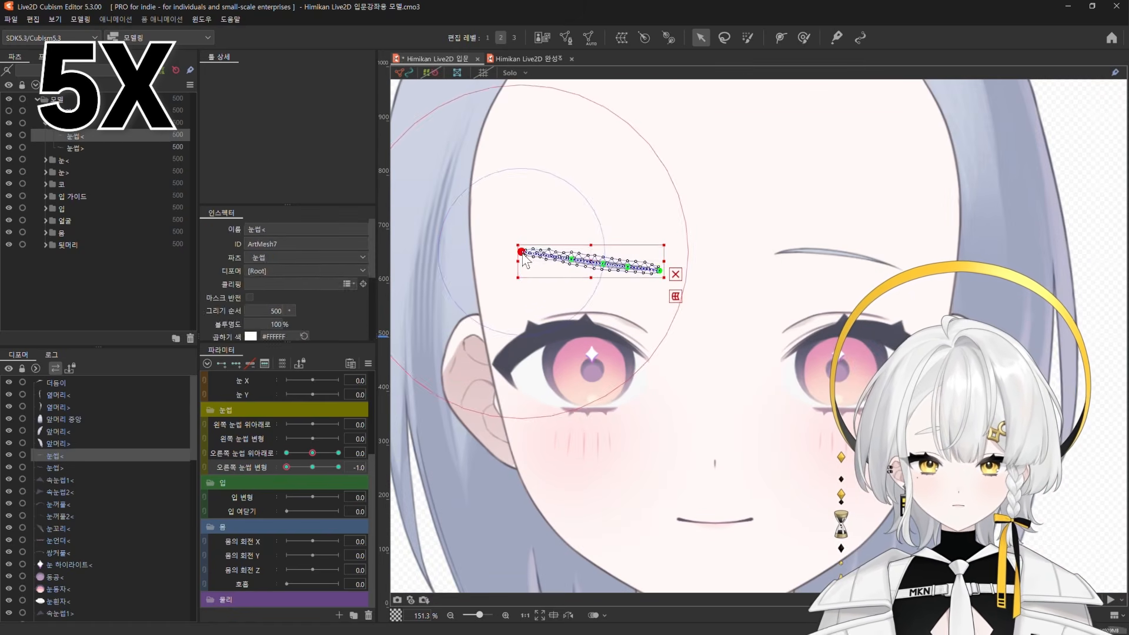
{"action": "left_click", "coordinate": [518, 223]}
{"action": "left_click", "coordinate": [556, 258]}
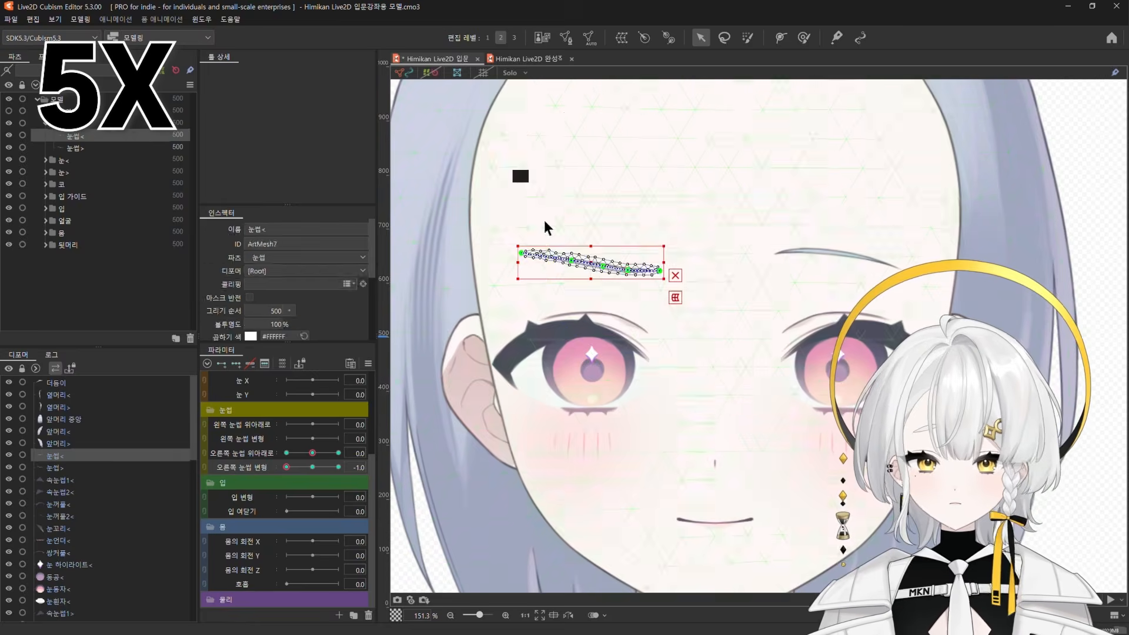
{"action": "scroll", "coordinate": [613, 262], "scroll_direction": "up", "scroll_amount": 4}
{"action": "left_click", "coordinate": [642, 275]}
{"action": "left_click", "coordinate": [594, 272]}
{"action": "left_click", "coordinate": [688, 242]}
{"action": "scroll", "coordinate": [688, 242], "scroll_direction": "down", "scroll_amount": 6}
{"action": "left_click_drag", "start_coordinate": [724, 299], "coordinate": [679, 334]}
{"action": "left_click_drag", "start_coordinate": [287, 467], "coordinate": [323, 471]}
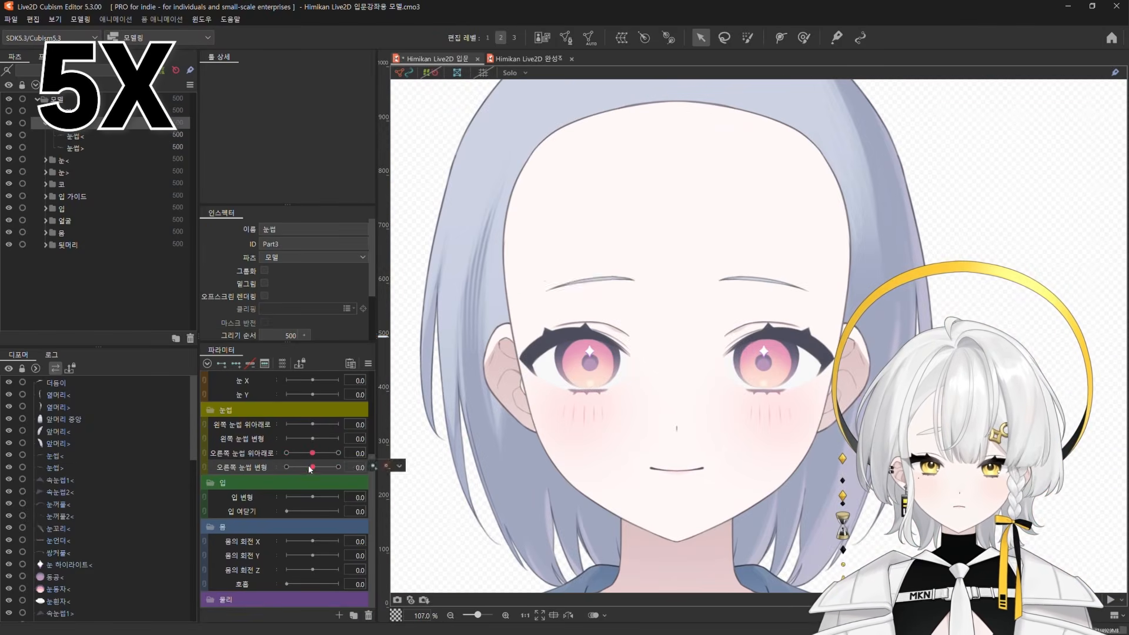
At the 1.0 key of 오른쪽 눈썹 변형, raise the middle and inner path points of 눈썹< into a surprised arch
{"action": "left_click", "coordinate": [75, 136]}
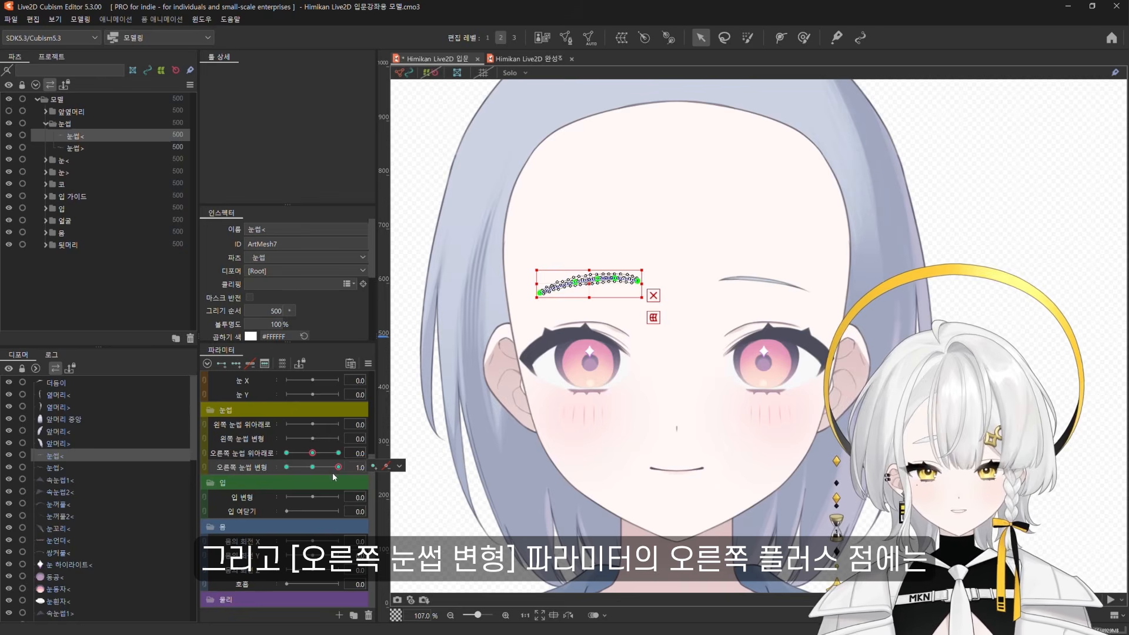
{"action": "scroll", "coordinate": [582, 283], "scroll_direction": "up", "scroll_amount": 4}
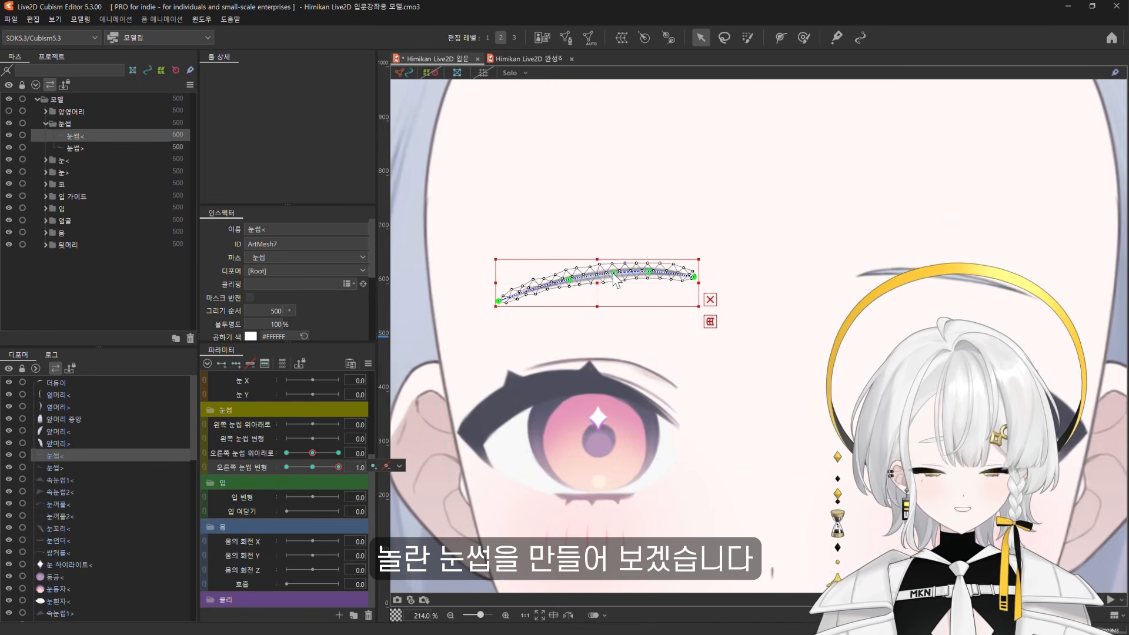
{"action": "mouse_move", "coordinate": [614, 273]}
{"action": "left_mouse_down"}
{"action": "mouse_move", "coordinate": [649, 264]}
{"action": "mouse_move", "coordinate": [614, 264]}
{"action": "left_mouse_up"}
{"action": "left_click_drag", "start_coordinate": [694, 276], "coordinate": [694, 268]}
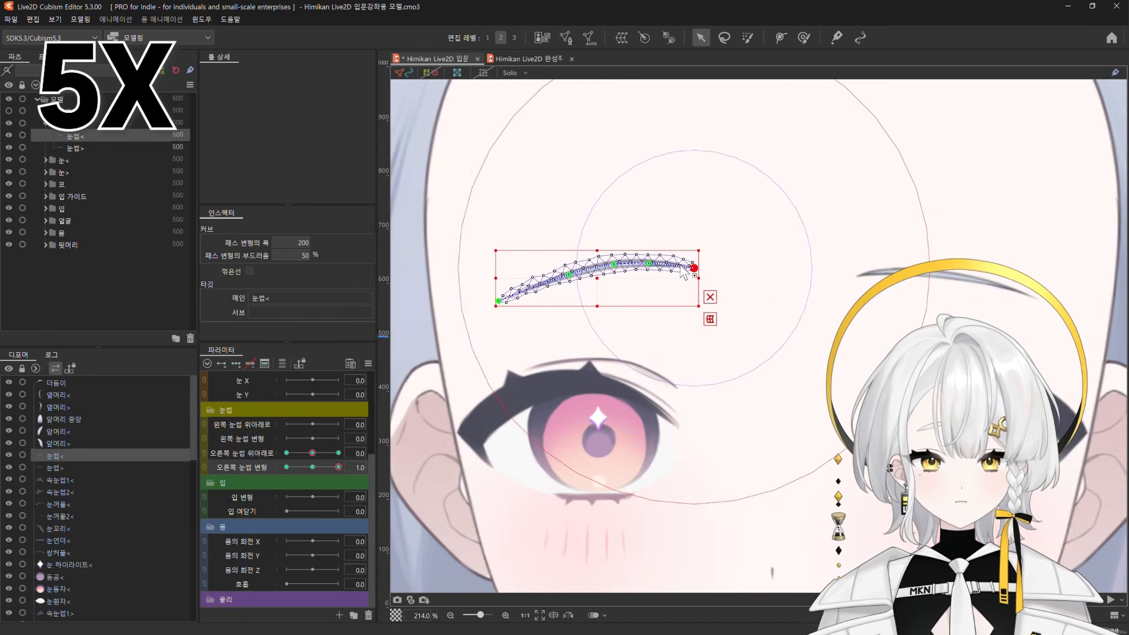
{"action": "left_click_drag", "start_coordinate": [569, 275], "coordinate": [613, 262]}
{"action": "left_click_drag", "start_coordinate": [649, 262], "coordinate": [639, 255]}
{"action": "left_click", "coordinate": [597, 222]}
{"action": "scroll", "coordinate": [601, 220], "scroll_direction": "down", "scroll_amount": 4}
{"action": "scroll", "coordinate": [611, 224], "scroll_direction": "up", "scroll_amount": 4}
{"action": "left_click", "coordinate": [581, 266]}
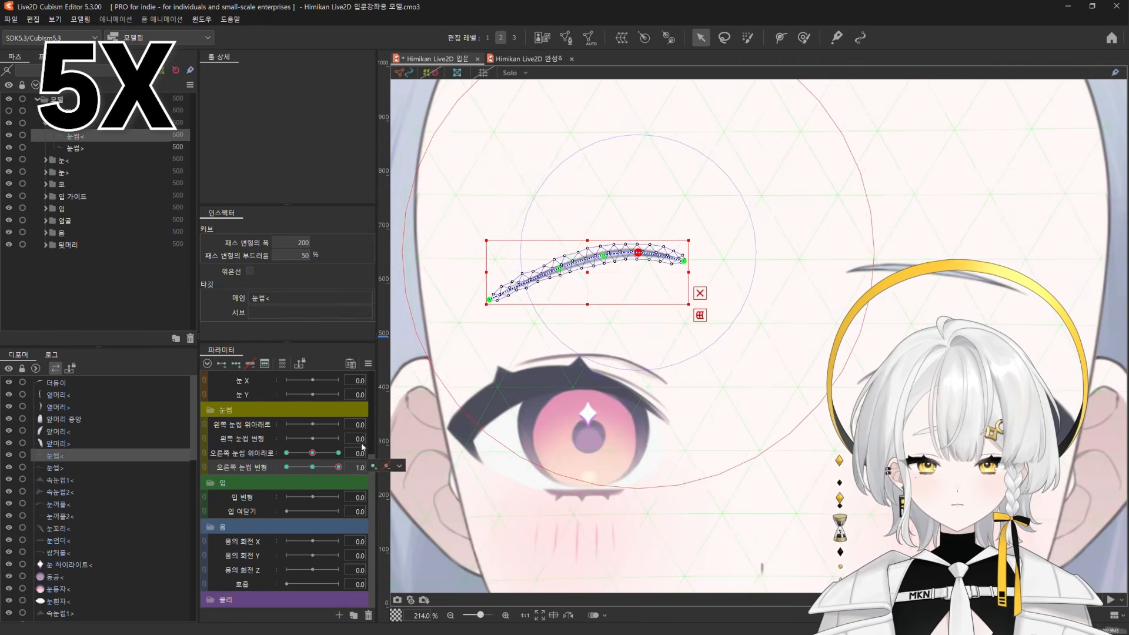
Preview the eyebrow across the full range of 오른쪽 눈썹 변형 and return the parameter to 0.0
{"action": "left_click_drag", "start_coordinate": [338, 467], "coordinate": [269, 470]}
{"action": "mouse_move", "coordinate": [333, 473]}
{"action": "left_mouse_down"}
{"action": "mouse_move", "coordinate": [273, 470]}
{"action": "mouse_move", "coordinate": [339, 469]}
{"action": "left_mouse_up"}
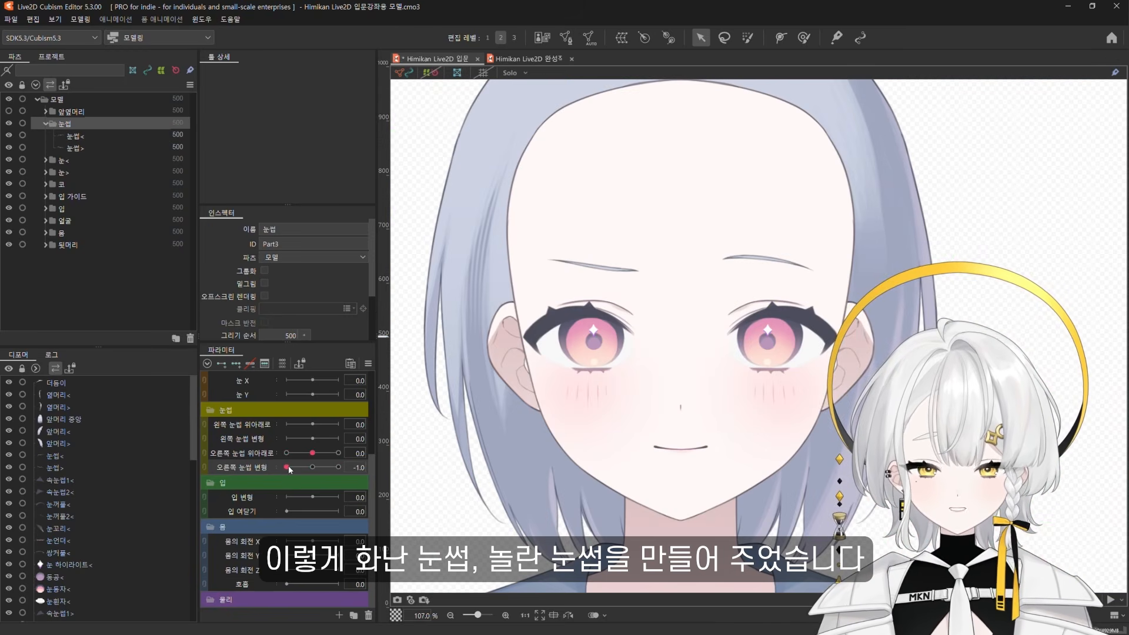
{"action": "left_click_drag", "start_coordinate": [289, 469], "coordinate": [338, 473]}
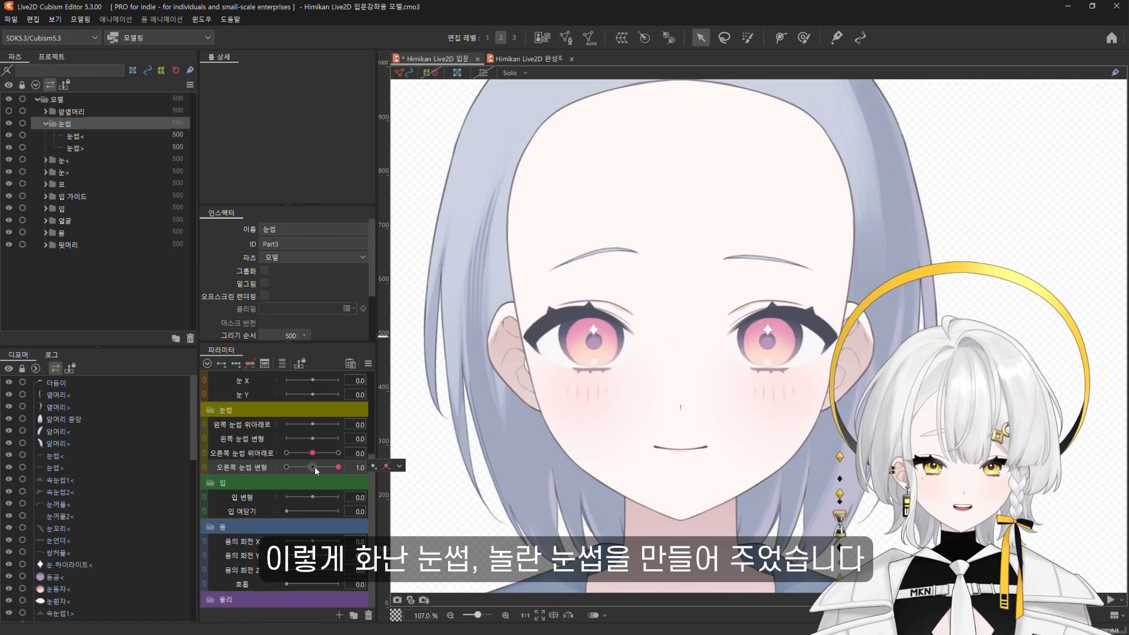
{"action": "left_click", "coordinate": [313, 468]}
Select the 눈썹< mesh and combine the 오른쪽 눈썹 위아래로 and 오른쪽 눈썹 변형 parameters into one grid
{"action": "left_click", "coordinate": [97, 138]}
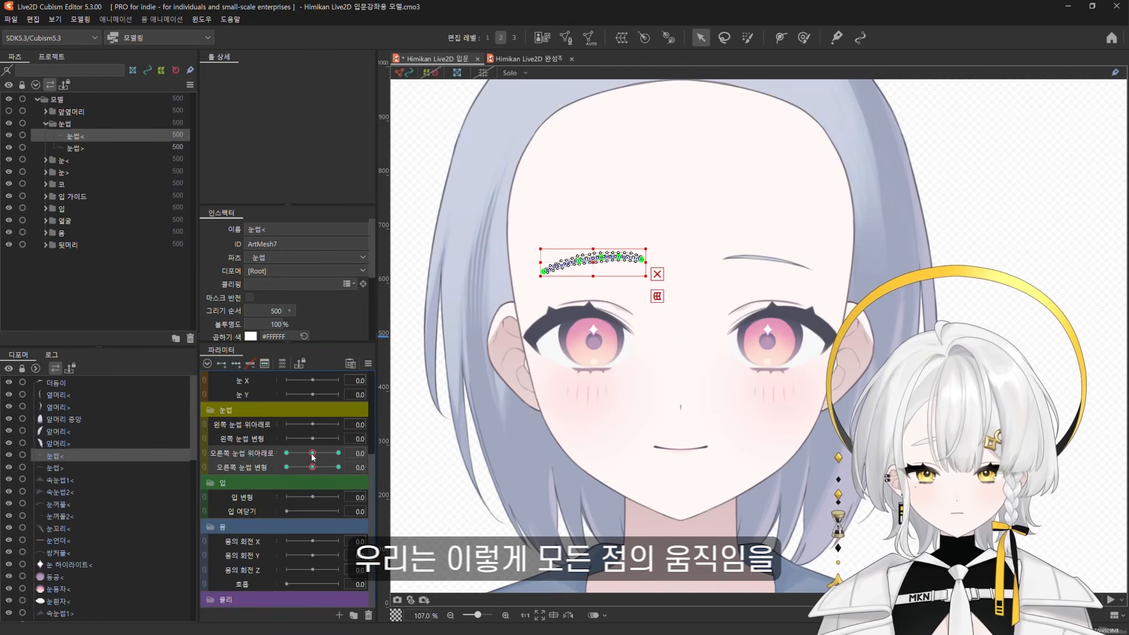
{"action": "left_click_drag", "start_coordinate": [352, 455], "coordinate": [285, 469]}
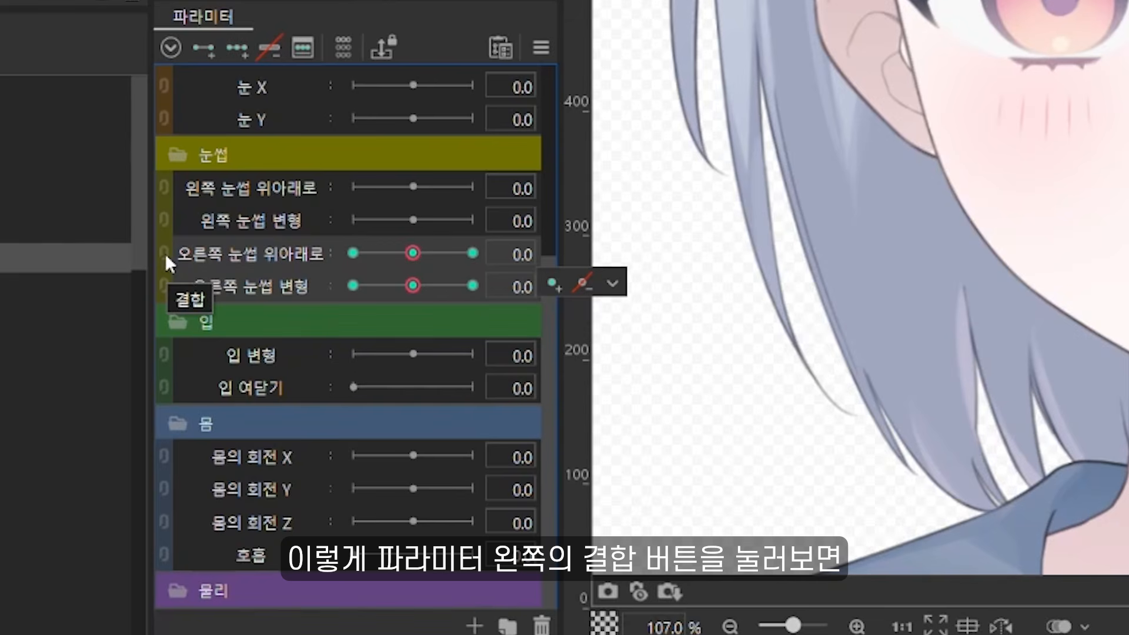
{"action": "left_click", "coordinate": [165, 257]}
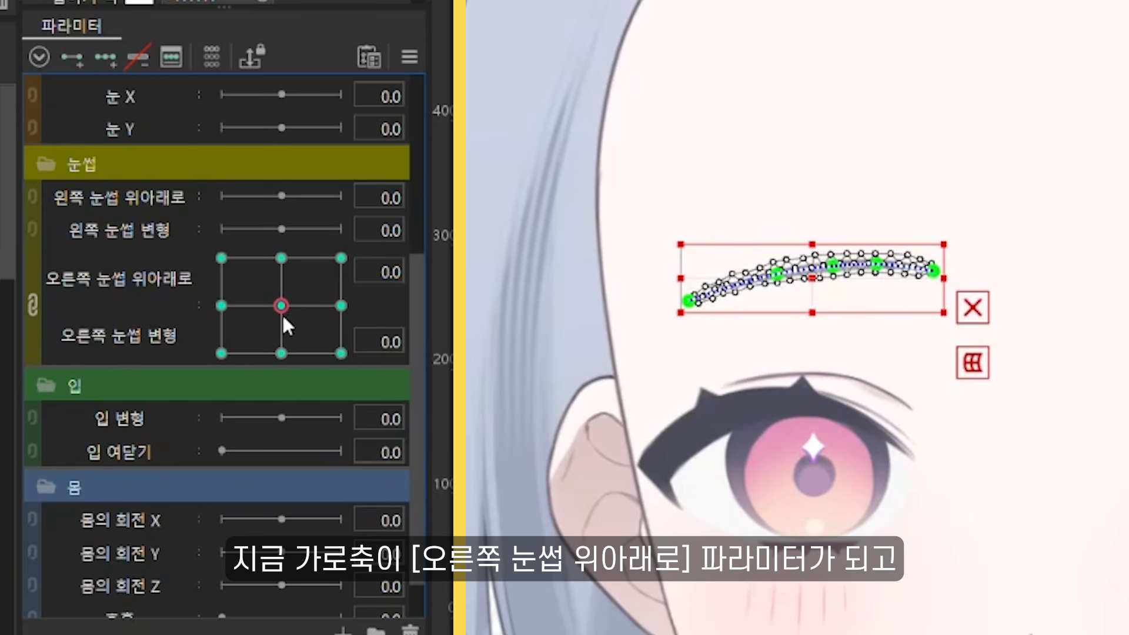
Check the eyebrow at the middle keys of the combined grid's horizontal and vertical axes
{"action": "mouse_move", "coordinate": [283, 307]}
{"action": "left_mouse_down"}
{"action": "mouse_move", "coordinate": [221, 306]}
{"action": "mouse_move", "coordinate": [318, 299]}
{"action": "mouse_move", "coordinate": [289, 307]}
{"action": "mouse_move", "coordinate": [287, 293]}
{"action": "mouse_move", "coordinate": [281, 351]}
{"action": "mouse_move", "coordinate": [280, 248]}
{"action": "mouse_move", "coordinate": [280, 365]}
{"action": "mouse_move", "coordinate": [284, 291]}
{"action": "mouse_move", "coordinate": [284, 308]}
{"action": "left_mouse_up"}
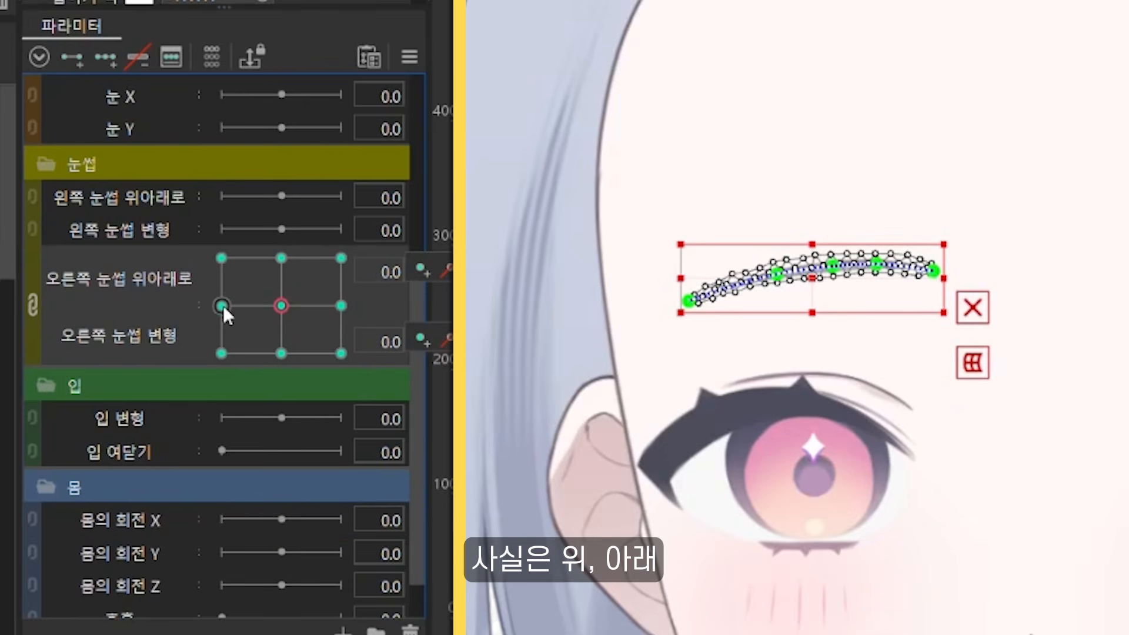
{"action": "left_click", "coordinate": [341, 305]}
{"action": "left_click", "coordinate": [221, 305]}
{"action": "left_click", "coordinate": [281, 305]}
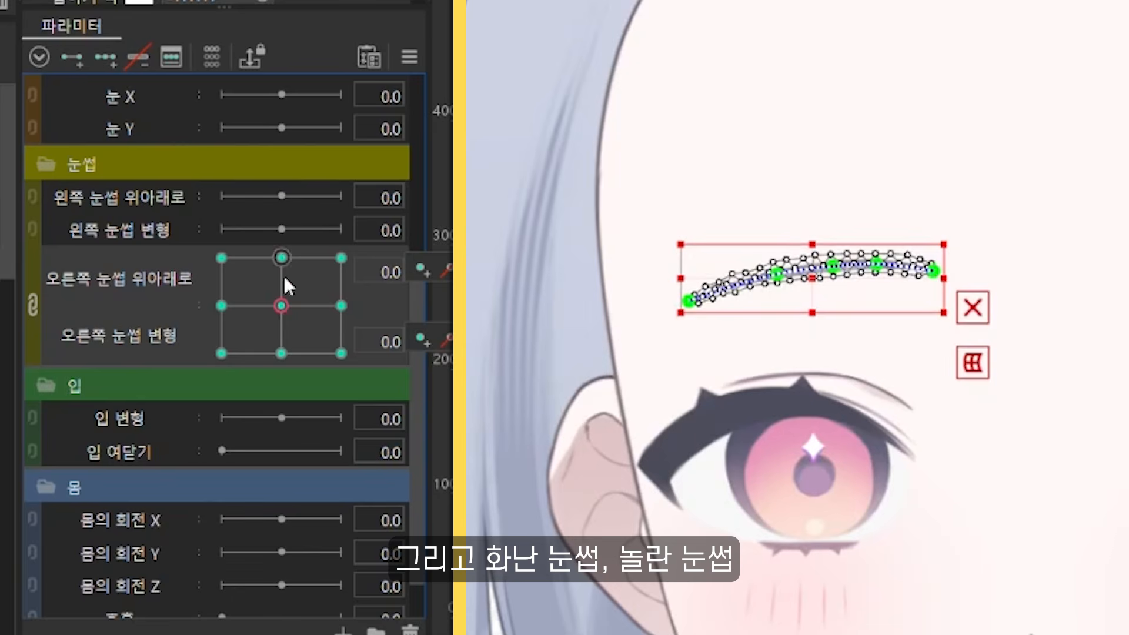
{"action": "left_click", "coordinate": [281, 352]}
{"action": "left_click", "coordinate": [281, 305]}
{"action": "left_click", "coordinate": [281, 258]}
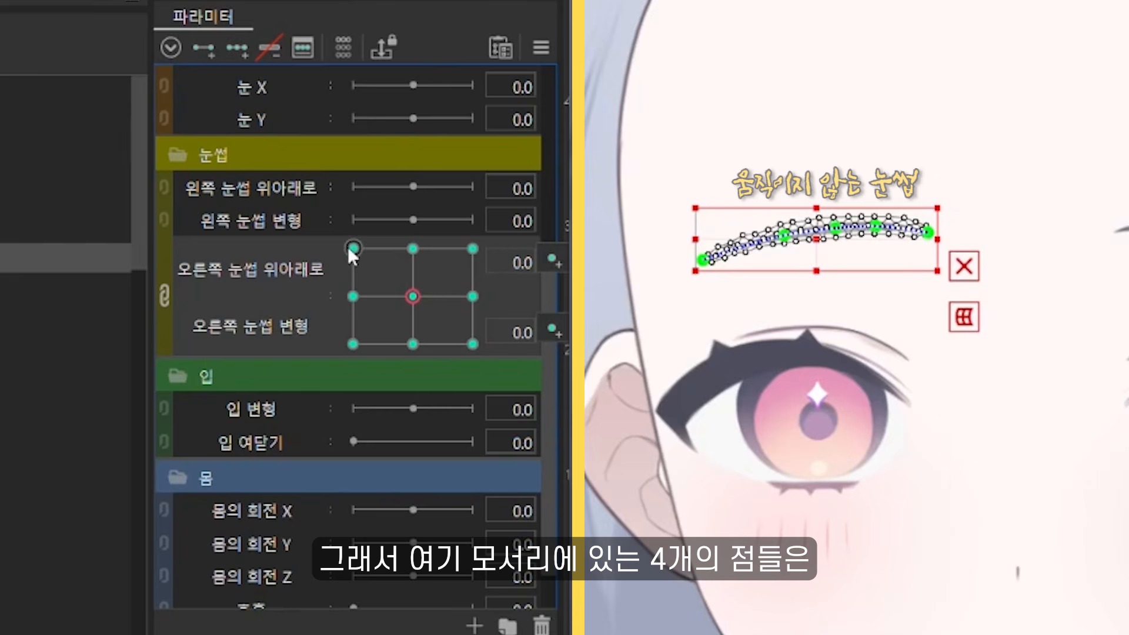
Check the eyebrow at the four corner keys of the combined grid and return both parameters to 0.0
{"action": "left_click", "coordinate": [353, 249]}
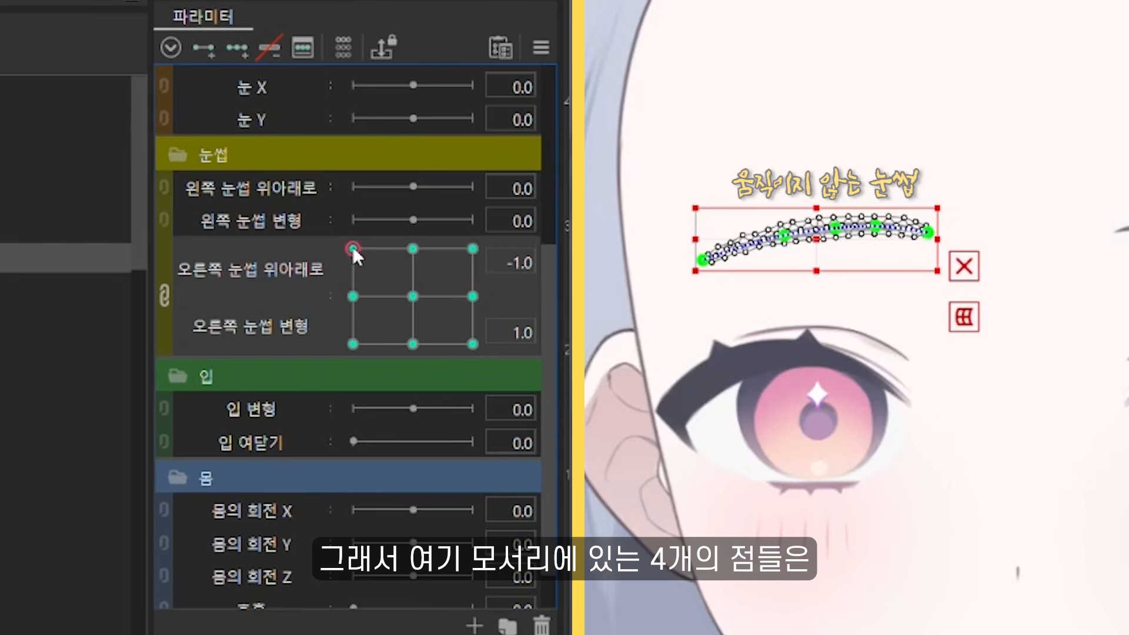
{"action": "left_click", "coordinate": [473, 248]}
{"action": "left_click", "coordinate": [472, 344]}
{"action": "left_click", "coordinate": [357, 344]}
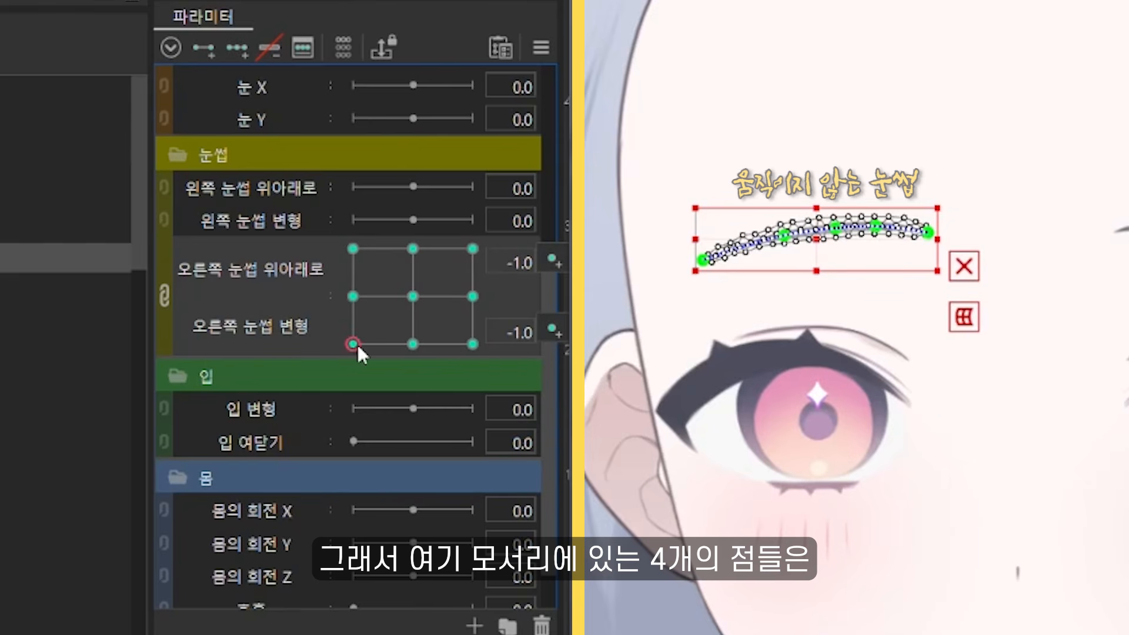
{"action": "left_click", "coordinate": [411, 296]}
{"action": "left_click", "coordinate": [353, 249]}
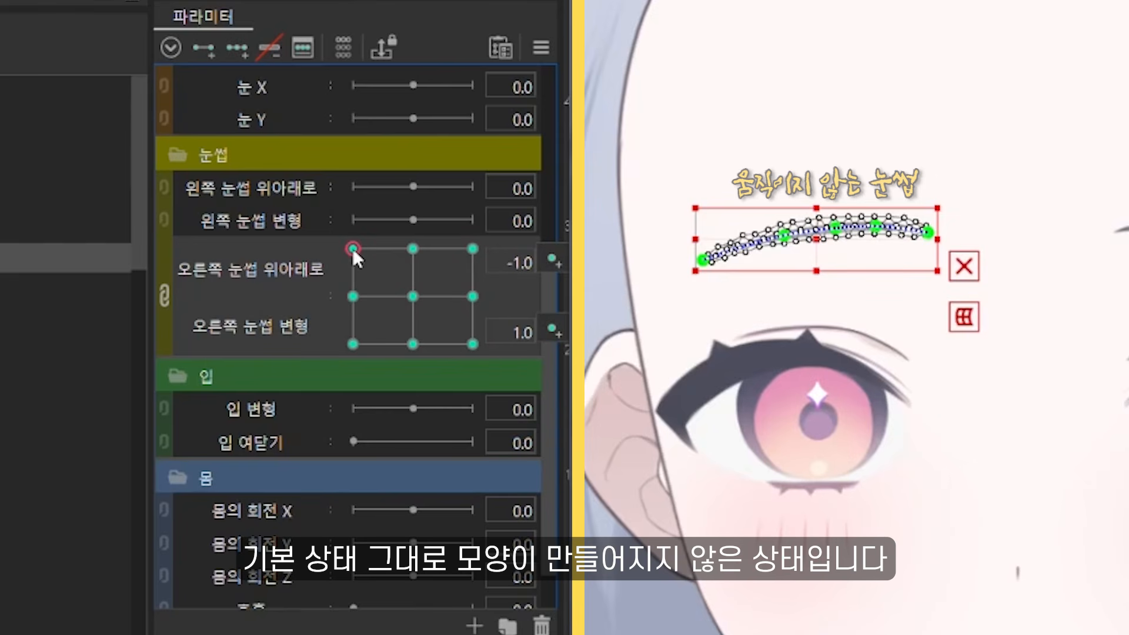
{"action": "left_click", "coordinate": [472, 248]}
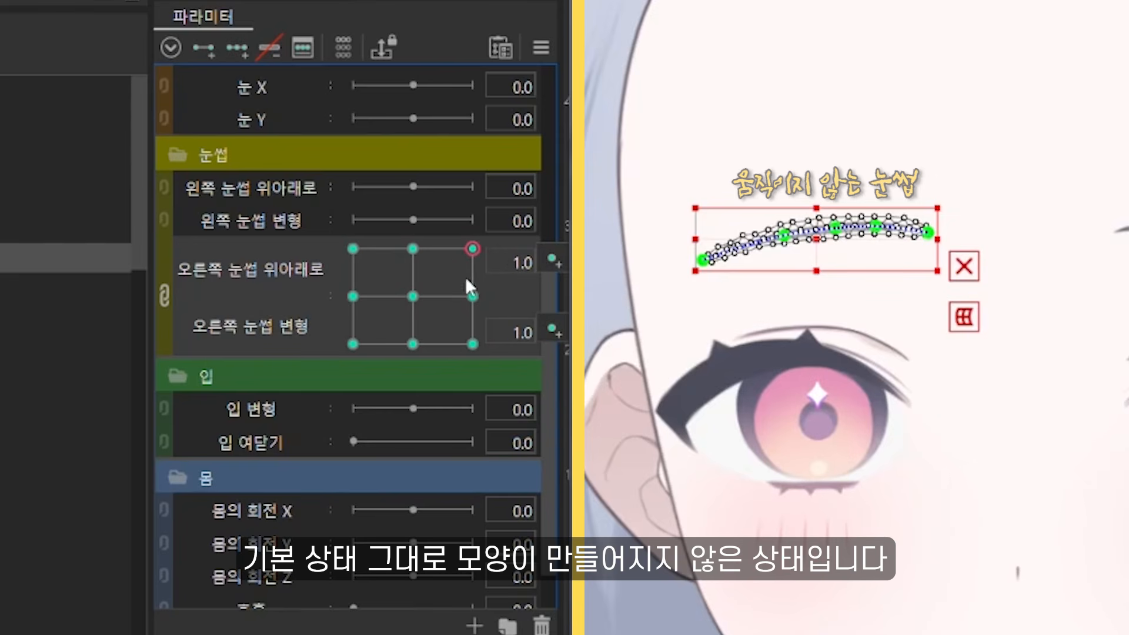
{"action": "left_click", "coordinate": [413, 296]}
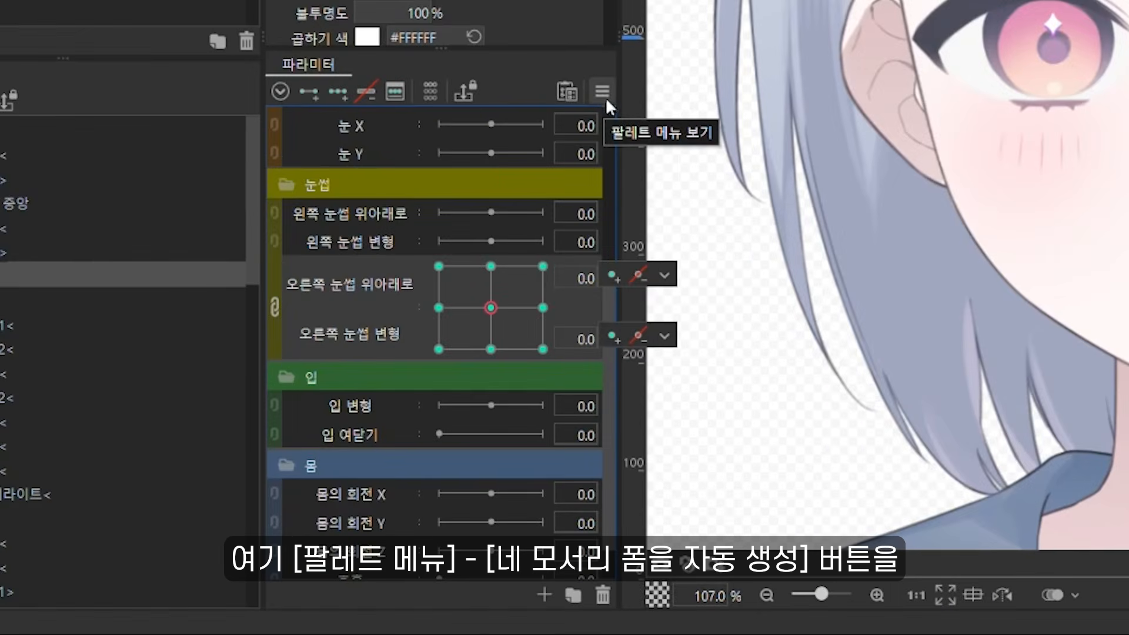
Auto-generate all four corner forms of the selected eyebrow from 오른쪽 눈썹 위아래로 and 오른쪽 눈썹 변형, and preview the combined movement
{"action": "left_click", "coordinate": [602, 90]}
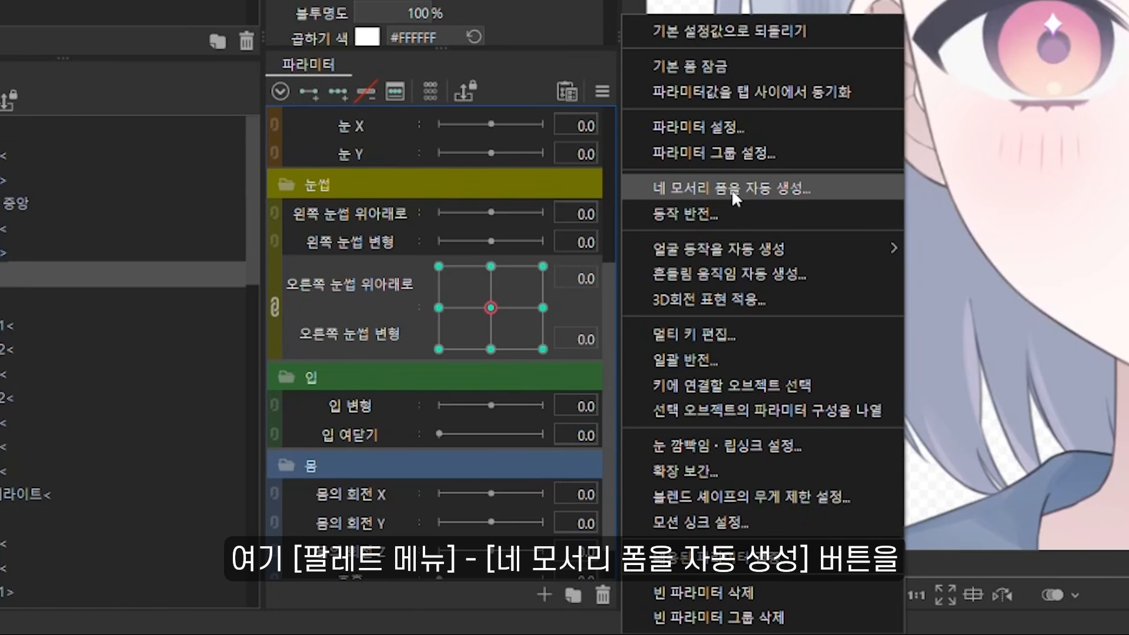
{"action": "left_click", "coordinate": [731, 189]}
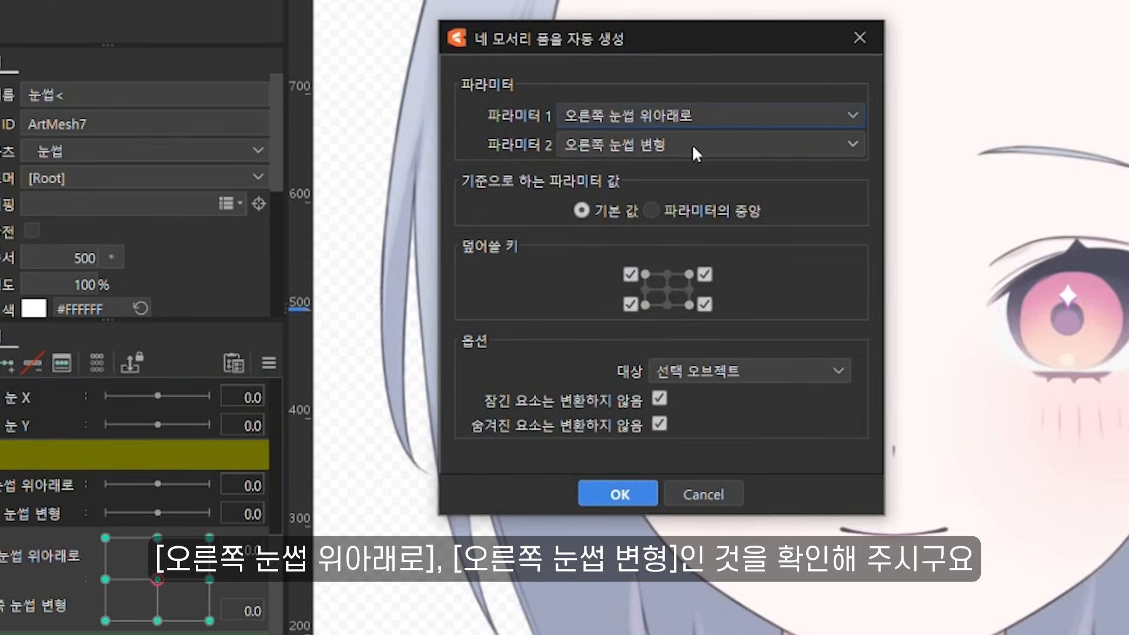
{"action": "left_click", "coordinate": [618, 494]}
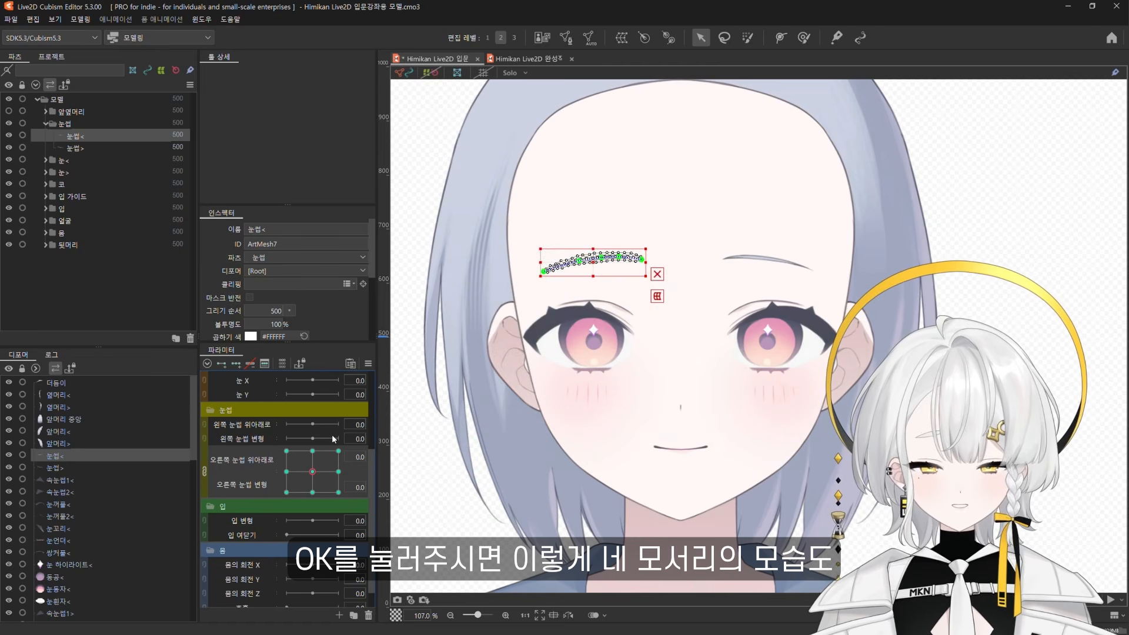
{"action": "left_click_drag", "start_coordinate": [285, 451], "coordinate": [312, 472]}
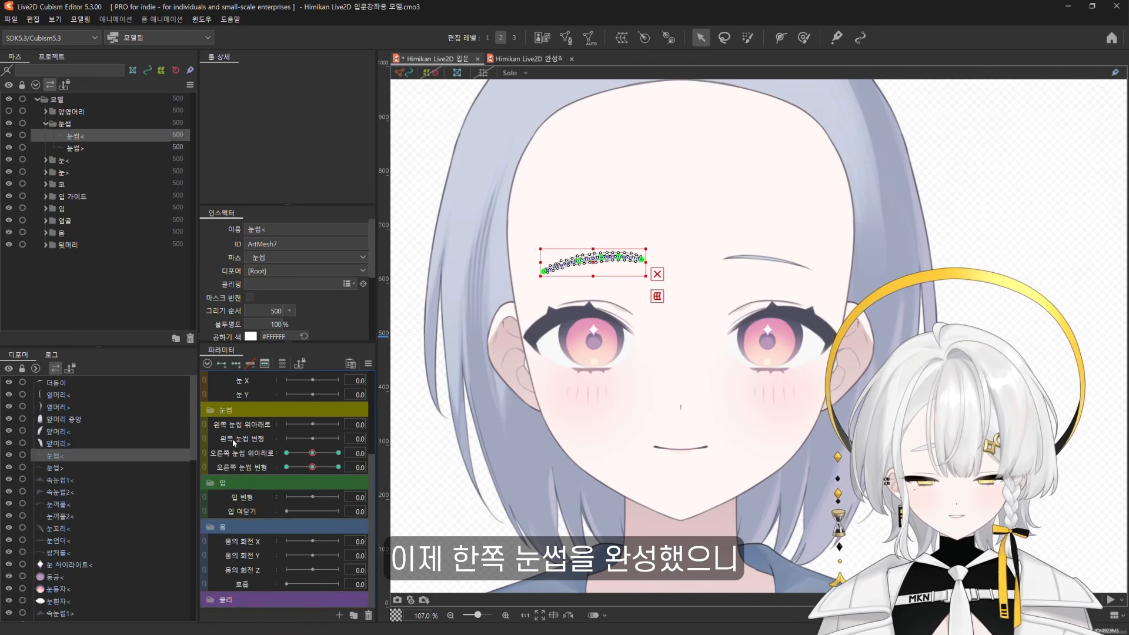
Hide the original 눈썹> mesh in the 눈썹 folder
{"action": "scroll", "coordinate": [664, 281], "scroll_direction": "up", "scroll_amount": 2}
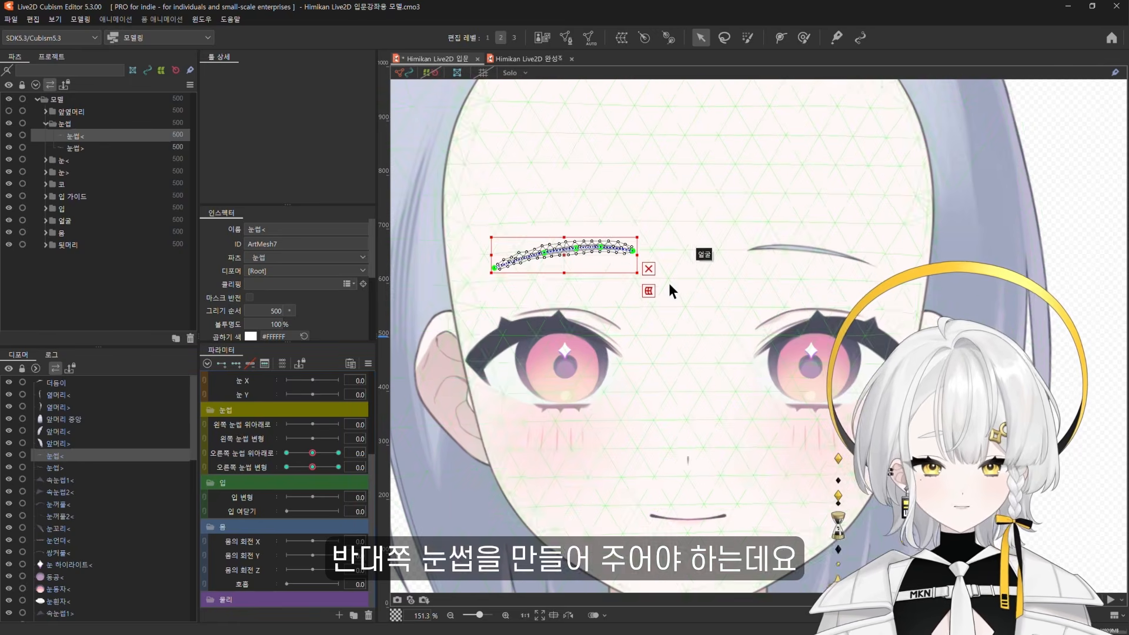
{"action": "left_click", "coordinate": [80, 150]}
{"action": "left_click", "coordinate": [10, 147]}
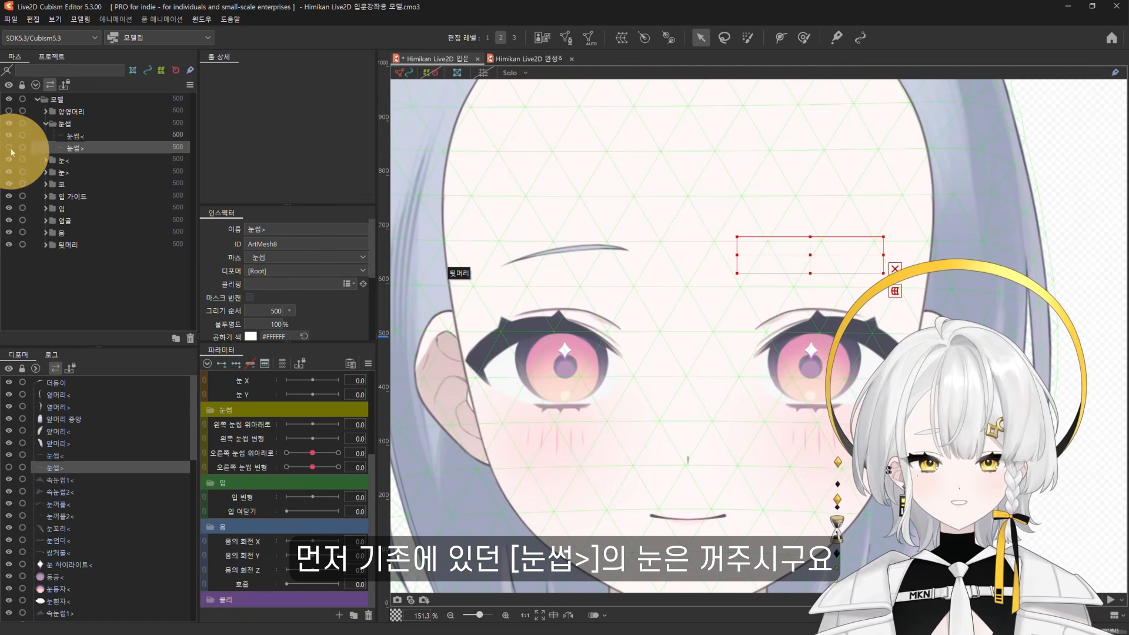
Duplicate the 눈썹< mesh by copying and pasting it, and delete the 위치 조절용 디포머 that comes with the copy
{"action": "left_click", "coordinate": [82, 137]}
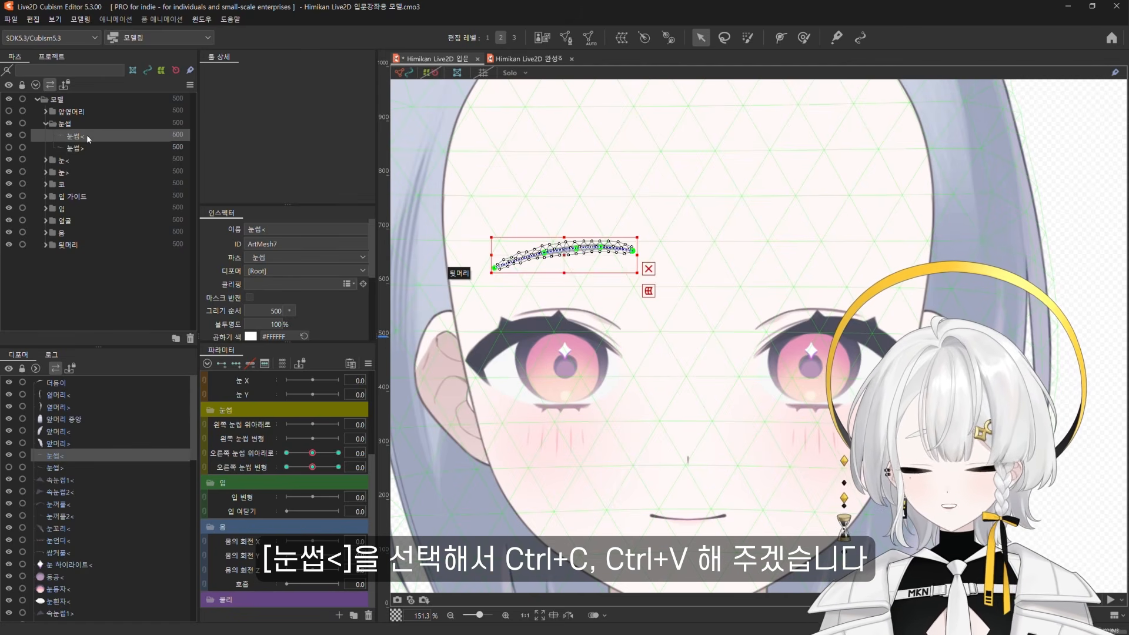
{"action": "key", "text": "ctrl+c"}
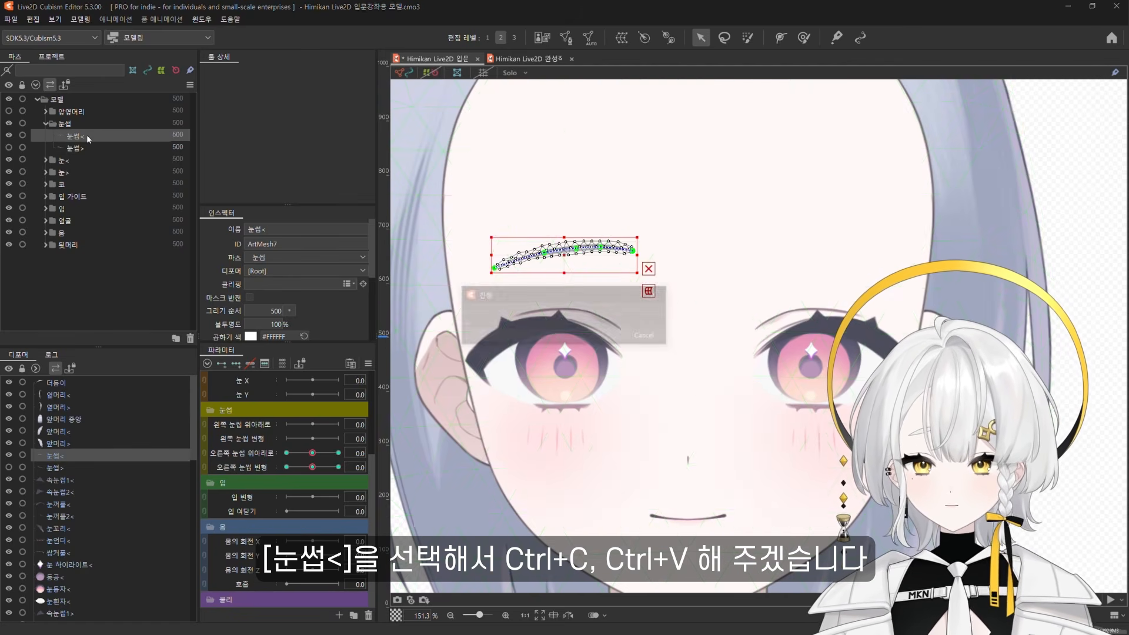
{"action": "key", "text": "ctrl+v"}
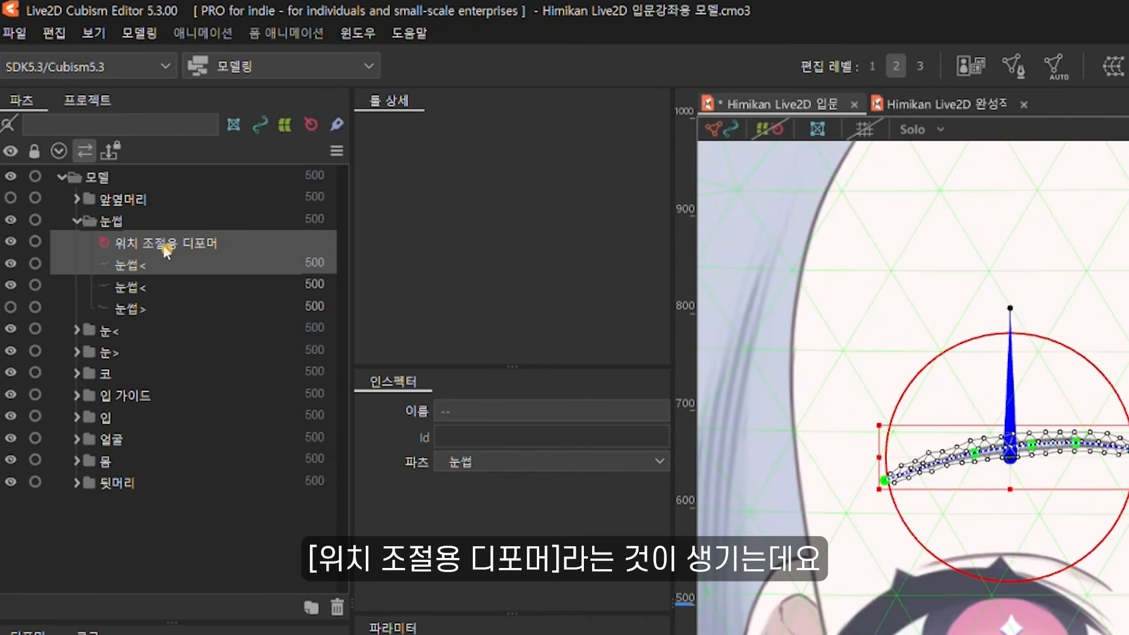
{"action": "left_click", "coordinate": [200, 252]}
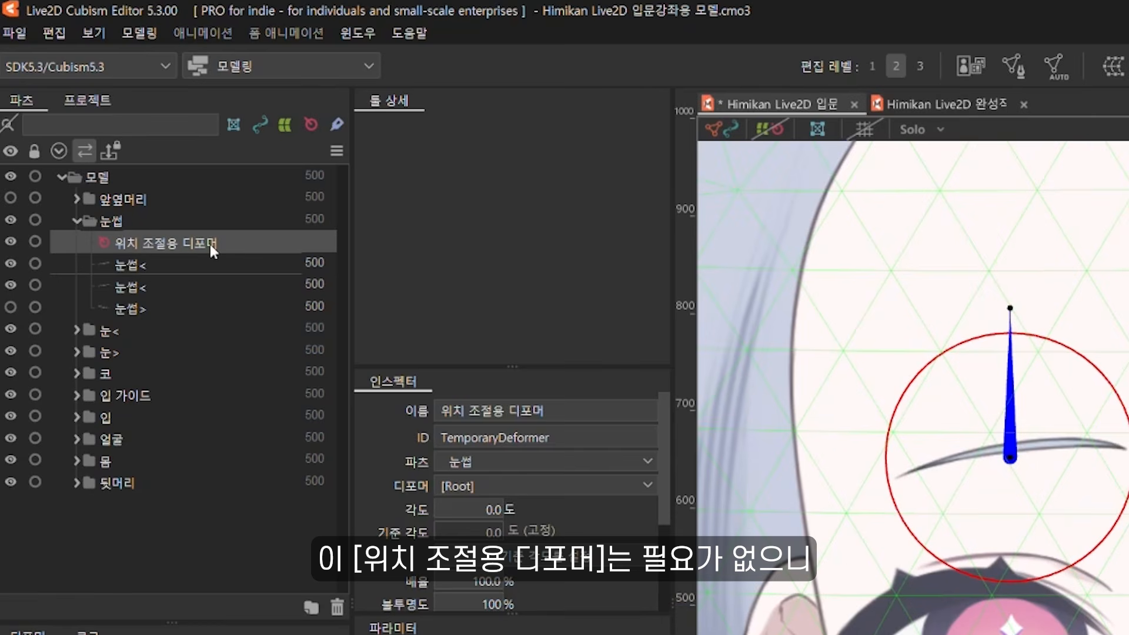
{"action": "left_click", "coordinate": [338, 605]}
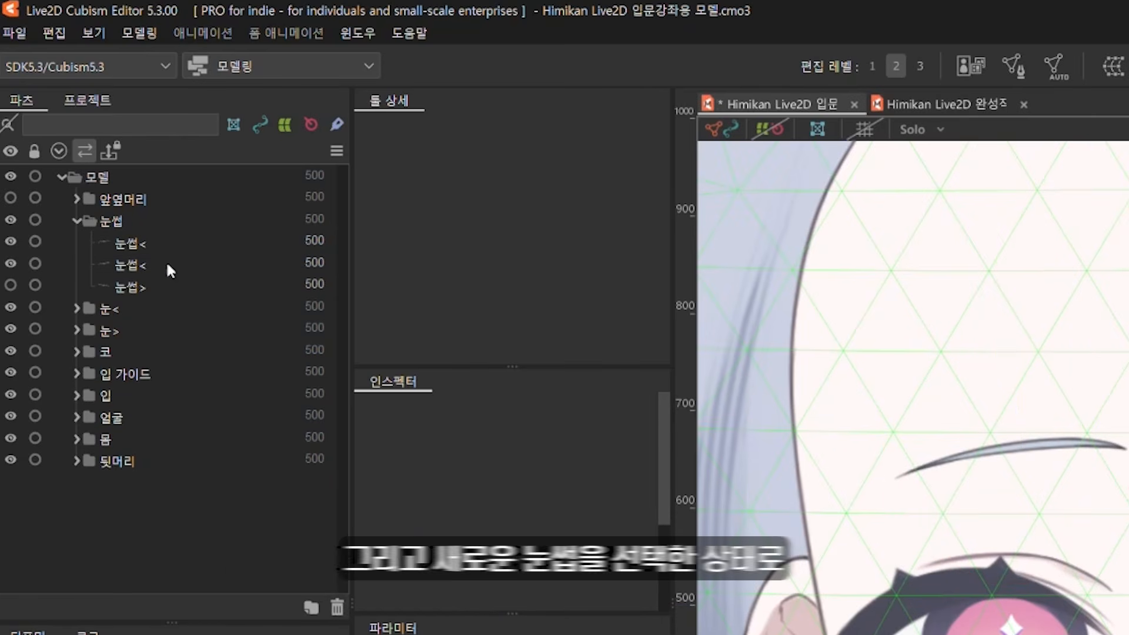
Flip the copied 눈썹< mesh horizontally with 수평 반전, without inverting any parameters
{"action": "left_click", "coordinate": [160, 243]}
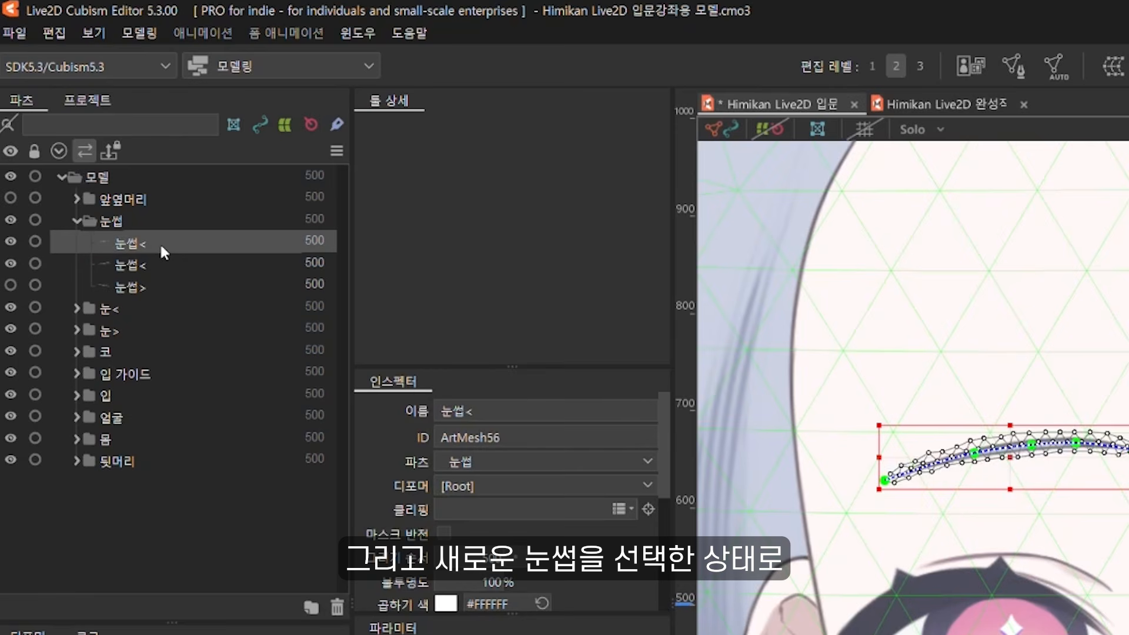
{"action": "left_click", "coordinate": [147, 31]}
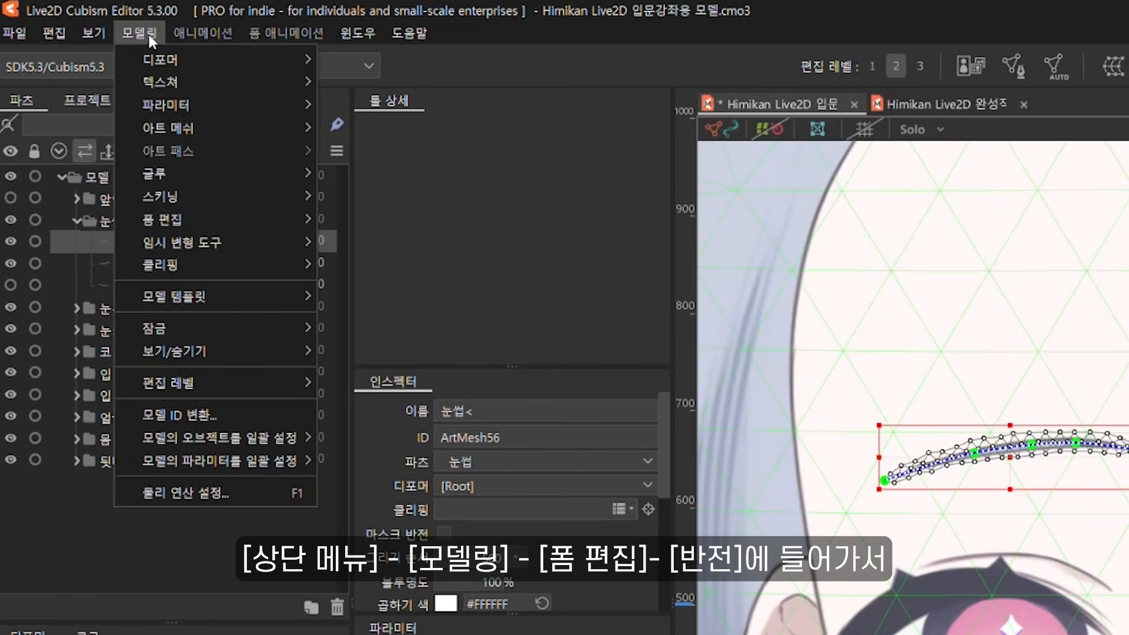
{"action": "mouse_move", "coordinate": [210, 218]}
{"action": "left_click", "coordinate": [463, 353]}
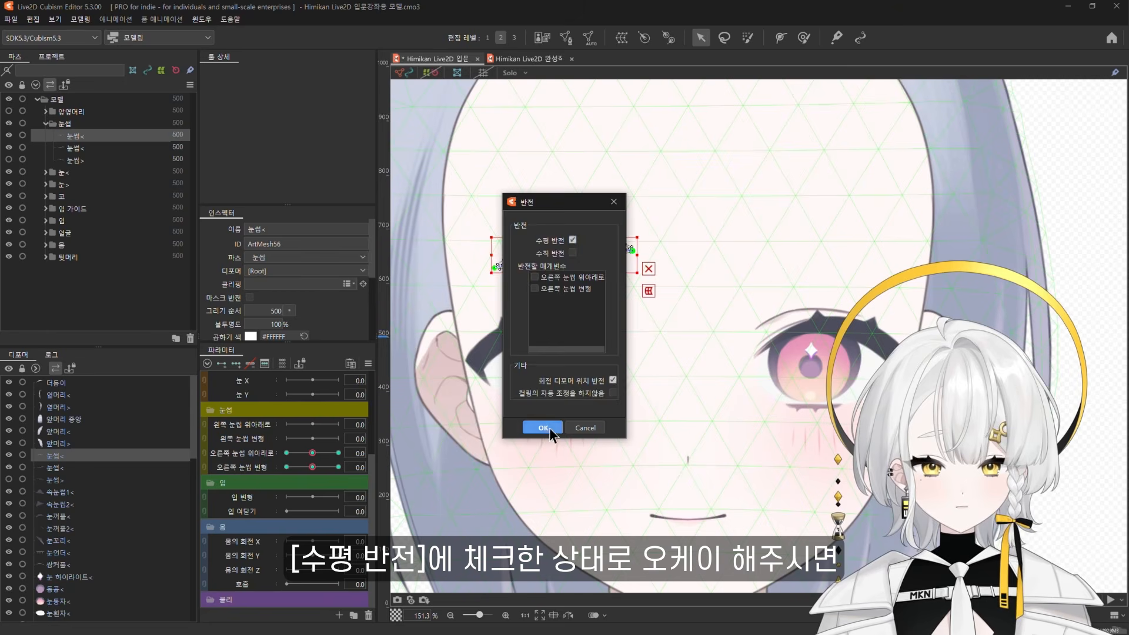
{"action": "left_click", "coordinate": [566, 491]}
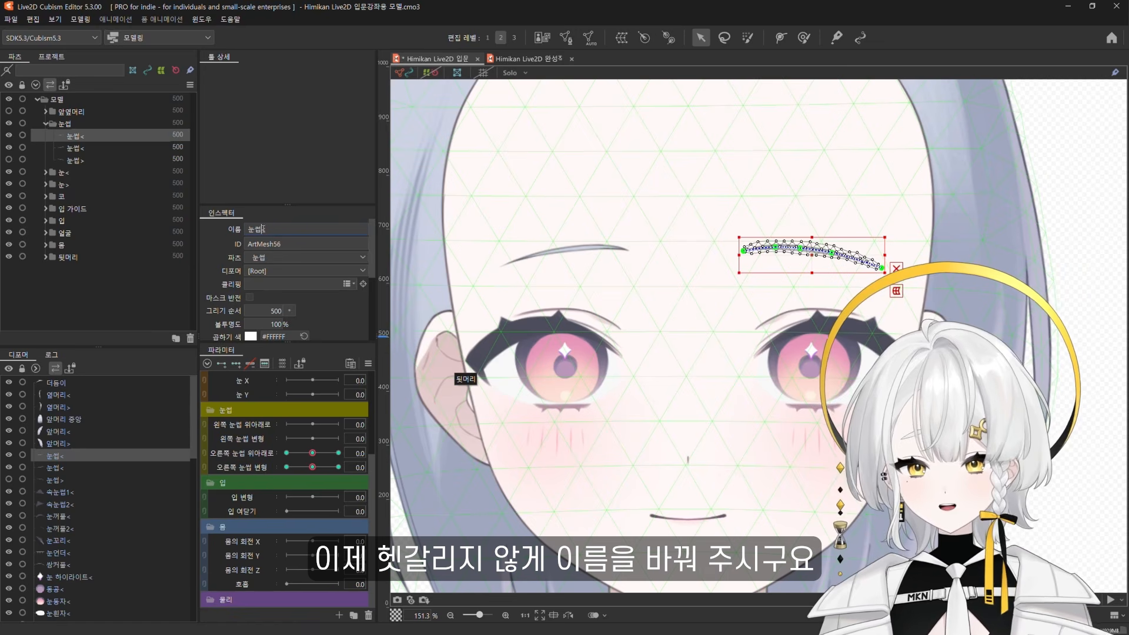
Rename the flipped eyebrow copy 눈썹> and delete the hidden original 눈썹> mesh
{"action": "key", "text": "BackSpace"}
{"action": "type", "text": ">"}
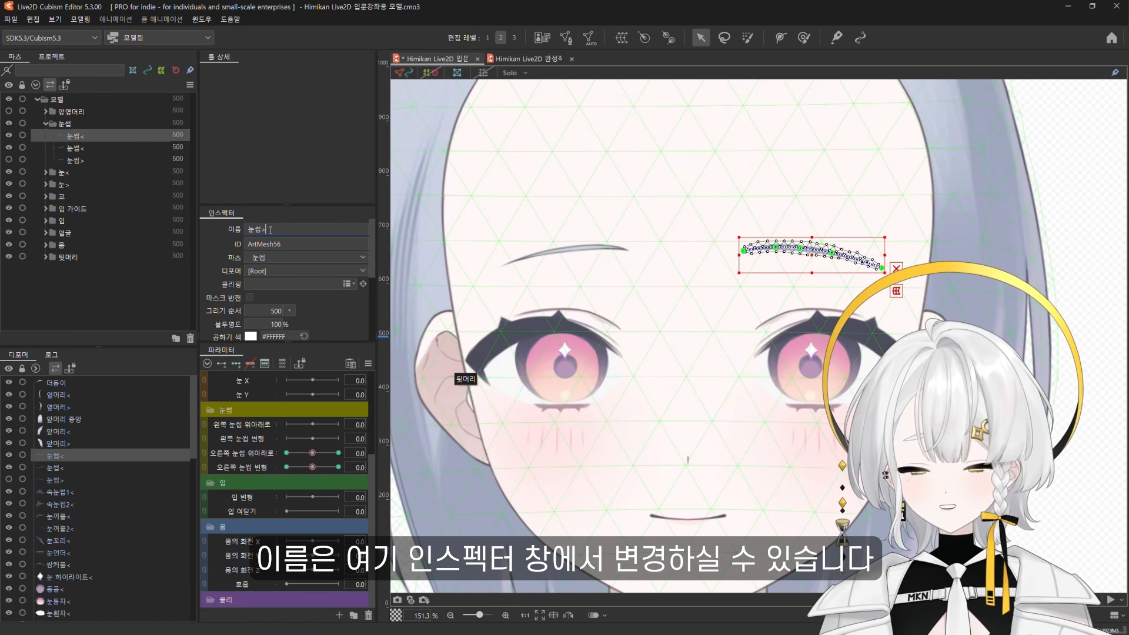
{"action": "key", "text": "Return"}
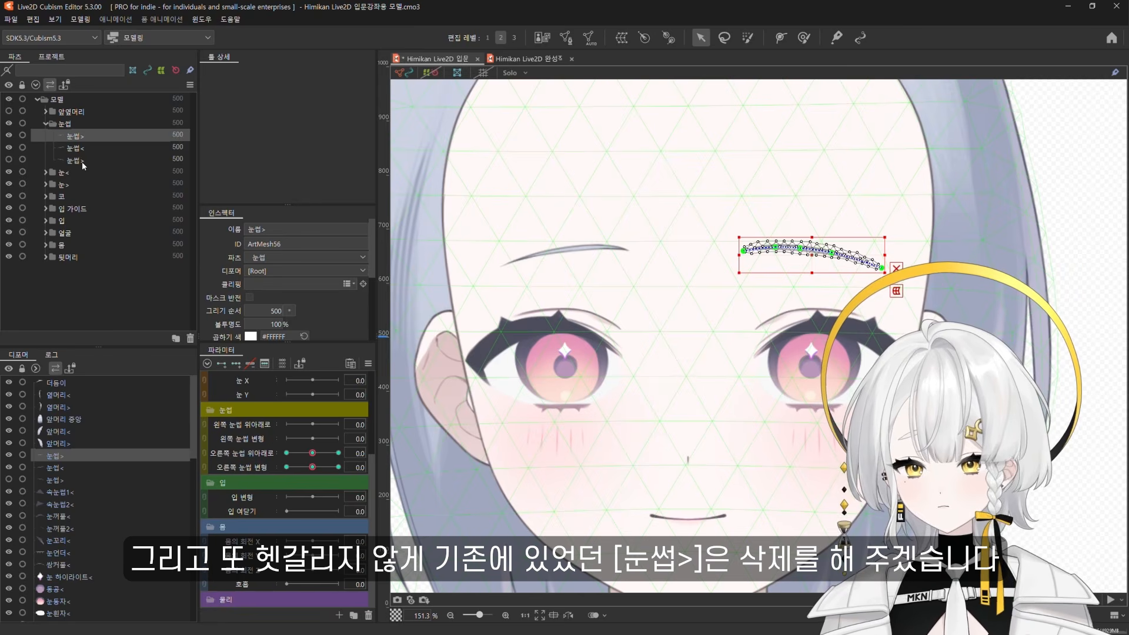
{"action": "left_click", "coordinate": [83, 161]}
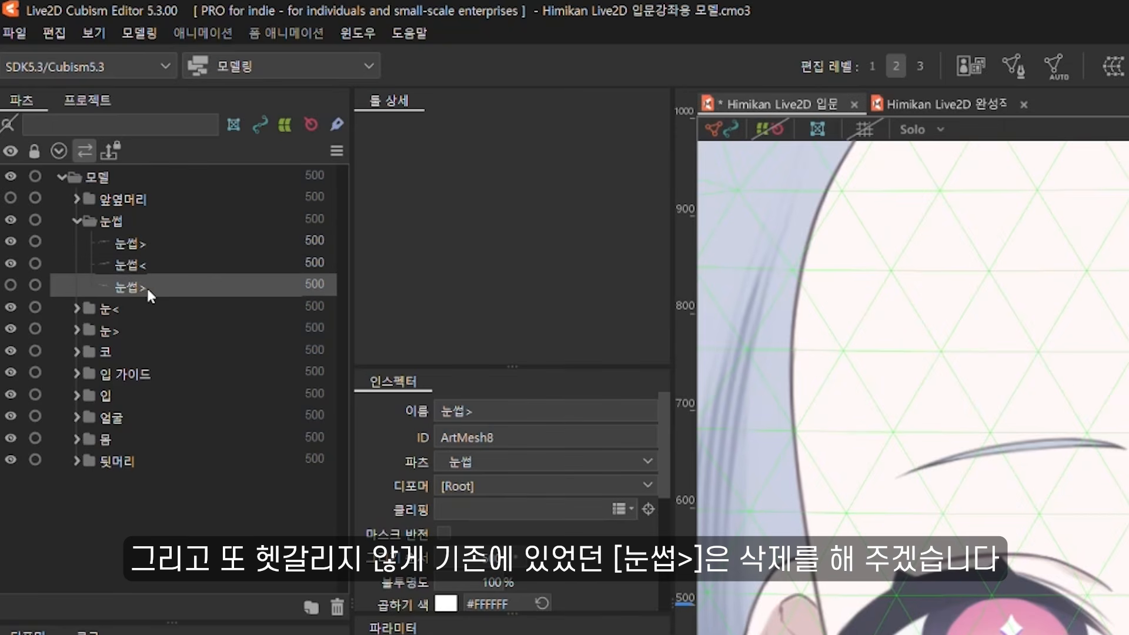
{"action": "left_click", "coordinate": [337, 611]}
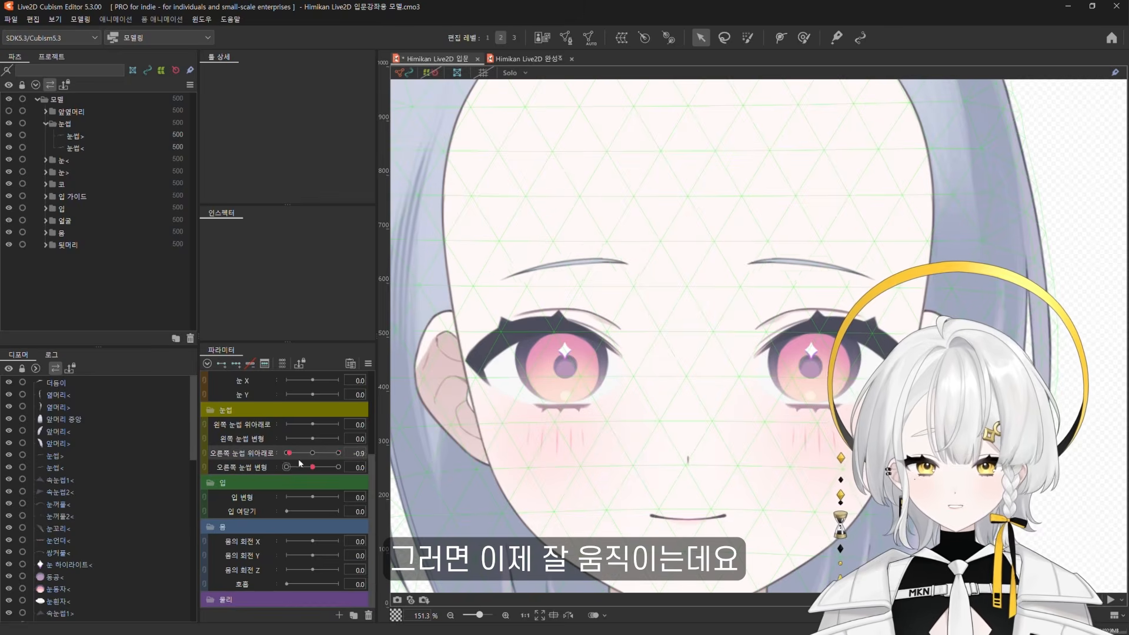
Check both eyebrows with 오른쪽 눈썹 위아래로 and 오른쪽 눈썹 변형, with the new 눈썹> mesh selected
{"action": "mouse_move", "coordinate": [299, 464]}
{"action": "left_mouse_down"}
{"action": "mouse_move", "coordinate": [313, 459]}
{"action": "mouse_move", "coordinate": [291, 471]}
{"action": "mouse_move", "coordinate": [316, 469]}
{"action": "left_mouse_up"}
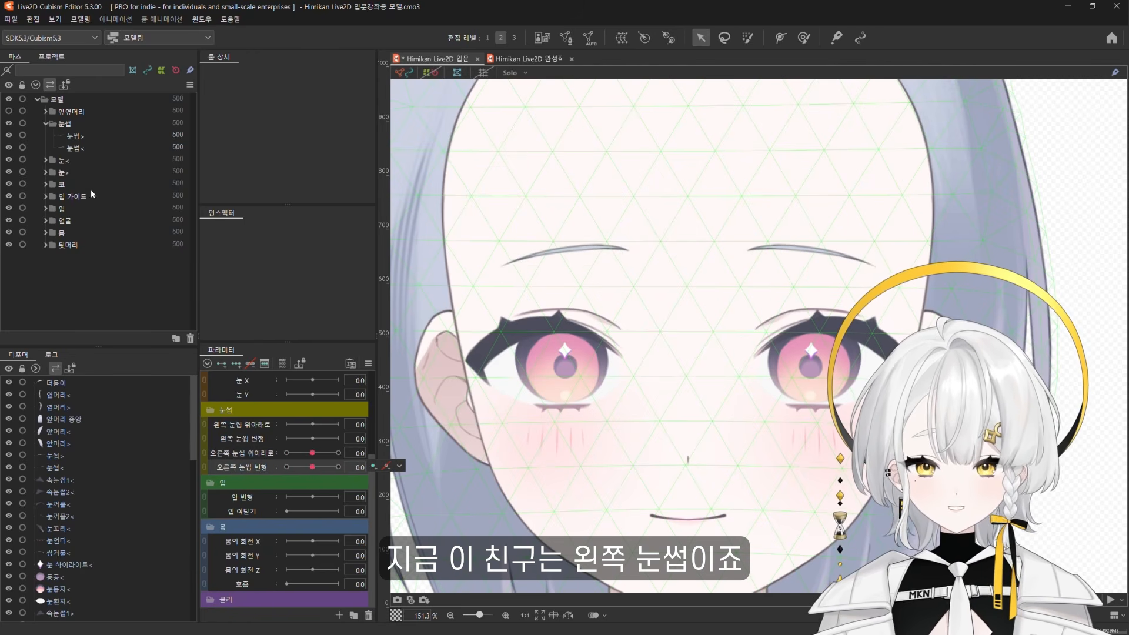
{"action": "left_click", "coordinate": [89, 139]}
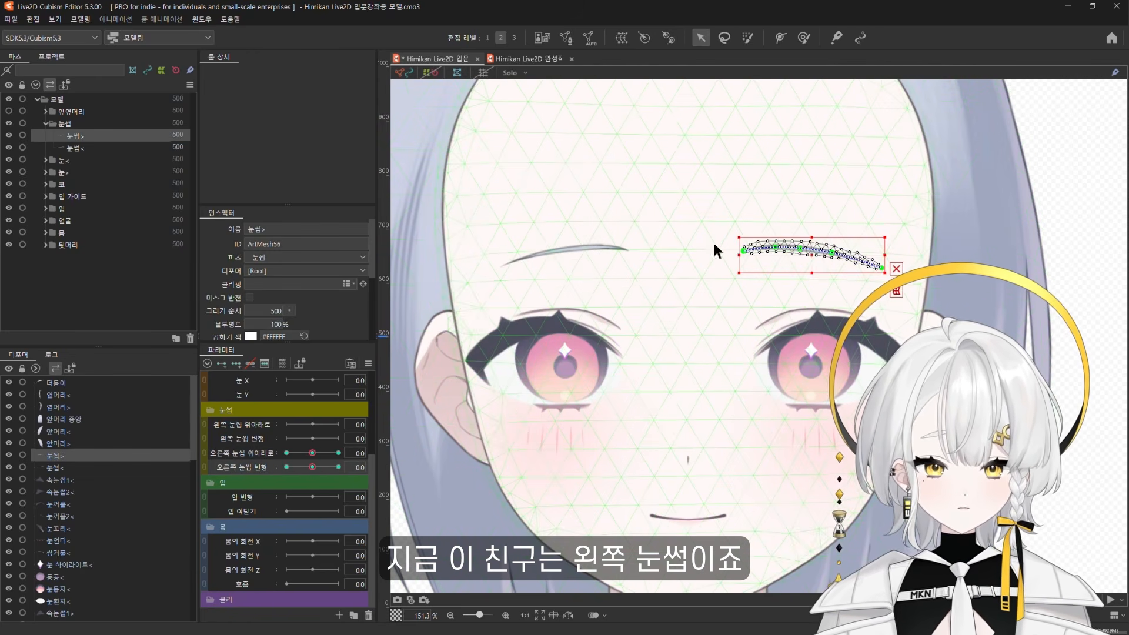
{"action": "mouse_move", "coordinate": [312, 453]}
{"action": "left_mouse_down"}
{"action": "mouse_move", "coordinate": [285, 454]}
{"action": "mouse_move", "coordinate": [312, 456]}
{"action": "left_mouse_up"}
{"action": "left_click_drag", "start_coordinate": [313, 467], "coordinate": [312, 467]}
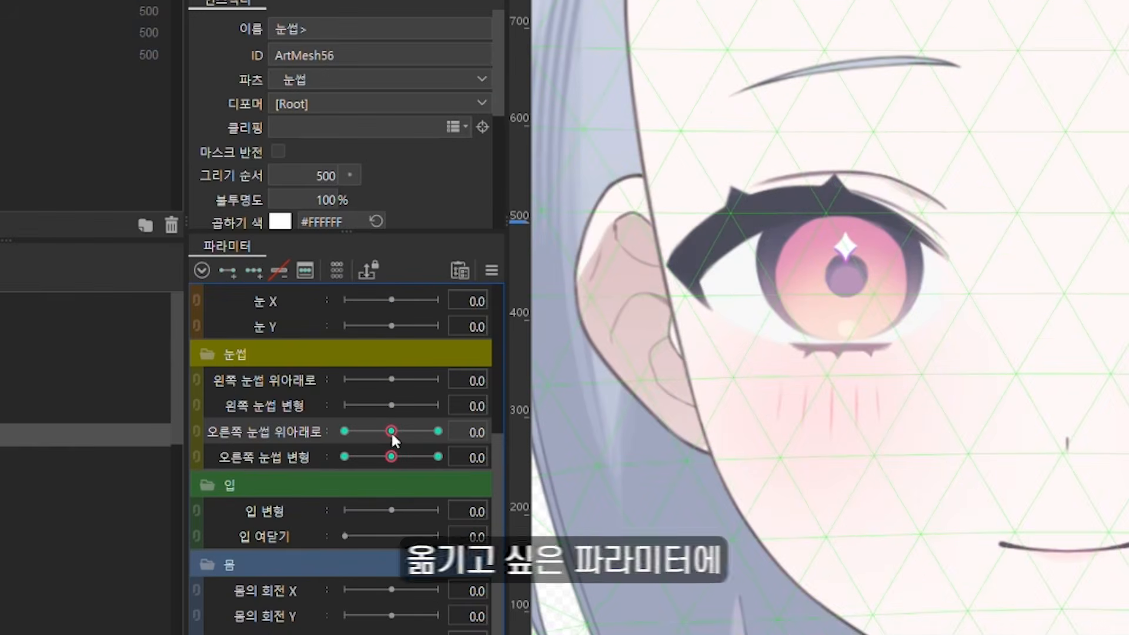
Move the new 눈썹> mesh's keys from 오른쪽 눈썹 위아래로 to the 왼쪽 눈썹 위아래로 parameter
{"action": "right_click", "coordinate": [392, 432]}
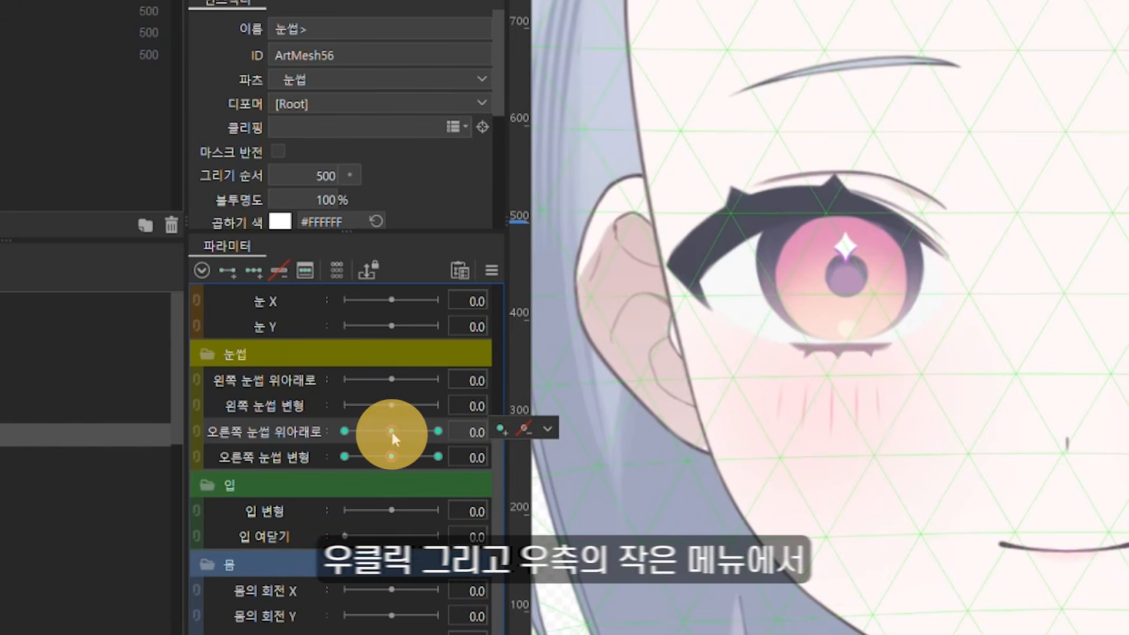
{"action": "left_click", "coordinate": [545, 432]}
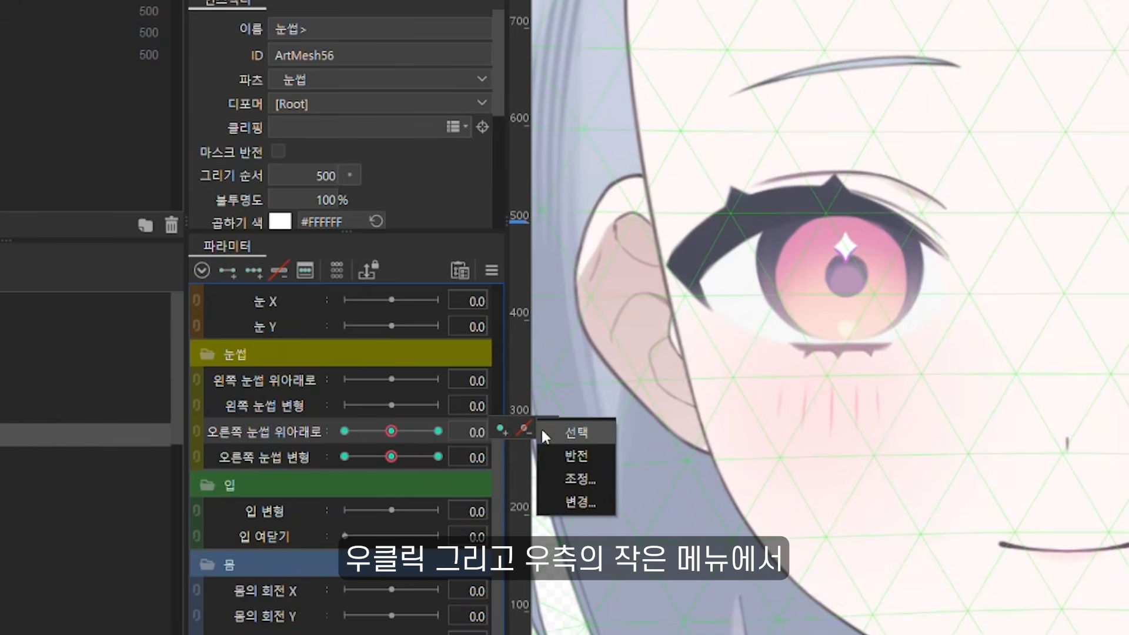
{"action": "left_click", "coordinate": [579, 502]}
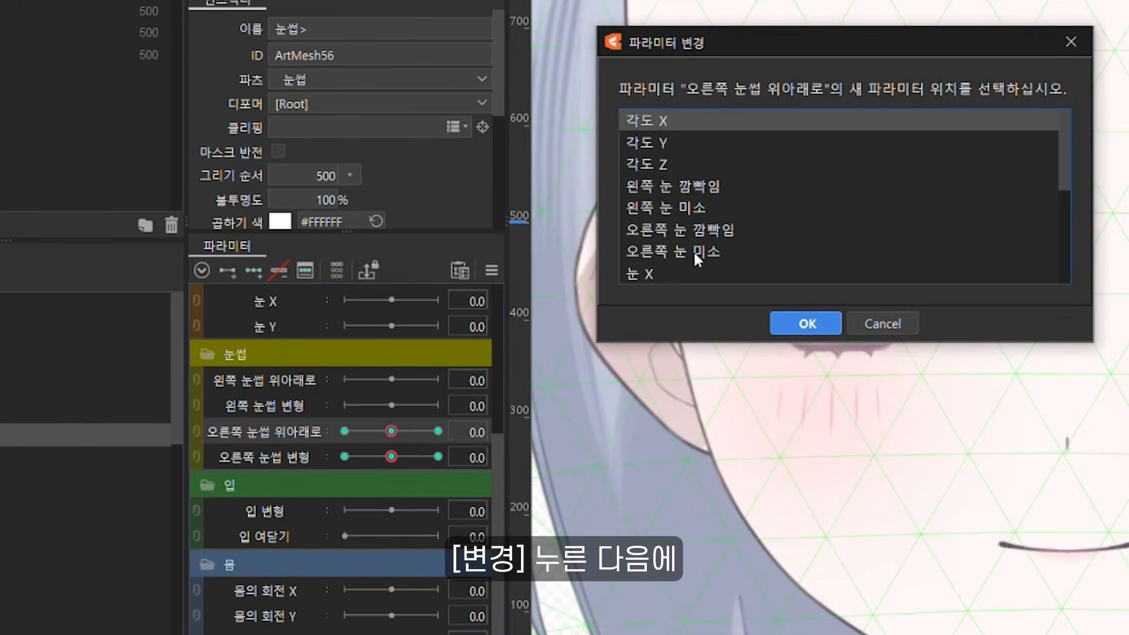
{"action": "scroll", "coordinate": [729, 230], "scroll_direction": "down", "scroll_amount": 3}
{"action": "left_click", "coordinate": [729, 159]}
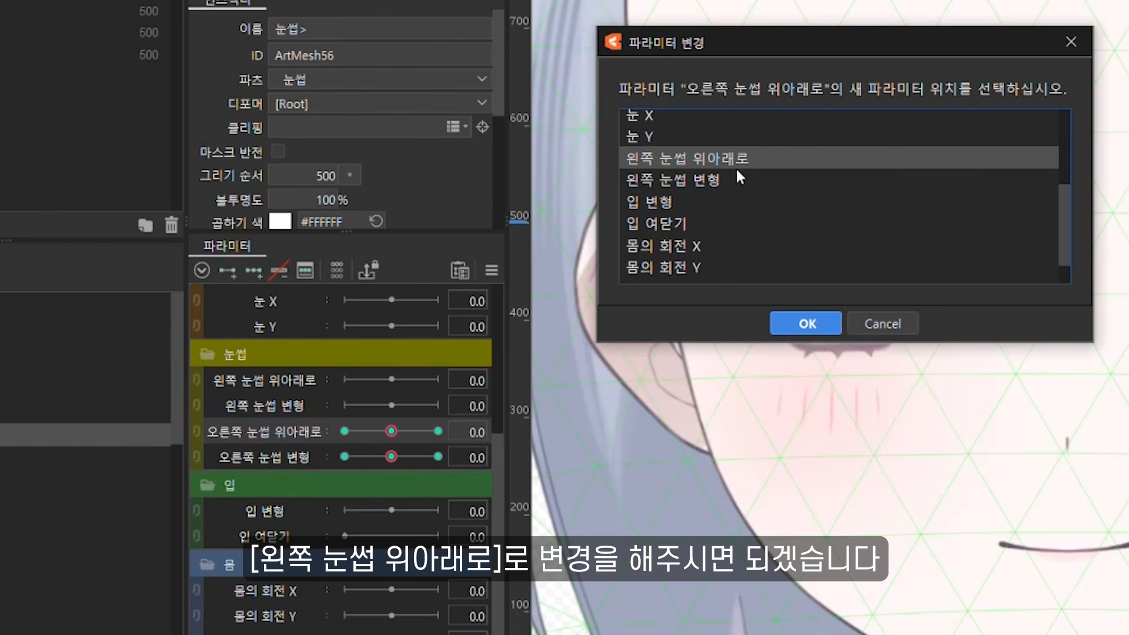
{"action": "left_click", "coordinate": [816, 323]}
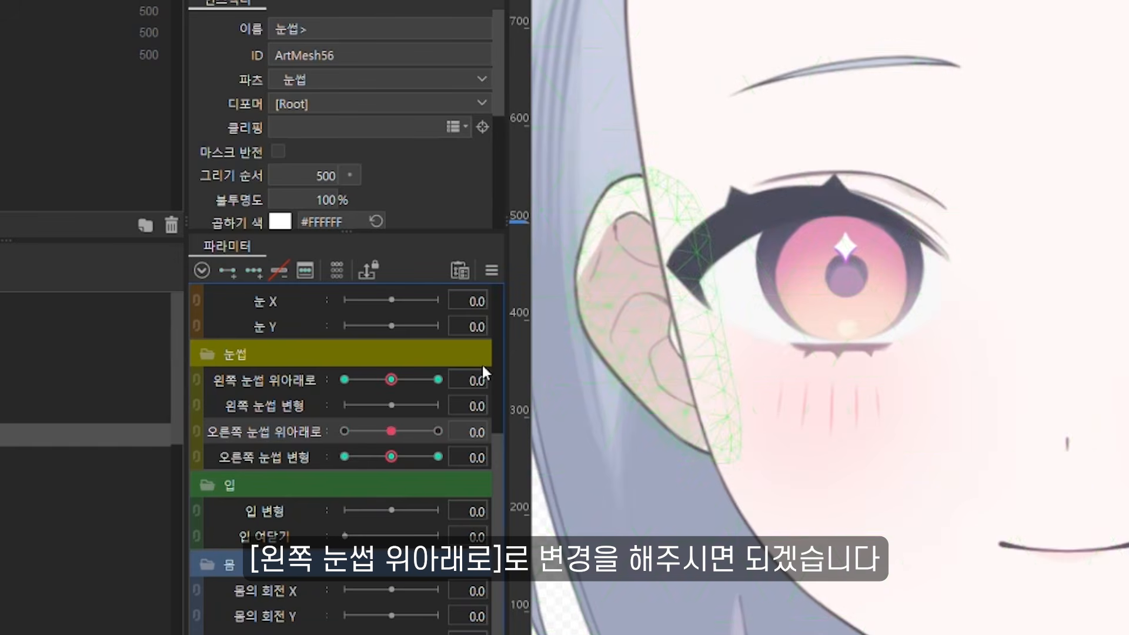
Move the 눈썹> mesh's keys from 오른쪽 눈썹 변형 to 왼쪽 눈썹 변형, and preview both left eyebrow parameters
{"action": "right_click", "coordinate": [392, 456]}
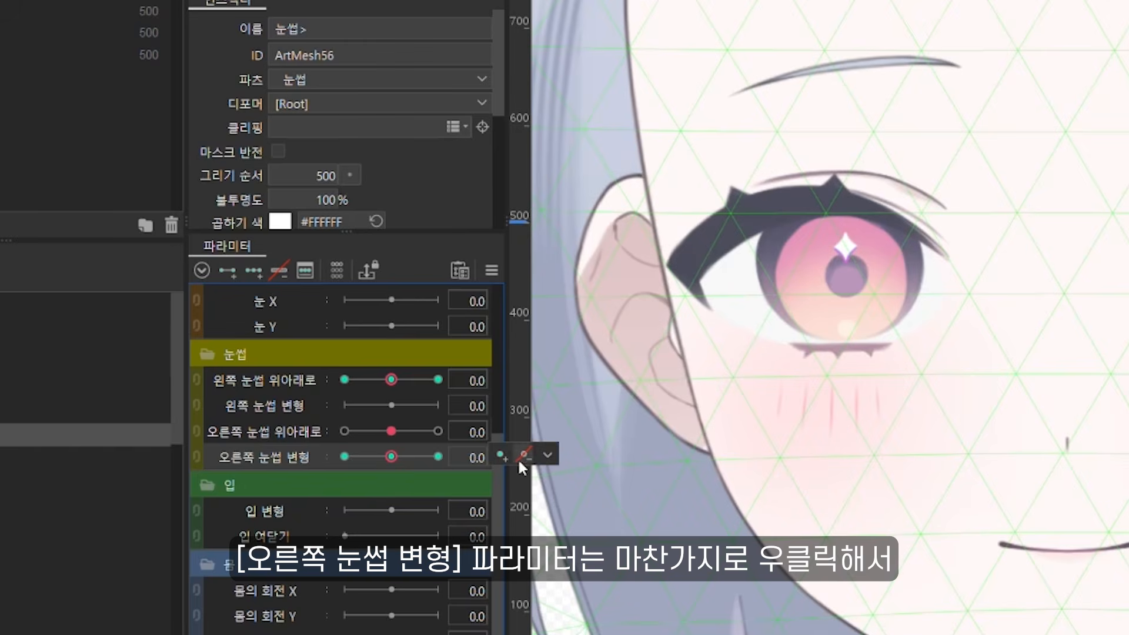
{"action": "left_click", "coordinate": [542, 457]}
{"action": "left_click", "coordinate": [569, 528]}
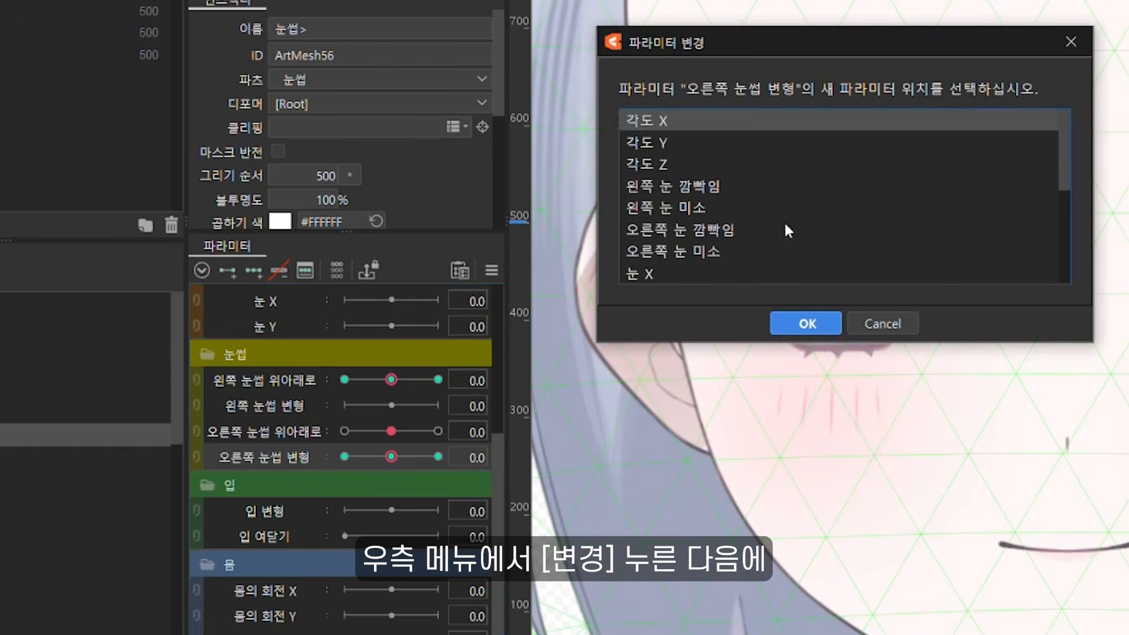
{"action": "scroll", "coordinate": [765, 200], "scroll_direction": "down", "scroll_amount": 3}
{"action": "left_click", "coordinate": [736, 159]}
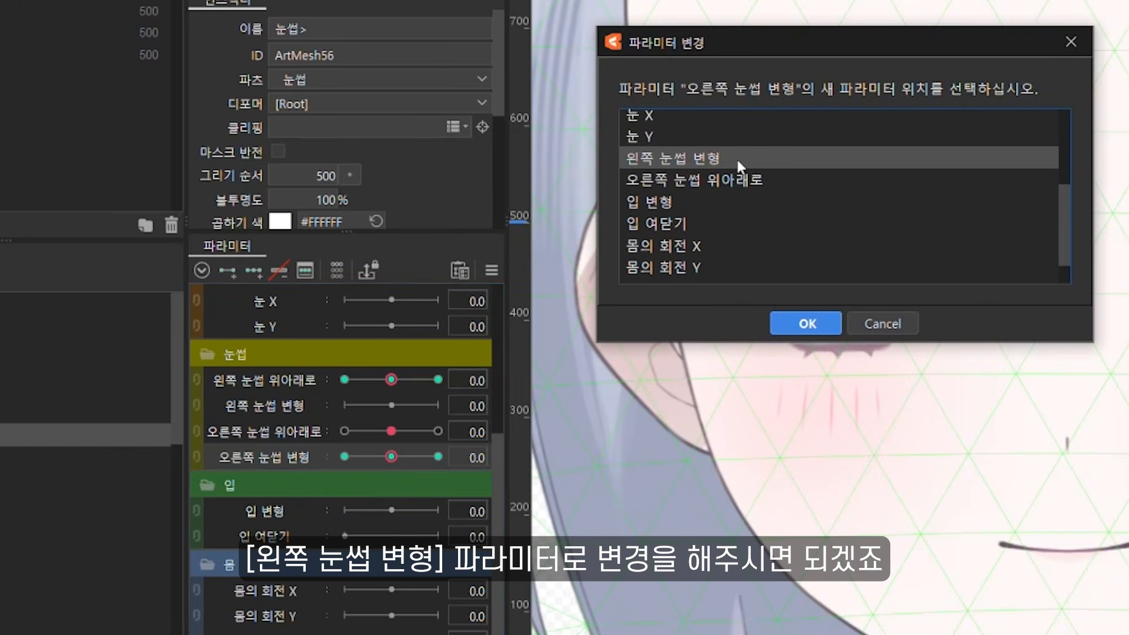
{"action": "left_click", "coordinate": [811, 318]}
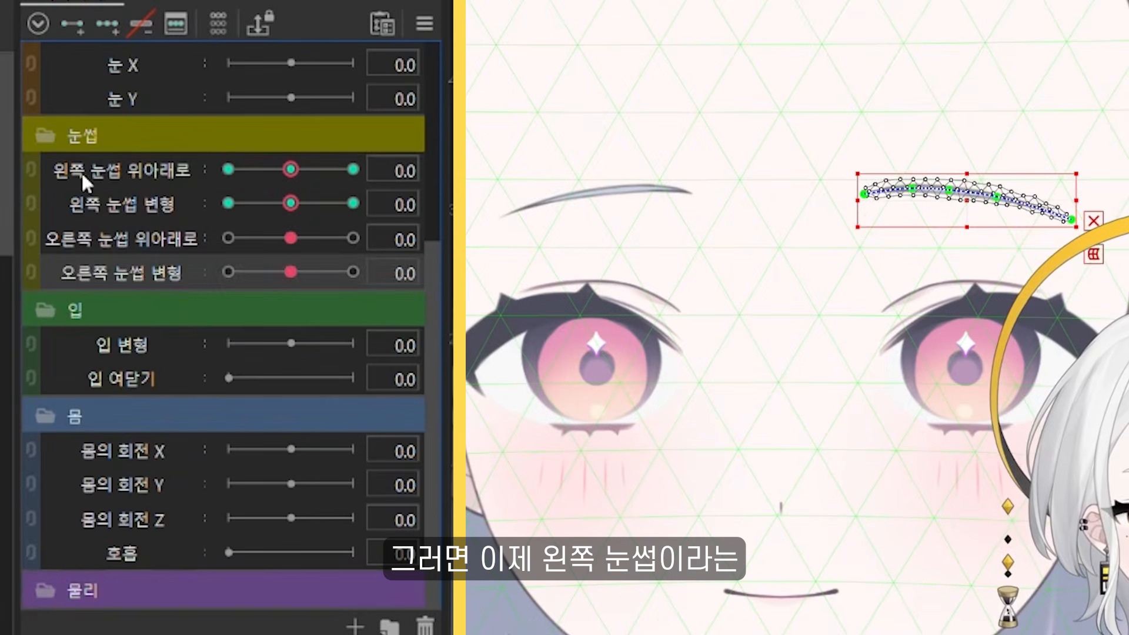
{"action": "mouse_move", "coordinate": [291, 170]}
{"action": "left_mouse_down"}
{"action": "mouse_move", "coordinate": [360, 170]}
{"action": "mouse_move", "coordinate": [300, 170]}
{"action": "left_mouse_up"}
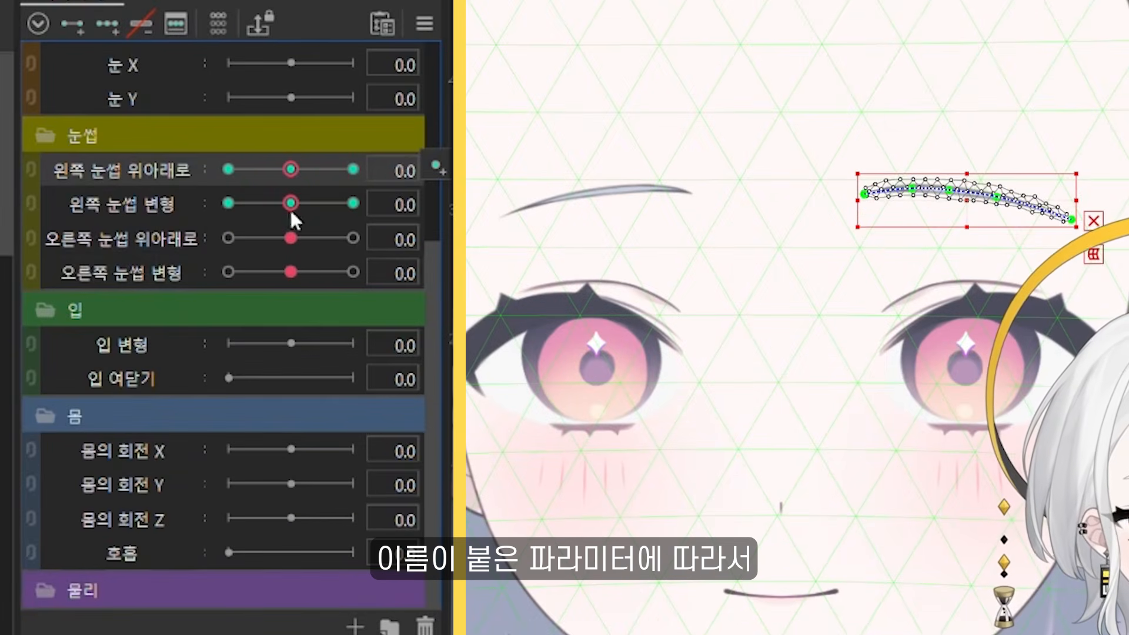
{"action": "mouse_move", "coordinate": [292, 211]}
{"action": "left_mouse_down"}
{"action": "mouse_move", "coordinate": [219, 214]}
{"action": "mouse_move", "coordinate": [388, 202]}
{"action": "mouse_move", "coordinate": [295, 206]}
{"action": "left_mouse_up"}
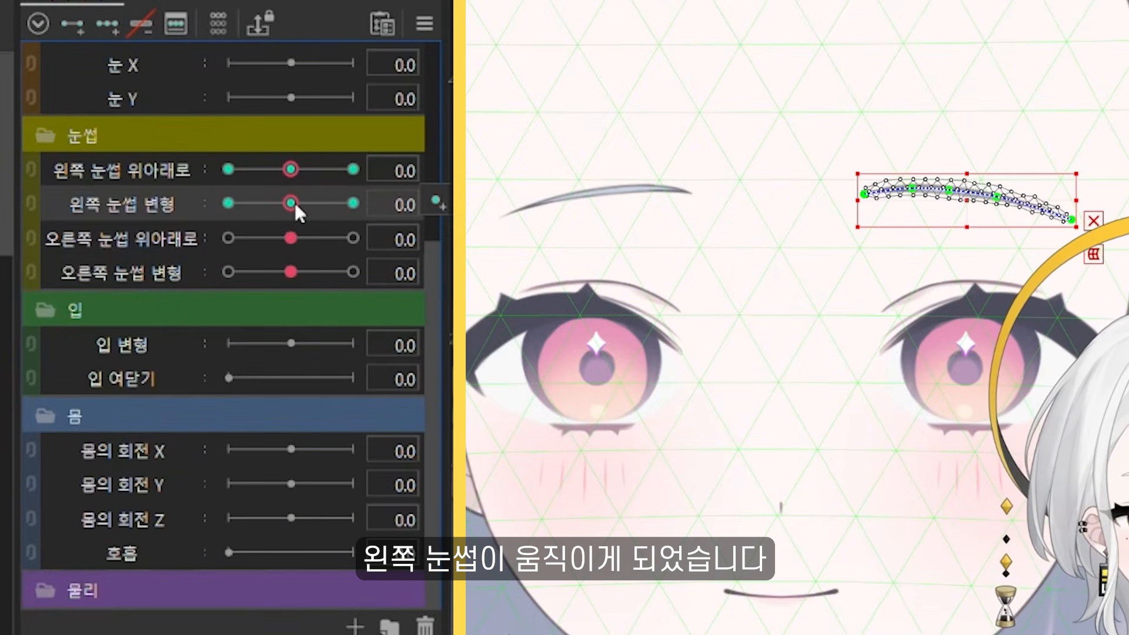
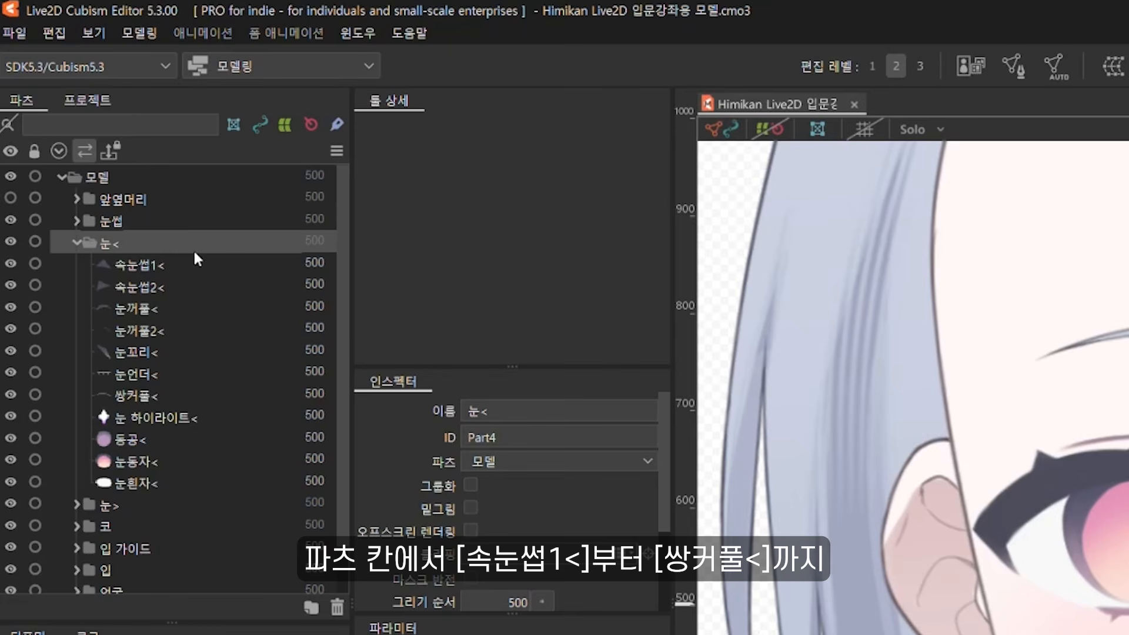
Select the meshes from 속눈썹1< through 쌍커풀< plus 눈흰자<, and add two keys each on 오른쪽 눈 깜빡임 and 오른쪽 눈 미소
{"action": "left_click", "coordinate": [206, 265]}
{"action": "left_click", "coordinate": [187, 395], "text": "shift"}
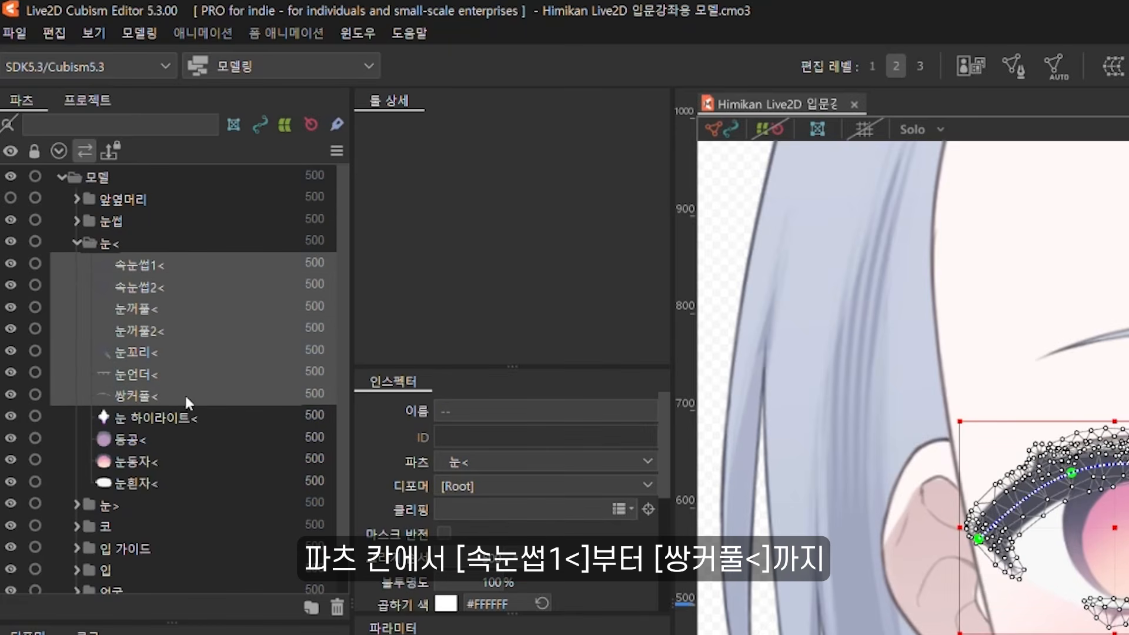
{"action": "left_click", "coordinate": [165, 481], "text": "ctrl"}
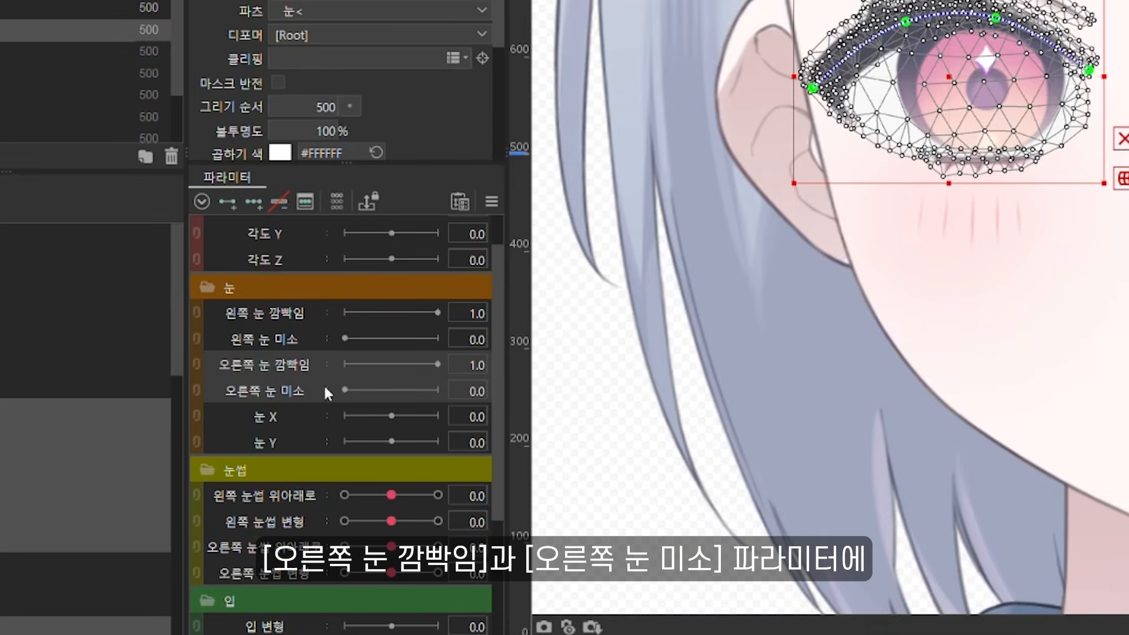
{"action": "left_click", "coordinate": [231, 200]}
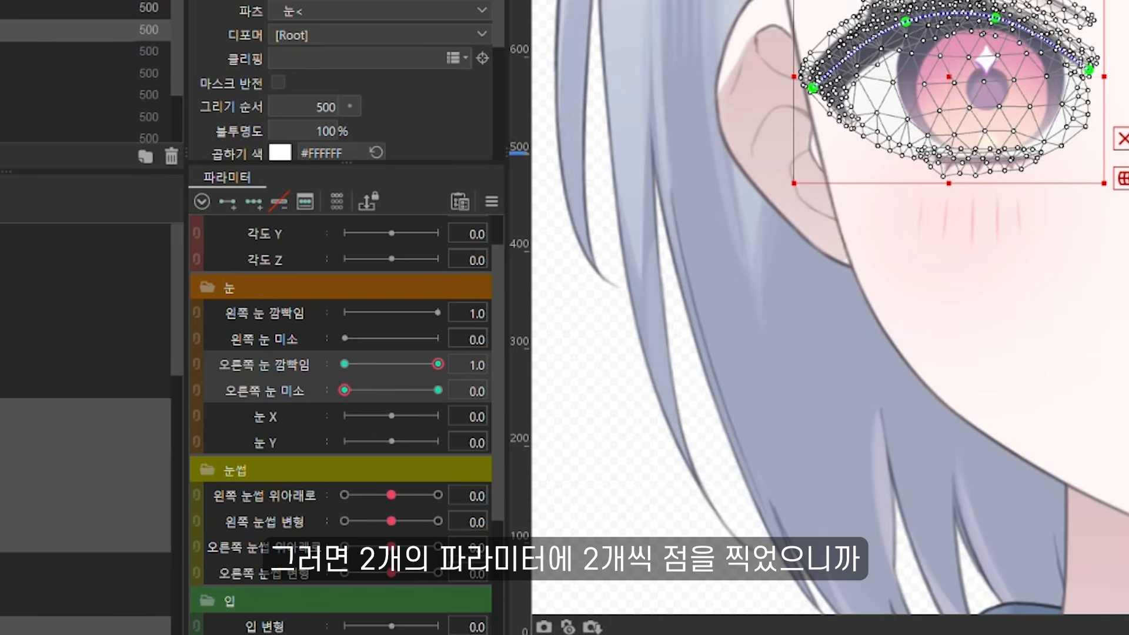
Examine the four key combinations of 오른쪽 눈 깜빡임 and 오른쪽 눈 미소 in a combined grid, separate them, and set 오른쪽 눈 깜빡임 to 0.0
{"action": "left_click", "coordinate": [196, 364]}
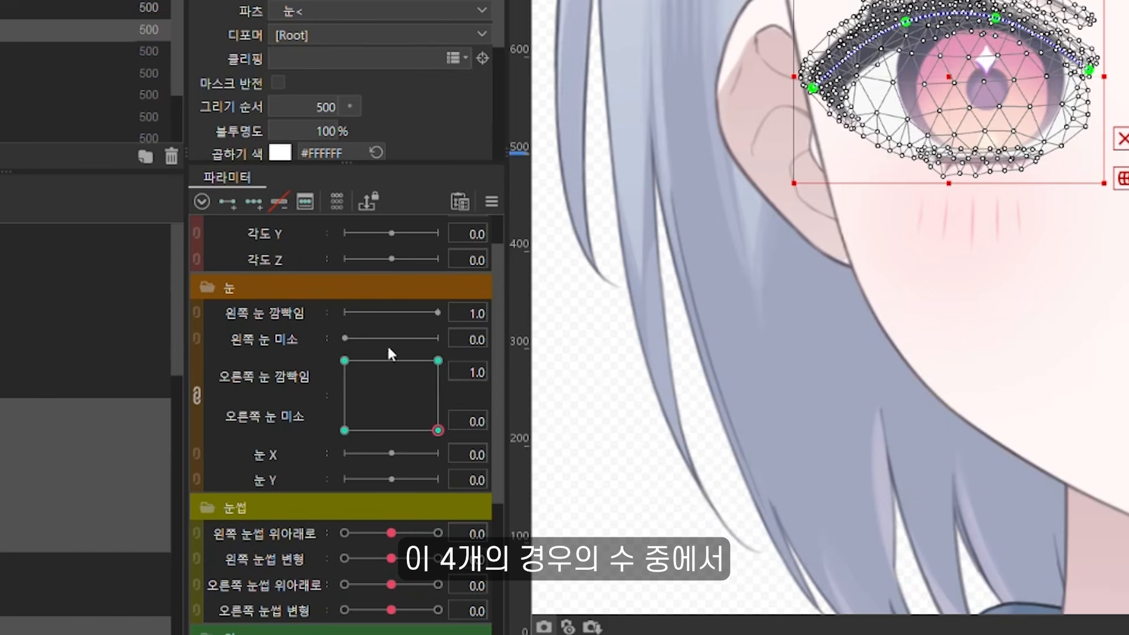
{"action": "left_click", "coordinate": [197, 395]}
{"action": "left_click", "coordinate": [345, 365]}
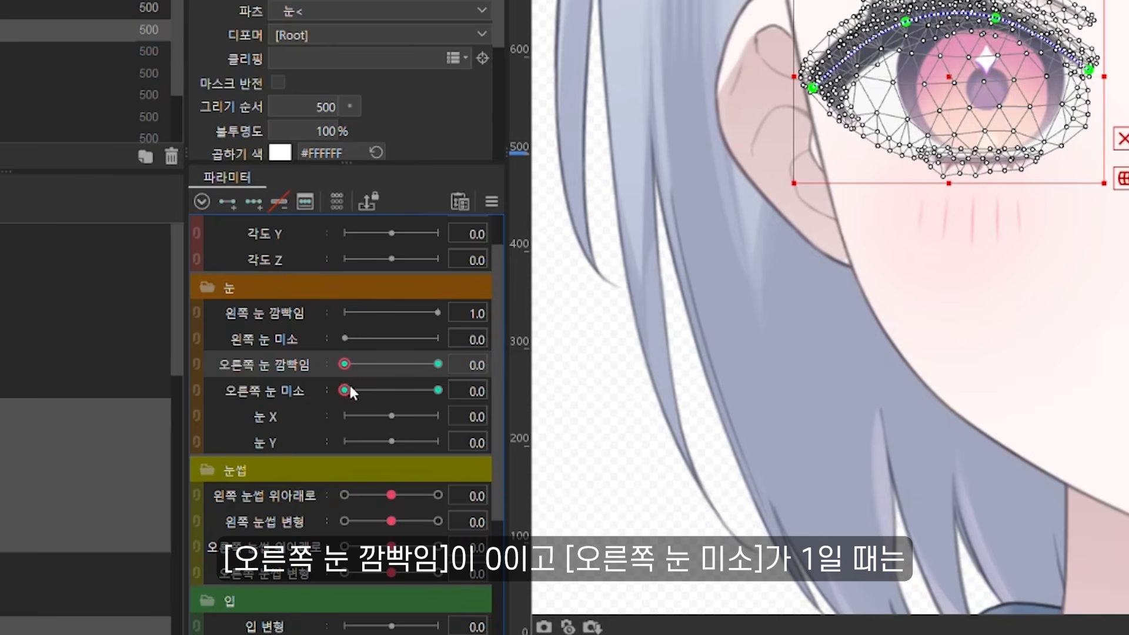
Temporarily hide the meshes 눈동자<, 동공< and 눈 하이라이트< in the 눈< part
{"action": "left_click", "coordinate": [430, 391]}
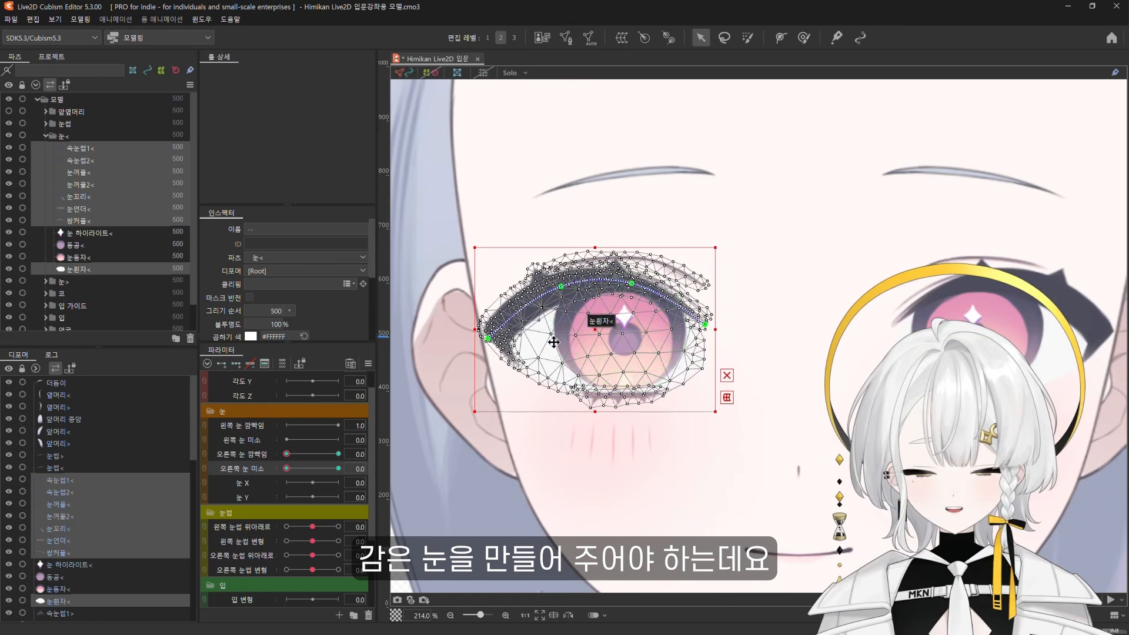
{"action": "left_click", "coordinate": [81, 257]}
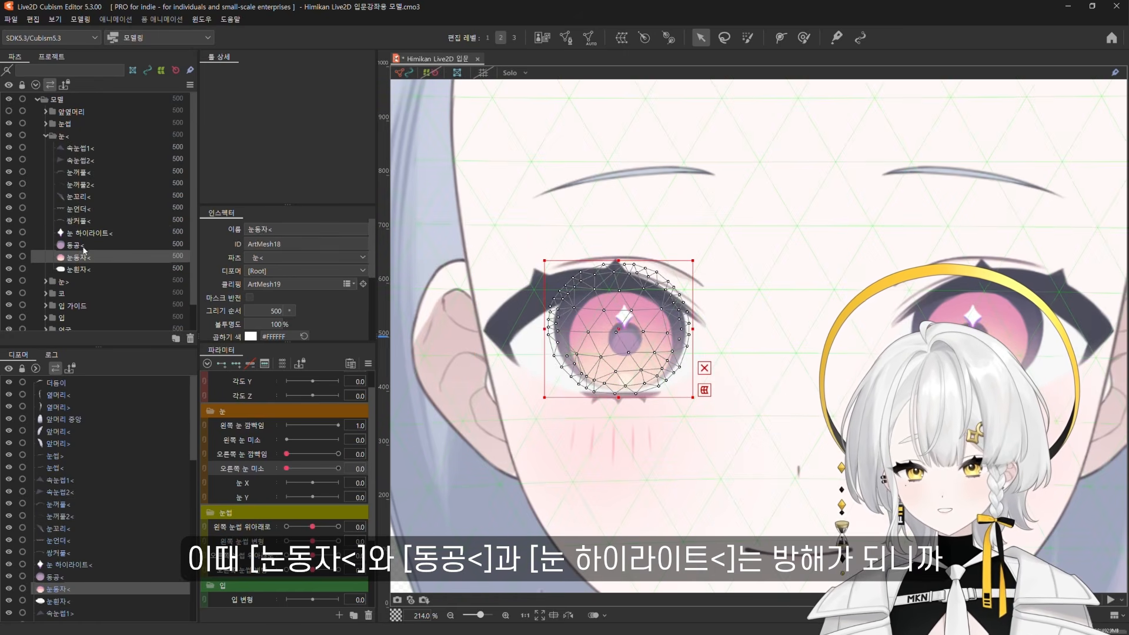
{"action": "left_click", "coordinate": [84, 245], "text": "ctrl"}
{"action": "left_click", "coordinate": [56, 233], "text": "ctrl"}
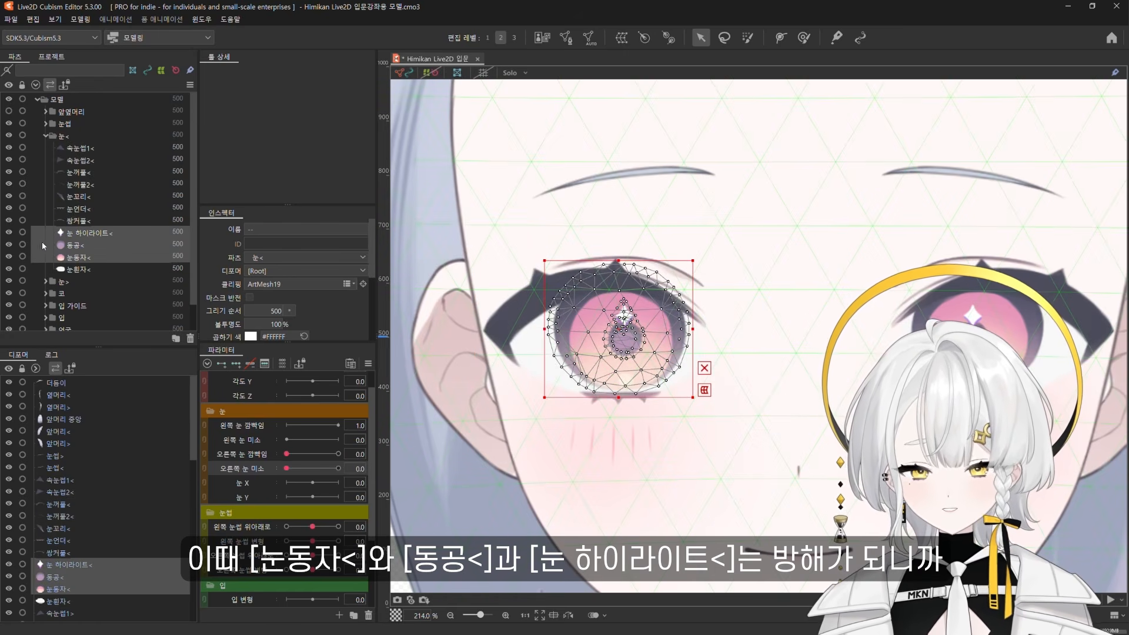
{"action": "left_click", "coordinate": [9, 257]}
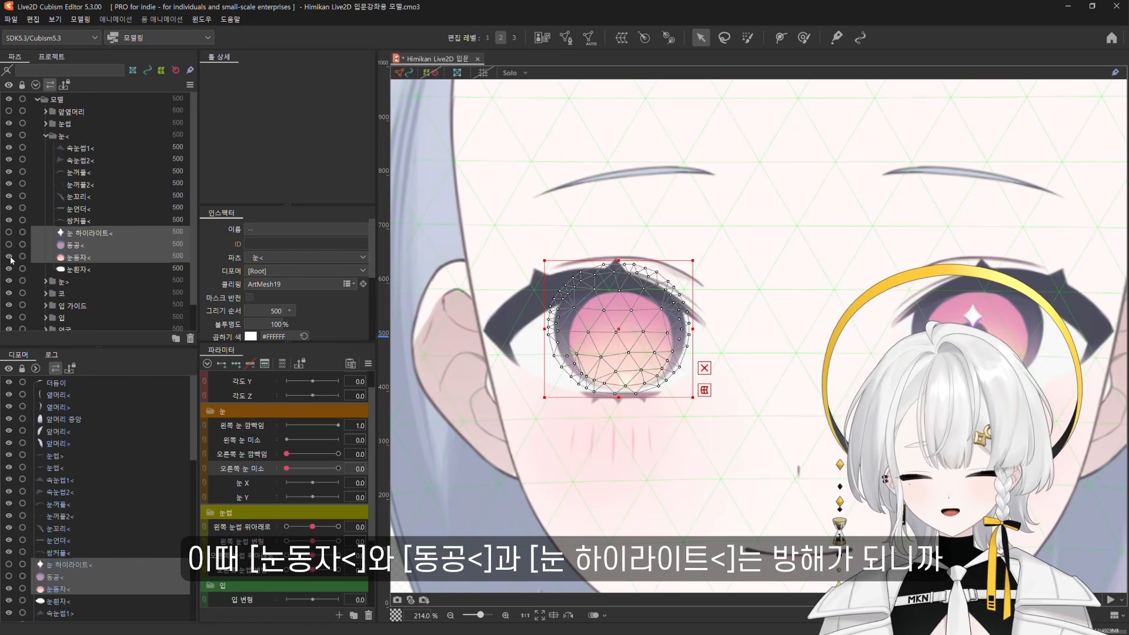
{"action": "left_click", "coordinate": [9, 257]}
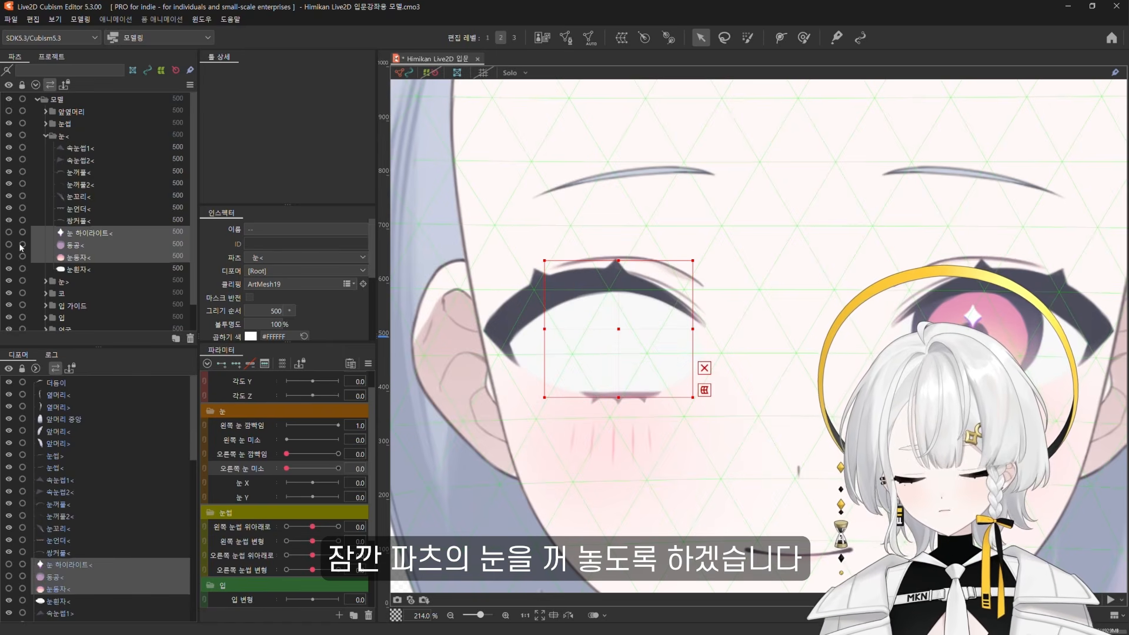
Draw a four-point deform path along the 눈꺼풀< mesh from the outer to the inner eye corner
{"action": "left_click", "coordinate": [119, 171]}
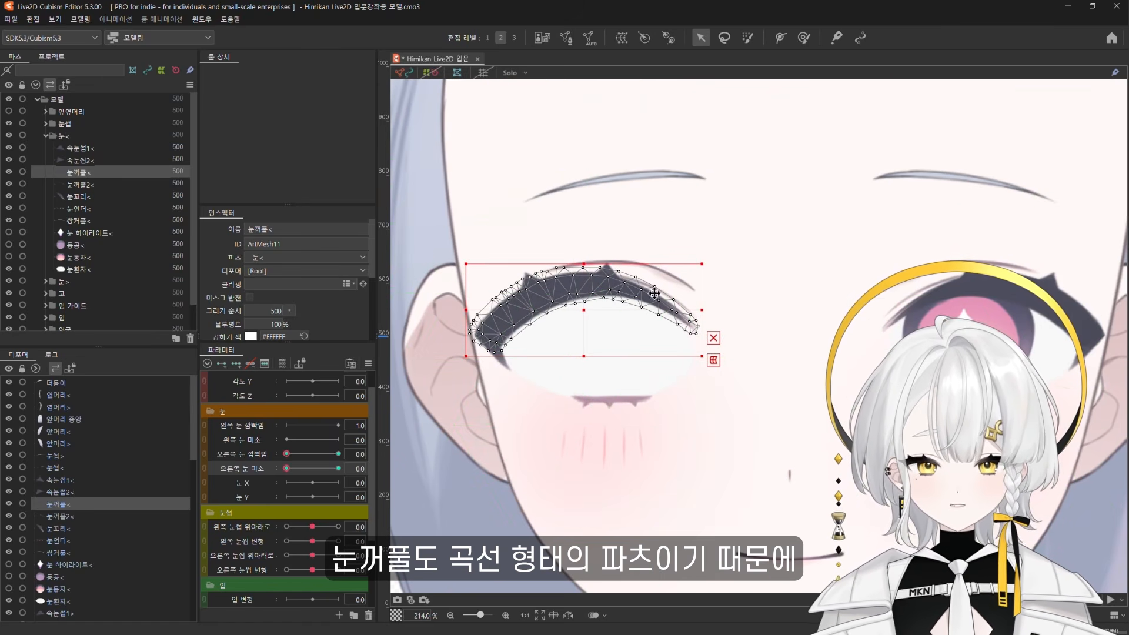
{"action": "left_click", "coordinate": [775, 40]}
{"action": "scroll", "coordinate": [587, 286], "scroll_direction": "up", "scroll_amount": 2}
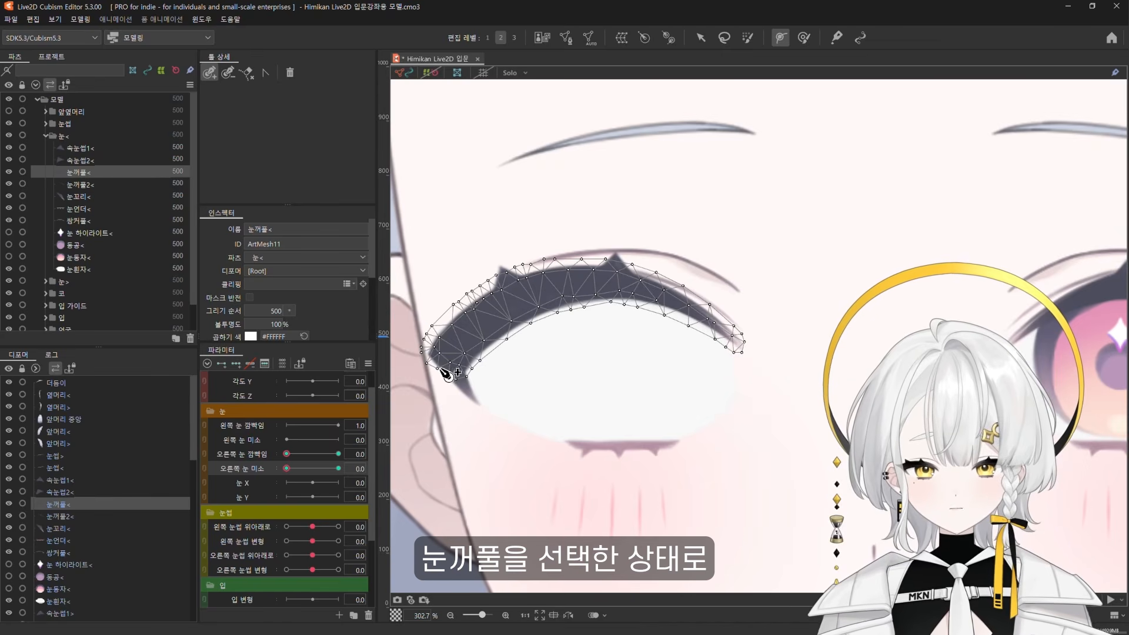
{"action": "left_click", "coordinate": [434, 367]}
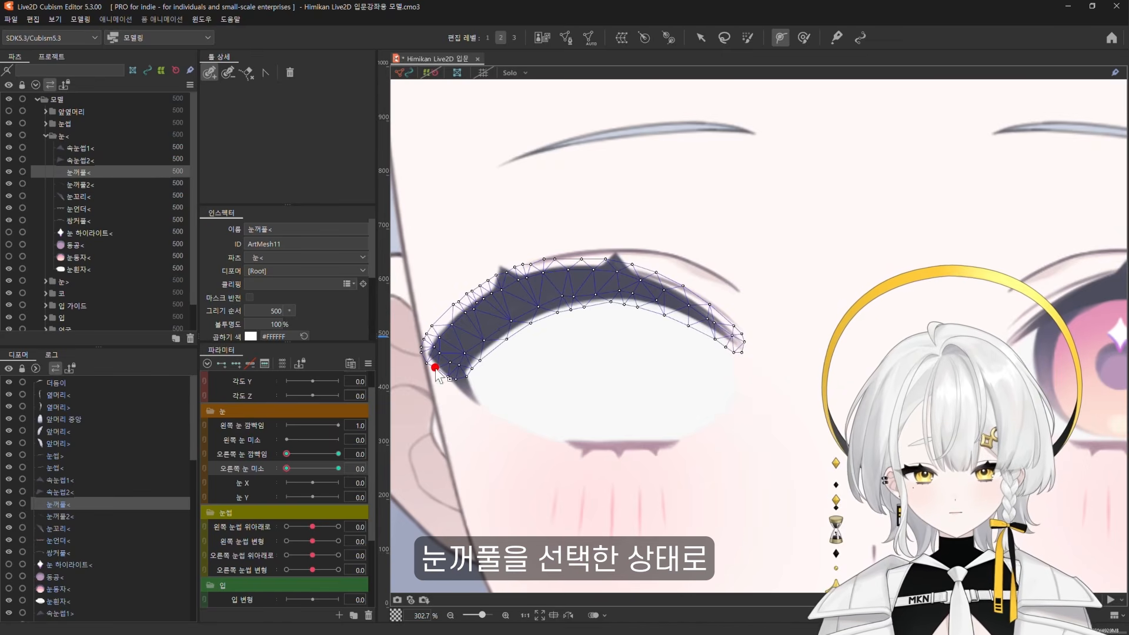
{"action": "left_click", "coordinate": [528, 292]}
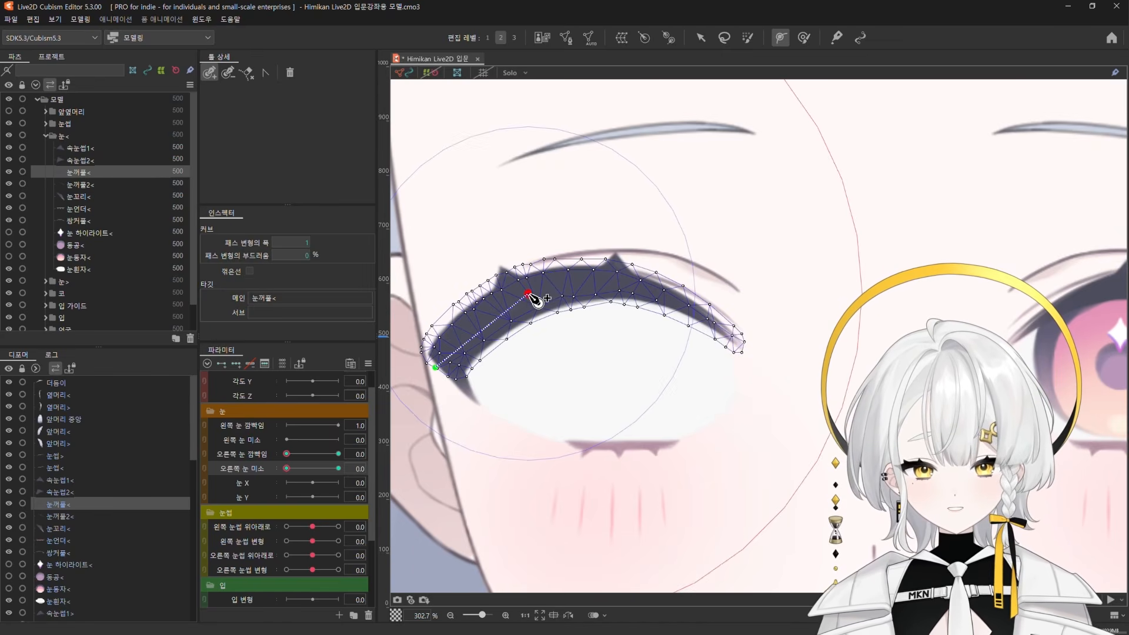
{"action": "left_click", "coordinate": [633, 286]}
{"action": "left_click", "coordinate": [742, 345]}
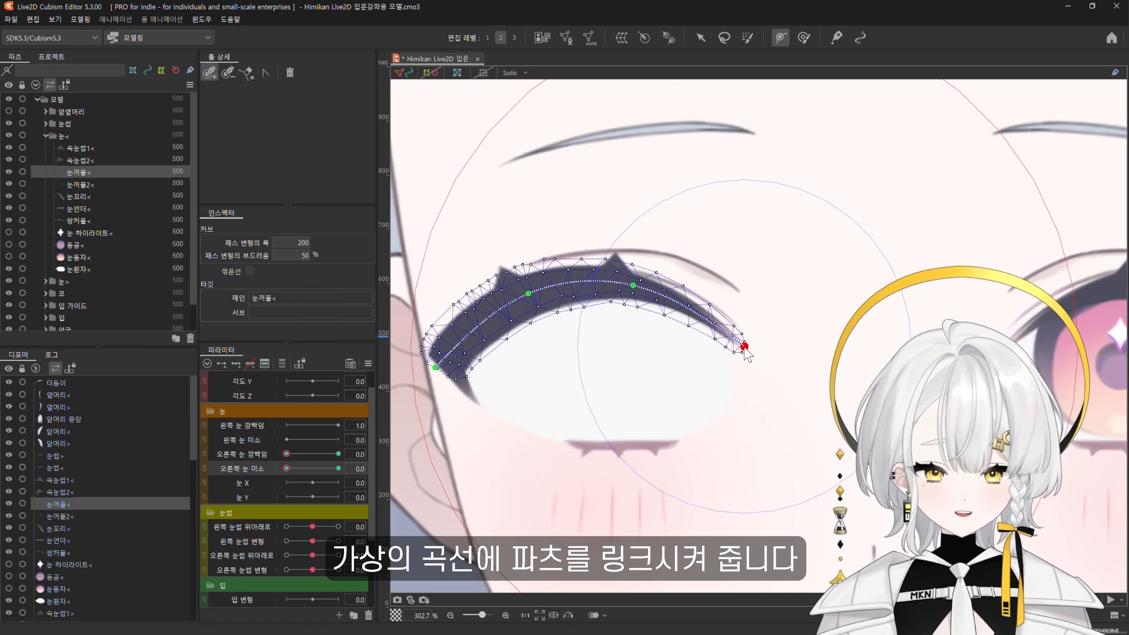
Try bending 눈꺼풀< with the deform path's two middle points, and restore its original curve
{"action": "key", "text": "v"}
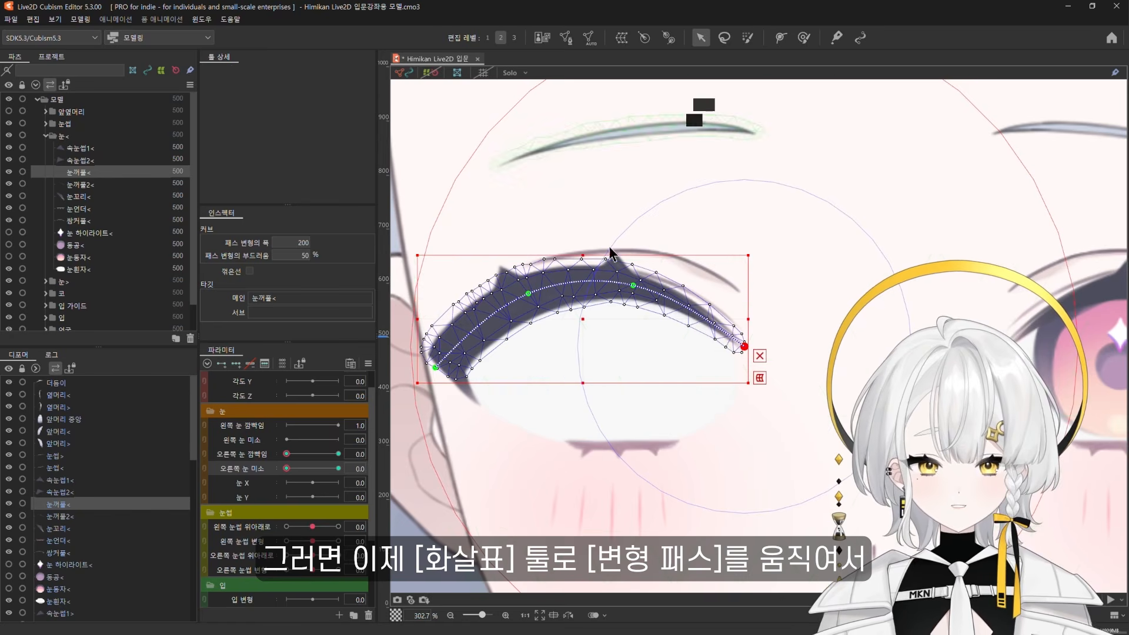
{"action": "left_click_drag", "start_coordinate": [633, 286], "coordinate": [634, 332]}
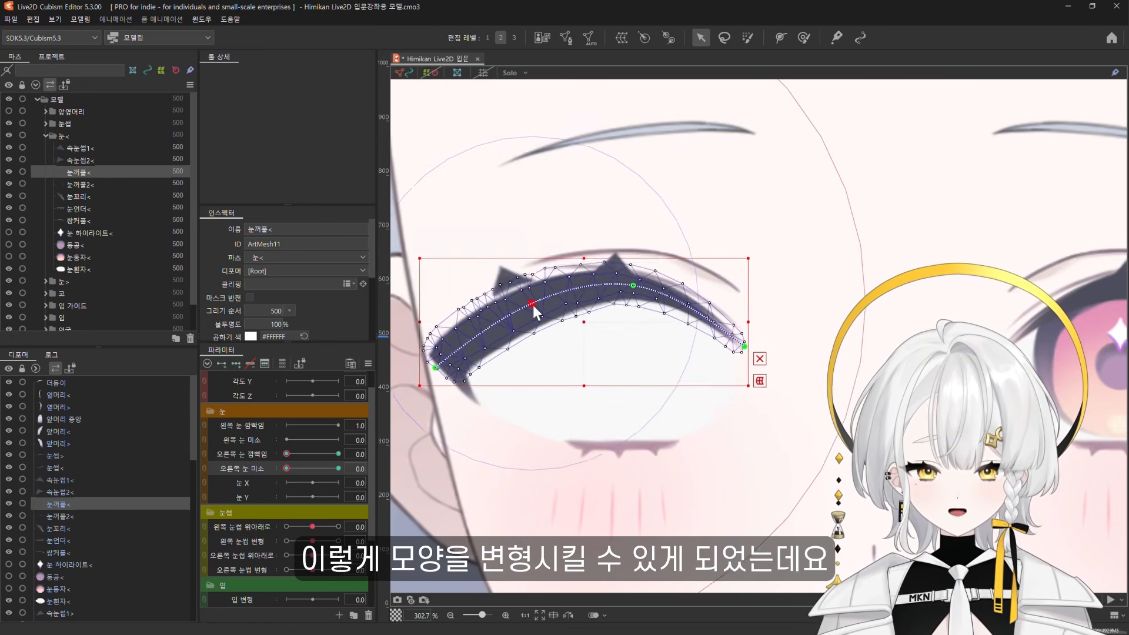
{"action": "mouse_move", "coordinate": [533, 305]}
{"action": "left_mouse_down"}
{"action": "mouse_move", "coordinate": [538, 348]}
{"action": "mouse_move", "coordinate": [528, 292]}
{"action": "left_mouse_up"}
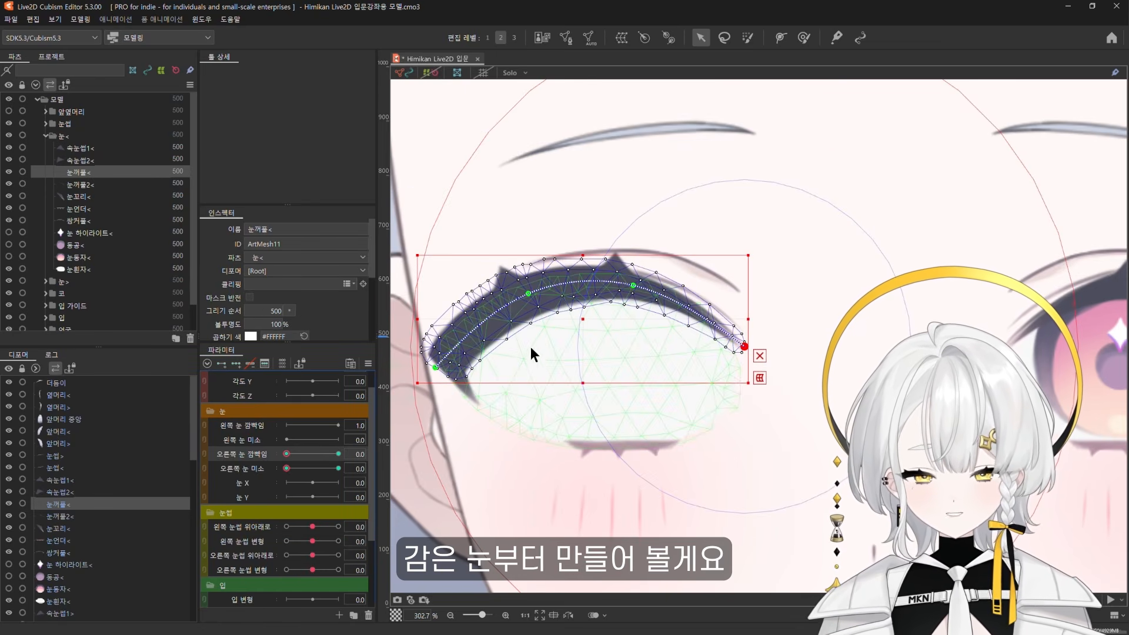
Reshape 눈꺼풀< into a downward-curved closed eye at 오른쪽 눈 깜빡임 0.0 by lowering the middle path points and pulling the outer end inward
{"action": "scroll", "coordinate": [597, 316], "scroll_direction": "down", "scroll_amount": 2}
{"action": "left_click_drag", "start_coordinate": [596, 316], "coordinate": [570, 328]}
{"action": "left_click_drag", "start_coordinate": [533, 309], "coordinate": [534, 334]}
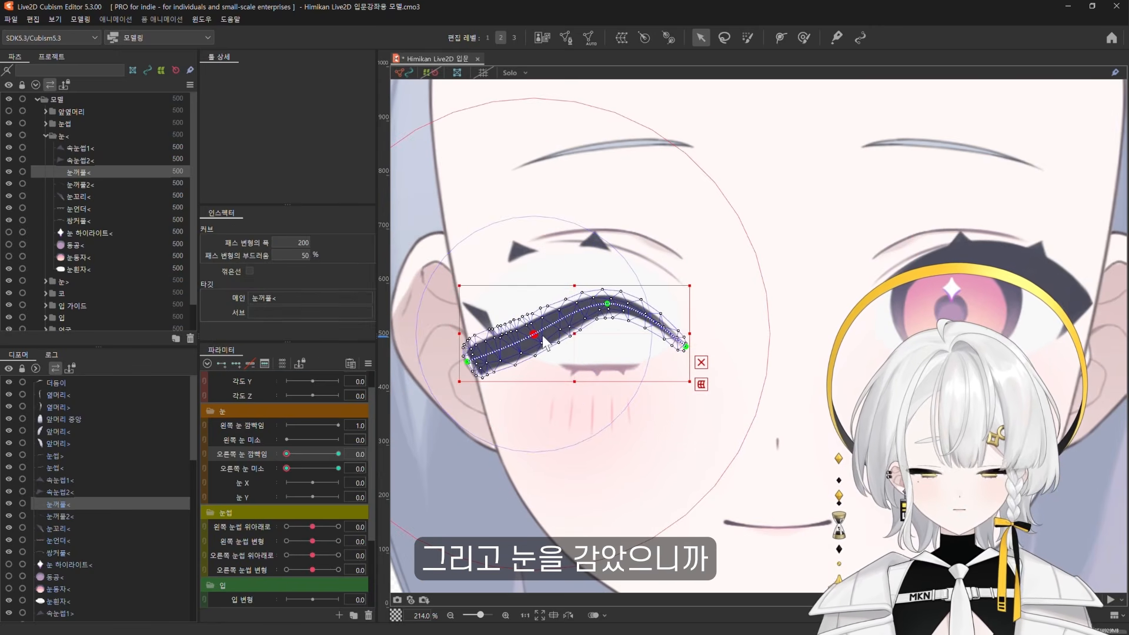
{"action": "left_click_drag", "start_coordinate": [606, 312], "coordinate": [606, 334]}
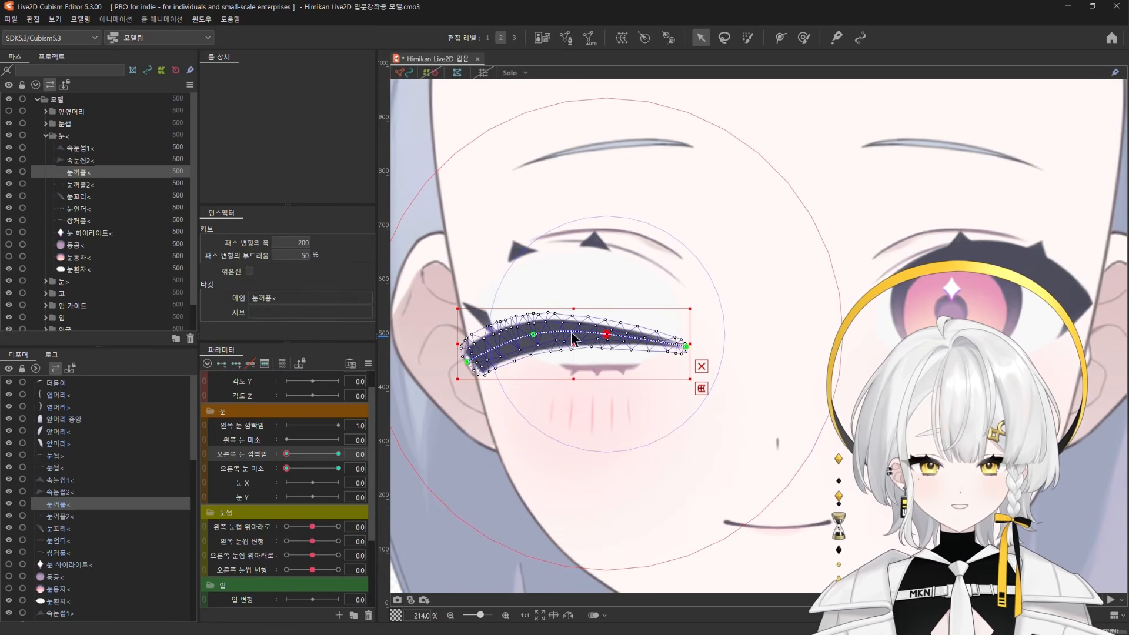
{"action": "left_click_drag", "start_coordinate": [536, 337], "coordinate": [538, 345]}
{"action": "left_click_drag", "start_coordinate": [471, 362], "coordinate": [492, 340]}
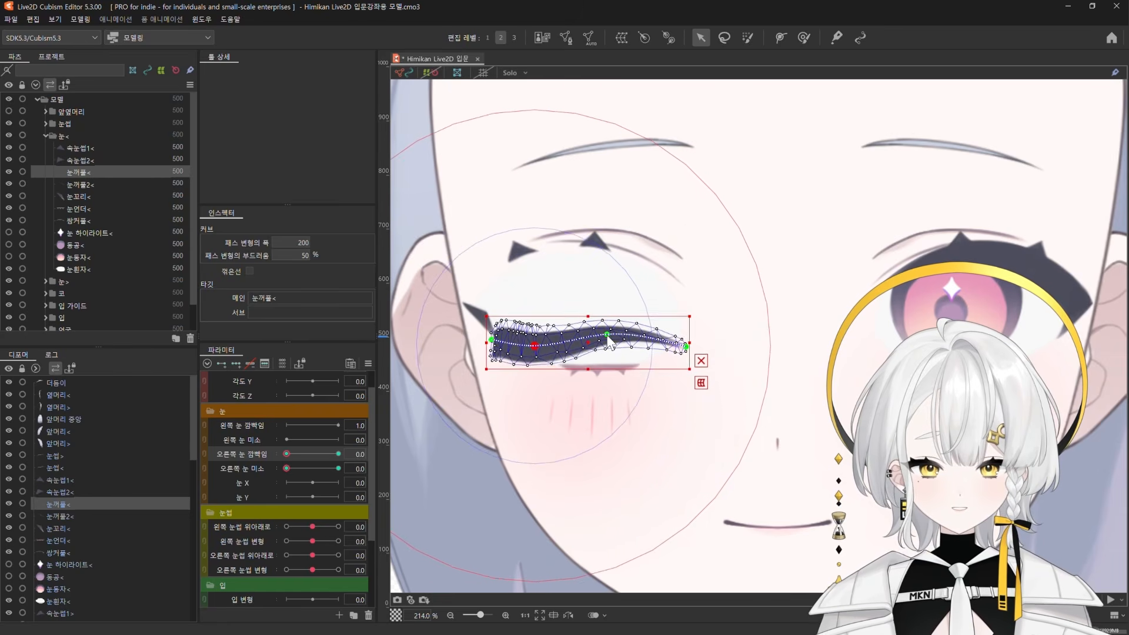
{"action": "left_click_drag", "start_coordinate": [607, 334], "coordinate": [611, 355]}
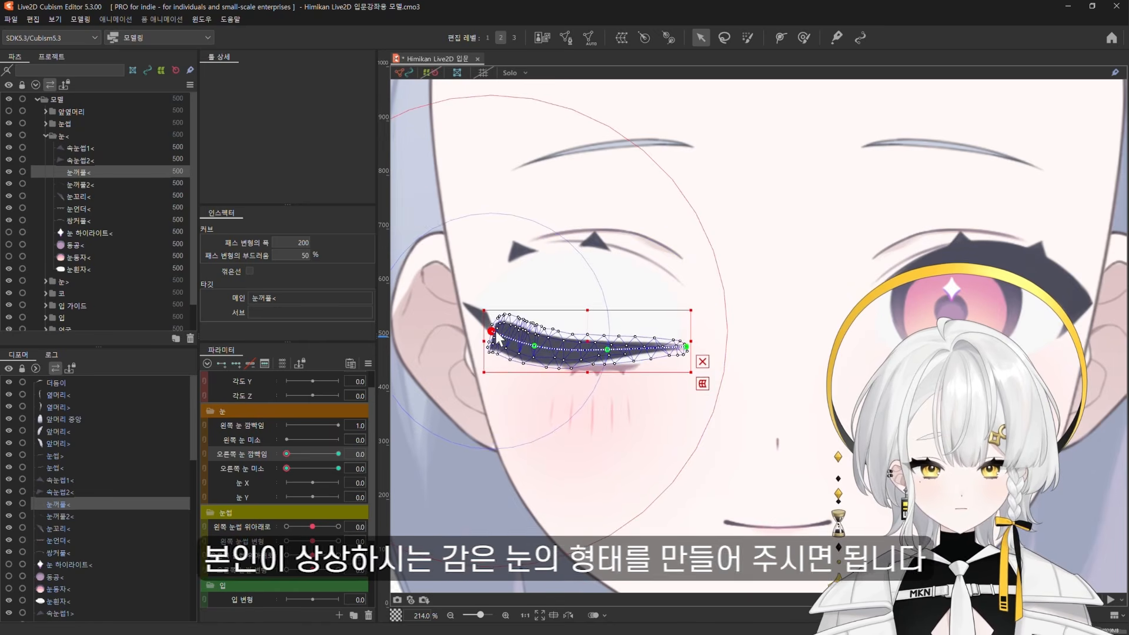
{"action": "left_click_drag", "start_coordinate": [491, 339], "coordinate": [535, 339]}
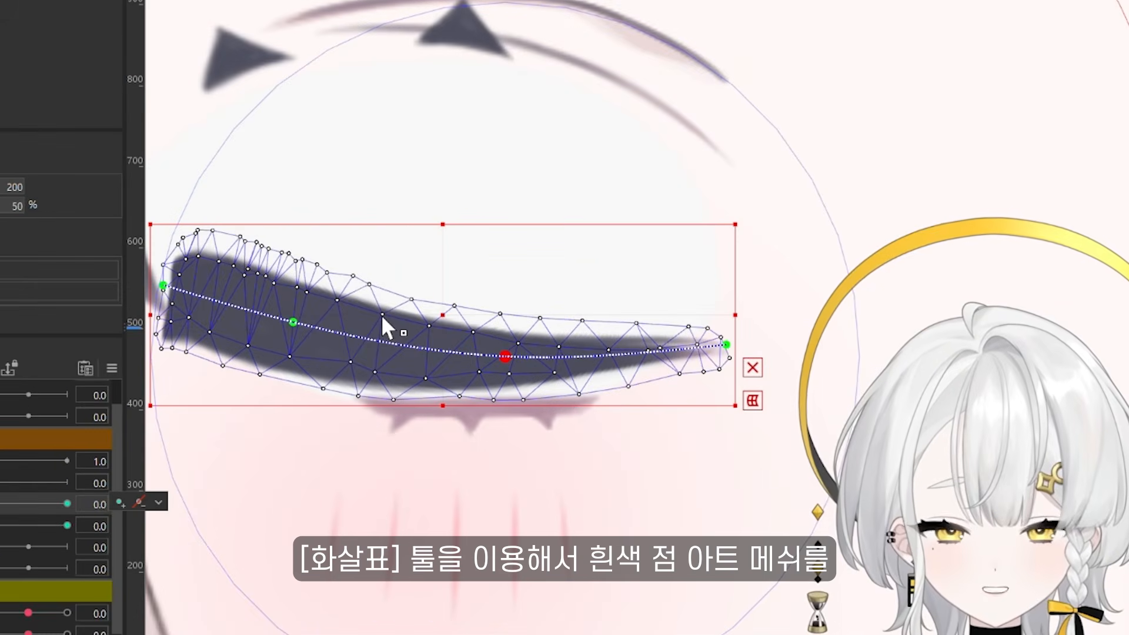
Refine the closed 눈꺼풀< outline by moving a mesh vertex, and size the deform brush to about 88.8 px
{"action": "left_click", "coordinate": [551, 341]}
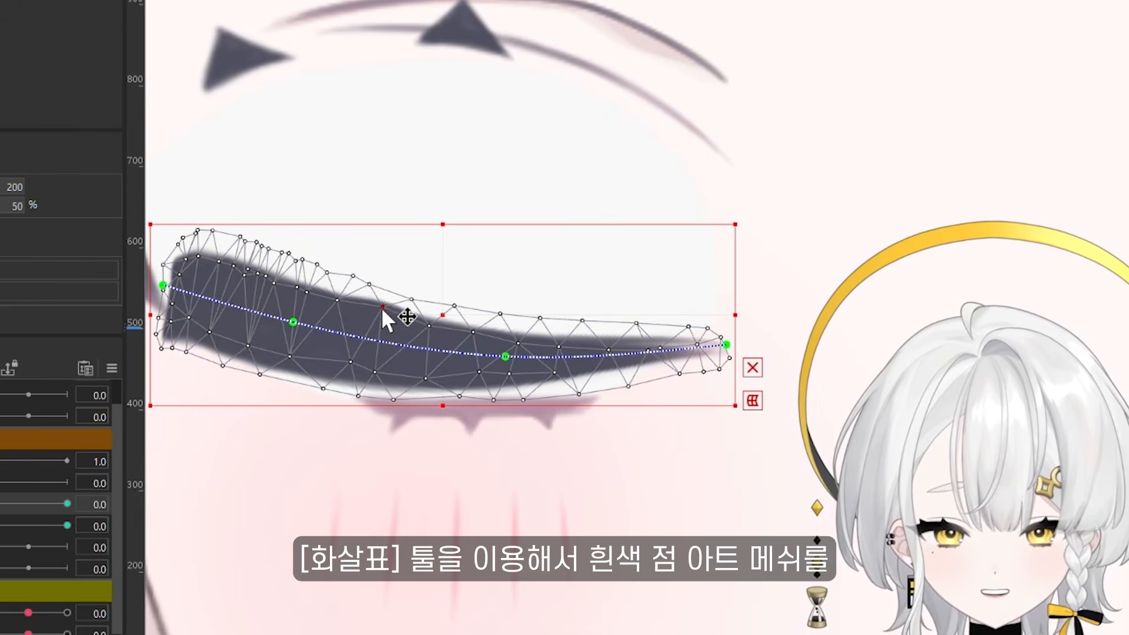
{"action": "left_click_drag", "start_coordinate": [380, 315], "coordinate": [375, 331]}
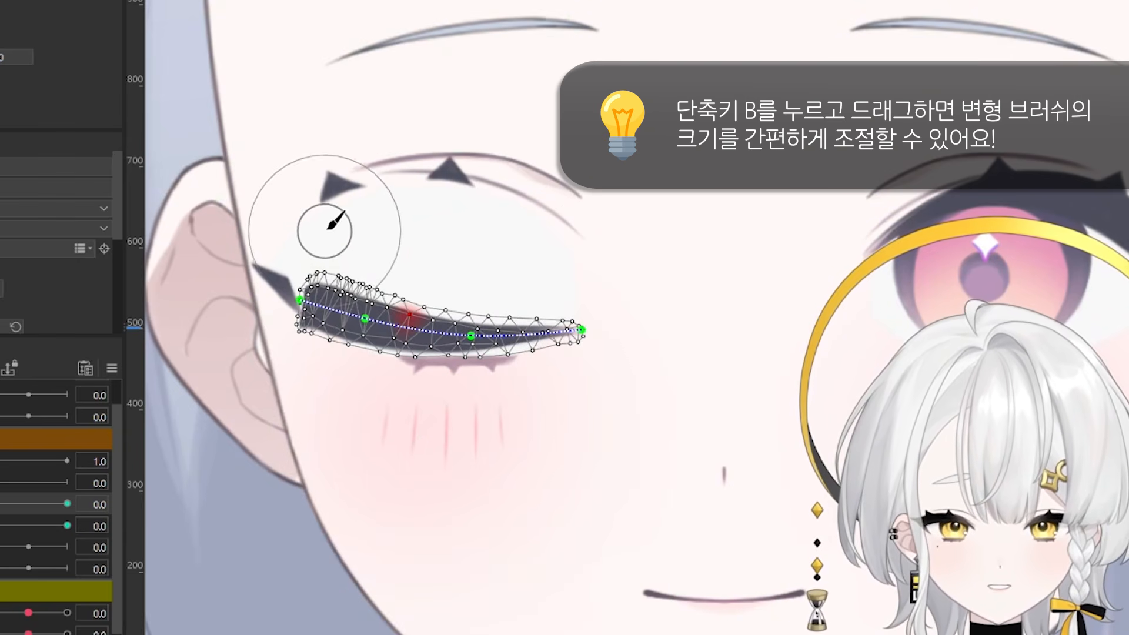
{"action": "left_click_drag", "start_coordinate": [337, 238], "coordinate": [327, 227]}
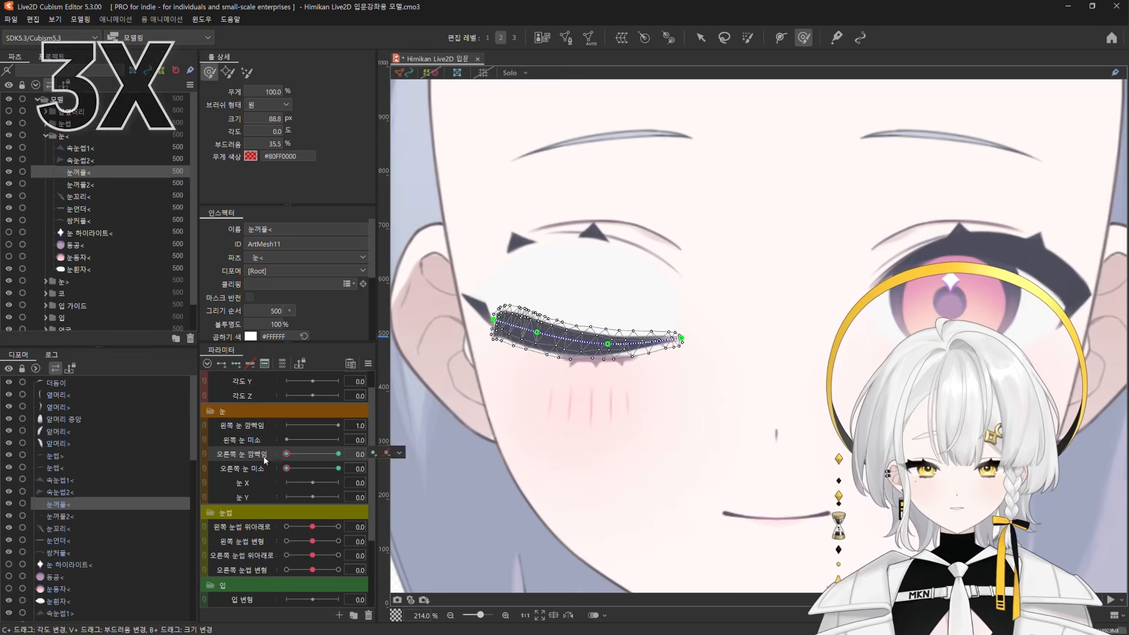
Examine the closed 눈꺼풀< shape up close and against the whole face, with and without its mesh displayed
{"action": "key", "text": "Escape"}
{"action": "scroll", "coordinate": [364, 496], "scroll_direction": "down", "scroll_amount": 3}
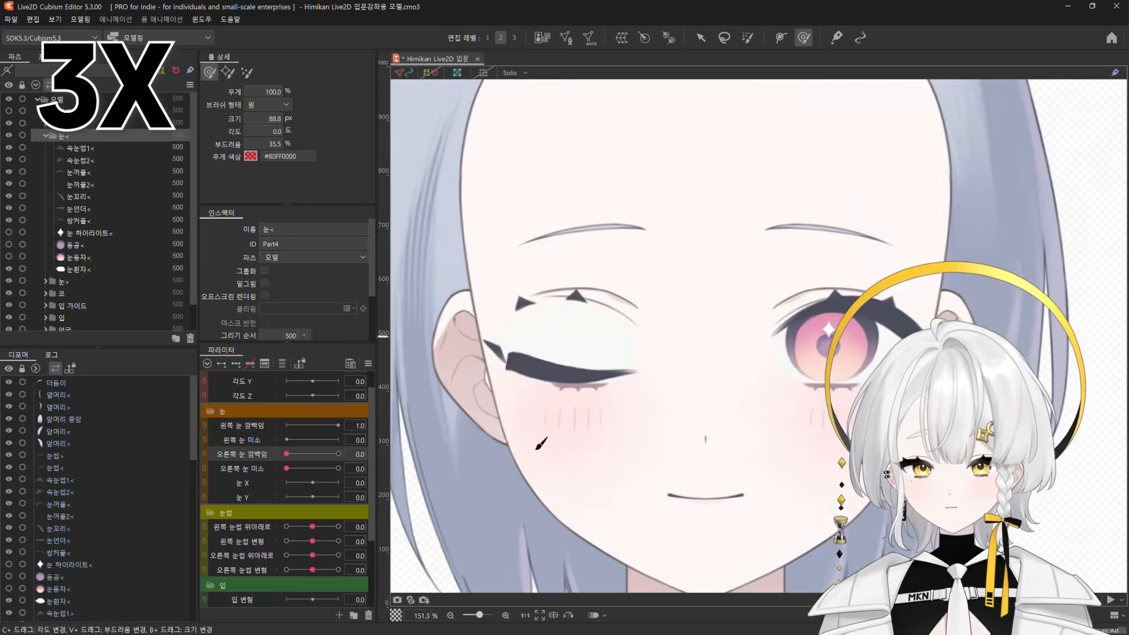
{"action": "left_click", "coordinate": [529, 361]}
{"action": "scroll", "coordinate": [512, 356], "scroll_direction": "up", "scroll_amount": 4}
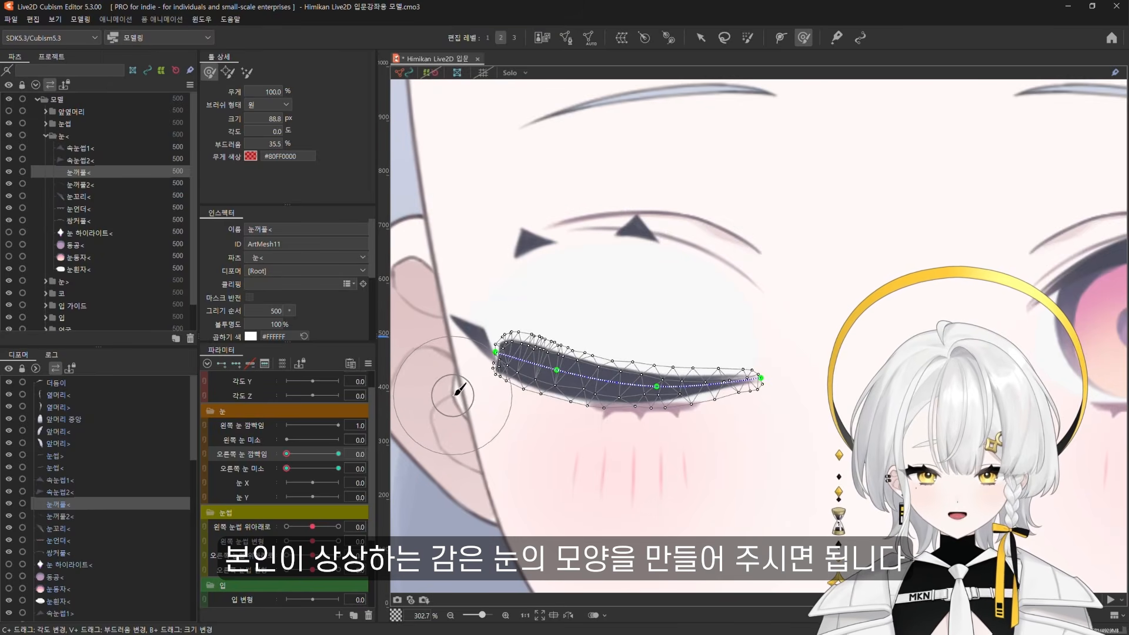
{"action": "scroll", "coordinate": [465, 404], "scroll_direction": "down", "scroll_amount": 2}
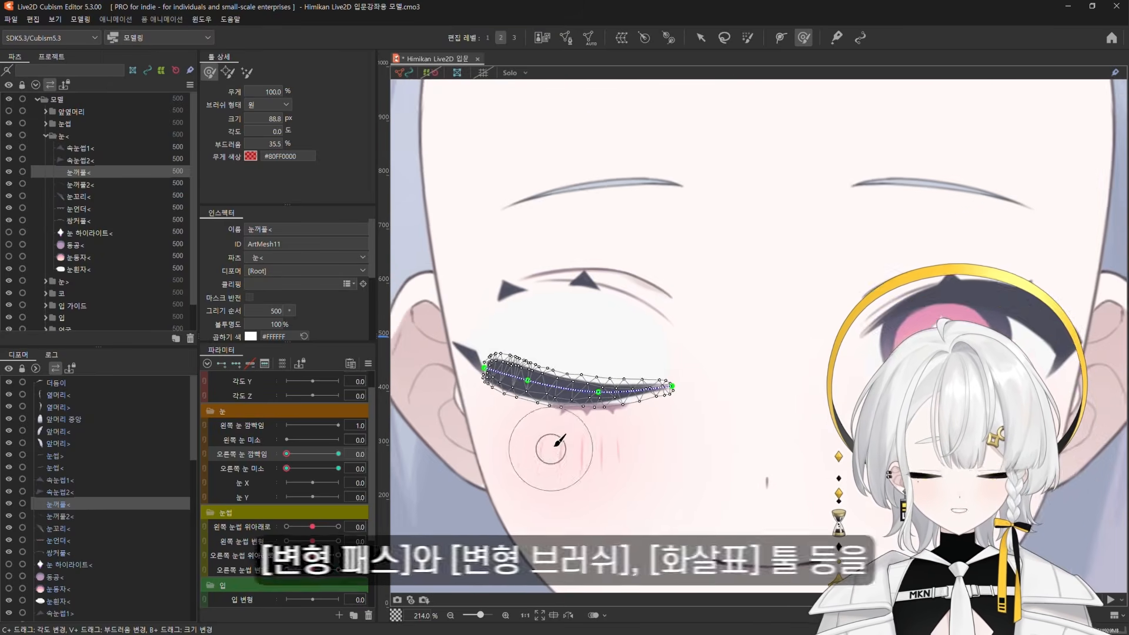
{"action": "left_click_drag", "start_coordinate": [556, 445], "coordinate": [557, 416]}
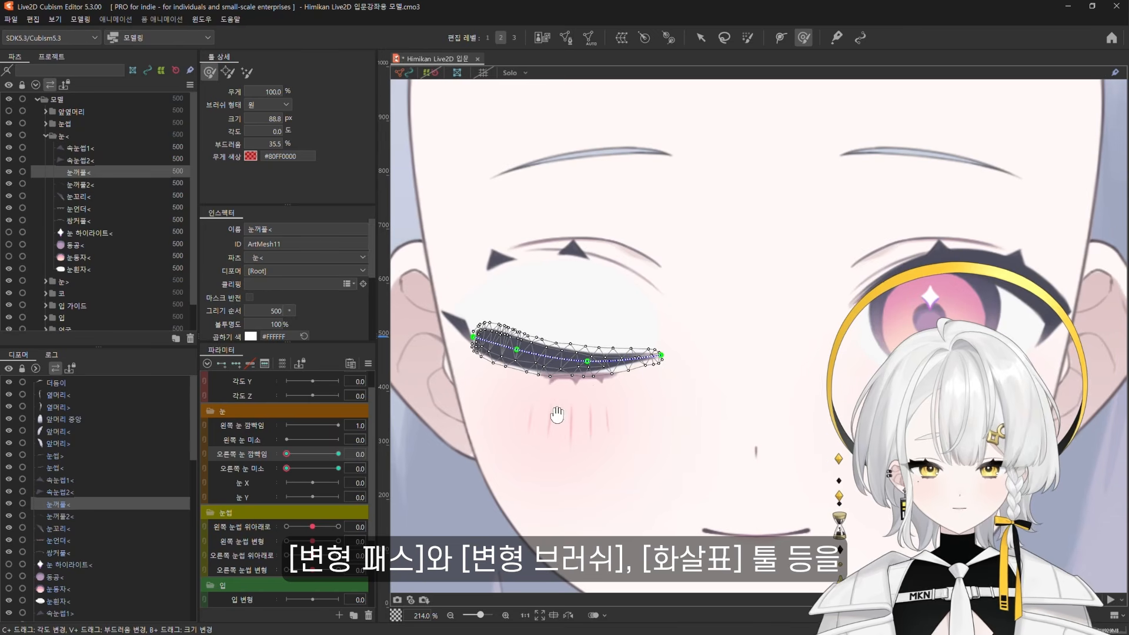
{"action": "left_click", "coordinate": [700, 37]}
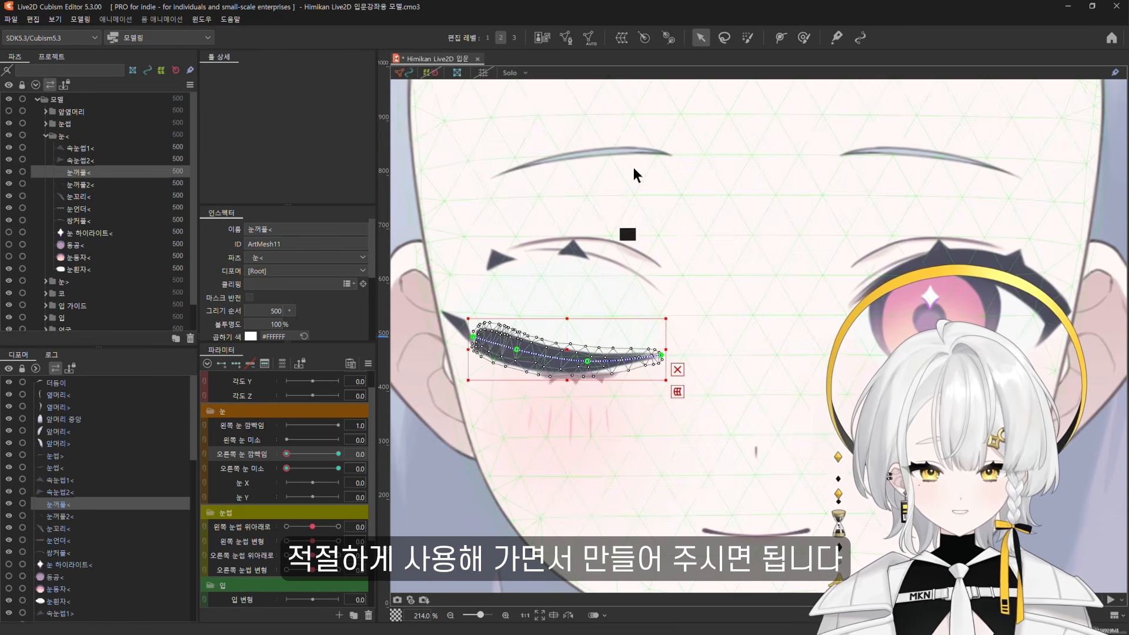
{"action": "left_click", "coordinate": [802, 38]}
{"action": "scroll", "coordinate": [537, 300], "scroll_direction": "up", "scroll_amount": 3}
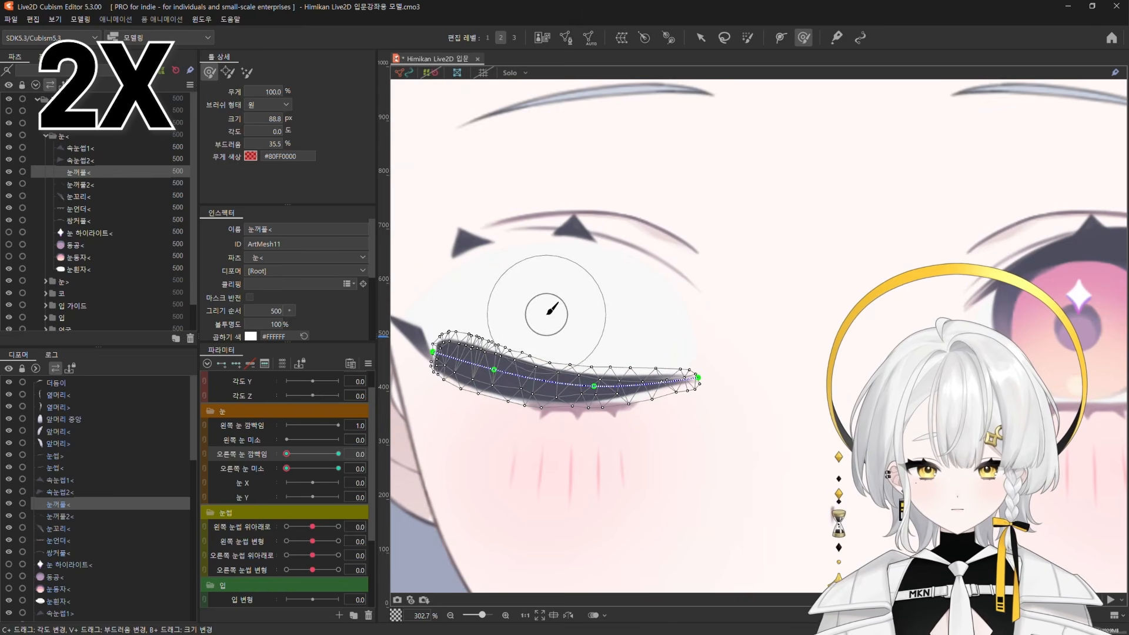
{"action": "scroll", "coordinate": [588, 335], "scroll_direction": "down", "scroll_amount": 3}
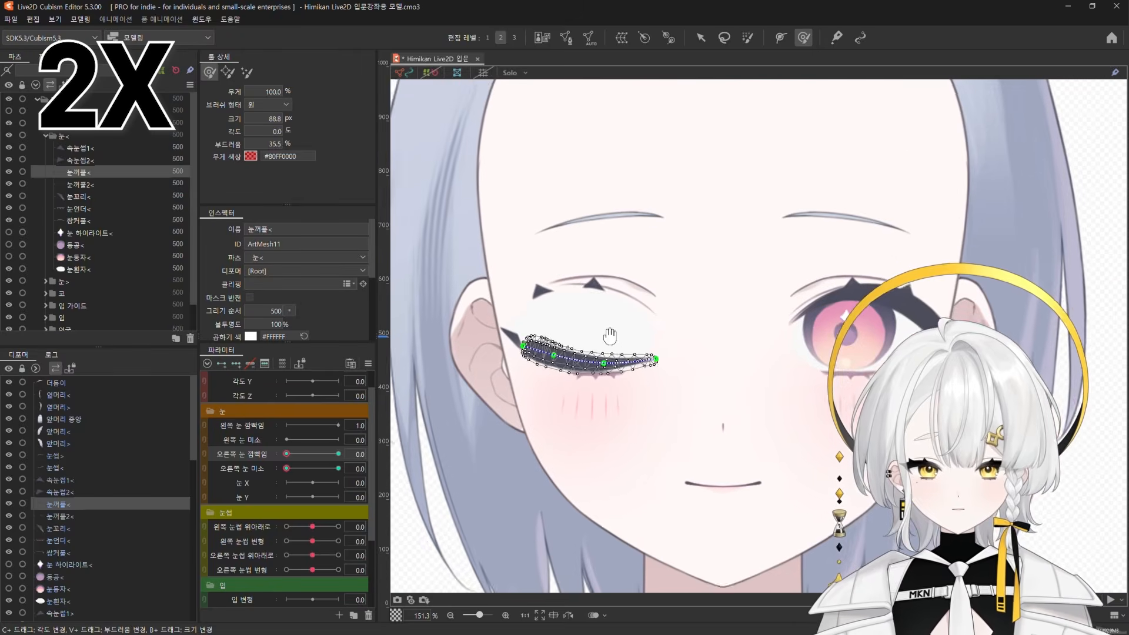
{"action": "left_click", "coordinate": [118, 148]}
{"action": "left_click", "coordinate": [112, 136]}
{"action": "scroll", "coordinate": [435, 314], "scroll_direction": "down", "scroll_amount": 1}
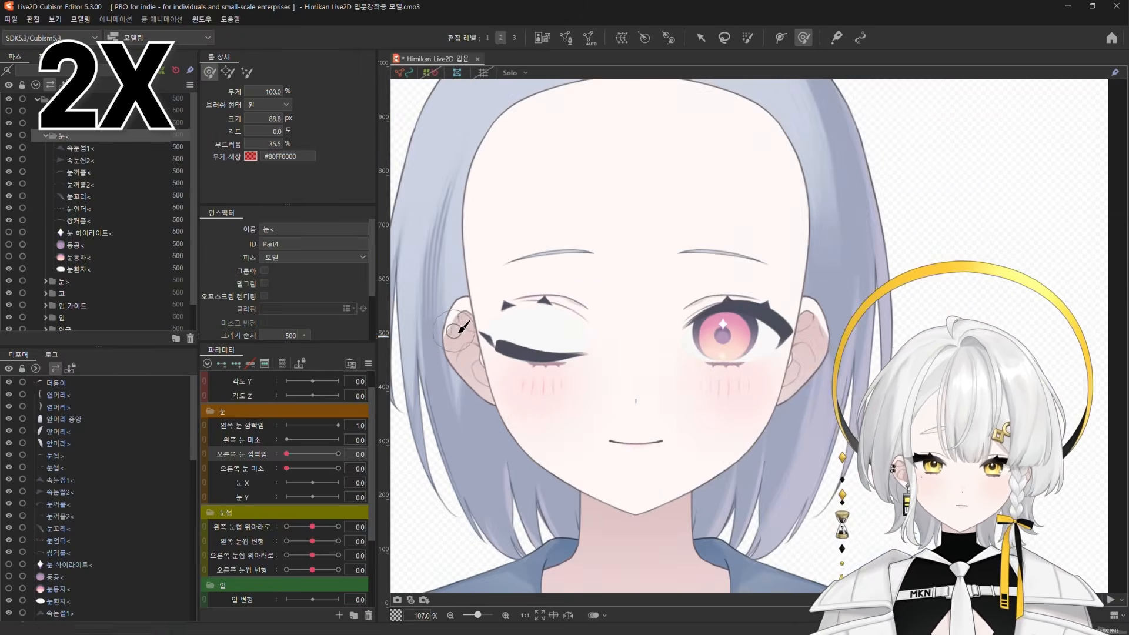
{"action": "scroll", "coordinate": [453, 329], "scroll_direction": "up", "scroll_amount": 1}
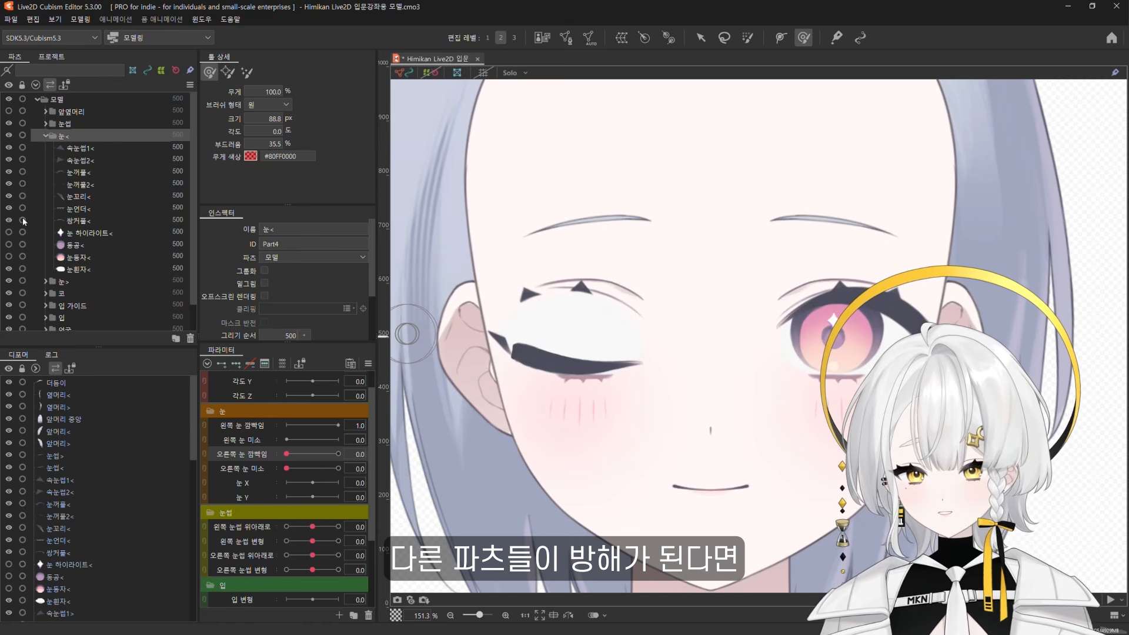
Hide all meshes in the 눈< part except 눈꺼풀<, and preview its motion with 오른쪽 눈 깜빡임
{"action": "left_click_drag", "start_coordinate": [9, 220], "coordinate": [8, 148]}
{"action": "left_click", "coordinate": [9, 172]}
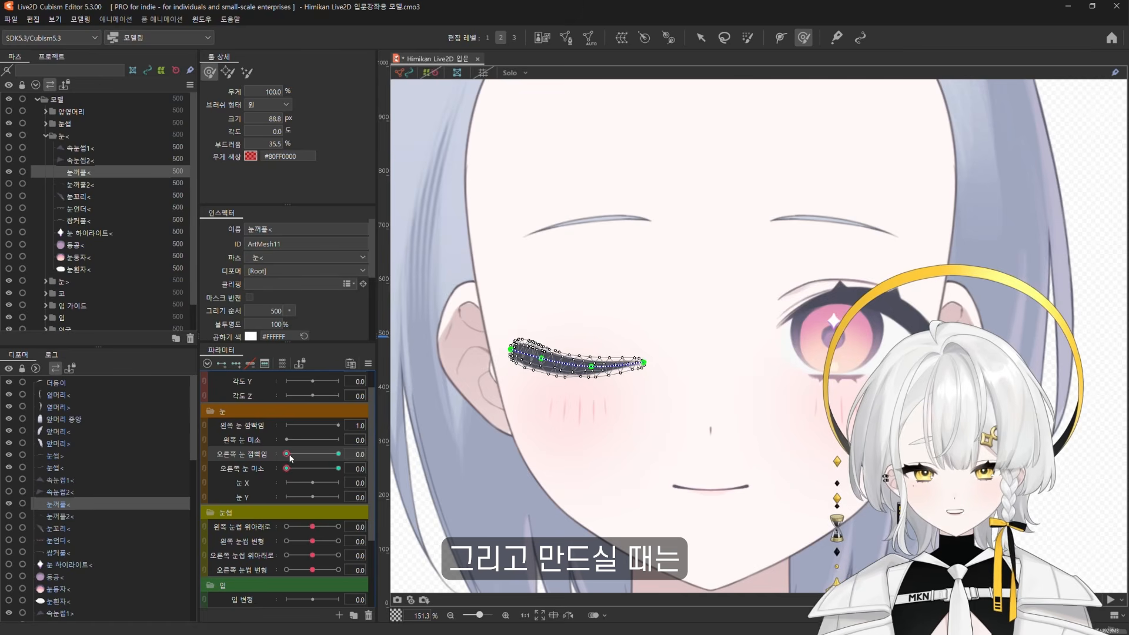
{"action": "mouse_move", "coordinate": [287, 454]}
{"action": "left_mouse_down"}
{"action": "mouse_move", "coordinate": [339, 454]}
{"action": "mouse_move", "coordinate": [276, 464]}
{"action": "mouse_move", "coordinate": [341, 458]}
{"action": "mouse_move", "coordinate": [286, 454]}
{"action": "left_mouse_up"}
Shift the outer end of the 눈꺼풀< deform path slightly outward, and check the blink motion
{"action": "left_click", "coordinate": [700, 37]}
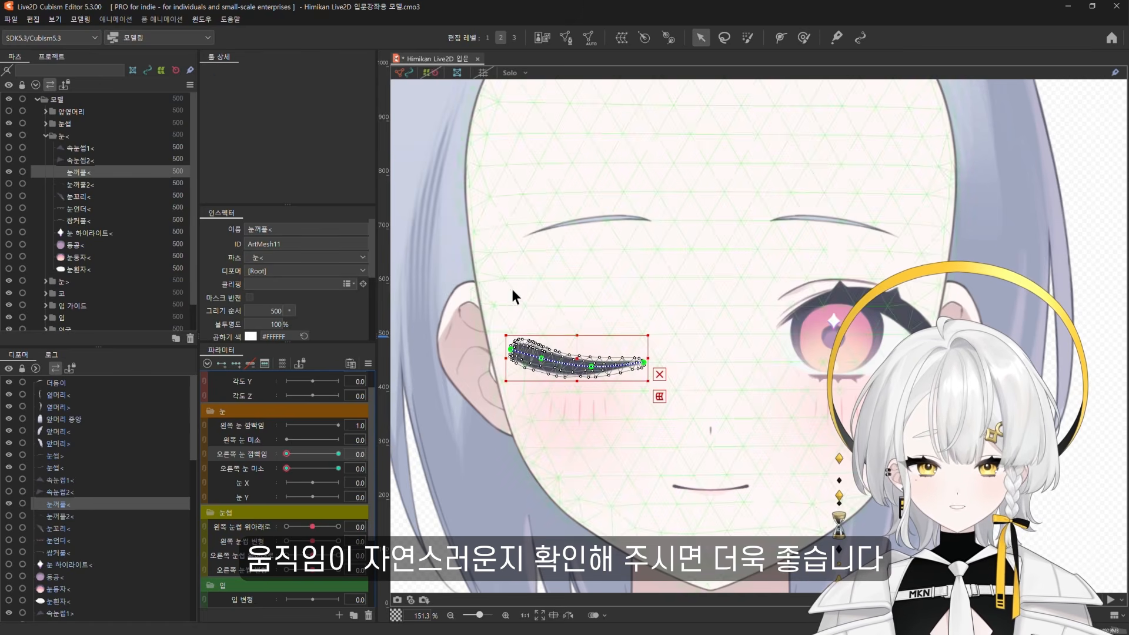
{"action": "left_click_drag", "start_coordinate": [510, 349], "coordinate": [507, 350]}
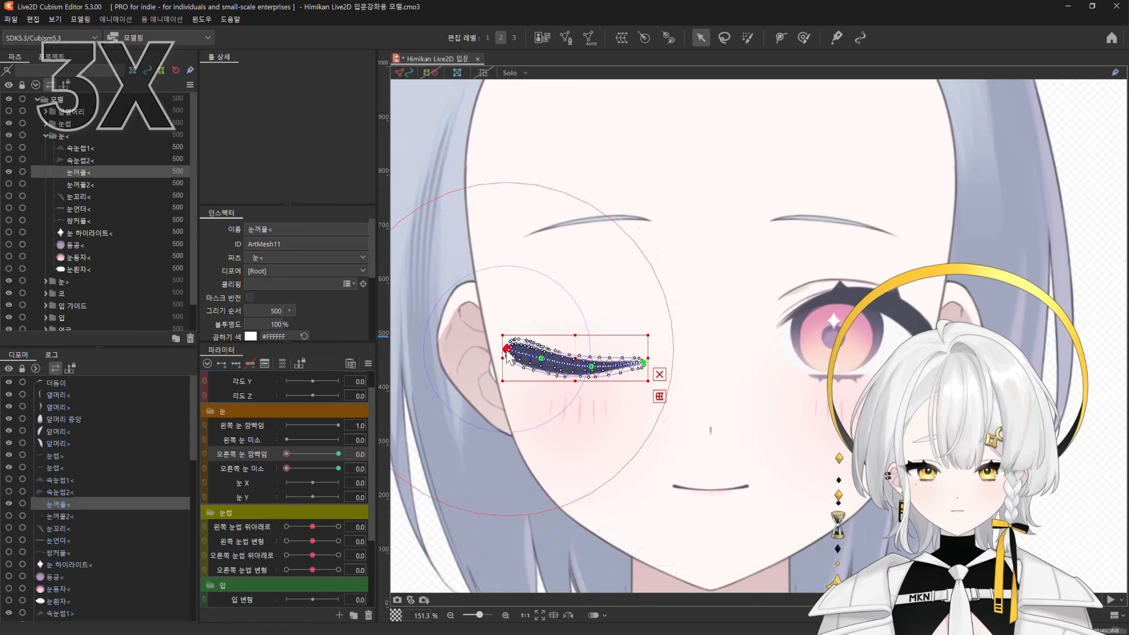
{"action": "mouse_move", "coordinate": [287, 454]}
{"action": "left_mouse_down"}
{"action": "mouse_move", "coordinate": [339, 454]}
{"action": "mouse_move", "coordinate": [272, 460]}
{"action": "mouse_move", "coordinate": [356, 449]}
{"action": "mouse_move", "coordinate": [267, 454]}
{"action": "left_mouse_up"}
{"action": "left_click", "coordinate": [591, 367]}
Preview the deselected eyelid across 오른쪽 눈 깜빡임, return the parameter to 0.0, and show 눈꺼풀2< again
{"action": "left_click", "coordinate": [64, 136]}
{"action": "scroll", "coordinate": [478, 441], "scroll_direction": "down", "scroll_amount": 2}
{"action": "scroll", "coordinate": [489, 457], "scroll_direction": "up", "scroll_amount": 1}
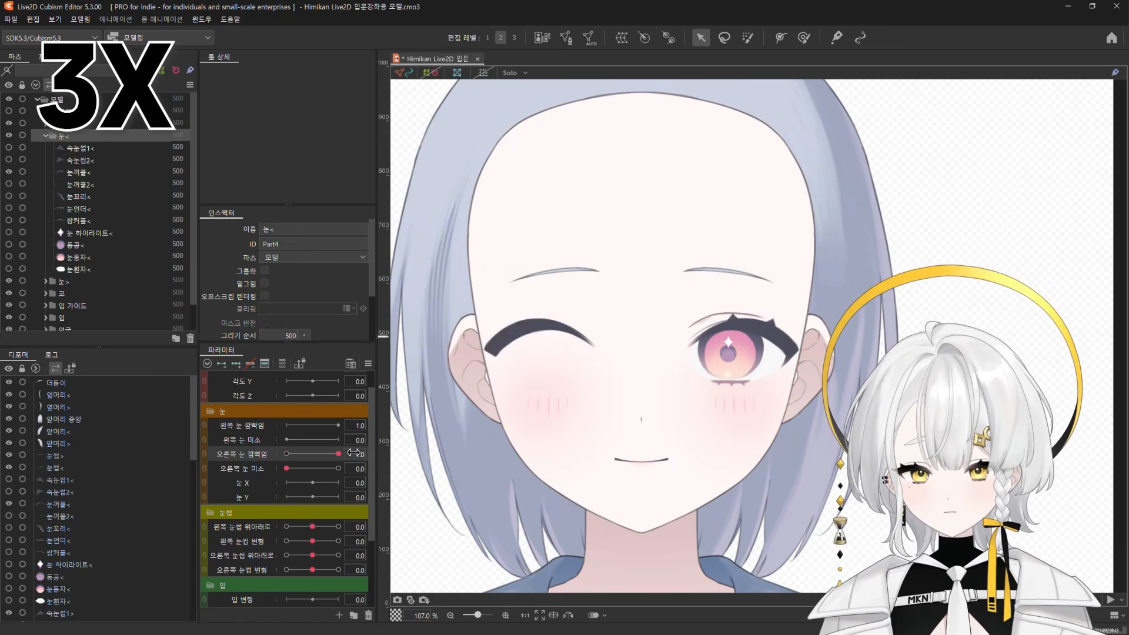
{"action": "left_click_drag", "start_coordinate": [287, 454], "coordinate": [267, 468]}
{"action": "left_click", "coordinate": [9, 184]}
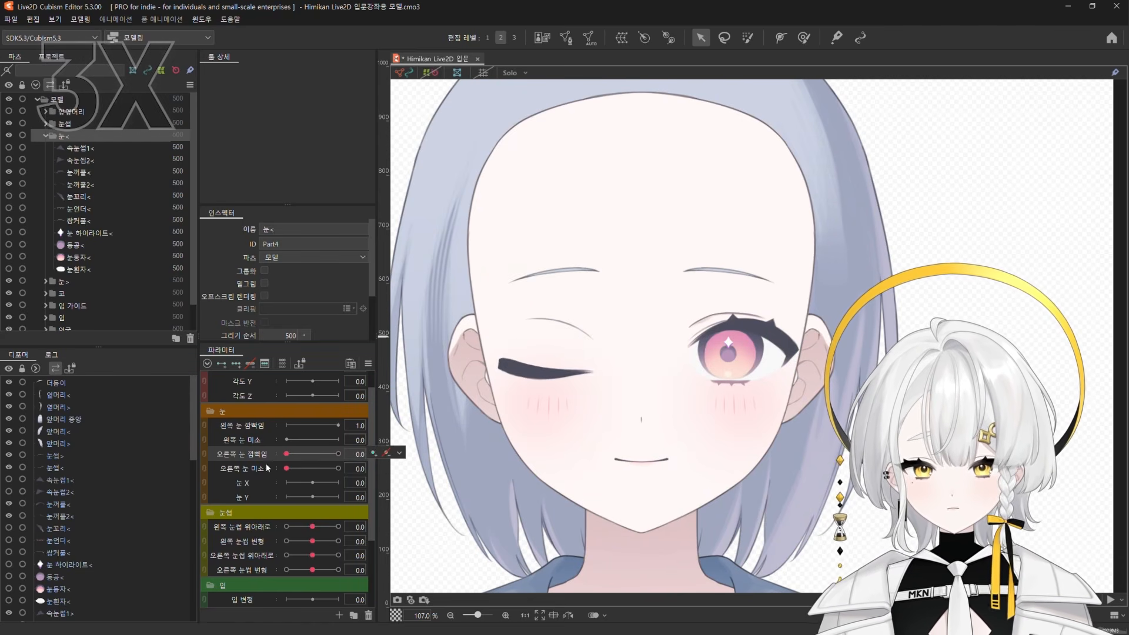
Add a three-point deform path along 눈꺼풀2<, from its outer end through the middle to its inner end
{"action": "left_click", "coordinate": [79, 185]}
{"action": "scroll", "coordinate": [524, 360], "scroll_direction": "up", "scroll_amount": 3}
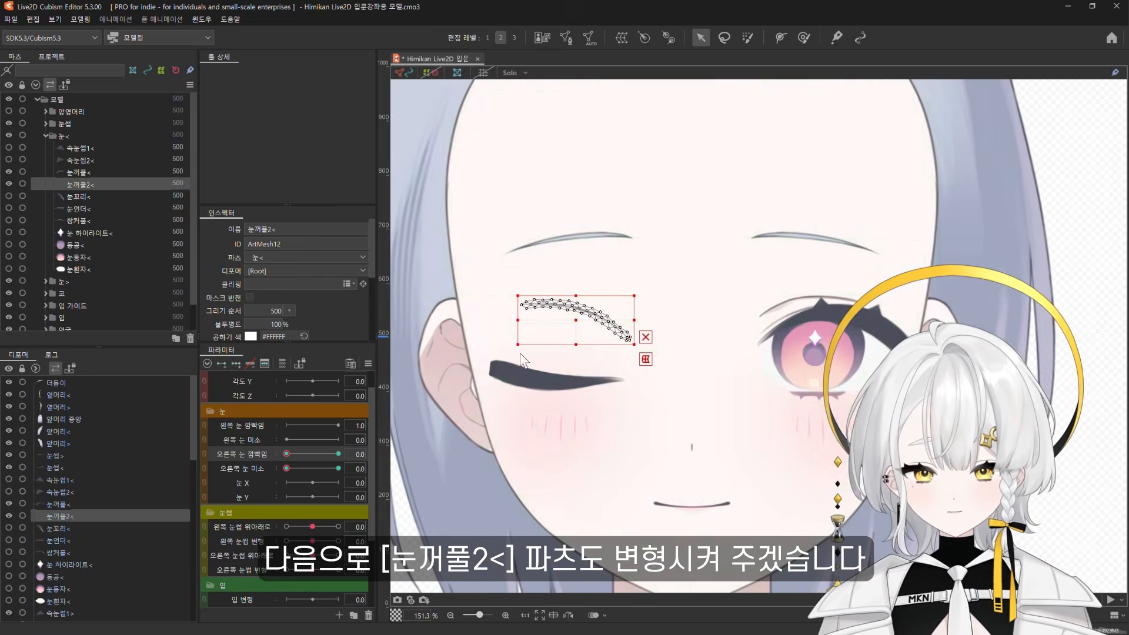
{"action": "scroll", "coordinate": [520, 353], "scroll_direction": "up", "scroll_amount": 3}
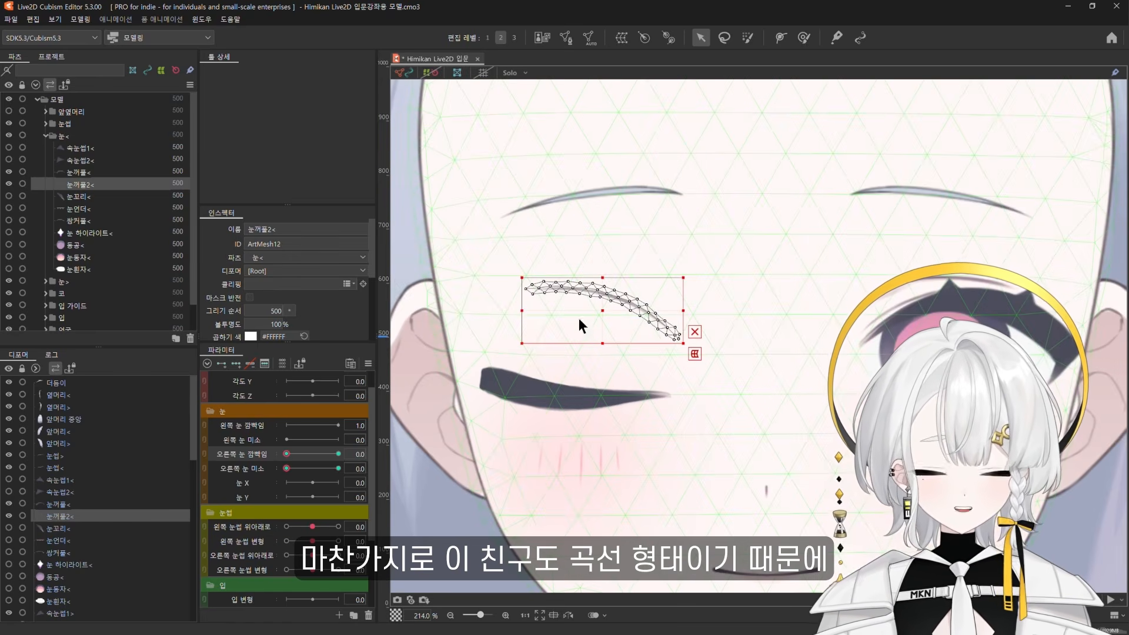
{"action": "left_click", "coordinate": [781, 39]}
{"action": "scroll", "coordinate": [600, 300], "scroll_direction": "up", "scroll_amount": 3}
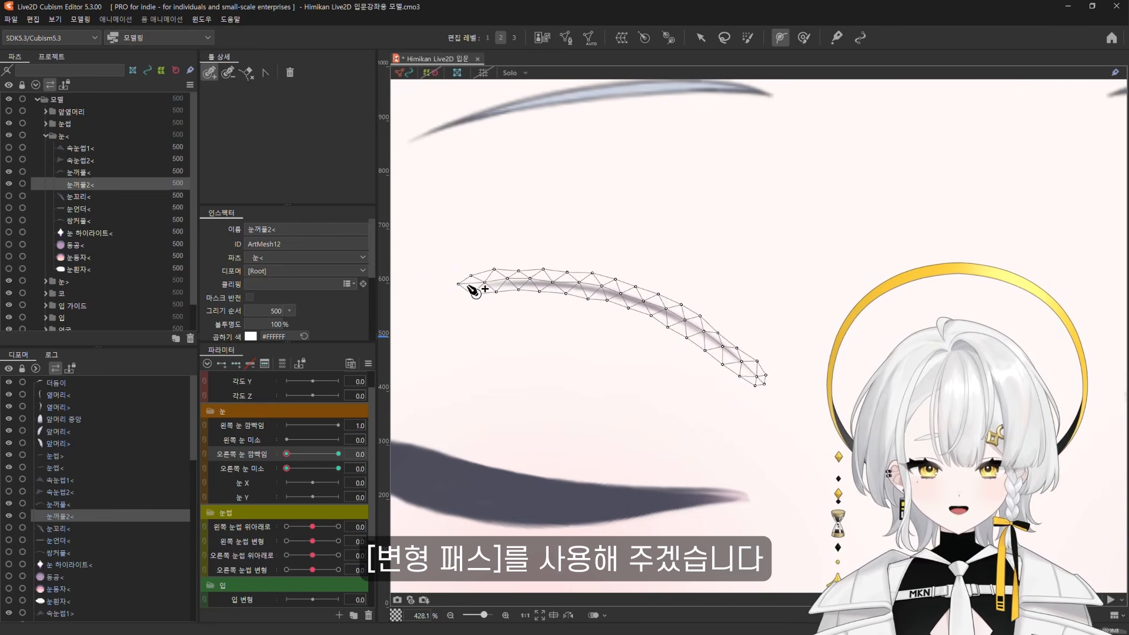
{"action": "left_click", "coordinate": [631, 298]}
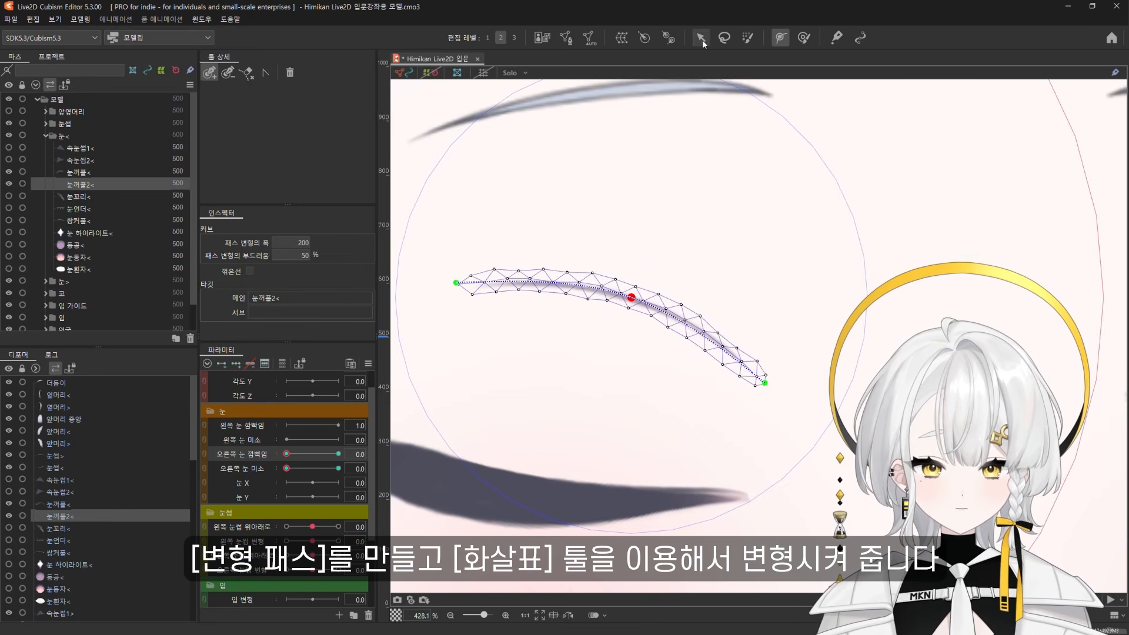
Move 눈꺼풀2< down onto the closed eyelid and bend its deform path to follow the eyelid's upper edge
{"action": "left_click", "coordinate": [702, 40]}
{"action": "scroll", "coordinate": [658, 241], "scroll_direction": "down", "scroll_amount": 2}
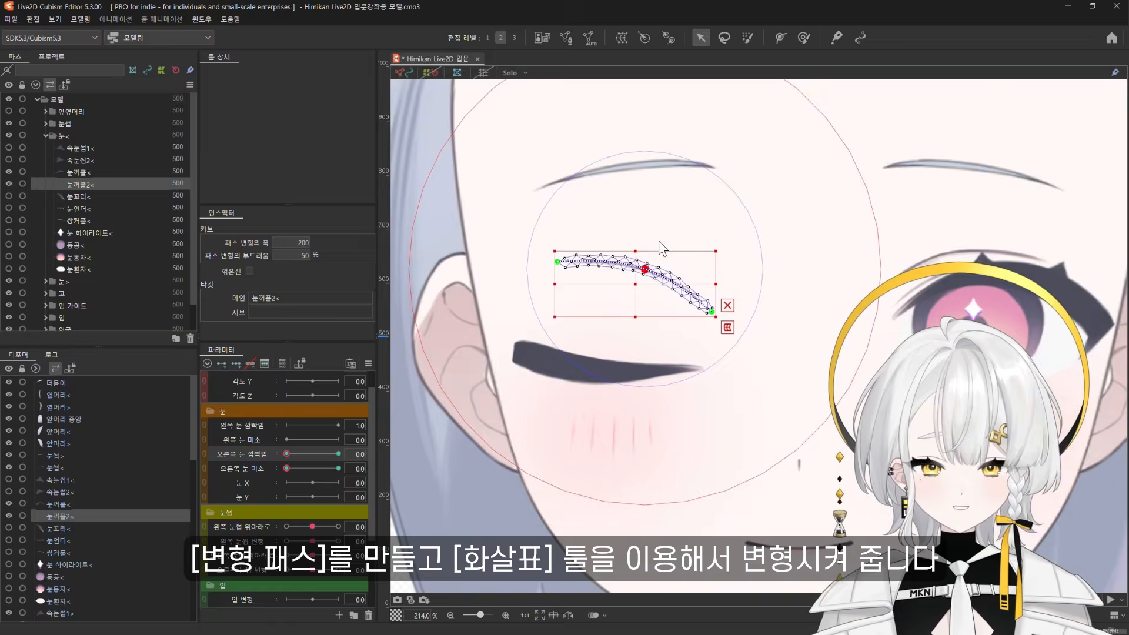
{"action": "scroll", "coordinate": [659, 253], "scroll_direction": "up", "scroll_amount": 1}
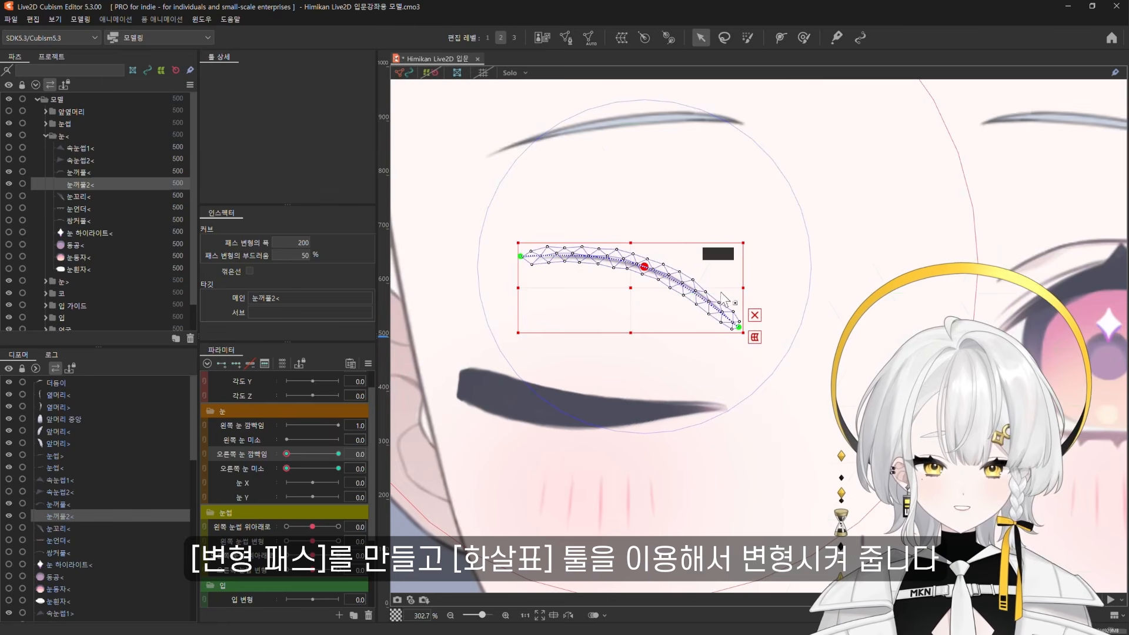
{"action": "left_click", "coordinate": [124, 185]}
{"action": "left_click_drag", "start_coordinate": [629, 281], "coordinate": [634, 361]}
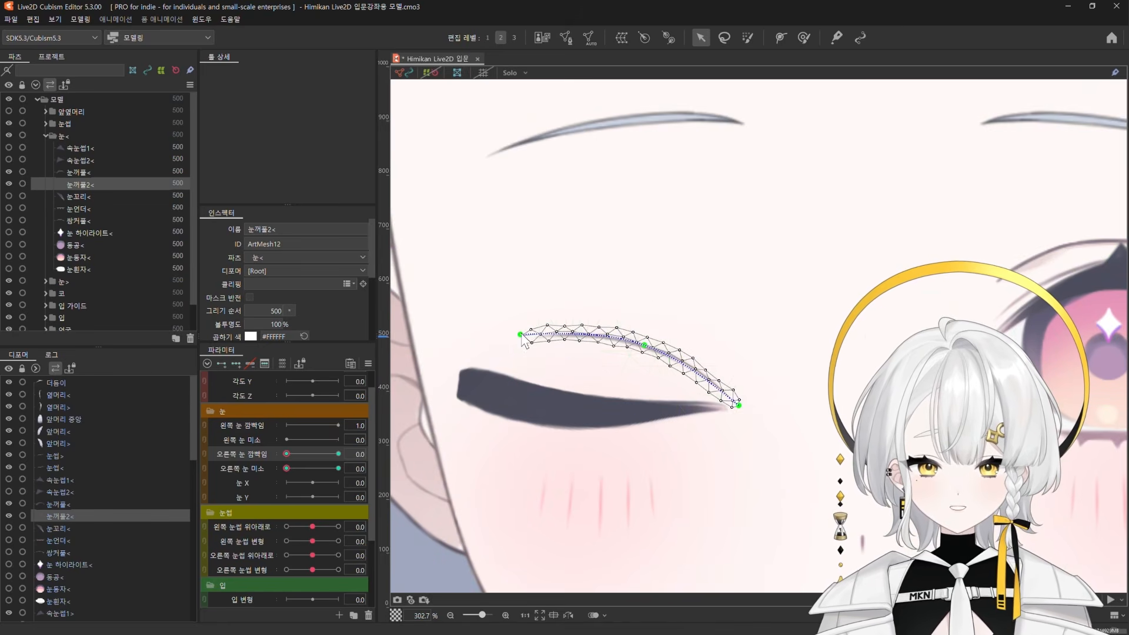
{"action": "left_click_drag", "start_coordinate": [521, 334], "coordinate": [520, 372]}
{"action": "left_click_drag", "start_coordinate": [644, 345], "coordinate": [645, 397]}
{"action": "left_click_drag", "start_coordinate": [520, 373], "coordinate": [521, 383]}
{"action": "left_click_drag", "start_coordinate": [643, 394], "coordinate": [643, 400]}
{"action": "left_click_drag", "start_coordinate": [738, 405], "coordinate": [738, 399]}
{"action": "left_click_drag", "start_coordinate": [644, 401], "coordinate": [644, 395]}
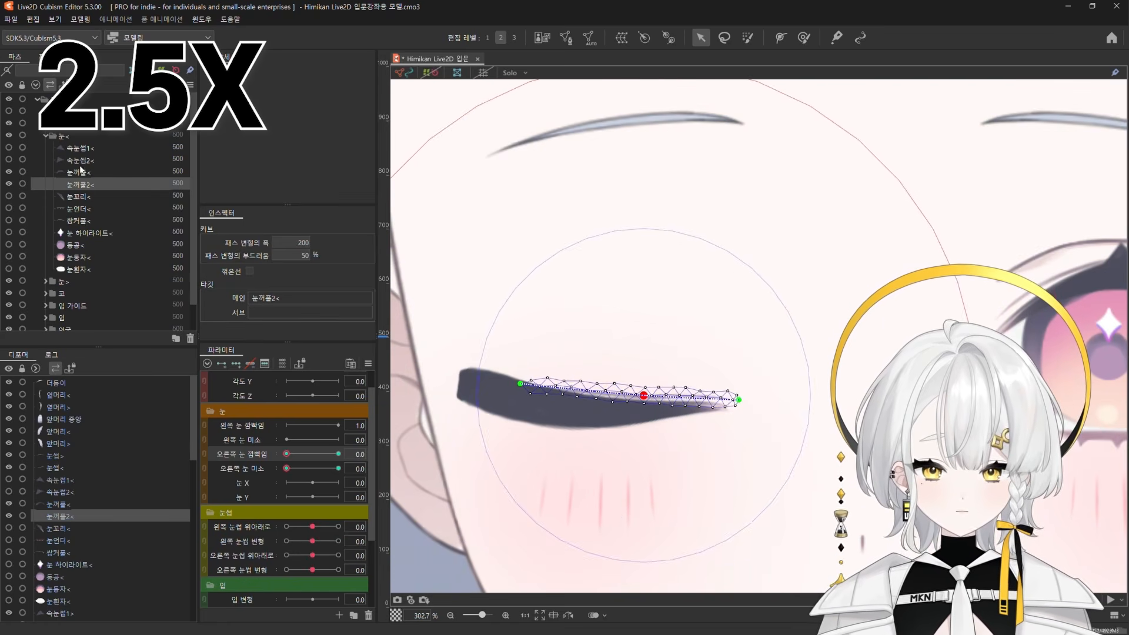
Preview the motion of both eyelid parts across 오른쪽 눈 깜빡임 and end at 0.0
{"action": "left_click", "coordinate": [77, 136]}
{"action": "scroll", "coordinate": [539, 398], "scroll_direction": "down", "scroll_amount": 3}
{"action": "scroll", "coordinate": [535, 398], "scroll_direction": "up", "scroll_amount": 1}
{"action": "mouse_move", "coordinate": [286, 454]}
{"action": "left_mouse_down"}
{"action": "mouse_move", "coordinate": [327, 454]}
{"action": "mouse_move", "coordinate": [276, 461]}
{"action": "left_mouse_up"}
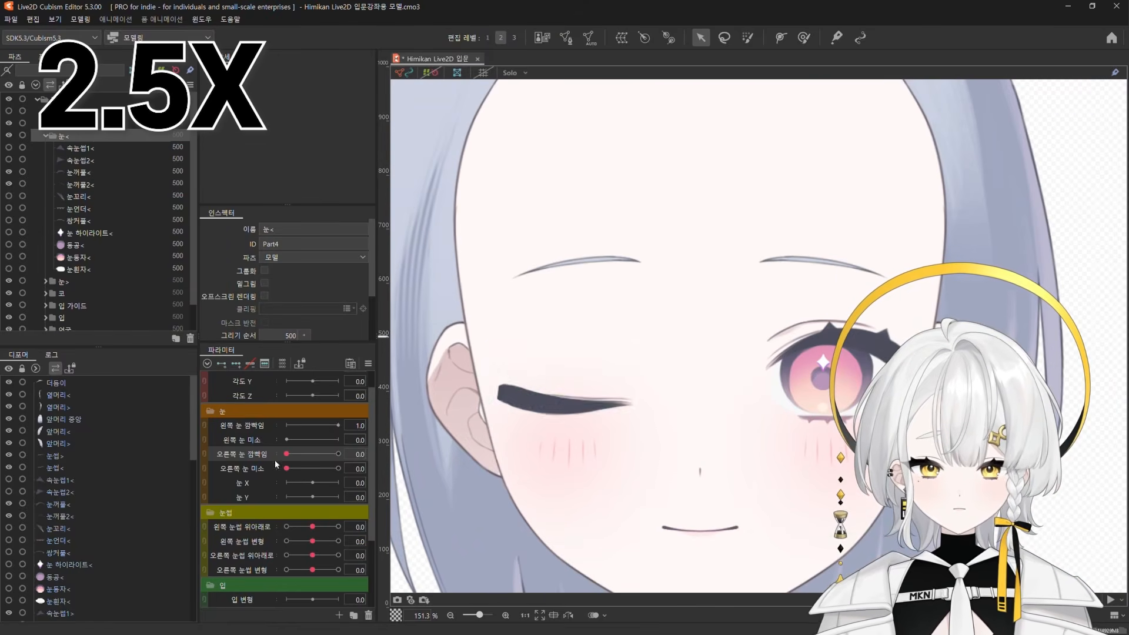
{"action": "scroll", "coordinate": [548, 429], "scroll_direction": "down", "scroll_amount": 2}
{"action": "scroll", "coordinate": [556, 432], "scroll_direction": "up", "scroll_amount": 2}
Show 속눈썹1< and 속눈썹2<, flip 속눈썹1< vertically, and place it on the closed eyelid's lower edge
{"action": "left_click", "coordinate": [9, 159]}
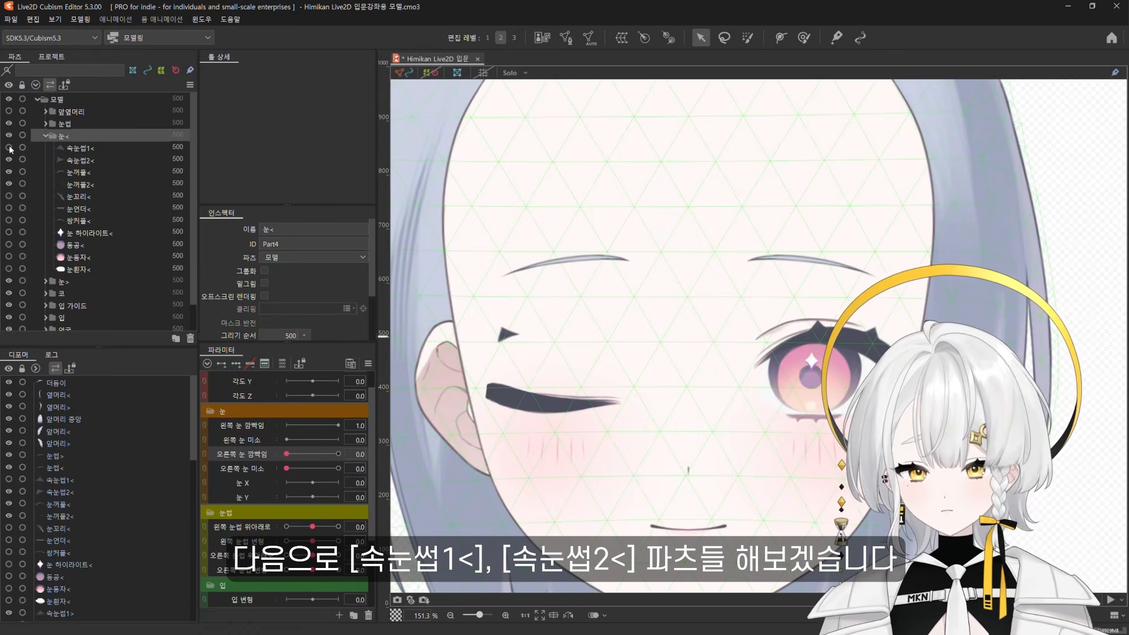
{"action": "left_click", "coordinate": [9, 147]}
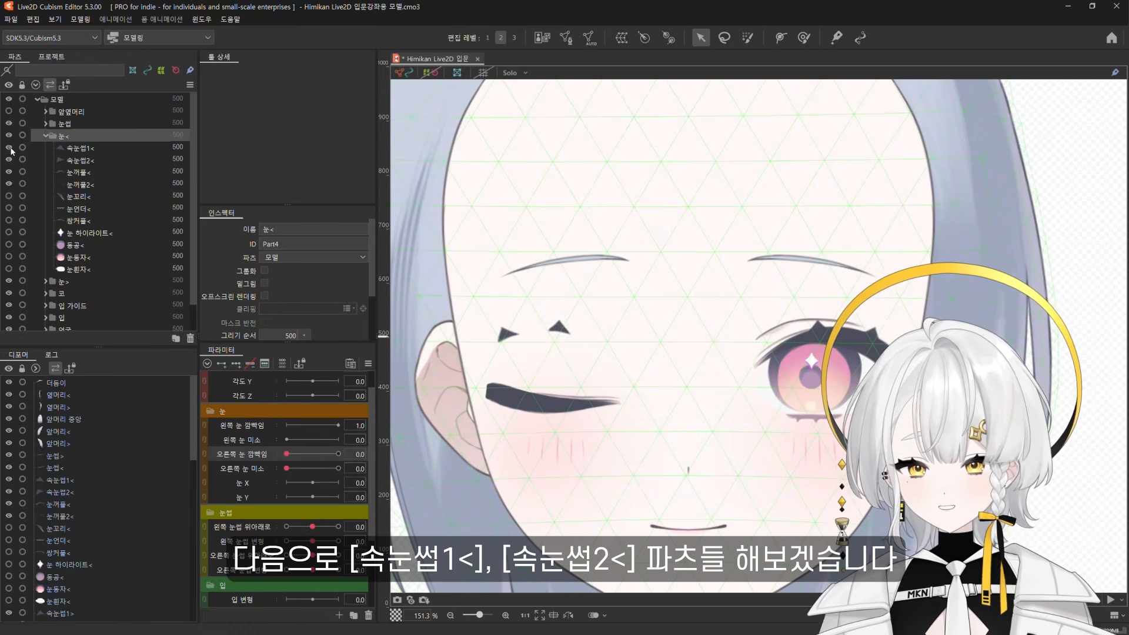
{"action": "left_click", "coordinate": [80, 148]}
{"action": "scroll", "coordinate": [527, 382], "scroll_direction": "up", "scroll_amount": 2}
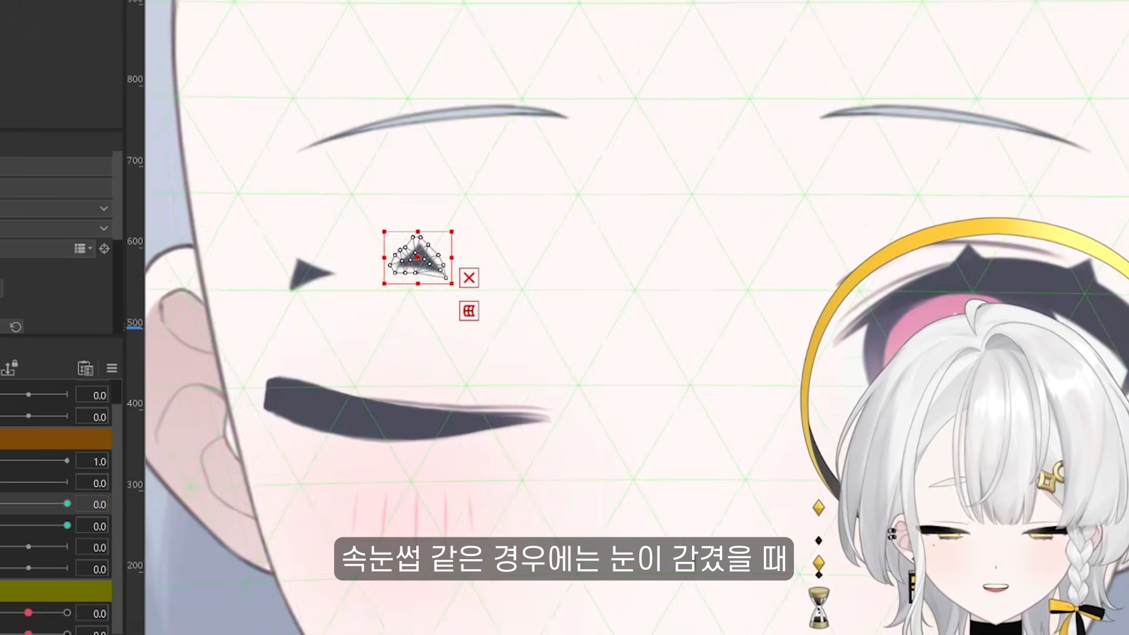
{"action": "left_click_drag", "start_coordinate": [571, 289], "coordinate": [577, 352]}
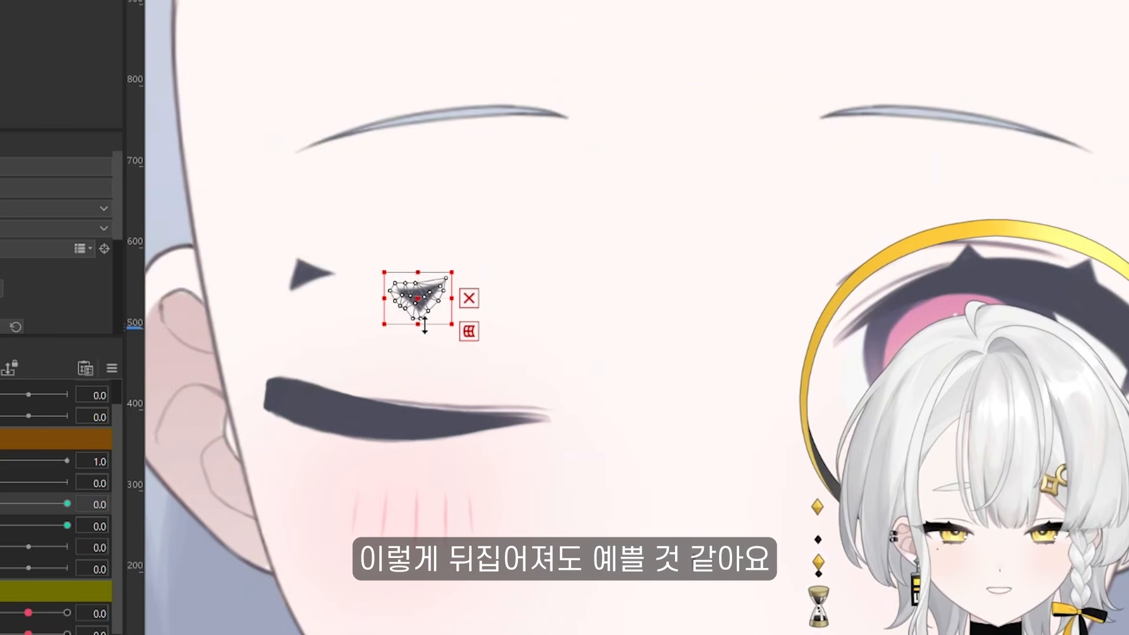
{"action": "left_click_drag", "start_coordinate": [414, 288], "coordinate": [419, 467]}
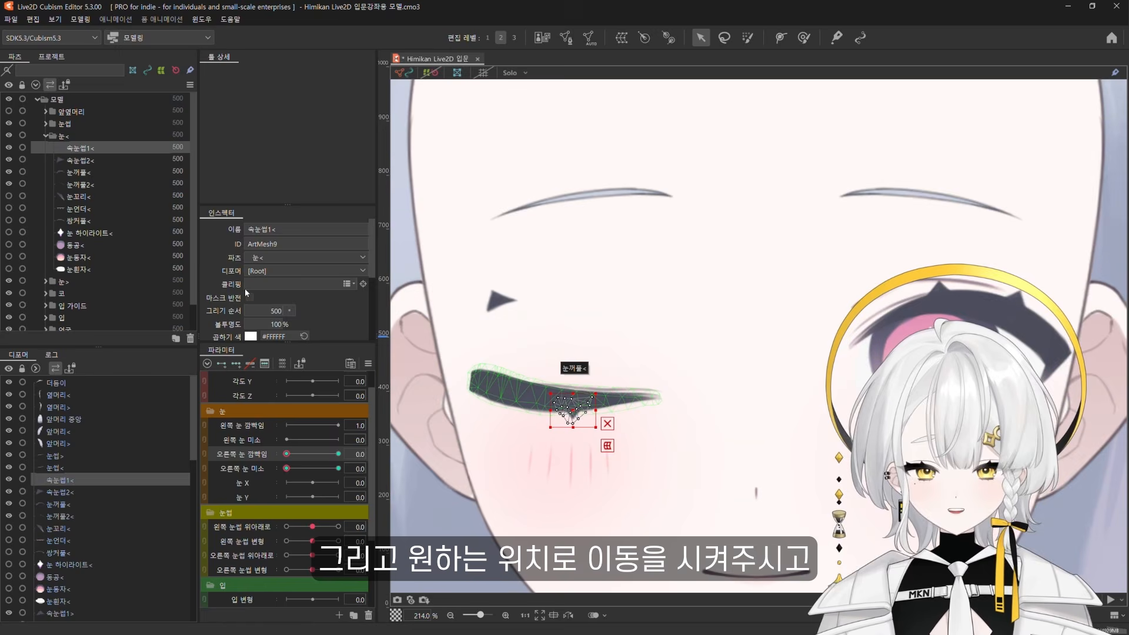
{"action": "left_click", "coordinate": [87, 137]}
{"action": "mouse_move", "coordinate": [287, 454]}
{"action": "left_mouse_down"}
{"action": "mouse_move", "coordinate": [303, 454]}
{"action": "mouse_move", "coordinate": [264, 452]}
{"action": "mouse_move", "coordinate": [350, 446]}
{"action": "mouse_move", "coordinate": [270, 452]}
{"action": "left_mouse_up"}
Flip 속눈썹2< downward onto the closed eyelid's lower outer edge, and preview the lashes across 오른쪽 눈 깜빡임
{"action": "left_click", "coordinate": [80, 160]}
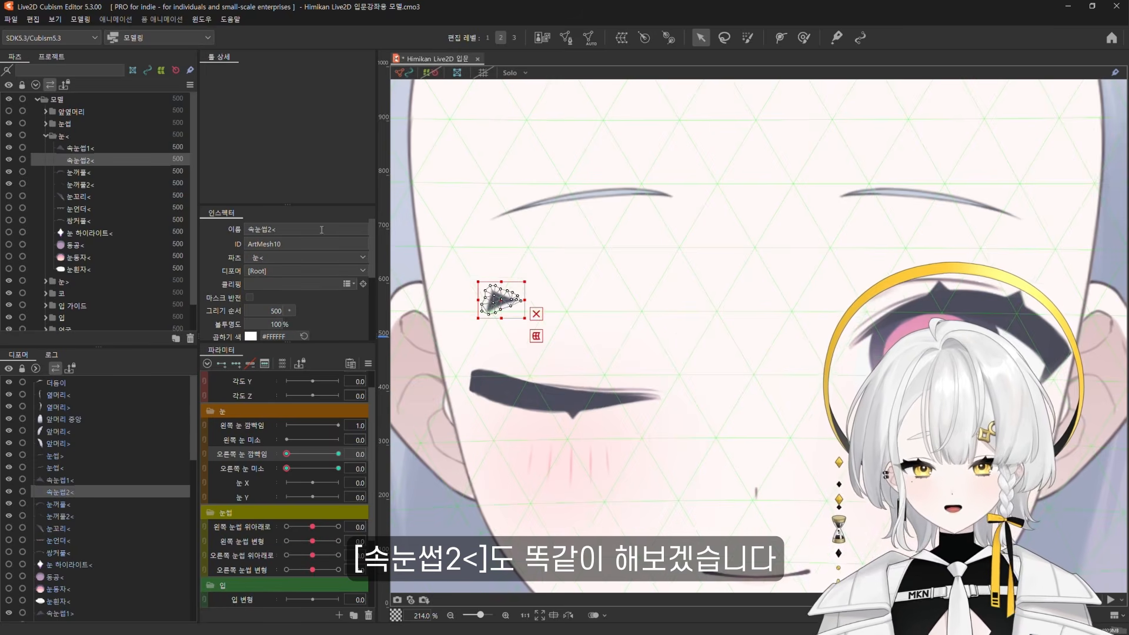
{"action": "left_click_drag", "start_coordinate": [503, 283], "coordinate": [507, 398]}
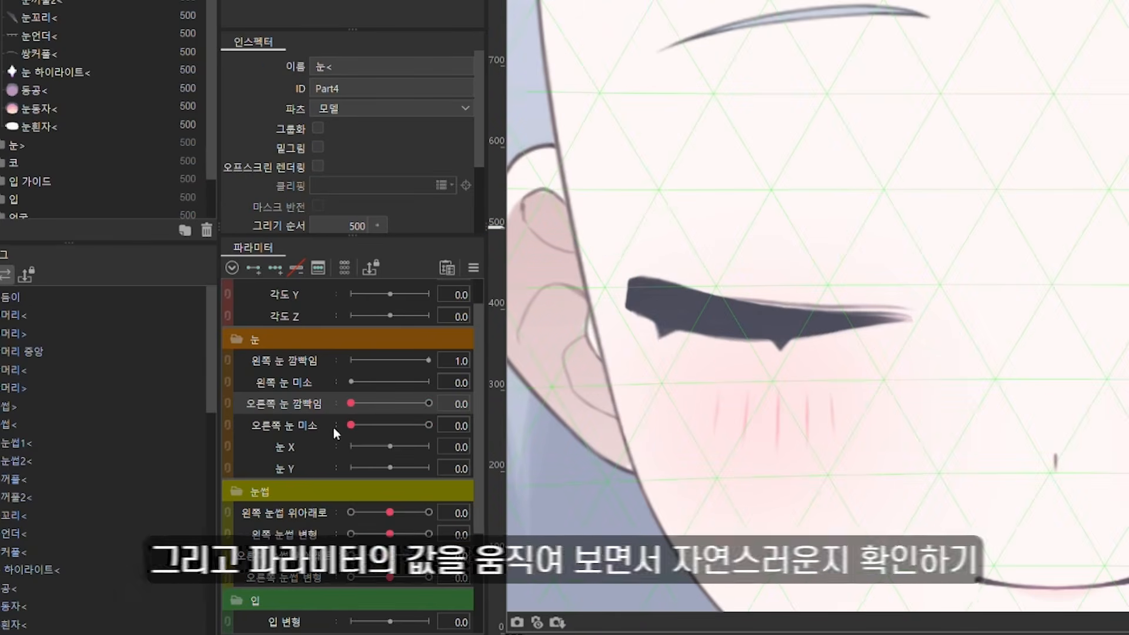
{"action": "mouse_move", "coordinate": [333, 425]}
{"action": "left_mouse_down"}
{"action": "mouse_move", "coordinate": [432, 419]}
{"action": "mouse_move", "coordinate": [329, 418]}
{"action": "left_mouse_up"}
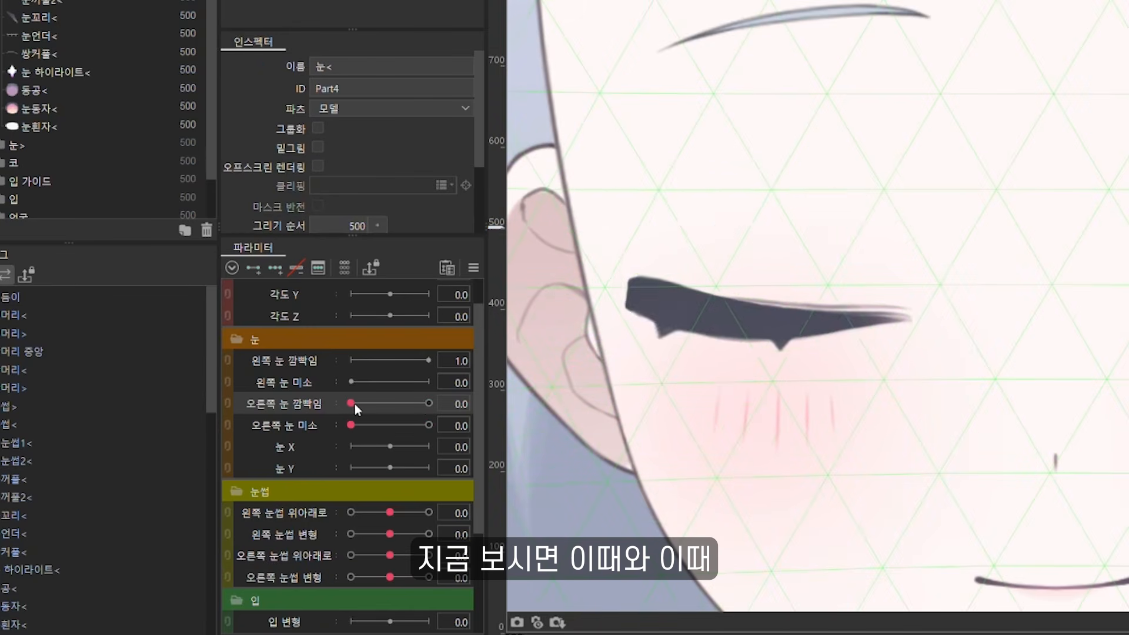
{"action": "mouse_move", "coordinate": [355, 403]}
{"action": "left_mouse_down"}
{"action": "mouse_move", "coordinate": [428, 404]}
{"action": "mouse_move", "coordinate": [343, 416]}
{"action": "mouse_move", "coordinate": [333, 404]}
{"action": "mouse_move", "coordinate": [440, 395]}
{"action": "mouse_move", "coordinate": [341, 403]}
{"action": "left_mouse_up"}
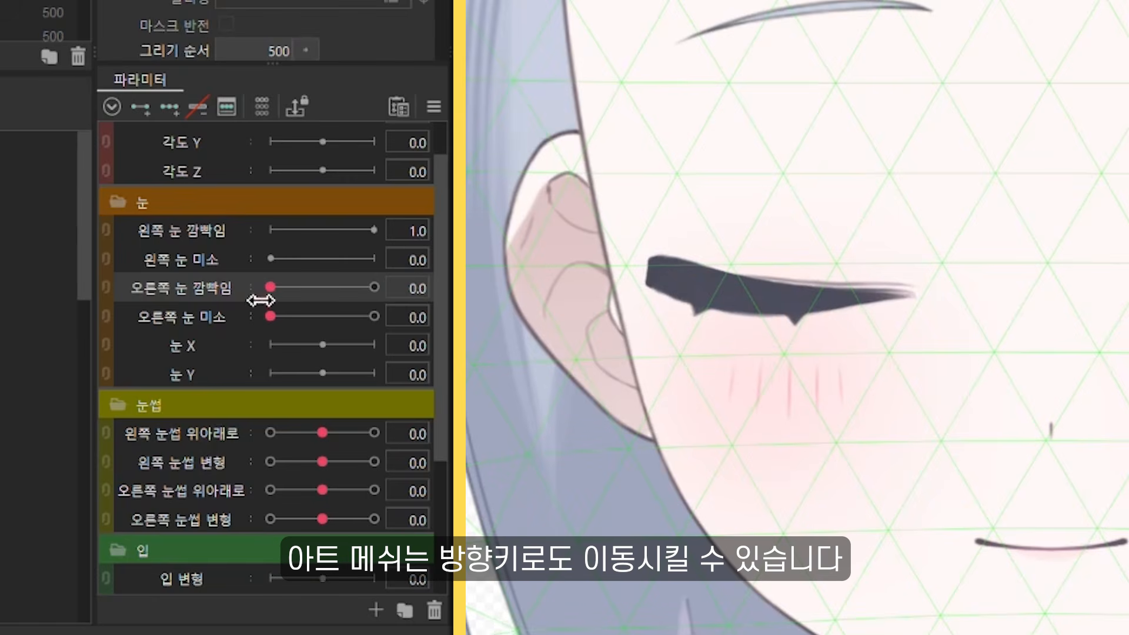
{"action": "mouse_move", "coordinate": [271, 287]}
{"action": "left_mouse_down"}
{"action": "mouse_move", "coordinate": [386, 281]}
{"action": "mouse_move", "coordinate": [250, 286]}
{"action": "mouse_move", "coordinate": [439, 277]}
{"action": "mouse_move", "coordinate": [265, 289]}
{"action": "left_mouse_up"}
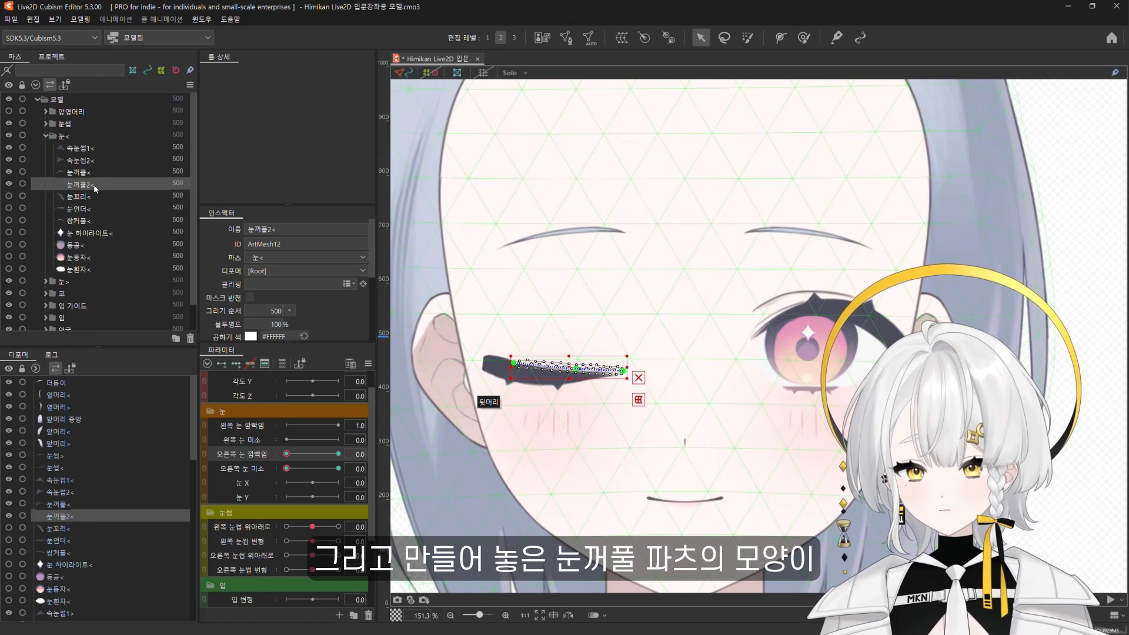
Touch up the outline of the closed 눈꺼풀< with the Deform Brush and deselect it
{"action": "left_click", "coordinate": [94, 174]}
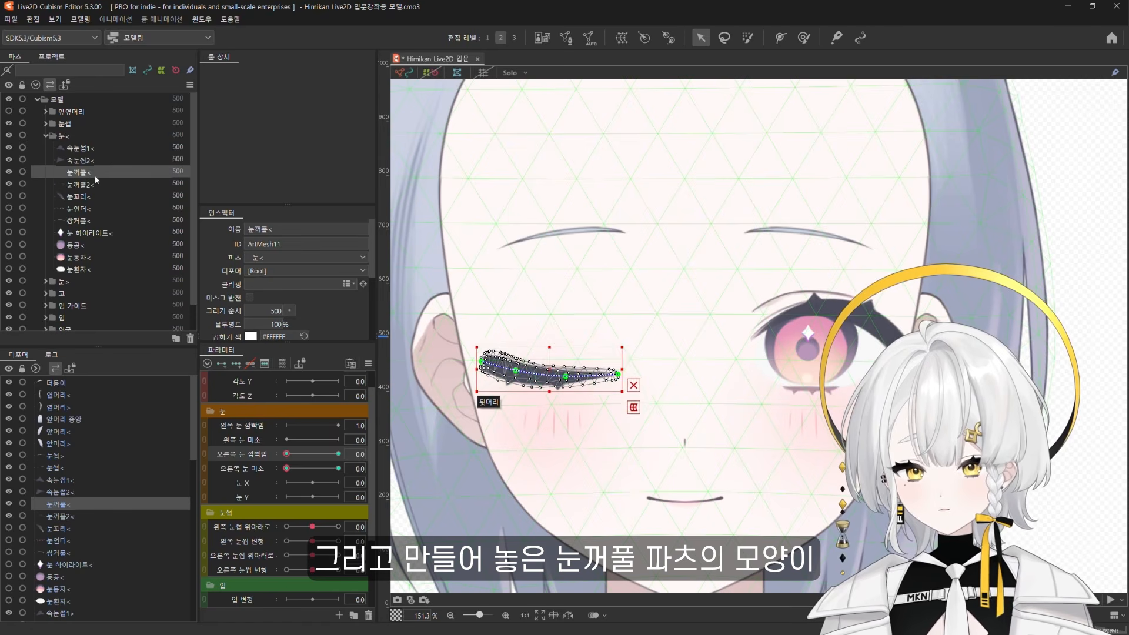
{"action": "left_click_drag", "start_coordinate": [474, 336], "coordinate": [492, 332]}
{"action": "key", "text": "b"}
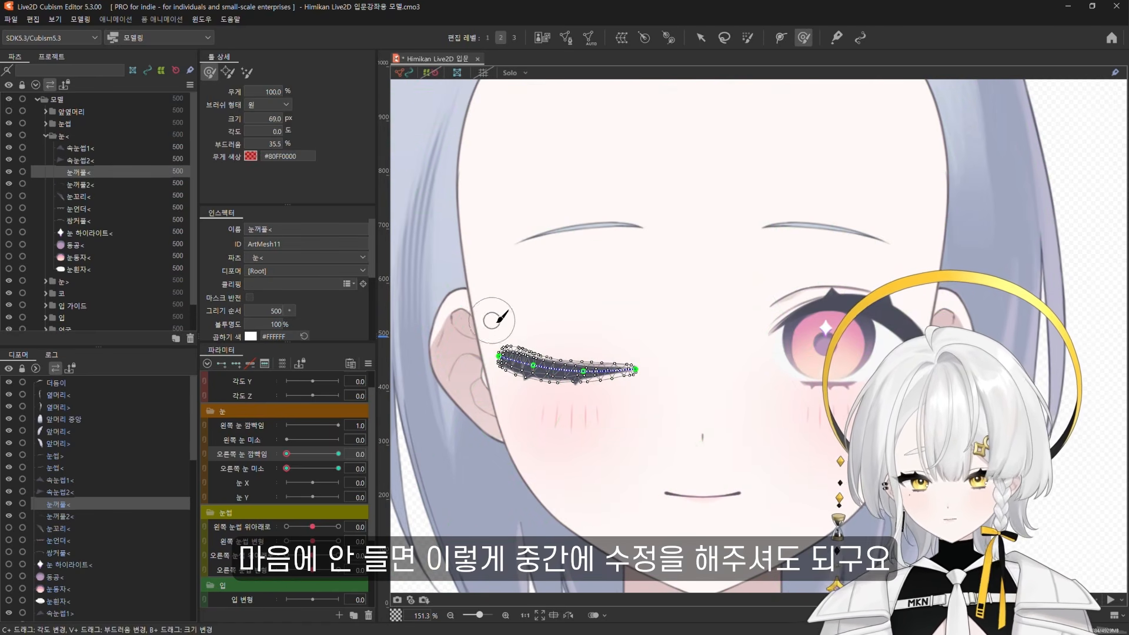
{"action": "scroll", "coordinate": [476, 320], "scroll_direction": "up", "scroll_amount": 5}
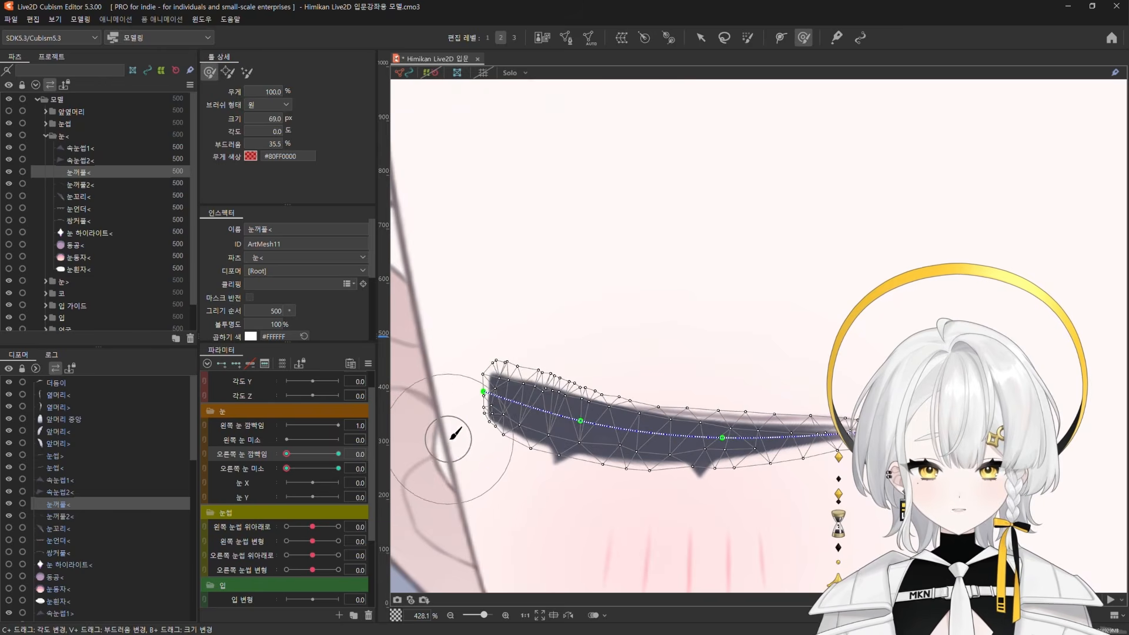
{"action": "scroll", "coordinate": [455, 414], "scroll_direction": "down", "scroll_amount": 2}
{"action": "scroll", "coordinate": [494, 408], "scroll_direction": "up", "scroll_amount": 2}
{"action": "scroll", "coordinate": [529, 359], "scroll_direction": "down", "scroll_amount": 2}
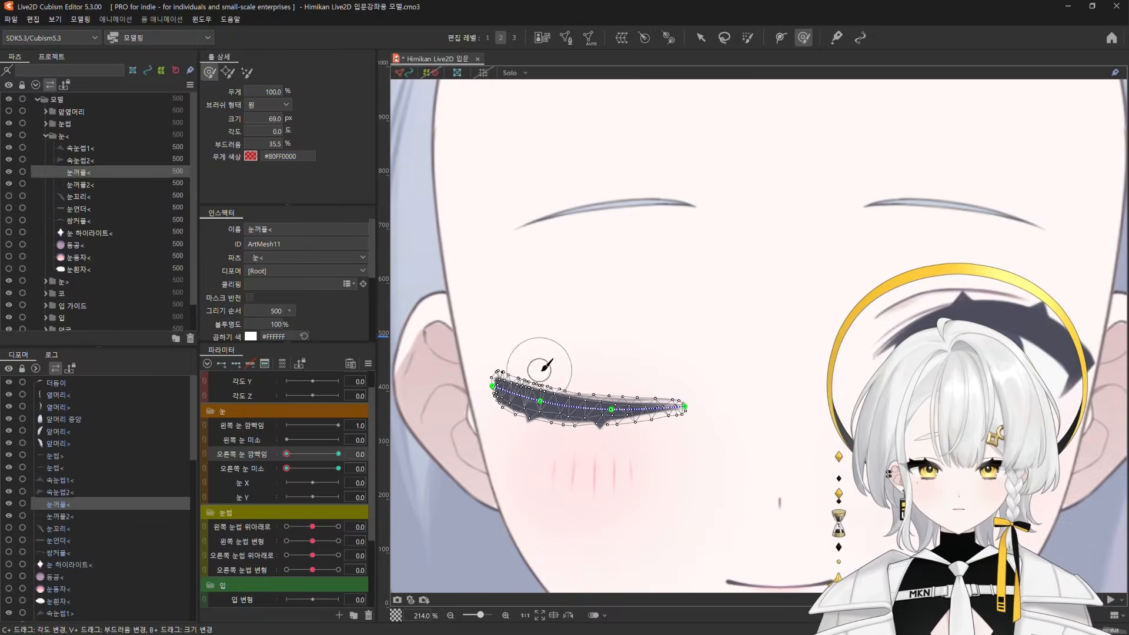
{"action": "scroll", "coordinate": [471, 381], "scroll_direction": "down", "scroll_amount": 1}
{"action": "key", "text": "Escape"}
{"action": "scroll", "coordinate": [496, 411], "scroll_direction": "down", "scroll_amount": 2}
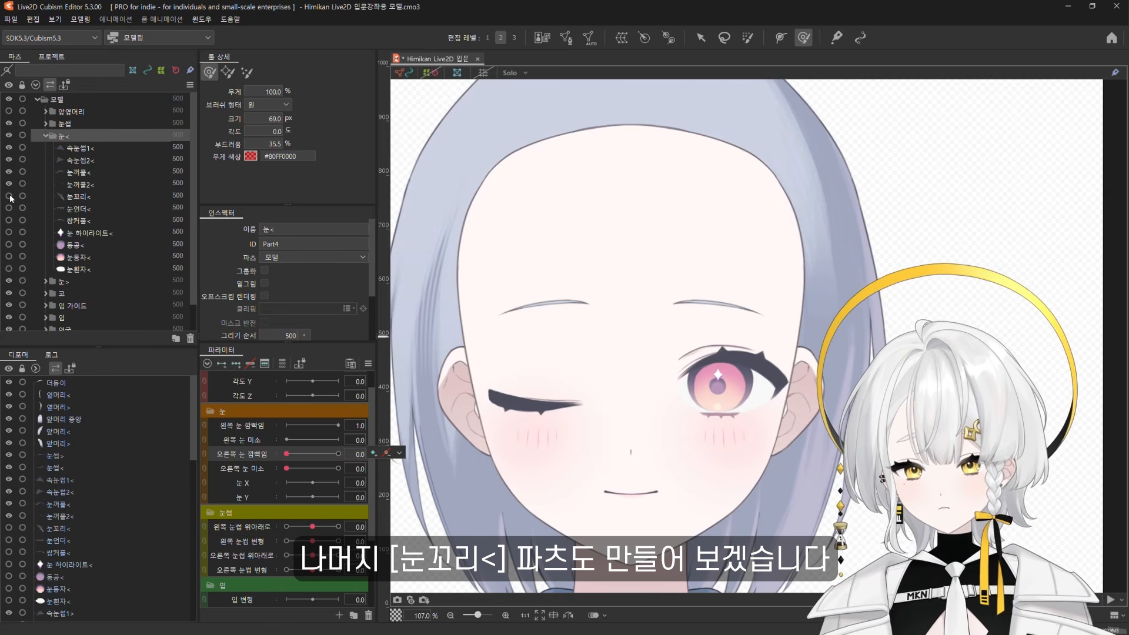
Show 눈꼬리<, set 오른쪽 눈 깜빡임 to 1.0, and add a three-point deform path along its length
{"action": "left_click", "coordinate": [77, 198]}
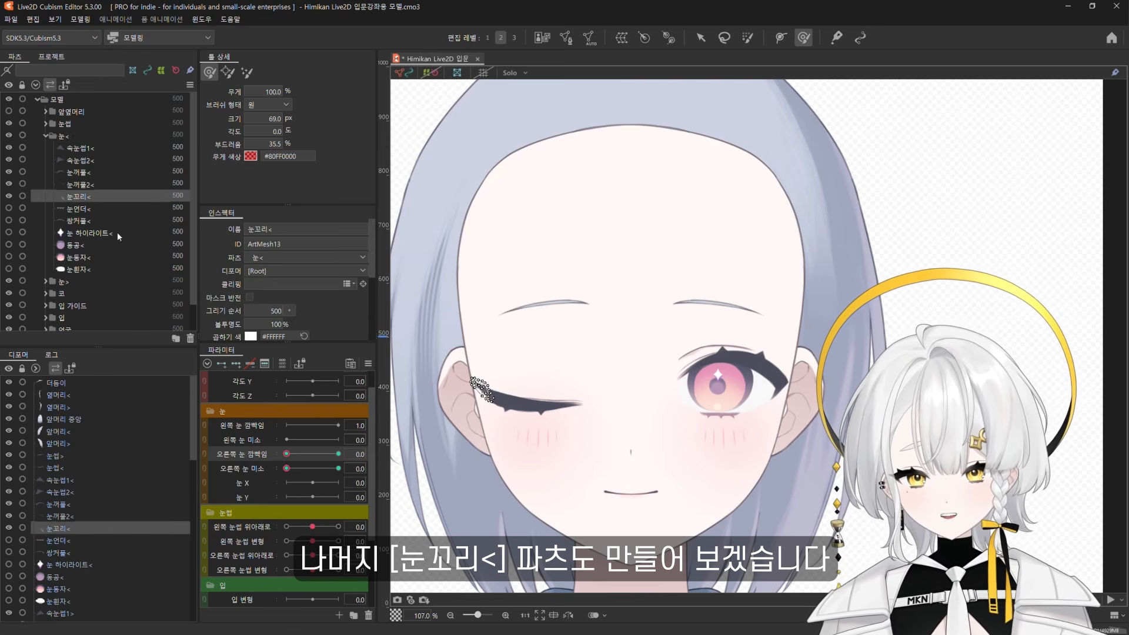
{"action": "left_click", "coordinate": [338, 454]}
{"action": "scroll", "coordinate": [470, 406], "scroll_direction": "up", "scroll_amount": 8}
{"action": "key", "text": "p"}
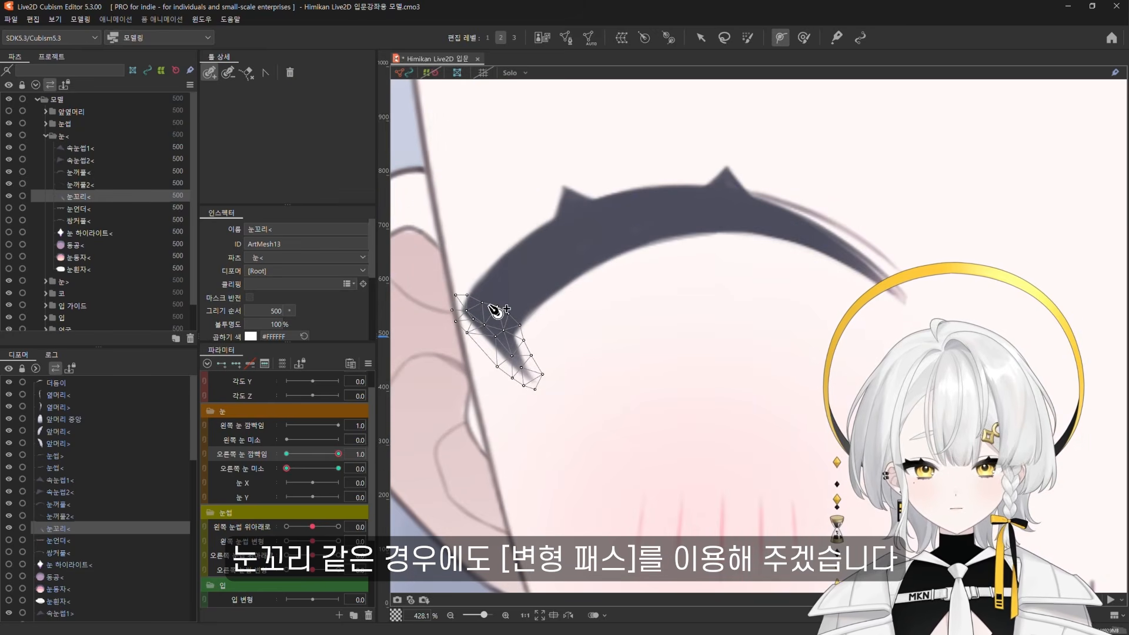
{"action": "left_click", "coordinate": [507, 348]}
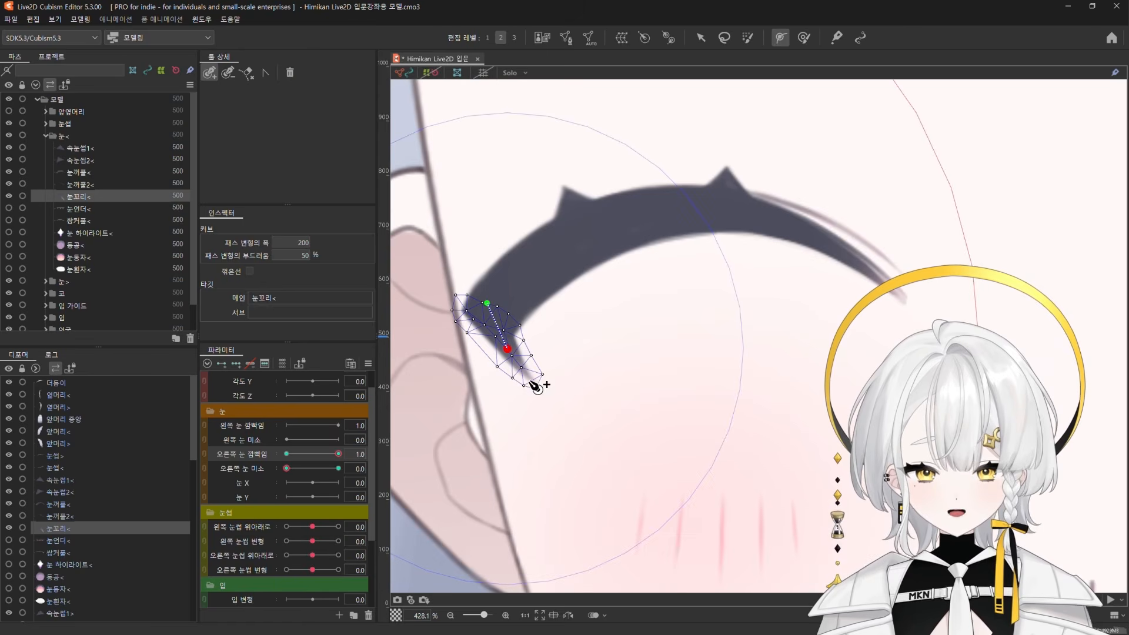
{"action": "left_click", "coordinate": [536, 386]}
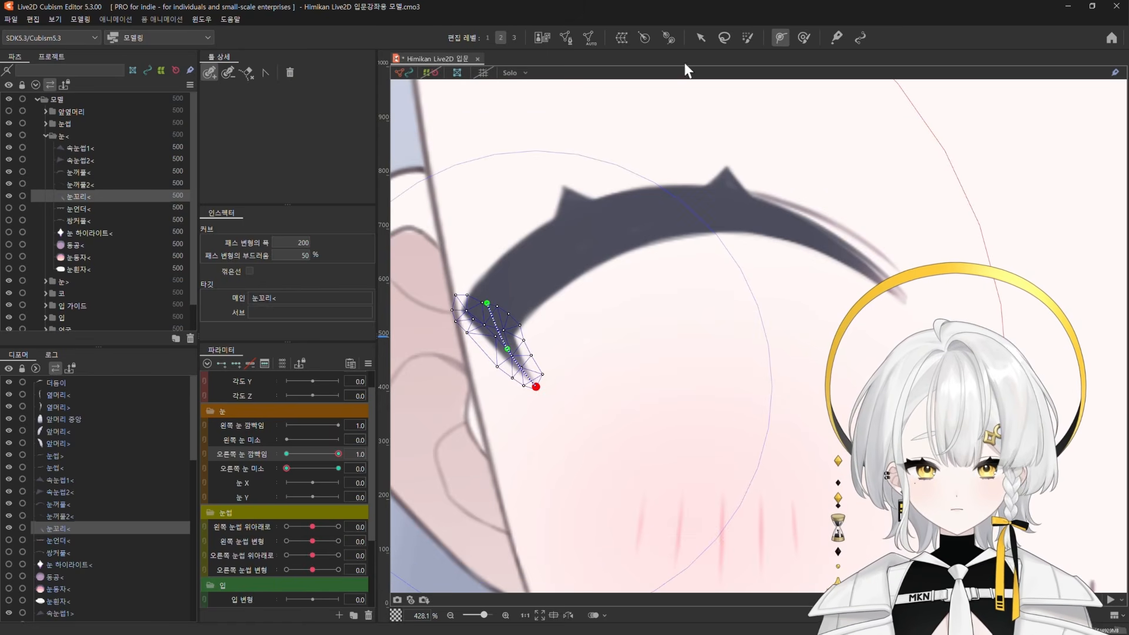
Set 오른쪽 눈 깜빡임 to 0.0, move 눈꼬리< onto the closed eyelid's outer end, and bend it to fit
{"action": "scroll", "coordinate": [439, 319], "scroll_direction": "down", "scroll_amount": 5}
{"action": "scroll", "coordinate": [440, 318], "scroll_direction": "up", "scroll_amount": 4}
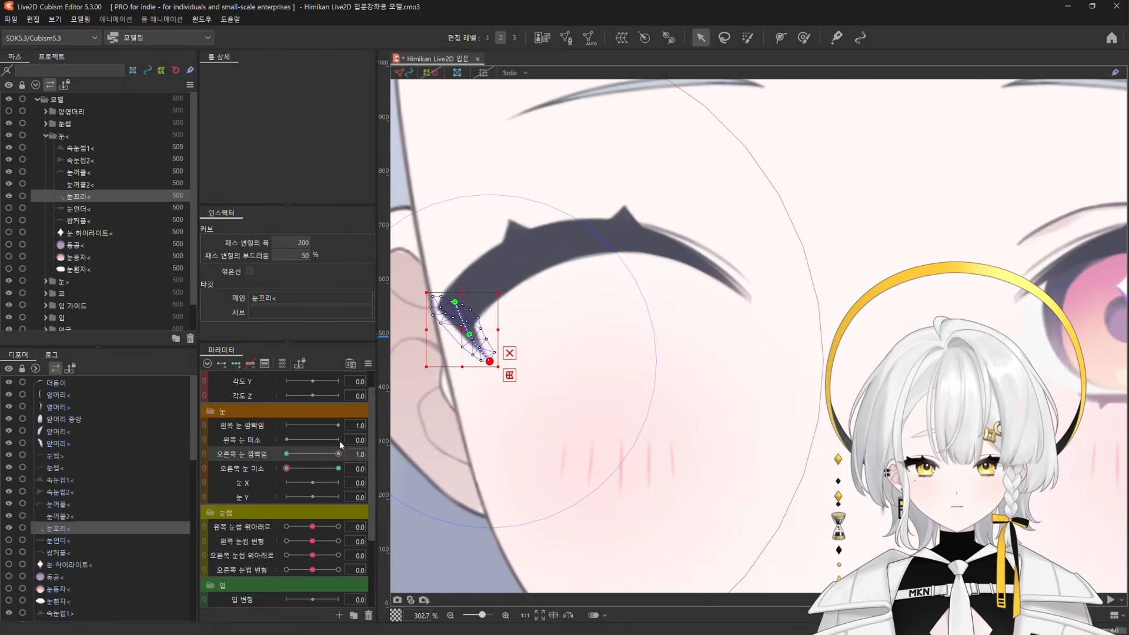
{"action": "left_click_drag", "start_coordinate": [339, 457], "coordinate": [280, 461]}
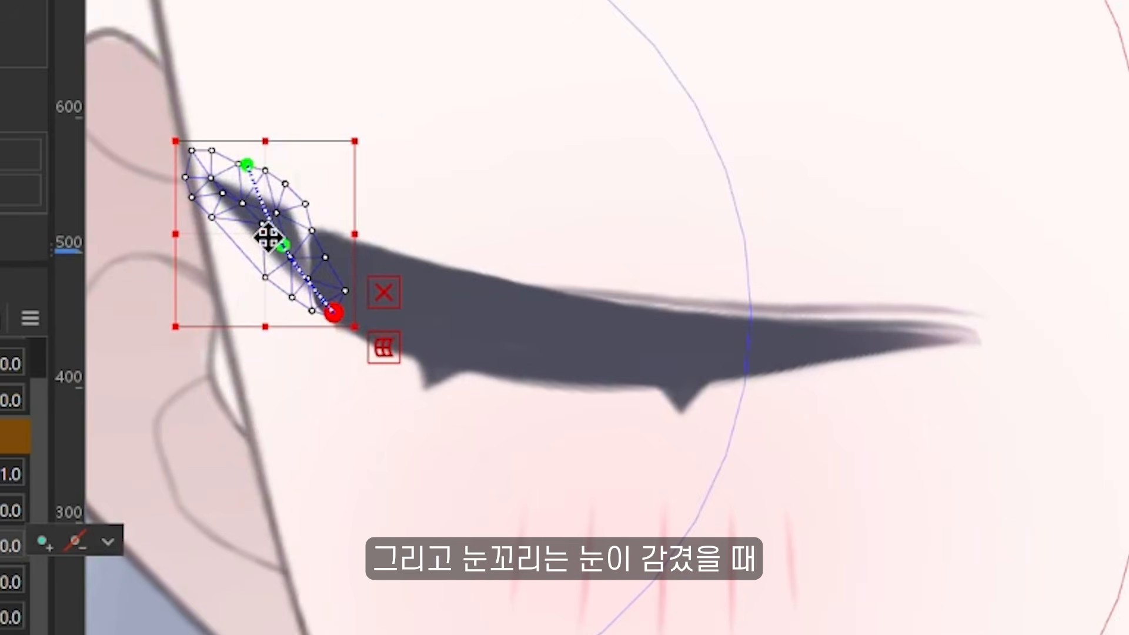
{"action": "left_click_drag", "start_coordinate": [274, 241], "coordinate": [378, 292]}
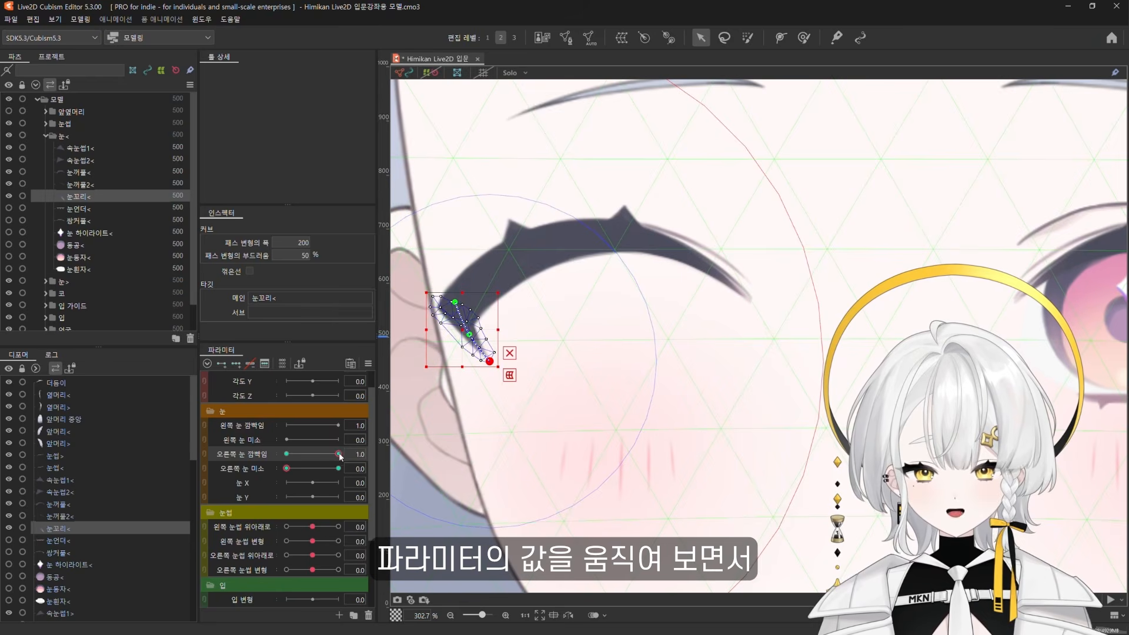
{"action": "left_click_drag", "start_coordinate": [339, 455], "coordinate": [271, 463]}
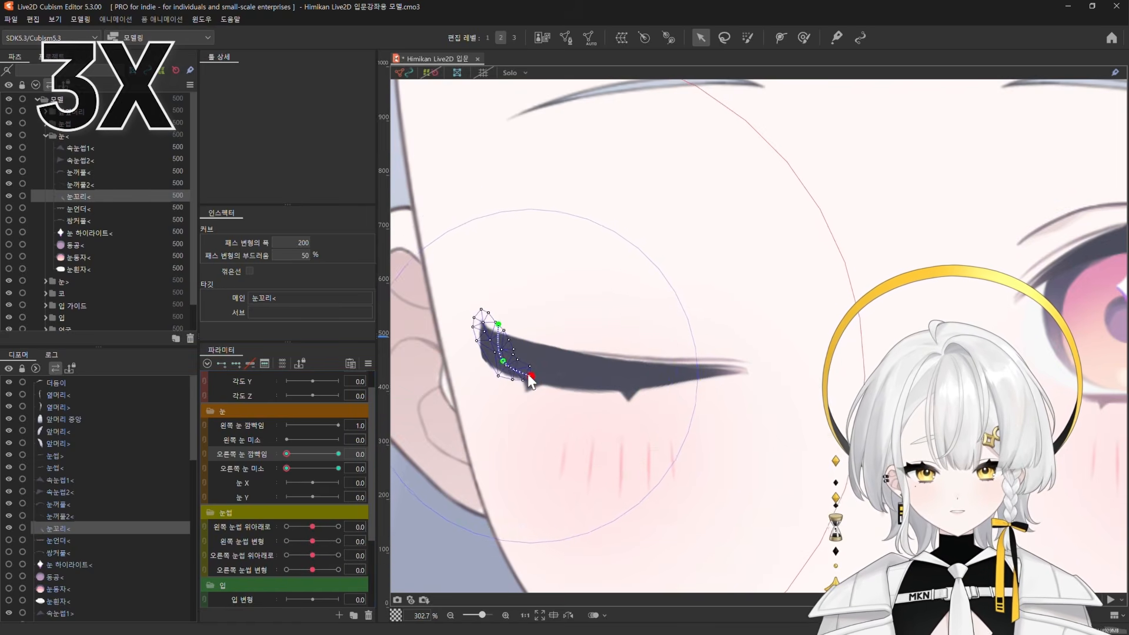
Shift the closed 눈꼬리< slightly outward while checking its motion with 오른쪽 눈 깜빡임
{"action": "left_click", "coordinate": [312, 454]}
{"action": "left_click_drag", "start_coordinate": [312, 454], "coordinate": [285, 459]}
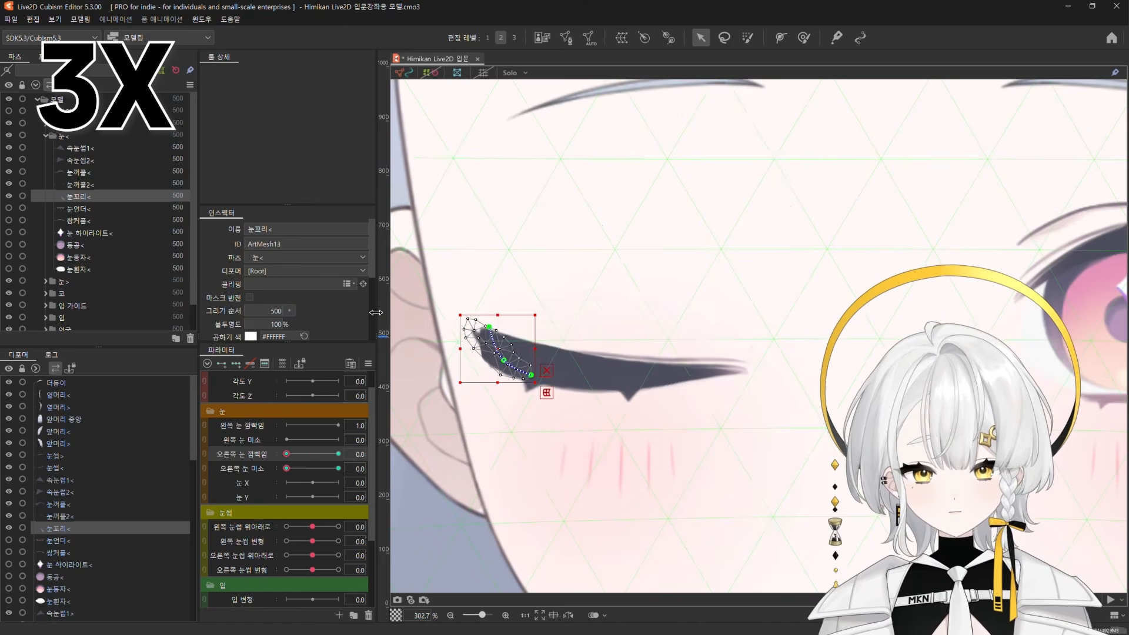
{"action": "left_click_drag", "start_coordinate": [500, 350], "coordinate": [497, 350]}
{"action": "mouse_move", "coordinate": [286, 454]}
{"action": "left_mouse_down"}
{"action": "mouse_move", "coordinate": [335, 459]}
{"action": "mouse_move", "coordinate": [286, 457]}
{"action": "left_mouse_up"}
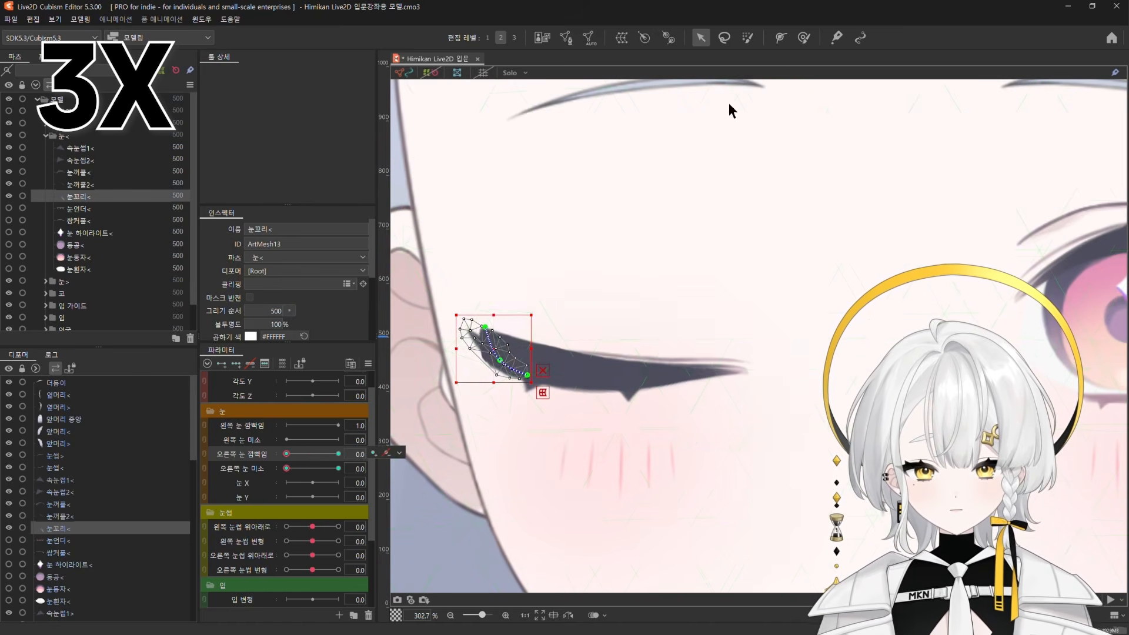
Refine the closed 눈꼬리< with the Deform Brush to blend into the eyelid, and view it without its mesh
{"action": "left_click", "coordinate": [804, 37]}
{"action": "left_click_drag", "start_coordinate": [529, 269], "coordinate": [569, 268]}
{"action": "scroll", "coordinate": [527, 329], "scroll_direction": "up", "scroll_amount": 2}
{"action": "mouse_move", "coordinate": [500, 298]}
{"action": "left_mouse_down"}
{"action": "mouse_move", "coordinate": [505, 277]}
{"action": "mouse_move", "coordinate": [516, 289]}
{"action": "mouse_move", "coordinate": [487, 309]}
{"action": "left_mouse_up"}
{"action": "left_click", "coordinate": [78, 139]}
{"action": "scroll", "coordinate": [424, 378], "scroll_direction": "down", "scroll_amount": 5}
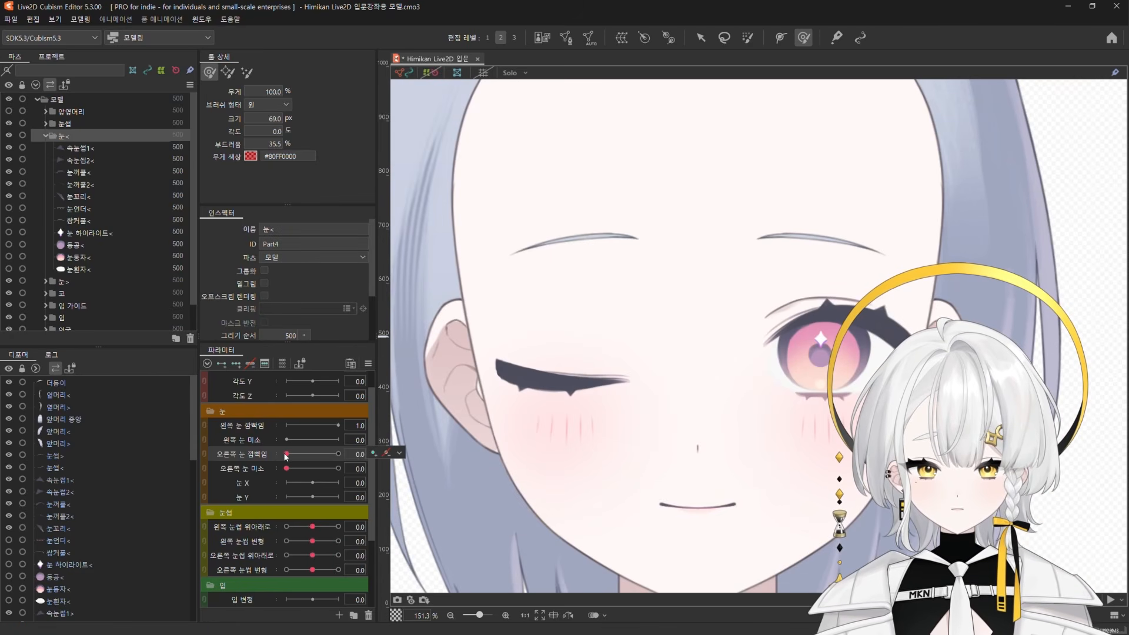
Touch up the outer end of the closed 눈꺼풀< with the Deform Brush and check its motion with 오른쪽 눈 깜빡임
{"action": "left_click", "coordinate": [85, 172]}
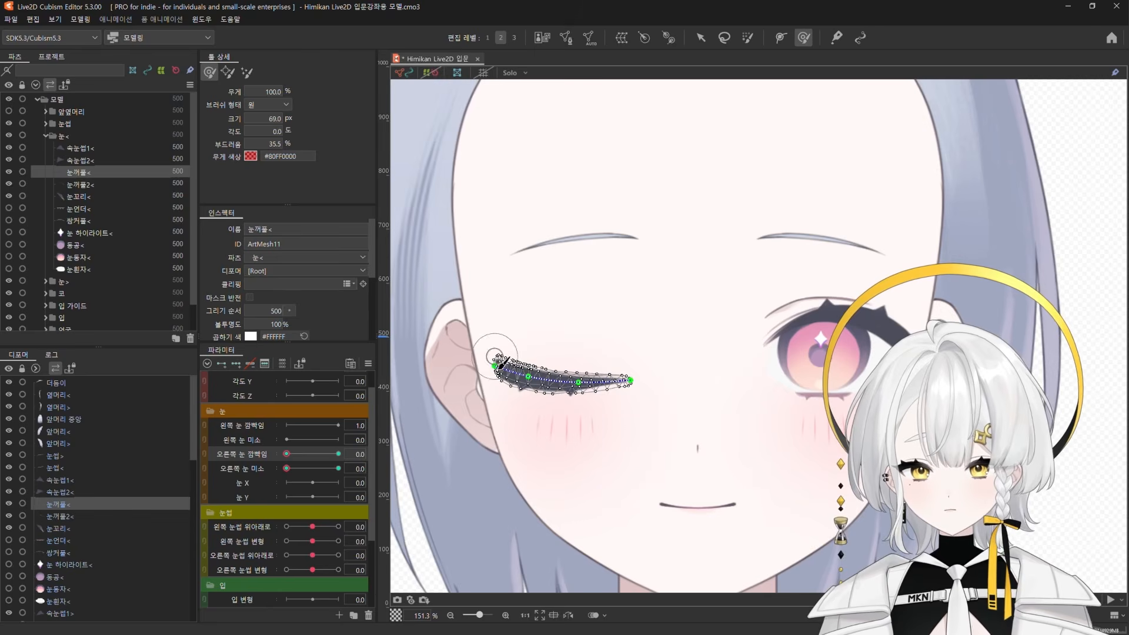
{"action": "scroll", "coordinate": [485, 383], "scroll_direction": "up", "scroll_amount": 5}
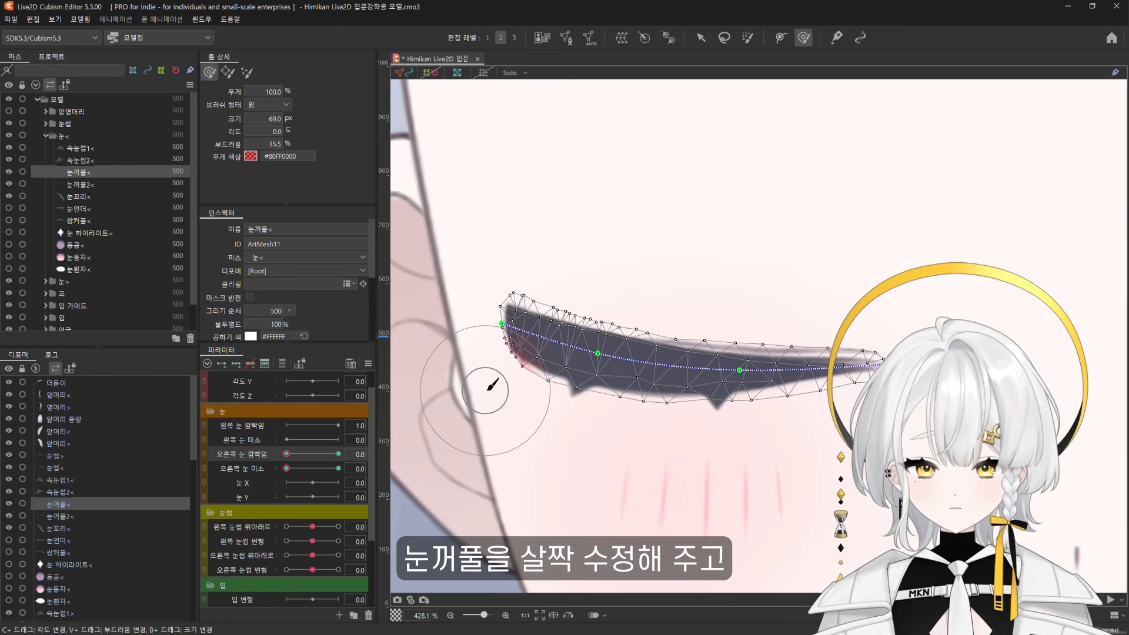
{"action": "left_click", "coordinate": [76, 137]}
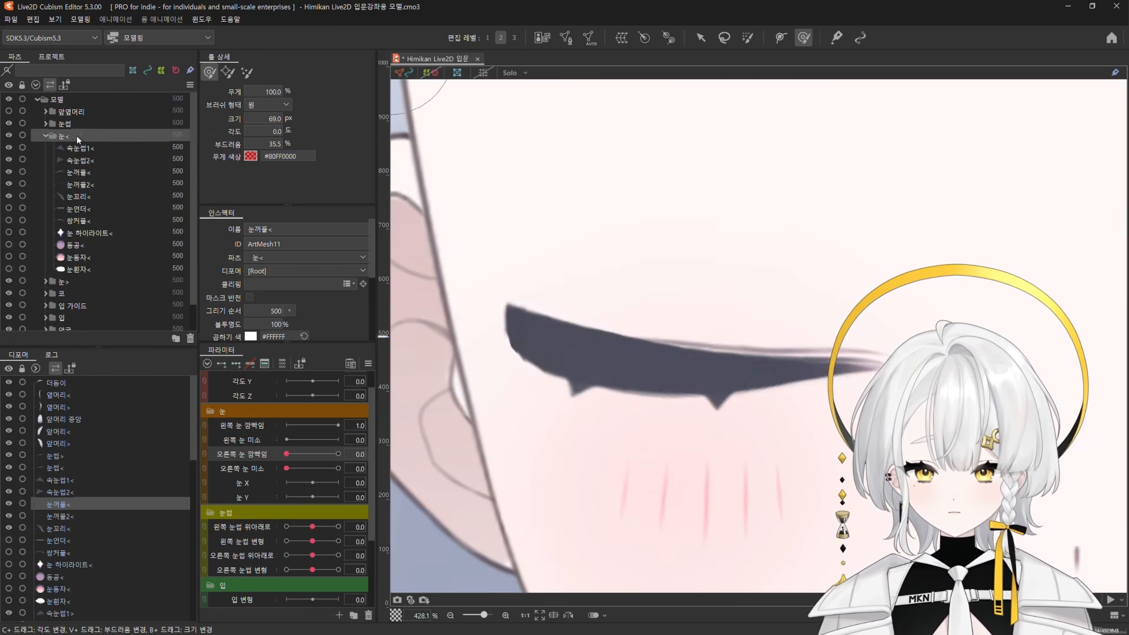
{"action": "left_click", "coordinate": [80, 172]}
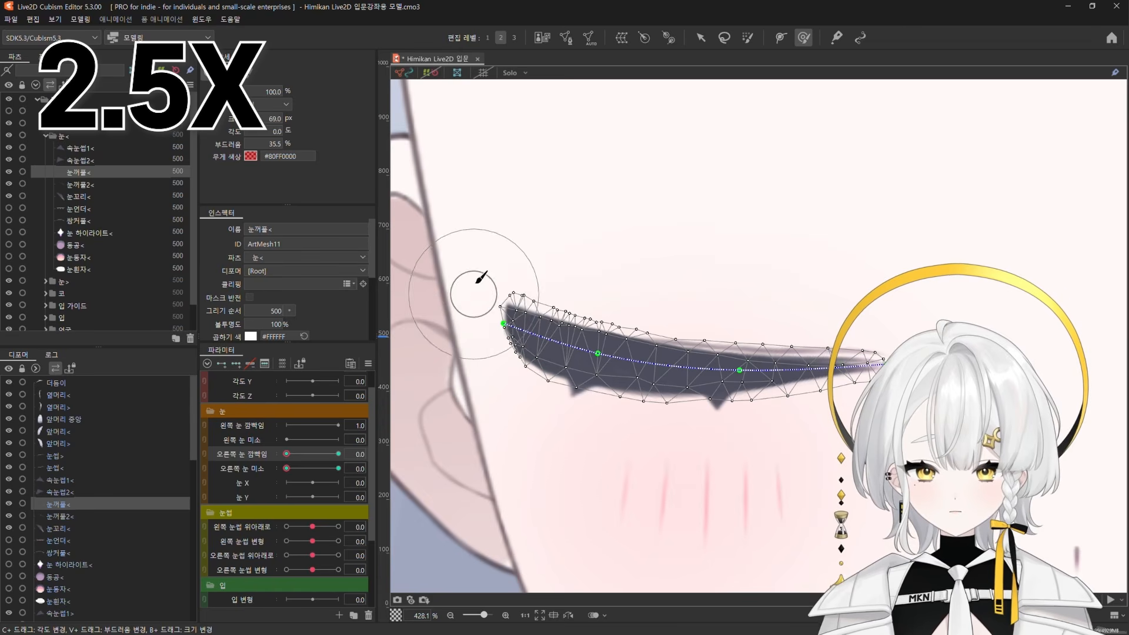
{"action": "scroll", "coordinate": [471, 438], "scroll_direction": "down", "scroll_amount": 6}
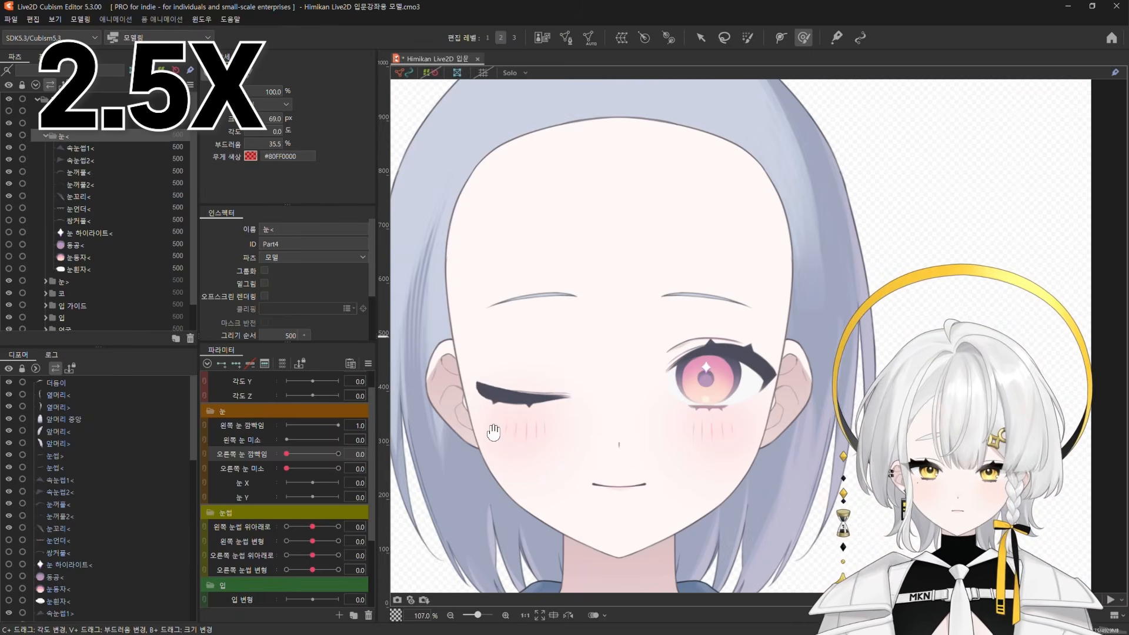
{"action": "left_click_drag", "start_coordinate": [287, 454], "coordinate": [301, 457]}
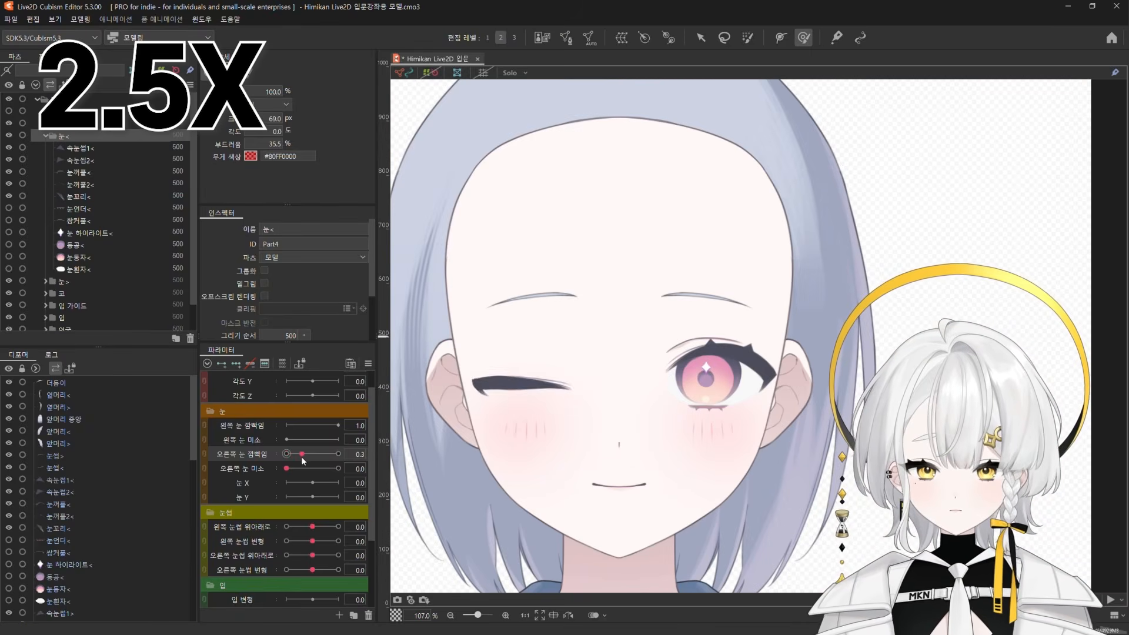
Show 눈언더<, set 오른쪽 눈 깜빡임 to 1.0, and add a three-point deform path along the lower lash line
{"action": "left_click", "coordinate": [9, 209]}
{"action": "left_click", "coordinate": [79, 209]}
{"action": "left_click_drag", "start_coordinate": [286, 454], "coordinate": [338, 454]}
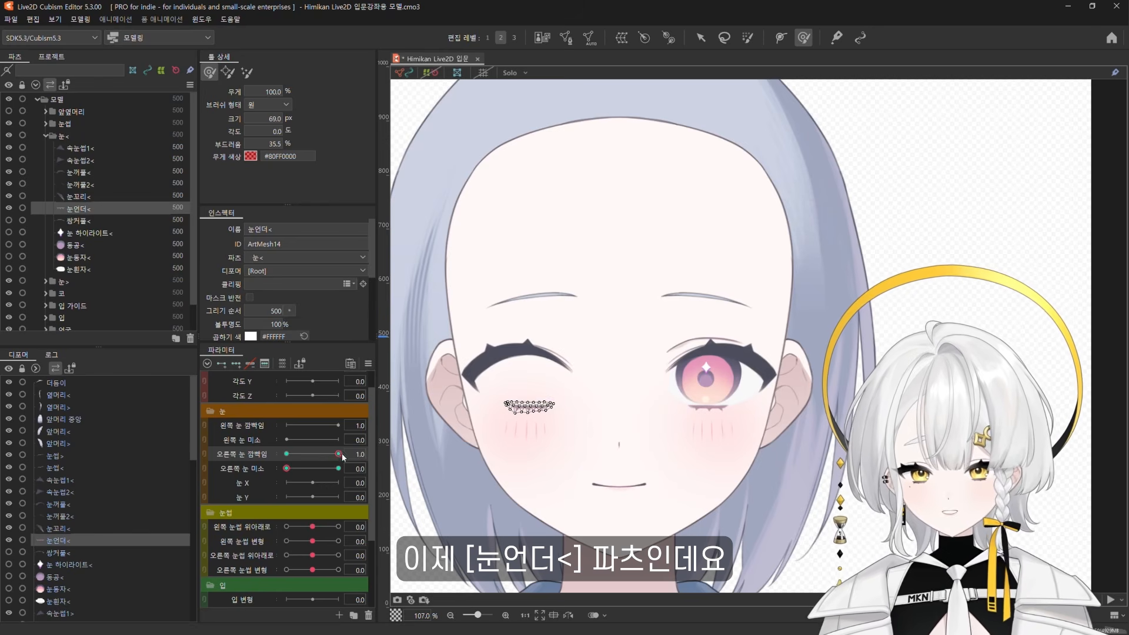
{"action": "scroll", "coordinate": [517, 417], "scroll_direction": "up", "scroll_amount": 6}
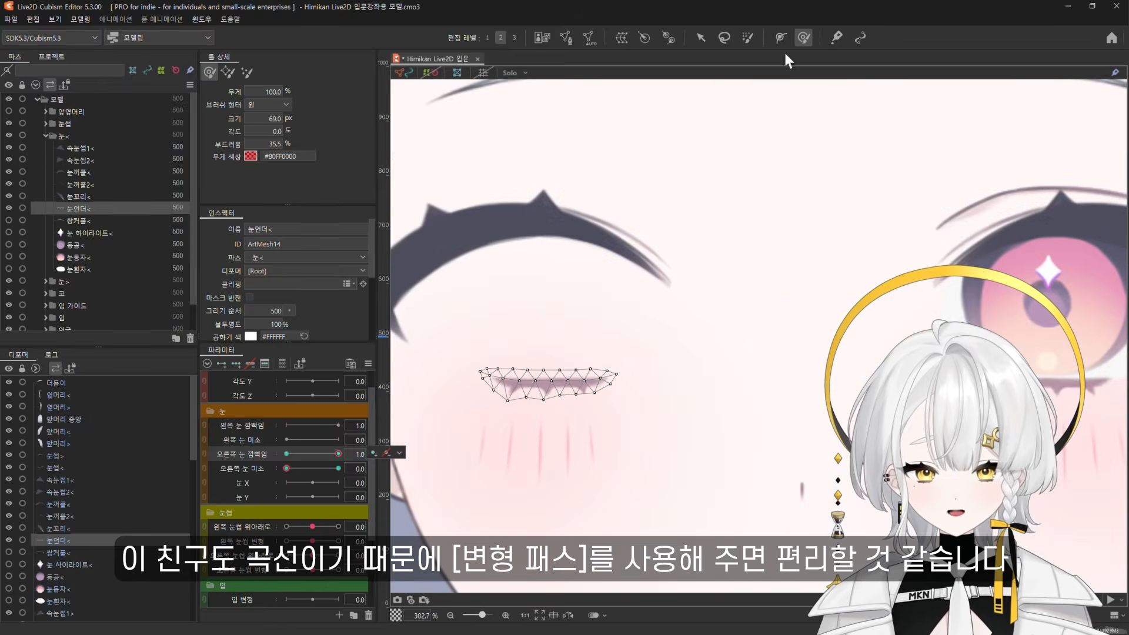
{"action": "left_click", "coordinate": [781, 37]}
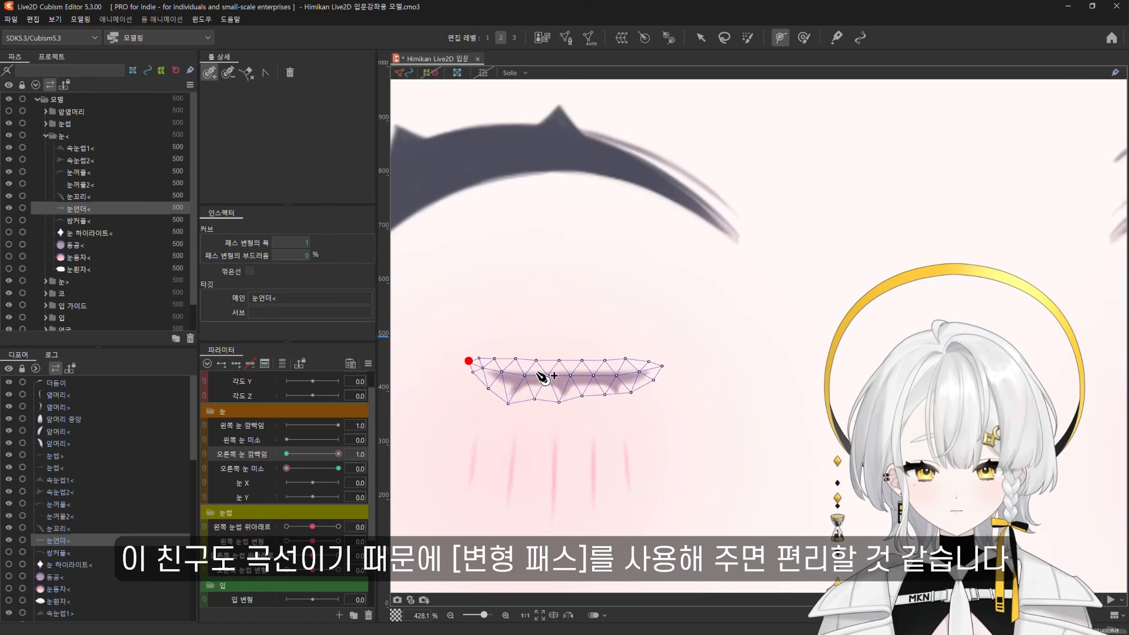
{"action": "left_click", "coordinate": [661, 364]}
{"action": "left_click", "coordinate": [701, 37]}
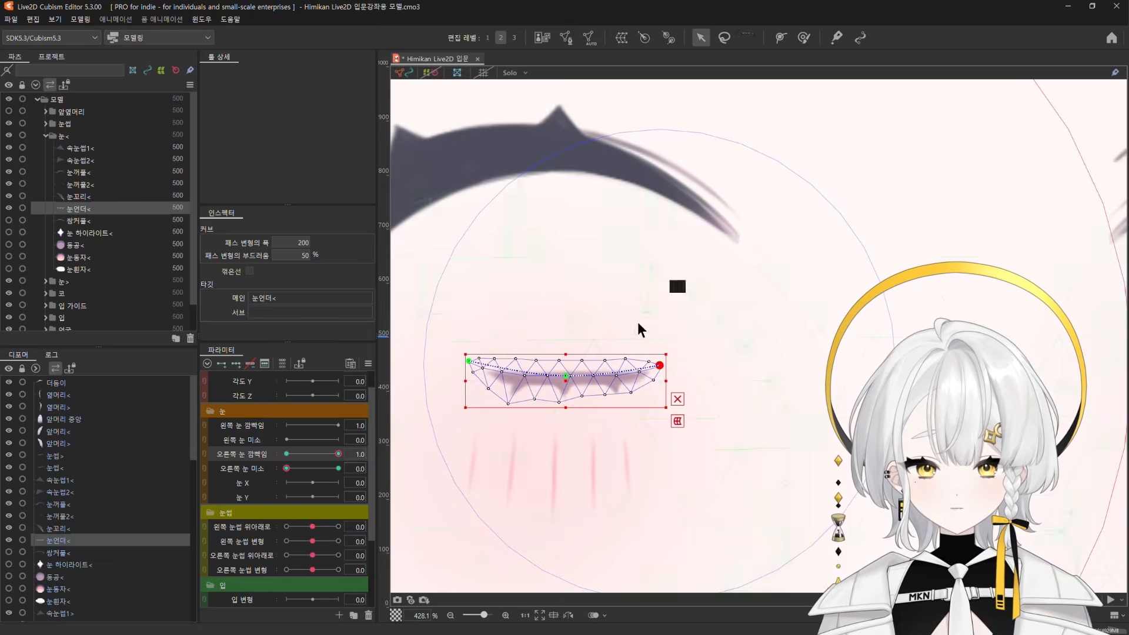
Set 오른쪽 눈 깜빡임 to 0.0 and move 눈언더< up and over the closed eyelid
{"action": "scroll", "coordinate": [676, 267], "scroll_direction": "down", "scroll_amount": 2}
{"action": "left_click_drag", "start_coordinate": [338, 454], "coordinate": [271, 458]}
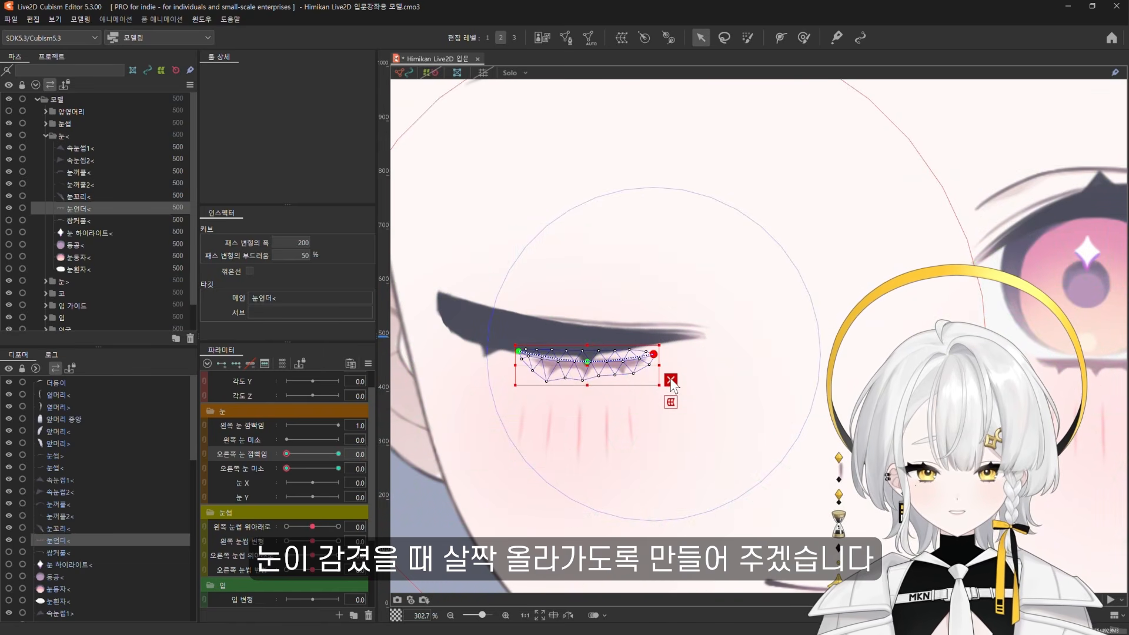
{"action": "left_click_drag", "start_coordinate": [588, 363], "coordinate": [588, 352]}
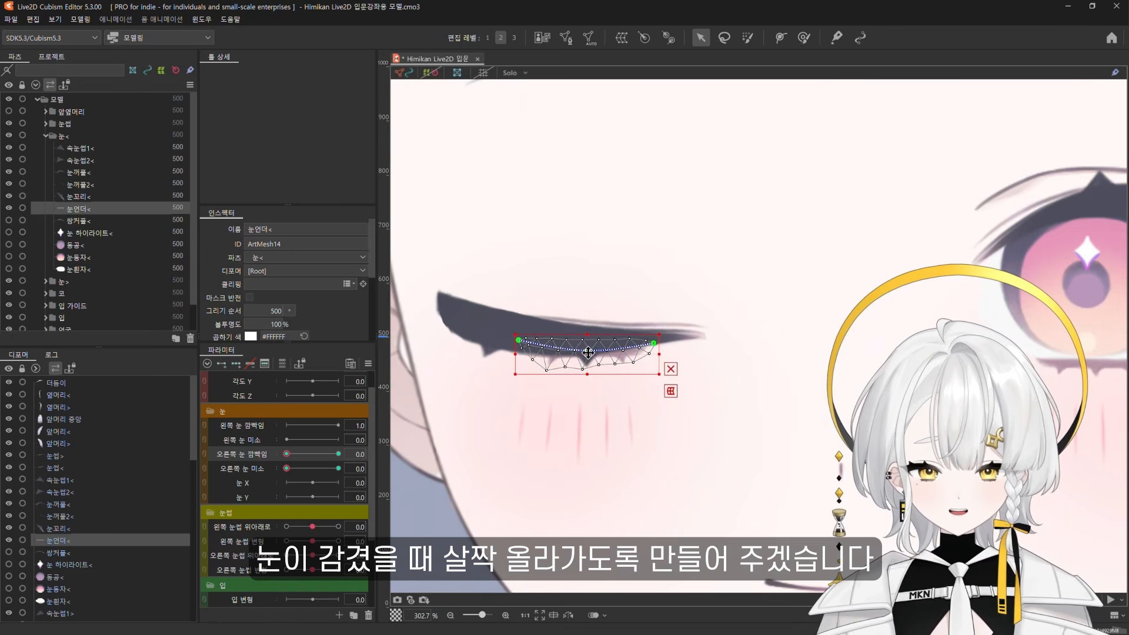
{"action": "left_click", "coordinate": [654, 341]}
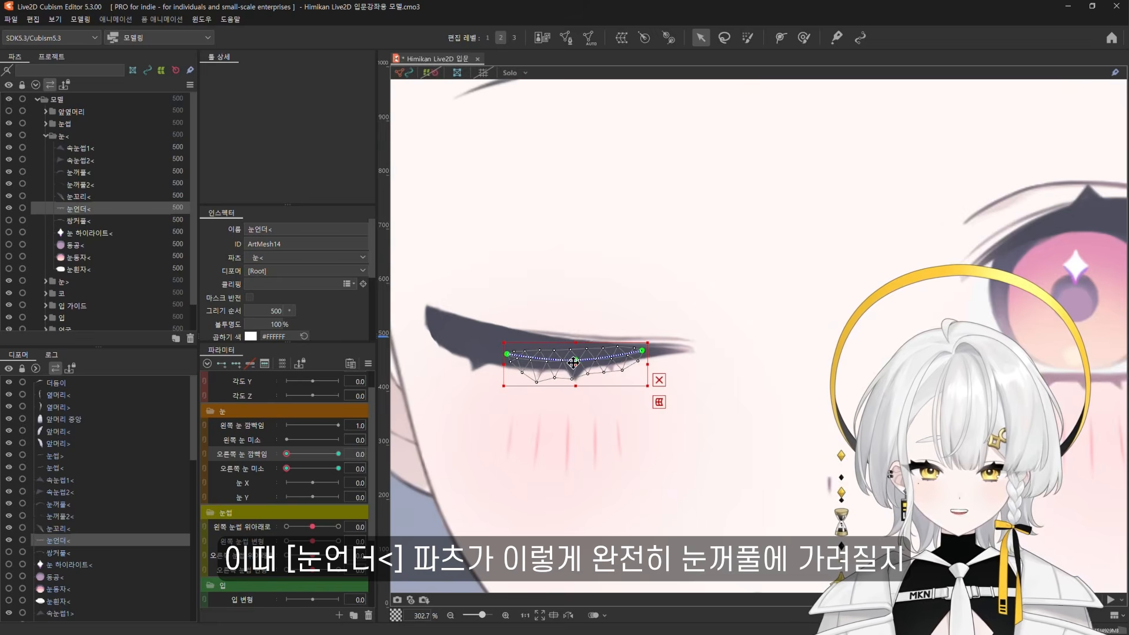
{"action": "left_click_drag", "start_coordinate": [573, 363], "coordinate": [573, 361]}
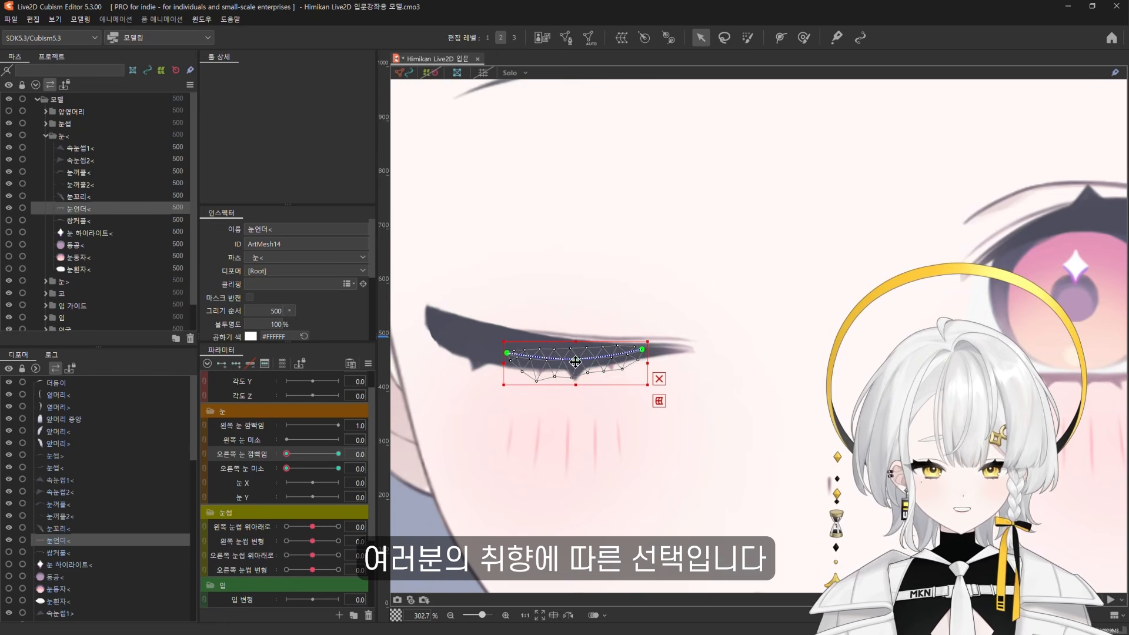
Flatten the curve of the closed 눈언더< so the eyelid hides it, and check its motion with 오른쪽 눈 깜빡임
{"action": "left_click", "coordinate": [575, 360]}
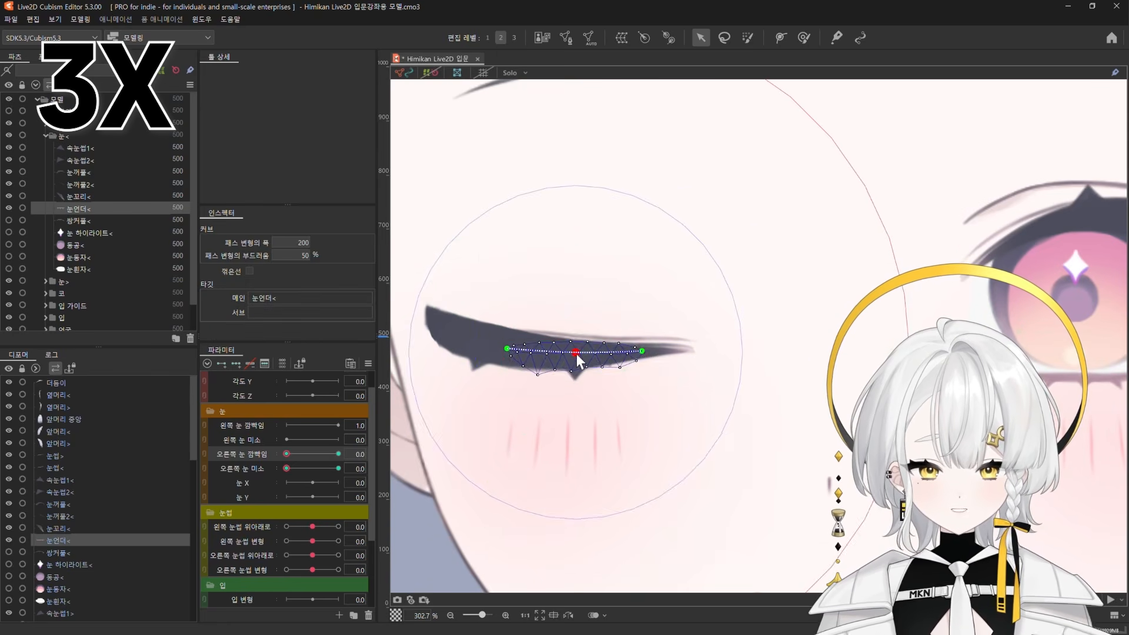
{"action": "left_click", "coordinate": [430, 327]}
{"action": "left_click_drag", "start_coordinate": [573, 361], "coordinate": [575, 356]}
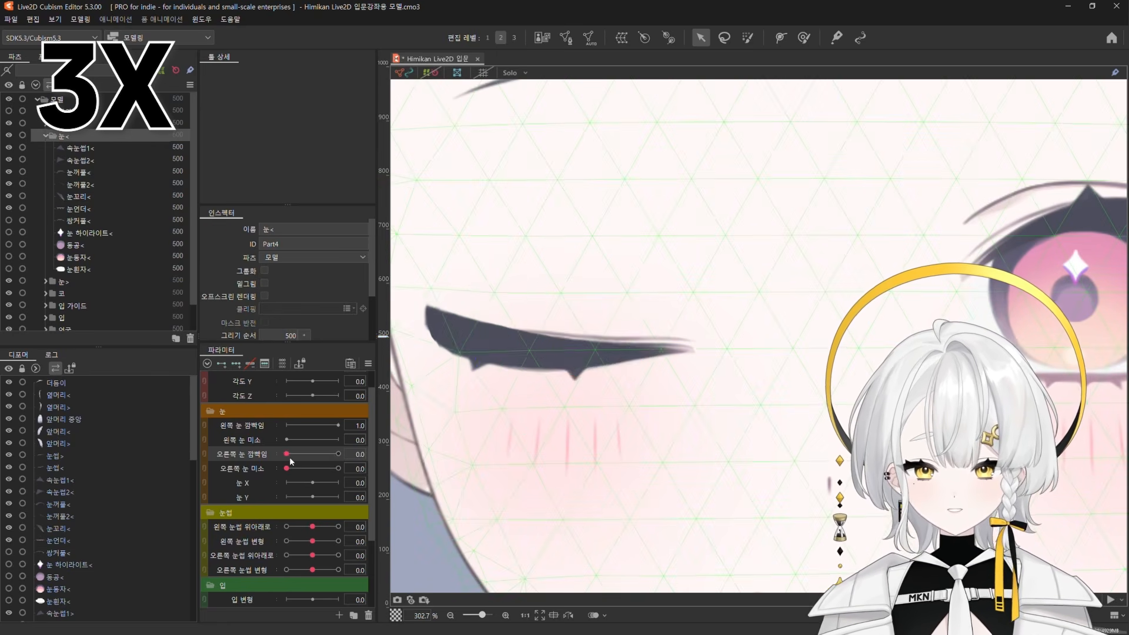
{"action": "left_click", "coordinate": [641, 348]}
{"action": "key", "text": "Escape"}
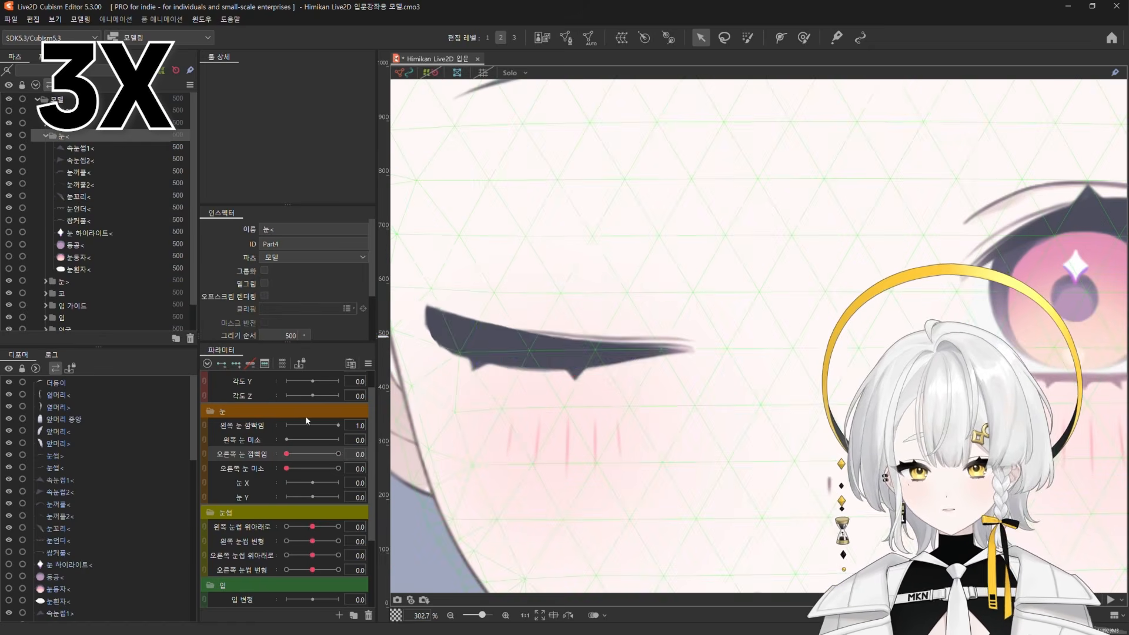
{"action": "mouse_move", "coordinate": [287, 454]}
{"action": "left_mouse_down"}
{"action": "mouse_move", "coordinate": [318, 457]}
{"action": "mouse_move", "coordinate": [269, 462]}
{"action": "left_mouse_up"}
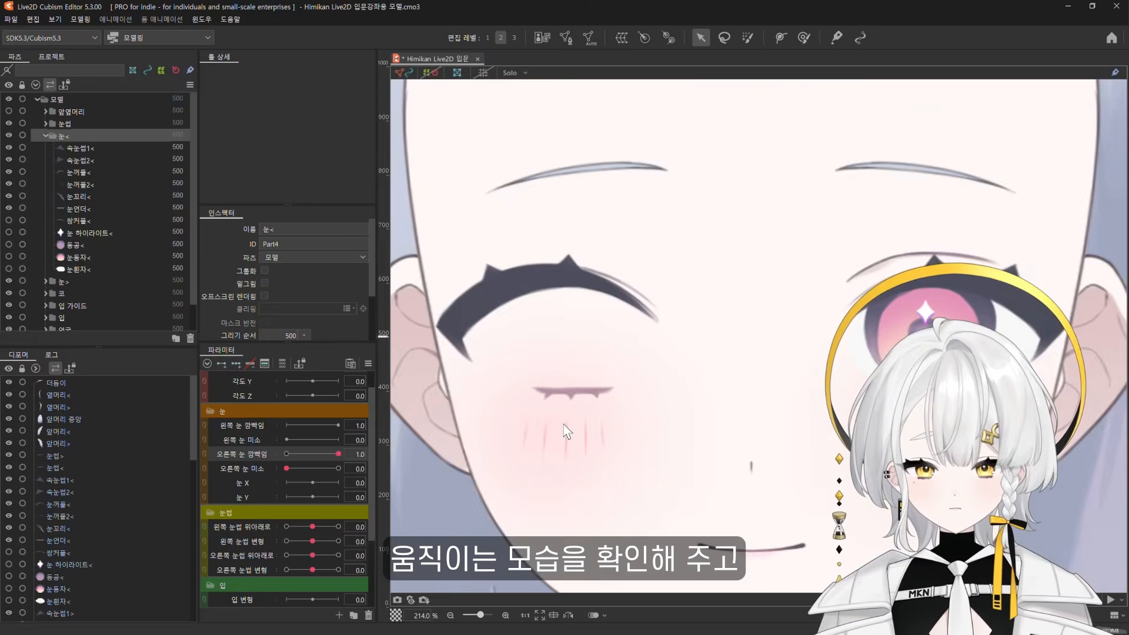
Show 쌍꺼풀< and add a four-point deform path along the eyelid crease at 오른쪽 눈 깜빡임 1.0
{"action": "scroll", "coordinate": [588, 329], "scroll_direction": "down", "scroll_amount": 3}
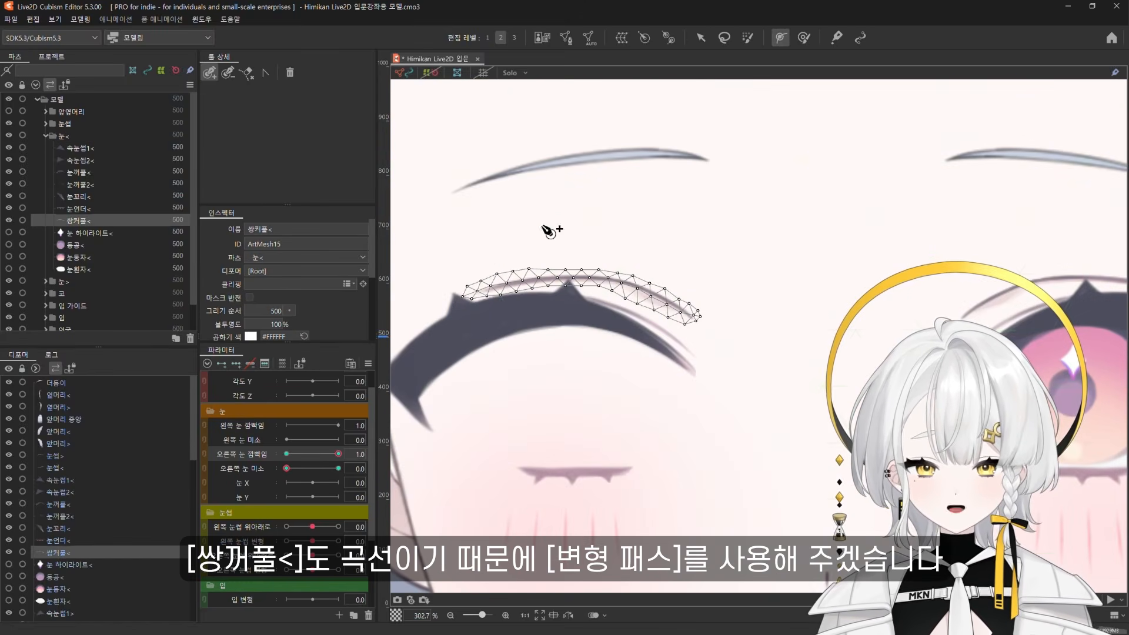
{"action": "left_click", "coordinate": [461, 294]}
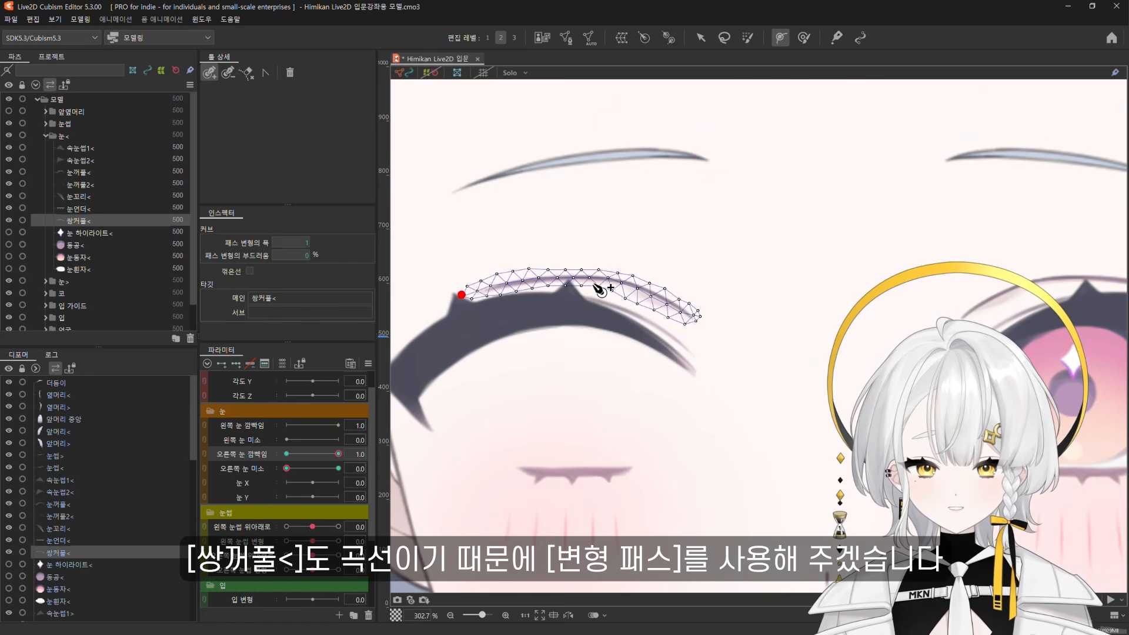
{"action": "left_click", "coordinate": [578, 277]}
{"action": "left_click", "coordinate": [698, 319]}
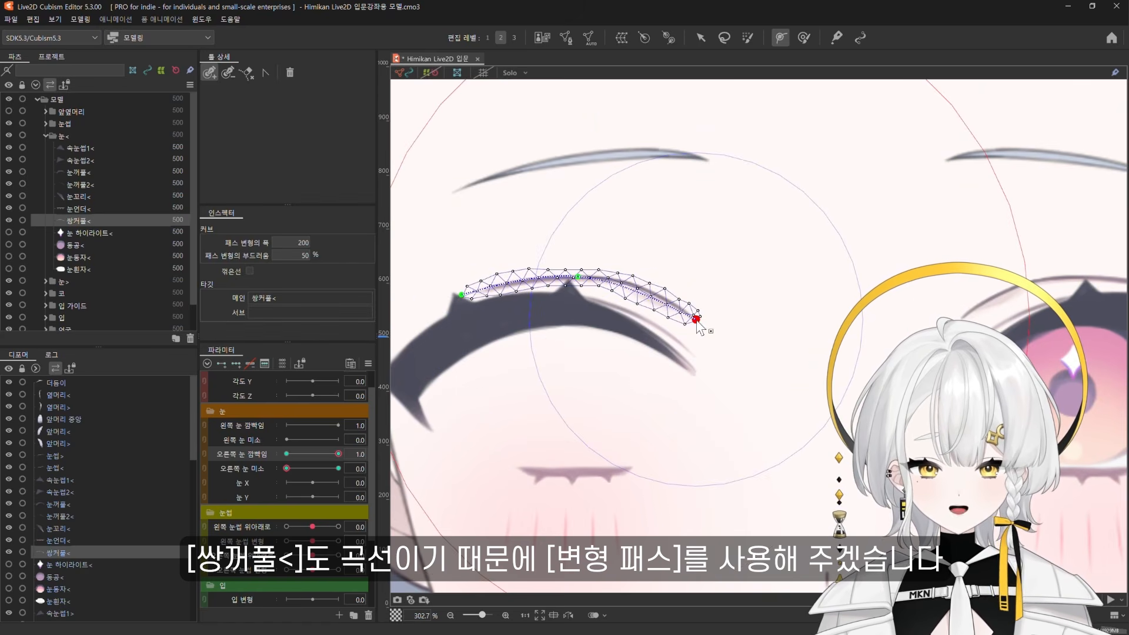
{"action": "left_click", "coordinate": [645, 292]}
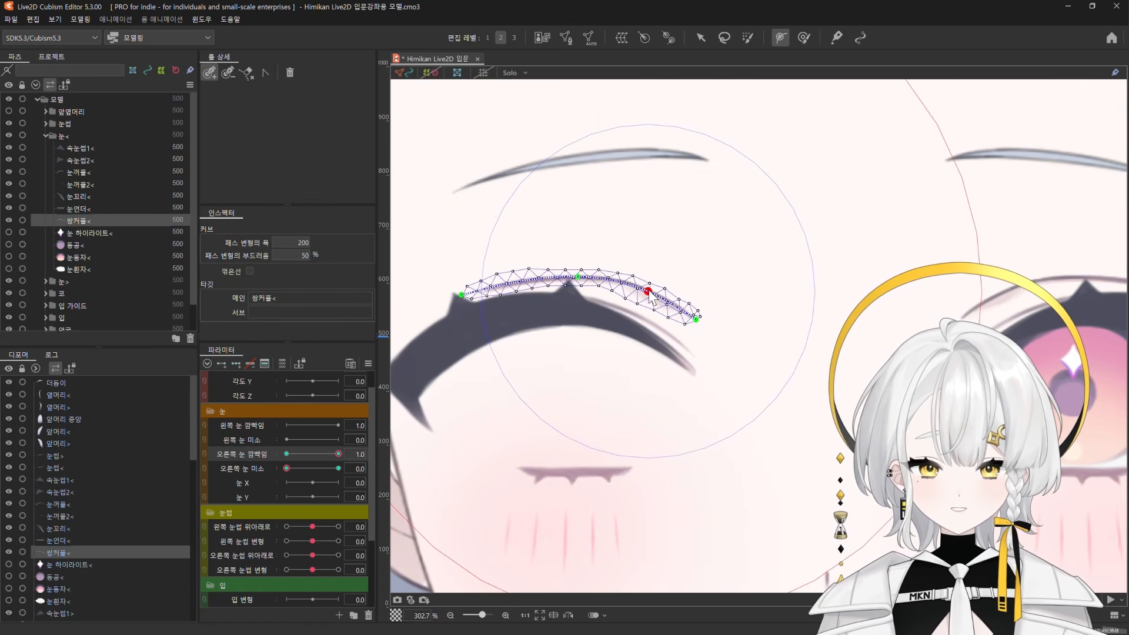
{"action": "left_click", "coordinate": [702, 40]}
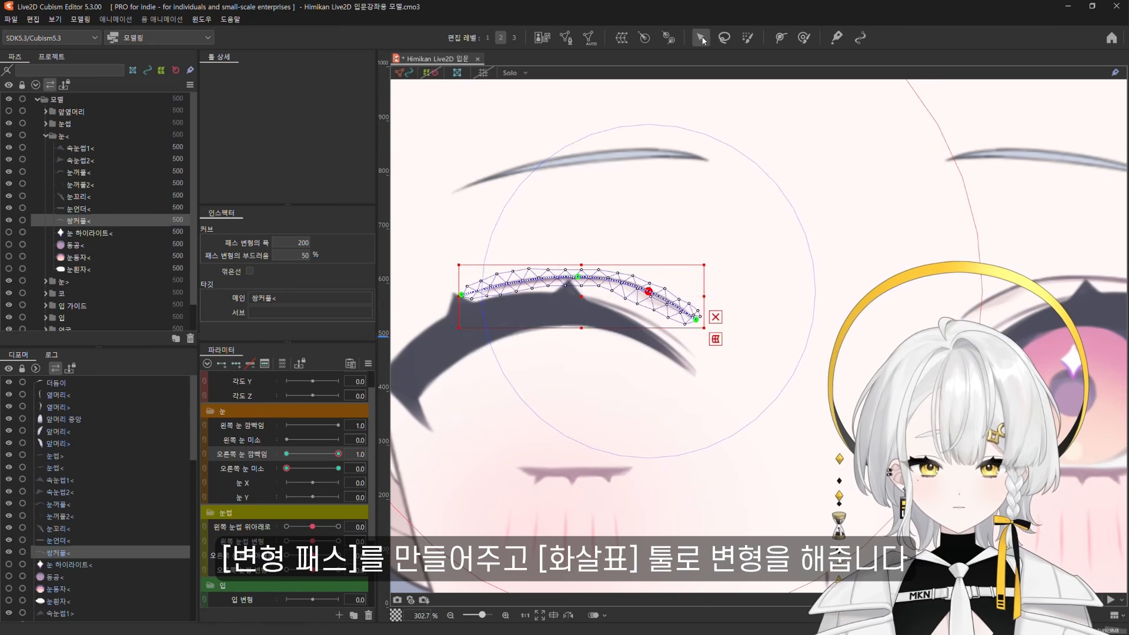
Set 오른쪽 눈 깜빡임 to 0.0, lower 쌍꺼풀< to just above the closed eyelid, and reshape it with its path points
{"action": "left_click", "coordinate": [288, 456]}
{"action": "left_click_drag", "start_coordinate": [582, 298], "coordinate": [579, 394]}
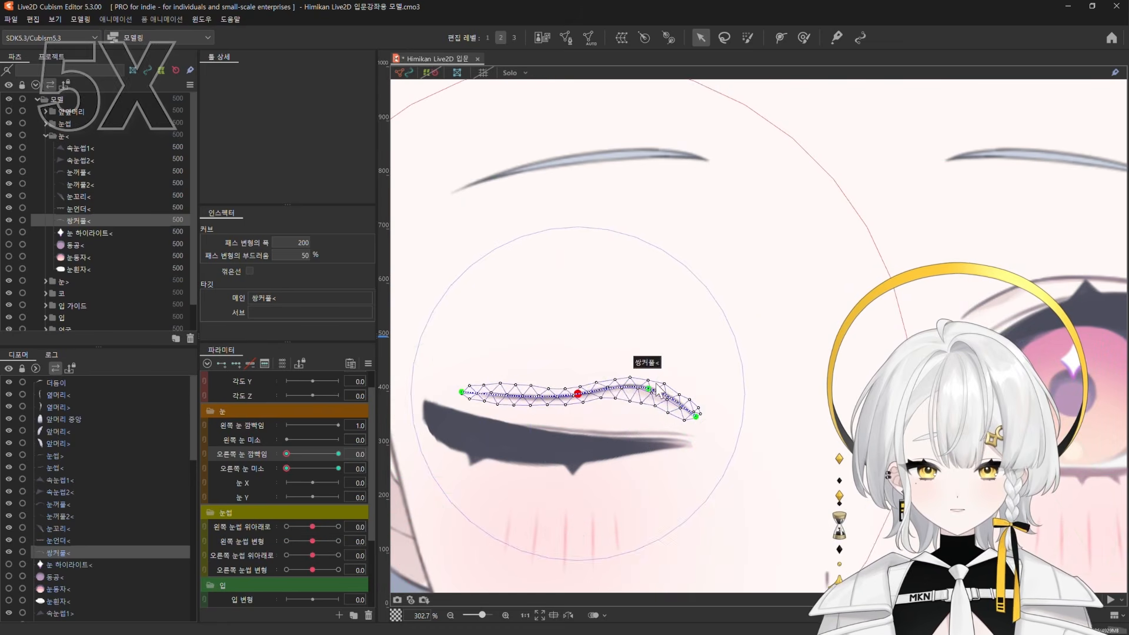
{"action": "left_click_drag", "start_coordinate": [649, 388], "coordinate": [696, 405]}
{"action": "left_click_drag", "start_coordinate": [461, 391], "coordinate": [485, 392]}
{"action": "left_click_drag", "start_coordinate": [578, 394], "coordinate": [578, 397]}
{"action": "left_click", "coordinate": [100, 136]}
{"action": "scroll", "coordinate": [529, 353], "scroll_direction": "down", "scroll_amount": 4}
{"action": "scroll", "coordinate": [530, 353], "scroll_direction": "up", "scroll_amount": 2}
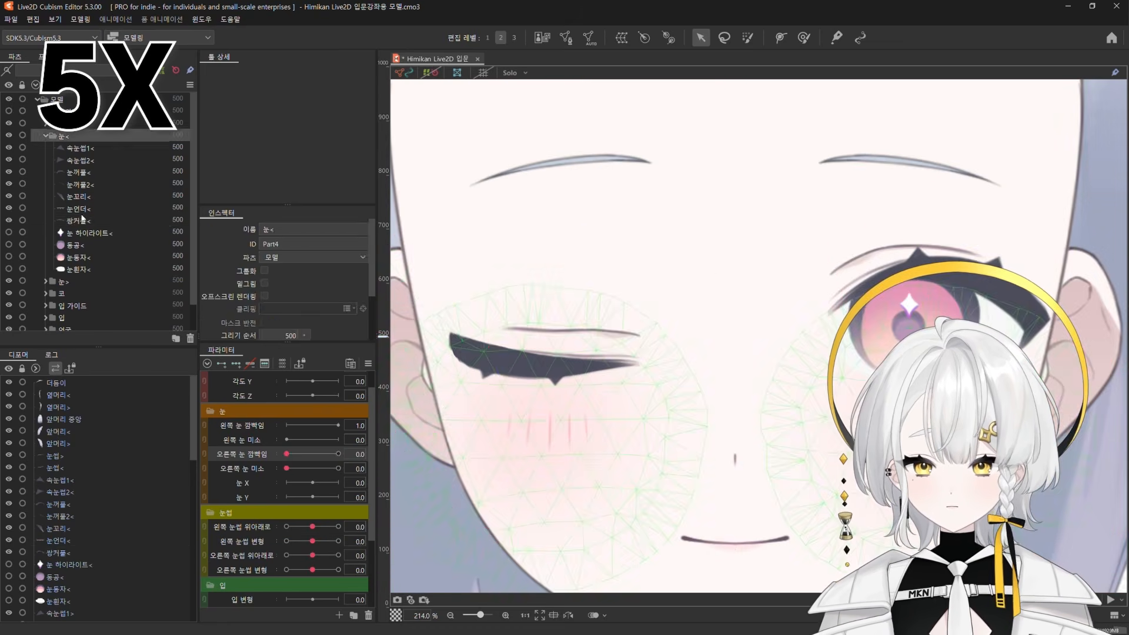
Even out the curve of the closed 쌍꺼풀< with its path points, comparing it against the face without its mesh
{"action": "left_click", "coordinate": [85, 220]}
{"action": "left_click", "coordinate": [98, 136]}
{"action": "scroll", "coordinate": [612, 424], "scroll_direction": "down", "scroll_amount": 4}
{"action": "scroll", "coordinate": [612, 424], "scroll_direction": "up", "scroll_amount": 4}
{"action": "left_click", "coordinate": [92, 220]}
{"action": "left_click", "coordinate": [577, 336]}
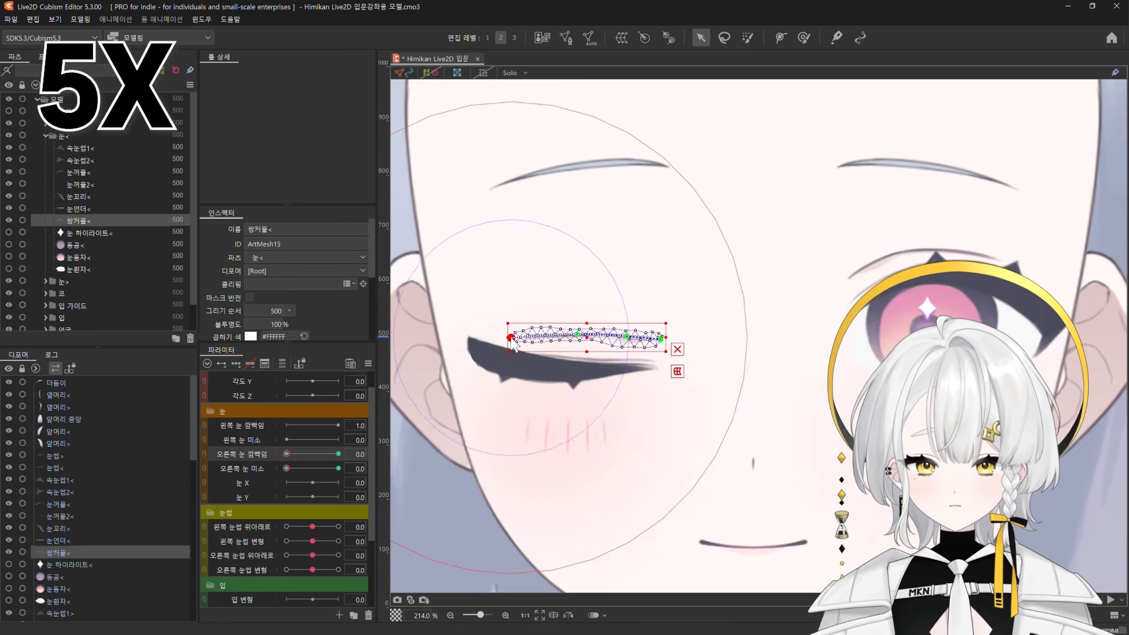
Smooth the closed 쌍꺼풀< with a 151 px Deform Brush and check its movement across the 오른쪽 눈 깜빡임 range
{"action": "left_click", "coordinate": [98, 136]}
{"action": "left_click", "coordinate": [97, 222]}
{"action": "key", "text": "b"}
{"action": "scroll", "coordinate": [594, 283], "scroll_direction": "up", "scroll_amount": 4}
{"action": "key", "text": "b"}
{"action": "left_click_drag", "start_coordinate": [611, 203], "coordinate": [612, 252]}
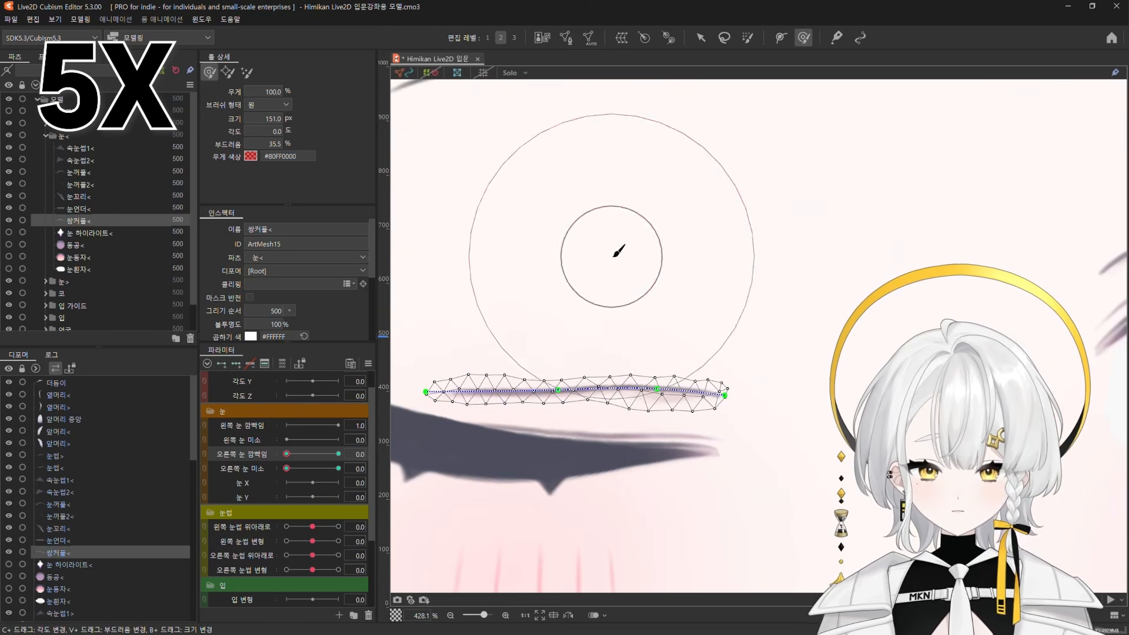
{"action": "left_click", "coordinate": [98, 136]}
{"action": "scroll", "coordinate": [567, 366], "scroll_direction": "down", "scroll_amount": 8}
{"action": "left_click_drag", "start_coordinate": [286, 454], "coordinate": [339, 454]}
{"action": "left_click_drag", "start_coordinate": [338, 454], "coordinate": [282, 463]}
{"action": "scroll", "coordinate": [567, 380], "scroll_direction": "up", "scroll_amount": 4}
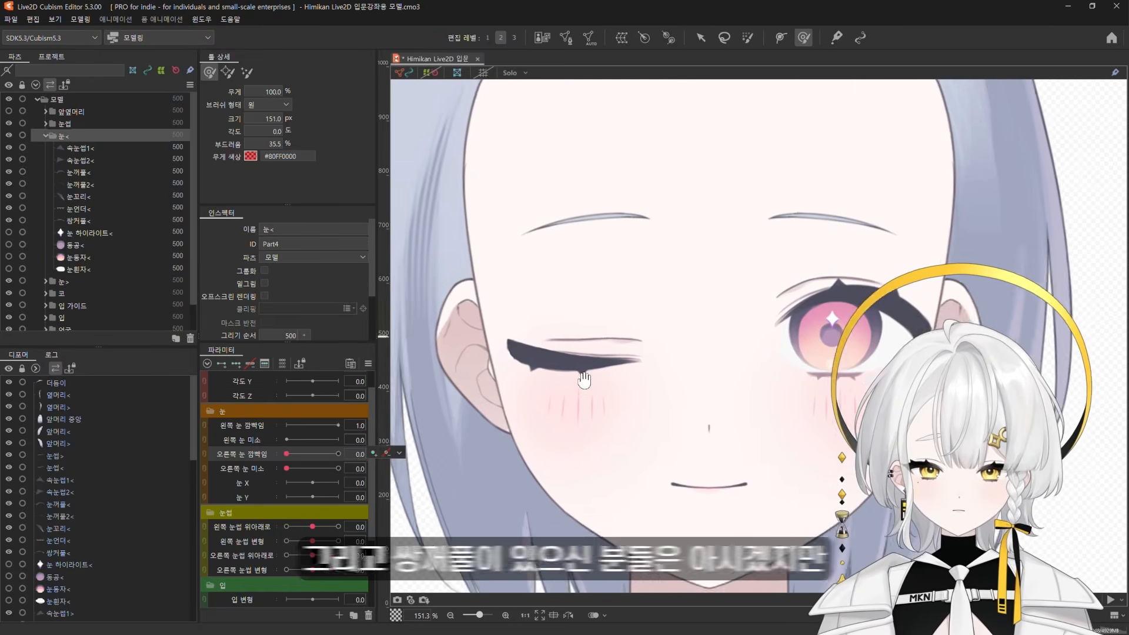
{"action": "left_click_drag", "start_coordinate": [599, 369], "coordinate": [575, 405]}
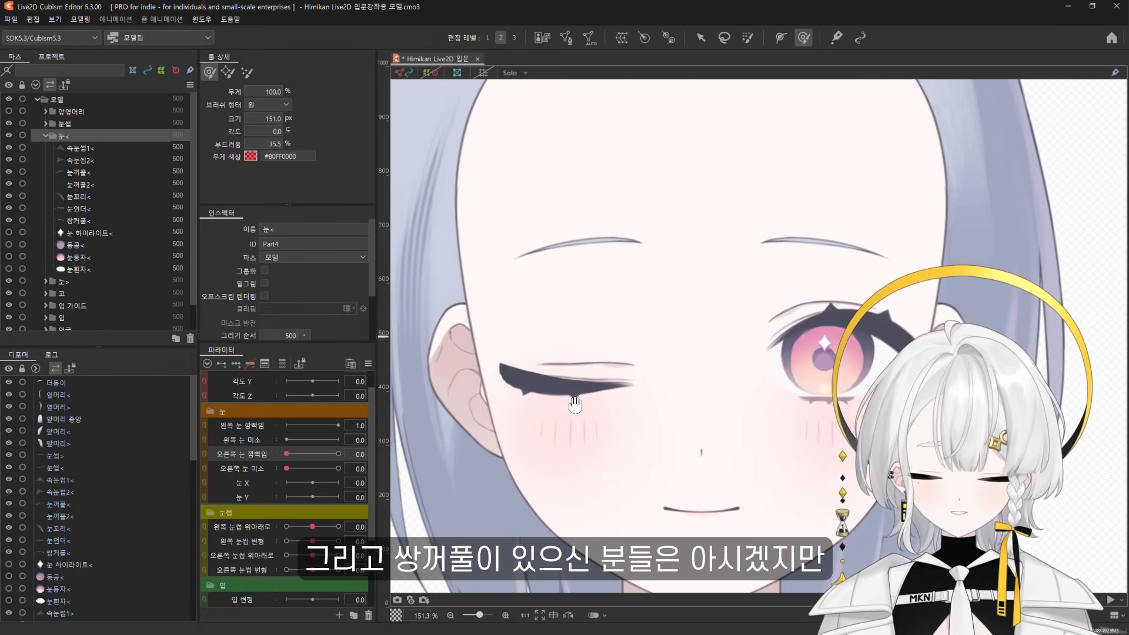
Lower the opacity of 쌍꺼풀< for the closed eye and check the fade with 오른쪽 눈 깜빡임
{"action": "left_click", "coordinate": [92, 222]}
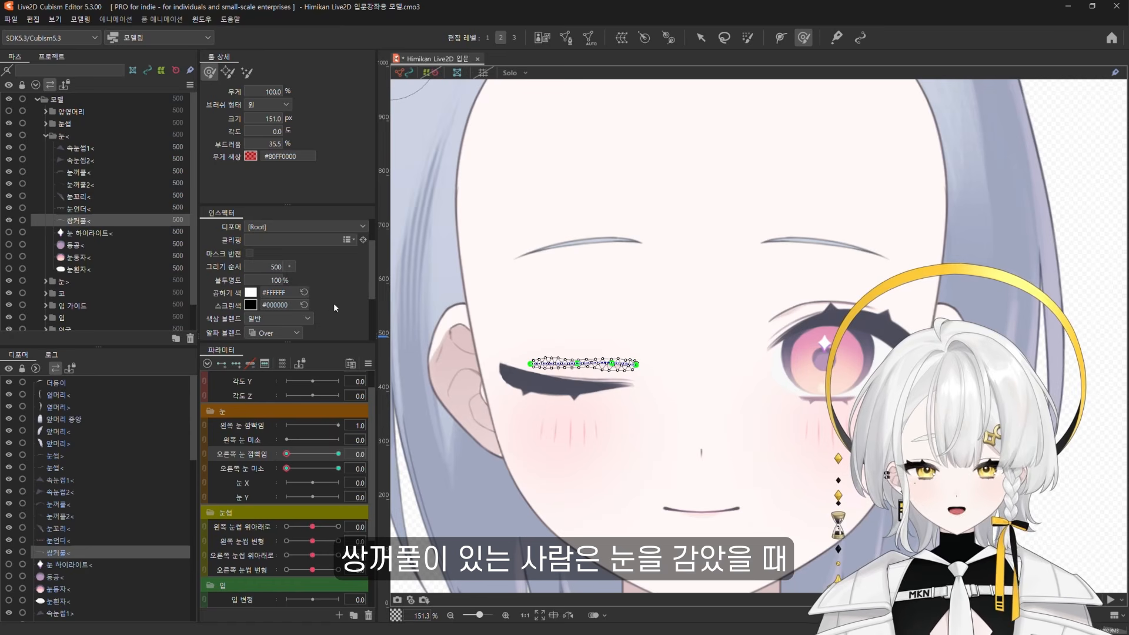
{"action": "key", "text": "v"}
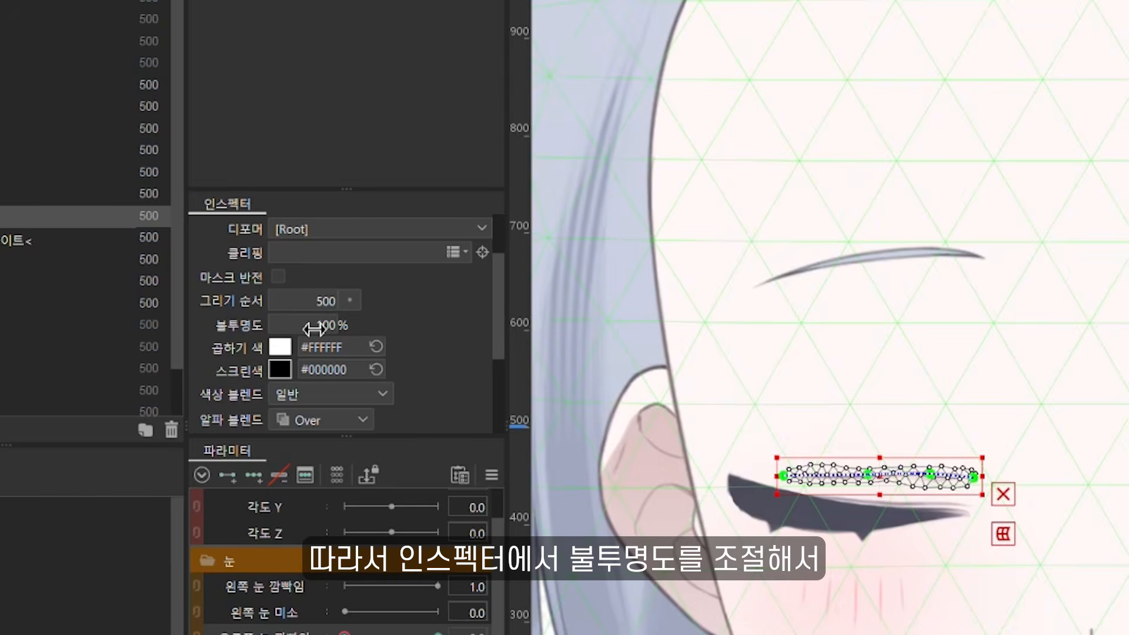
{"action": "left_click", "coordinate": [273, 281]}
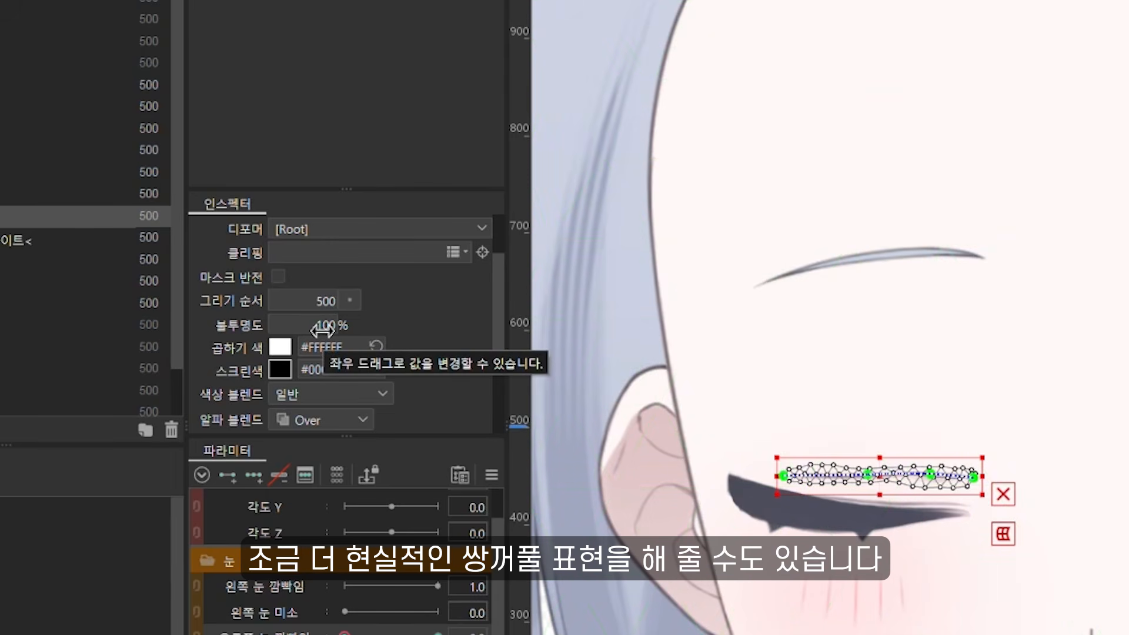
{"action": "left_click_drag", "start_coordinate": [323, 330], "coordinate": [230, 300]}
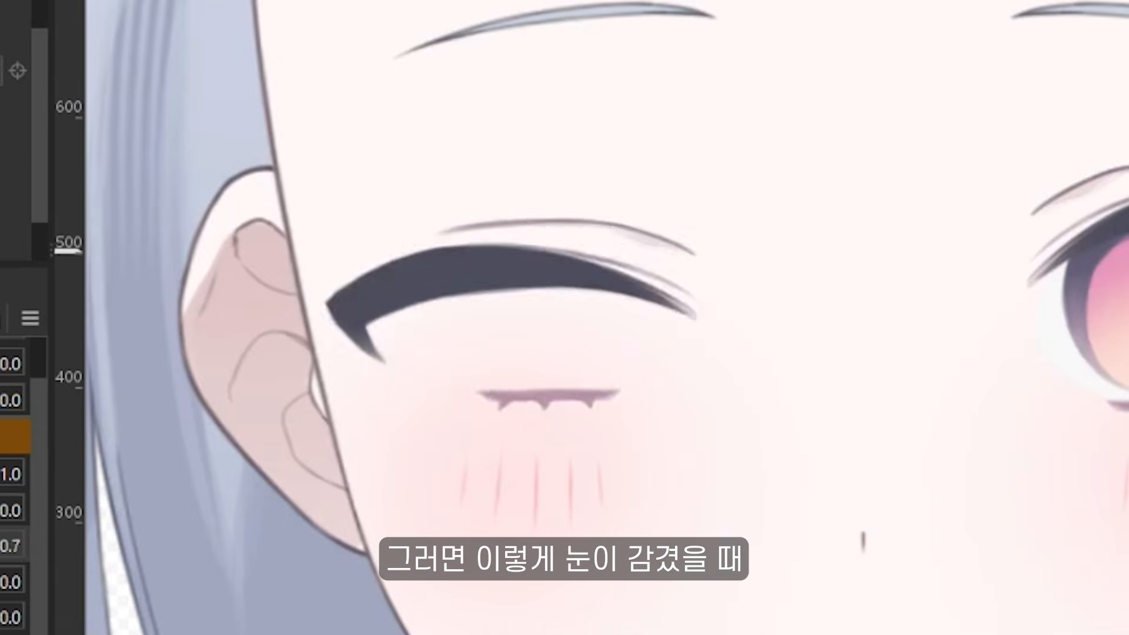
{"action": "left_click_drag", "start_coordinate": [0, 544], "coordinate": [0, 544]}
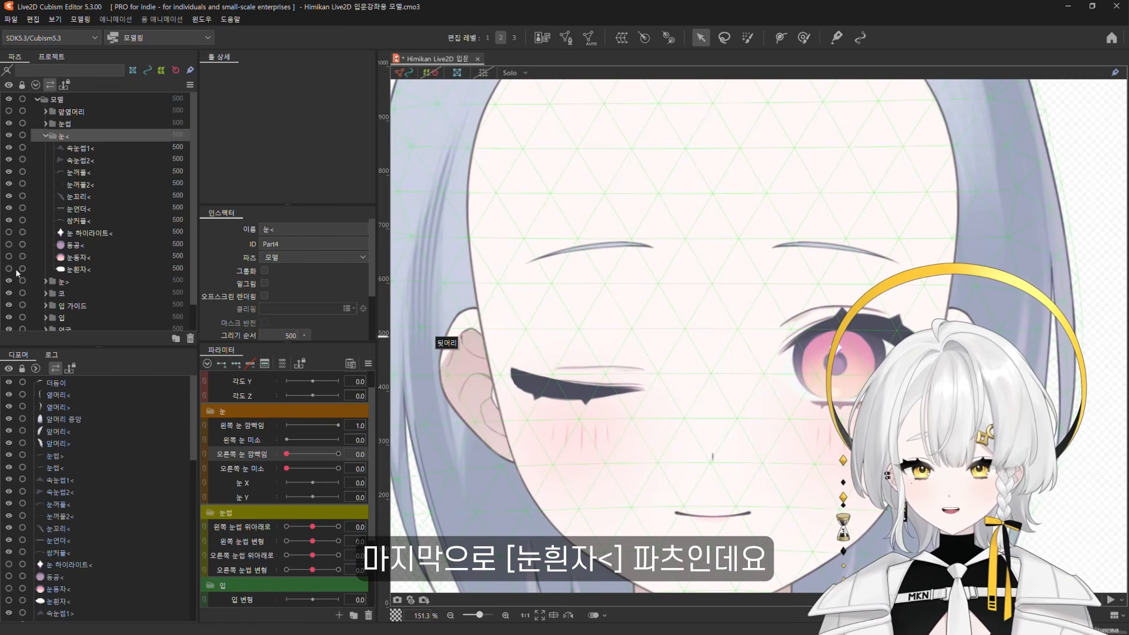
Show 눈흰자< and squash it vertically into a thin line within the closed eyelid at 오른쪽 눈 깜빡임 0.0
{"action": "left_click", "coordinate": [87, 268]}
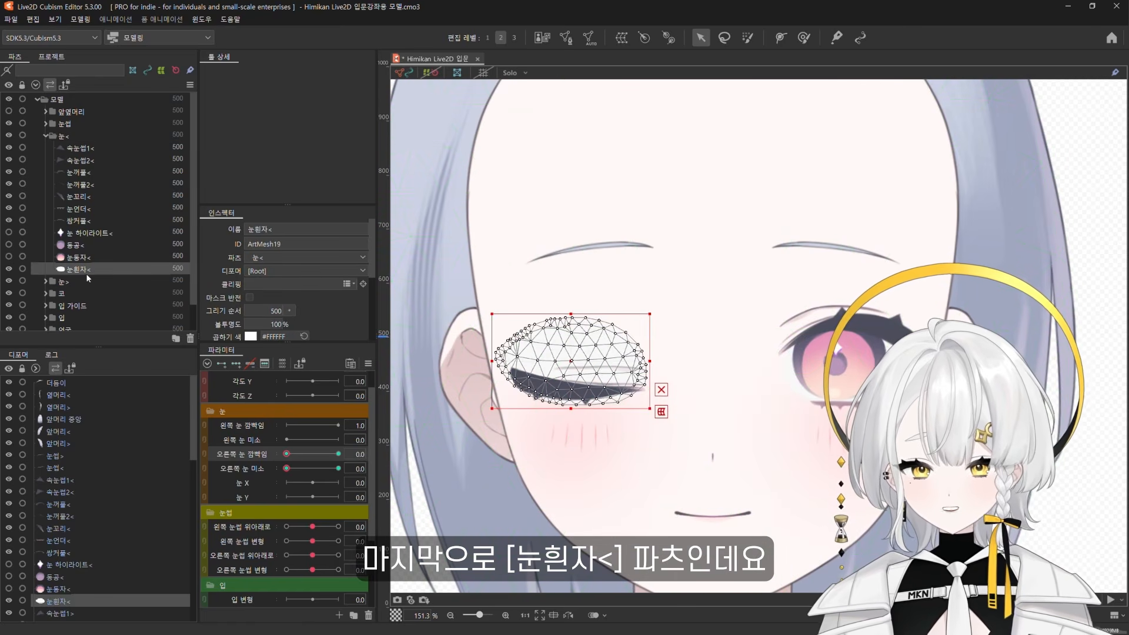
{"action": "scroll", "coordinate": [570, 390], "scroll_direction": "up", "scroll_amount": 4}
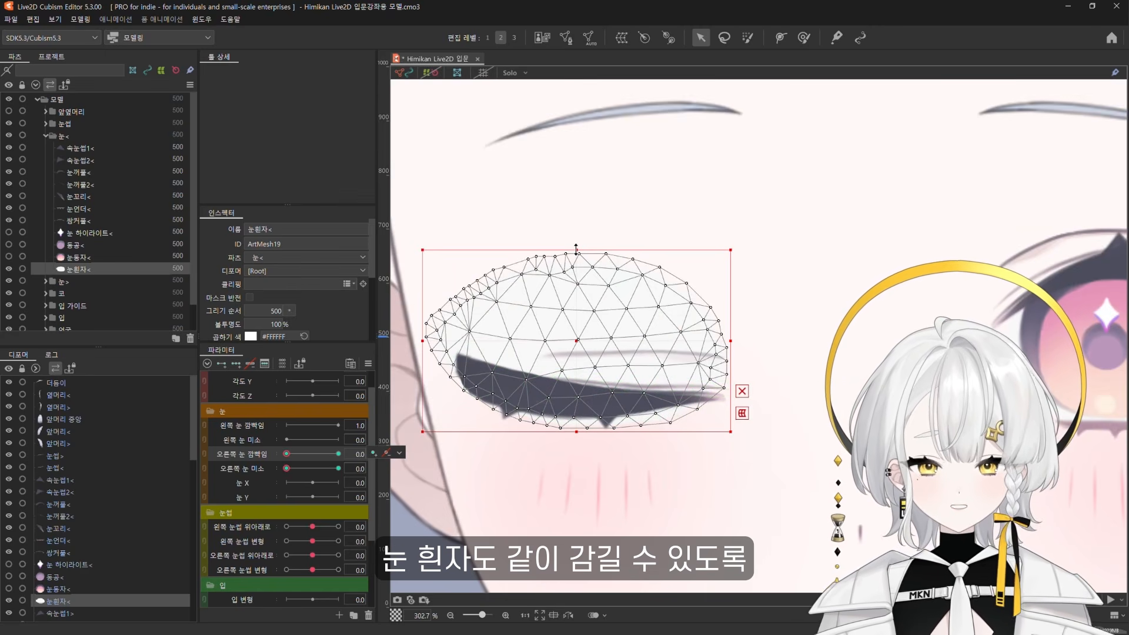
{"action": "left_click_drag", "start_coordinate": [576, 248], "coordinate": [581, 398]}
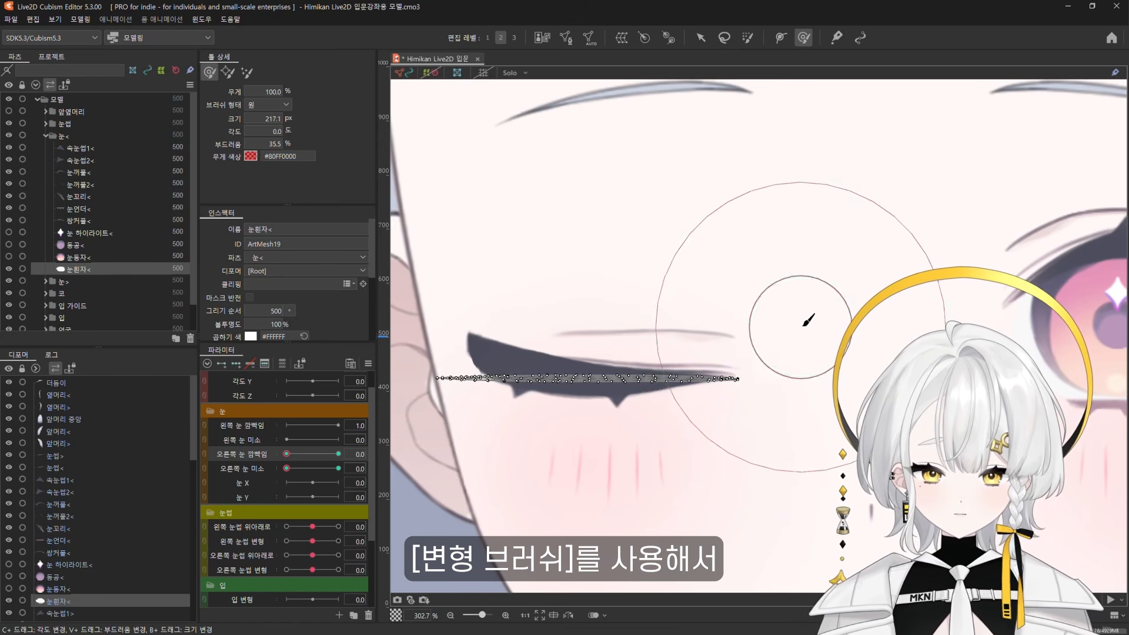
Tuck the flattened 눈흰자< mesh inside the closed eyelid with the deform brush and check it by varying 오른쪽 눈 깜빡임
{"action": "left_click_drag", "start_coordinate": [803, 326], "coordinate": [806, 369]}
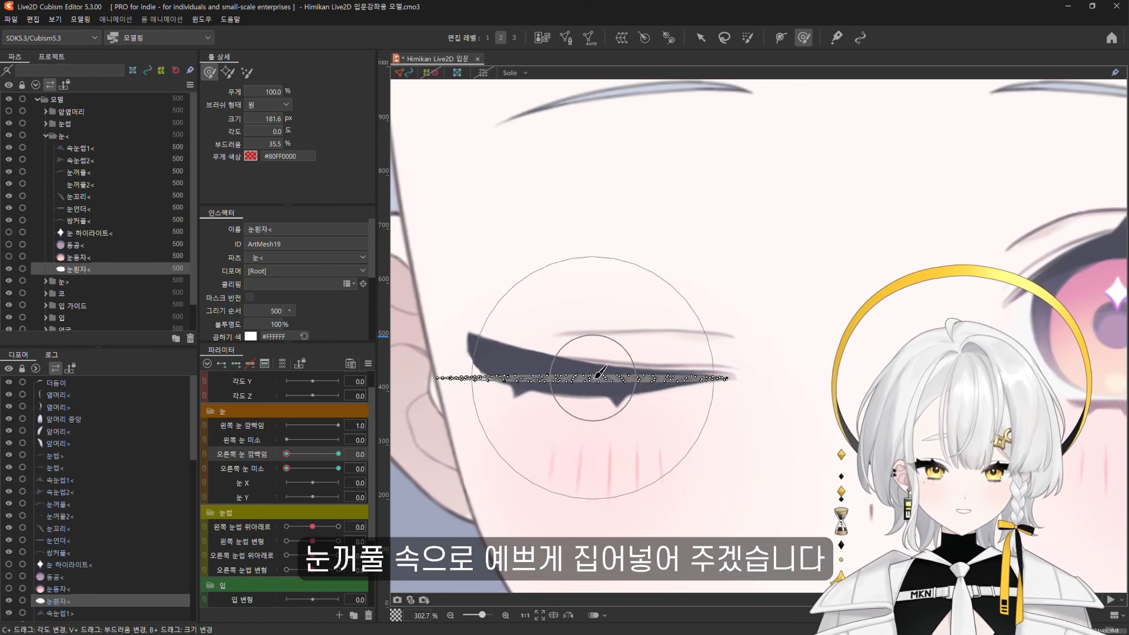
{"action": "left_click_drag", "start_coordinate": [590, 373], "coordinate": [587, 382]}
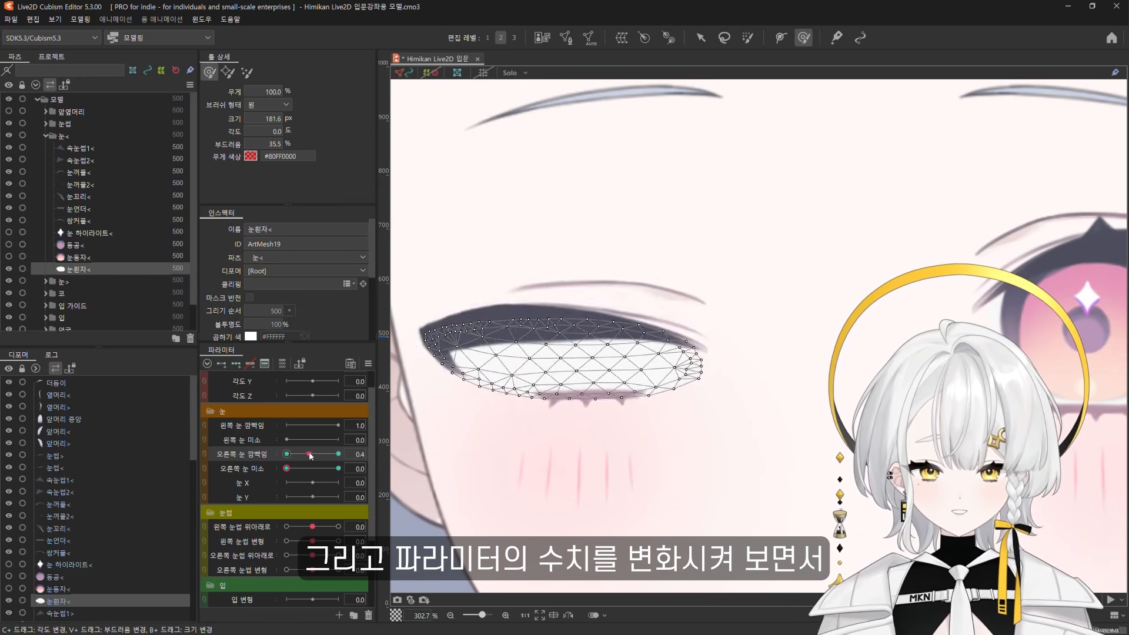
{"action": "left_click_drag", "start_coordinate": [317, 454], "coordinate": [279, 450]}
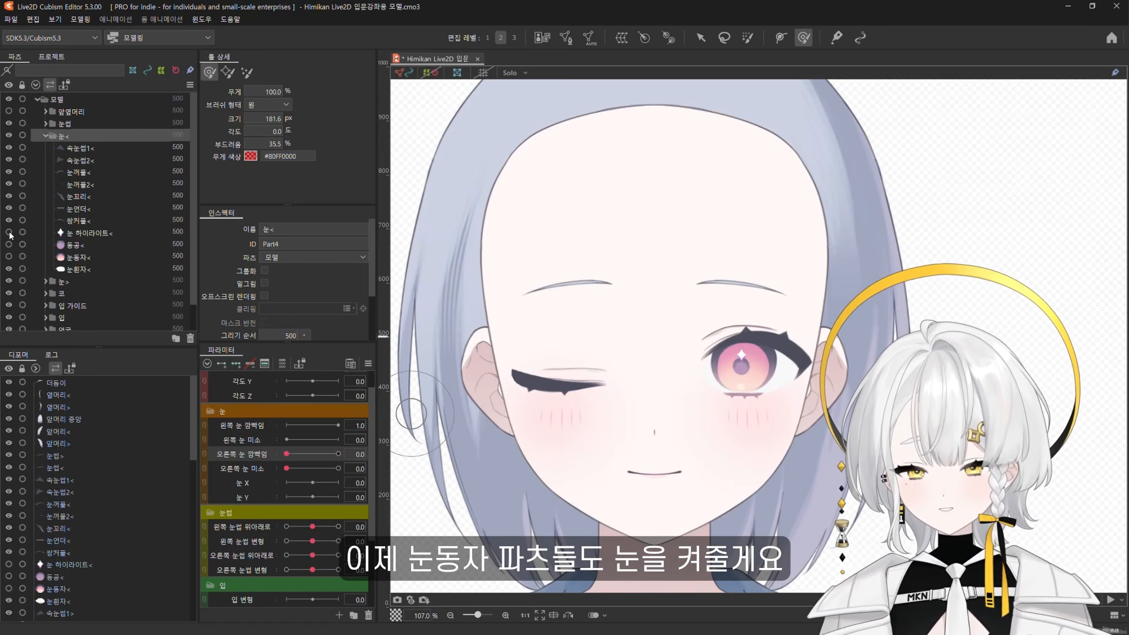
Show the left-side eye's highlight, pupil and iris parts, and set 오른쪽 눈 미소 to 1.0
{"action": "left_click_drag", "start_coordinate": [9, 233], "coordinate": [11, 257]}
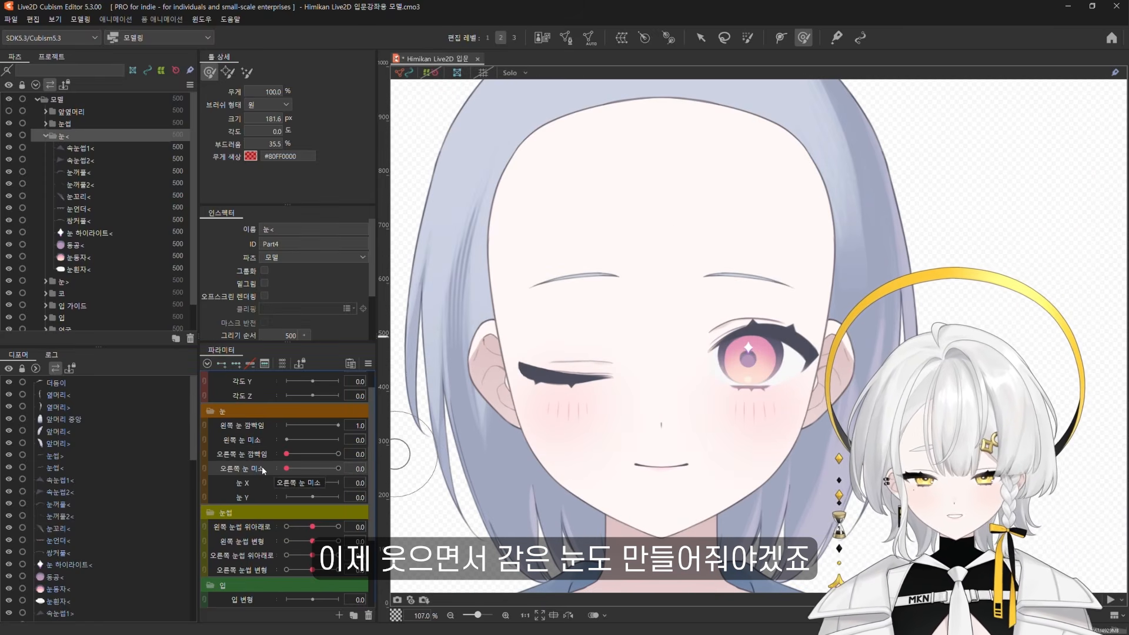
{"action": "left_click_drag", "start_coordinate": [287, 469], "coordinate": [341, 469]}
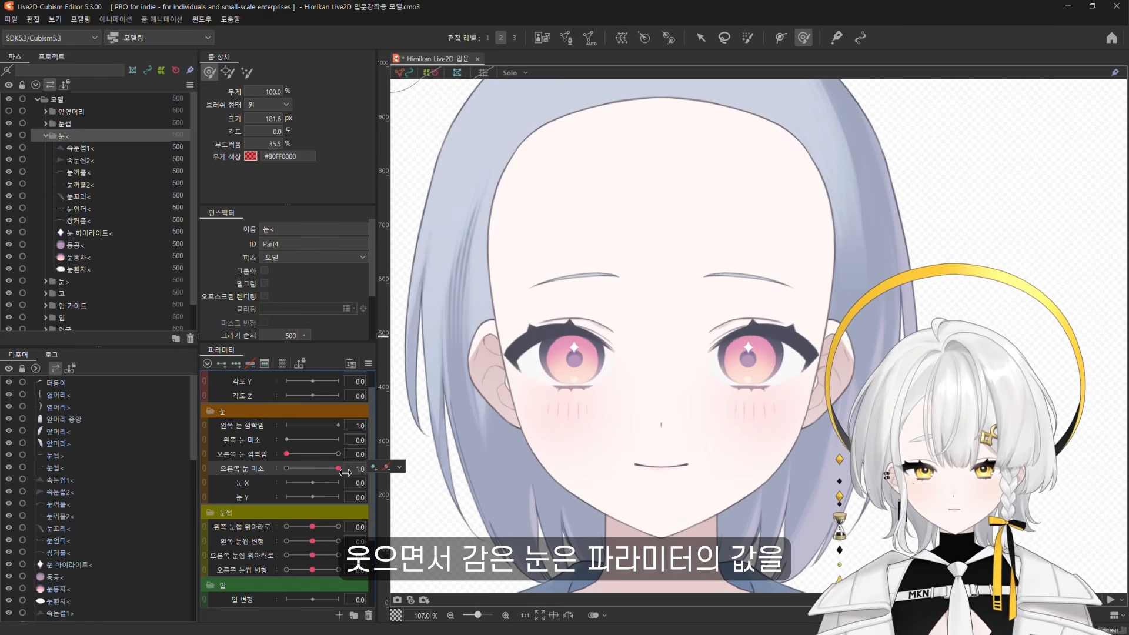
Lower and bend the 눈꺼풀< eyelid into an upward smiling arc at 오른쪽 눈 미소 1.0, checking its position against the 0.0 key
{"action": "scroll", "coordinate": [554, 415], "scroll_direction": "up", "scroll_amount": 2}
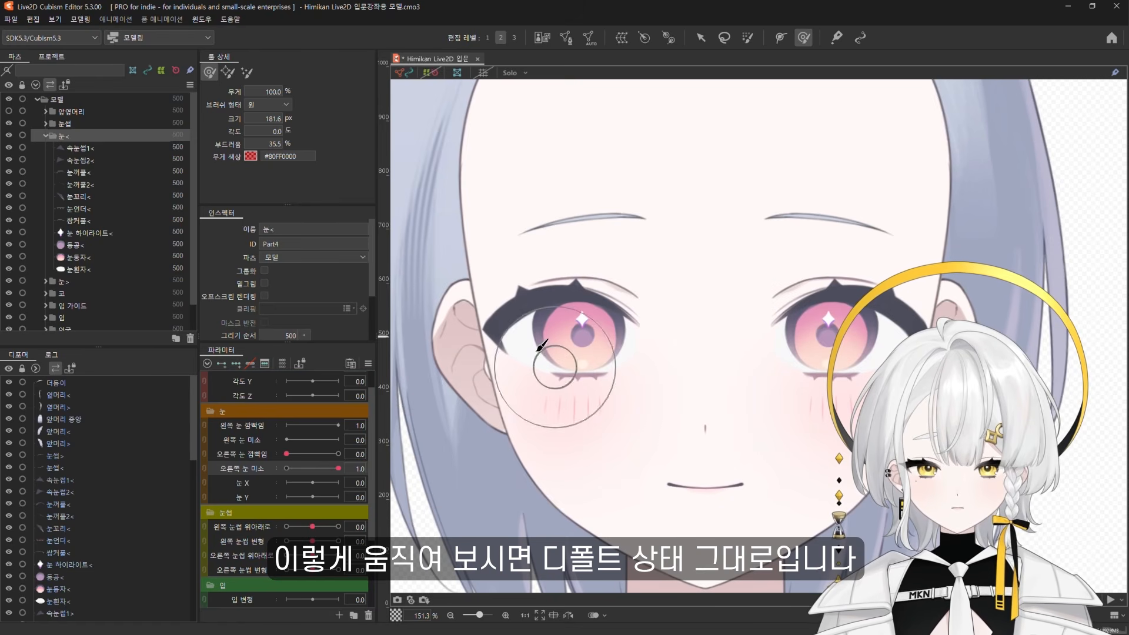
{"action": "key", "text": "a"}
{"action": "left_click", "coordinate": [518, 300]}
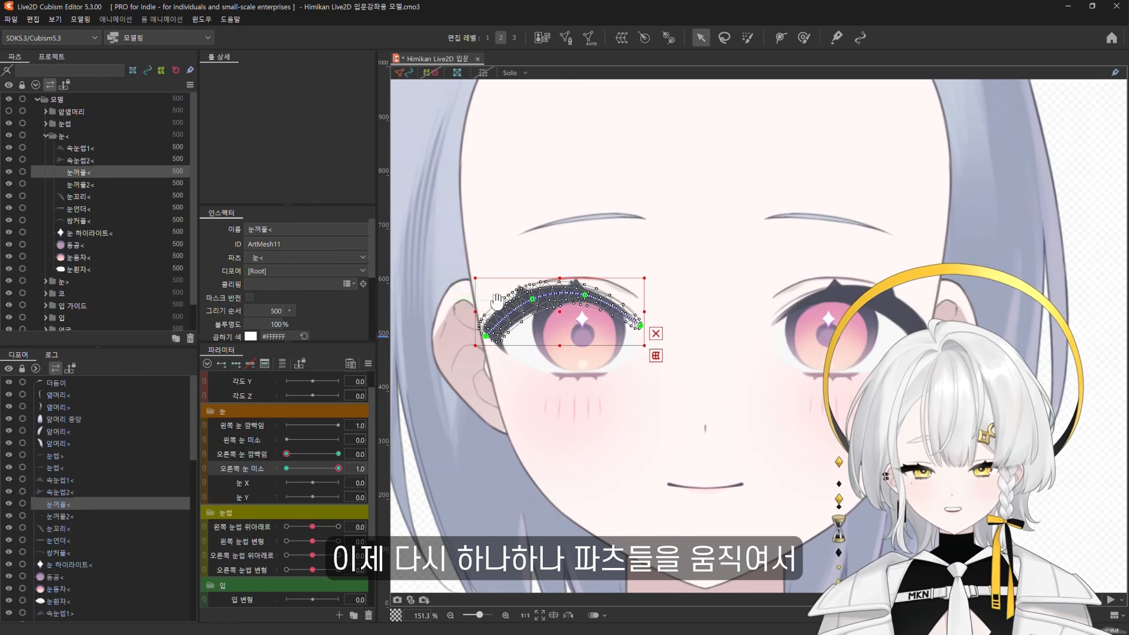
{"action": "left_click_drag", "start_coordinate": [532, 319], "coordinate": [536, 319]}
{"action": "scroll", "coordinate": [554, 324], "scroll_direction": "up", "scroll_amount": 3}
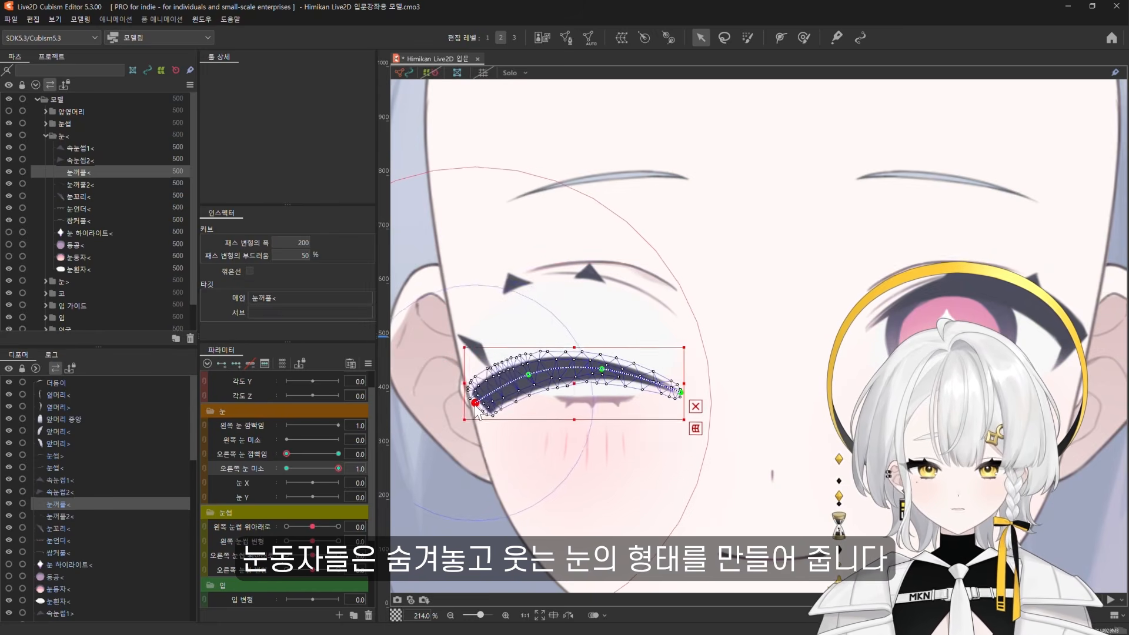
{"action": "left_click_drag", "start_coordinate": [476, 402], "coordinate": [610, 371]}
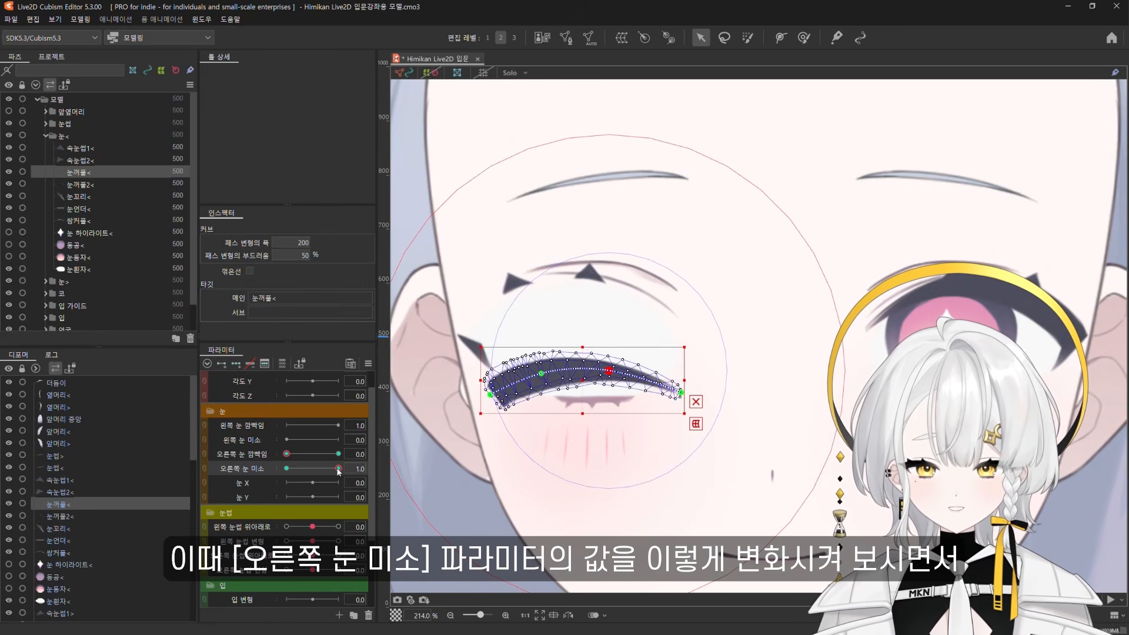
{"action": "mouse_move", "coordinate": [339, 472]}
{"action": "left_mouse_down"}
{"action": "mouse_move", "coordinate": [273, 475]}
{"action": "mouse_move", "coordinate": [342, 470]}
{"action": "left_mouse_up"}
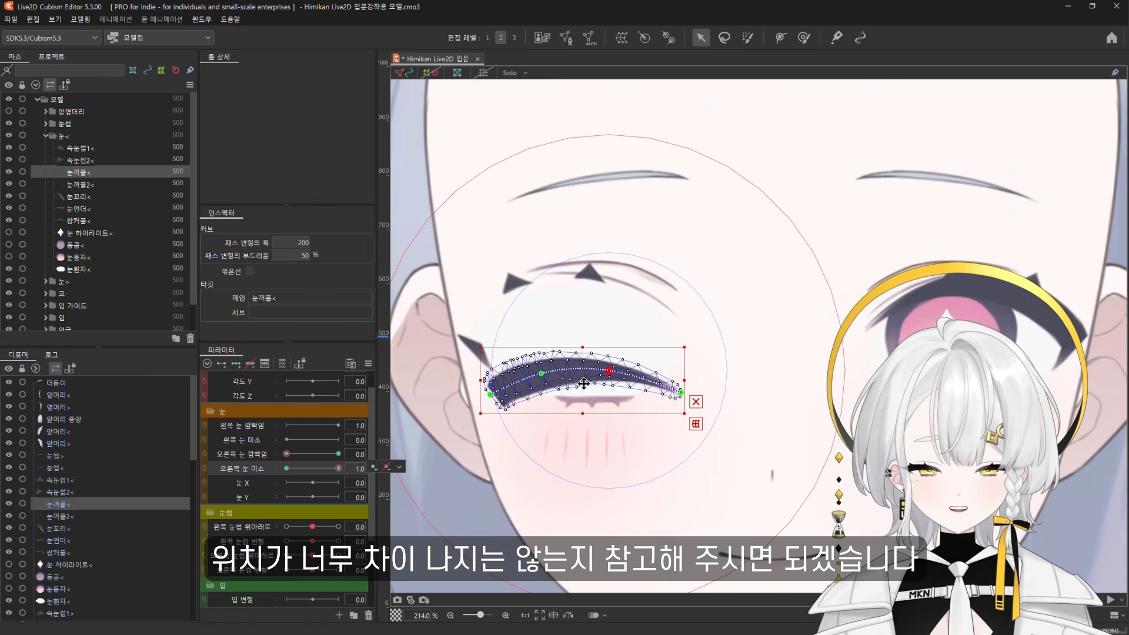
{"action": "left_click_drag", "start_coordinate": [583, 383], "coordinate": [582, 375]}
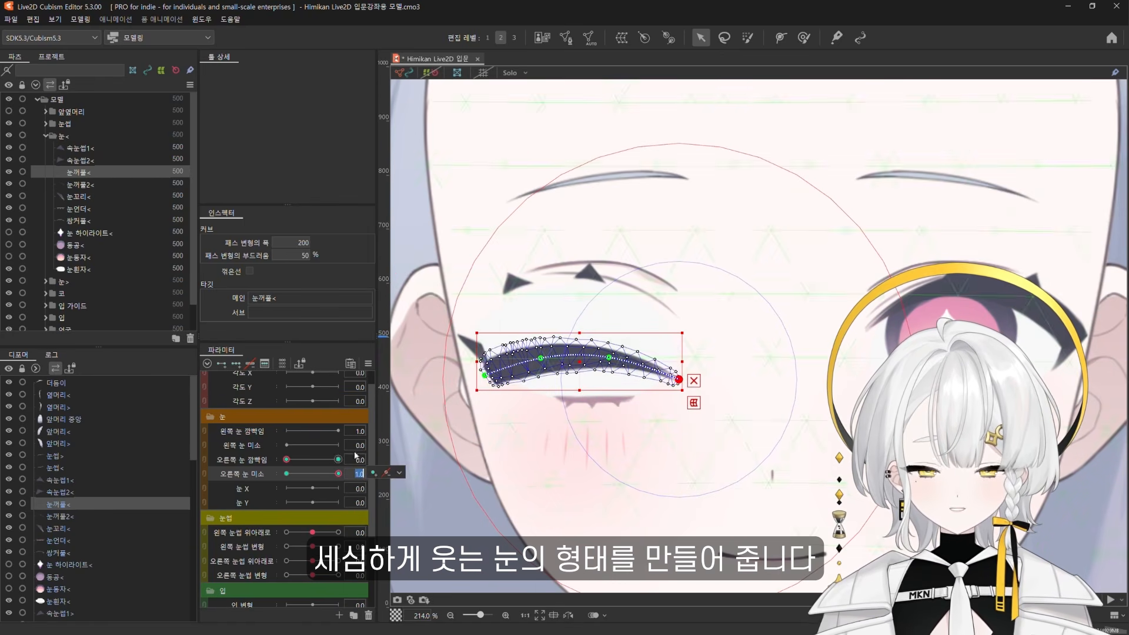
{"action": "mouse_move", "coordinate": [321, 475]}
{"action": "left_mouse_down"}
{"action": "mouse_move", "coordinate": [297, 479]}
{"action": "mouse_move", "coordinate": [339, 474]}
{"action": "left_mouse_up"}
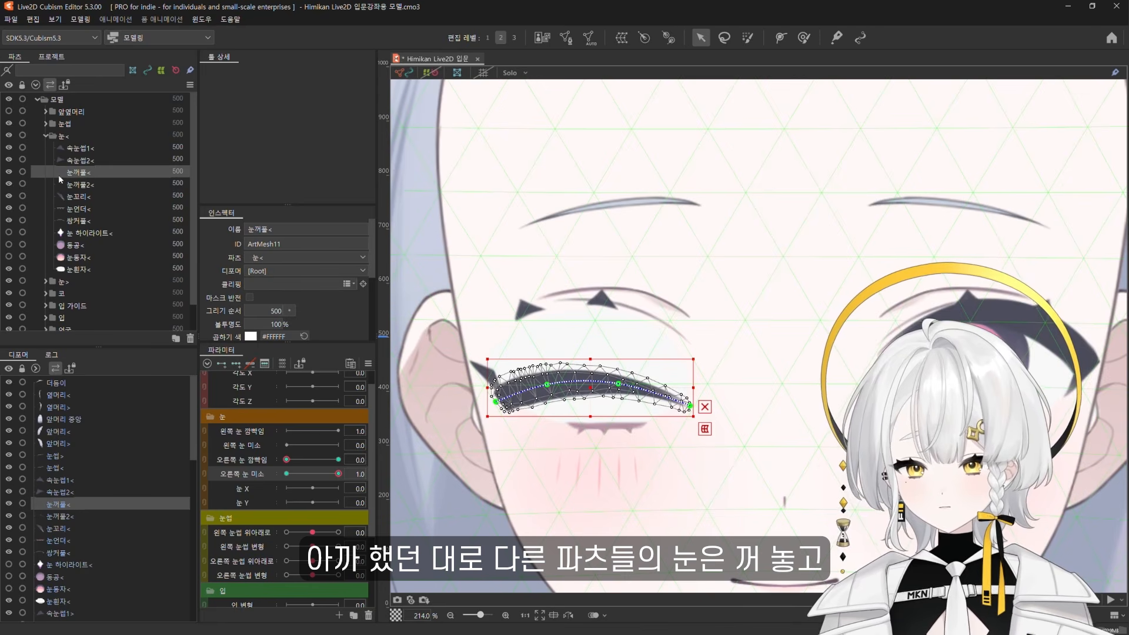
Hide the other eye parts, show 눈꺼풀2<, and lower and bend it to follow the smiling 눈꺼풀< arc
{"action": "left_click_drag", "start_coordinate": [12, 162], "coordinate": [10, 221]}
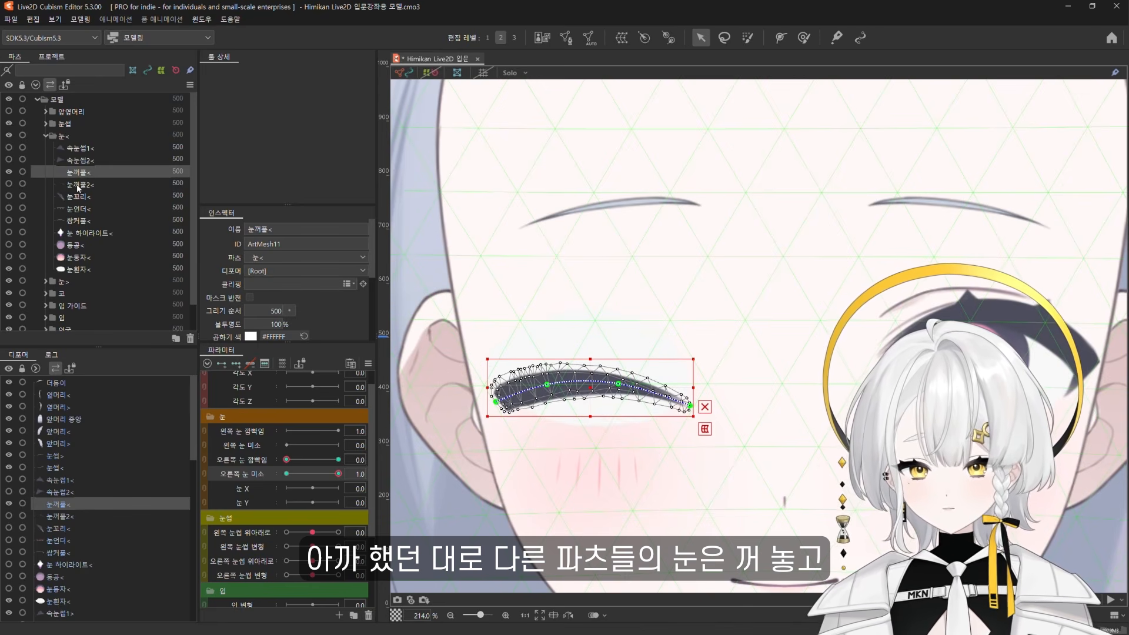
{"action": "left_click", "coordinate": [9, 184]}
{"action": "left_click", "coordinate": [79, 185]}
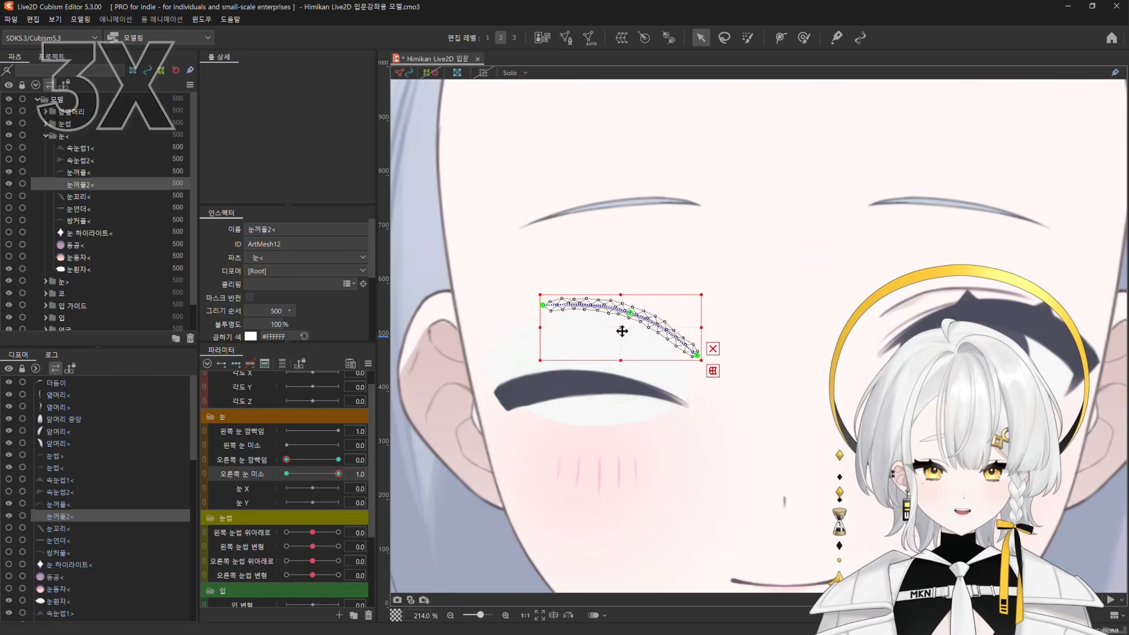
{"action": "mouse_move", "coordinate": [339, 474]}
{"action": "left_mouse_down"}
{"action": "mouse_move", "coordinate": [297, 483]}
{"action": "mouse_move", "coordinate": [339, 475]}
{"action": "left_mouse_up"}
{"action": "left_click_drag", "start_coordinate": [542, 356], "coordinate": [543, 368]}
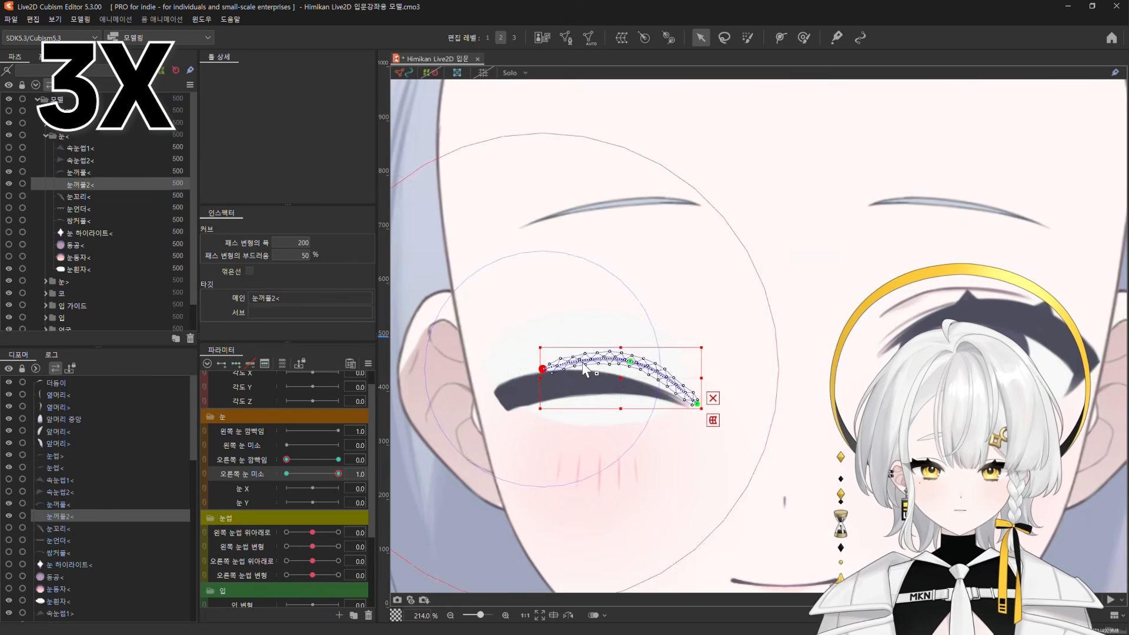
{"action": "left_click_drag", "start_coordinate": [630, 362], "coordinate": [629, 376]}
{"action": "left_click_drag", "start_coordinate": [542, 367], "coordinate": [543, 371]}
{"action": "left_click", "coordinate": [467, 399]}
{"action": "mouse_move", "coordinate": [338, 474]}
{"action": "left_mouse_down"}
{"action": "mouse_move", "coordinate": [311, 474]}
{"action": "mouse_move", "coordinate": [339, 474]}
{"action": "left_mouse_up"}
Place the lash parts 속눈썹1< and 속눈썹2< along the upper edge of the smiling eyelid
{"action": "left_click", "coordinate": [79, 135]}
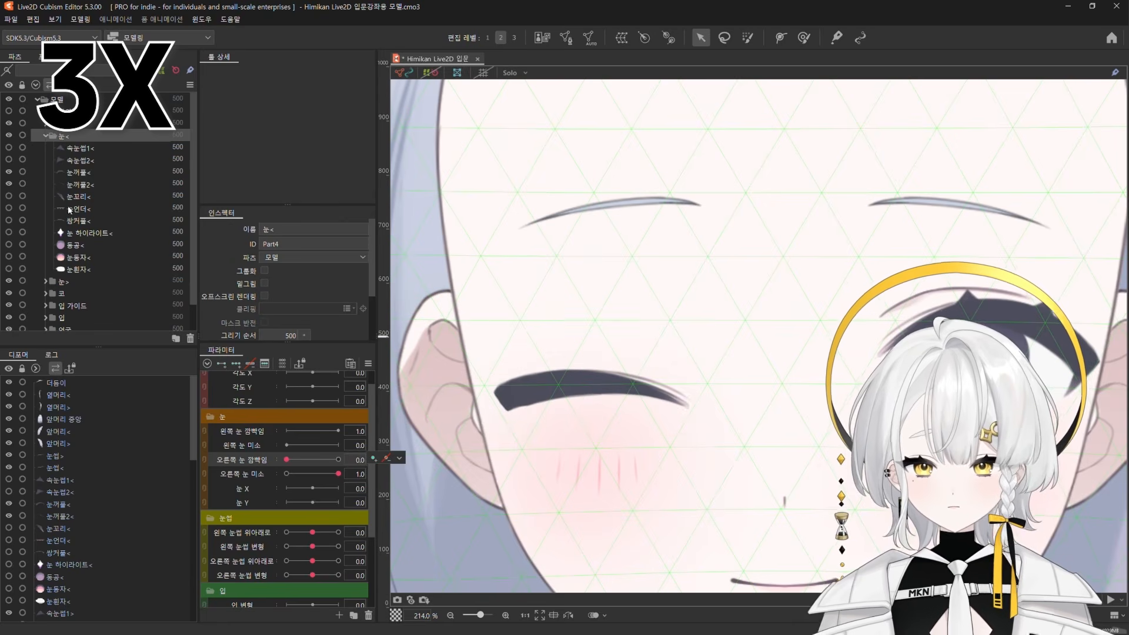
{"action": "left_click", "coordinate": [93, 148]}
{"action": "left_click", "coordinate": [94, 160], "text": "shift"}
{"action": "left_click_drag", "start_coordinate": [568, 346], "coordinate": [539, 385]}
{"action": "left_click", "coordinate": [528, 385]}
{"action": "left_click", "coordinate": [603, 369]}
{"action": "left_click_drag", "start_coordinate": [604, 369], "coordinate": [607, 373]}
{"action": "left_click", "coordinate": [477, 284]}
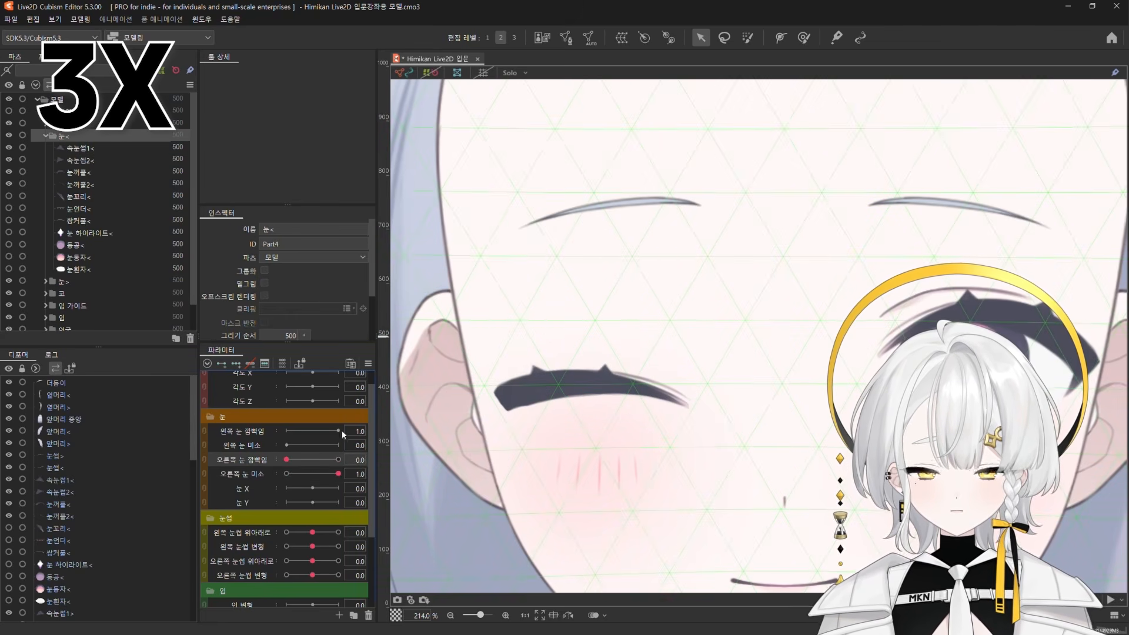
Check the smile parameter motion and touch up the 눈꺼풀< mesh with a 52.5 px deform brush
{"action": "left_click_drag", "start_coordinate": [342, 435], "coordinate": [287, 460]}
{"action": "mouse_move", "coordinate": [338, 474]}
{"action": "left_mouse_down"}
{"action": "mouse_move", "coordinate": [312, 476]}
{"action": "mouse_move", "coordinate": [360, 477]}
{"action": "left_mouse_up"}
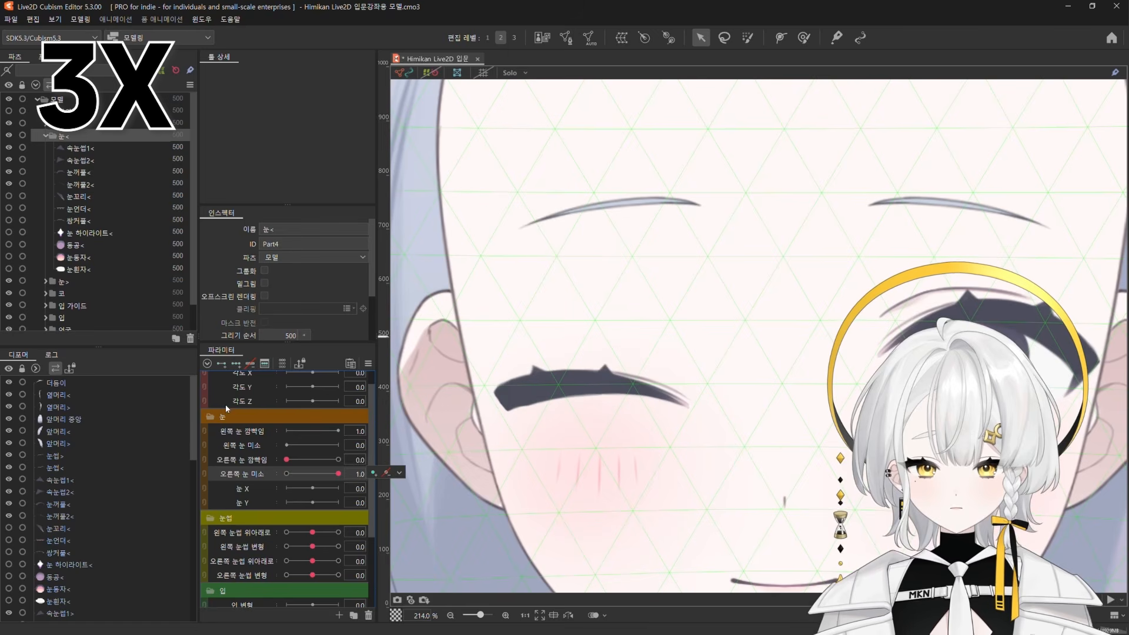
{"action": "left_click", "coordinate": [90, 177]}
{"action": "left_click", "coordinate": [803, 38]}
{"action": "left_click_drag", "start_coordinate": [510, 487], "coordinate": [489, 478]}
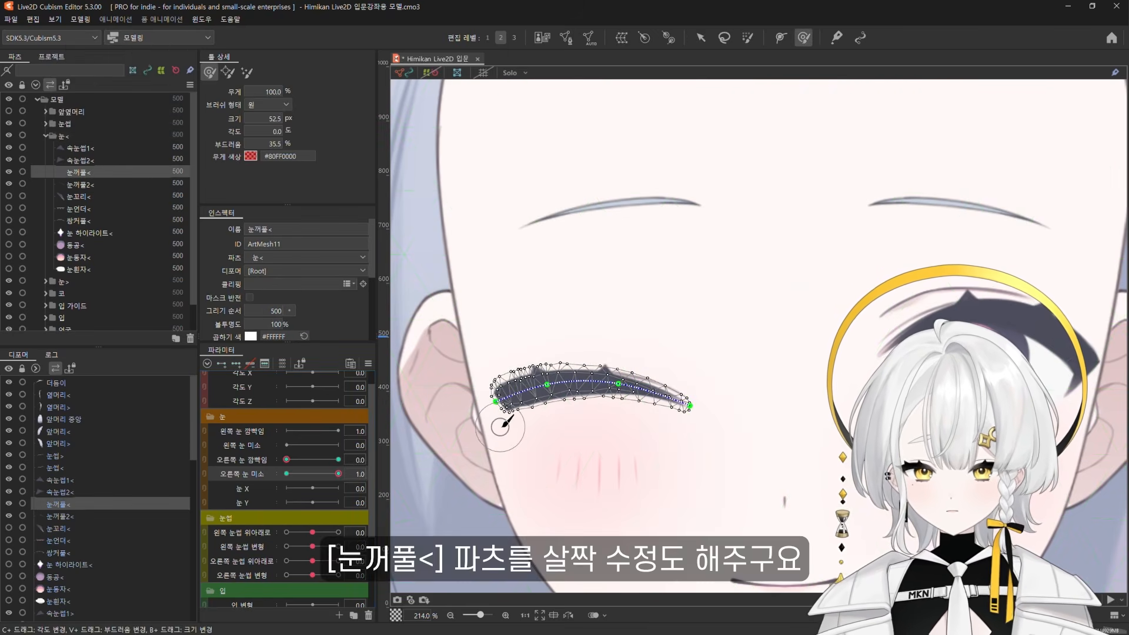
{"action": "scroll", "coordinate": [501, 426], "scroll_direction": "up", "scroll_amount": 4}
{"action": "scroll", "coordinate": [505, 436], "scroll_direction": "up", "scroll_amount": 2}
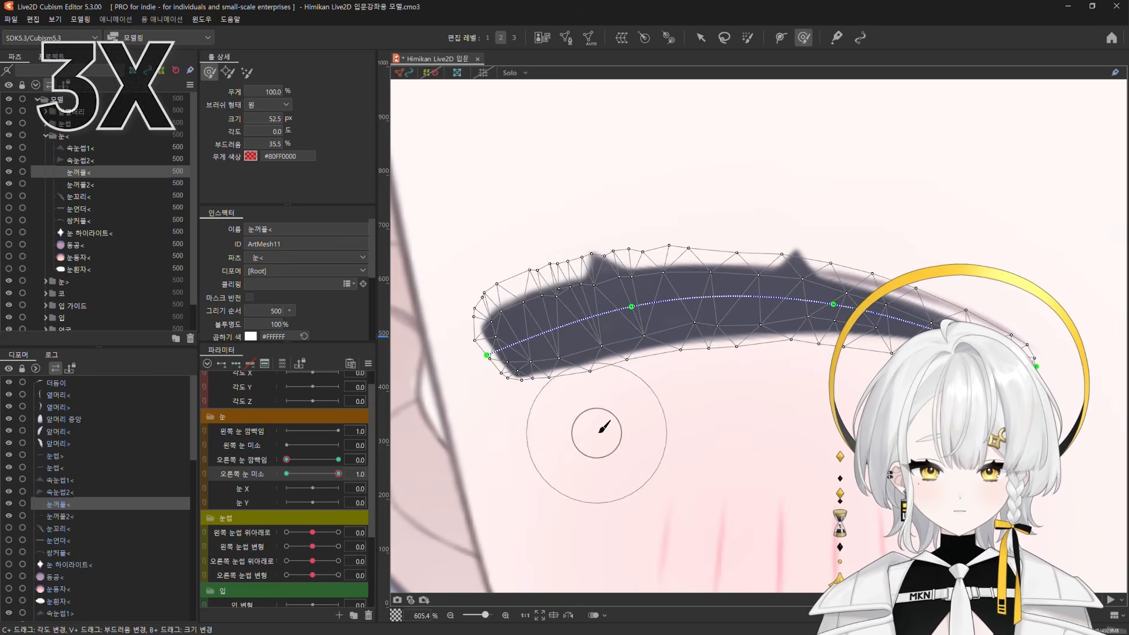
{"action": "scroll", "coordinate": [483, 470], "scroll_direction": "down", "scroll_amount": 6}
{"action": "left_click", "coordinate": [76, 135]}
{"action": "scroll", "coordinate": [518, 435], "scroll_direction": "down", "scroll_amount": 5}
{"action": "scroll", "coordinate": [538, 452], "scroll_direction": "up", "scroll_amount": 4}
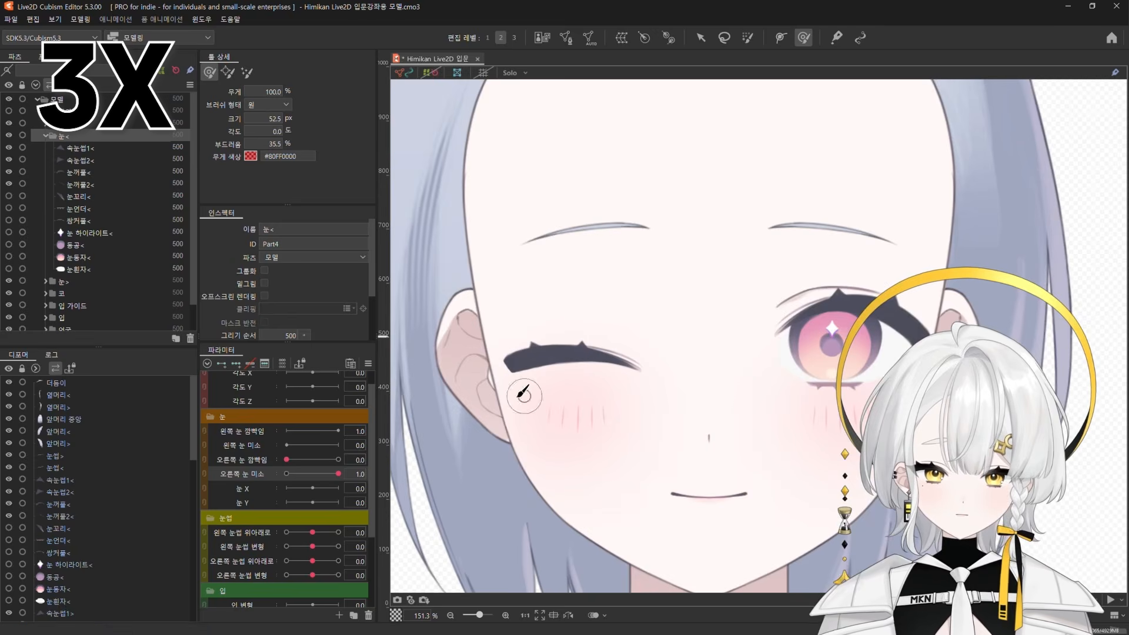
Refine the outer end of 눈꺼풀< once more and check the smiling eye with 오른쪽 눈 미소
{"action": "left_click", "coordinate": [78, 172]}
{"action": "scroll", "coordinate": [492, 327], "scroll_direction": "up", "scroll_amount": 3}
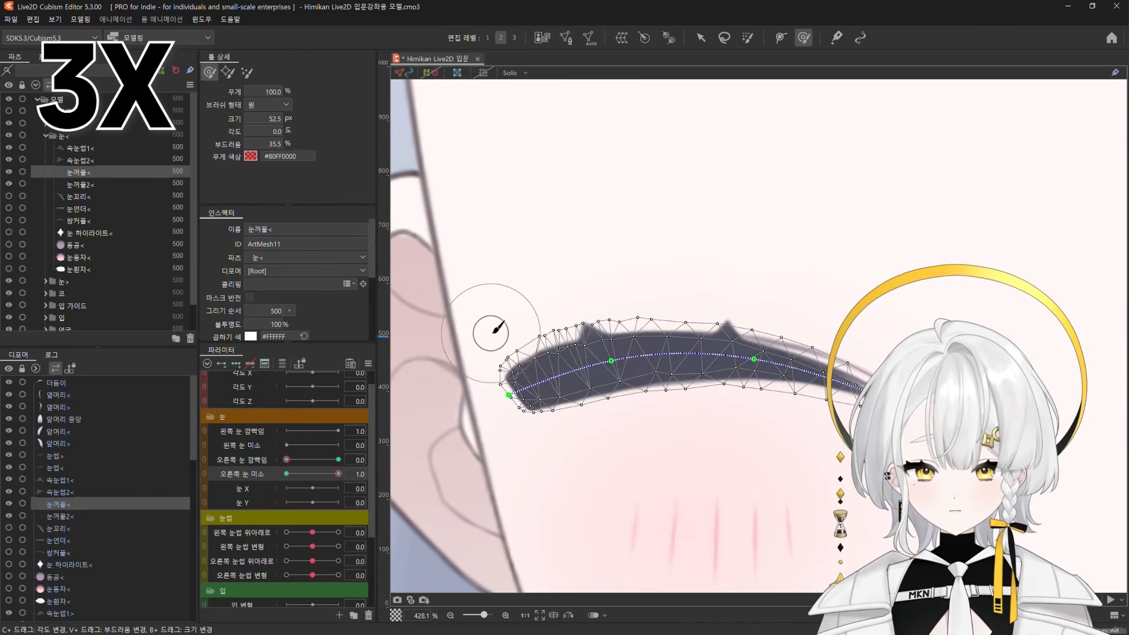
{"action": "scroll", "coordinate": [488, 363], "scroll_direction": "down", "scroll_amount": 3}
{"action": "scroll", "coordinate": [488, 364], "scroll_direction": "down", "scroll_amount": 3}
{"action": "scroll", "coordinate": [518, 366], "scroll_direction": "up", "scroll_amount": 3}
{"action": "left_click", "coordinate": [93, 136]}
{"action": "scroll", "coordinate": [527, 423], "scroll_direction": "down", "scroll_amount": 5}
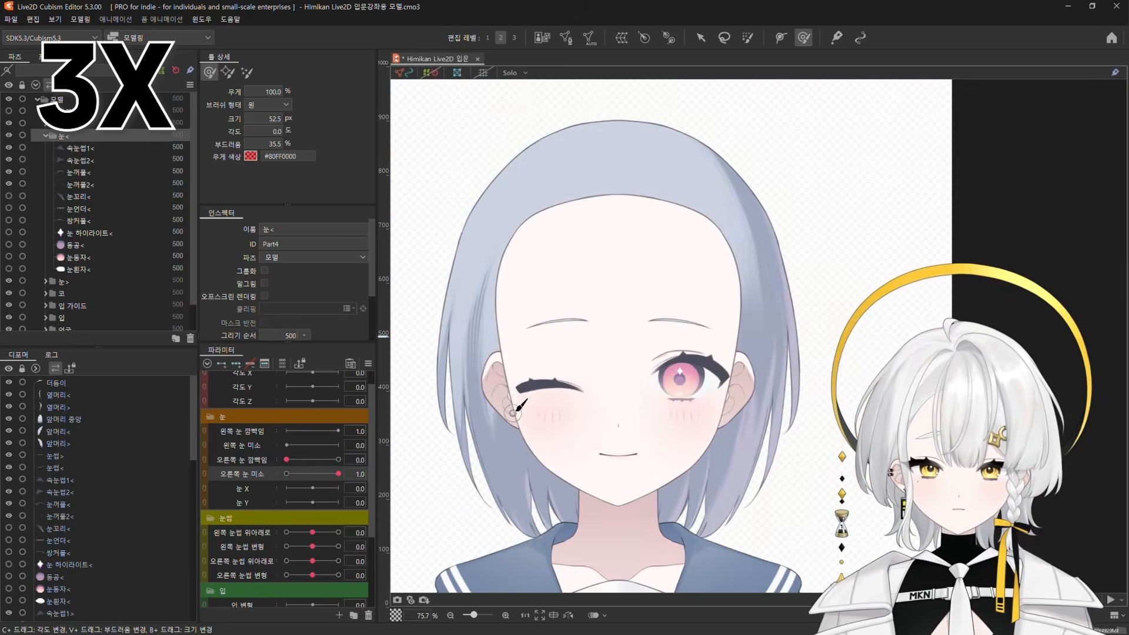
{"action": "scroll", "coordinate": [518, 412], "scroll_direction": "up", "scroll_amount": 2}
{"action": "mouse_move", "coordinate": [338, 474]}
{"action": "left_mouse_down"}
{"action": "mouse_move", "coordinate": [326, 474]}
{"action": "mouse_move", "coordinate": [340, 474]}
{"action": "left_mouse_up"}
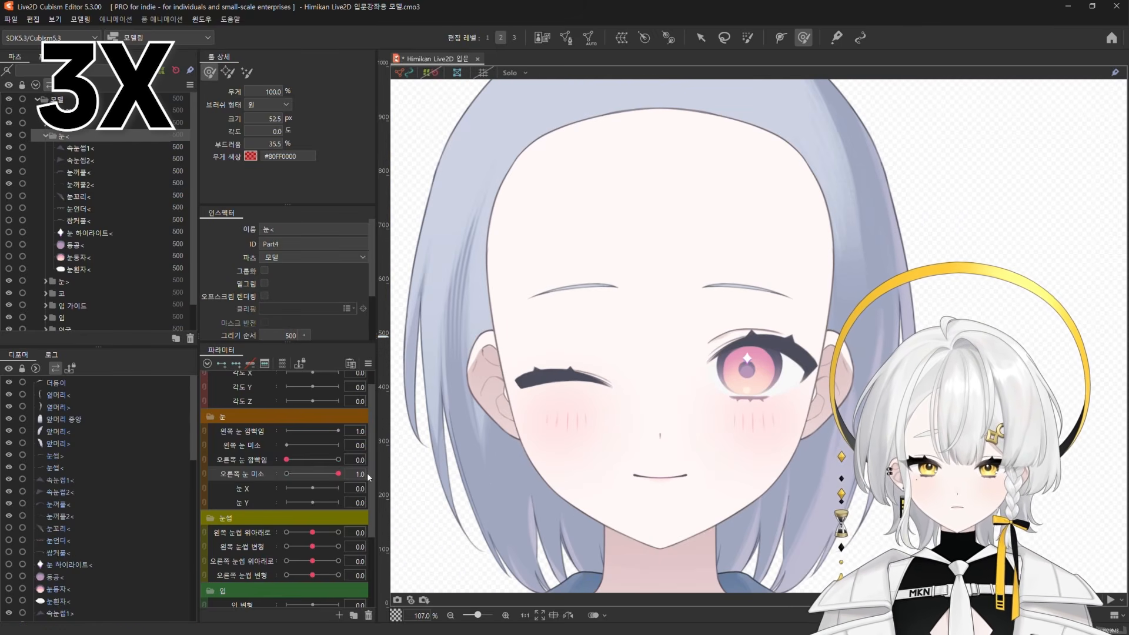
Show the eye-corner part 눈꼬리<, copy its shape at 오른쪽 눈 미소 0.0 and paste that shape at 1.0
{"action": "scroll", "coordinate": [550, 386], "scroll_direction": "up", "scroll_amount": 2}
{"action": "left_click", "coordinate": [9, 197]}
{"action": "left_click", "coordinate": [93, 197]}
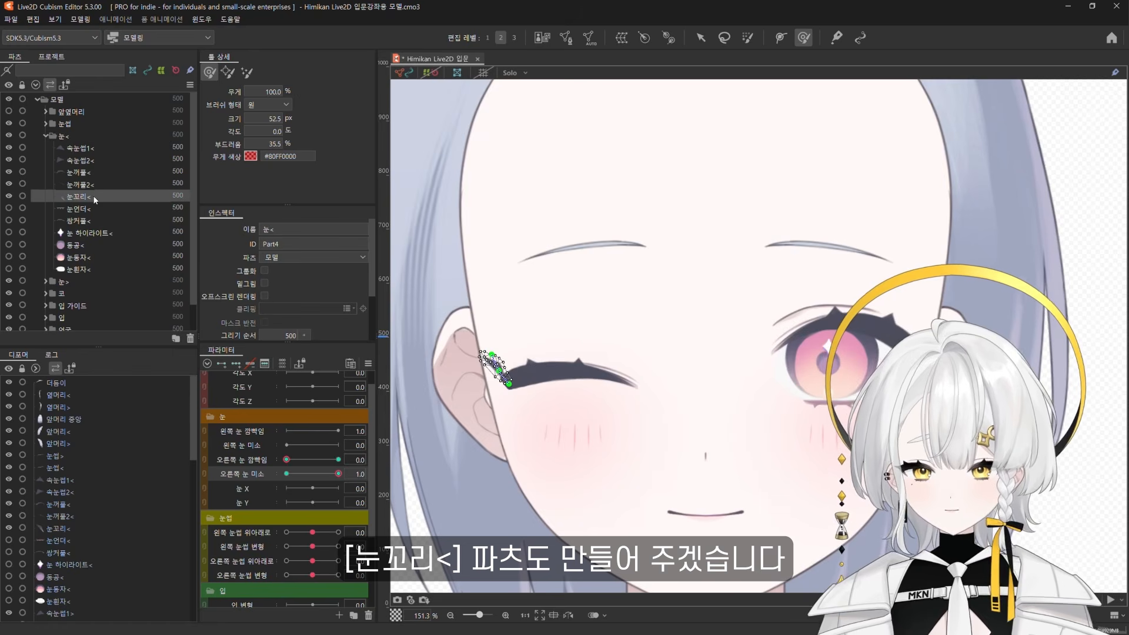
{"action": "left_click", "coordinate": [287, 474]}
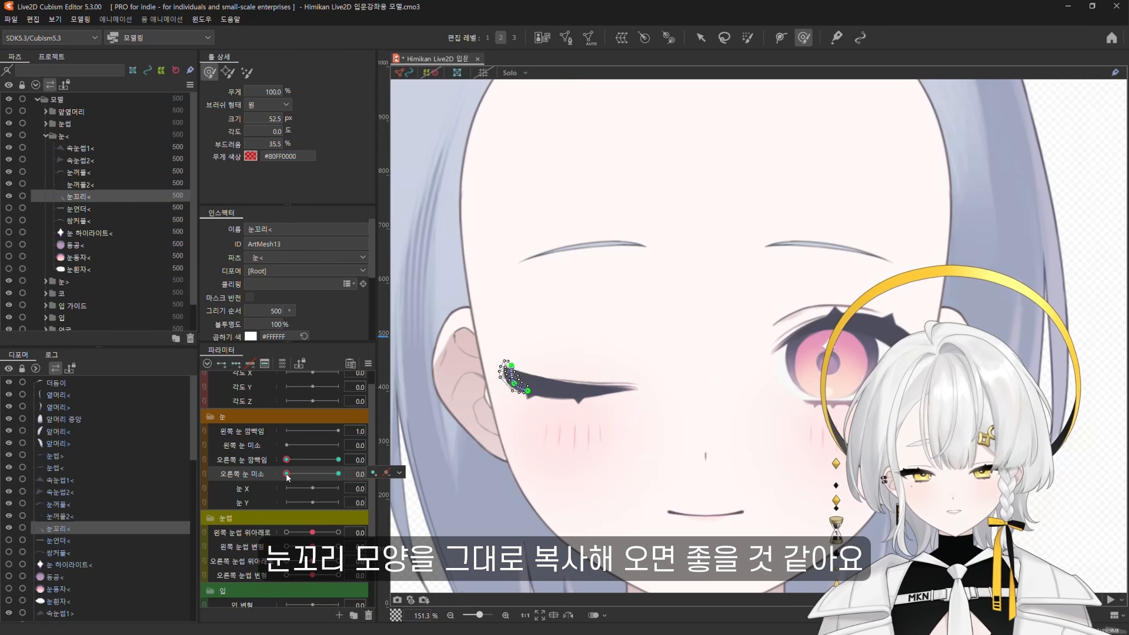
{"action": "scroll", "coordinate": [513, 400], "scroll_direction": "up", "scroll_amount": 2}
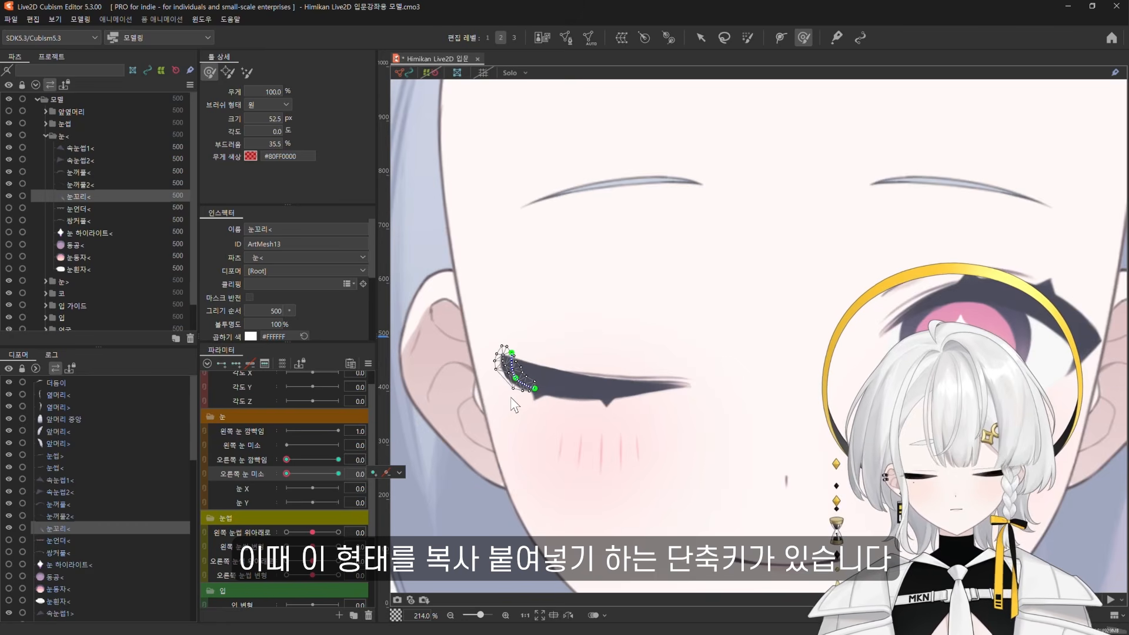
{"action": "left_click", "coordinate": [338, 474]}
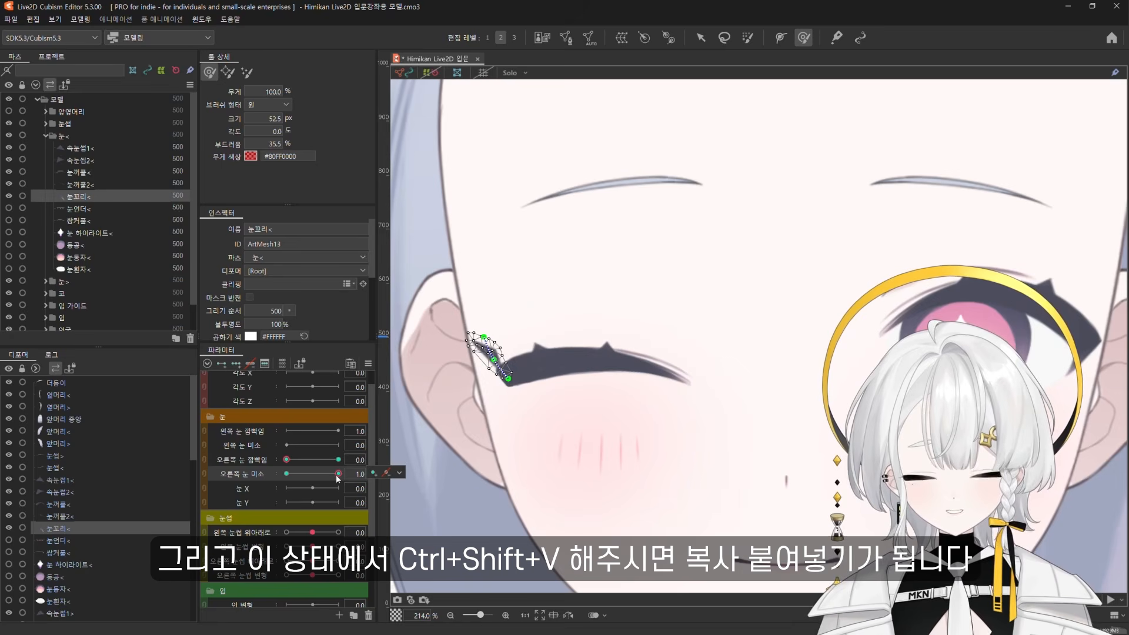
{"action": "key", "text": "ctrl+shift+v"}
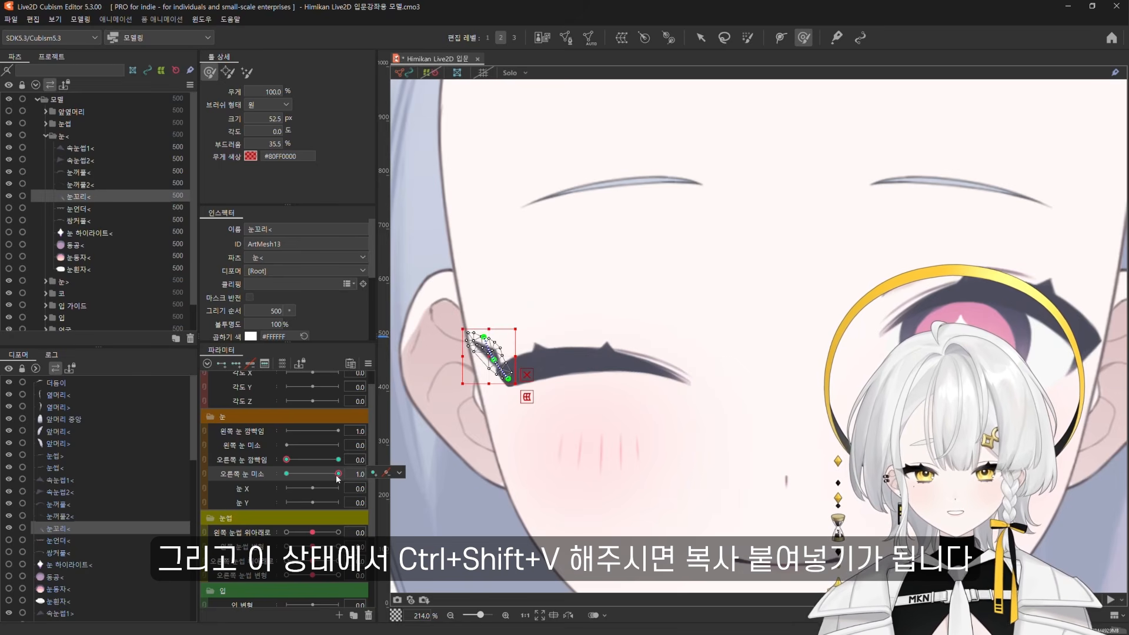
{"action": "key", "text": "ctrl+shift+v"}
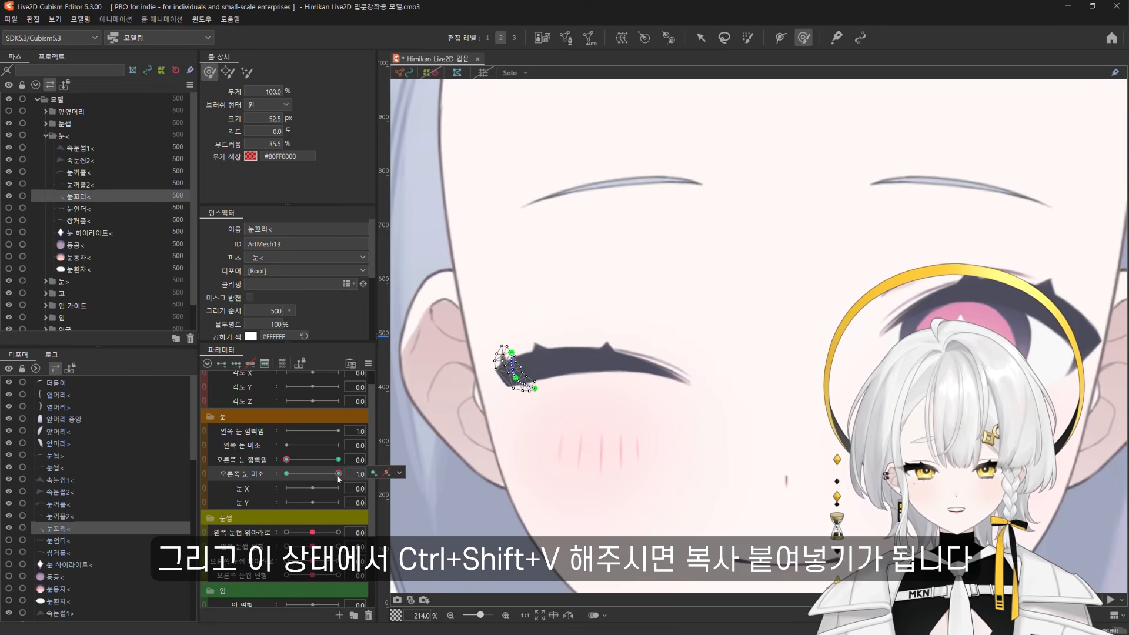
Rotate the pasted 눈꼬리< mesh slightly counterclockwise to fit the outer end of the smiling eyelid
{"action": "left_click", "coordinate": [701, 38]}
{"action": "scroll", "coordinate": [526, 344], "scroll_direction": "up", "scroll_amount": 4}
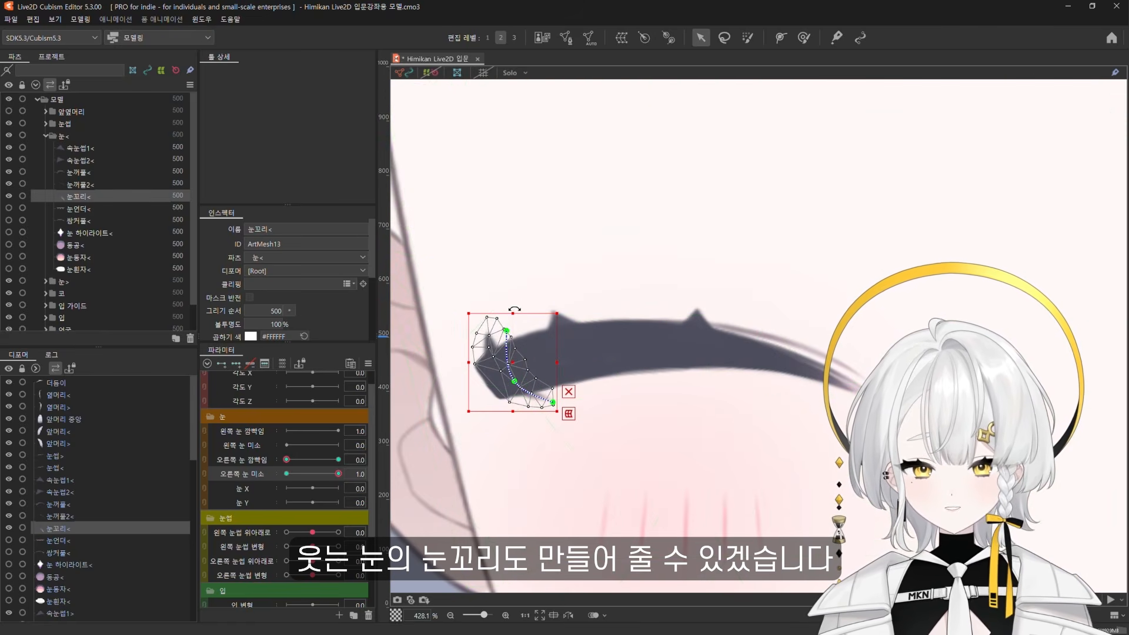
{"action": "left_click_drag", "start_coordinate": [516, 310], "coordinate": [497, 318]}
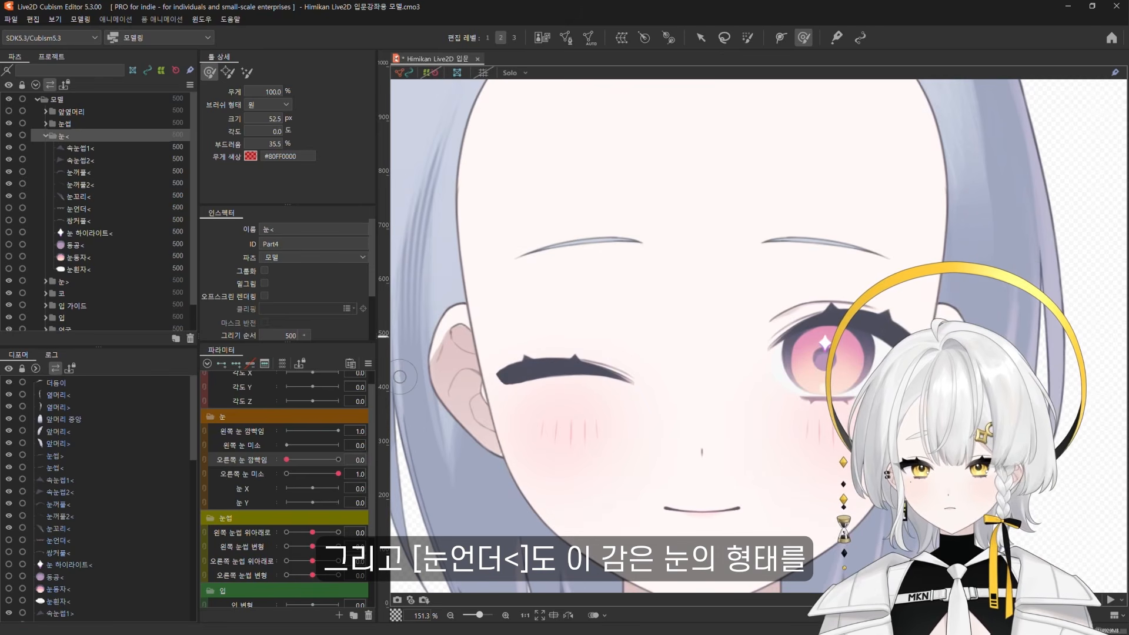
Show the lower-lash part 눈언더<, copy its closed shape at 오른쪽 눈 미소 0.0 and paste it at 1.0
{"action": "left_click", "coordinate": [8, 208]}
{"action": "left_click", "coordinate": [50, 210]}
{"action": "left_click", "coordinate": [287, 473]}
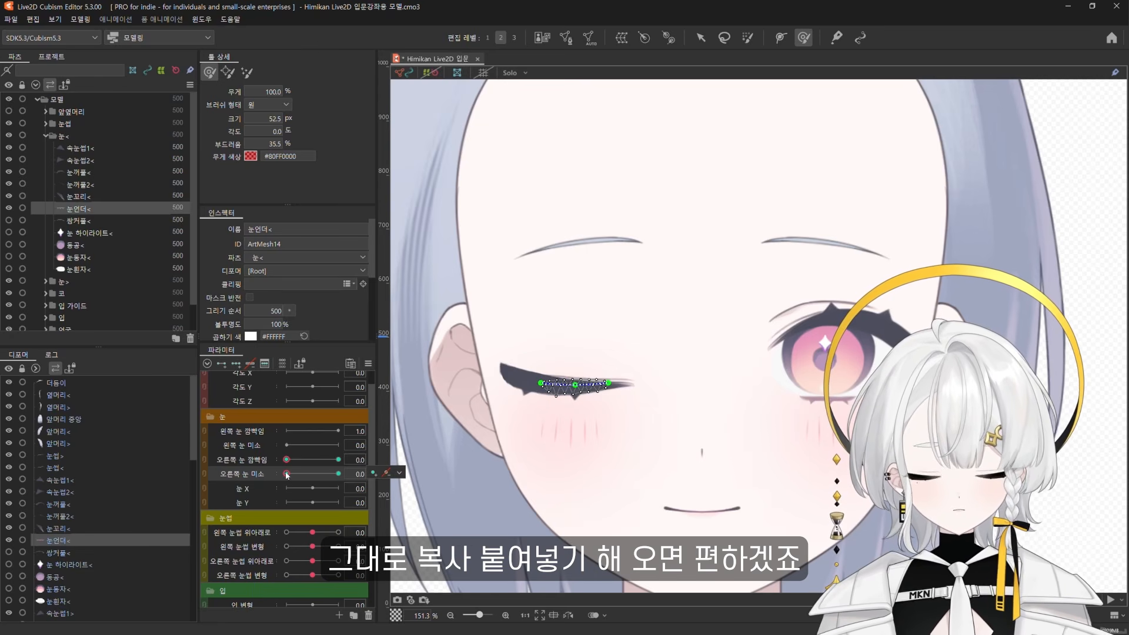
{"action": "key", "text": "ctrl+shift+c"}
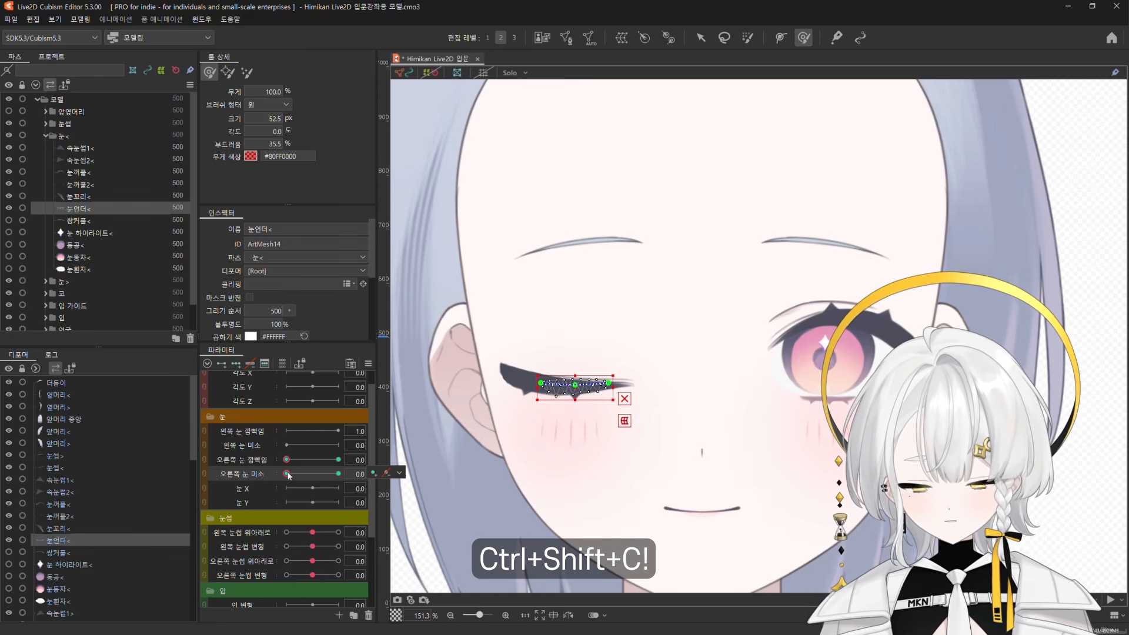
{"action": "left_click_drag", "start_coordinate": [287, 474], "coordinate": [338, 474]}
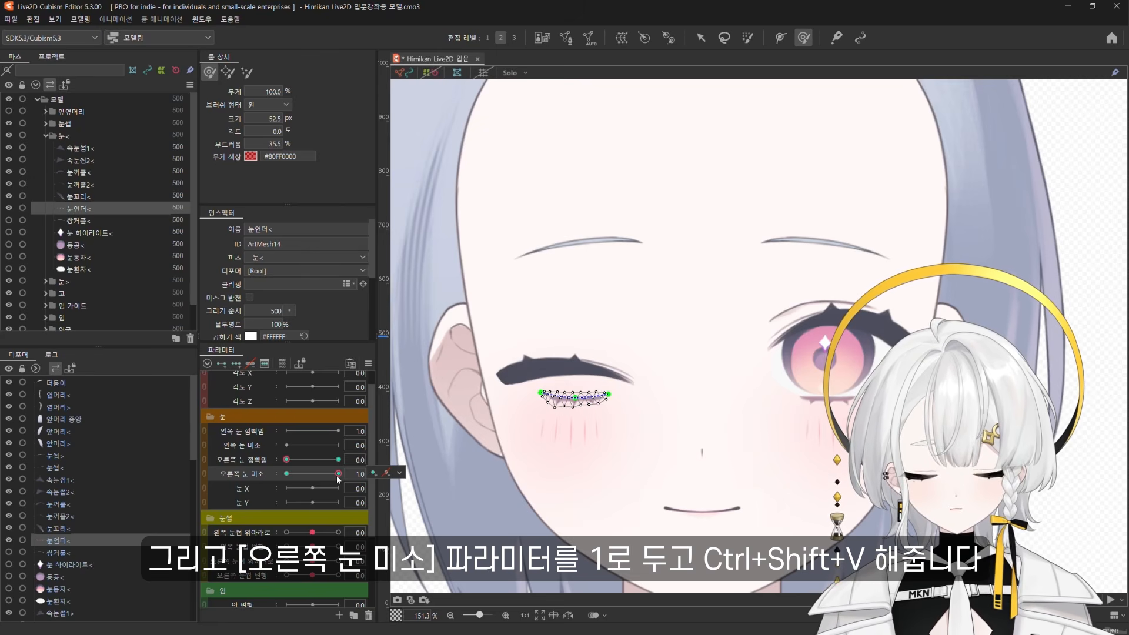
{"action": "key", "text": "ctrl+shift+v"}
Bend the middle of 눈언더< upward with its deform path so it follows the arched smiling eyelid
{"action": "scroll", "coordinate": [520, 443], "scroll_direction": "up", "scroll_amount": 3}
{"action": "left_click", "coordinate": [702, 39]}
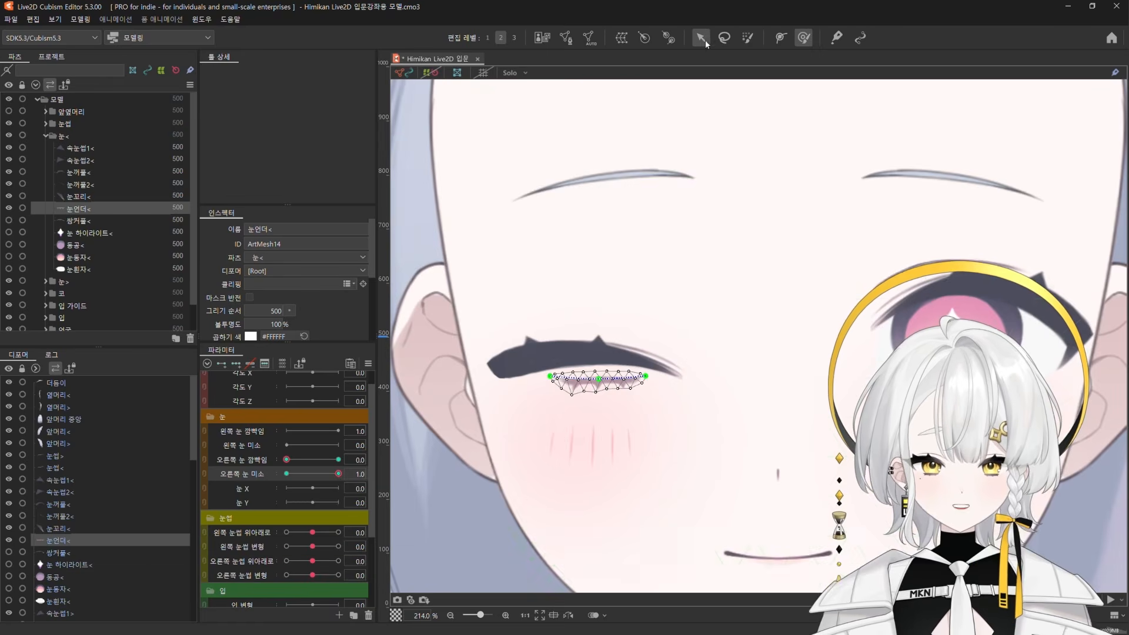
{"action": "left_click_drag", "start_coordinate": [599, 385], "coordinate": [598, 357]}
{"action": "left_click", "coordinate": [662, 381]}
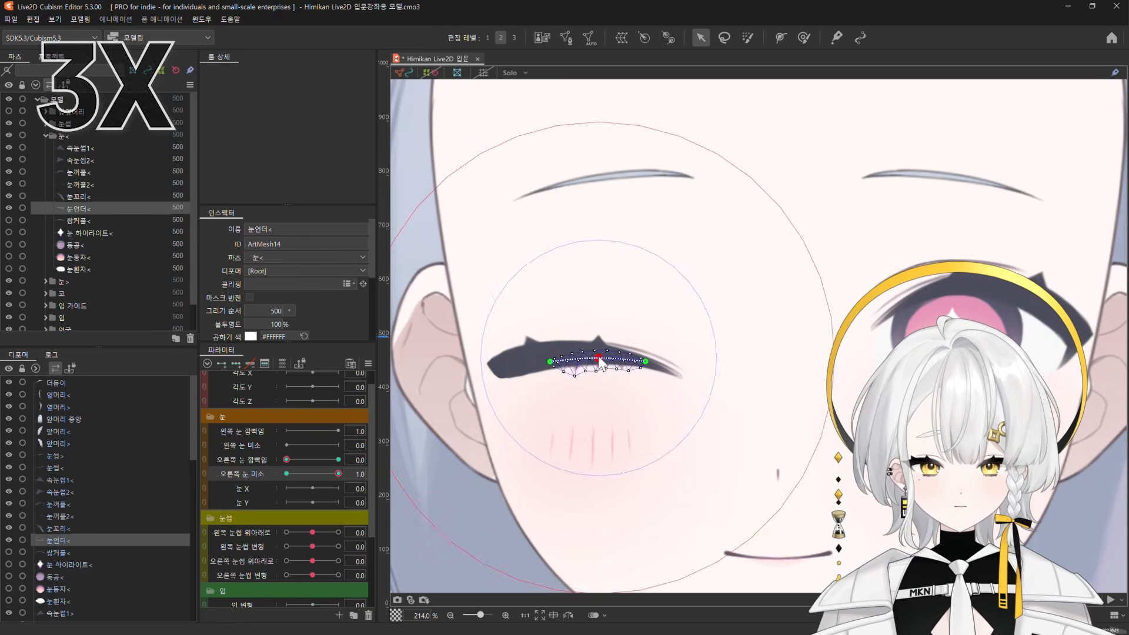
{"action": "left_click", "coordinate": [78, 136]}
{"action": "scroll", "coordinate": [520, 425], "scroll_direction": "down", "scroll_amount": 4}
{"action": "scroll", "coordinate": [521, 425], "scroll_direction": "up", "scroll_amount": 2}
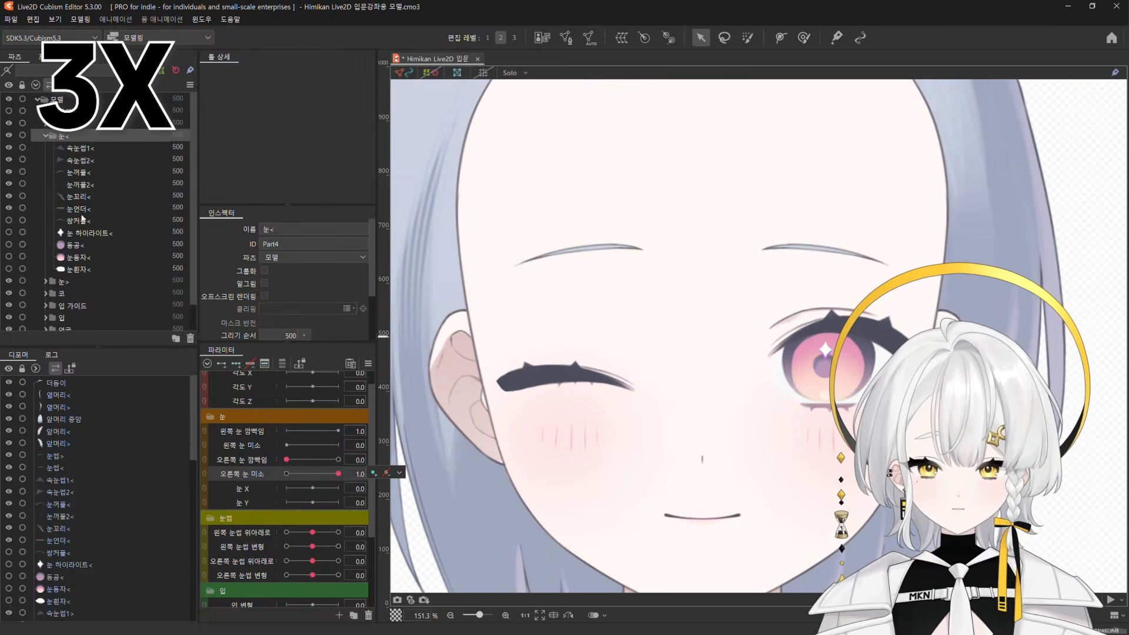
Nudge 눈언더< slightly higher under the smiling eyelid and check the motion with the right-eye parameters
{"action": "left_click", "coordinate": [556, 386]}
{"action": "scroll", "coordinate": [556, 386], "scroll_direction": "up", "scroll_amount": 2}
{"action": "left_click_drag", "start_coordinate": [583, 381], "coordinate": [583, 376]}
{"action": "scroll", "coordinate": [523, 357], "scroll_direction": "down", "scroll_amount": 4}
{"action": "left_click", "coordinate": [487, 393]}
{"action": "left_click_drag", "start_coordinate": [312, 474], "coordinate": [286, 460]}
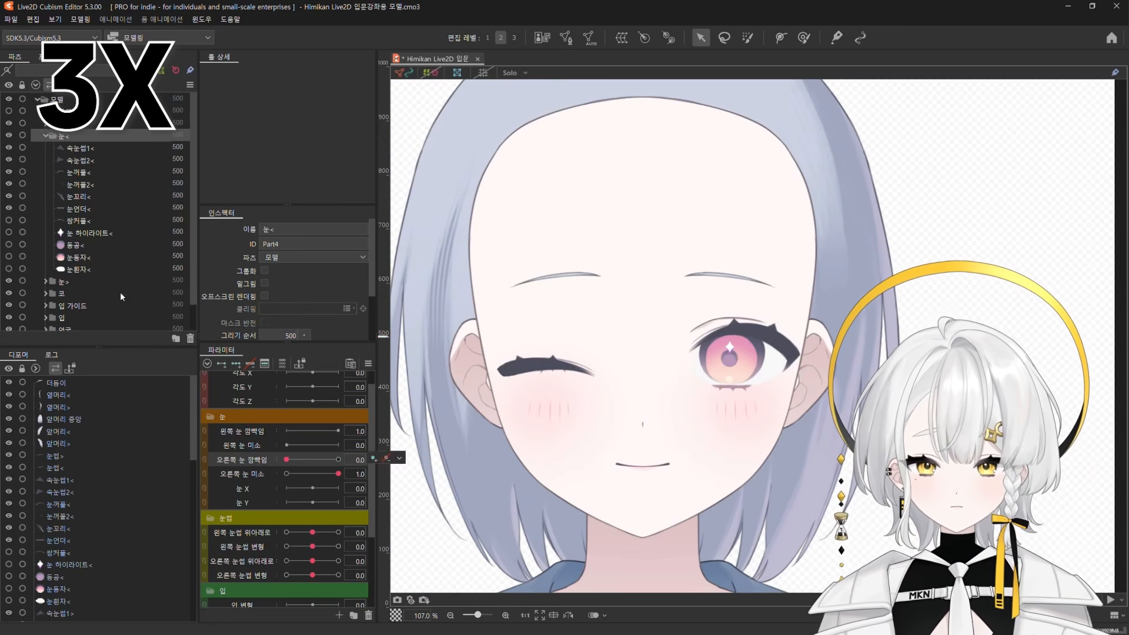
Show the double-eyelid part 쌍커풀<, copy its shape at 오른쪽 눈 미소 0.0 and paste it at 1.0
{"action": "left_click", "coordinate": [9, 220]}
{"action": "left_click", "coordinate": [78, 221]}
{"action": "left_click", "coordinate": [287, 474]}
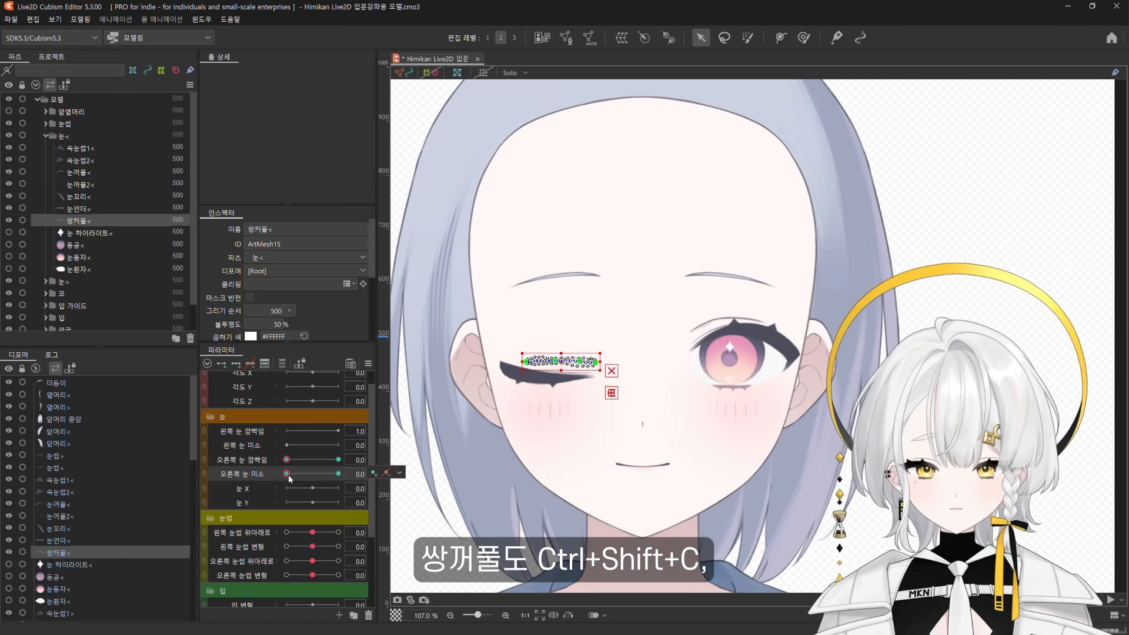
{"action": "left_click_drag", "start_coordinate": [288, 474], "coordinate": [335, 474]}
{"action": "key", "text": "ctrl+shift+v"}
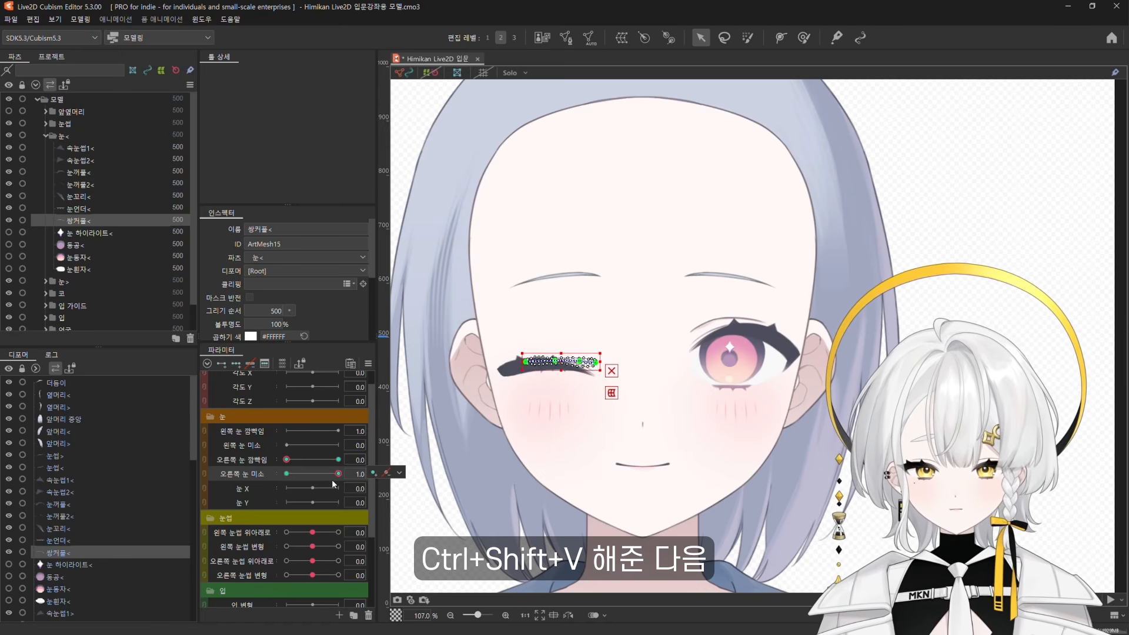
Arch 쌍커풀< above the smiling eyelid using its deform path points and check the 오른쪽 눈 미소 motion
{"action": "scroll", "coordinate": [538, 359], "scroll_direction": "up", "scroll_amount": 2}
{"action": "scroll", "coordinate": [538, 359], "scroll_direction": "up", "scroll_amount": 2}
{"action": "left_click", "coordinate": [581, 357]}
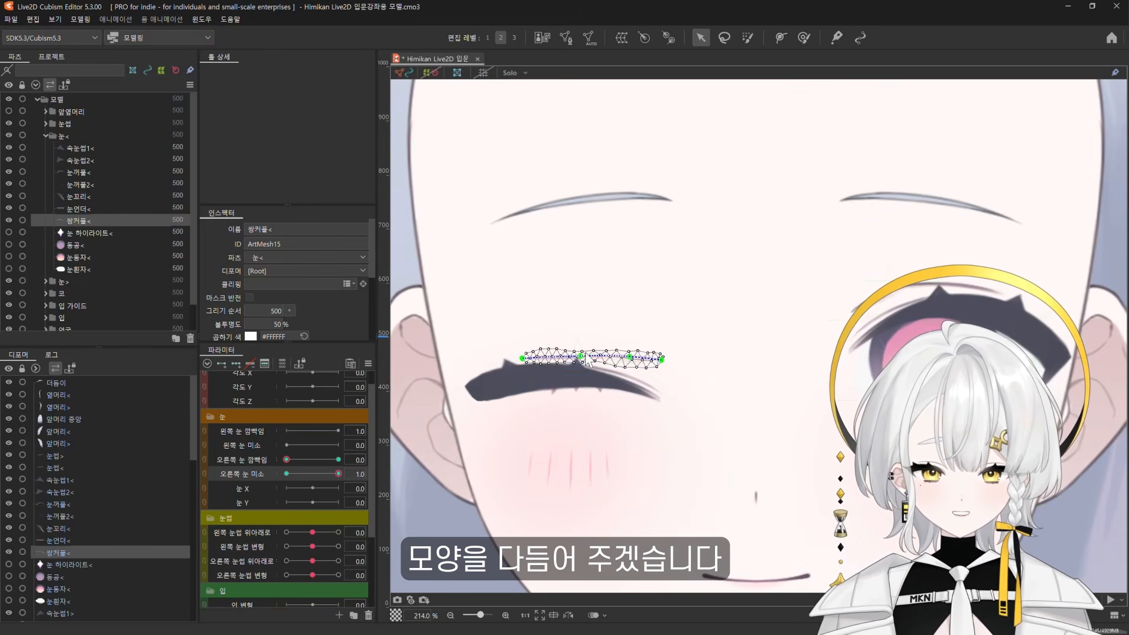
{"action": "left_click_drag", "start_coordinate": [581, 357], "coordinate": [630, 350]}
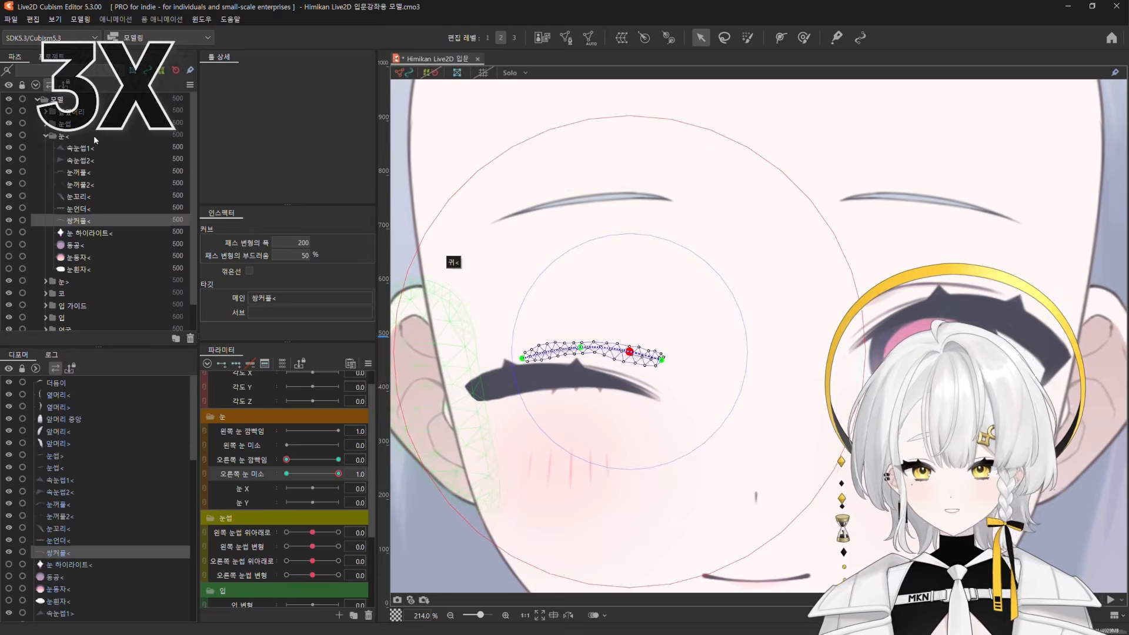
{"action": "left_click", "coordinate": [450, 260]}
{"action": "scroll", "coordinate": [502, 387], "scroll_direction": "down", "scroll_amount": 2}
{"action": "left_click_drag", "start_coordinate": [338, 474], "coordinate": [286, 474]}
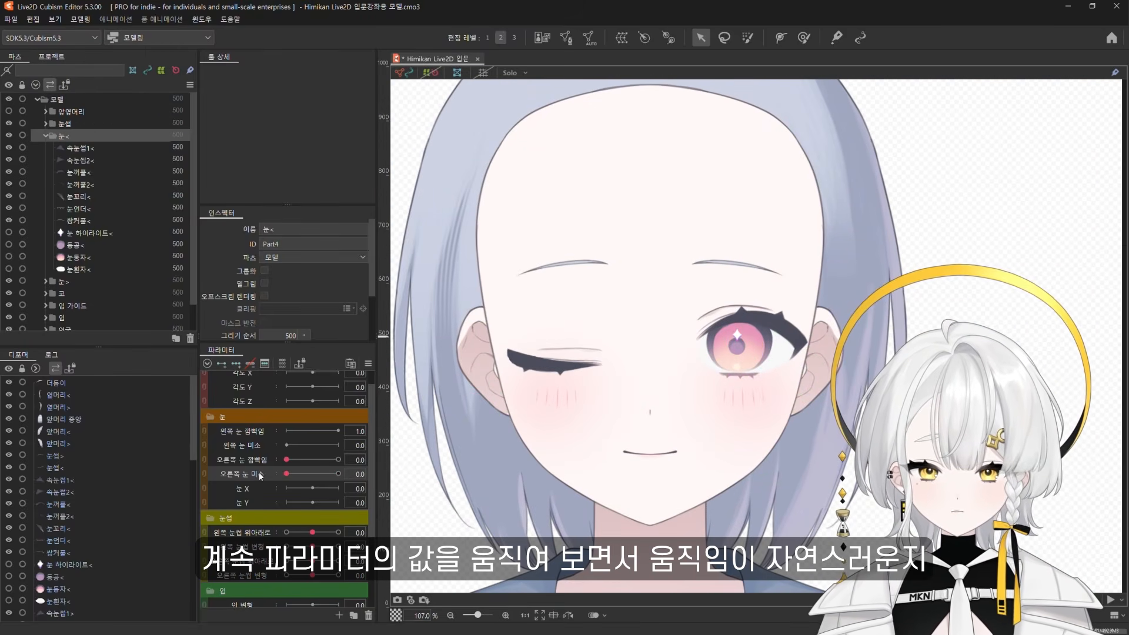
{"action": "mouse_move", "coordinate": [251, 475]}
{"action": "left_mouse_down"}
{"action": "mouse_move", "coordinate": [357, 471]}
{"action": "mouse_move", "coordinate": [285, 473]}
{"action": "mouse_move", "coordinate": [357, 471]}
{"action": "mouse_move", "coordinate": [353, 460]}
{"action": "mouse_move", "coordinate": [286, 459]}
{"action": "mouse_move", "coordinate": [338, 474]}
{"action": "left_mouse_up"}
{"action": "left_click", "coordinate": [287, 474]}
Refine the curve and outer end of 쌍커풀< at 오른쪽 눈 미소 1.0 and preview the smiling eye
{"action": "left_click", "coordinate": [91, 219]}
{"action": "scroll", "coordinate": [558, 345], "scroll_direction": "up", "scroll_amount": 4}
{"action": "key", "text": "b"}
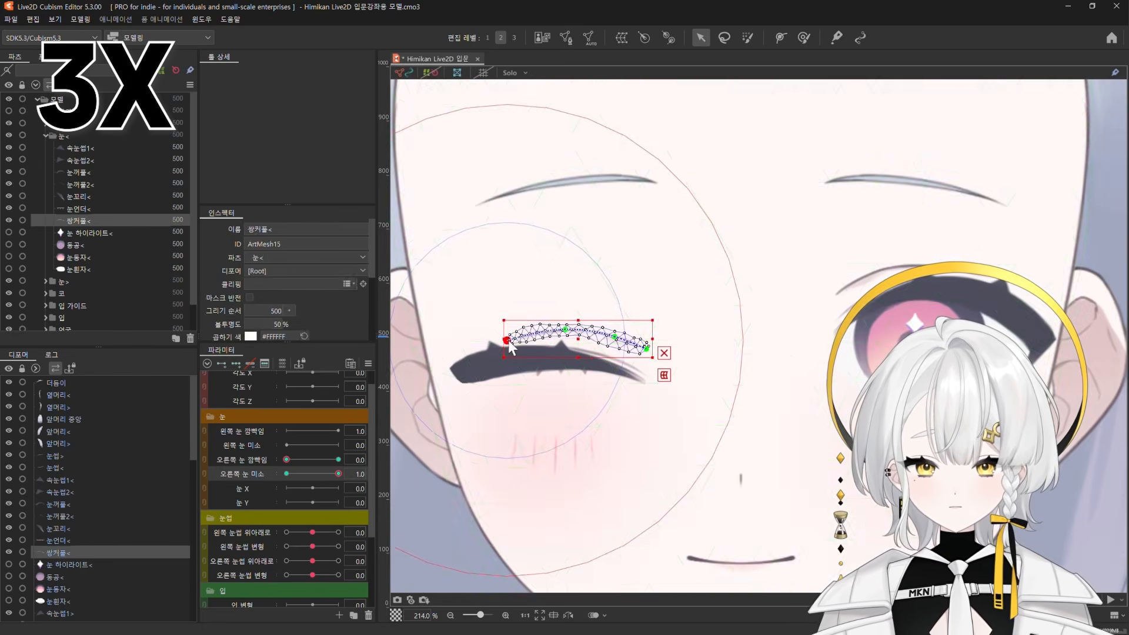
{"action": "left_click", "coordinate": [77, 139]}
{"action": "scroll", "coordinate": [485, 366], "scroll_direction": "down", "scroll_amount": 3}
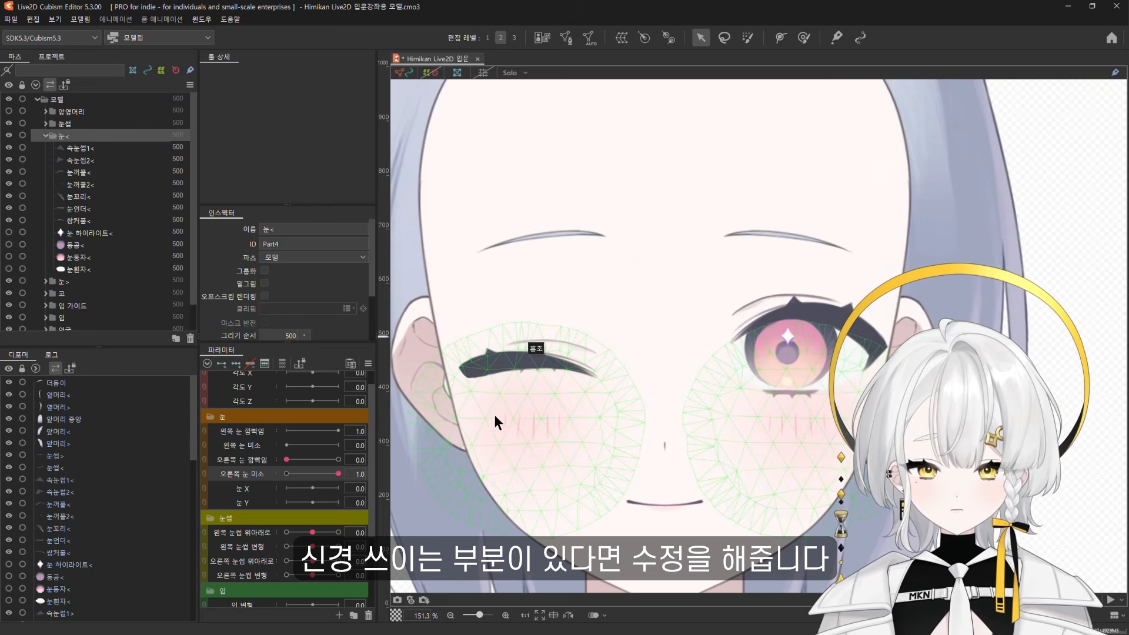
{"action": "scroll", "coordinate": [495, 417], "scroll_direction": "down", "scroll_amount": 3}
{"action": "left_click_drag", "start_coordinate": [495, 416], "coordinate": [525, 397]}
{"action": "mouse_move", "coordinate": [338, 474]}
{"action": "left_mouse_down"}
{"action": "mouse_move", "coordinate": [262, 481]}
{"action": "mouse_move", "coordinate": [348, 476]}
{"action": "left_mouse_up"}
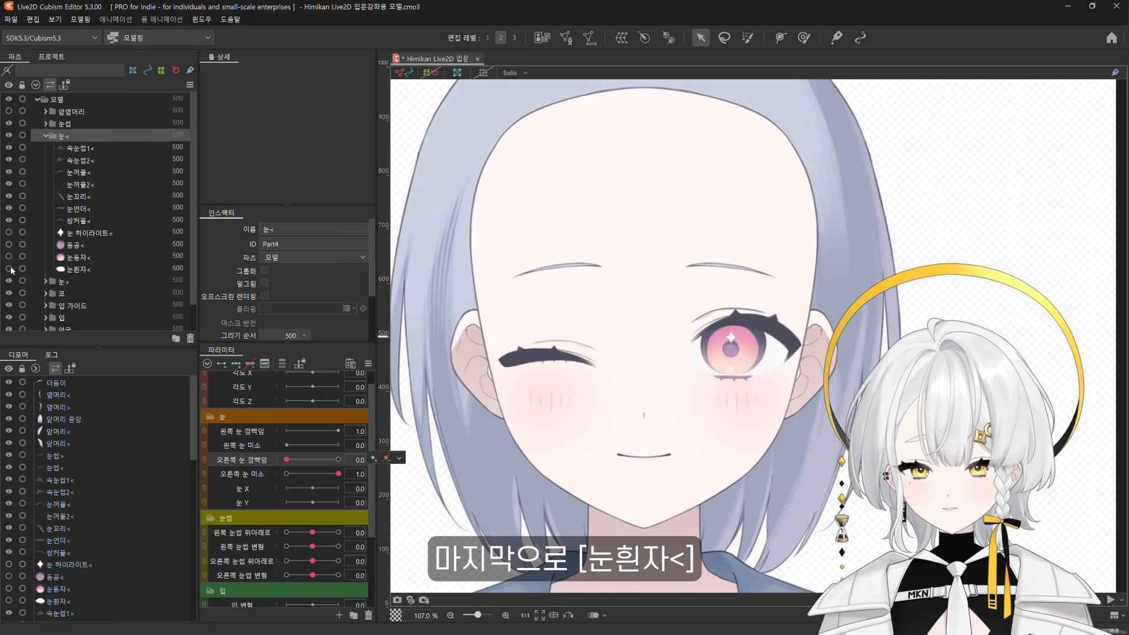
Show the eye-white part 눈흰자<, copy its closed shape at 오른쪽 눈 미소 0.0 and paste it at 1.0
{"action": "left_click", "coordinate": [104, 269]}
{"action": "left_click", "coordinate": [288, 474]}
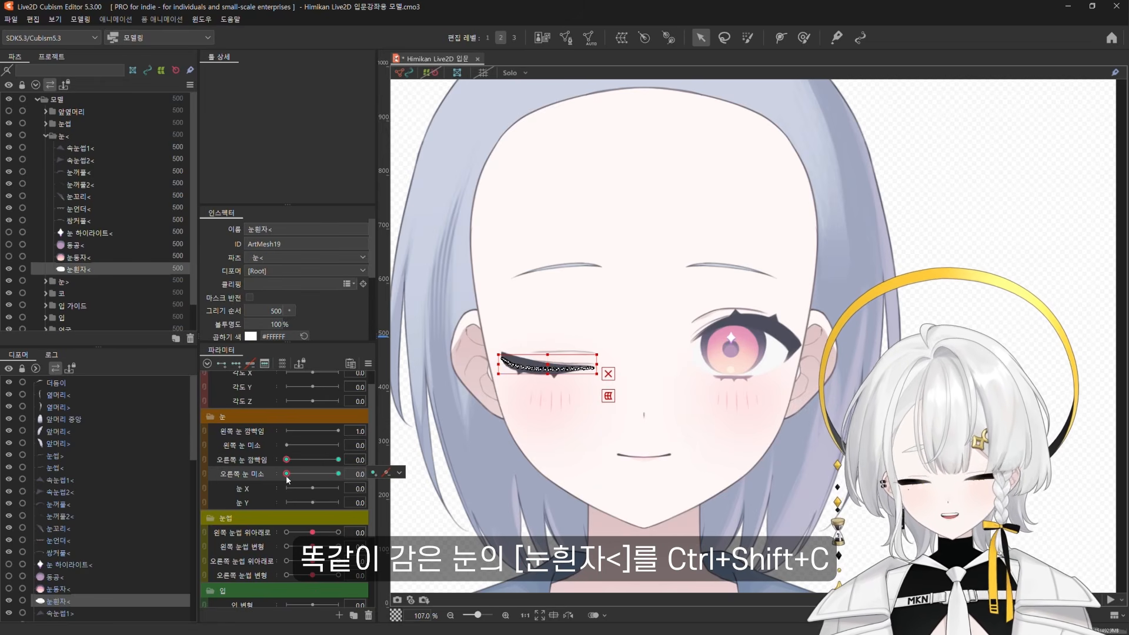
{"action": "left_click_drag", "start_coordinate": [286, 476], "coordinate": [335, 477]}
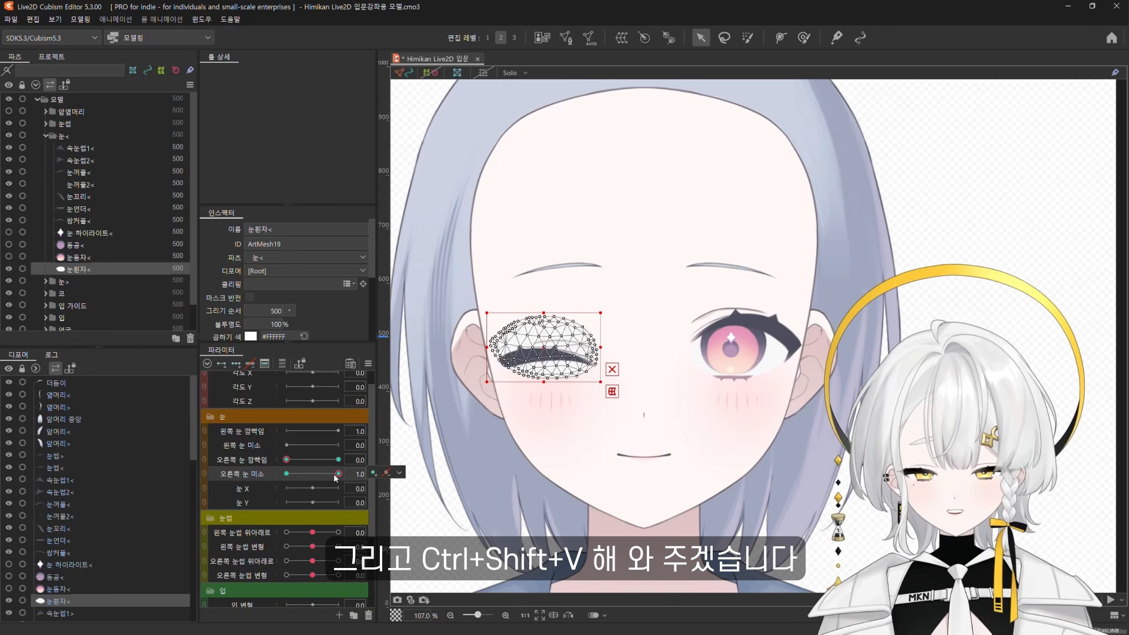
{"action": "key", "text": "ctrl+shift+v"}
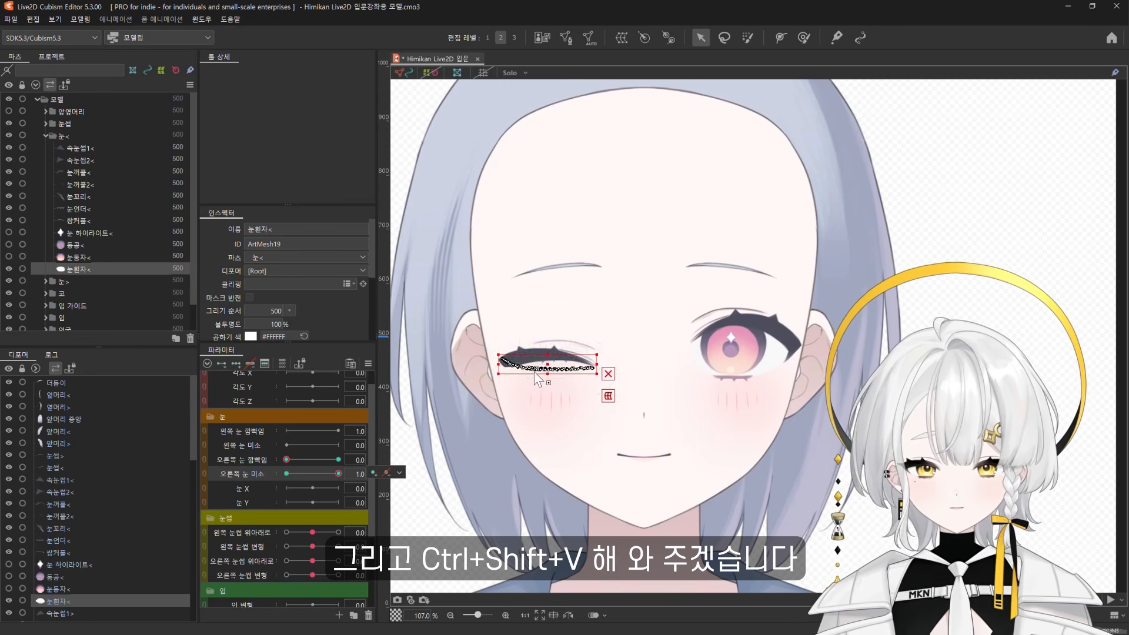
Bend the 눈흰자< mesh upward into the smiling eyelid curve with the deform brush, reducing the brush size to 164.0 px
{"action": "scroll", "coordinate": [510, 378], "scroll_direction": "up", "scroll_amount": 5}
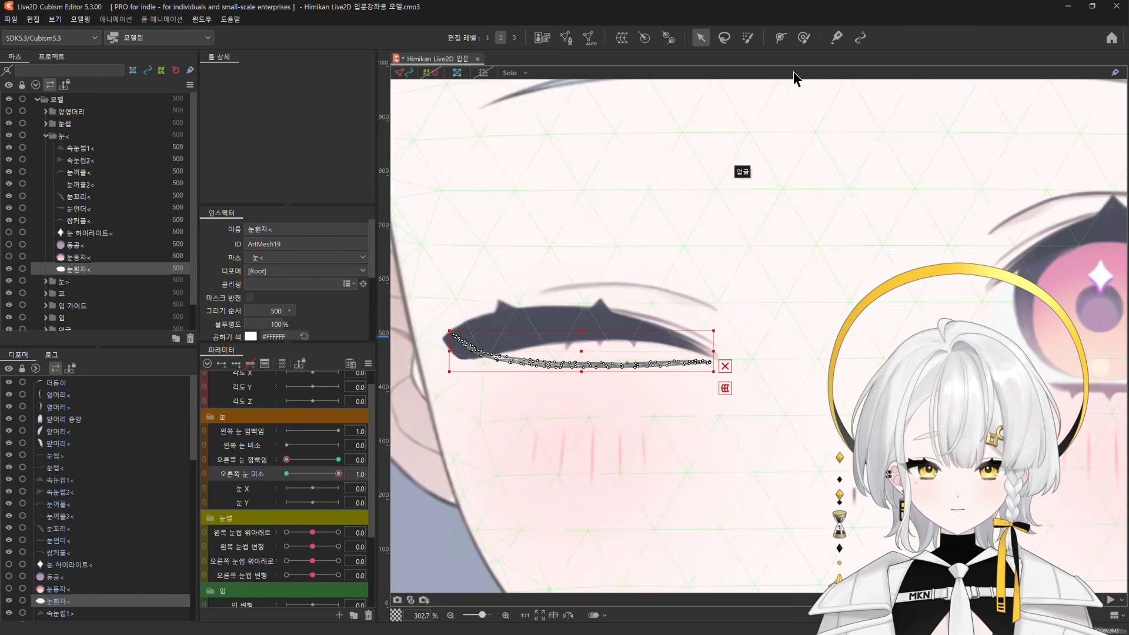
{"action": "left_click", "coordinate": [804, 37]}
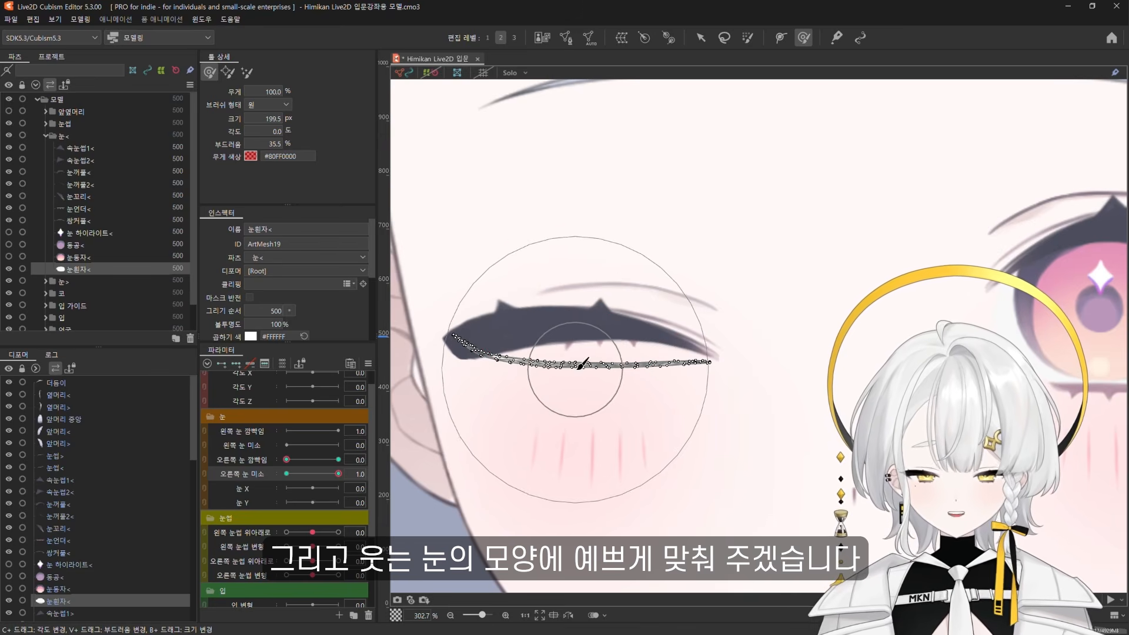
{"action": "key", "text": "b"}
{"action": "left_click_drag", "start_coordinate": [575, 370], "coordinate": [567, 334]}
{"action": "left_click_drag", "start_coordinate": [416, 281], "coordinate": [445, 280]}
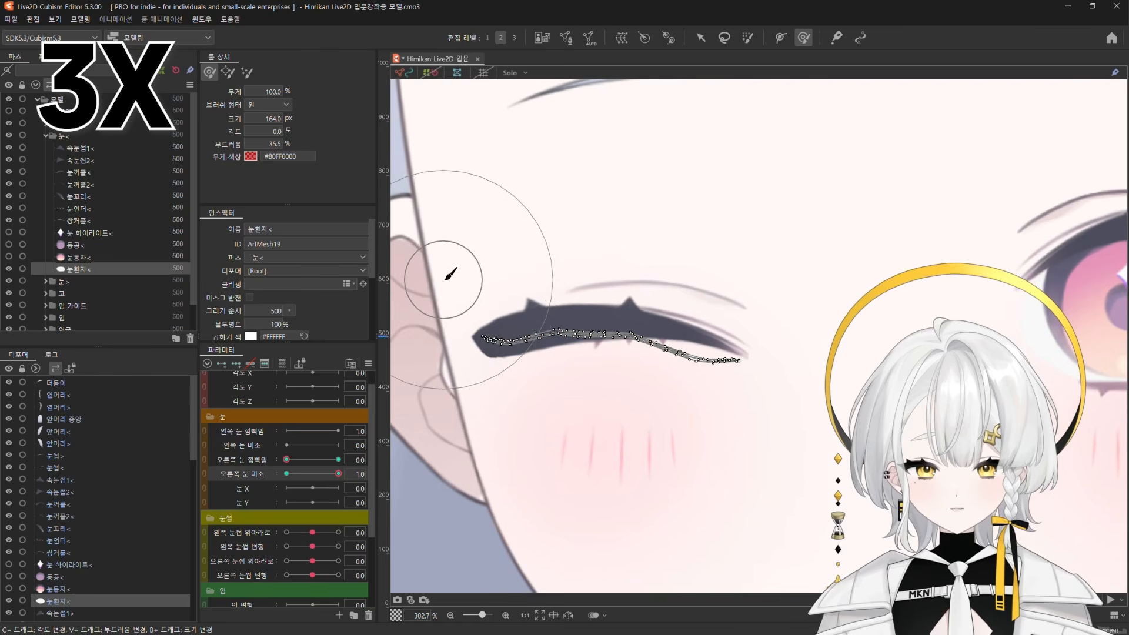
{"action": "left_click_drag", "start_coordinate": [559, 244], "coordinate": [542, 252]}
{"action": "mouse_move", "coordinate": [619, 424]}
{"action": "left_mouse_down"}
{"action": "mouse_move", "coordinate": [620, 412]}
{"action": "mouse_move", "coordinate": [689, 410]}
{"action": "left_mouse_up"}
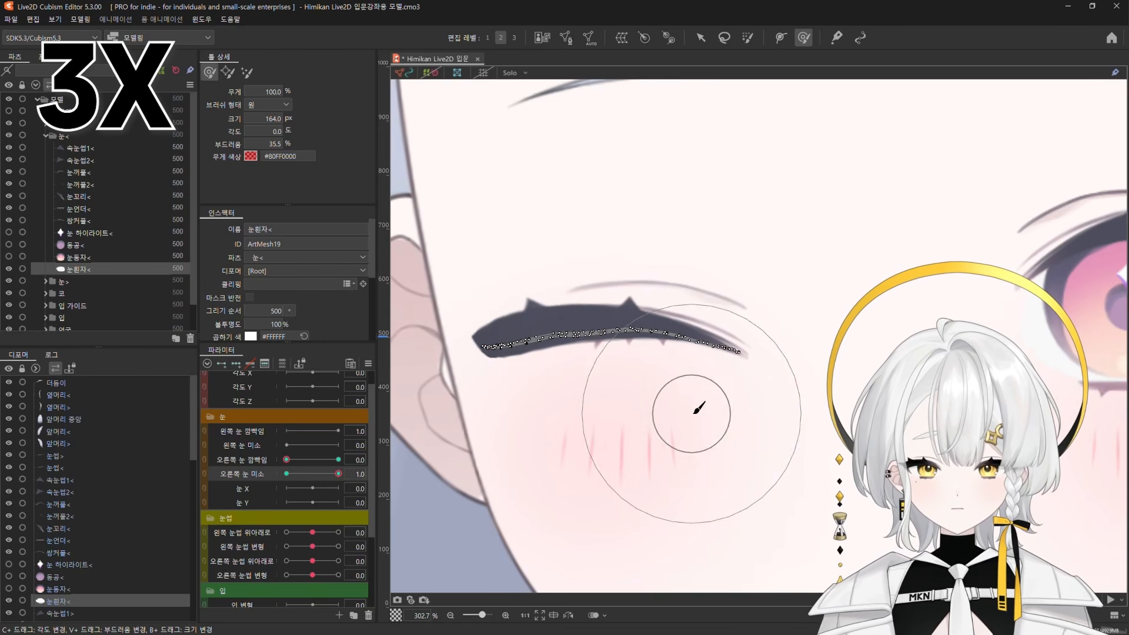
Touch up the 눈흰자< mesh with a 153.3 px deform brush and check the closed eye
{"action": "key", "text": "b"}
{"action": "mouse_move", "coordinate": [587, 428]}
{"action": "left_mouse_down"}
{"action": "mouse_move", "coordinate": [597, 366]}
{"action": "mouse_move", "coordinate": [551, 387]}
{"action": "left_mouse_up"}
{"action": "mouse_move", "coordinate": [286, 459]}
{"action": "left_mouse_down"}
{"action": "mouse_move", "coordinate": [338, 459]}
{"action": "mouse_move", "coordinate": [262, 459]}
{"action": "left_mouse_up"}
{"action": "left_click", "coordinate": [78, 139]}
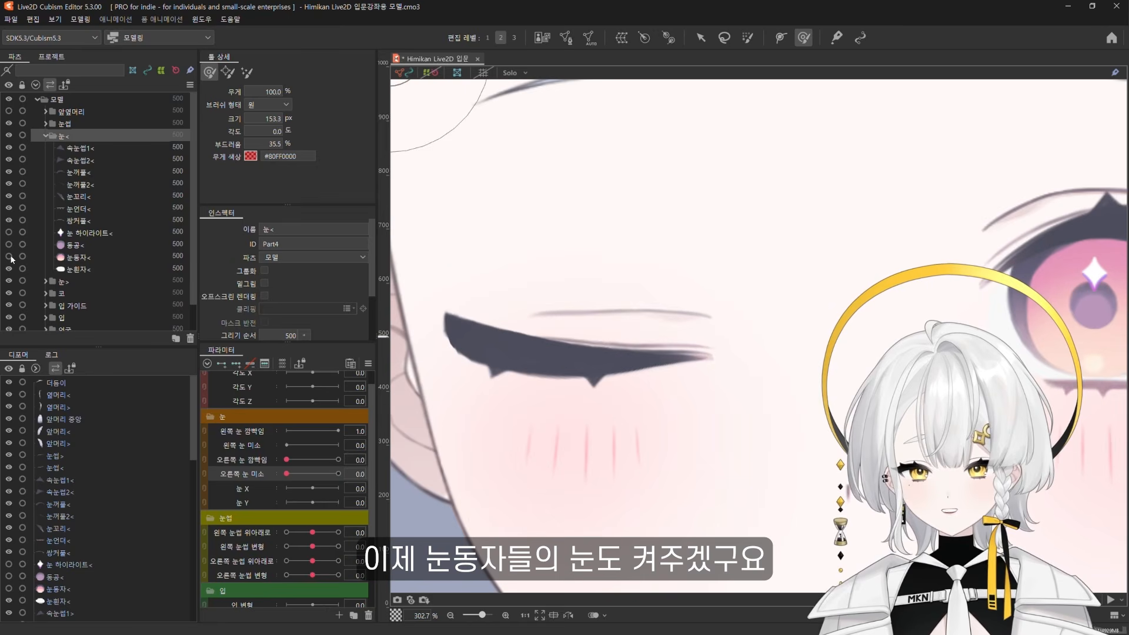
Show the iris, pupil and highlight parts, test the blink and smile parameters, and leave 오른쪽 눈 깜빡임 at 1.0
{"action": "scroll", "coordinate": [470, 365], "scroll_direction": "down", "scroll_amount": 5}
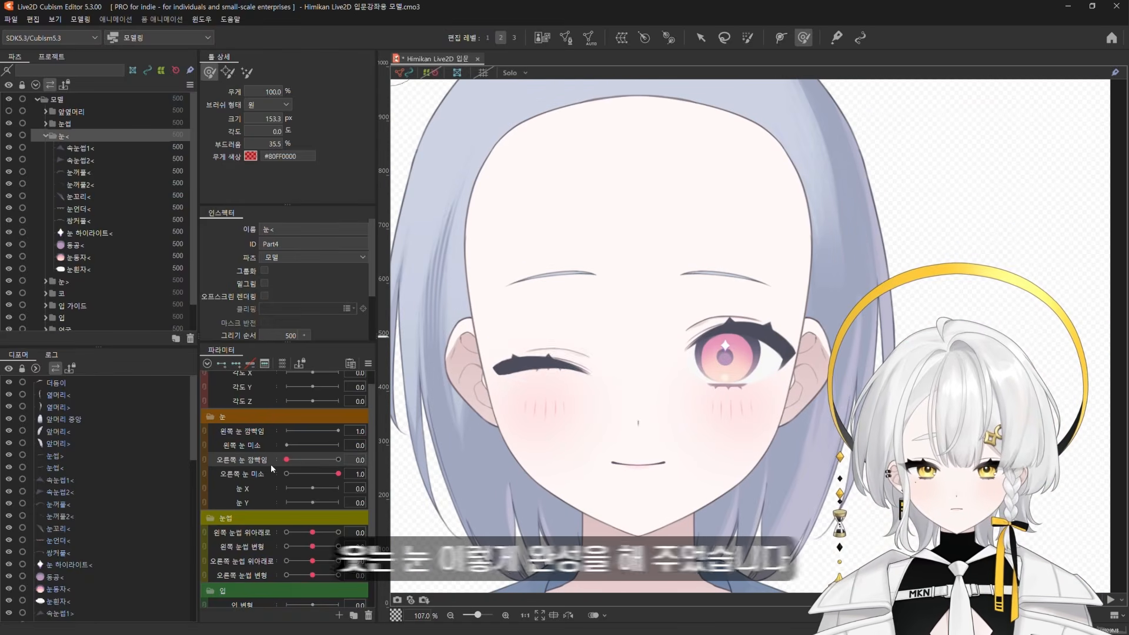
{"action": "left_click_drag", "start_coordinate": [286, 460], "coordinate": [255, 464]}
{"action": "left_click_drag", "start_coordinate": [254, 464], "coordinate": [340, 462]}
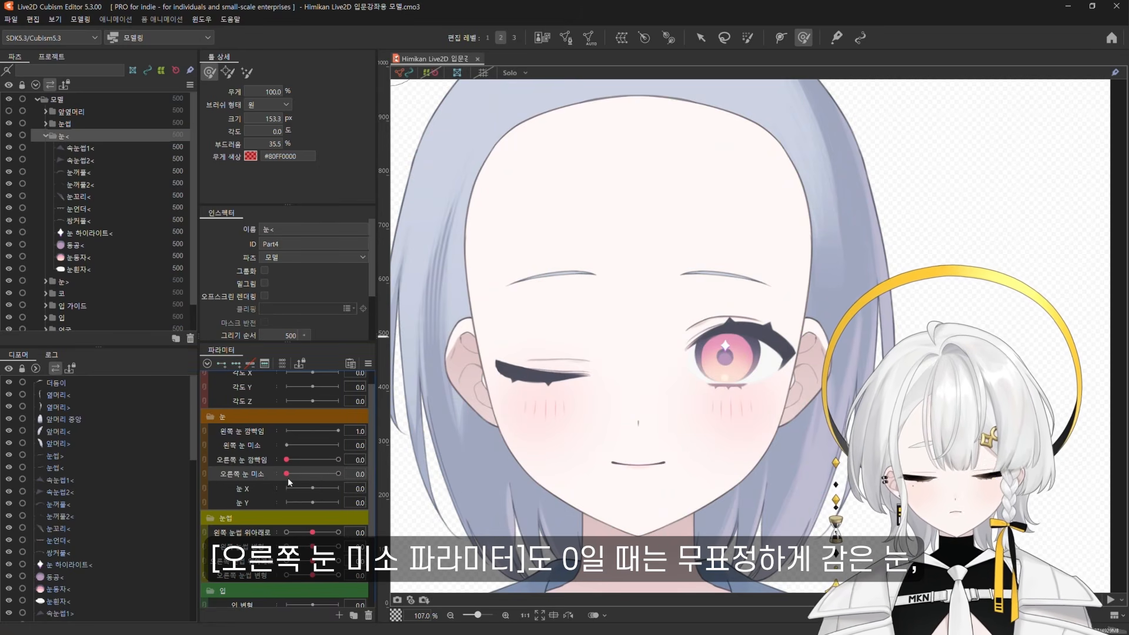
{"action": "left_click_drag", "start_coordinate": [286, 474], "coordinate": [339, 473]}
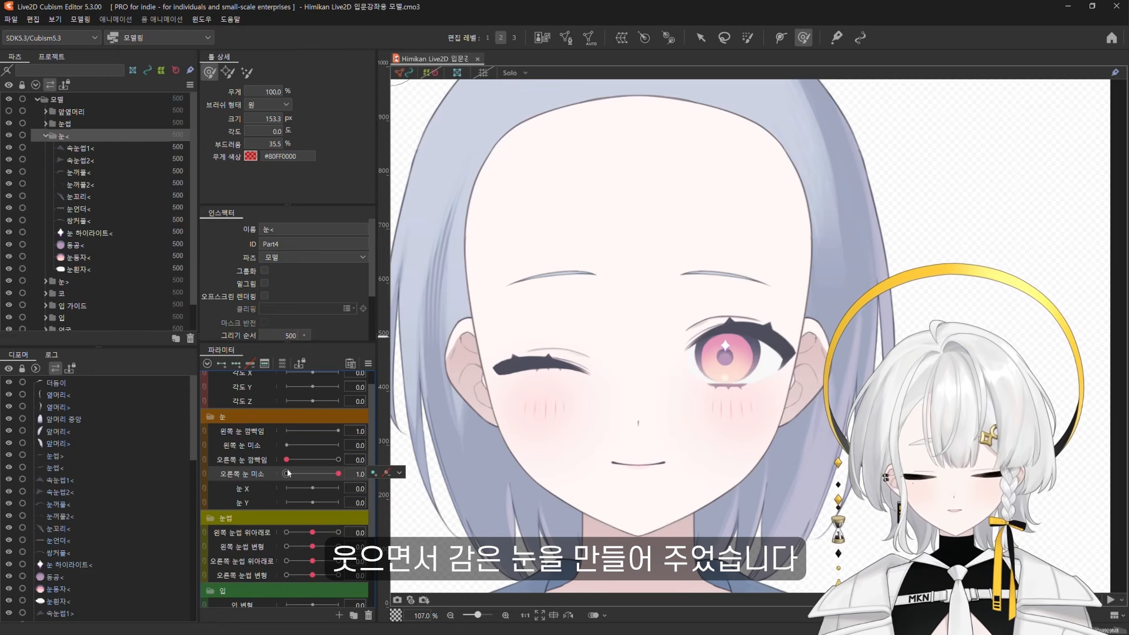
{"action": "left_click_drag", "start_coordinate": [287, 460], "coordinate": [338, 460]}
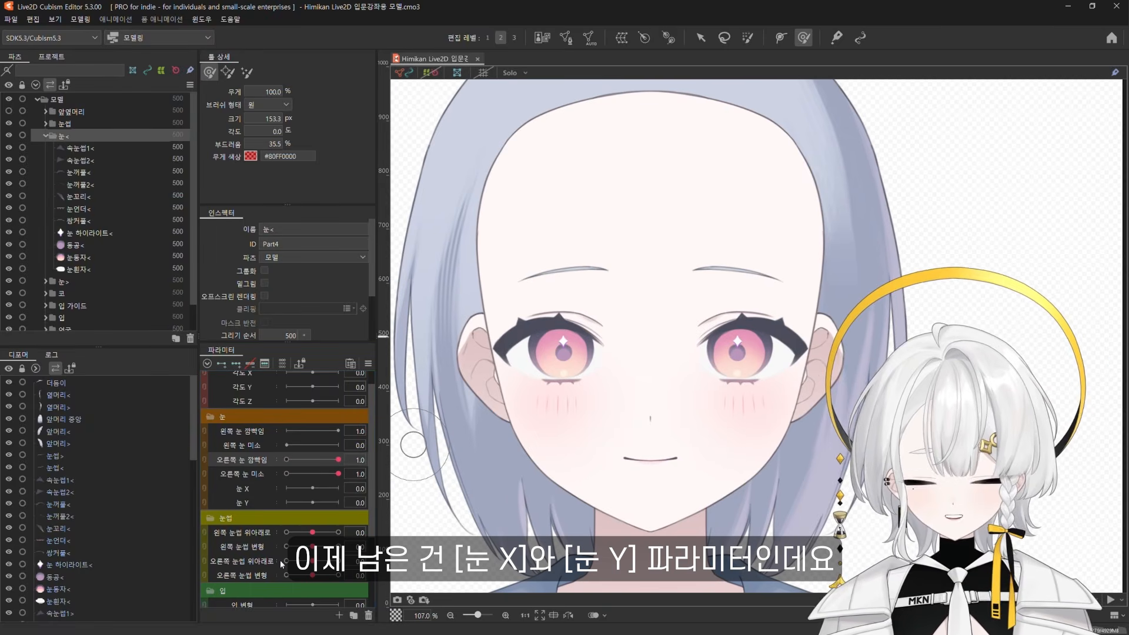
Add three keys each on 눈 X and 눈 Y for the parts 눈동자<, 동공< and 눈 하이라이트<
{"action": "left_click", "coordinate": [254, 491]}
{"action": "left_click", "coordinate": [255, 502], "text": "ctrl"}
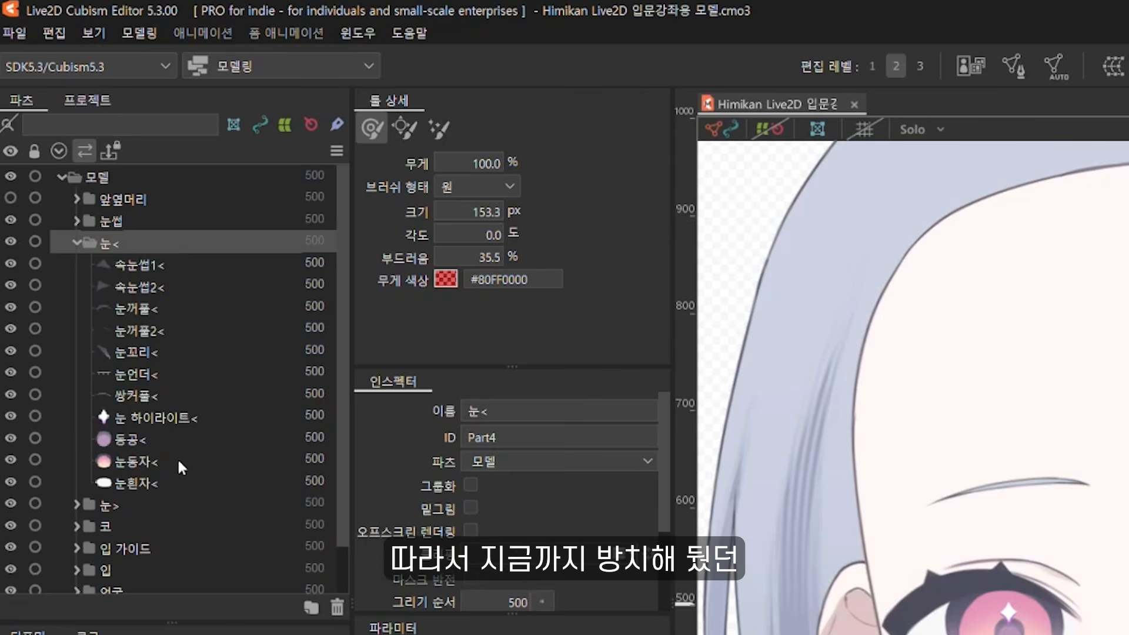
{"action": "left_click", "coordinate": [97, 256]}
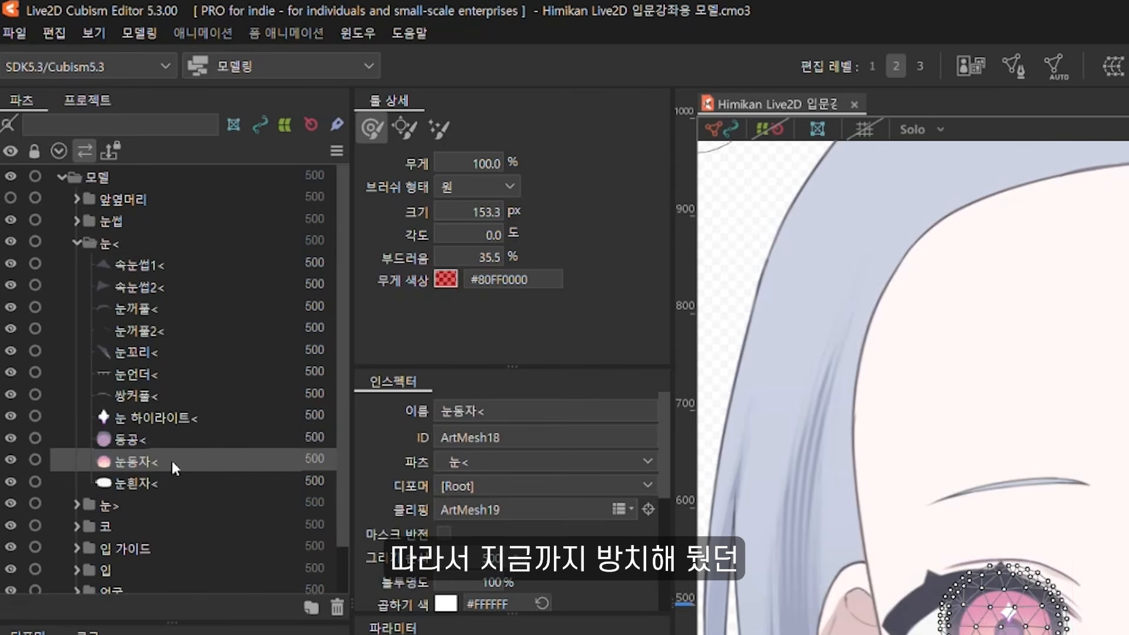
{"action": "left_click", "coordinate": [101, 245], "text": "ctrl"}
{"action": "left_click", "coordinate": [188, 417], "text": "ctrl"}
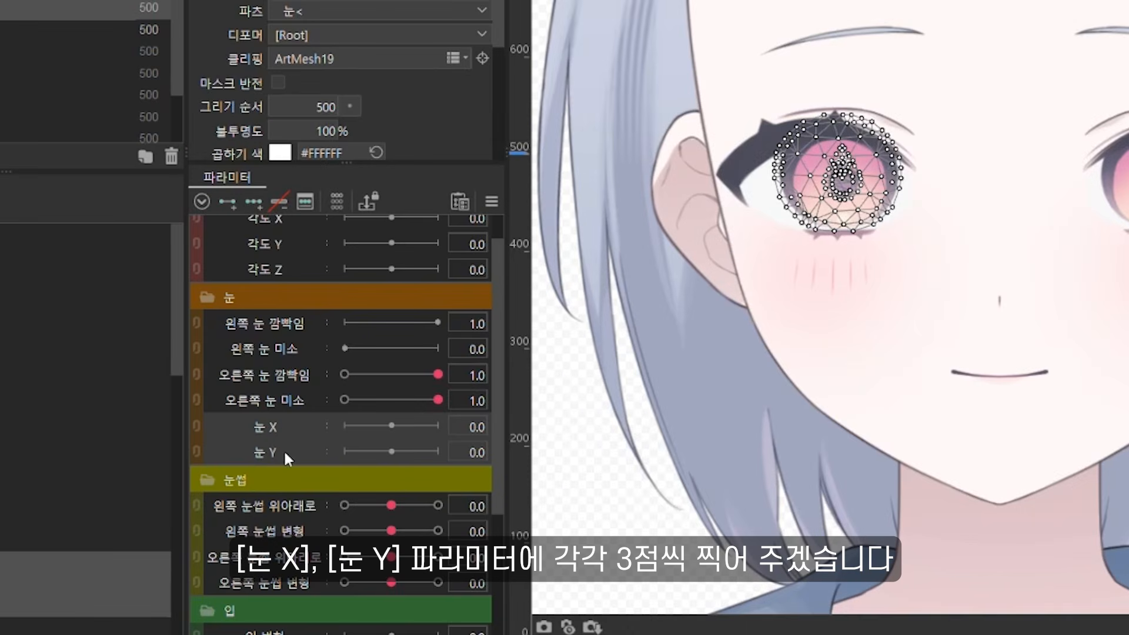
{"action": "left_click", "coordinate": [254, 200]}
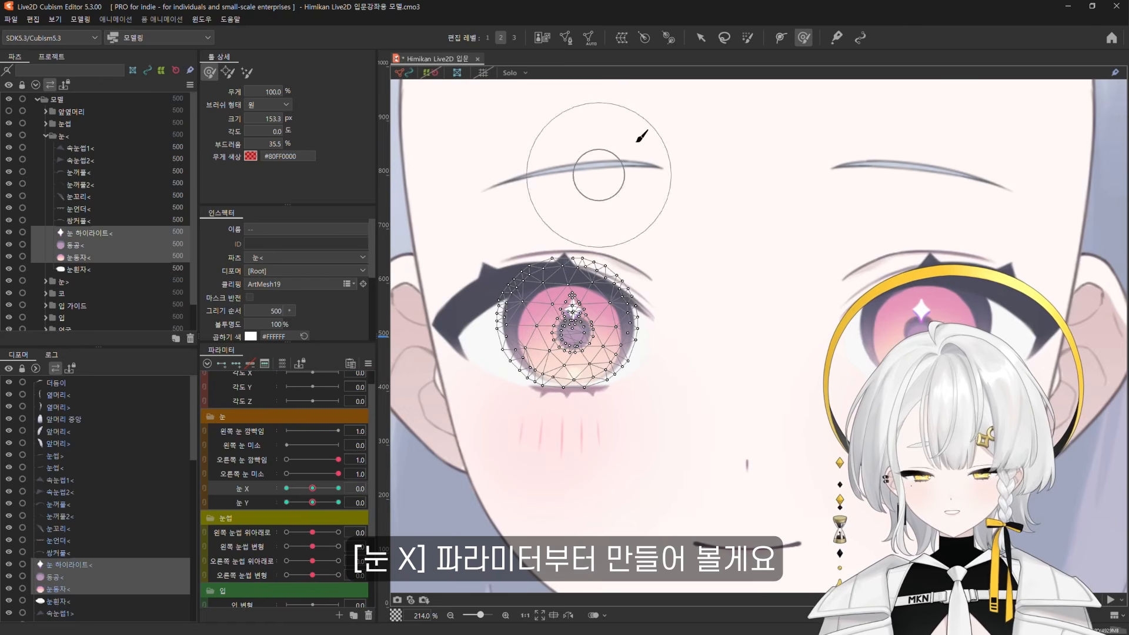
Move 눈동자<, 동공< and 눈 하이라이트< toward the outer eye corner at 눈 X -1.0 and check the gaze motion
{"action": "key", "text": "v"}
{"action": "left_click", "coordinate": [312, 490]}
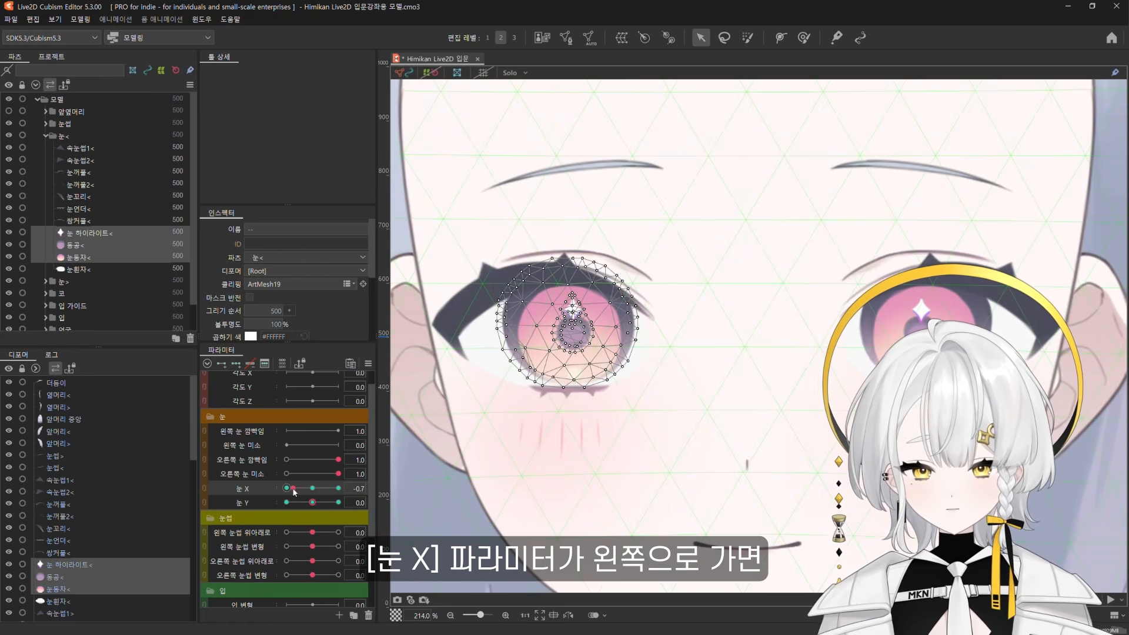
{"action": "left_click_drag", "start_coordinate": [295, 492], "coordinate": [289, 488]}
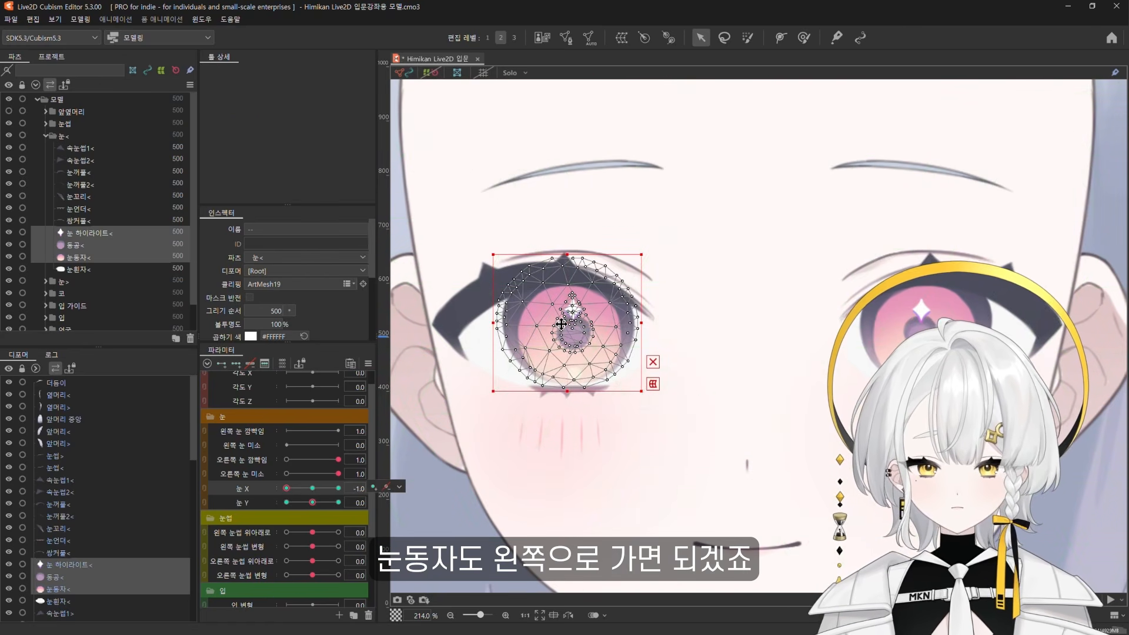
{"action": "left_click_drag", "start_coordinate": [562, 324], "coordinate": [547, 324]}
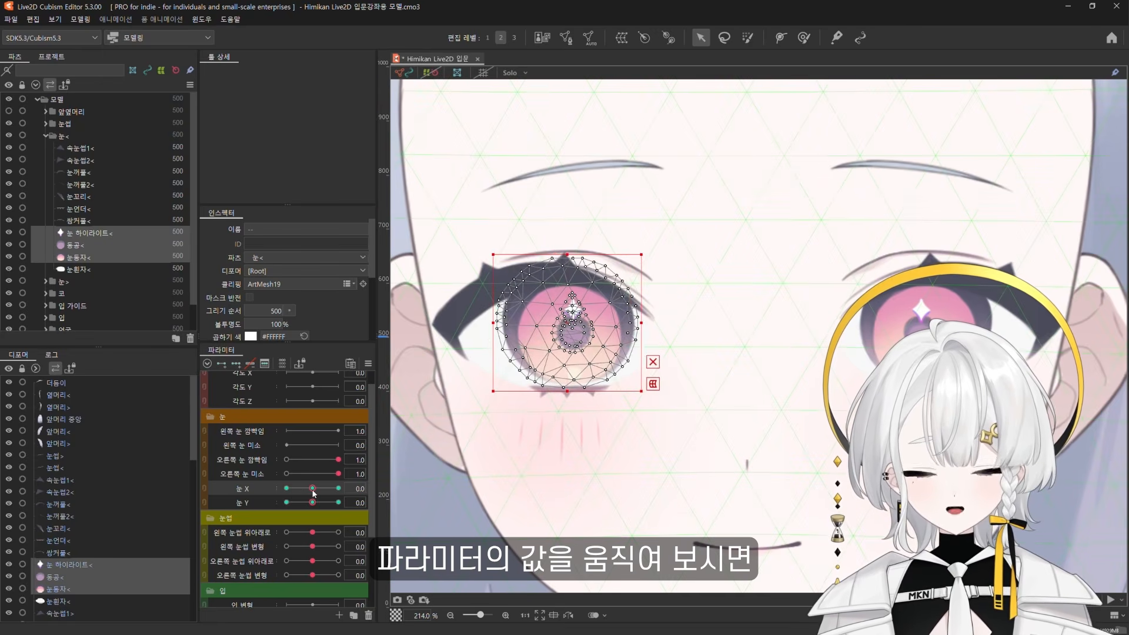
{"action": "left_click_drag", "start_coordinate": [313, 489], "coordinate": [287, 492]}
{"action": "left_click", "coordinate": [313, 489]}
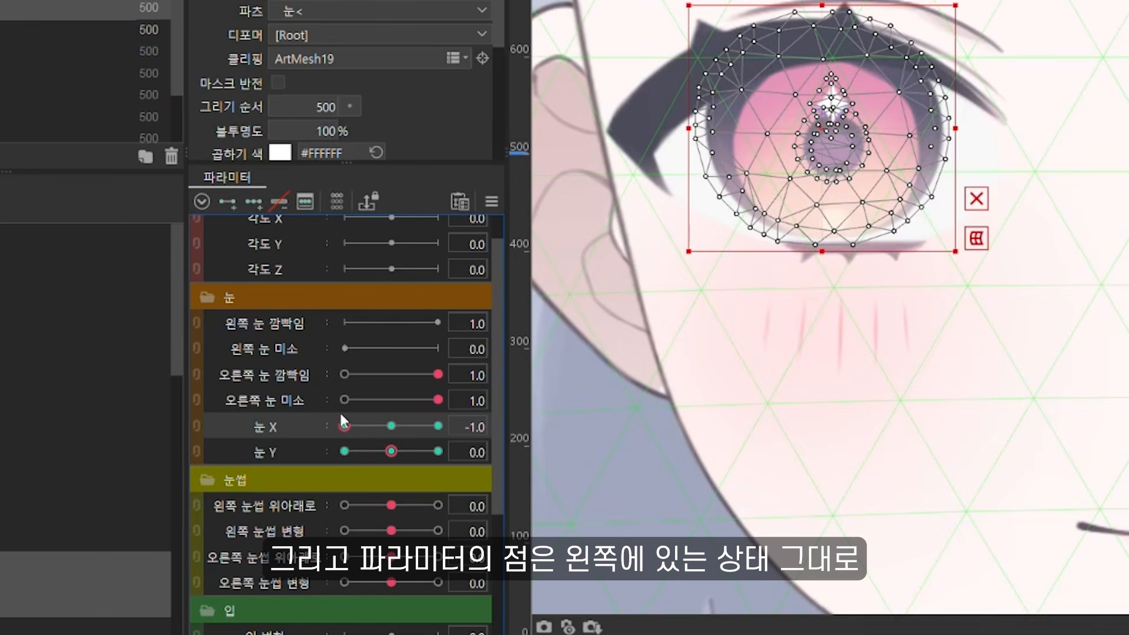
Reflect the iris parts' 눈 X -1.0 motion horizontally about the canvas centre and test the opposite end of 눈 X
{"action": "left_click", "coordinate": [493, 201]}
{"action": "left_click", "coordinate": [573, 312]}
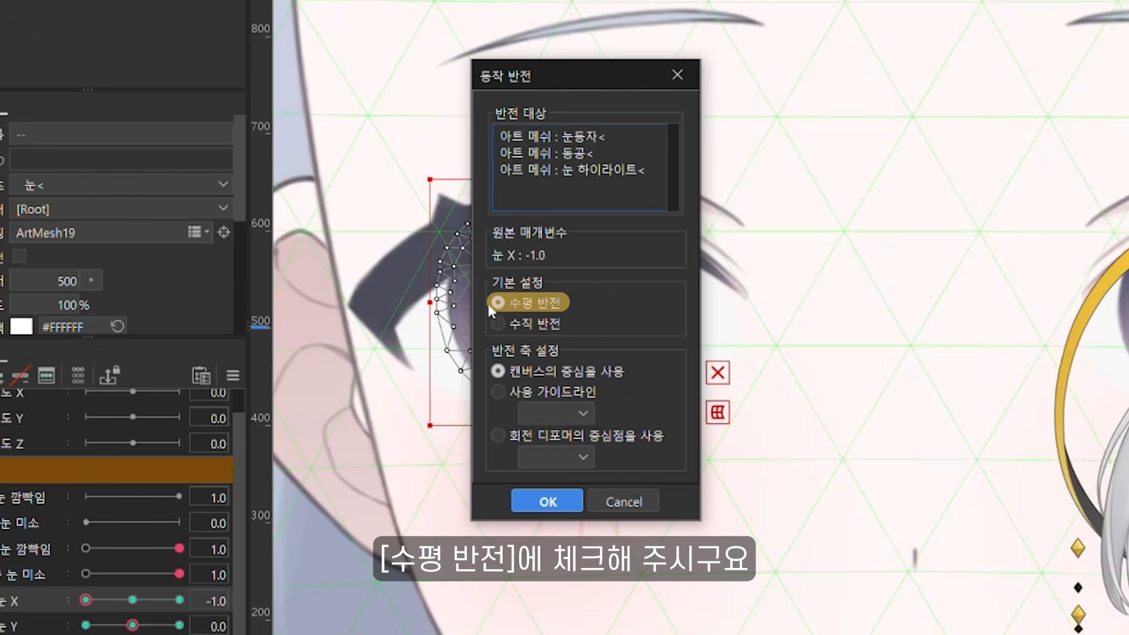
{"action": "left_click", "coordinate": [547, 502]}
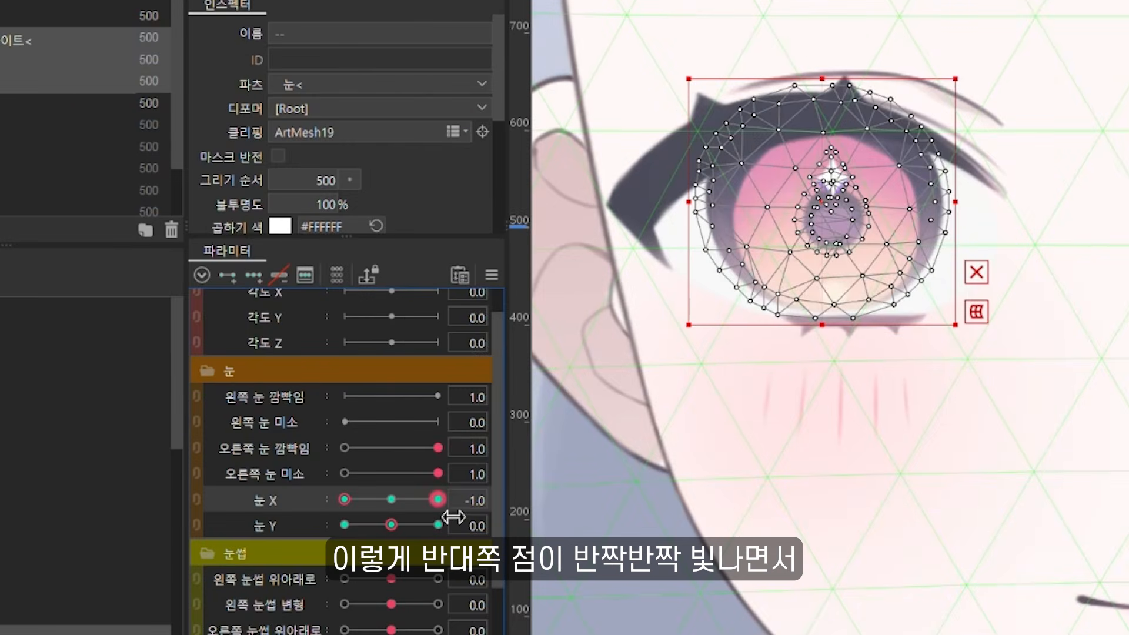
{"action": "left_click_drag", "start_coordinate": [344, 500], "coordinate": [458, 499]}
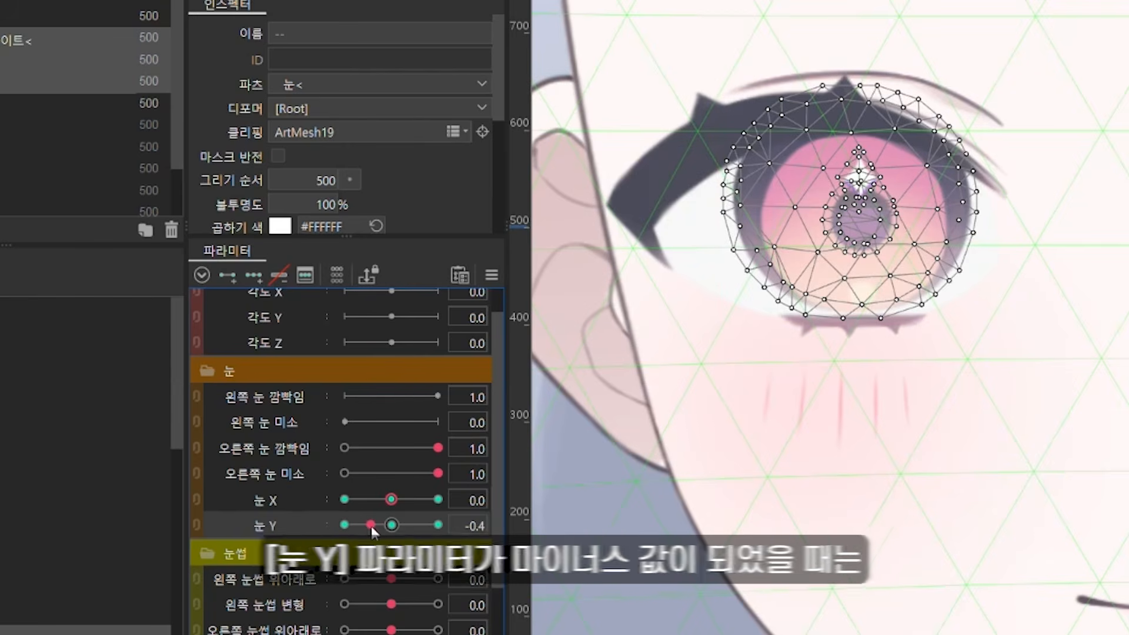
Move the iris parts downward at 눈 Y -1.0, reflect that motion vertically, and return 눈 Y to 0.0
{"action": "left_click", "coordinate": [289, 505]}
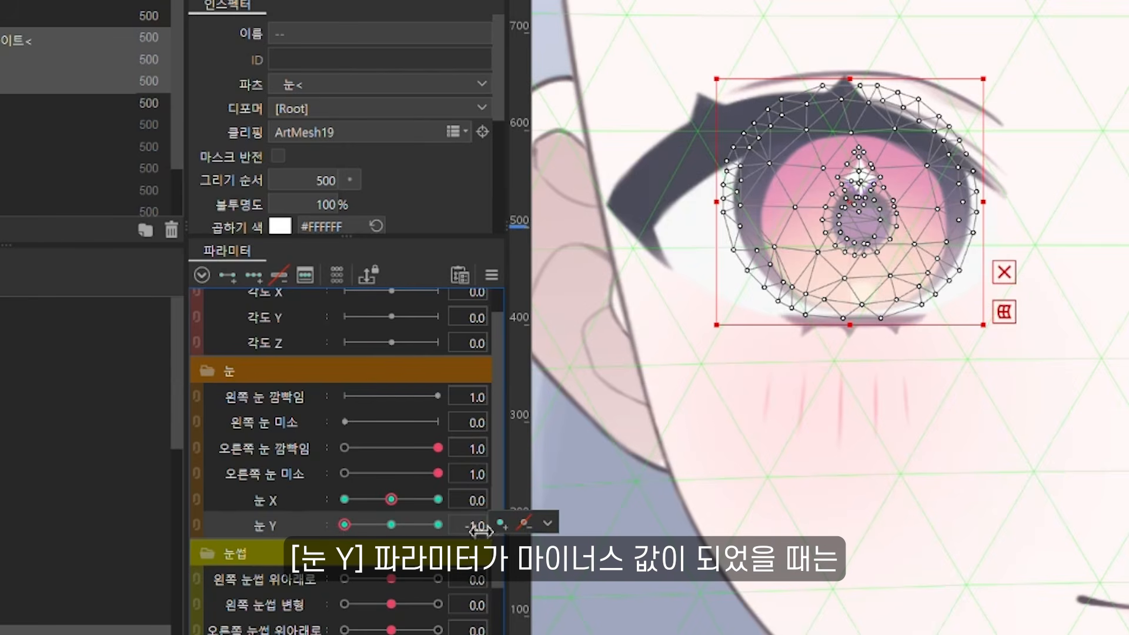
{"action": "left_click_drag", "start_coordinate": [847, 201], "coordinate": [846, 228]}
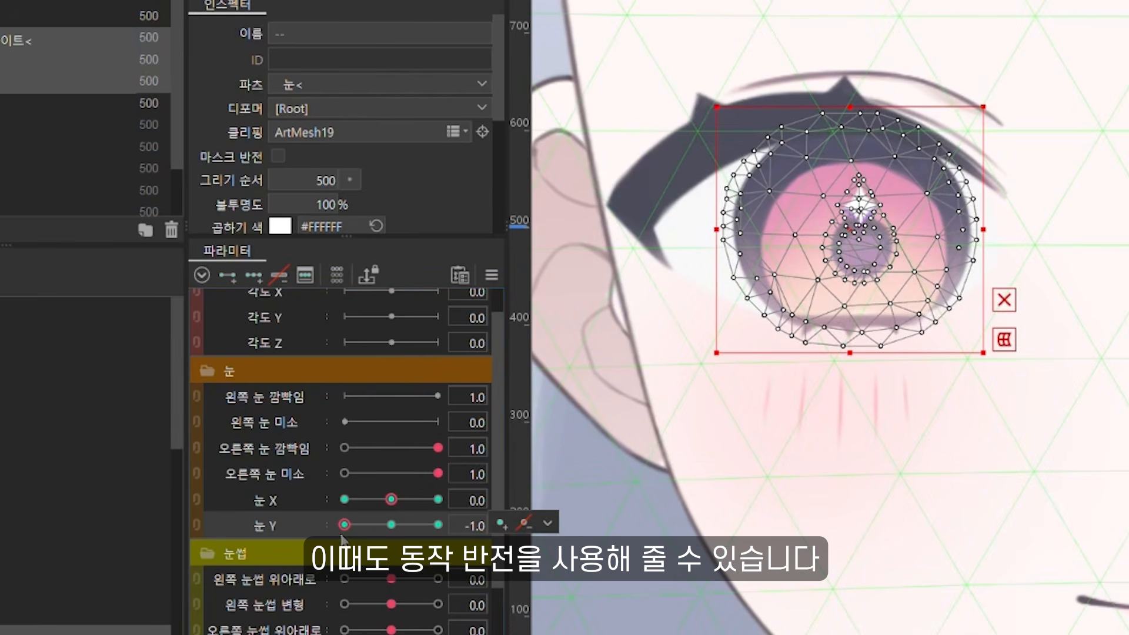
{"action": "left_click", "coordinate": [492, 275]}
{"action": "left_click", "coordinate": [603, 389]}
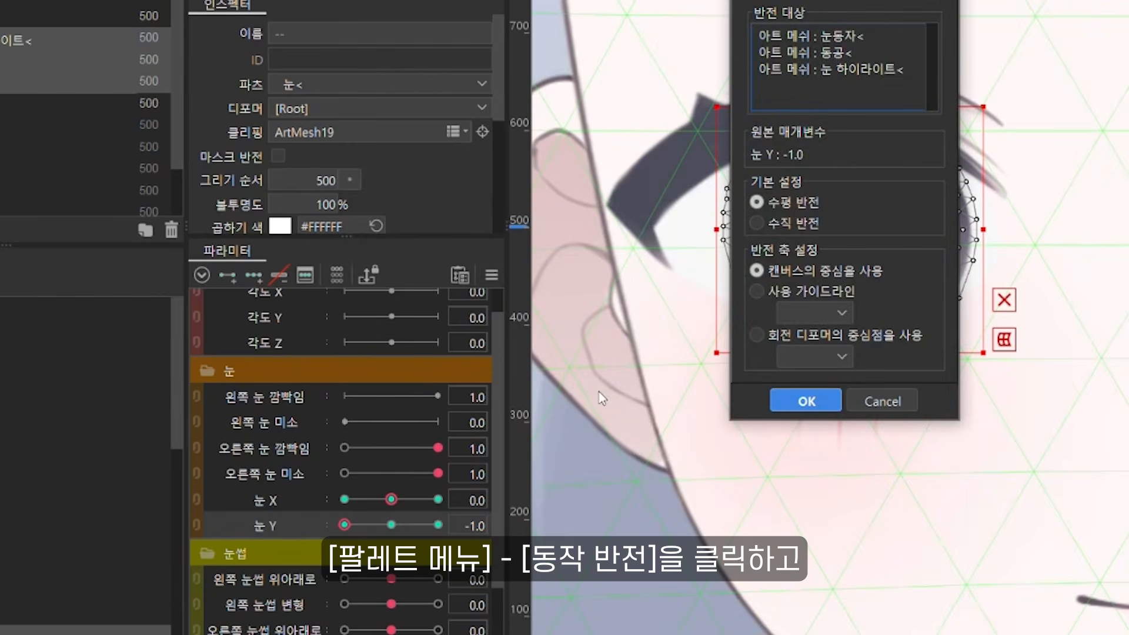
{"action": "left_click", "coordinate": [757, 224]}
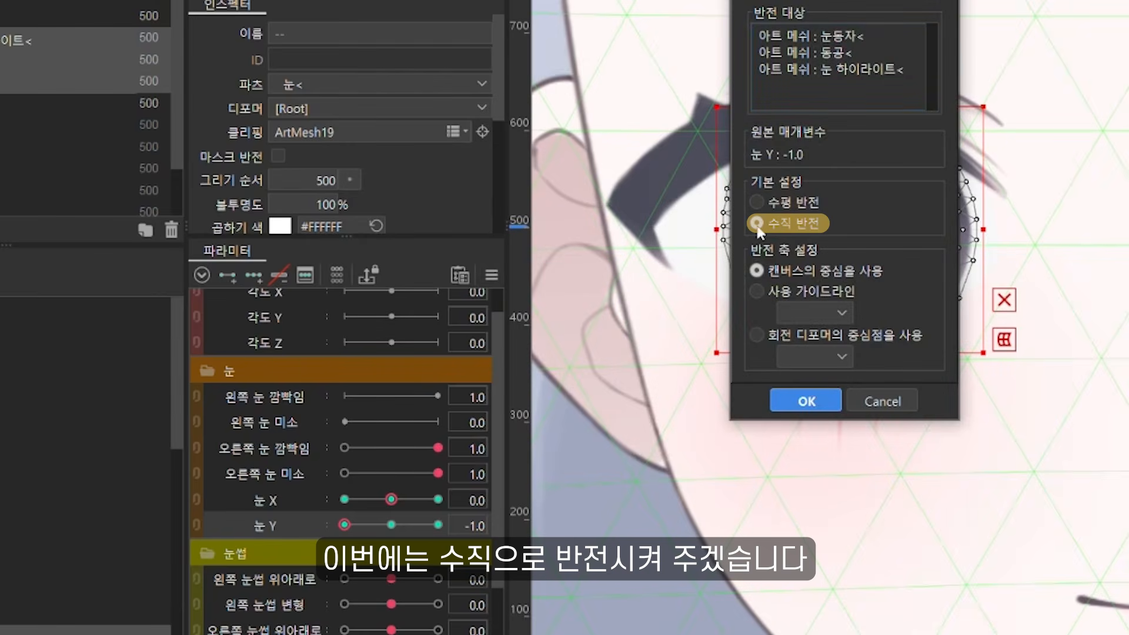
{"action": "key", "text": "Return"}
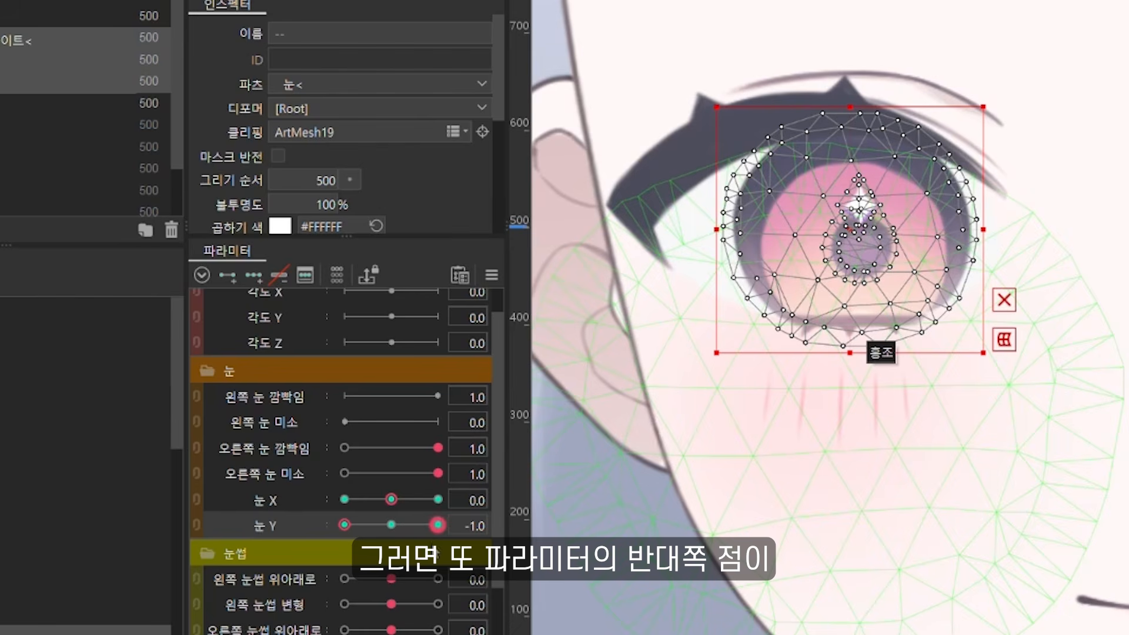
{"action": "left_click_drag", "start_coordinate": [347, 530], "coordinate": [391, 524]}
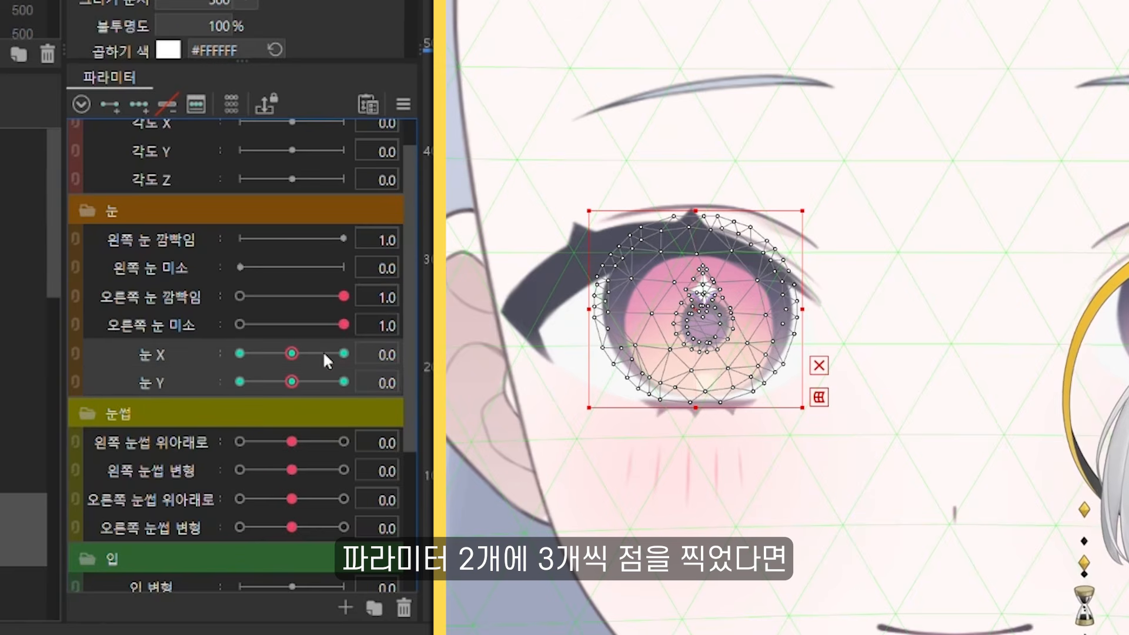
Link 눈 X and 눈 Y into one combined parameter grid and check the eye shape at its lower corners
{"action": "left_click", "coordinate": [76, 352]}
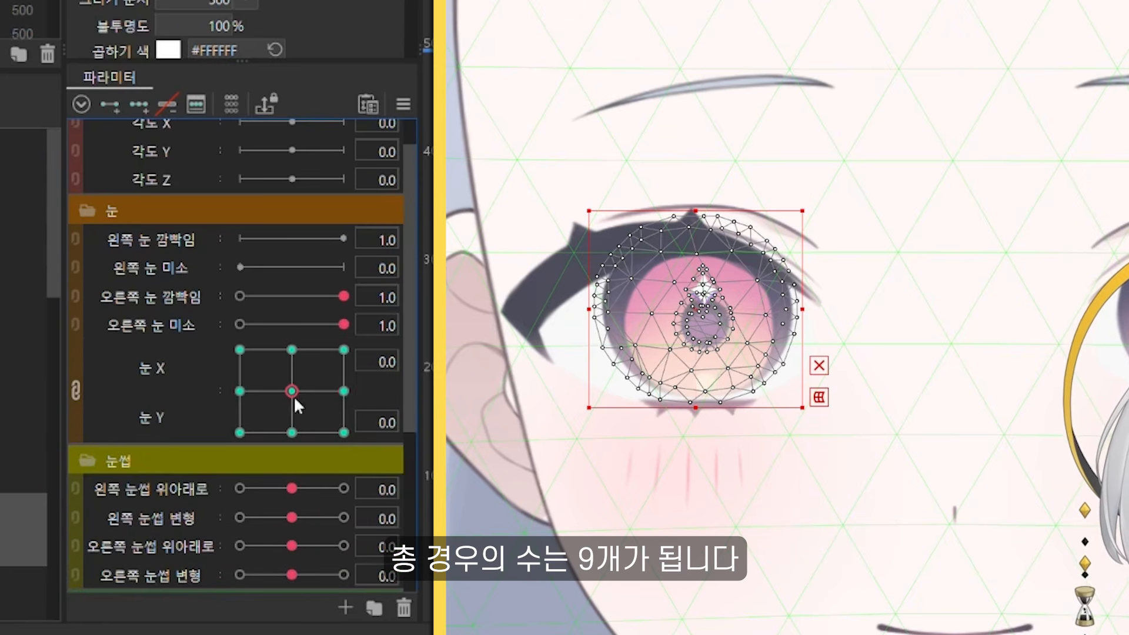
{"action": "left_click_drag", "start_coordinate": [294, 397], "coordinate": [338, 423]}
{"action": "left_click", "coordinate": [241, 433]}
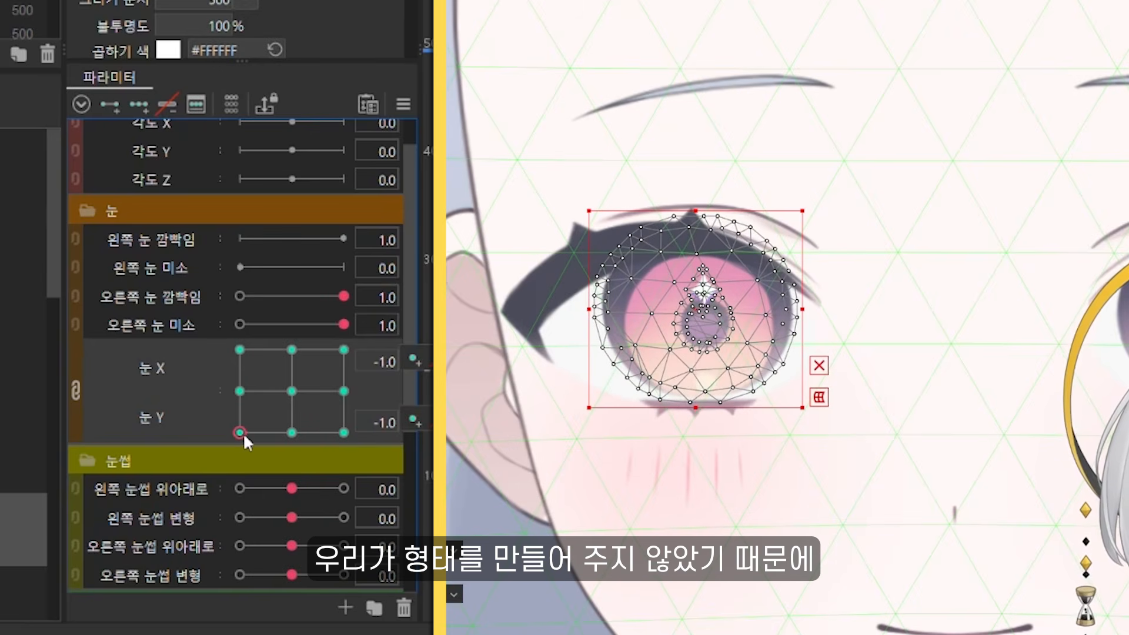
{"action": "left_click_drag", "start_coordinate": [242, 432], "coordinate": [313, 433]}
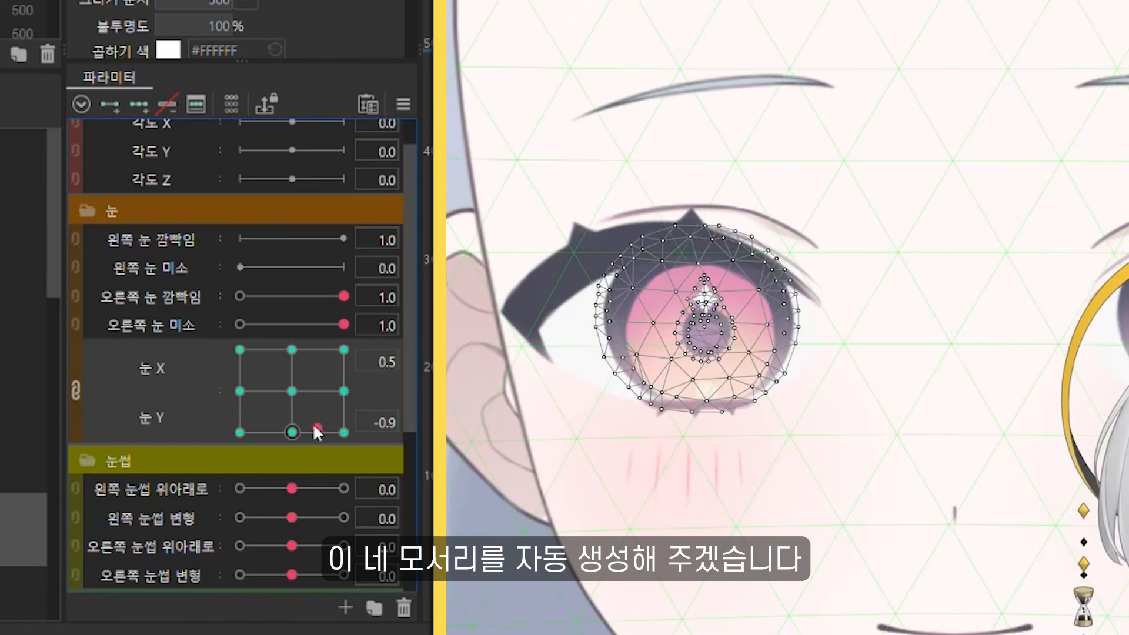
Auto-generate the four corner forms for 눈 X and 눈 Y on the selected parts, test the gaze, and recenter it
{"action": "left_click", "coordinate": [293, 392]}
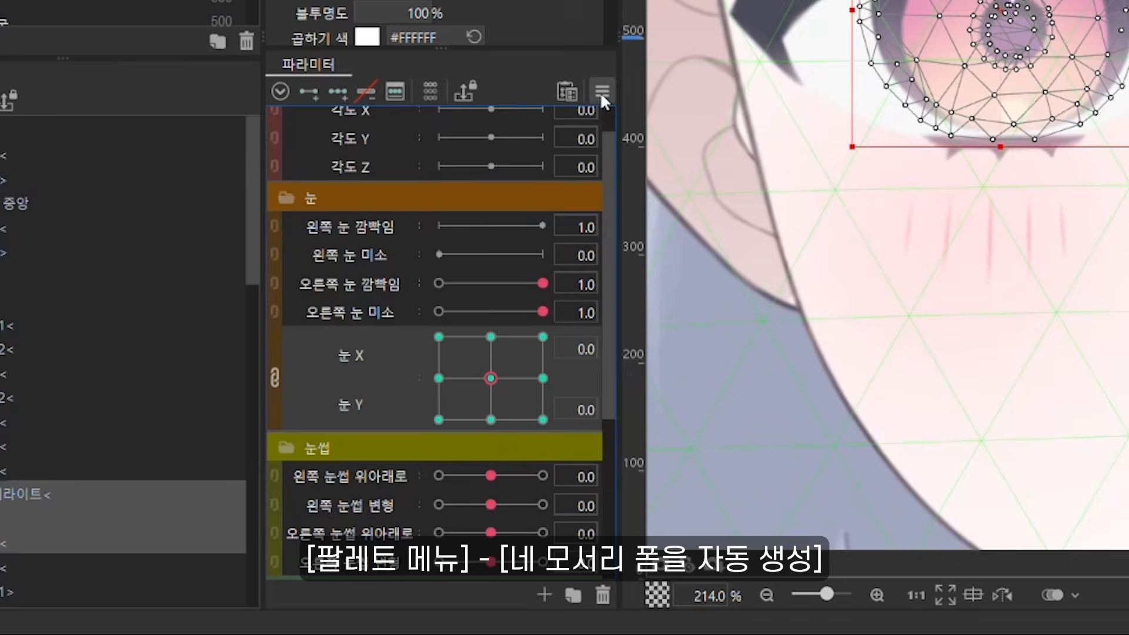
{"action": "left_click", "coordinate": [600, 92]}
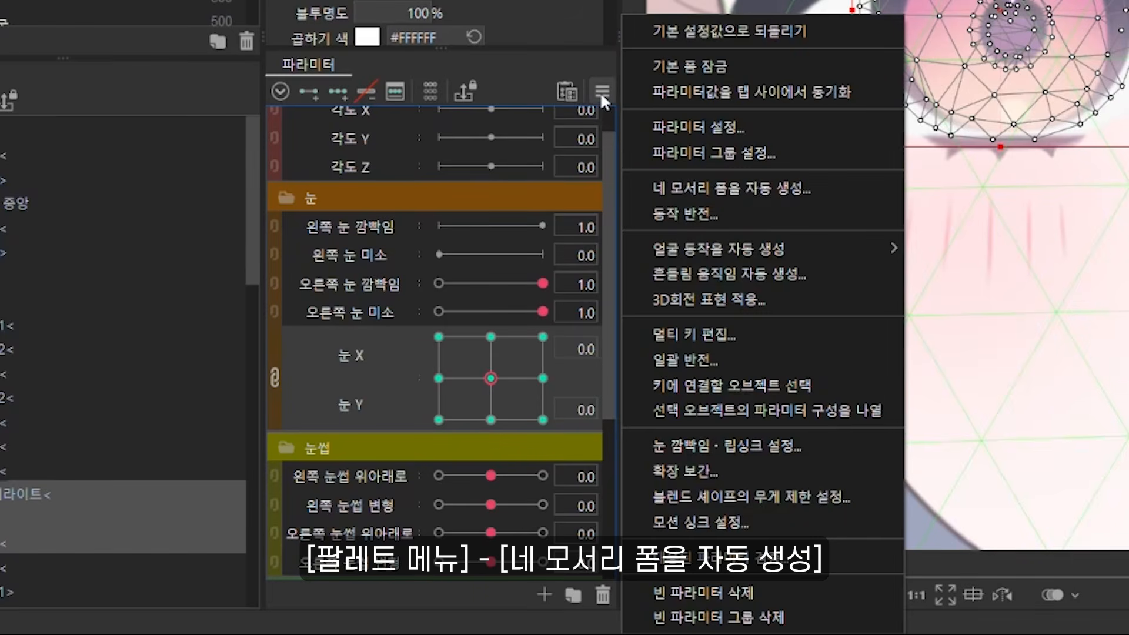
{"action": "left_click", "coordinate": [730, 190]}
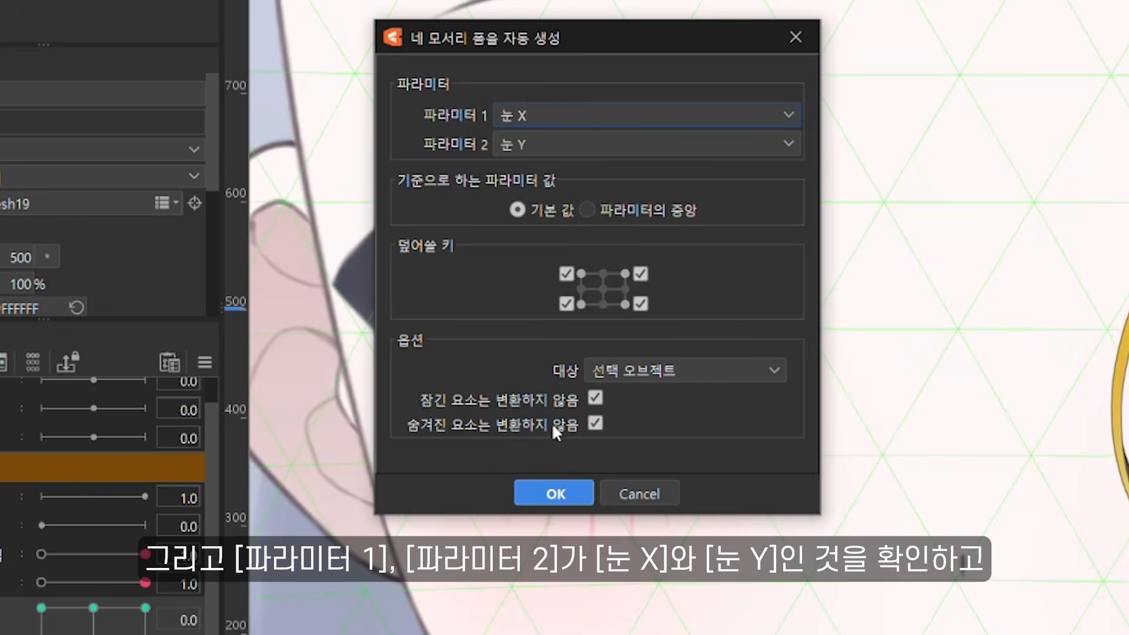
{"action": "left_click", "coordinate": [538, 497]}
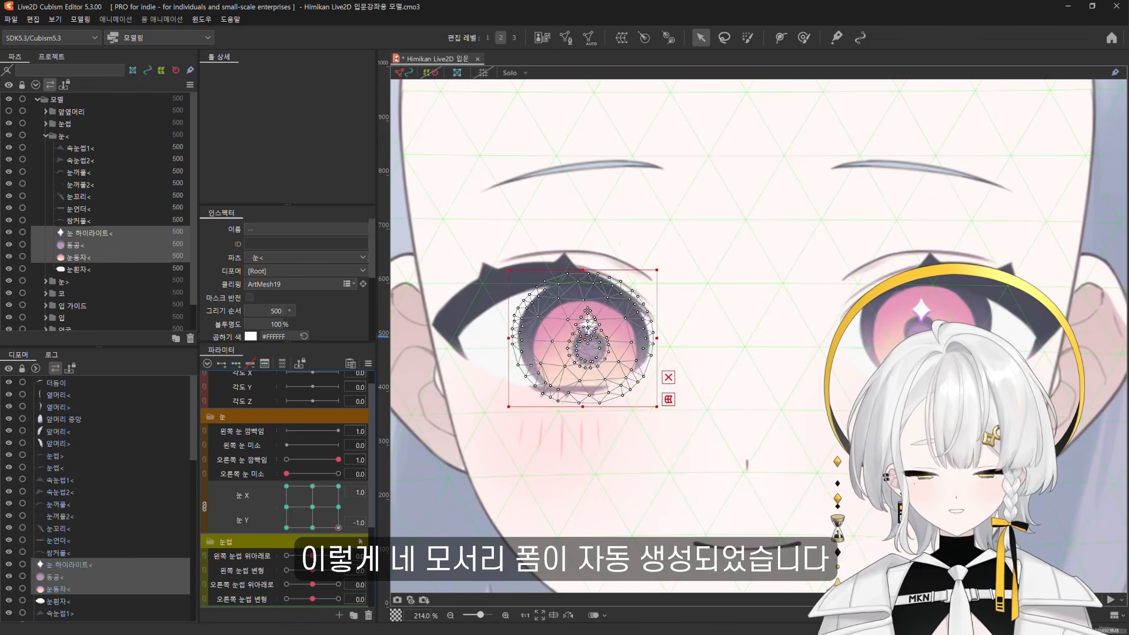
{"action": "left_click_drag", "start_coordinate": [338, 528], "coordinate": [281, 493]}
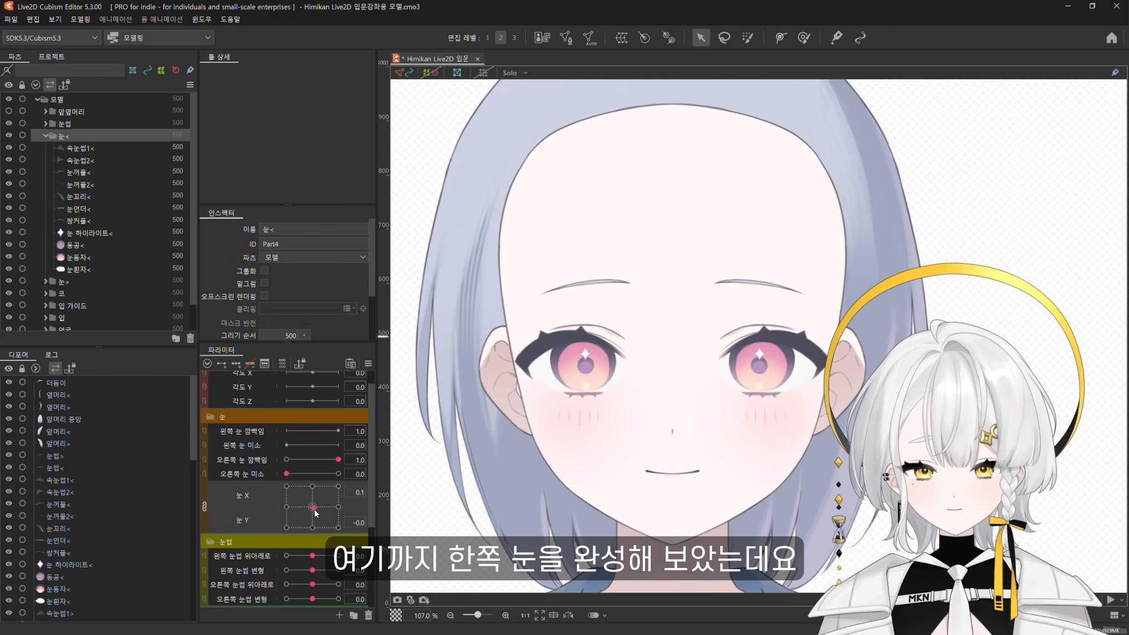
{"action": "mouse_move", "coordinate": [315, 511]}
{"action": "left_mouse_down"}
{"action": "mouse_move", "coordinate": [304, 487]}
{"action": "mouse_move", "coordinate": [288, 488]}
{"action": "mouse_move", "coordinate": [313, 506]}
{"action": "left_mouse_up"}
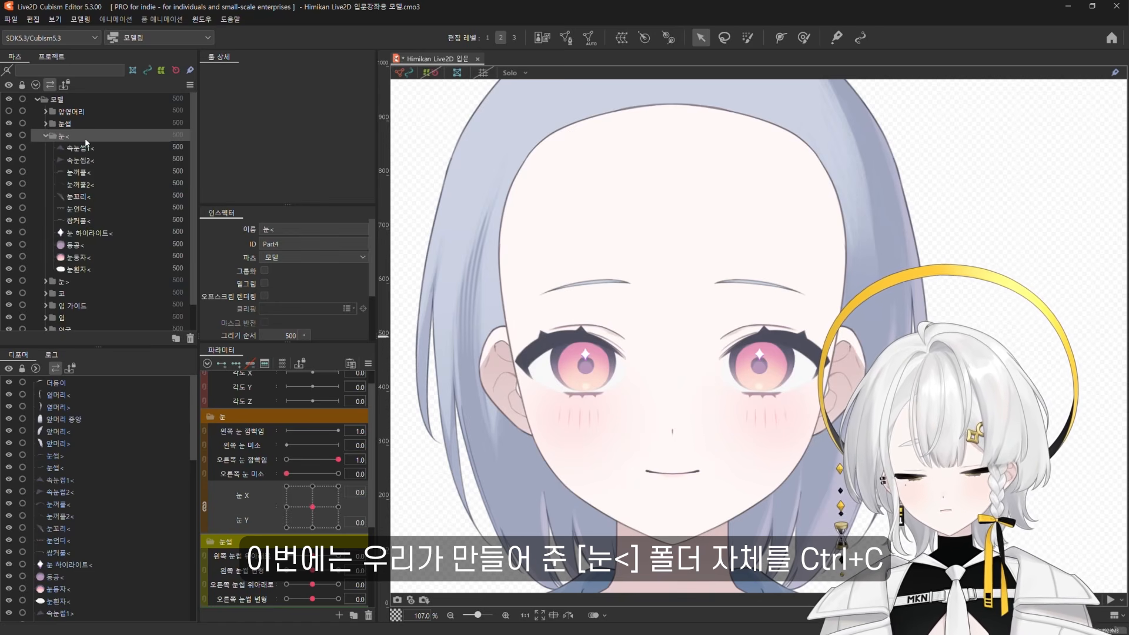
Duplicate the entire 눈< folder with its parts by copying and pasting it
{"action": "key", "text": "ctrl+c"}
{"action": "left_click", "coordinate": [558, 336]}
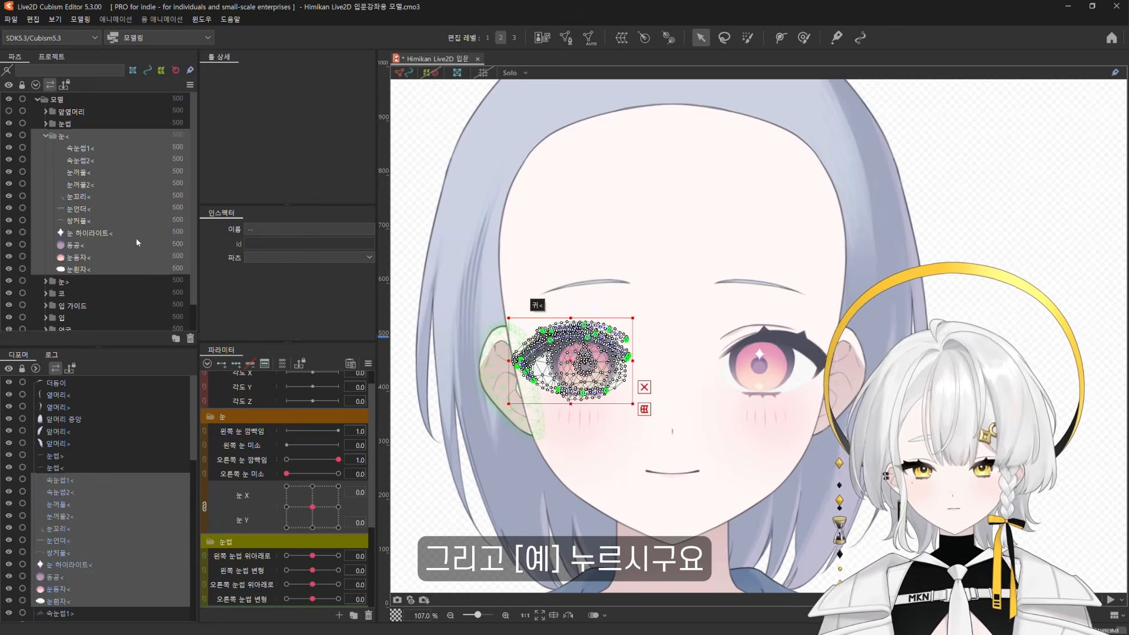
{"action": "left_click", "coordinate": [69, 136]}
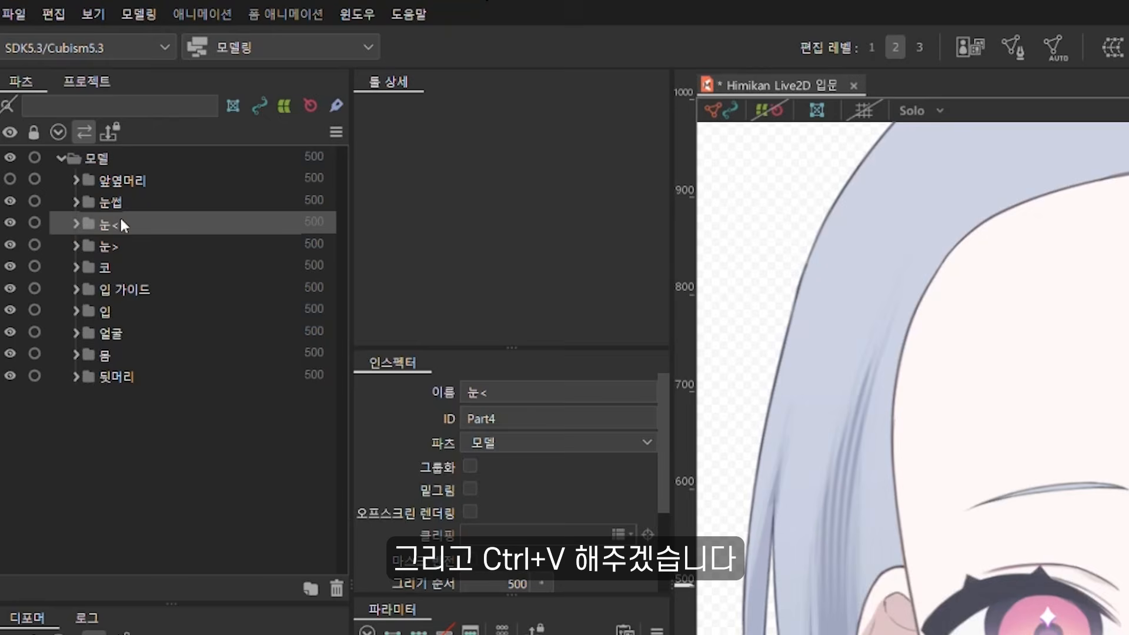
{"action": "key", "text": "ctrl+v"}
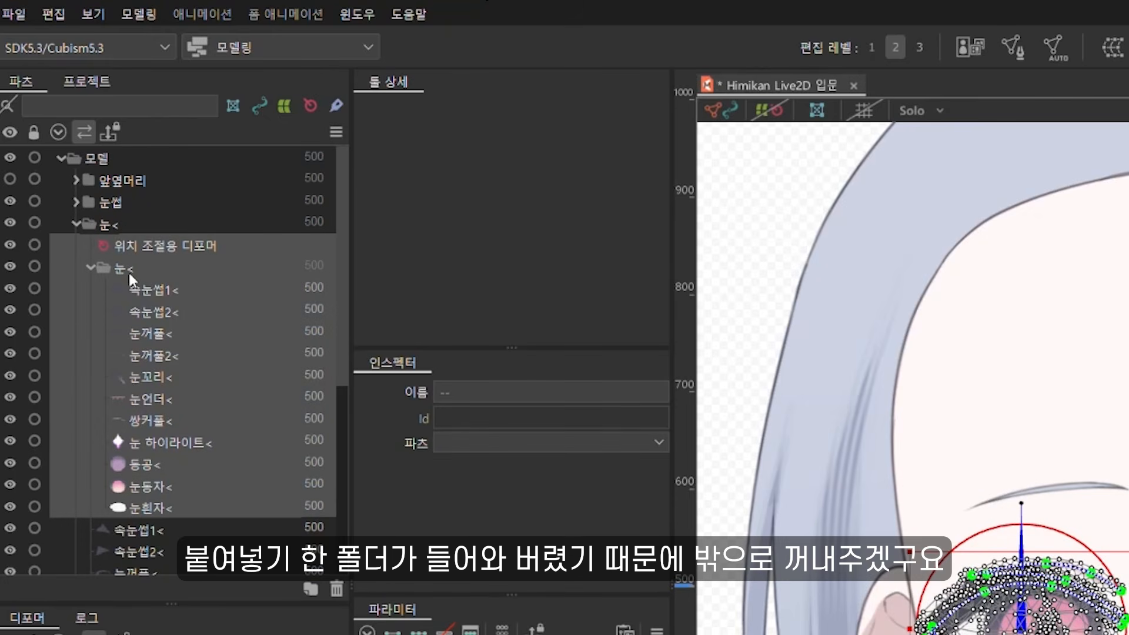
Move the pasted 눈< folder out of the original folder and delete the 위치 조절용 디포머
{"action": "left_click_drag", "start_coordinate": [126, 271], "coordinate": [165, 215]}
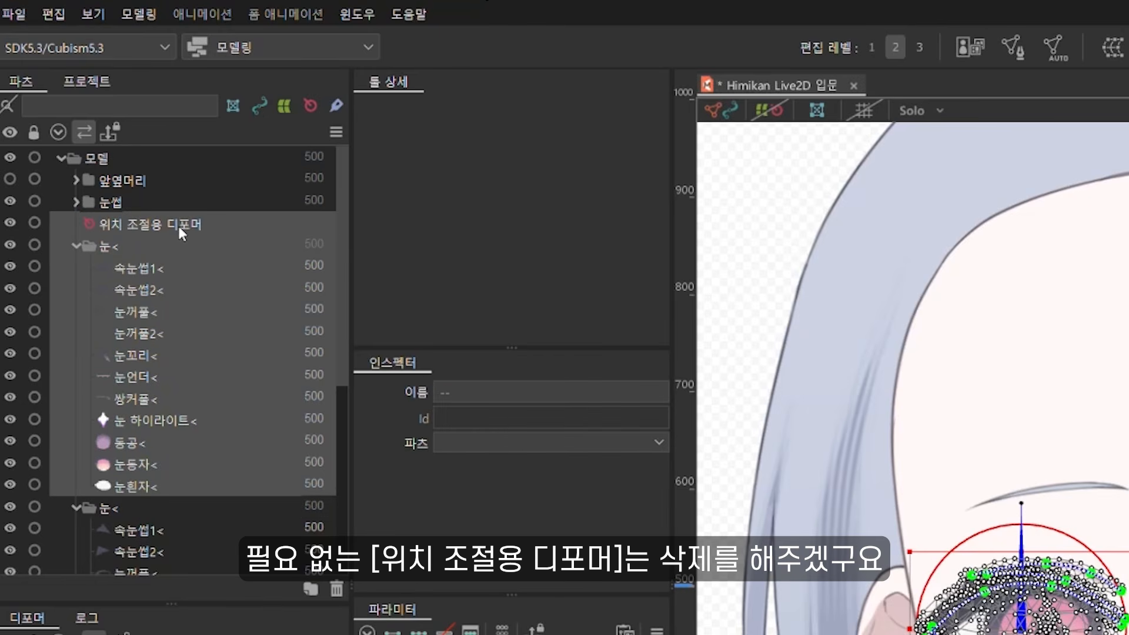
{"action": "left_click", "coordinate": [179, 226]}
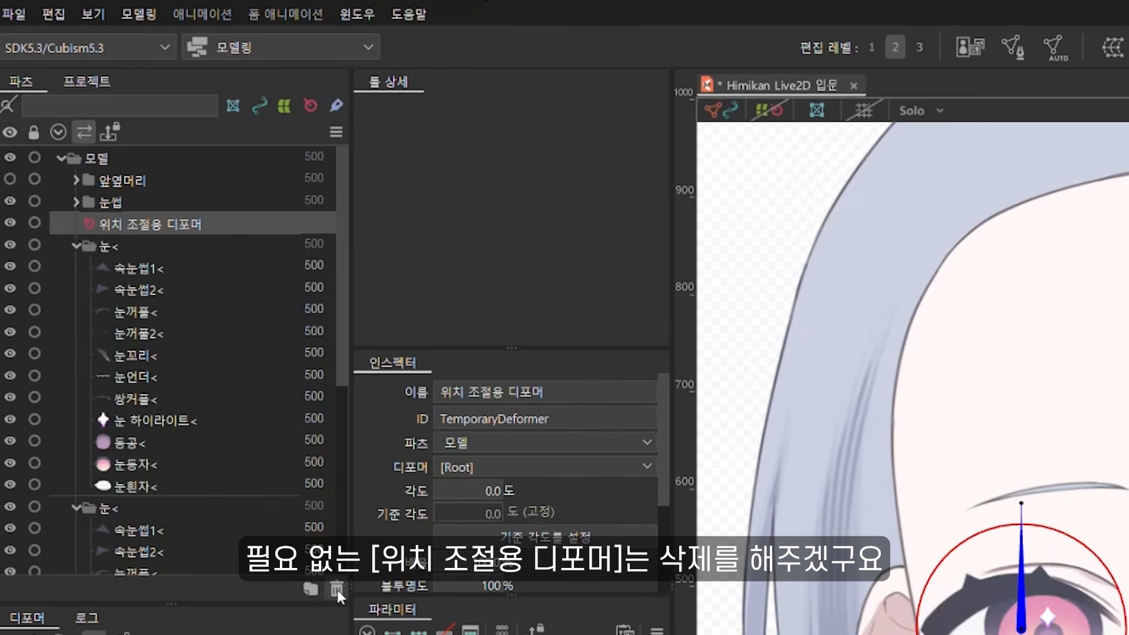
{"action": "left_click", "coordinate": [336, 589]}
Flip the whole pasted 눈< folder horizontally to the other side of the face, including 눈 X as a parameter to invert
{"action": "left_click", "coordinate": [124, 228]}
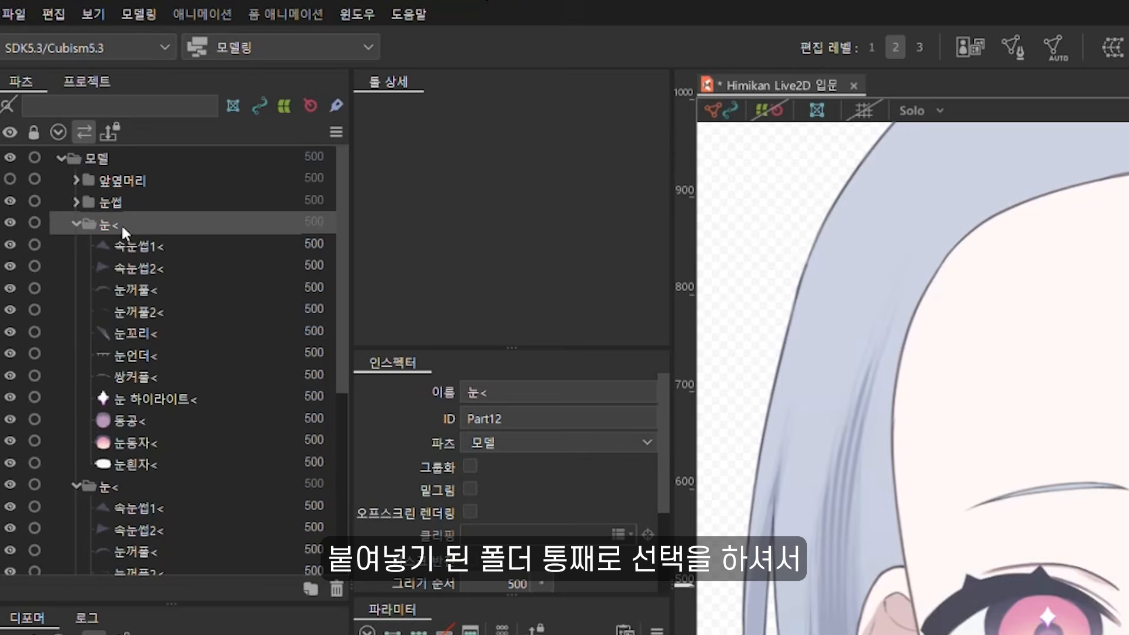
{"action": "left_click", "coordinate": [144, 464], "text": "shift"}
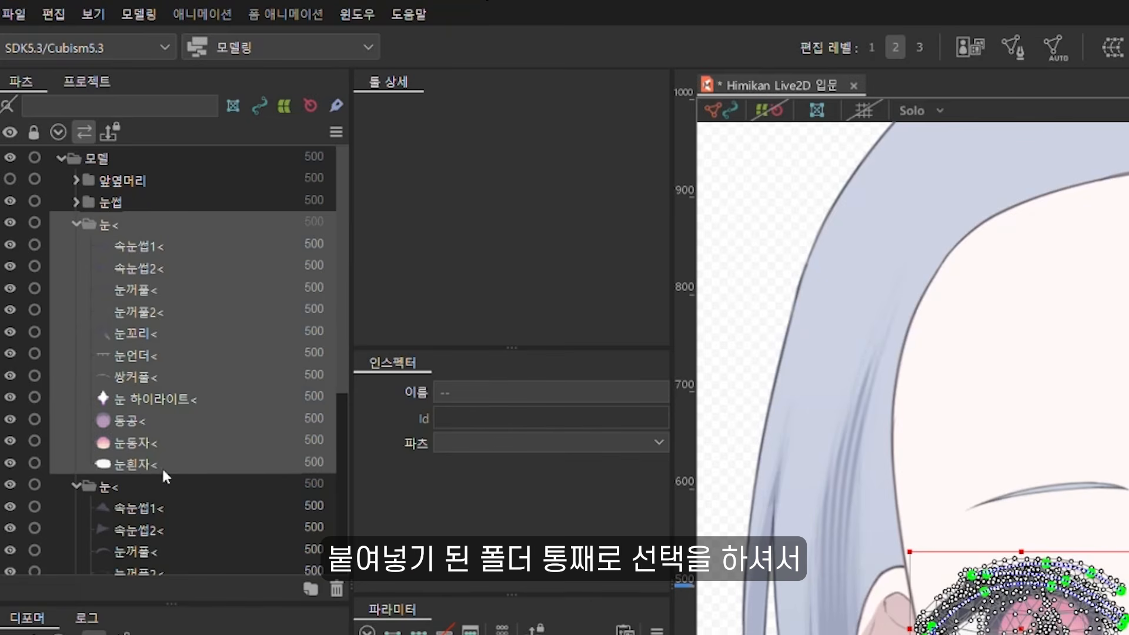
{"action": "left_click", "coordinate": [140, 14]}
{"action": "mouse_move", "coordinate": [221, 196]}
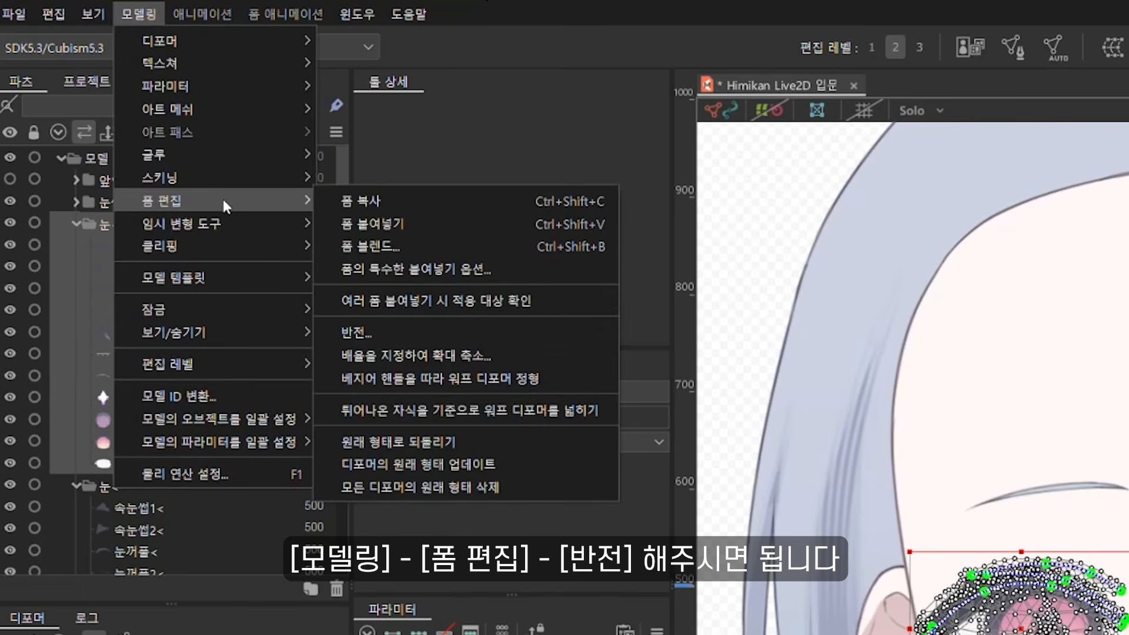
{"action": "left_click", "coordinate": [419, 334]}
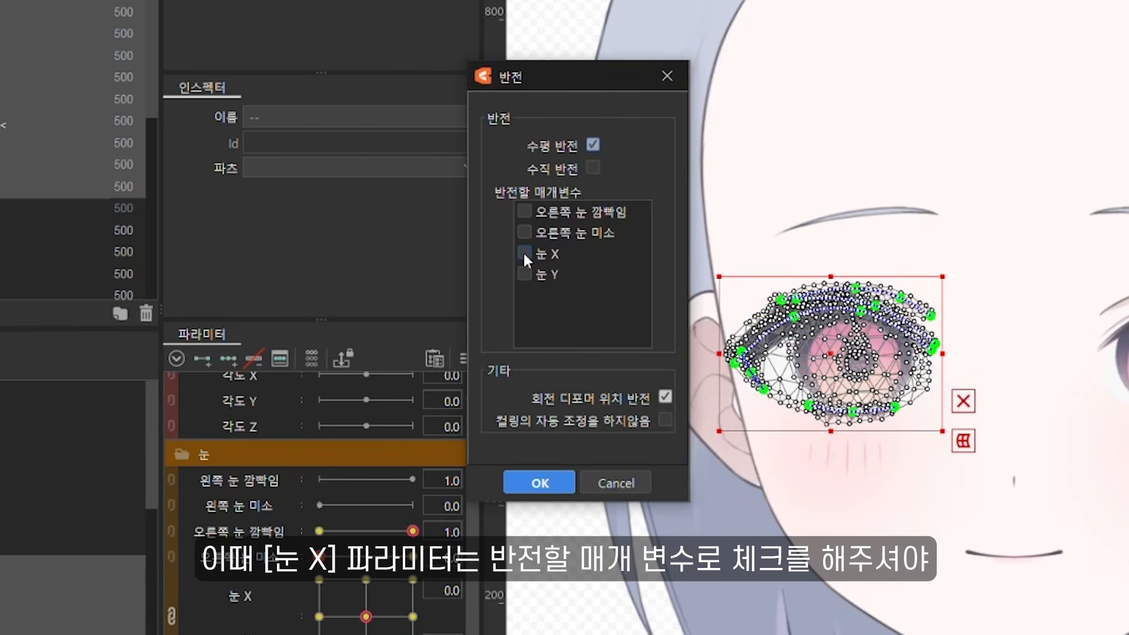
{"action": "left_click", "coordinate": [524, 252]}
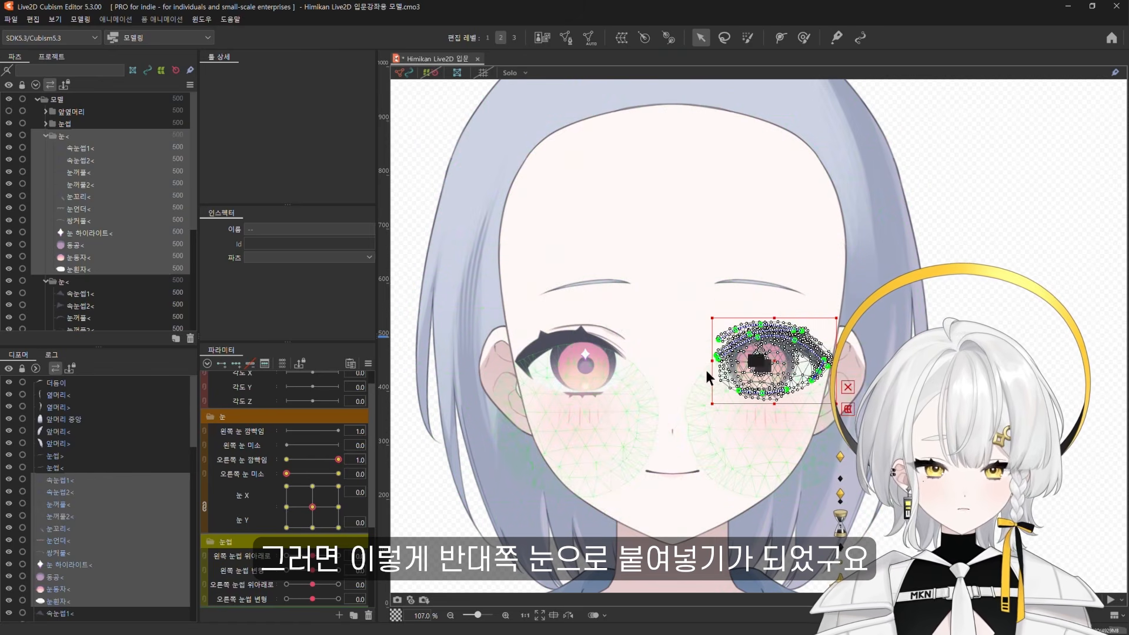
Delete the original 눈> folder from the model
{"action": "left_click", "coordinate": [70, 160]}
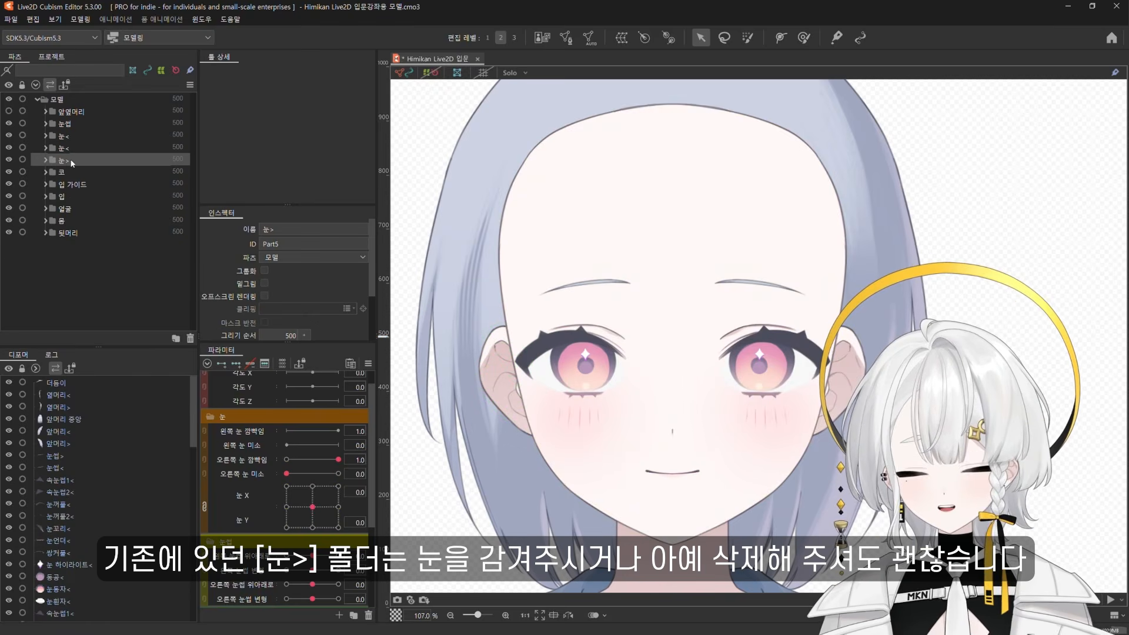
{"action": "left_click", "coordinate": [9, 160]}
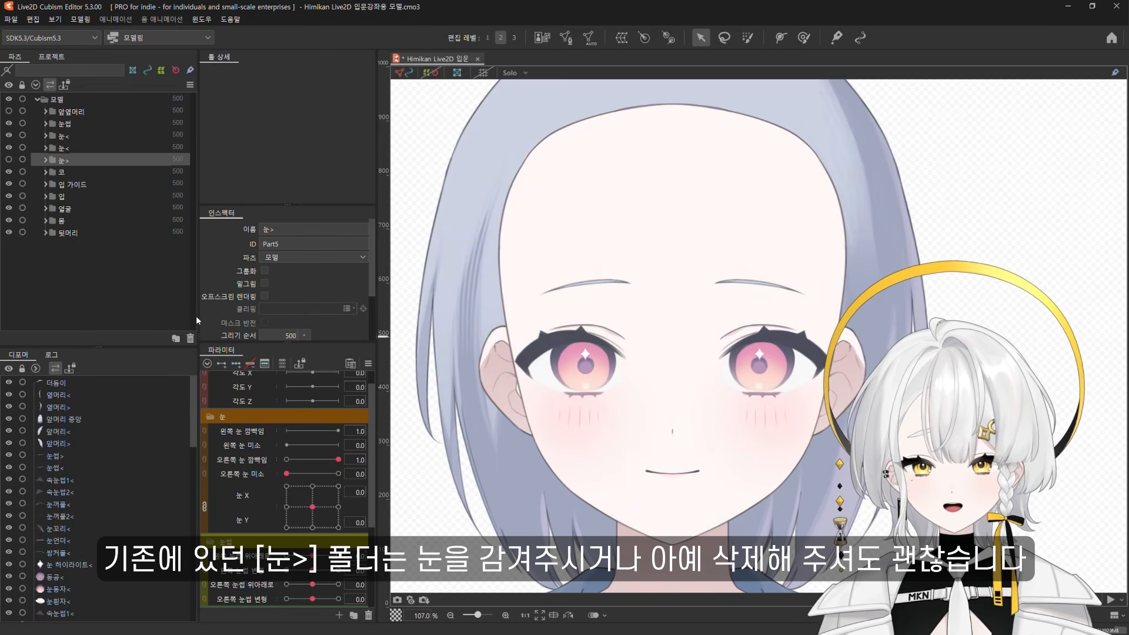
{"action": "left_click", "coordinate": [190, 339]}
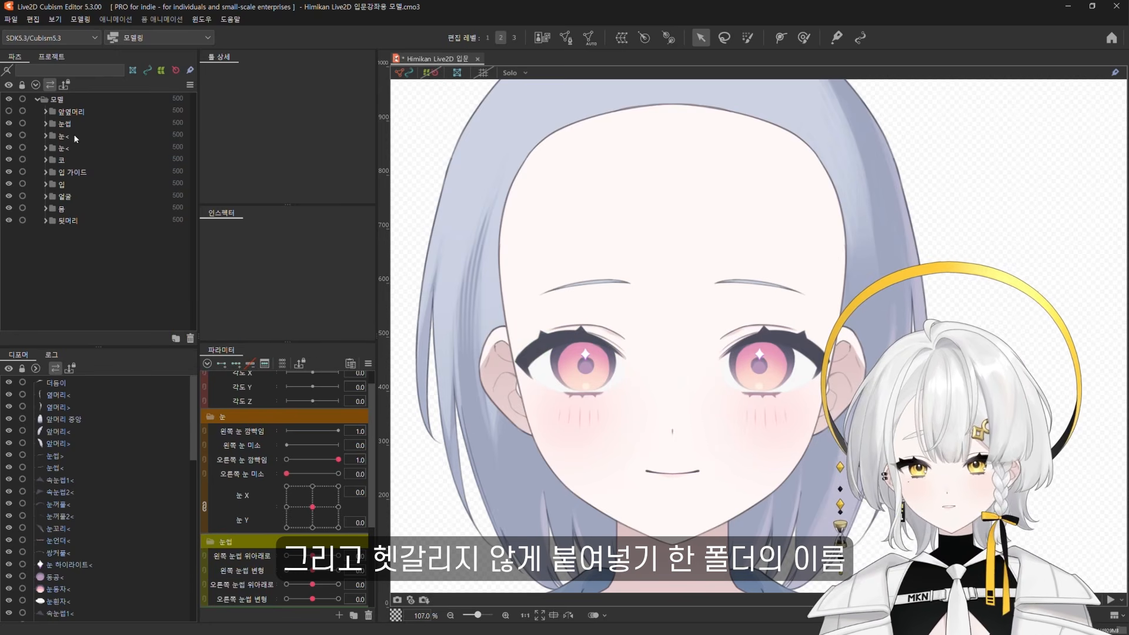
Rename the pasted folder to 눈>, expand it, and select its parts from 속눈썹1< through 눈흰자<
{"action": "left_click", "coordinate": [73, 141]}
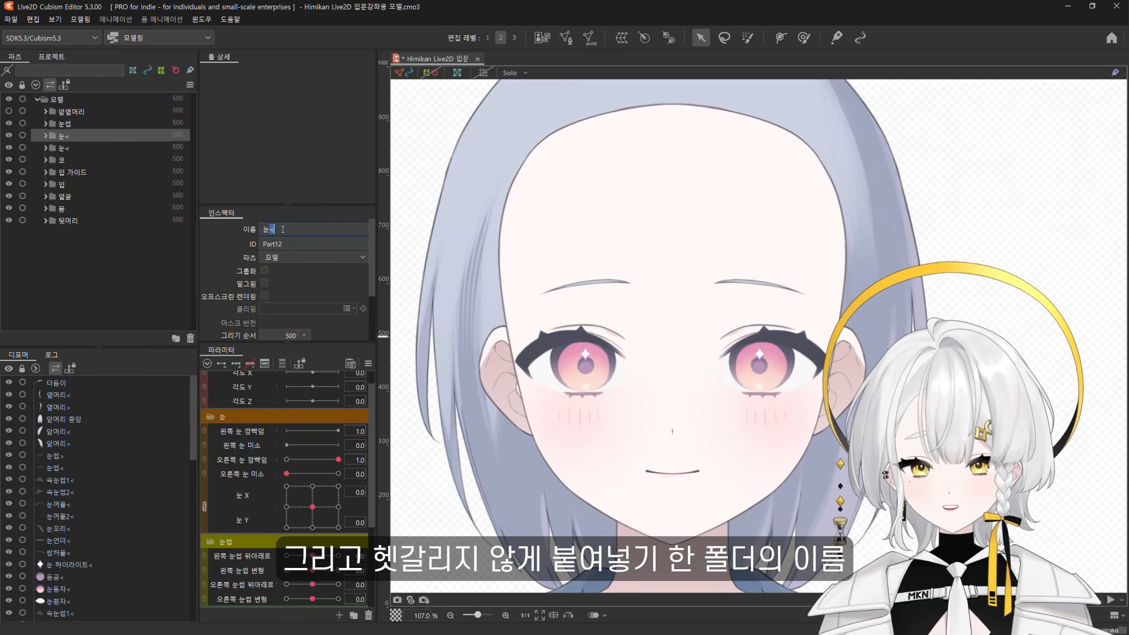
{"action": "left_click_drag", "start_coordinate": [268, 229], "coordinate": [276, 230]}
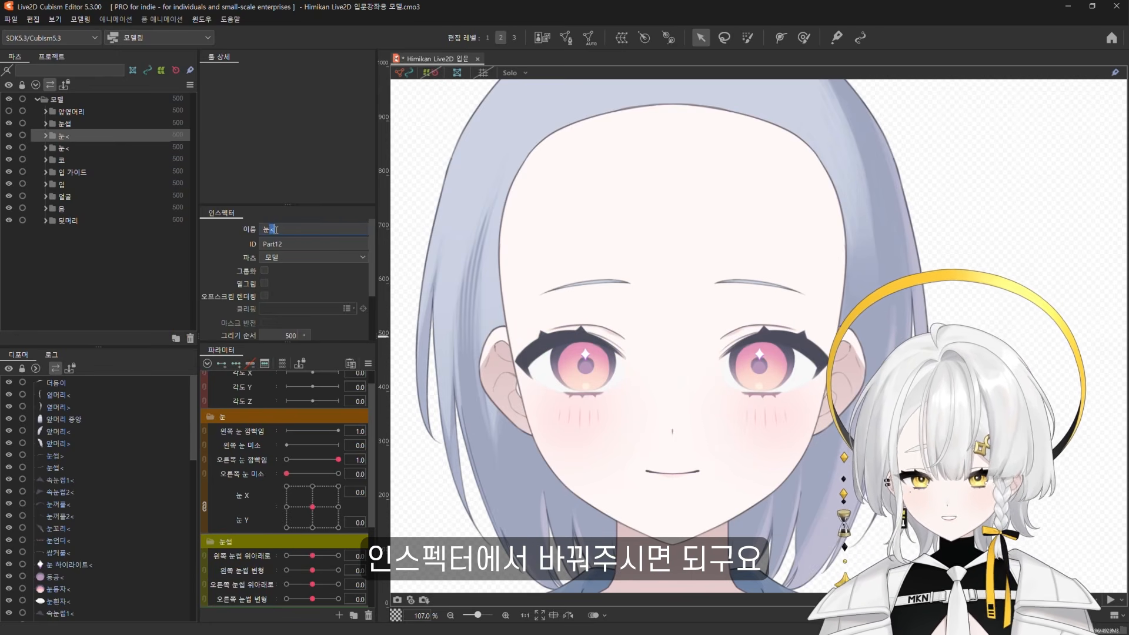
{"action": "left_click", "coordinate": [45, 136]}
{"action": "left_click", "coordinate": [80, 149]}
{"action": "left_click", "coordinate": [89, 271], "text": "shift"}
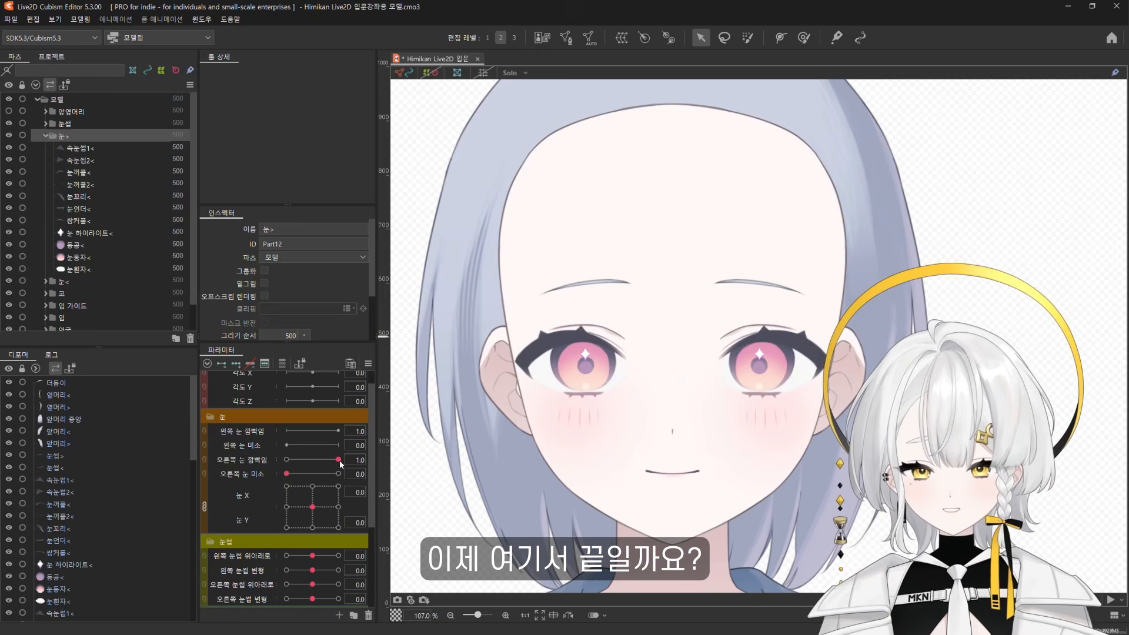
Set 오른쪽 눈 미소 to 1.0 to check the motion of both eyes
{"action": "left_click", "coordinate": [338, 474]}
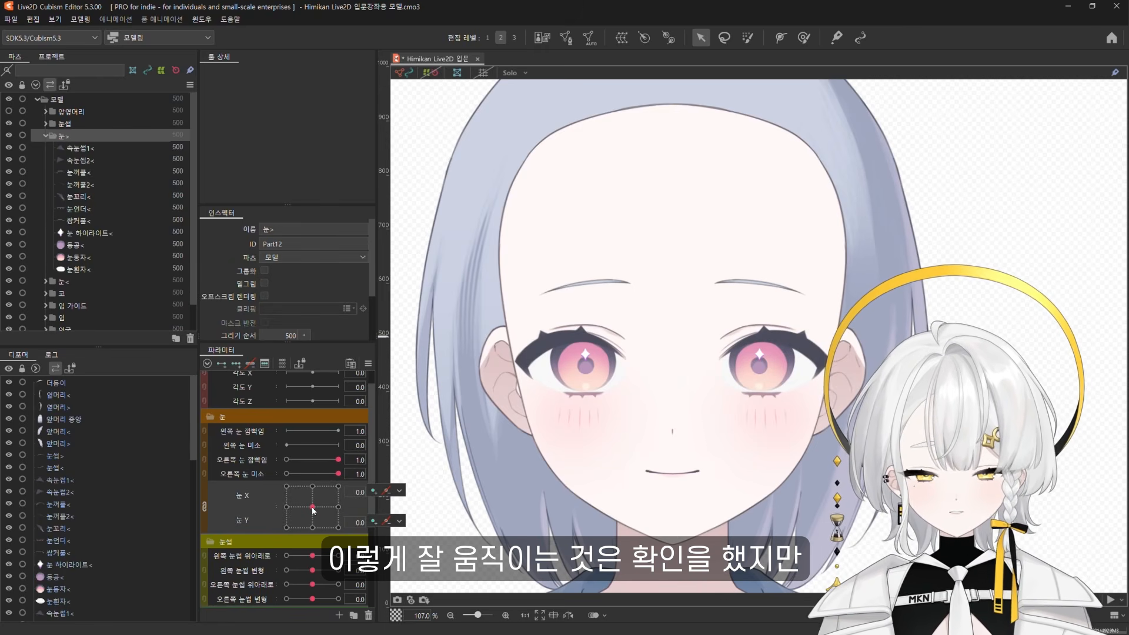
Test 오른쪽 눈 깜빡임 at 0.0 and 1.0, and reassign the blink keys of all 눈> parts from it to 왼쪽 눈 깜빡임
{"action": "left_click_drag", "start_coordinate": [336, 460], "coordinate": [302, 462]}
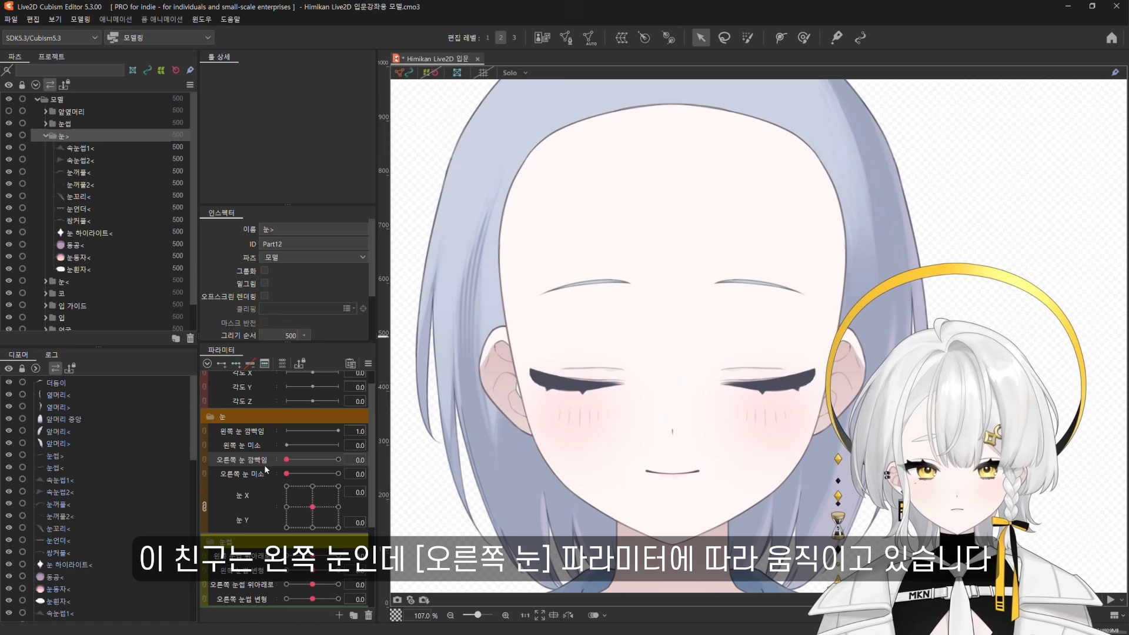
{"action": "left_click_drag", "start_coordinate": [266, 468], "coordinate": [345, 464]}
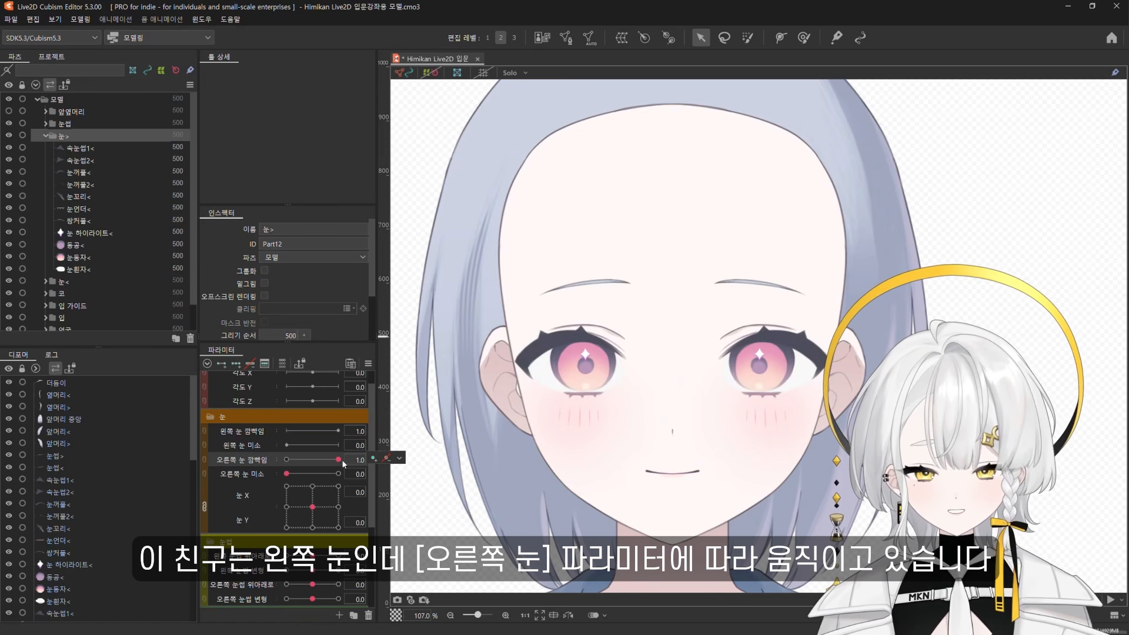
{"action": "double_click", "coordinate": [70, 136]}
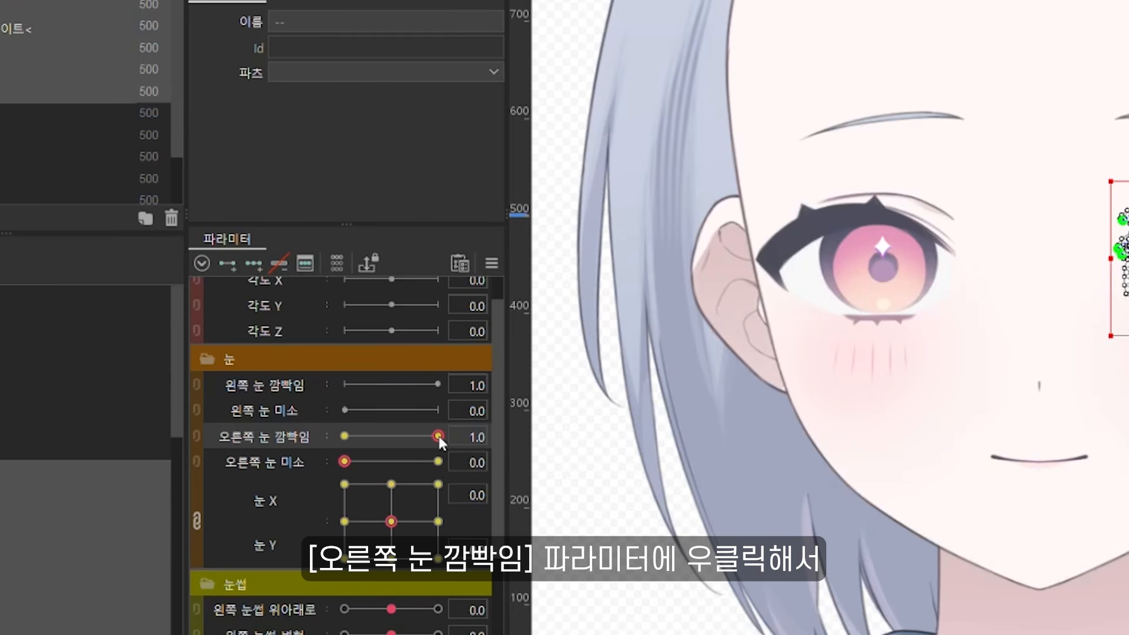
{"action": "right_click", "coordinate": [439, 437]}
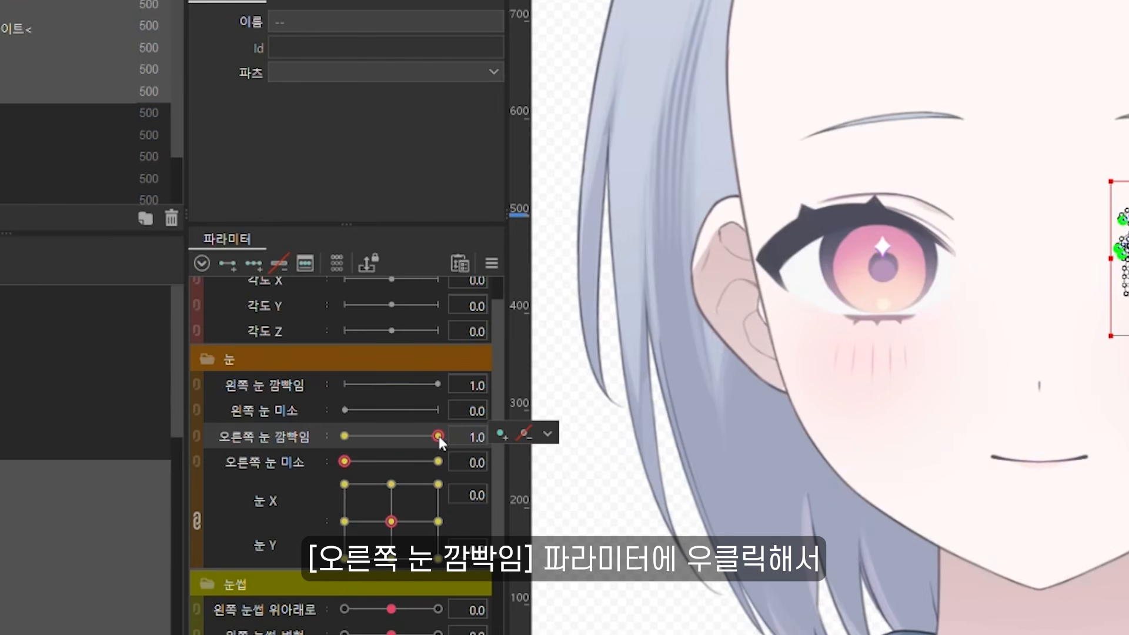
{"action": "left_click", "coordinate": [546, 434]}
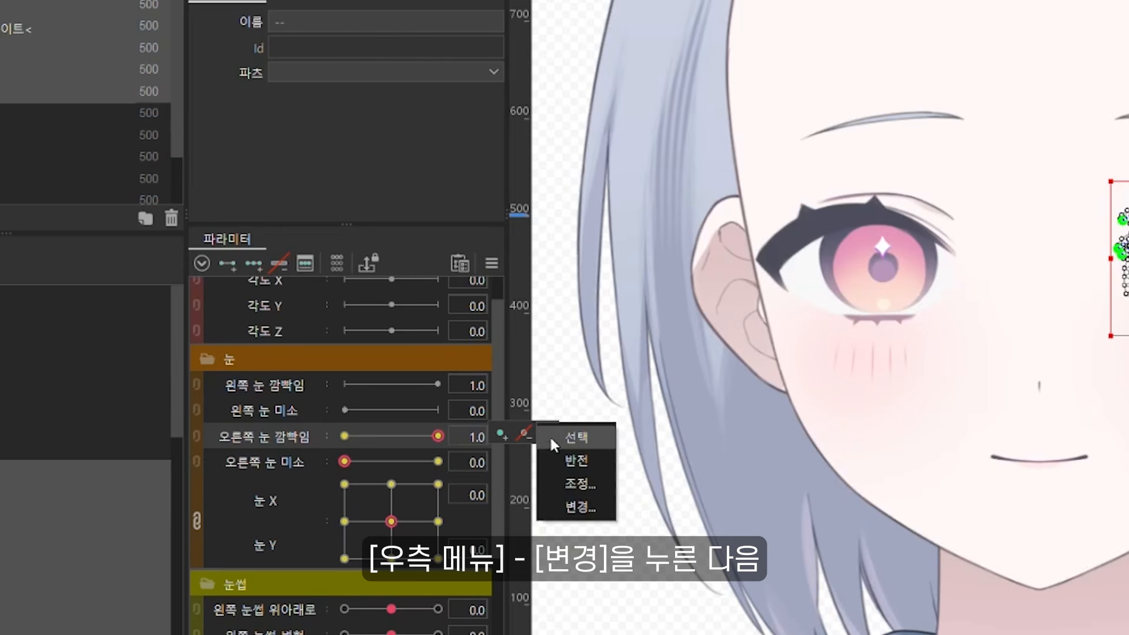
{"action": "left_click", "coordinate": [571, 507]}
{"action": "left_click", "coordinate": [710, 183]}
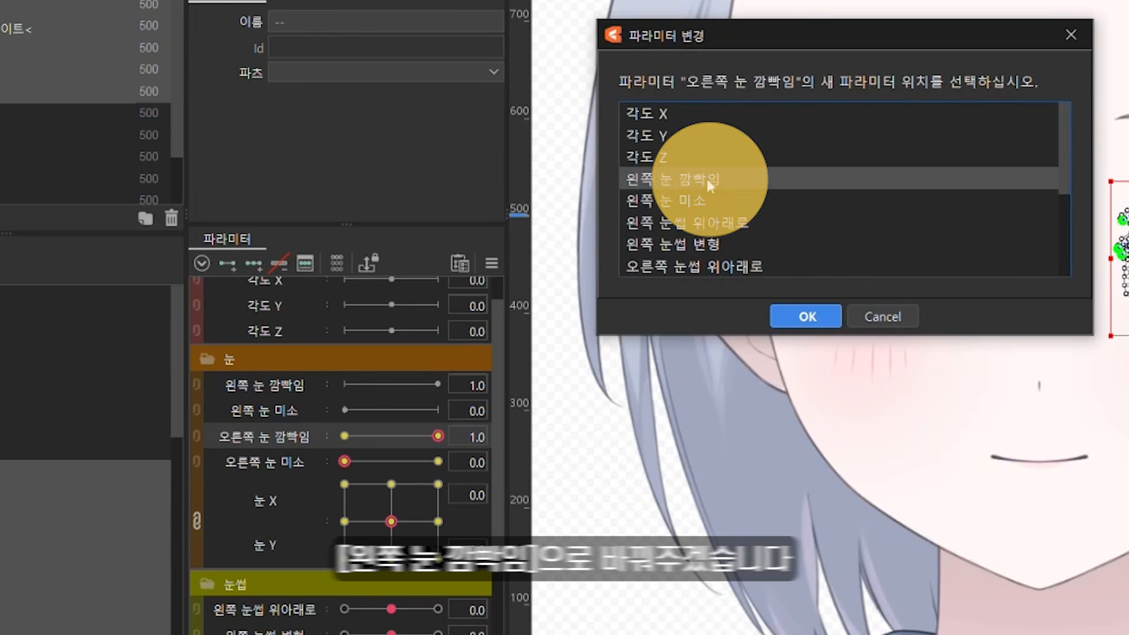
{"action": "left_click", "coordinate": [807, 317]}
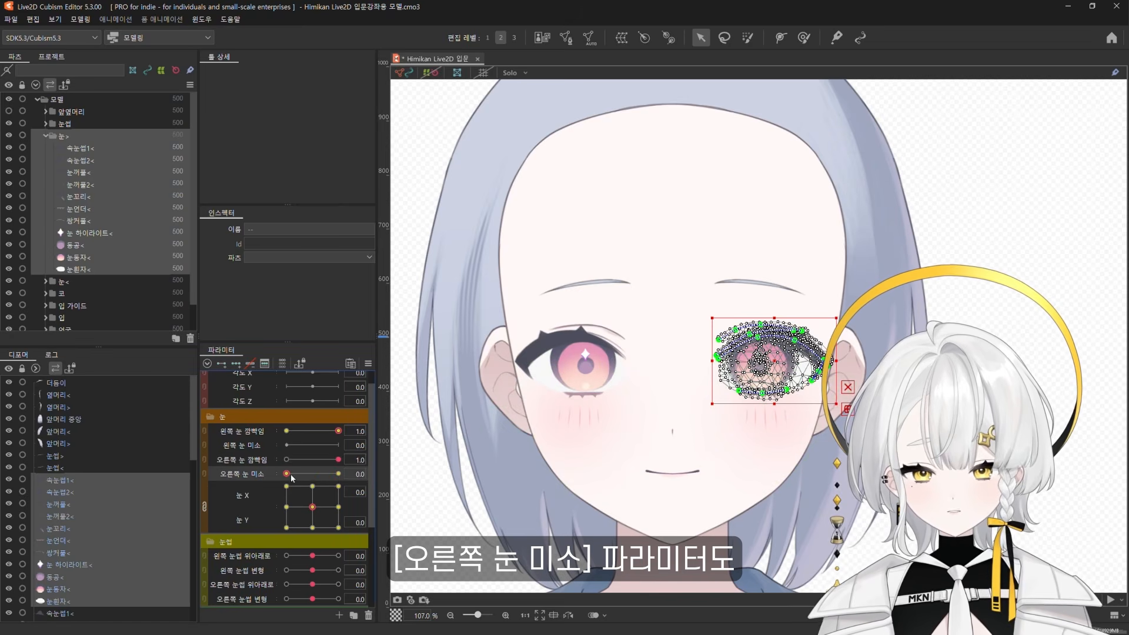
Reassign the smile keys of the selected 눈> parts from 오른쪽 눈 미소 to 왼쪽 눈 미소
{"action": "left_click", "coordinate": [338, 474]}
{"action": "right_click", "coordinate": [338, 474]}
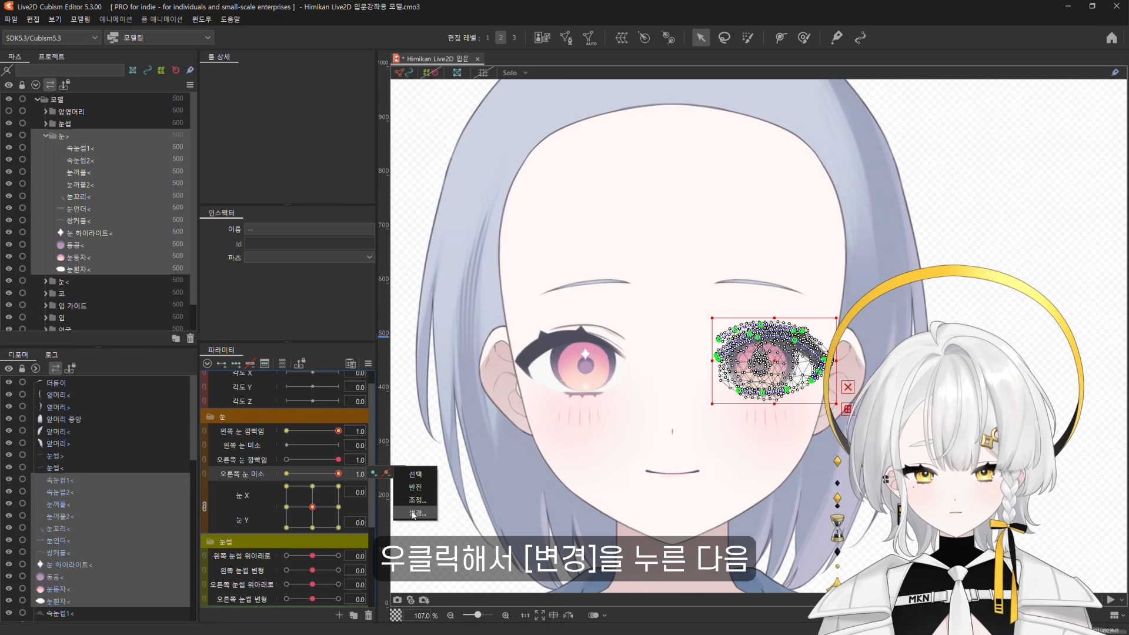
{"action": "left_click", "coordinate": [414, 513]}
{"action": "left_click", "coordinate": [508, 318]}
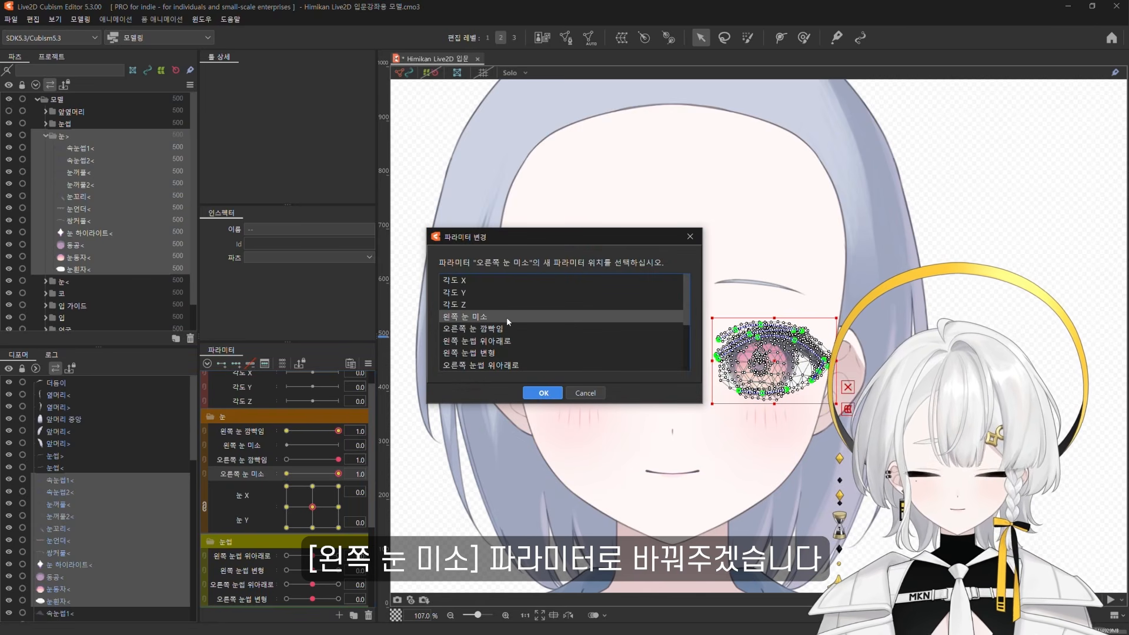
{"action": "left_click", "coordinate": [542, 393]}
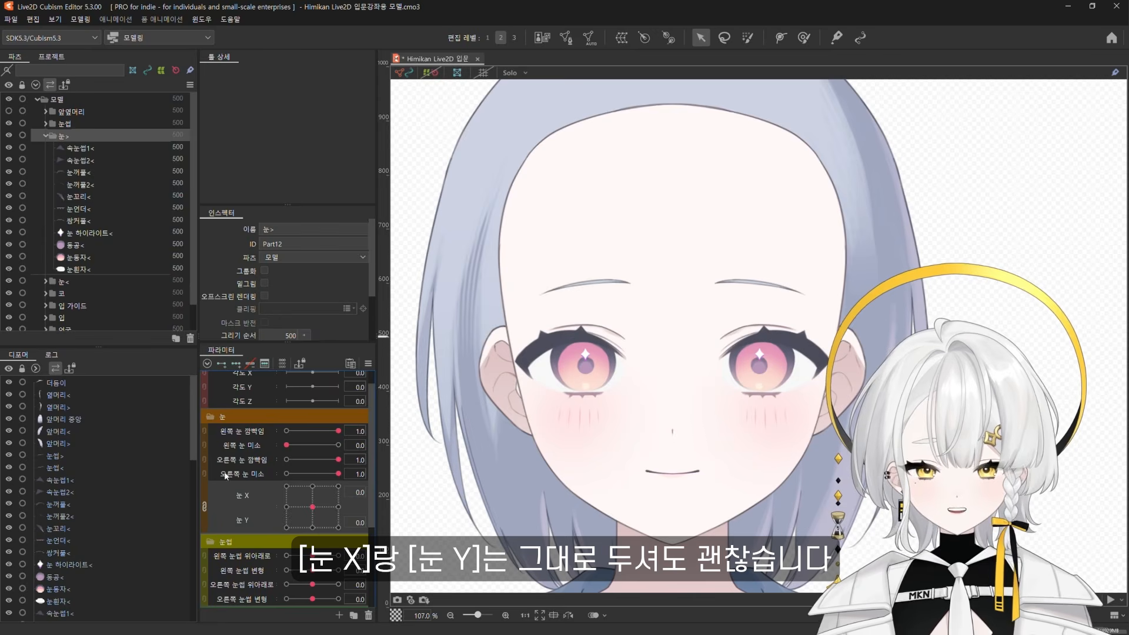
Check each eye's blink separately by moving 왼쪽 눈 깜빡임 and 오른쪽 눈 깜빡임 between 0.0 and 1.0
{"action": "mouse_move", "coordinate": [338, 431]}
{"action": "left_mouse_down"}
{"action": "mouse_move", "coordinate": [282, 432]}
{"action": "mouse_move", "coordinate": [348, 431]}
{"action": "left_mouse_up"}
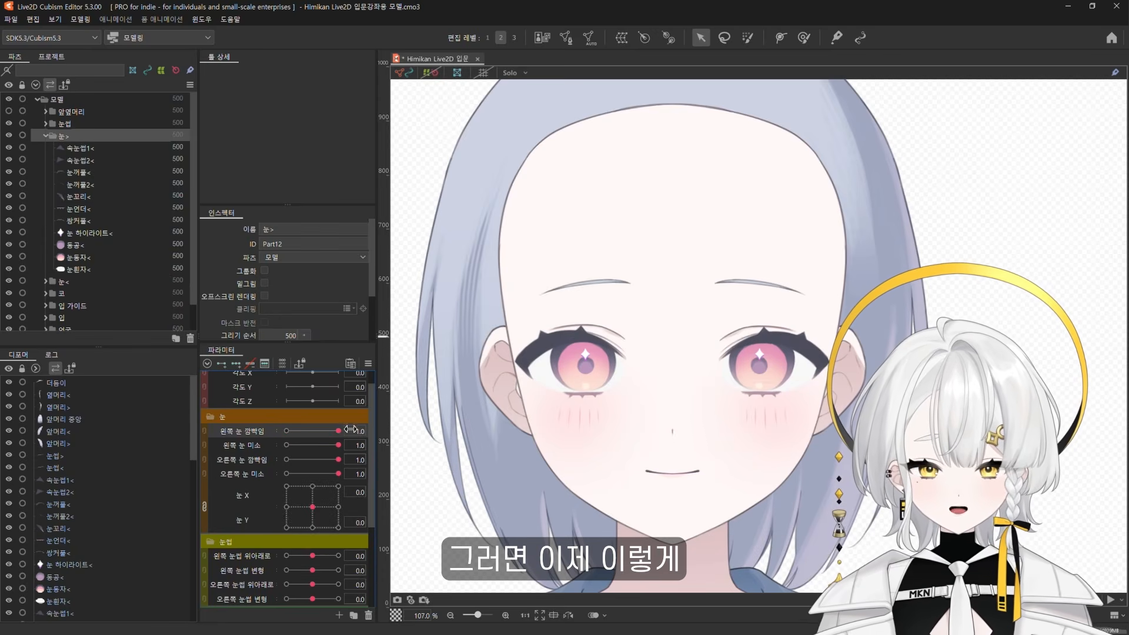
{"action": "left_click", "coordinate": [288, 433]}
{"action": "left_click", "coordinate": [288, 458]}
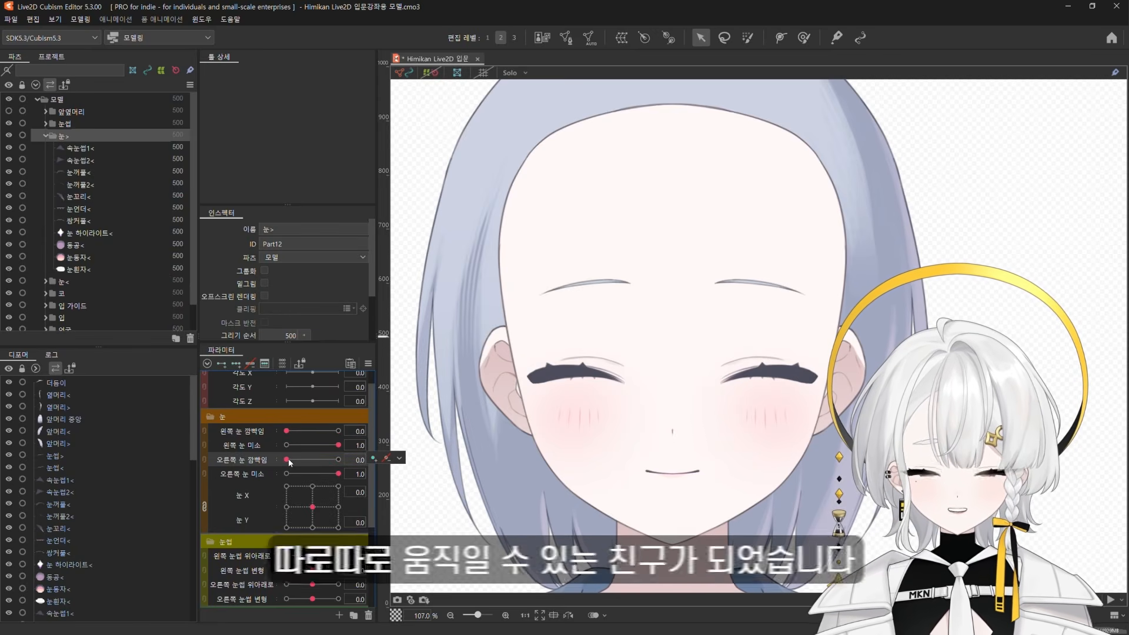
{"action": "left_click_drag", "start_coordinate": [288, 457], "coordinate": [340, 459]}
{"action": "left_click_drag", "start_coordinate": [284, 430], "coordinate": [344, 434]}
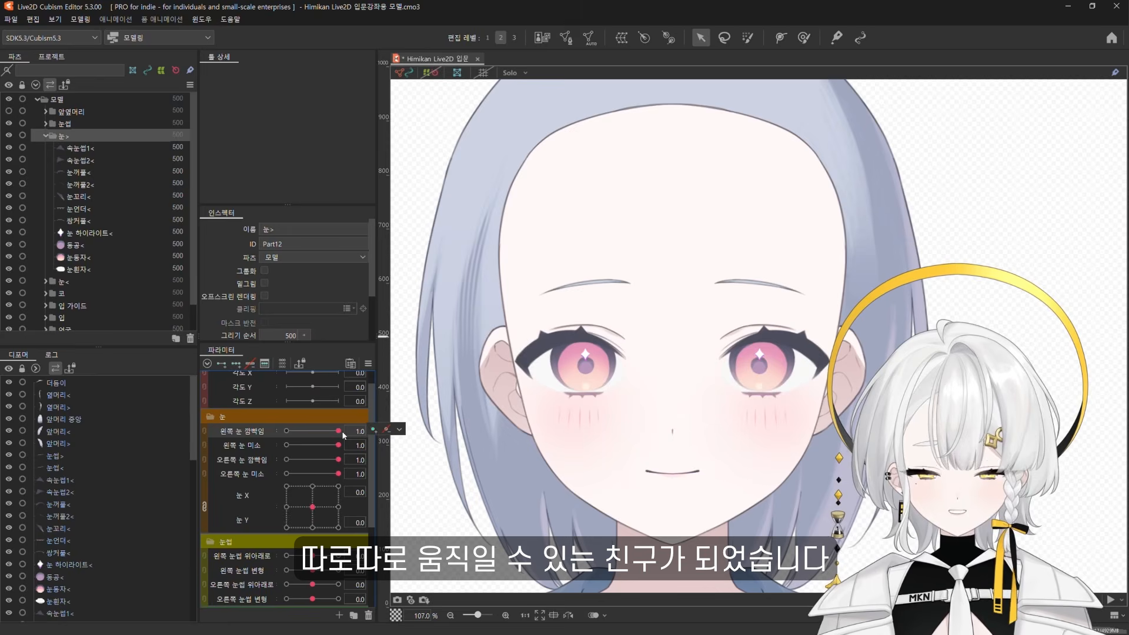
{"action": "left_click_drag", "start_coordinate": [287, 459], "coordinate": [339, 459]}
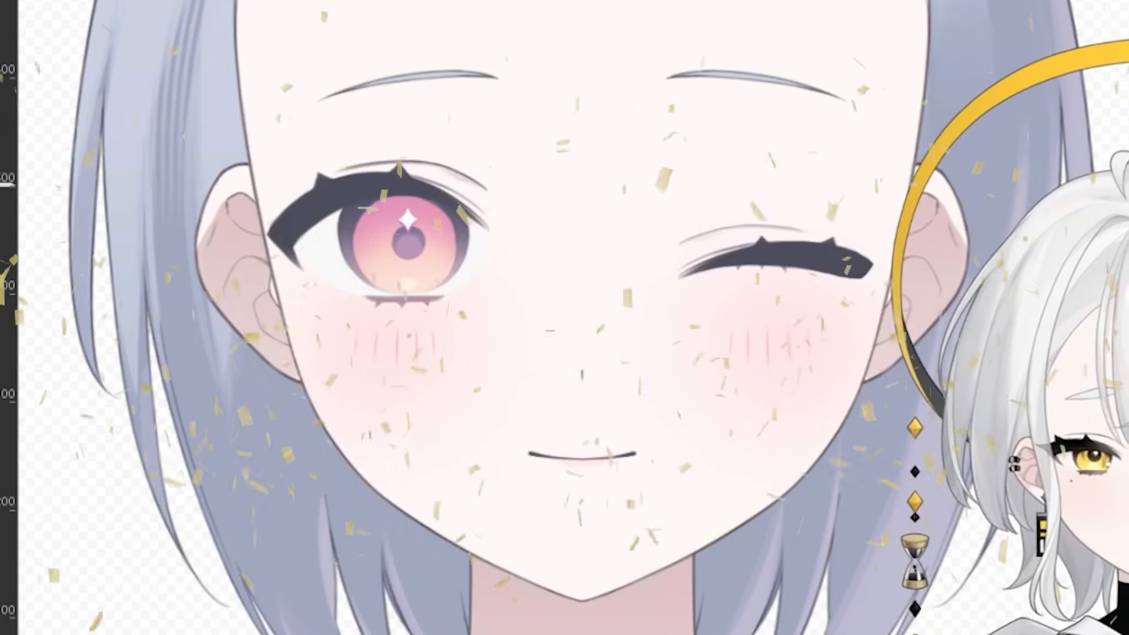
{"action": "left_click_drag", "start_coordinate": [286, 431], "coordinate": [339, 431]}
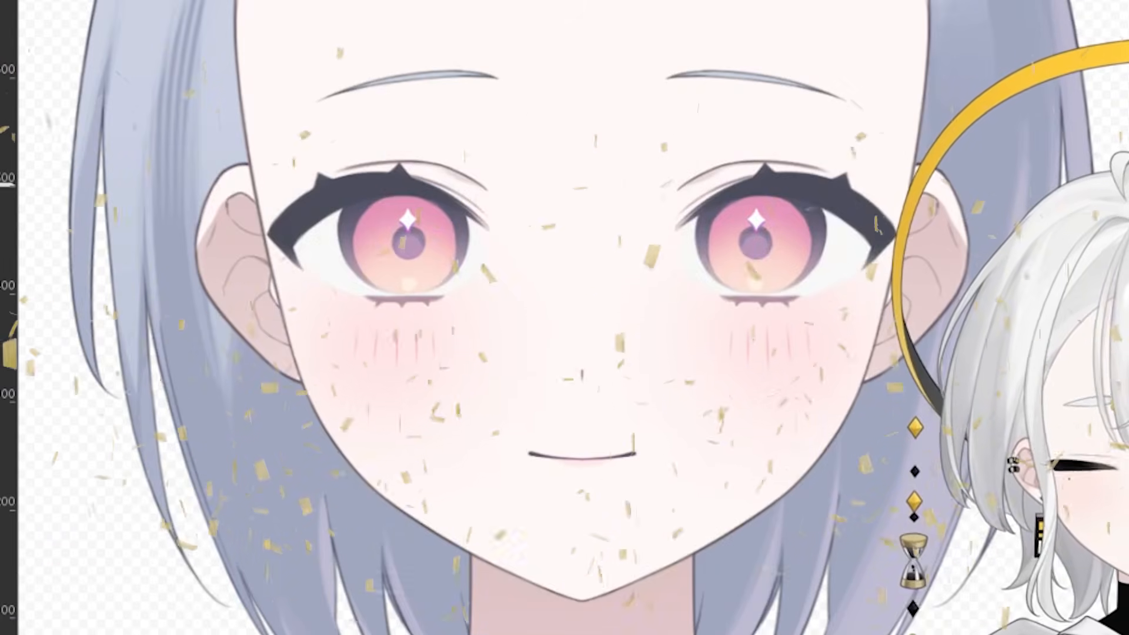
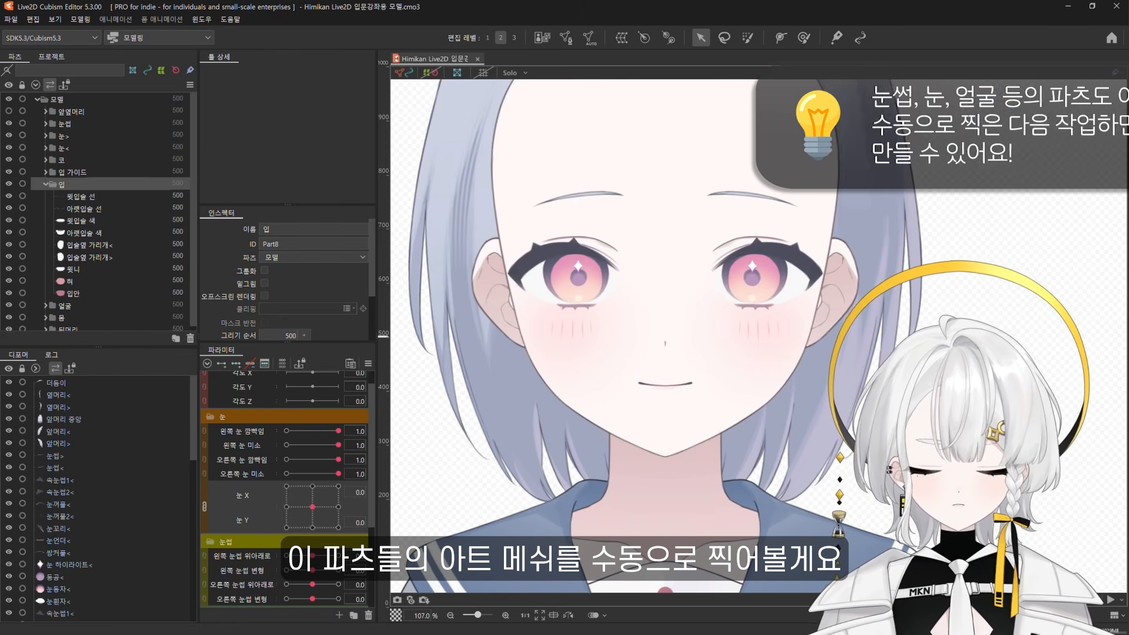
Open the 윗입술 선 part from the 입 folder for manual mesh editing
{"action": "left_click", "coordinate": [104, 199]}
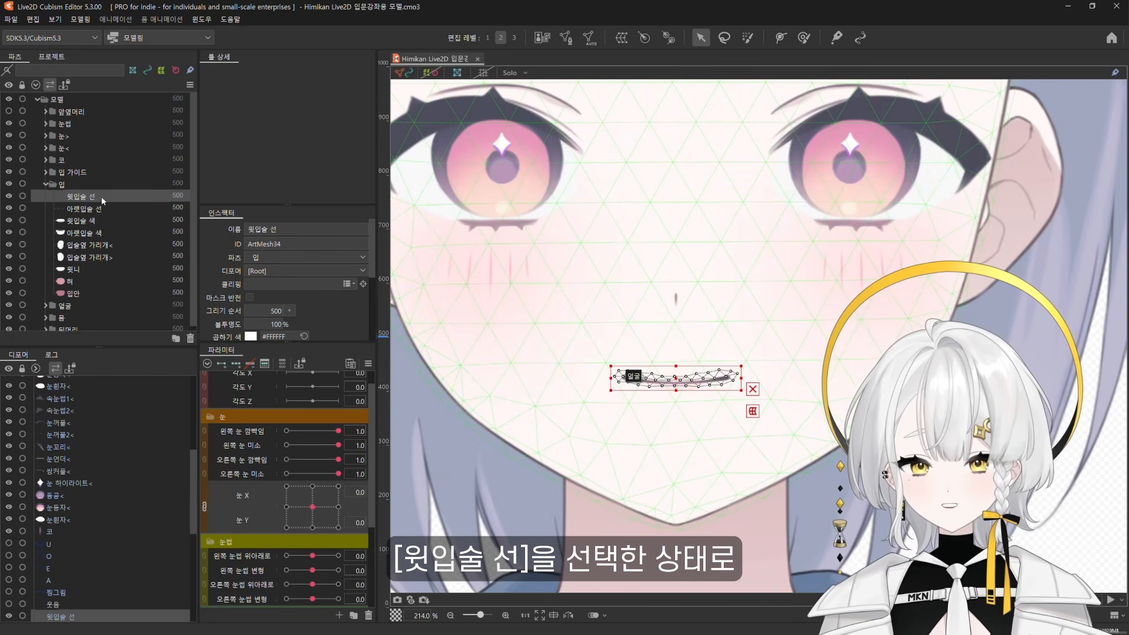
{"action": "left_click", "coordinate": [568, 45]}
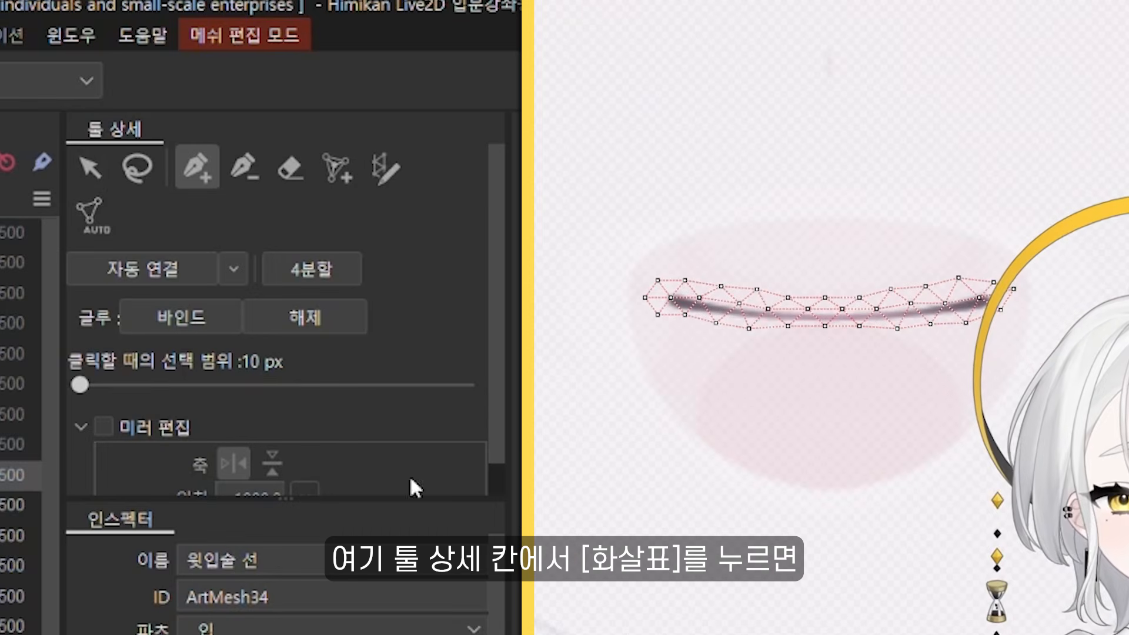
Try selecting the upper lip line's mesh points by box and lasso, and moving the points at its left end
{"action": "left_click", "coordinate": [90, 169]}
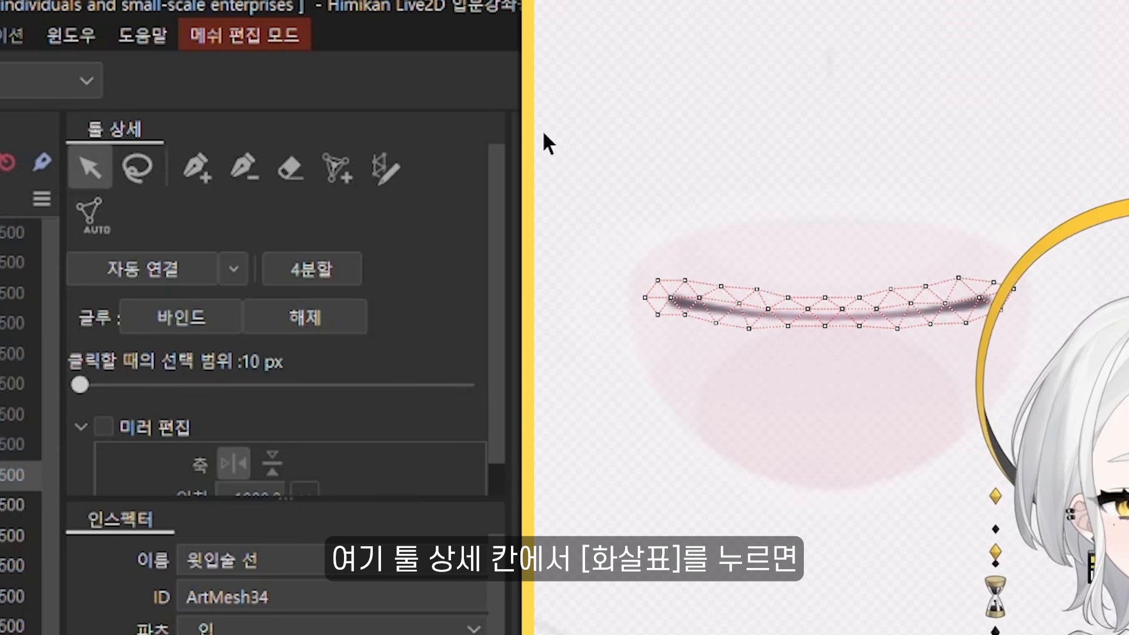
{"action": "left_click_drag", "start_coordinate": [542, 129], "coordinate": [1047, 365]}
{"action": "left_click", "coordinate": [580, 214]}
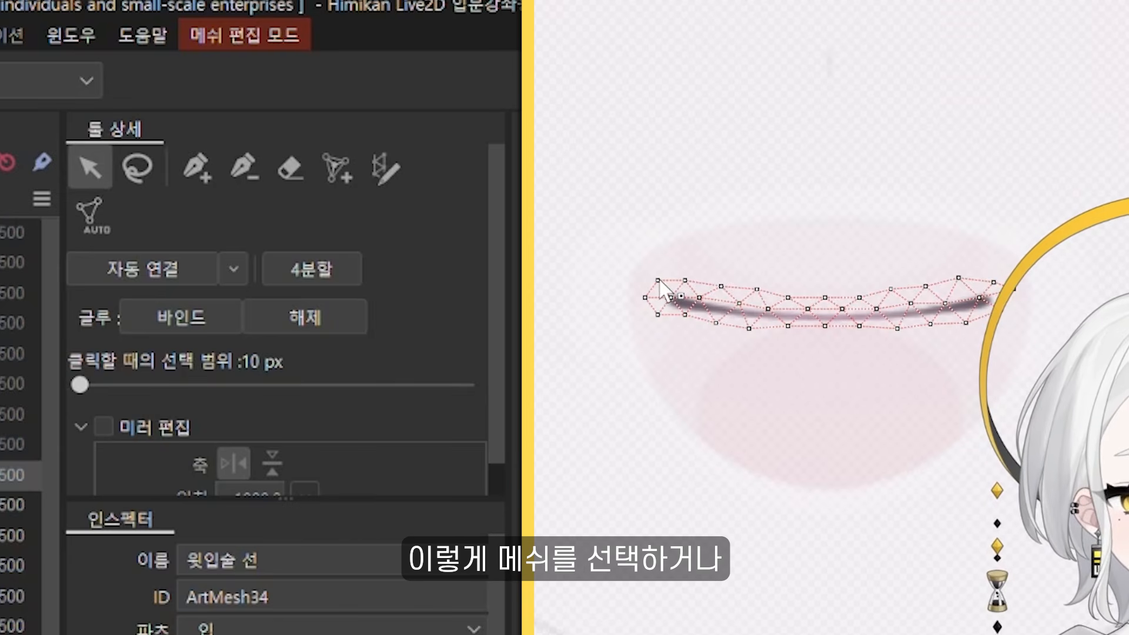
{"action": "left_click_drag", "start_coordinate": [659, 281], "coordinate": [683, 264]}
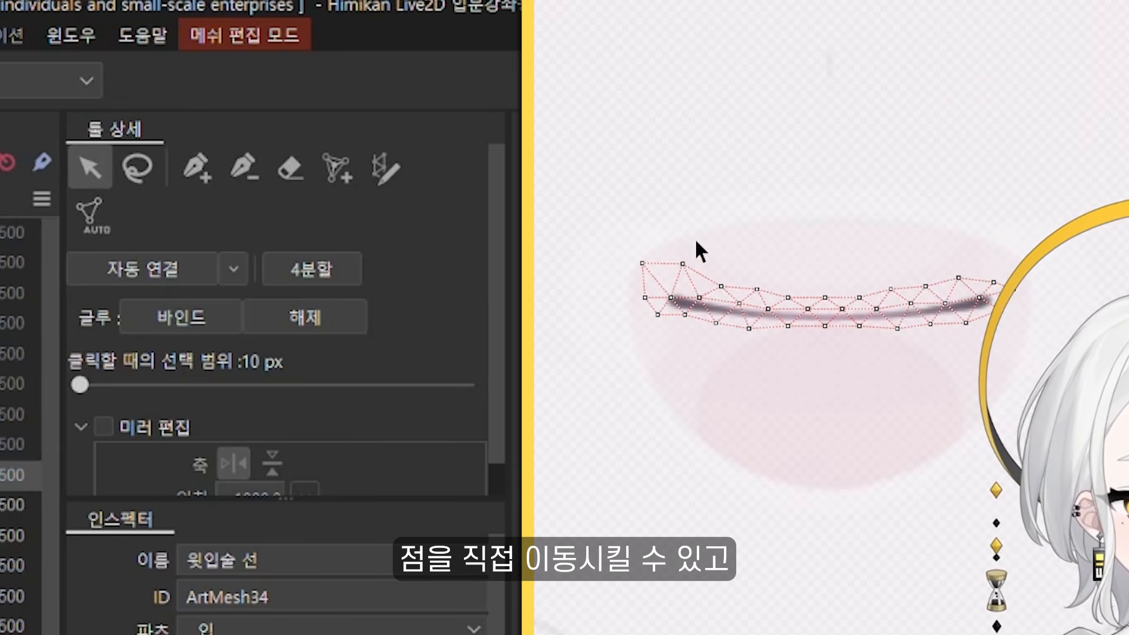
{"action": "left_click", "coordinate": [140, 177]}
{"action": "mouse_move", "coordinate": [610, 208]}
{"action": "left_mouse_down"}
{"action": "mouse_move", "coordinate": [708, 396]}
{"action": "mouse_move", "coordinate": [744, 217]}
{"action": "mouse_move", "coordinate": [556, 343]}
{"action": "mouse_move", "coordinate": [761, 232]}
{"action": "left_mouse_up"}
{"action": "key", "text": "ctrl+z"}
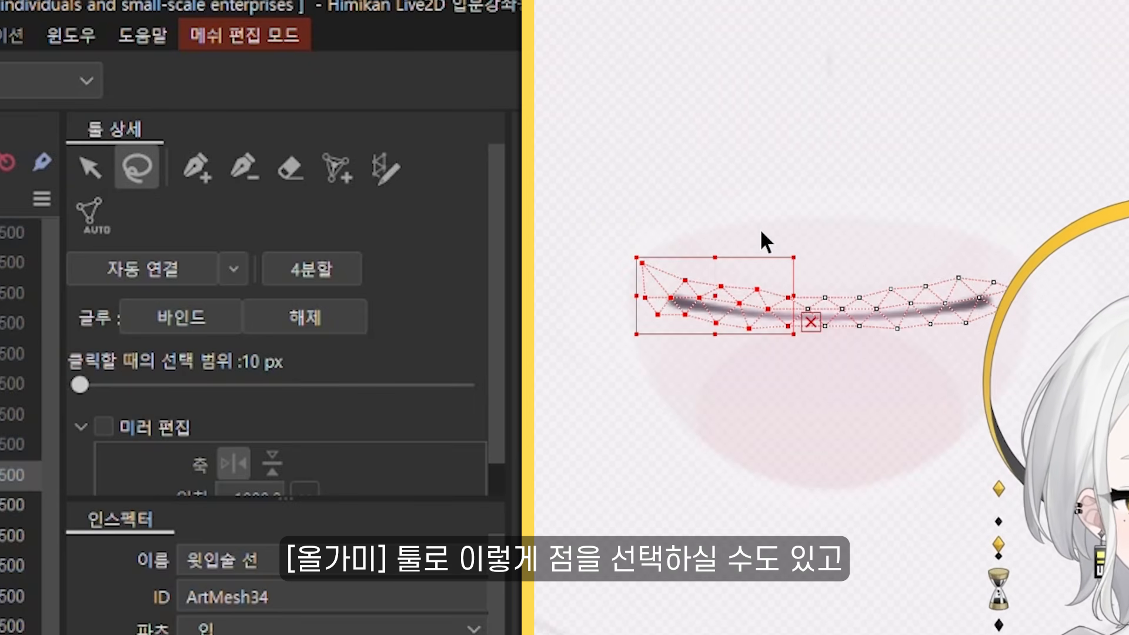
Try adding a short row of mesh points above the lip line and deleting them one by one
{"action": "left_click", "coordinate": [199, 167]}
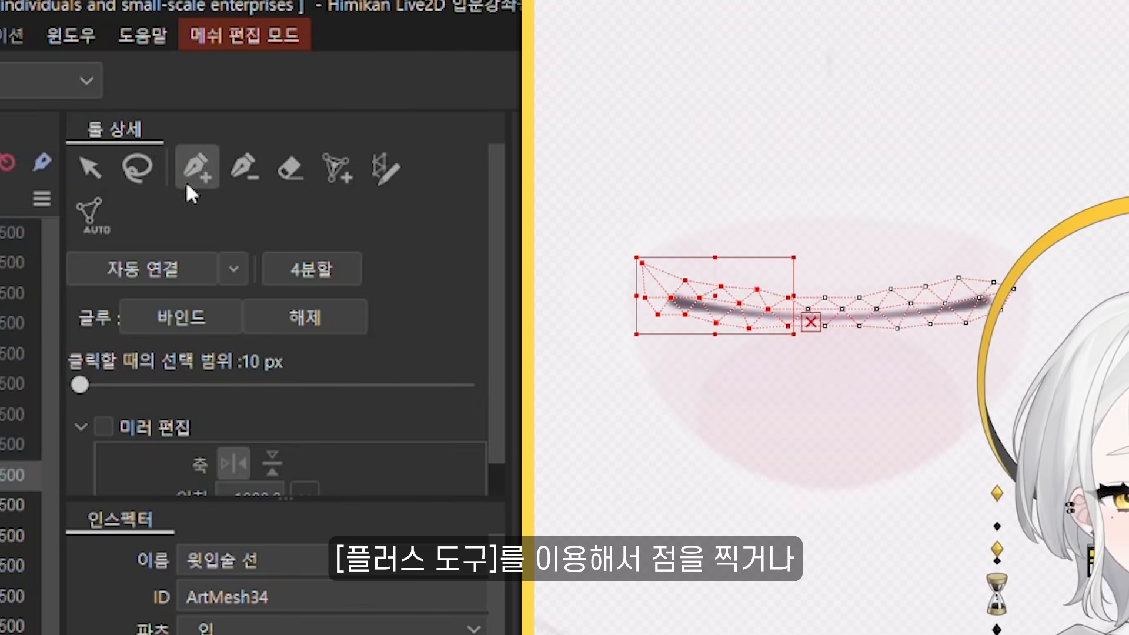
{"action": "left_click", "coordinate": [681, 222]}
{"action": "left_click", "coordinate": [710, 222]}
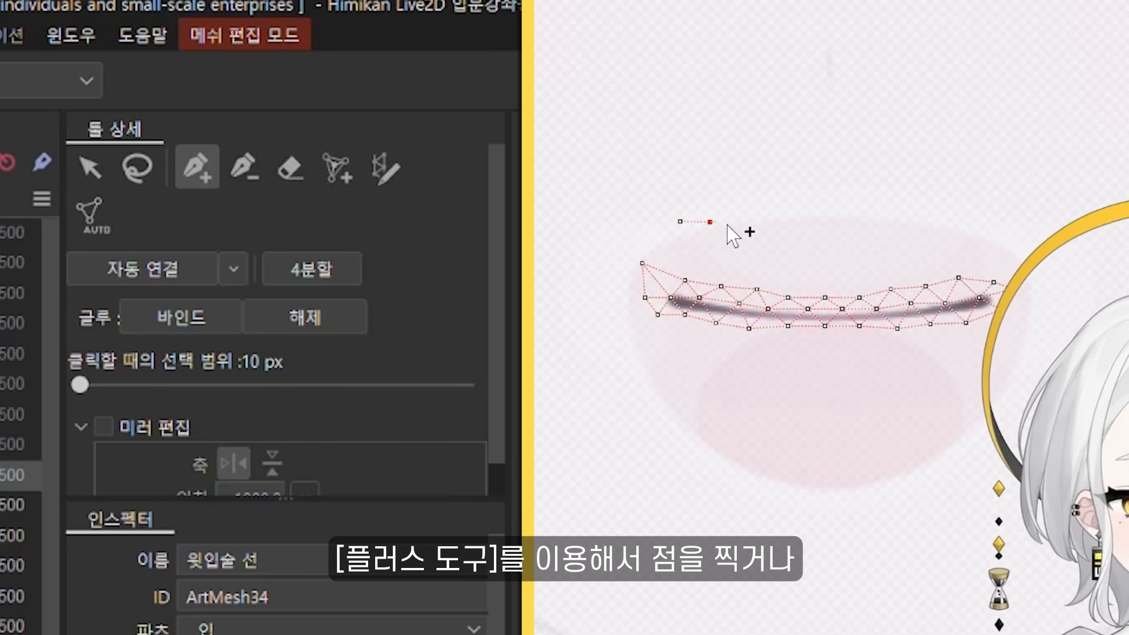
{"action": "left_click", "coordinate": [745, 224]}
{"action": "left_click", "coordinate": [769, 227]}
{"action": "left_click", "coordinate": [244, 168]}
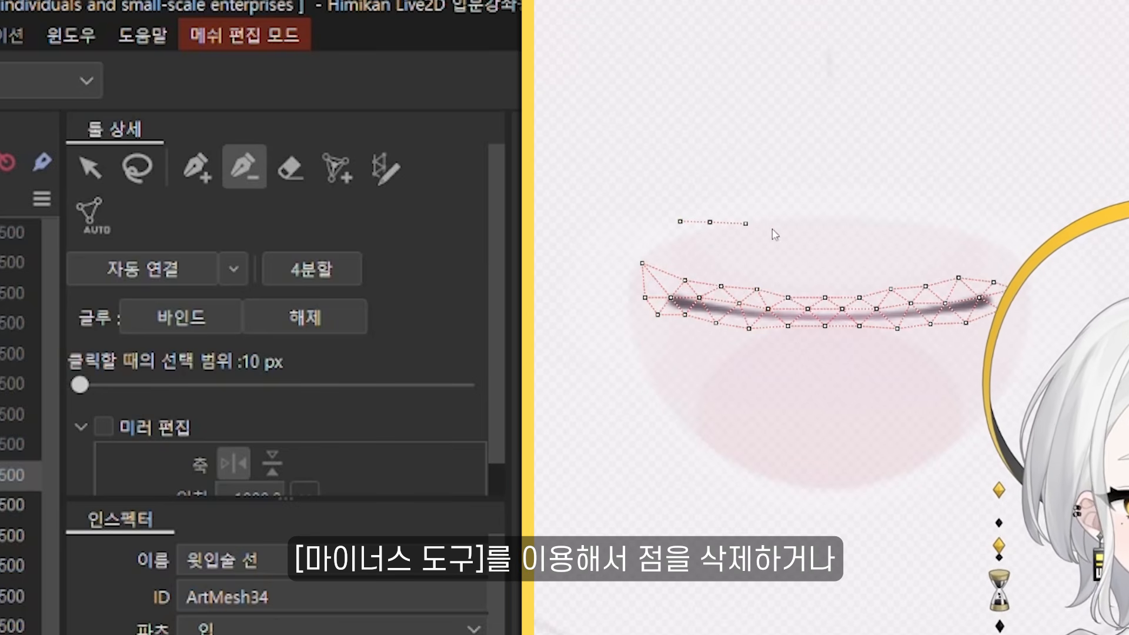
{"action": "left_click", "coordinate": [710, 222]}
{"action": "left_click", "coordinate": [680, 221]}
Erase the entire existing mesh of 윗입술 선 and enable 미러 편집 for adding new points
{"action": "left_click", "coordinate": [291, 168]}
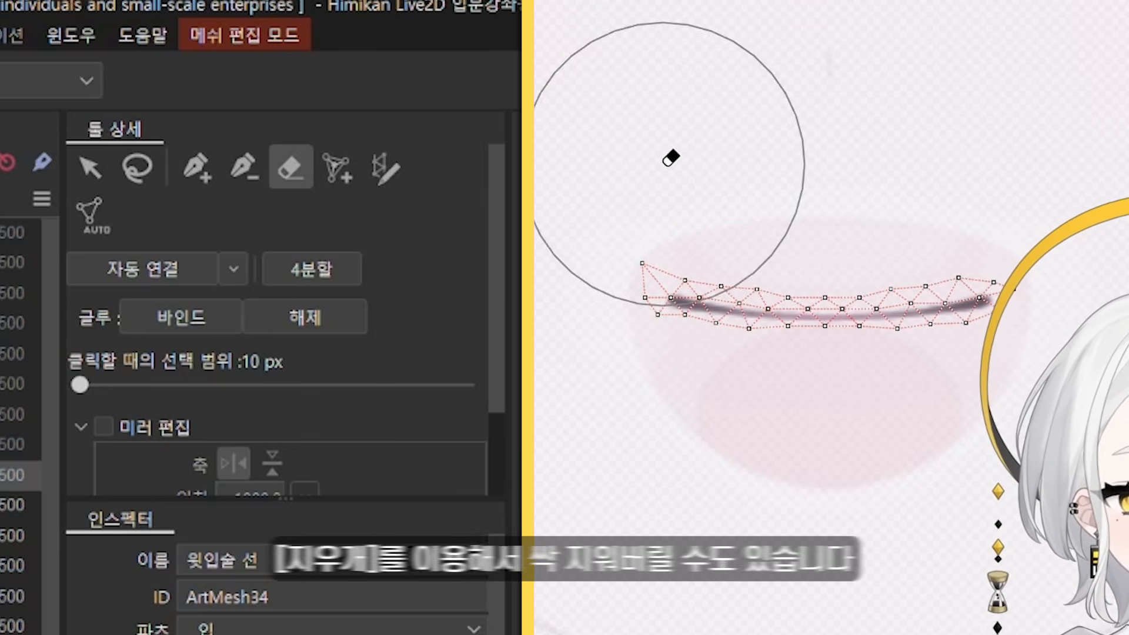
{"action": "mouse_move", "coordinate": [651, 202]}
{"action": "left_mouse_down"}
{"action": "mouse_move", "coordinate": [736, 240]}
{"action": "mouse_move", "coordinate": [1009, 188]}
{"action": "left_mouse_up"}
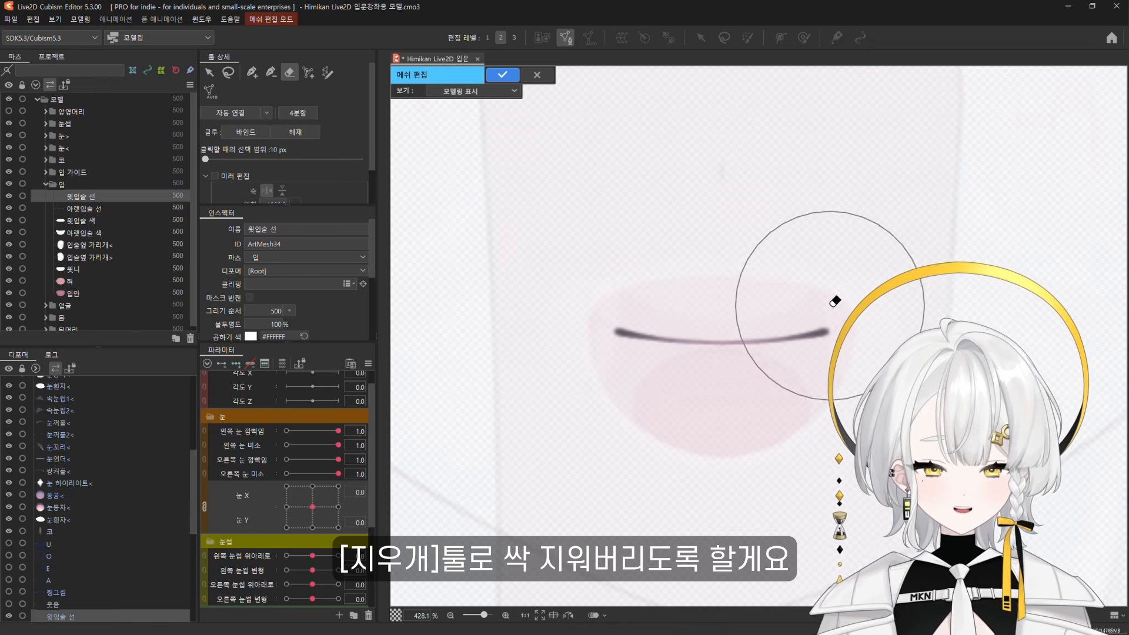
{"action": "left_click", "coordinate": [253, 75]}
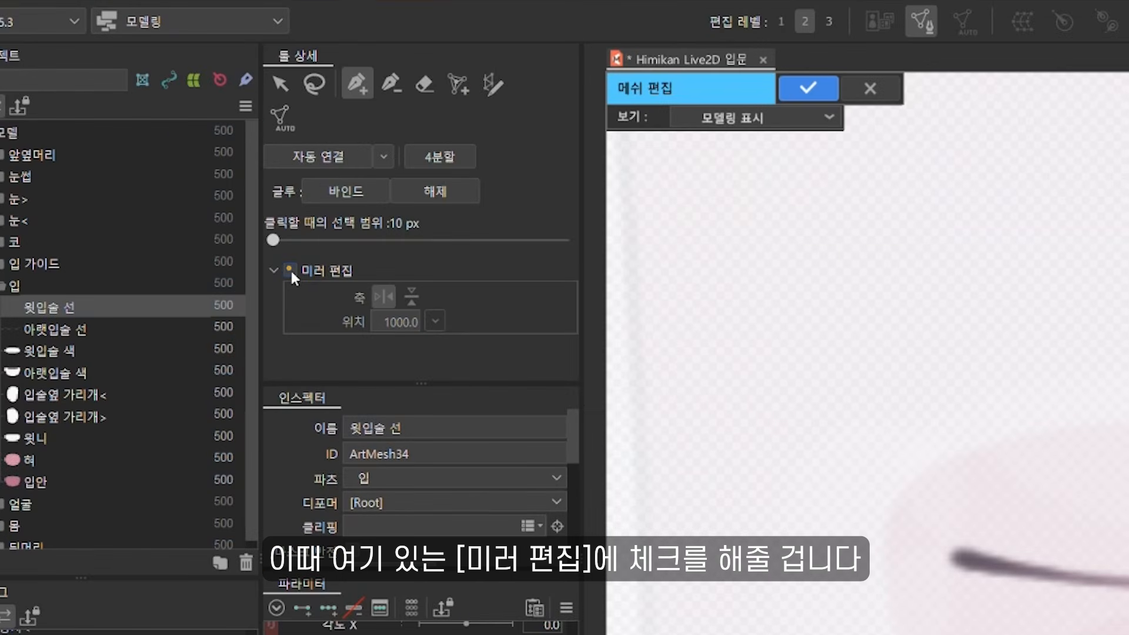
{"action": "left_click", "coordinate": [223, 186]}
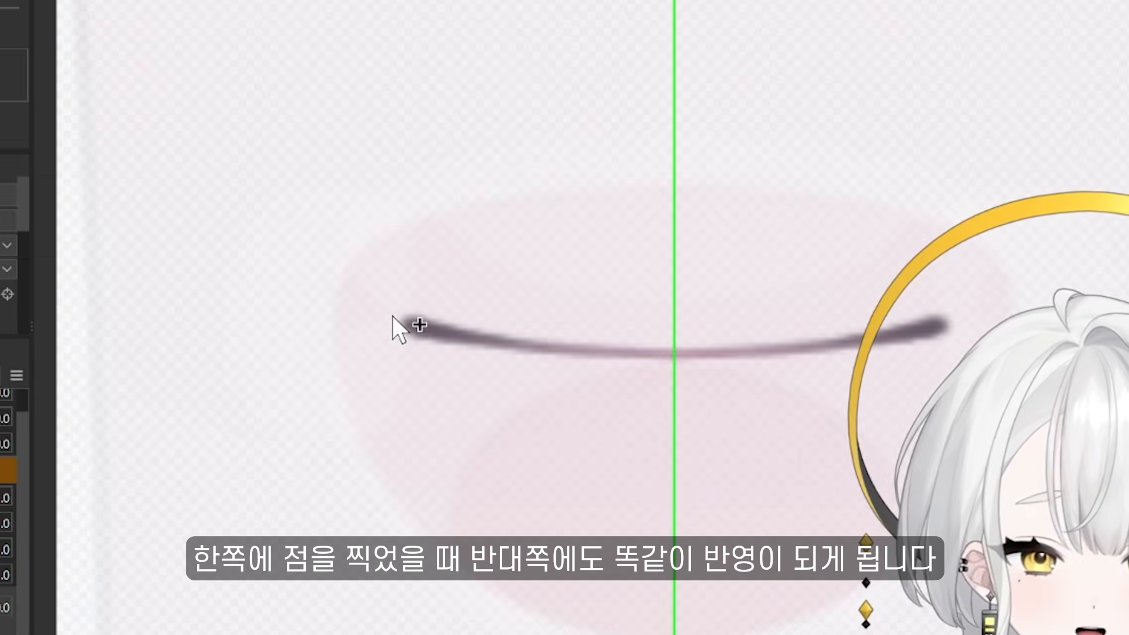
Try placing a few mirrored mesh points at the outer end of the lip line, and delete them again
{"action": "left_click", "coordinate": [573, 331]}
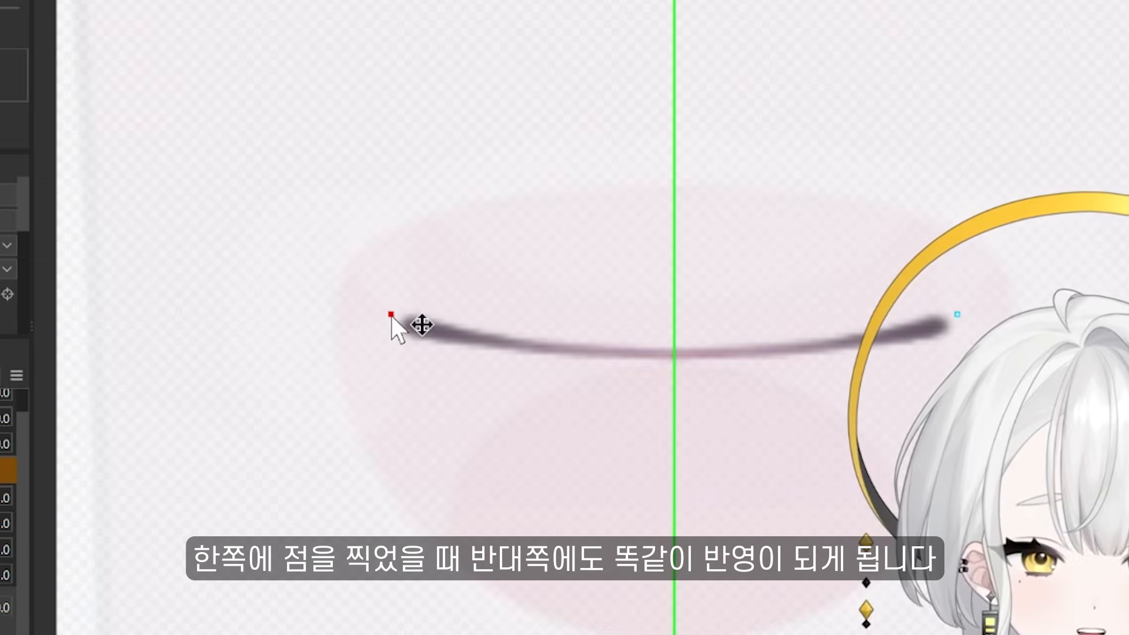
{"action": "left_click", "coordinate": [422, 326]}
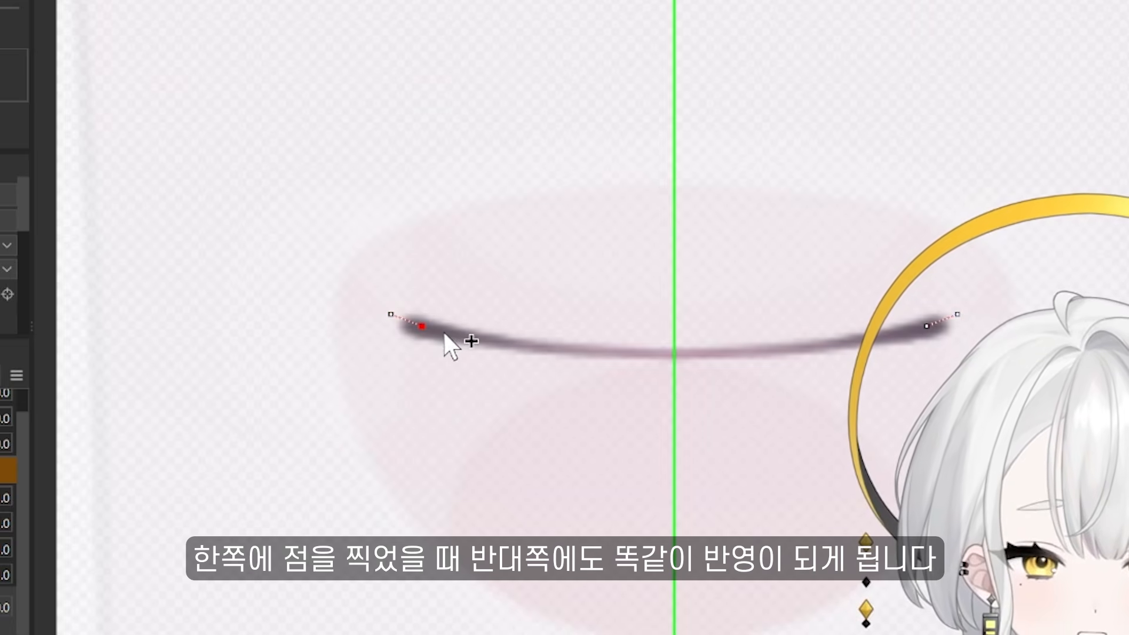
{"action": "mouse_move", "coordinate": [452, 334]}
{"action": "left_mouse_down"}
{"action": "mouse_move", "coordinate": [478, 316]}
{"action": "mouse_move", "coordinate": [458, 313]}
{"action": "mouse_move", "coordinate": [494, 369]}
{"action": "mouse_move", "coordinate": [454, 335]}
{"action": "left_mouse_up"}
{"action": "left_click", "coordinate": [453, 336], "text": "alt"}
{"action": "left_click", "coordinate": [423, 328], "text": "alt"}
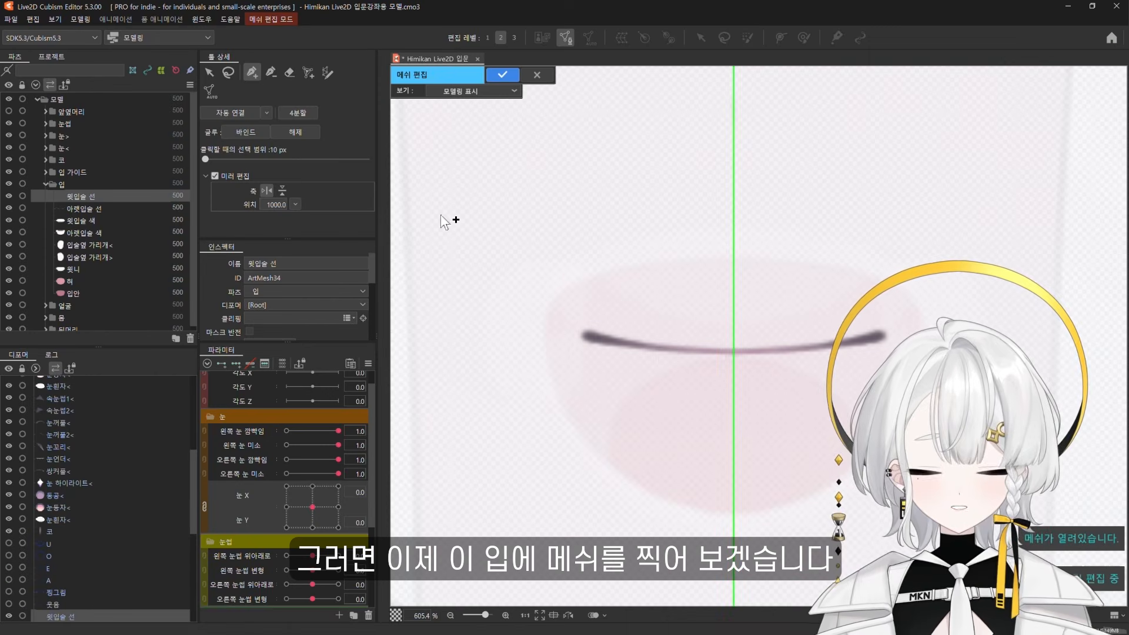
Place a row of mirrored mesh points along the centre of the upper lip line, from its outer tip to the mirror axis
{"action": "left_click_drag", "start_coordinate": [699, 341], "coordinate": [696, 313]}
{"action": "left_click", "coordinate": [501, 214]}
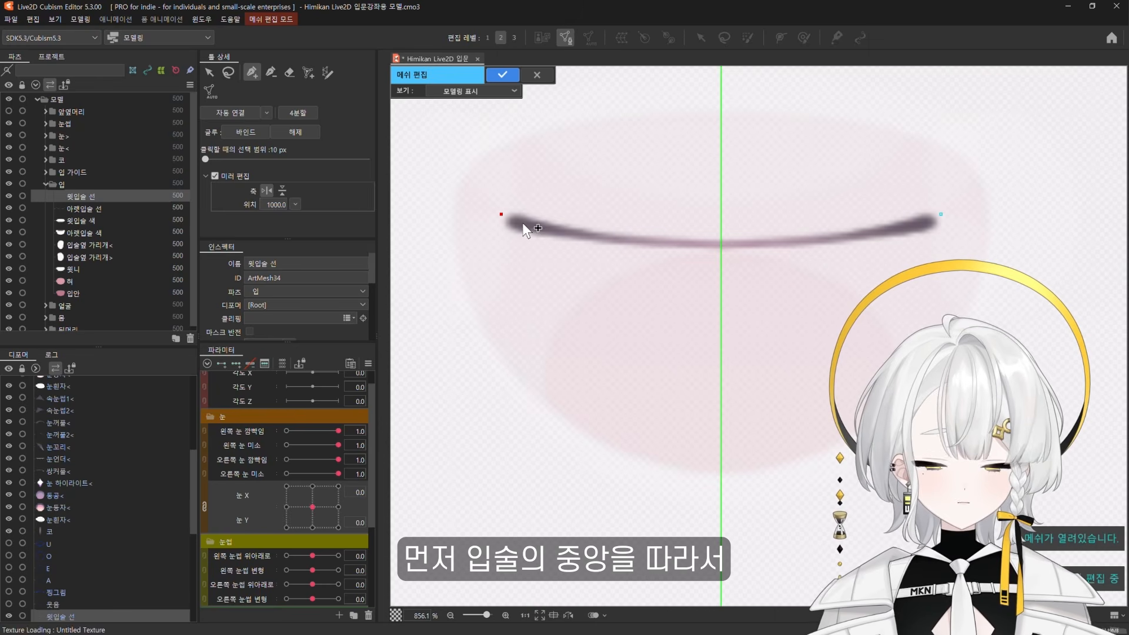
{"action": "left_click", "coordinate": [549, 229]}
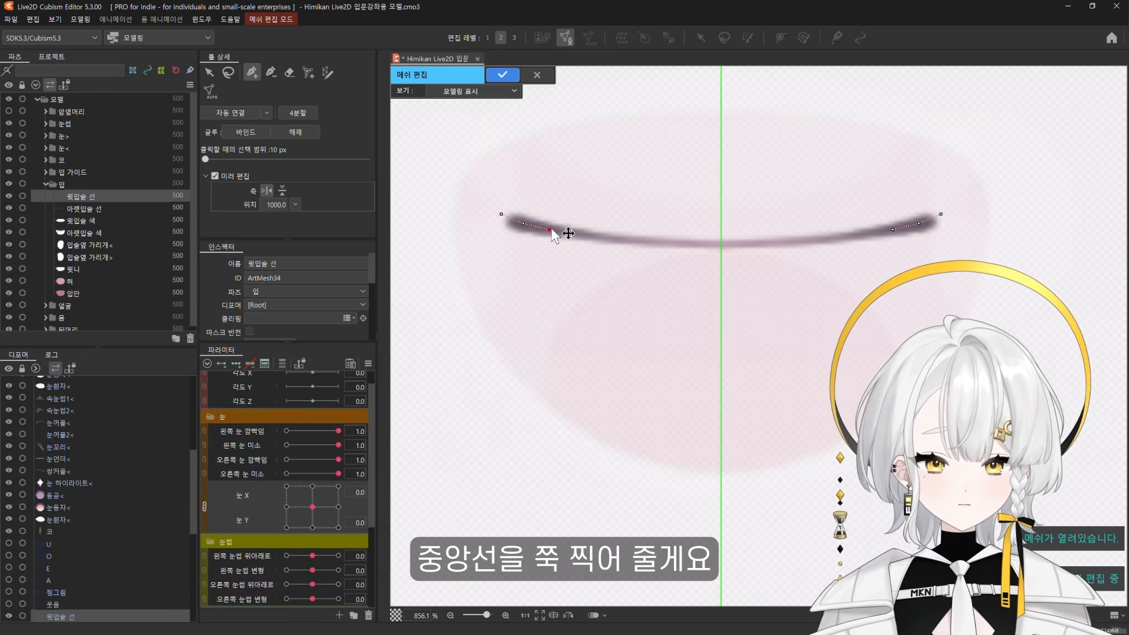
{"action": "left_click", "coordinate": [576, 234]}
{"action": "left_click", "coordinate": [602, 236]}
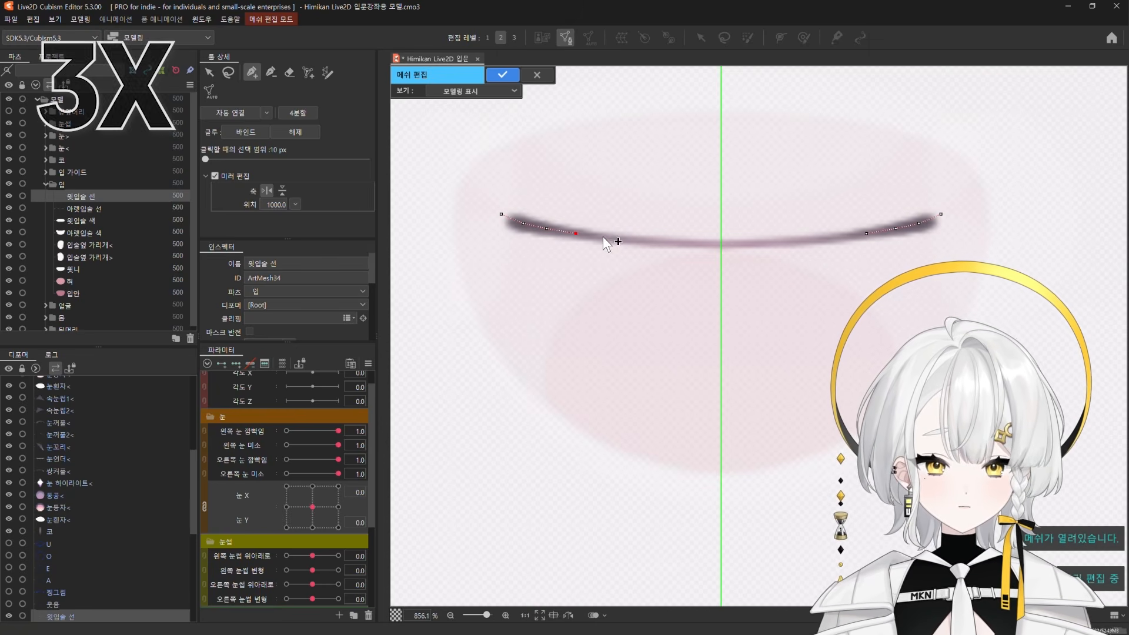
{"action": "left_click", "coordinate": [628, 239]}
{"action": "left_click", "coordinate": [654, 241]}
{"action": "left_click", "coordinate": [683, 243]}
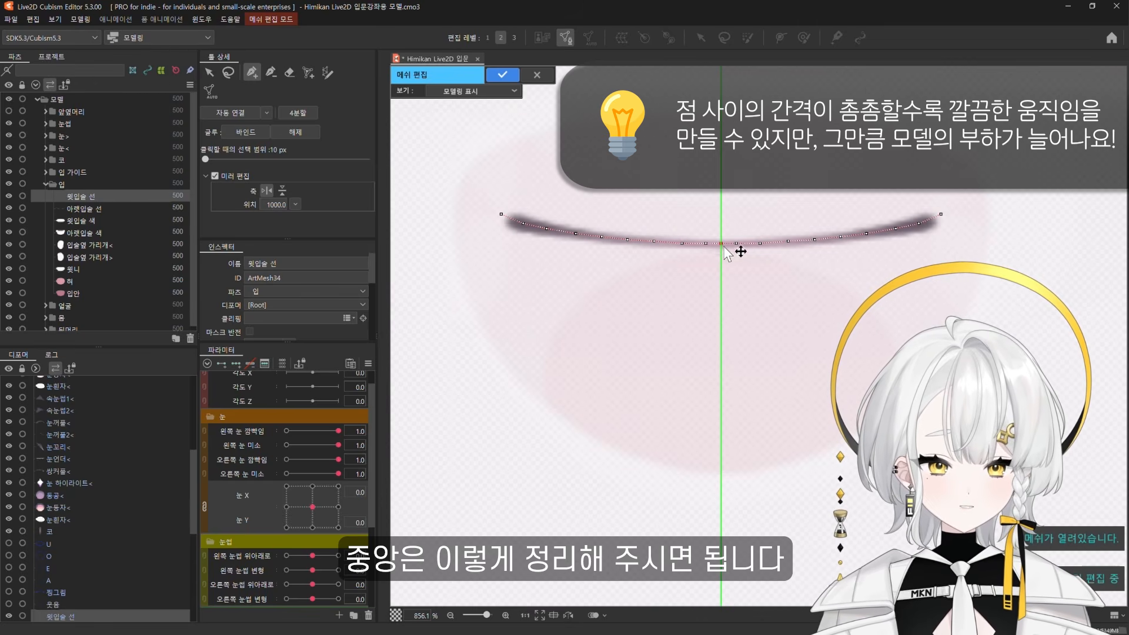
{"action": "key", "text": "Escape"}
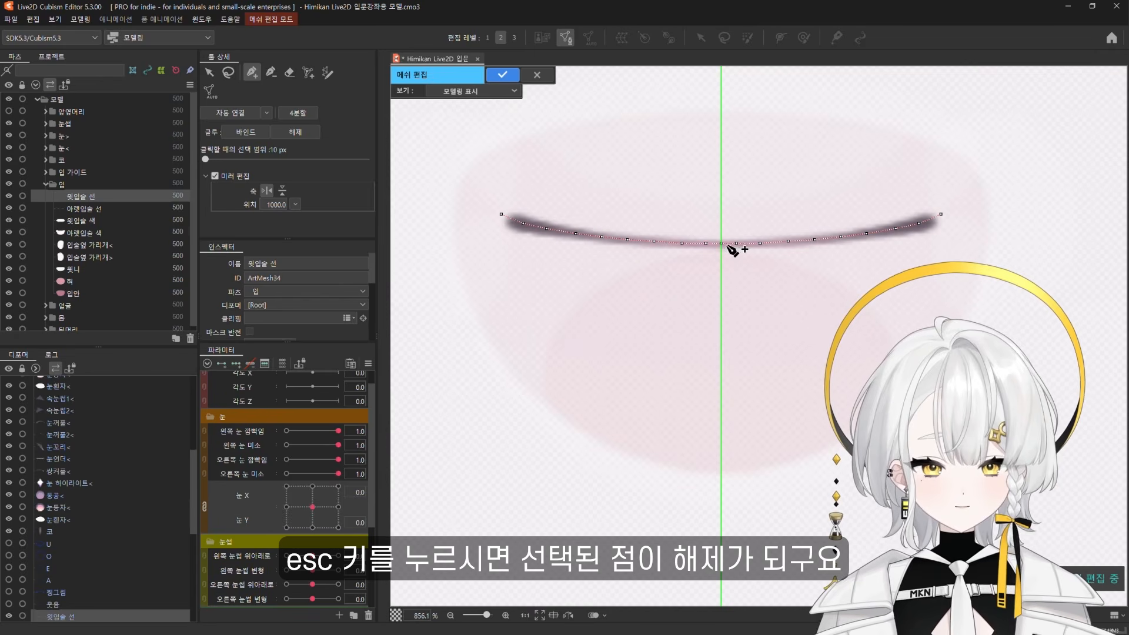
Add a mirrored row of mesh points above the lip line from the outer tip inward, staggering each between two centre points
{"action": "left_click", "coordinate": [501, 214]}
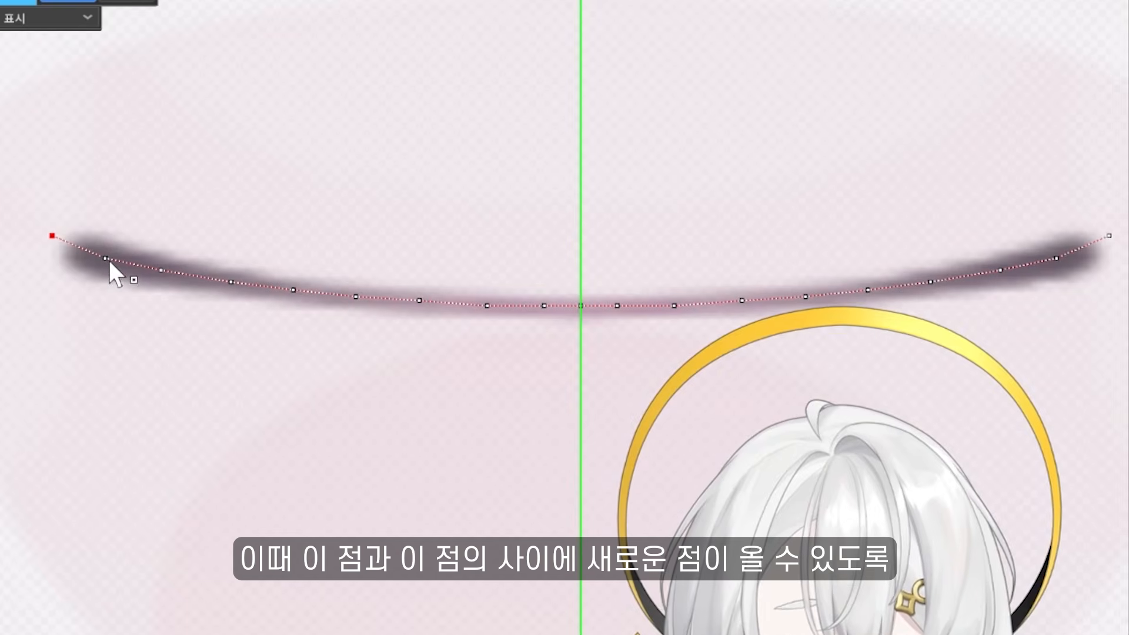
{"action": "left_click", "coordinate": [95, 210]}
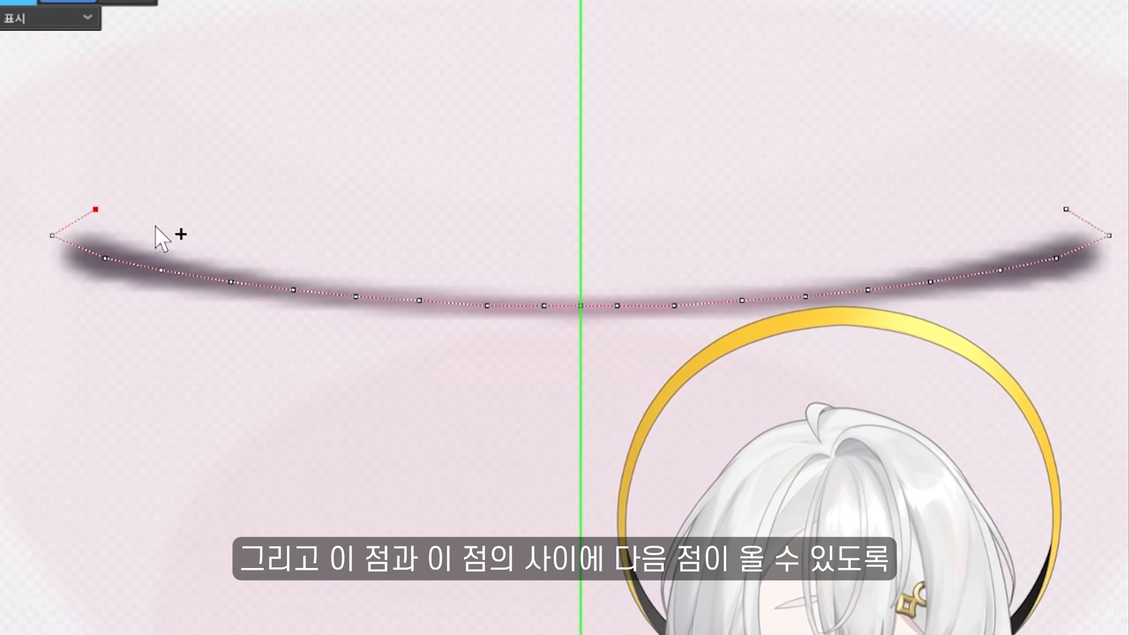
{"action": "left_click", "coordinate": [147, 221]}
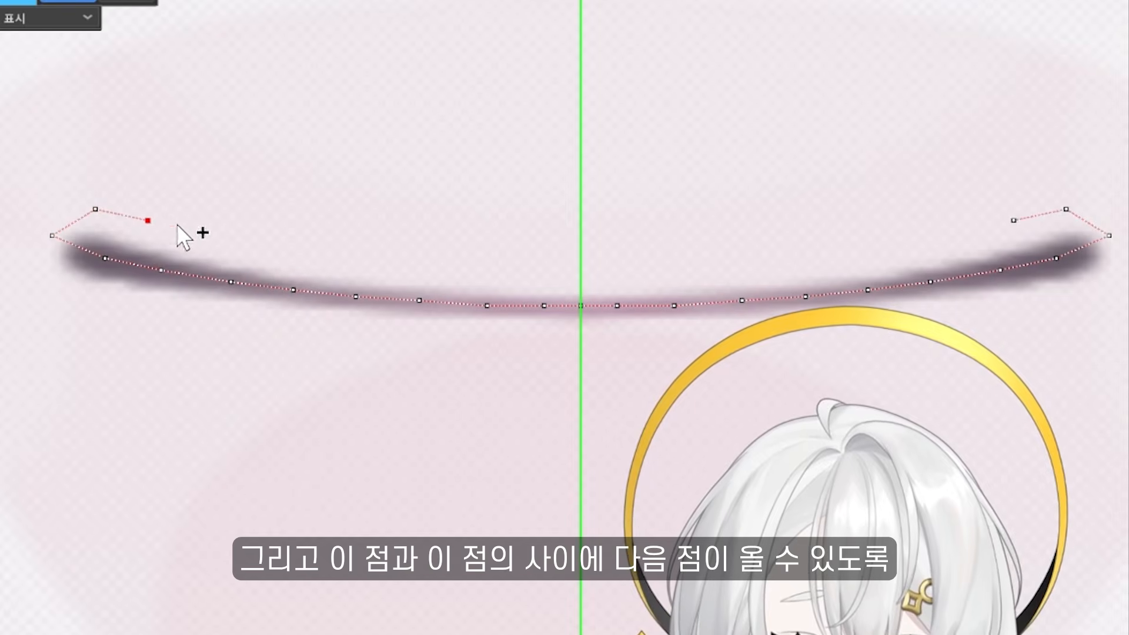
{"action": "left_click", "coordinate": [207, 235]}
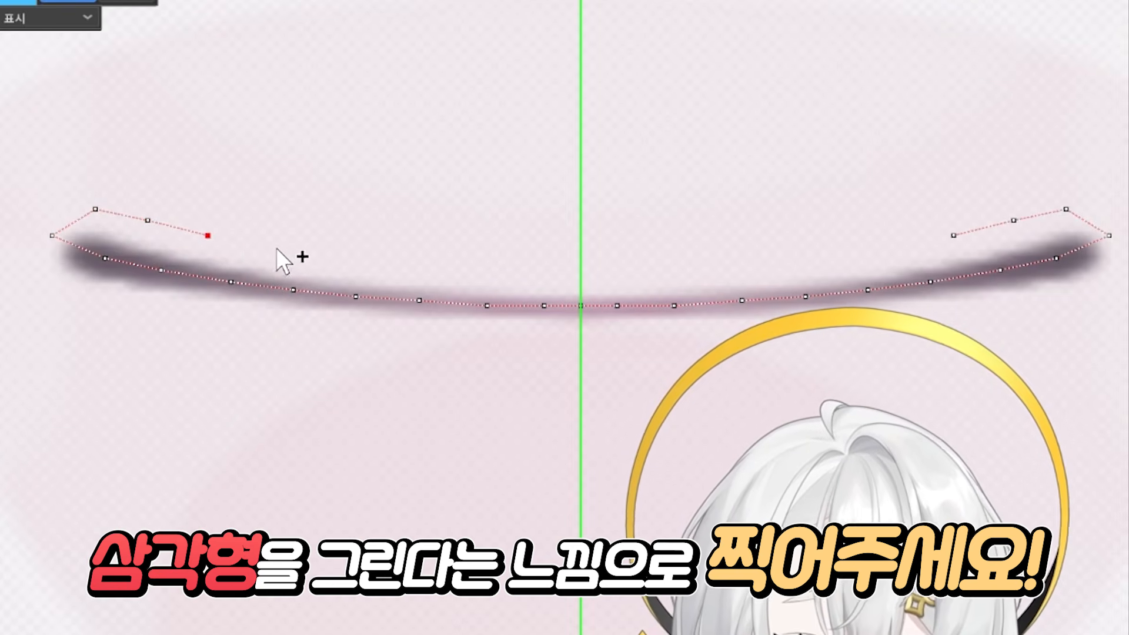
{"action": "left_click", "coordinate": [269, 248]}
{"action": "left_click", "coordinate": [327, 259]}
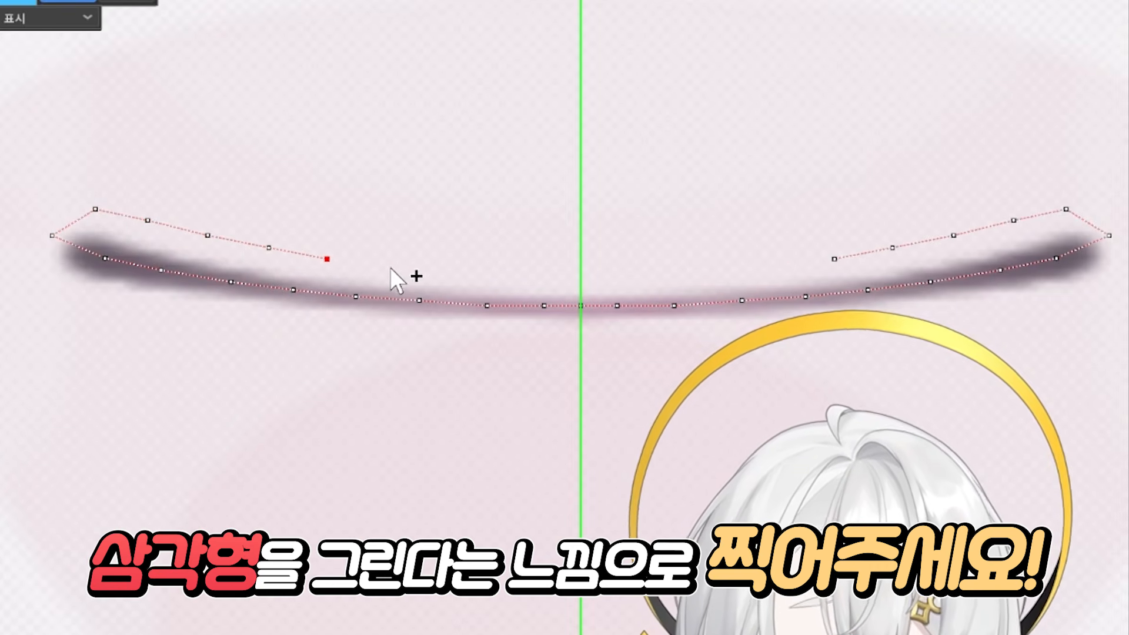
{"action": "left_click", "coordinate": [390, 267]}
{"action": "left_click", "coordinate": [453, 272]}
{"action": "left_click", "coordinate": [562, 277]}
{"action": "left_click", "coordinate": [599, 277]}
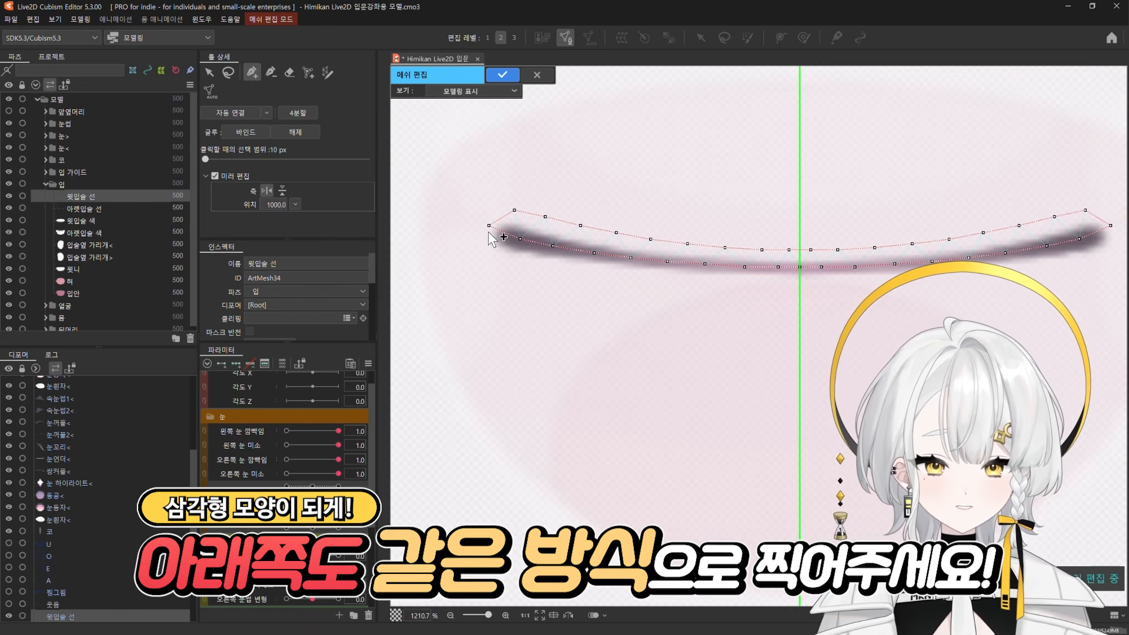
Add a matching staggered row of mesh points below the lip line and connect all points automatically into triangles
{"action": "left_click", "coordinate": [495, 258]}
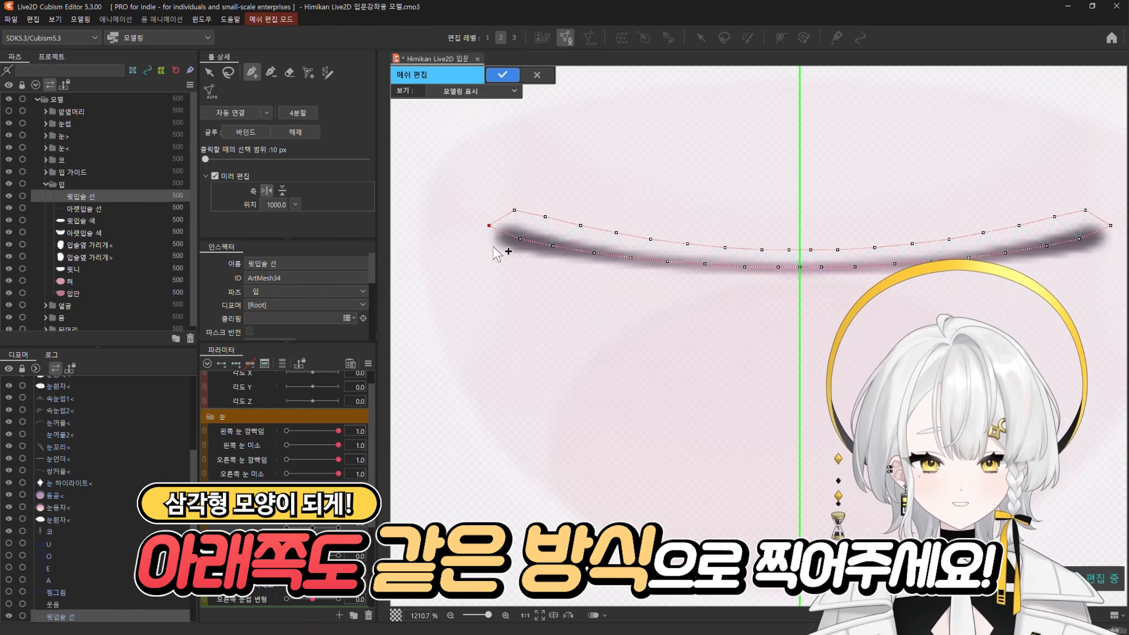
{"action": "left_click", "coordinate": [535, 268]}
{"action": "left_click", "coordinate": [574, 275]}
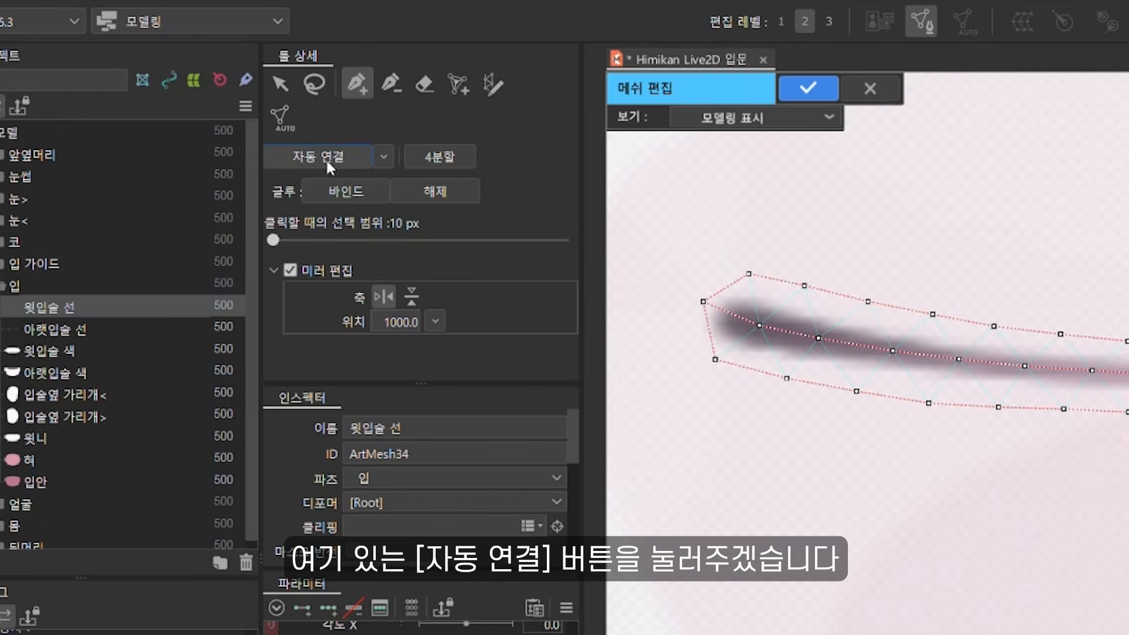
{"action": "left_click", "coordinate": [319, 155]}
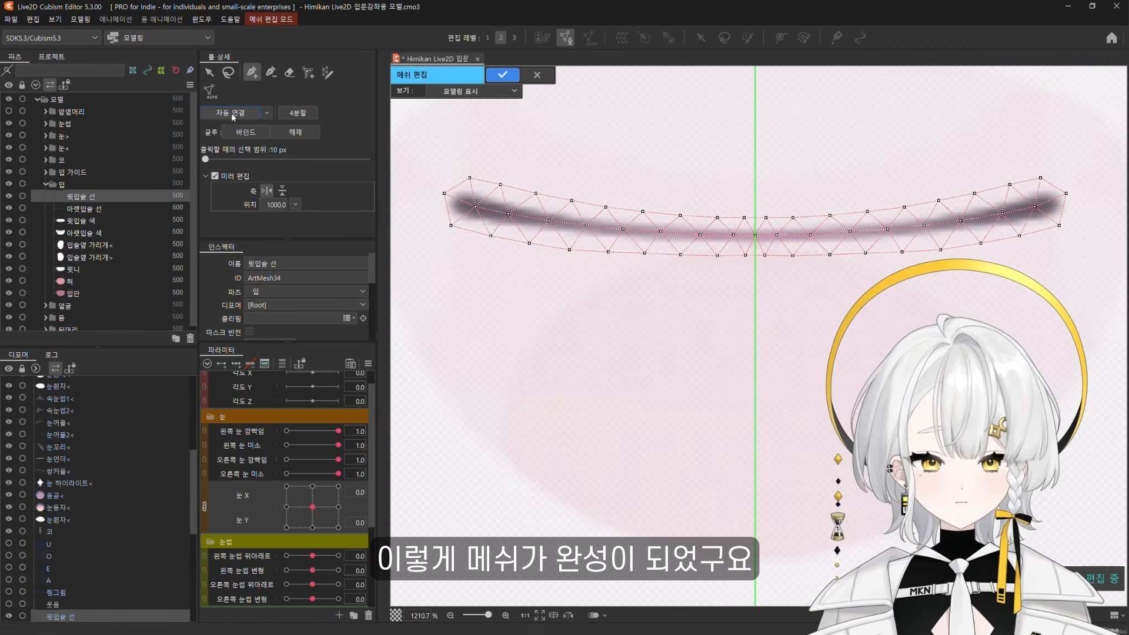
Try pulling the outer mesh points tight against the upper lip line, apply the mesh, and inspect the line's outer end
{"action": "key", "text": "v"}
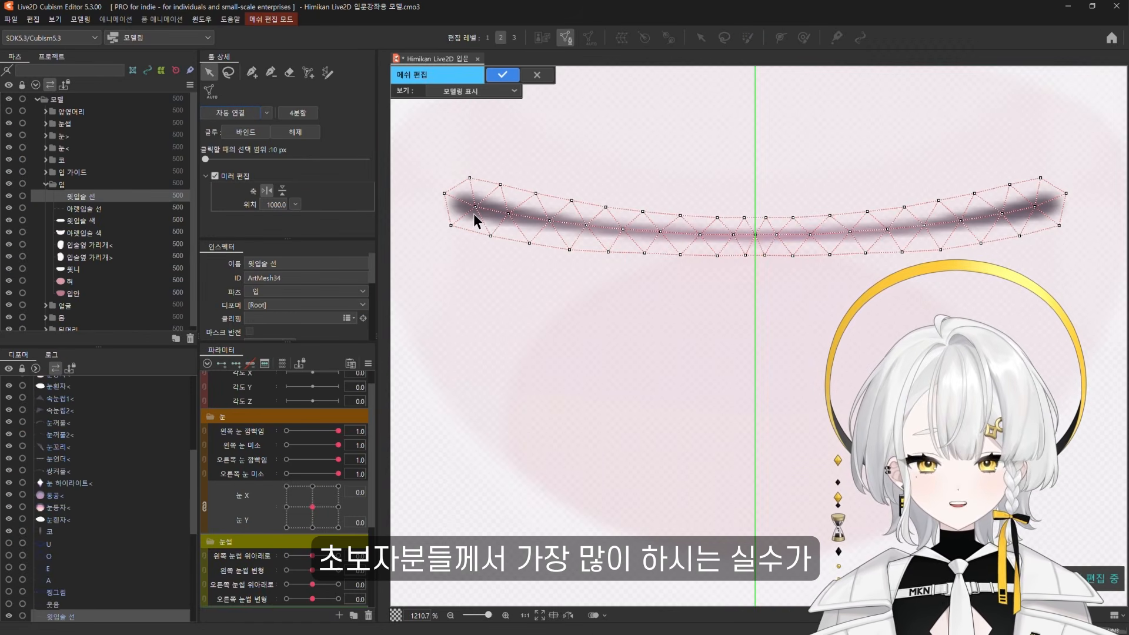
{"action": "left_click_drag", "start_coordinate": [444, 193], "coordinate": [498, 195]}
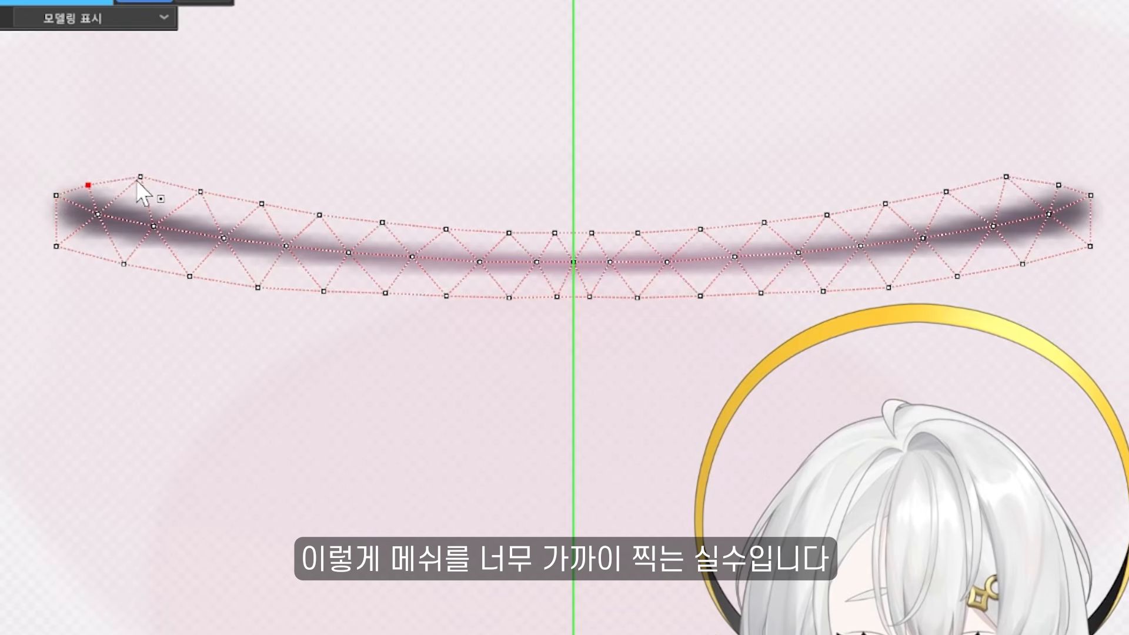
{"action": "left_click_drag", "start_coordinate": [136, 193], "coordinate": [133, 201]}
{"action": "left_click_drag", "start_coordinate": [200, 192], "coordinate": [197, 217]}
{"action": "left_click_drag", "start_coordinate": [261, 204], "coordinate": [318, 234]}
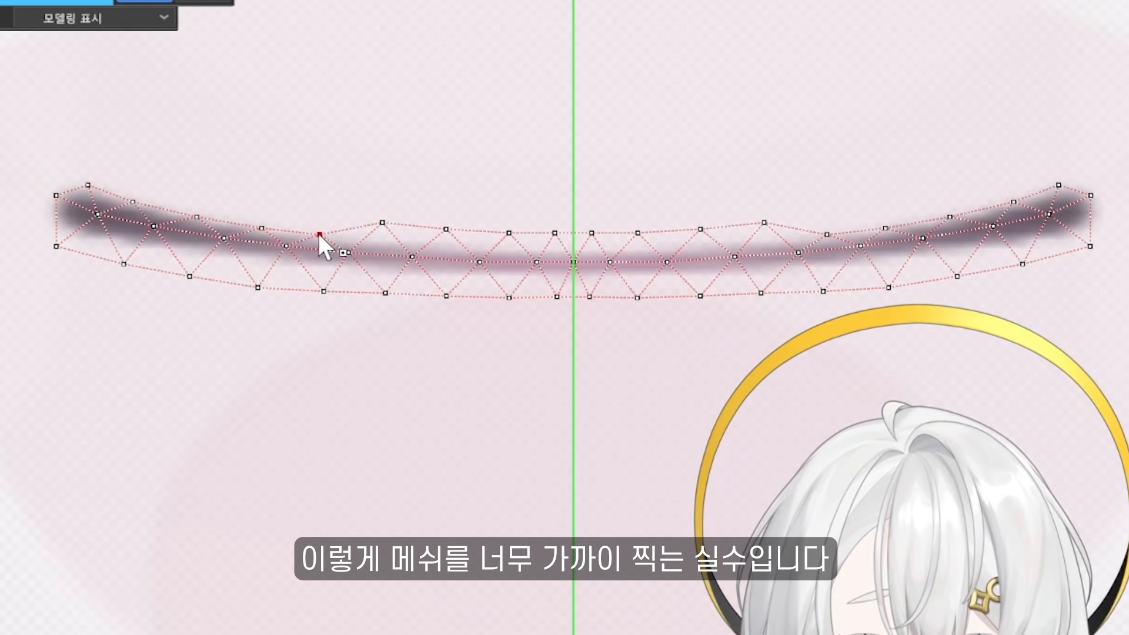
{"action": "left_click_drag", "start_coordinate": [384, 222], "coordinate": [382, 241]}
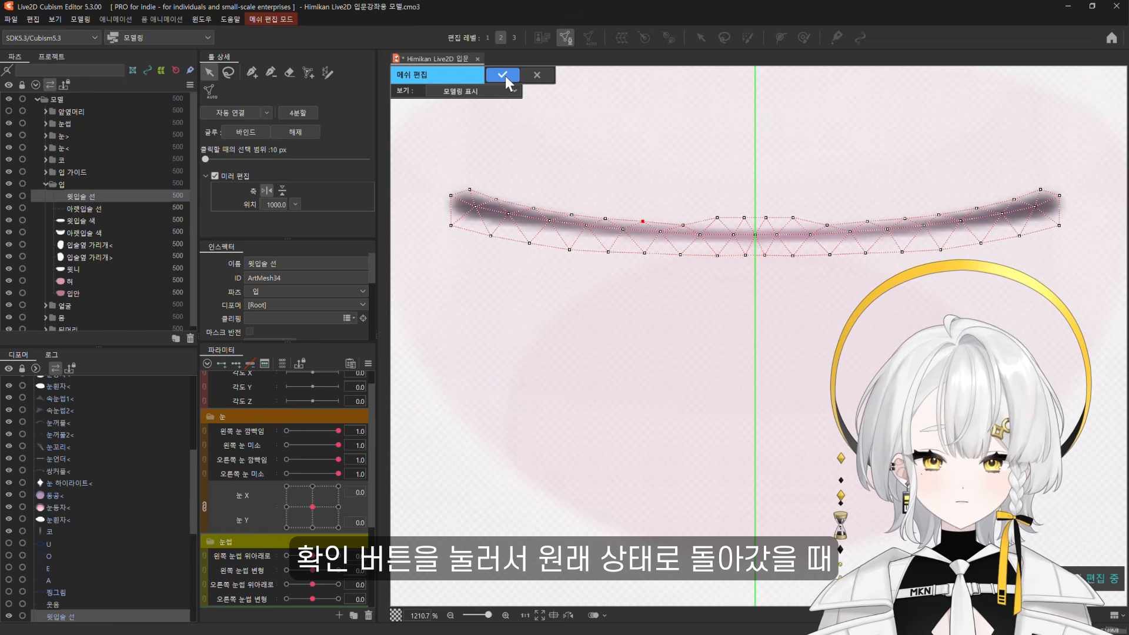
{"action": "left_click", "coordinate": [504, 75]}
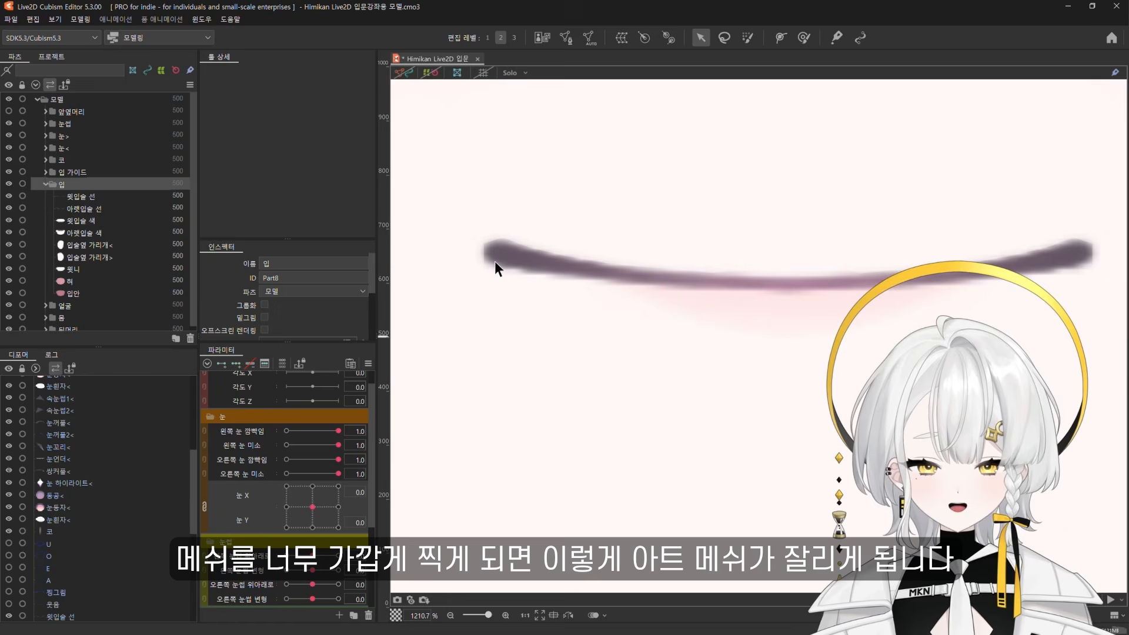
{"action": "scroll", "coordinate": [495, 263], "scroll_direction": "up", "scroll_amount": 2}
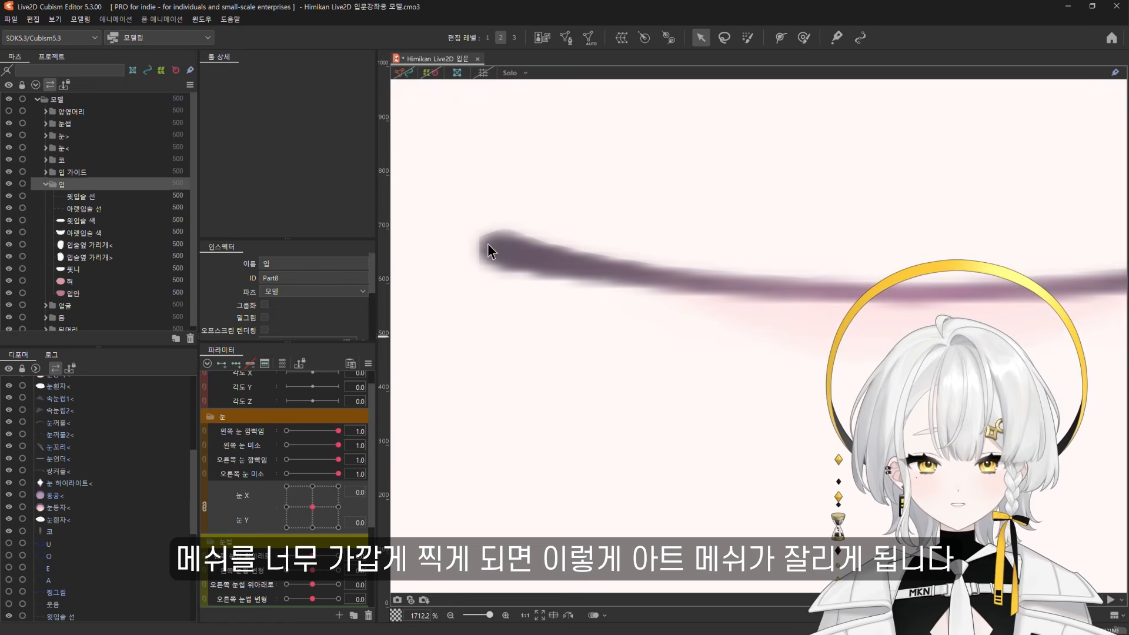
{"action": "scroll", "coordinate": [490, 250], "scroll_direction": "up", "scroll_amount": 3}
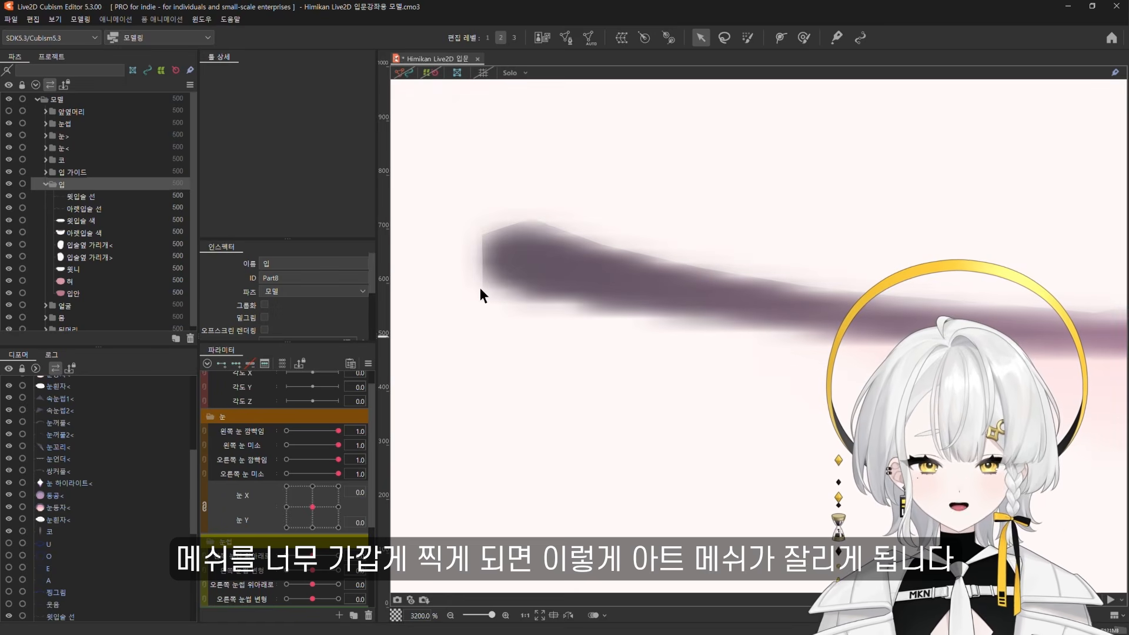
Reopen the mesh of 윗입술 선, move its edge points back outward to fully enclose the line, and apply the mesh
{"action": "left_click", "coordinate": [526, 218]}
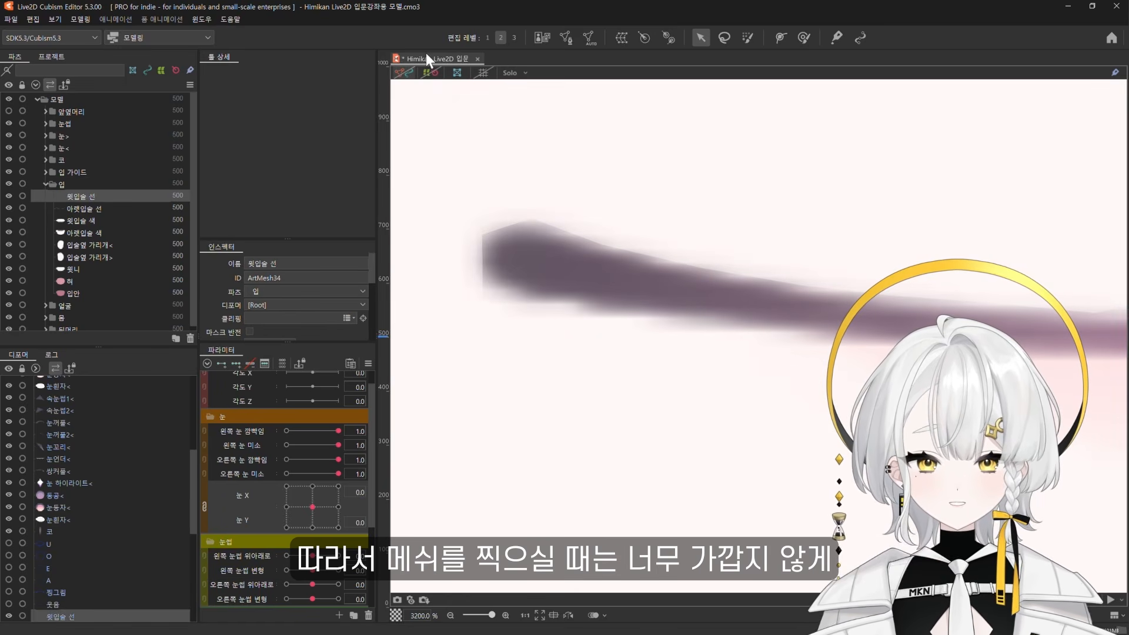
{"action": "left_click", "coordinate": [564, 38]}
{"action": "scroll", "coordinate": [513, 239], "scroll_direction": "down", "scroll_amount": 3}
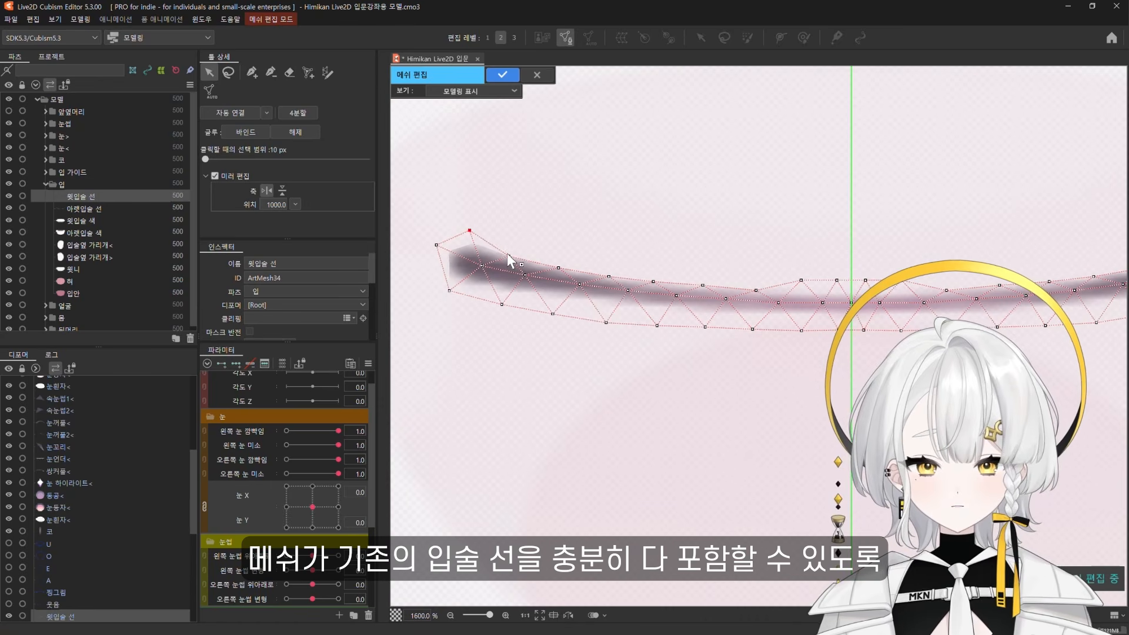
{"action": "left_click_drag", "start_coordinate": [509, 256], "coordinate": [655, 274]}
{"action": "left_click_drag", "start_coordinate": [703, 285], "coordinate": [703, 277]}
{"action": "left_click_drag", "start_coordinate": [757, 290], "coordinate": [758, 280]}
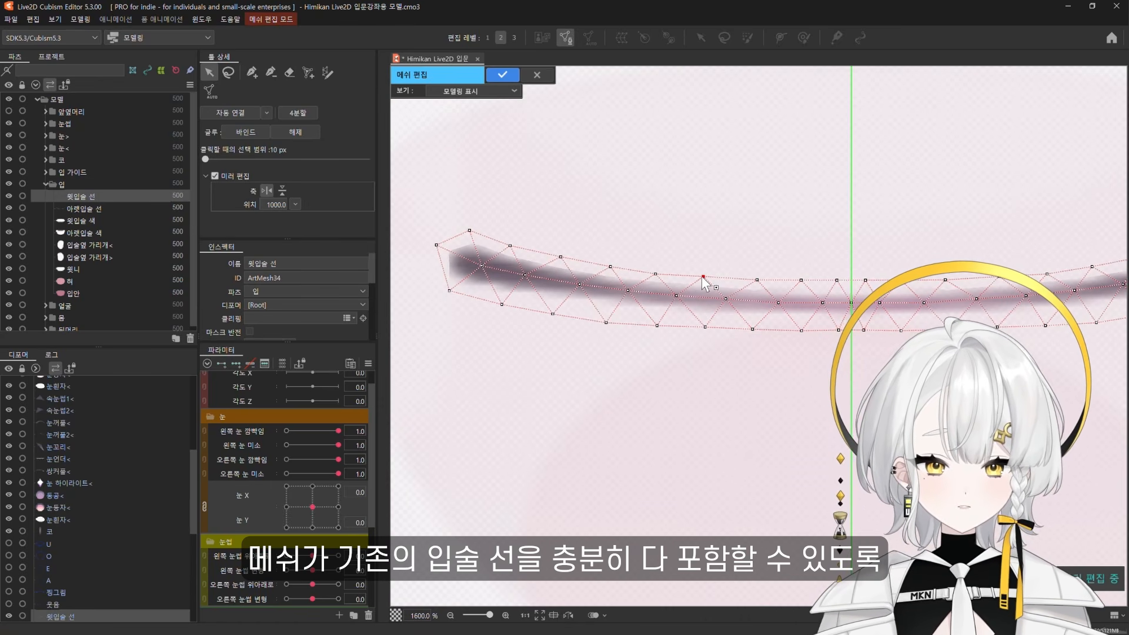
{"action": "left_click", "coordinate": [657, 273]}
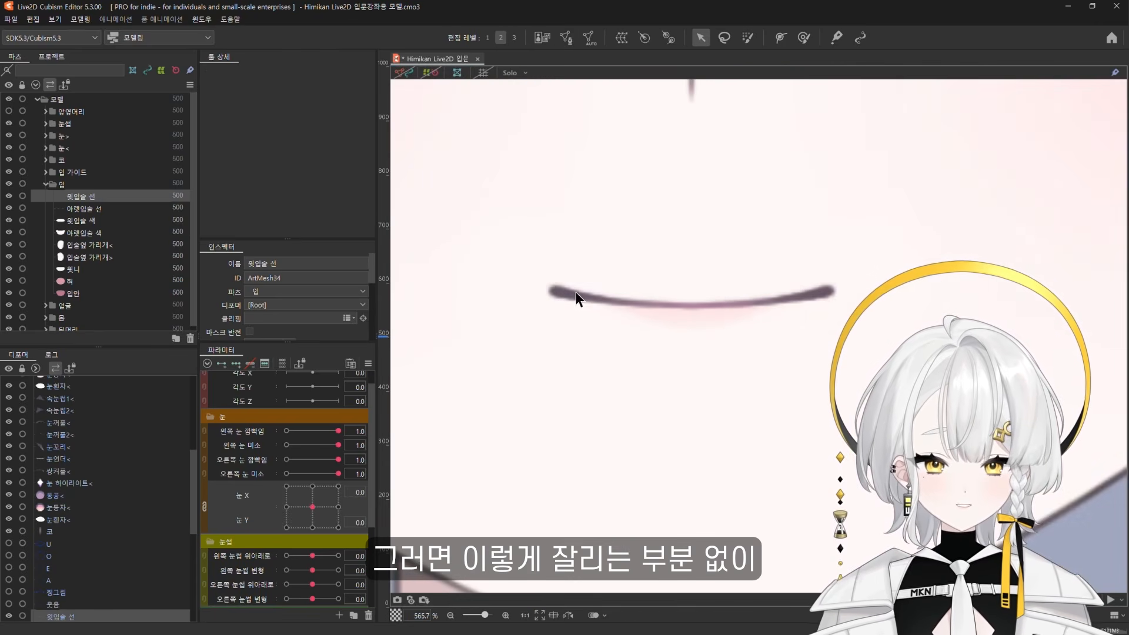
{"action": "scroll", "coordinate": [577, 291], "scroll_direction": "up", "scroll_amount": 1}
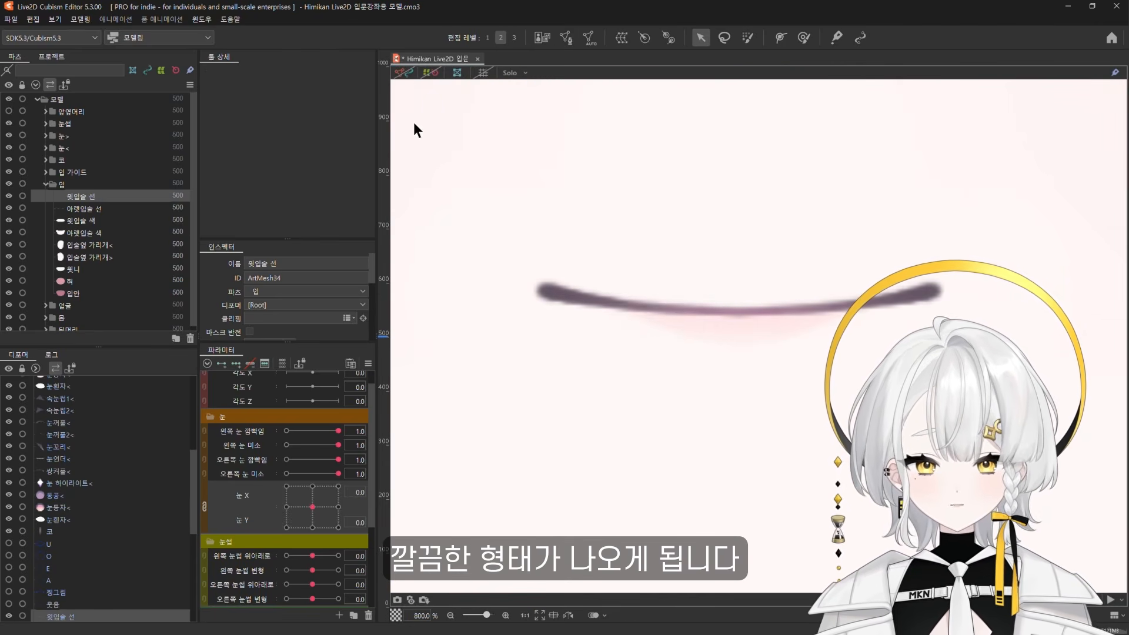
Copy all mesh points of 윗입술 선 from manual mesh editing and close the mesh edit
{"action": "left_click", "coordinate": [97, 197]}
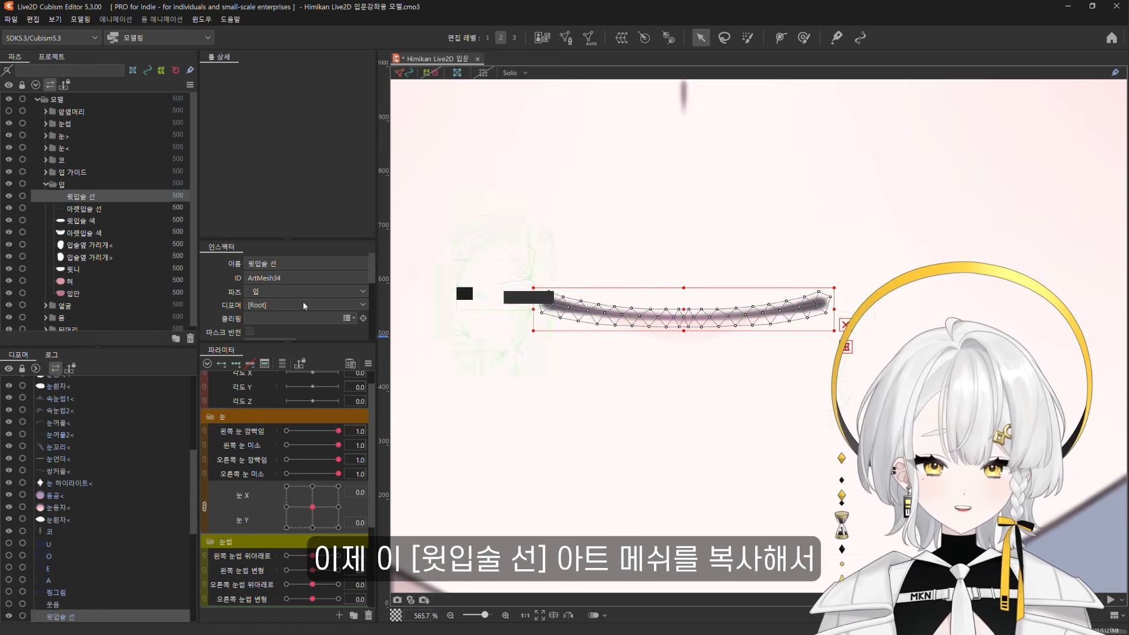
{"action": "left_click", "coordinate": [565, 38]}
{"action": "left_click_drag", "start_coordinate": [469, 211], "coordinate": [933, 418]}
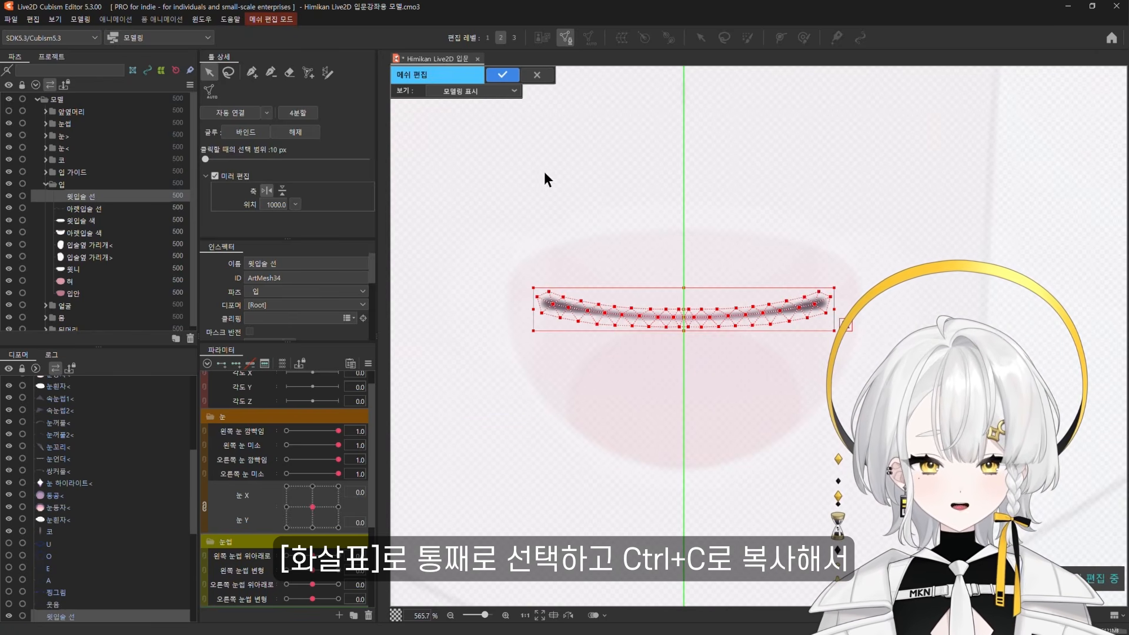
{"action": "left_click", "coordinate": [502, 75]}
Replace the entire existing mesh of 아랫입술 선 with the copied upper lip line mesh and apply it
{"action": "left_click", "coordinate": [112, 208]}
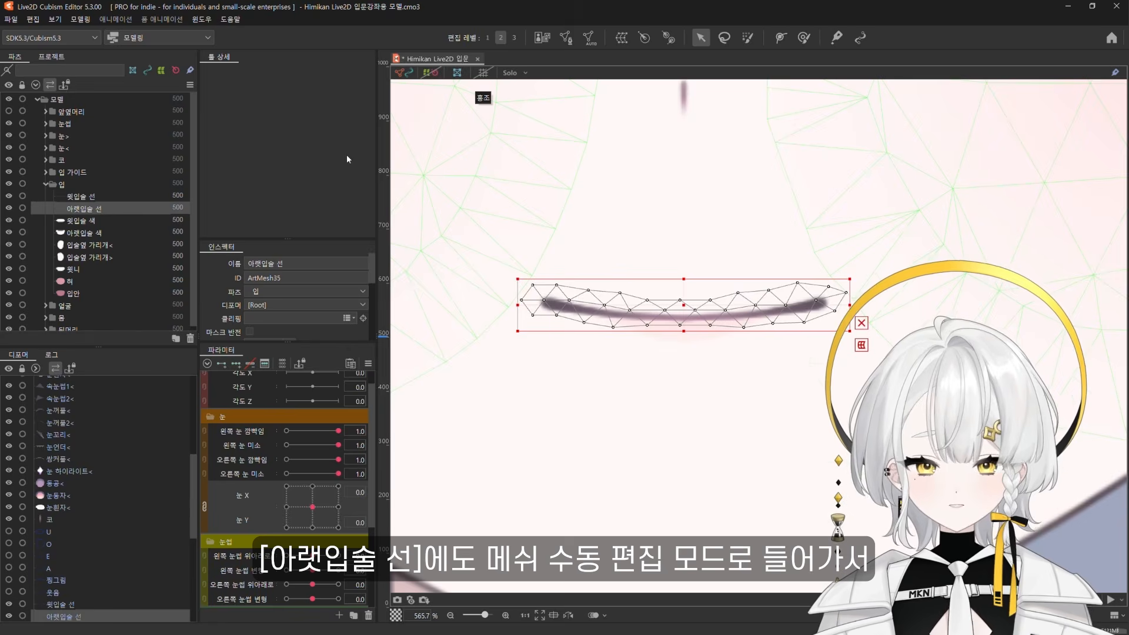
{"action": "left_click", "coordinate": [566, 37]}
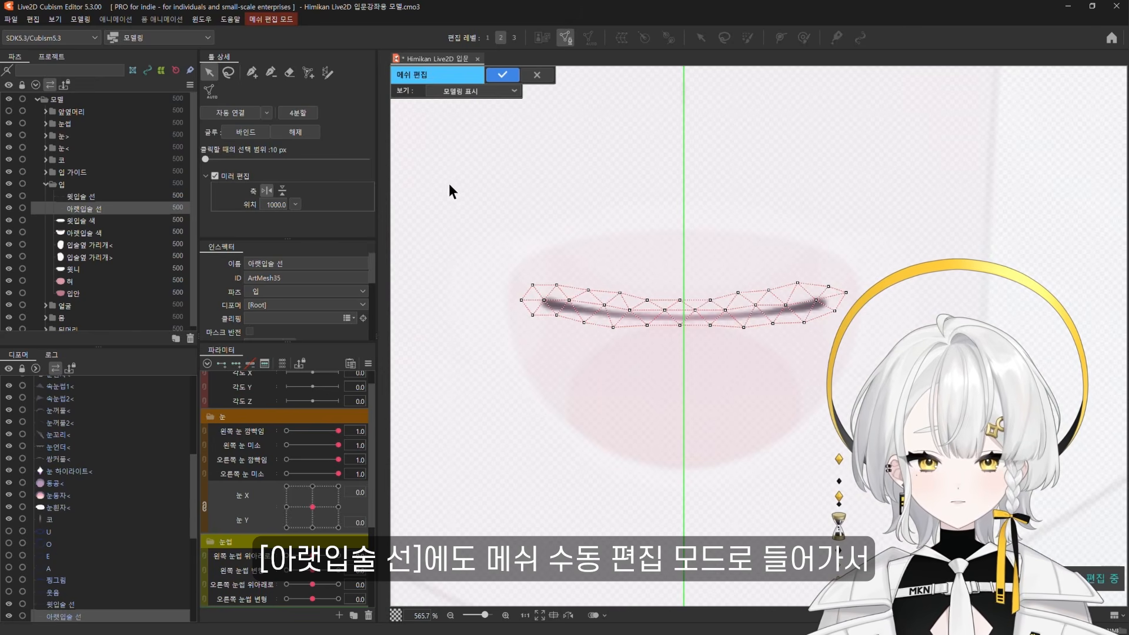
{"action": "left_click_drag", "start_coordinate": [450, 191], "coordinate": [905, 406]}
{"action": "key", "text": "Delete"}
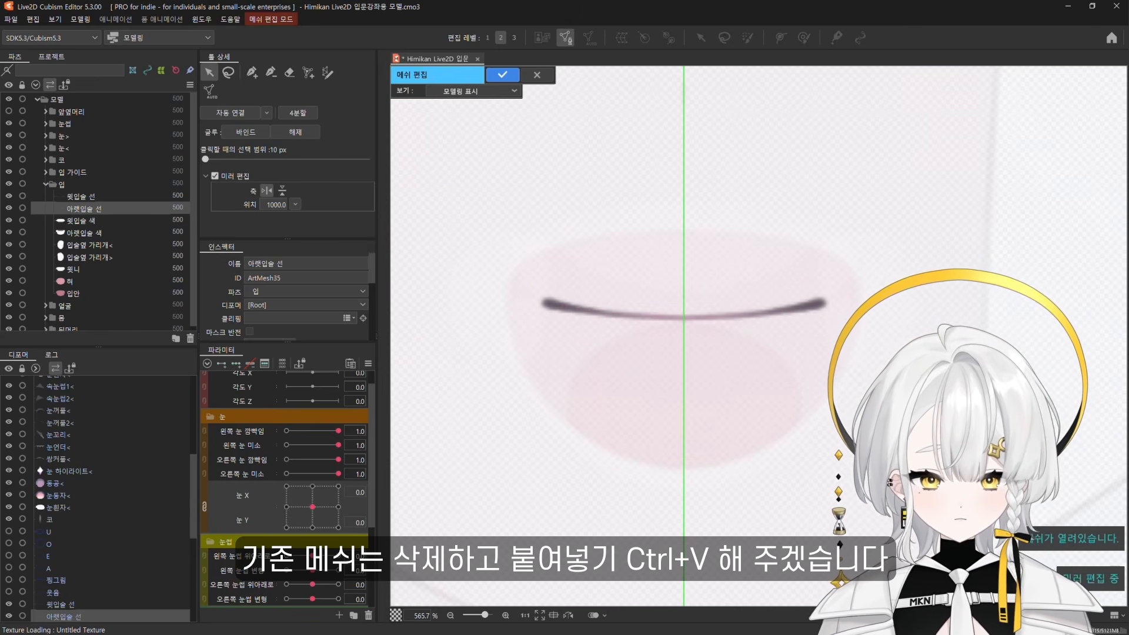
{"action": "key", "text": "ctrl+v"}
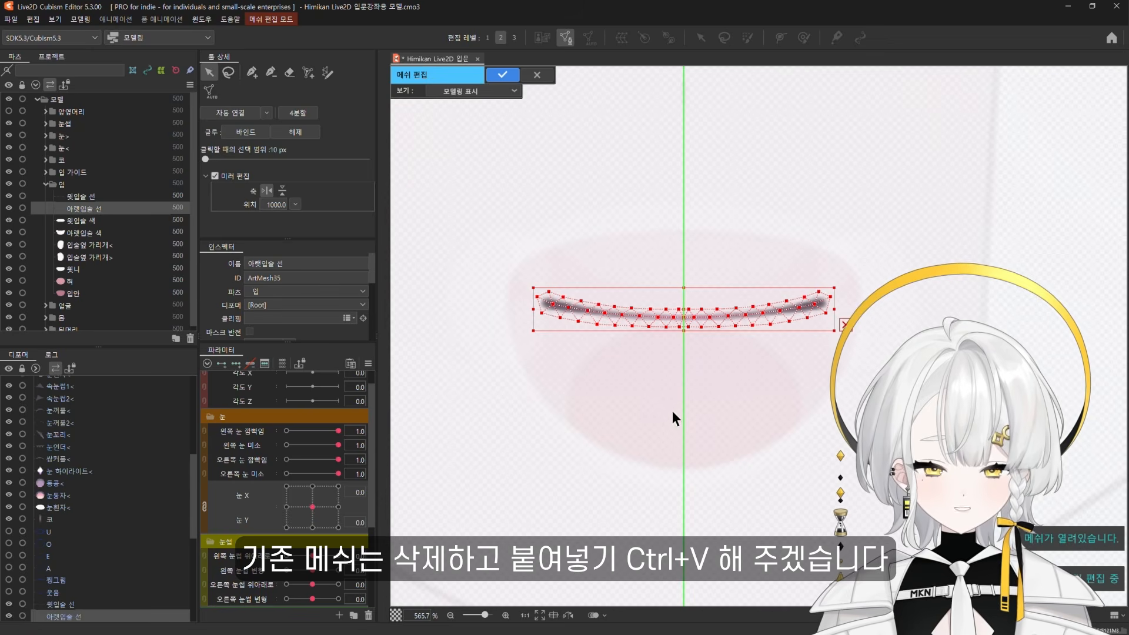
{"action": "left_click", "coordinate": [882, 257]}
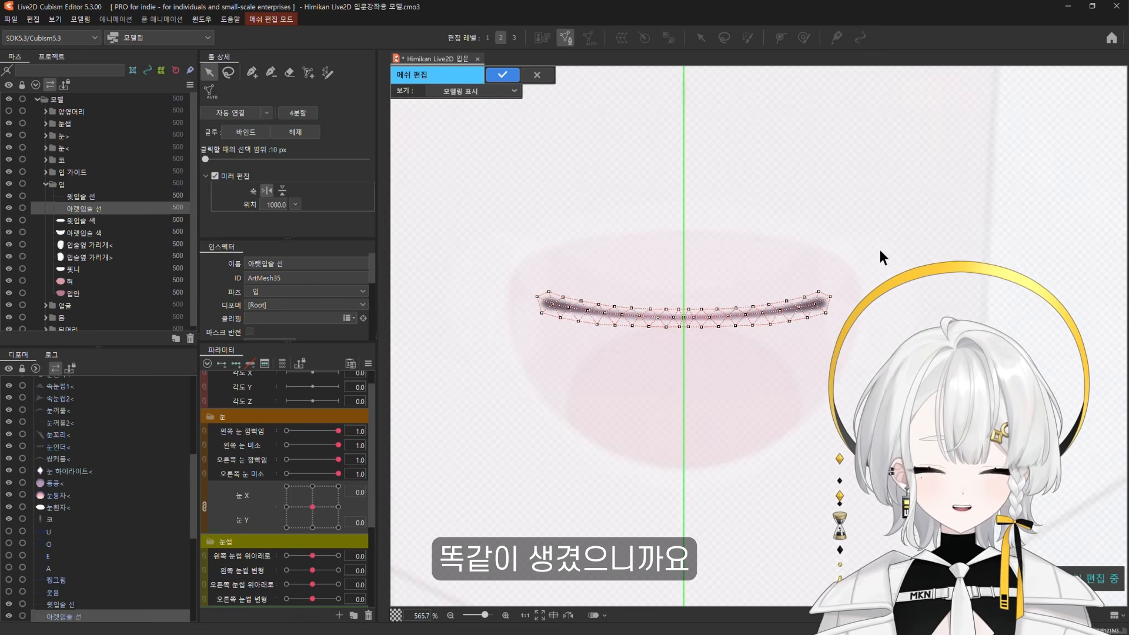
{"action": "left_click", "coordinate": [502, 74]}
Delete the entire existing mesh of 윗입술 색 in manual mesh editing and paste the copied 윗입술 선 mesh in its place
{"action": "left_click", "coordinate": [132, 226]}
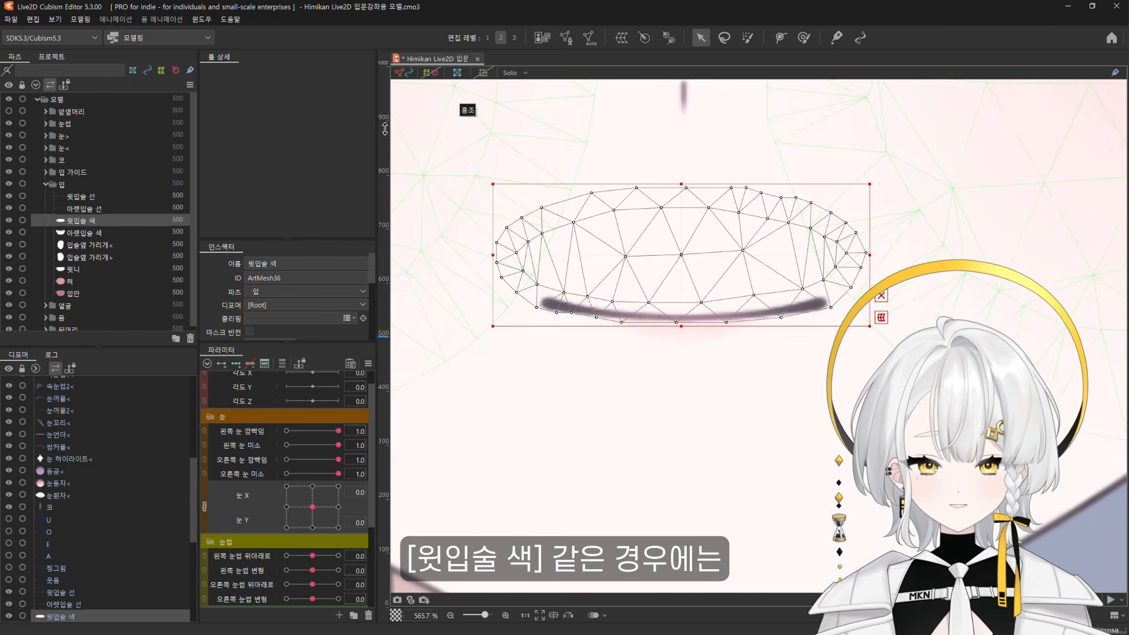
{"action": "left_click", "coordinate": [565, 37]}
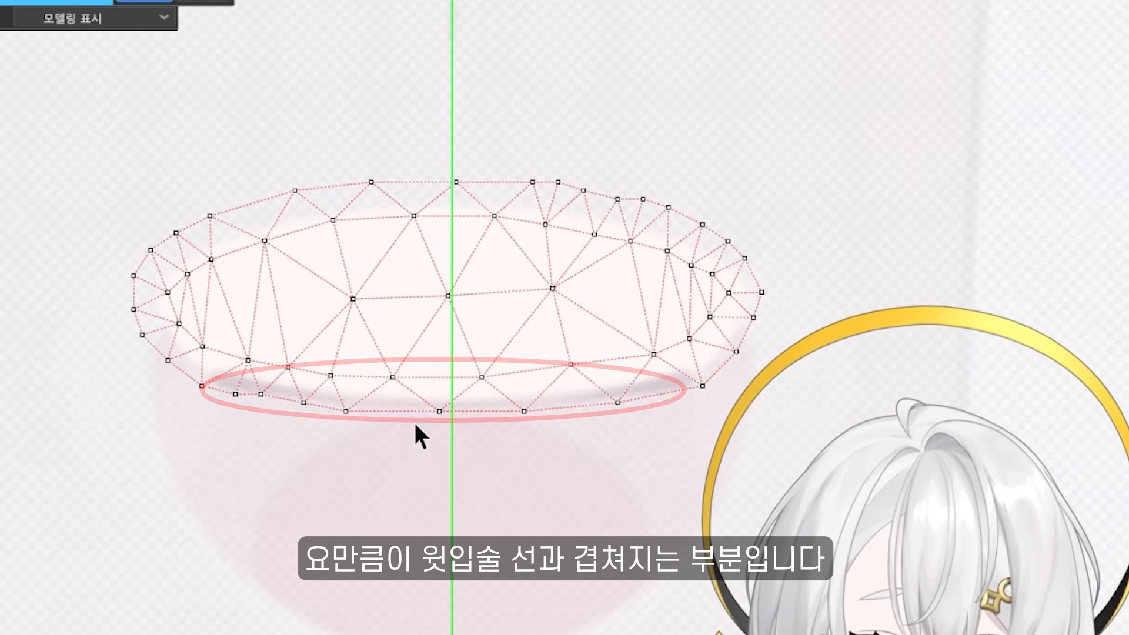
{"action": "left_click_drag", "start_coordinate": [67, 107], "coordinate": [884, 519]}
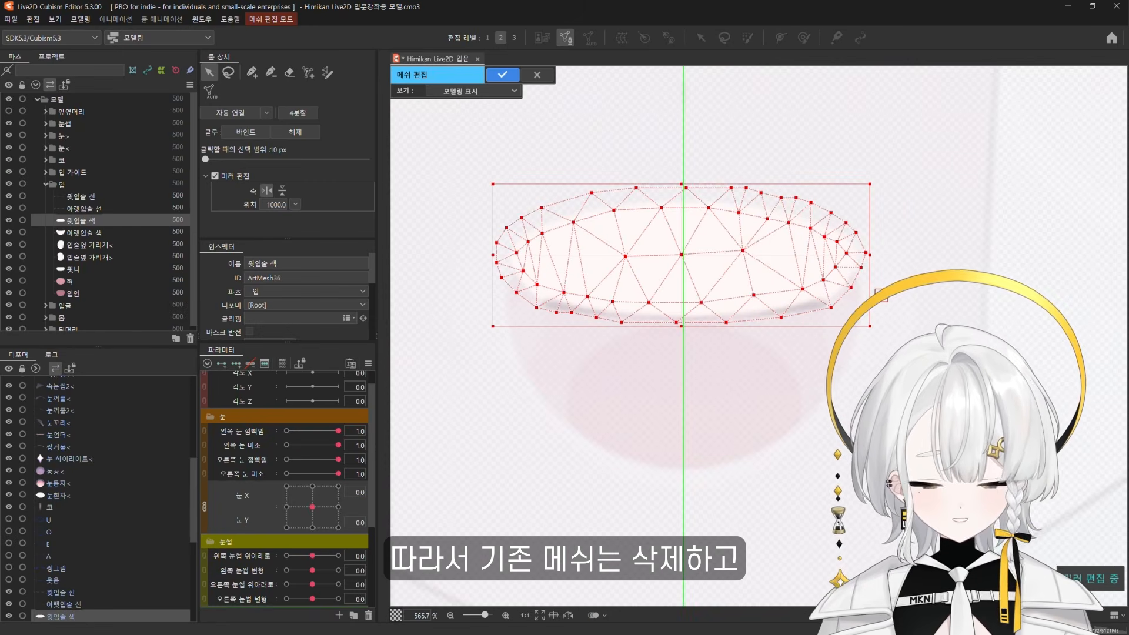
{"action": "key", "text": "Delete"}
{"action": "key", "text": "ctrl+v"}
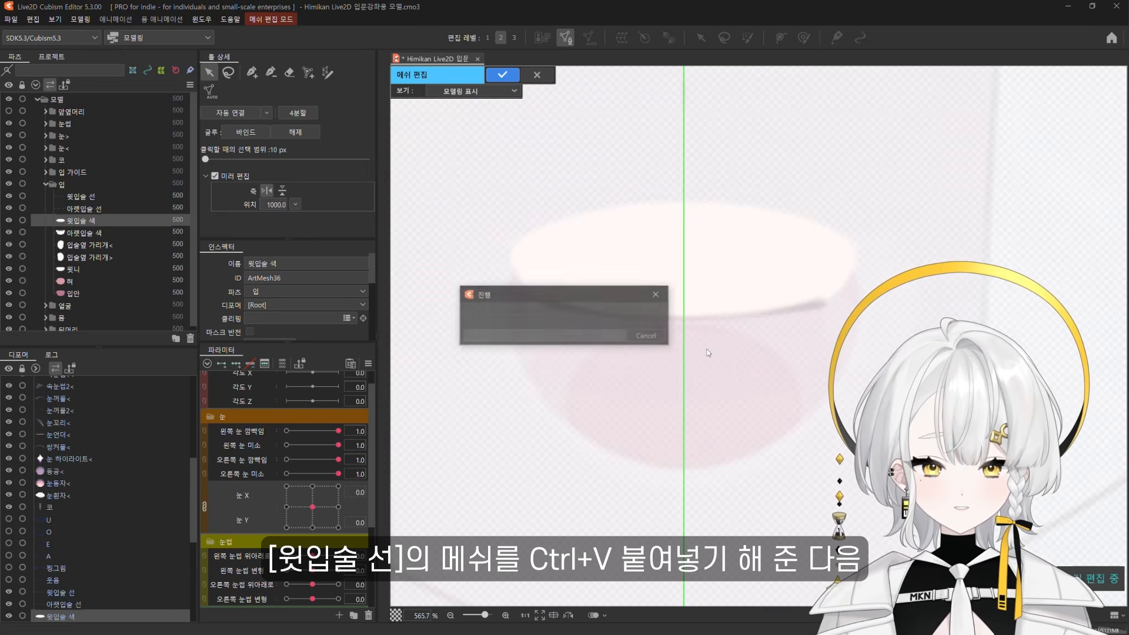
{"action": "left_click", "coordinate": [654, 377]}
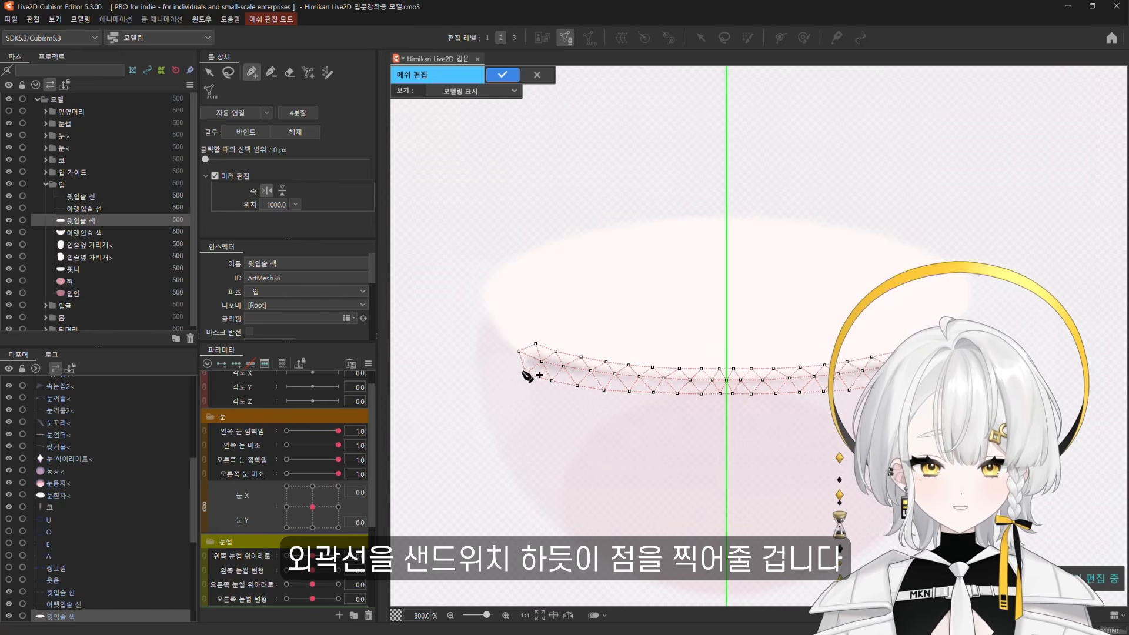
Add mirrored outer mesh points around 윗입술 색, from the pasted line mesh's outer end up to the top centre
{"action": "left_click", "coordinate": [525, 374]}
{"action": "left_click", "coordinate": [507, 352]}
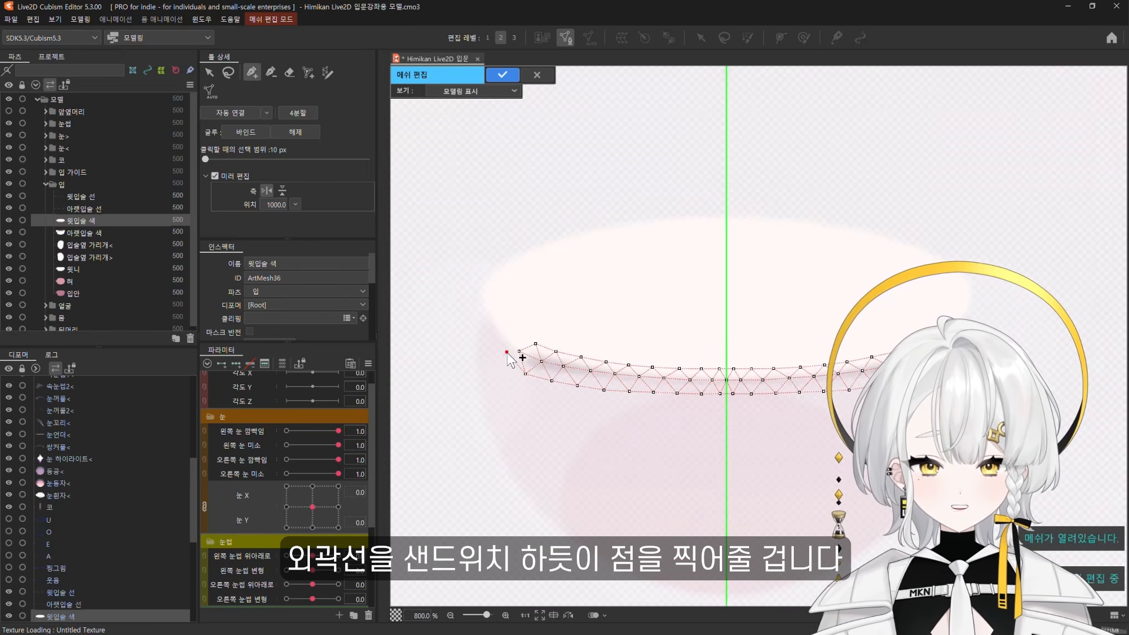
{"action": "left_click", "coordinate": [484, 326]}
{"action": "left_click", "coordinate": [472, 297]}
{"action": "left_click", "coordinate": [484, 265]}
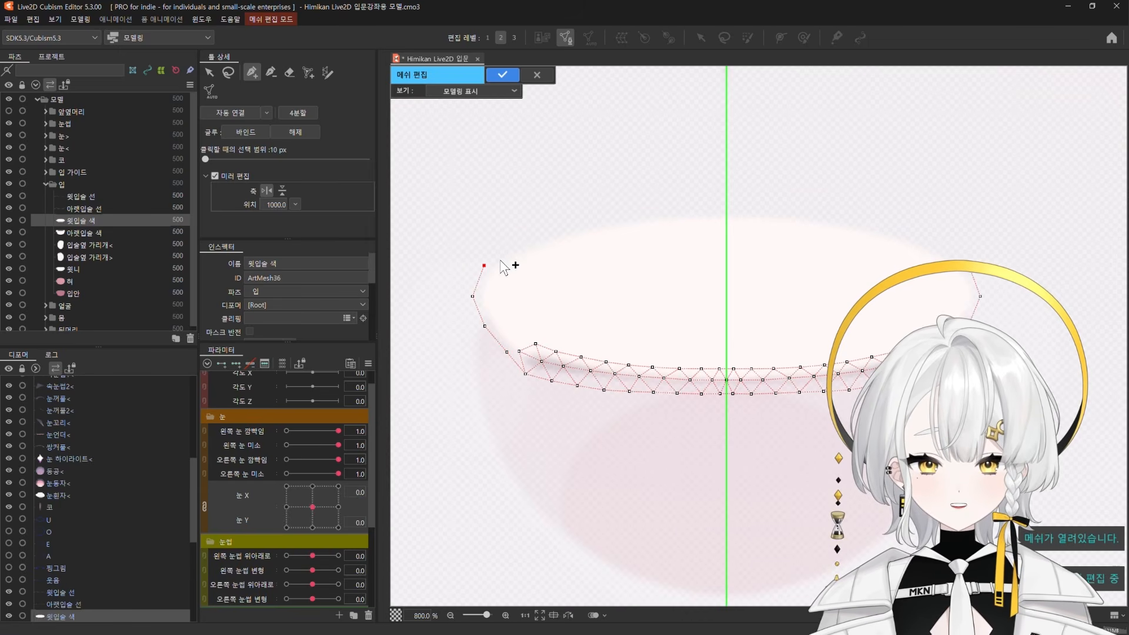
{"action": "left_click", "coordinate": [517, 245]}
{"action": "left_click", "coordinate": [557, 230]}
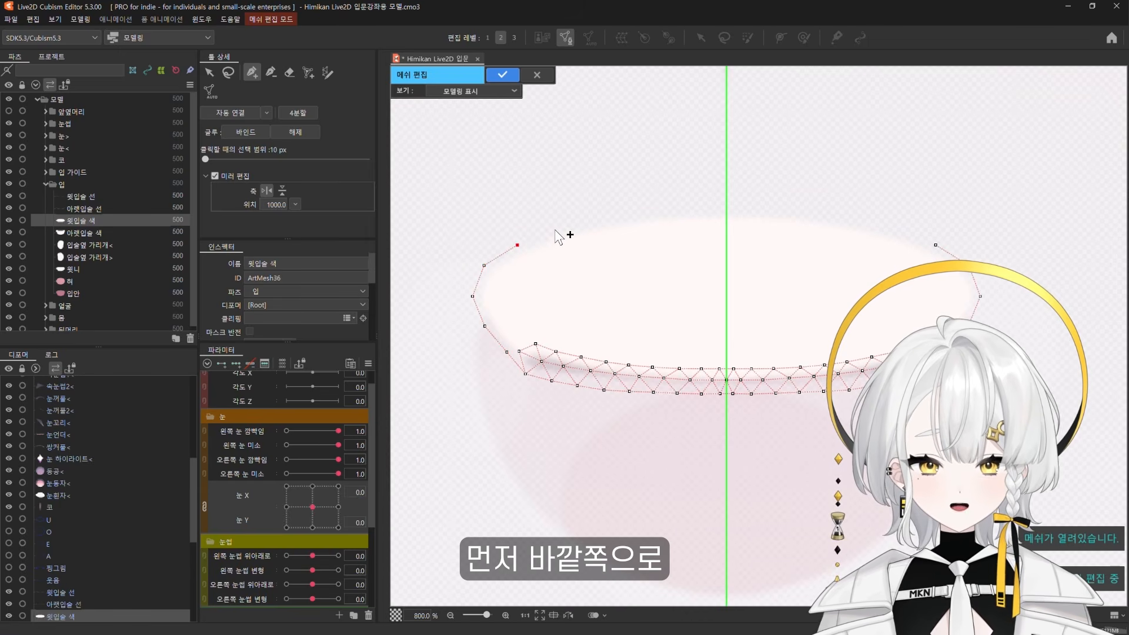
{"action": "left_click", "coordinate": [598, 220]}
{"action": "left_click", "coordinate": [640, 215]}
{"action": "left_click", "coordinate": [684, 211]}
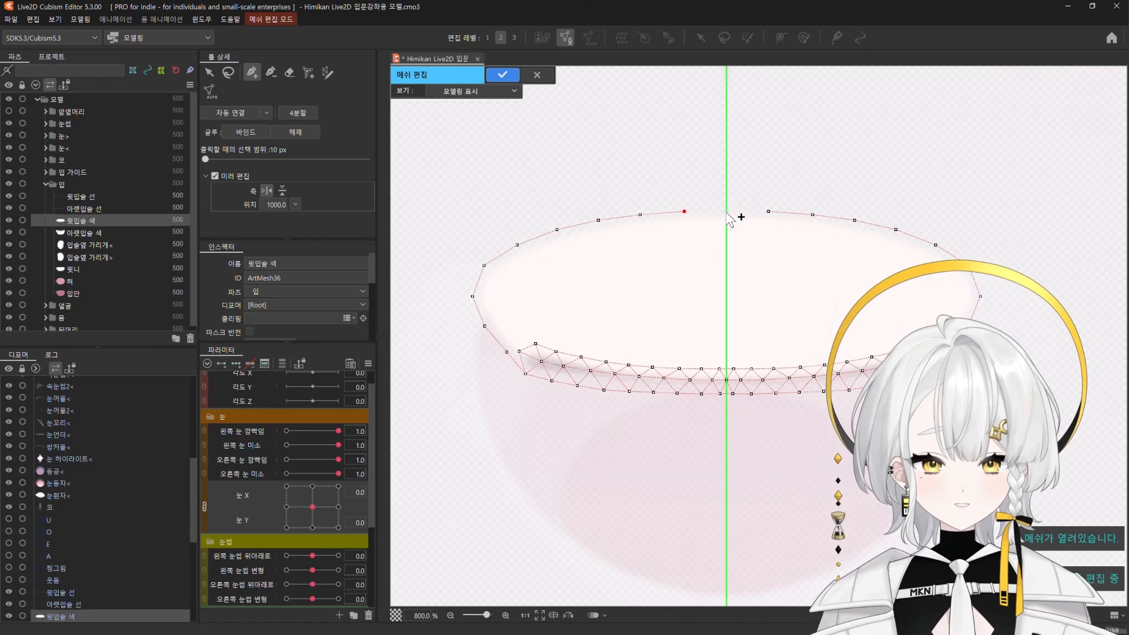
{"action": "left_click", "coordinate": [726, 211]}
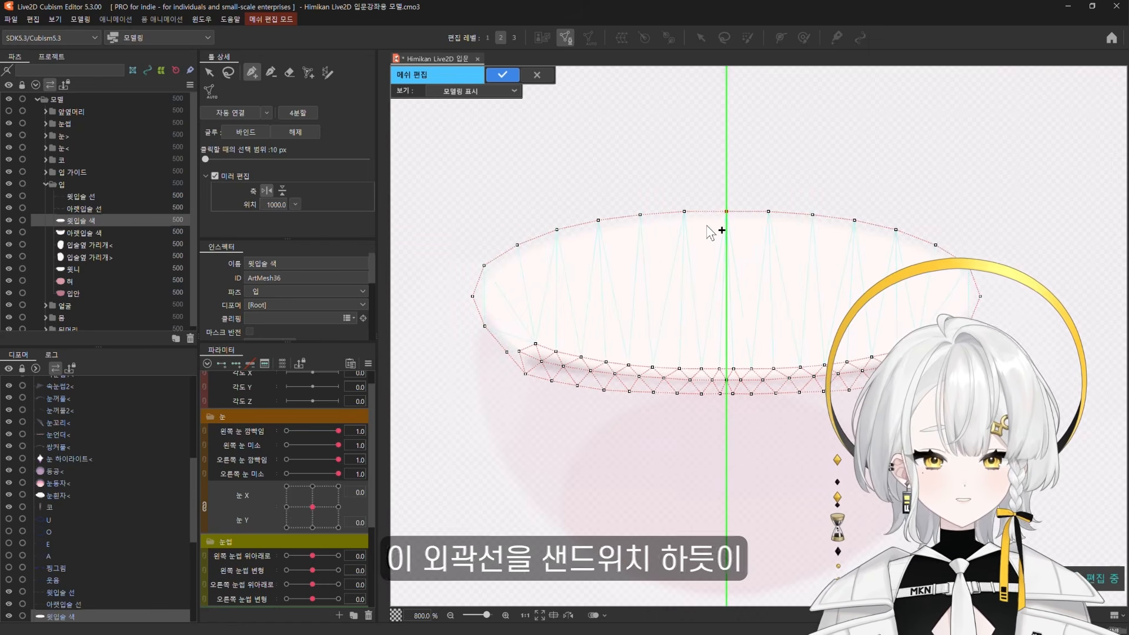
Add a mirrored inner row of points just inside the outline of 윗입술 색 and auto-connect the mesh
{"action": "left_click", "coordinate": [706, 225]}
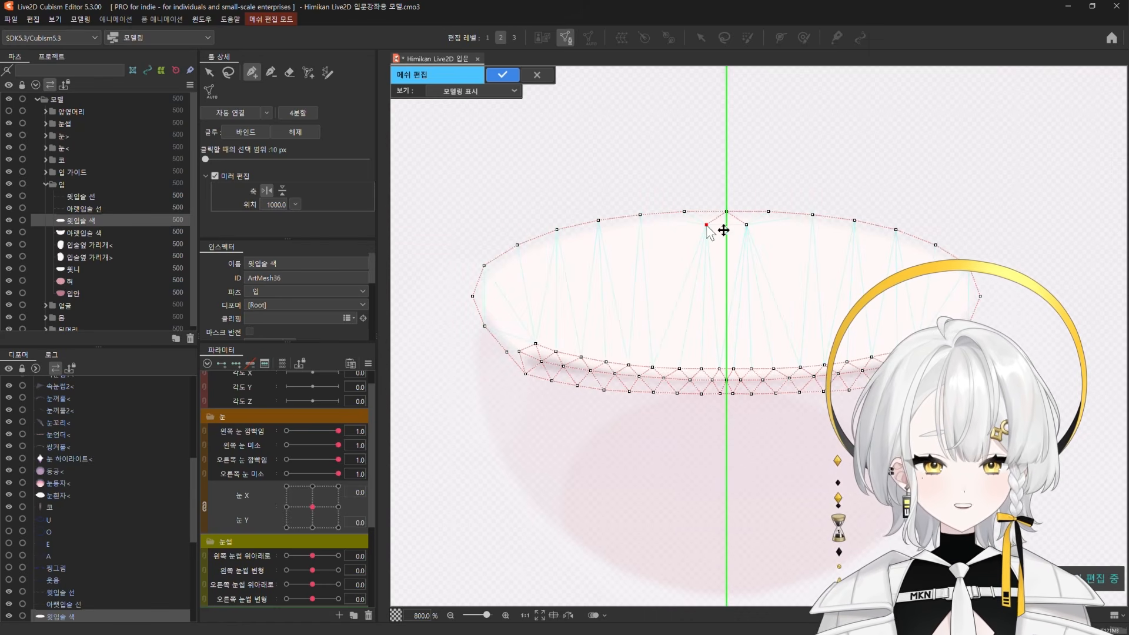
{"action": "left_click", "coordinate": [666, 225]}
{"action": "left_click", "coordinate": [628, 229]}
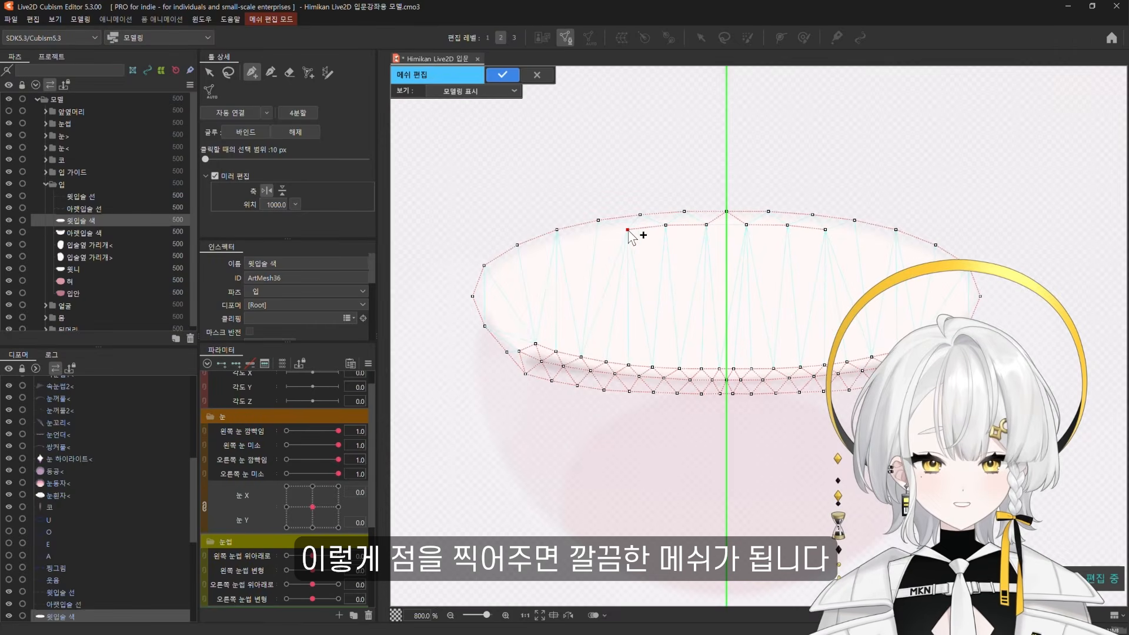
{"action": "left_click", "coordinate": [549, 247]}
{"action": "left_click", "coordinate": [514, 263]}
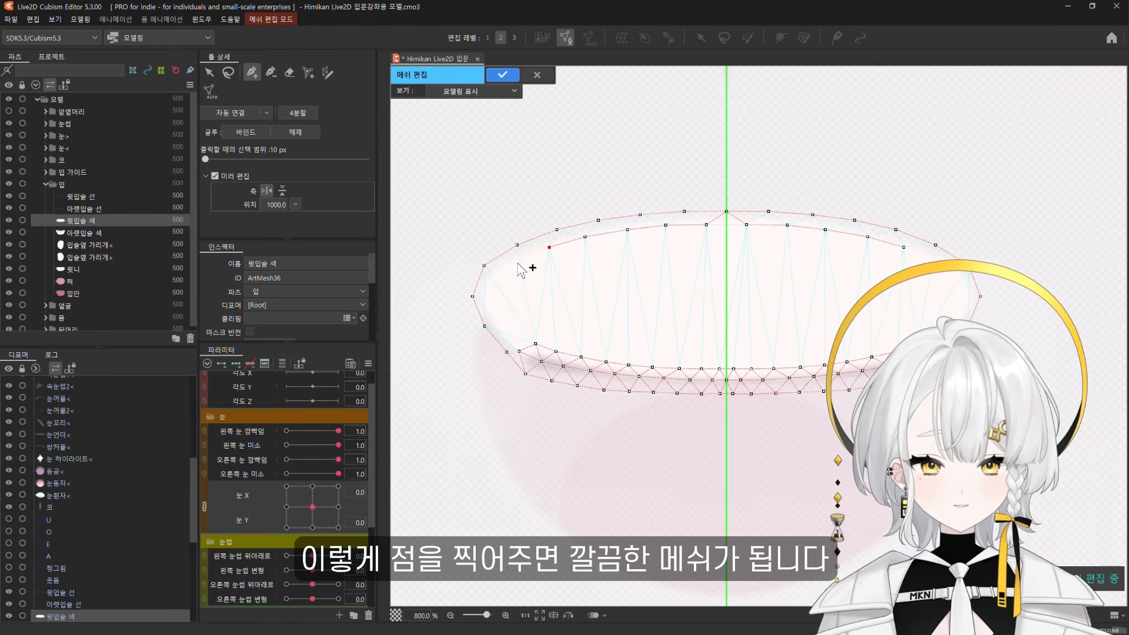
{"action": "left_click", "coordinate": [494, 283]}
{"action": "left_click", "coordinate": [493, 306]}
{"action": "left_click", "coordinate": [509, 335]}
{"action": "left_click", "coordinate": [520, 352]}
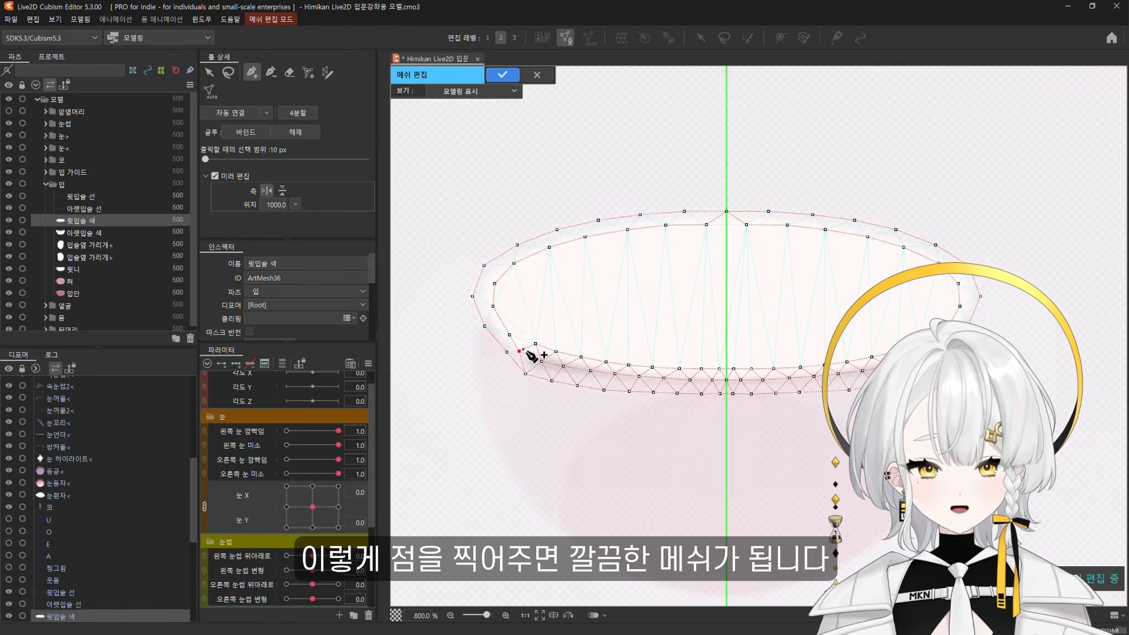
{"action": "left_click", "coordinate": [241, 113]}
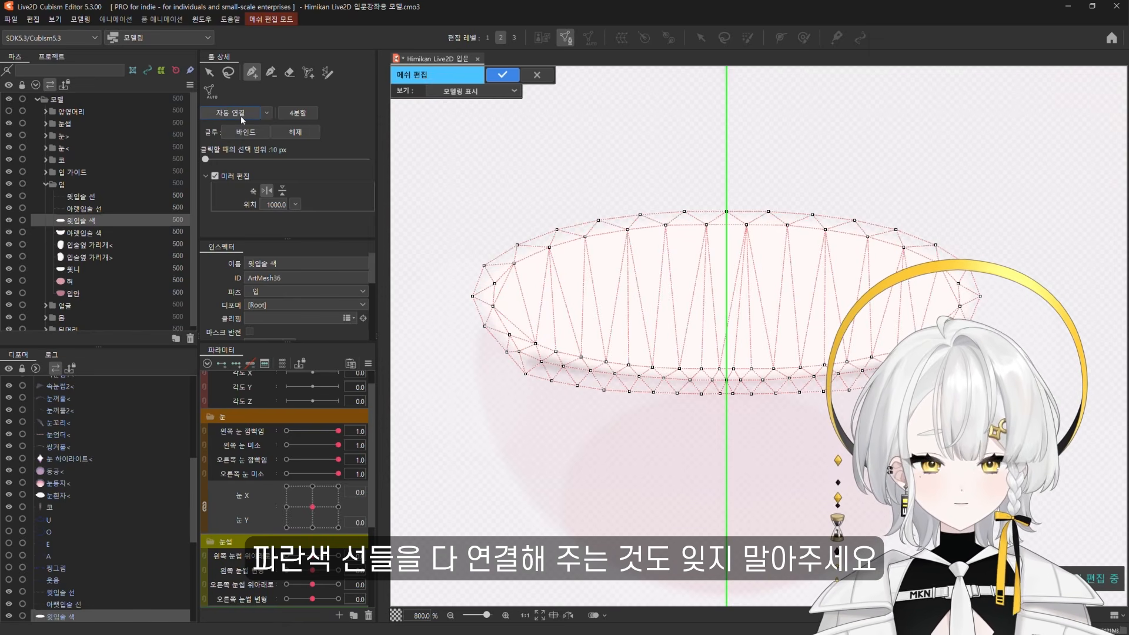
Apply the mesh, delete the entire existing mesh of 아랫입술 색, and paste the copied lip line mesh in its place
{"action": "left_click", "coordinate": [115, 234]}
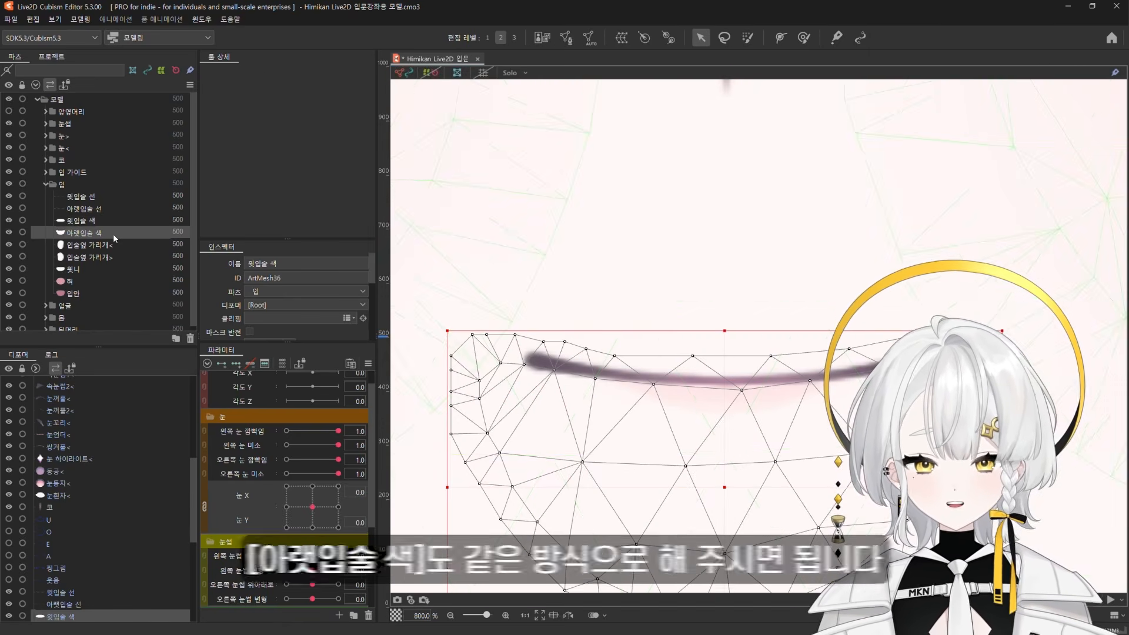
{"action": "left_click", "coordinate": [571, 41]}
{"action": "scroll", "coordinate": [634, 238], "scroll_direction": "down", "scroll_amount": 1}
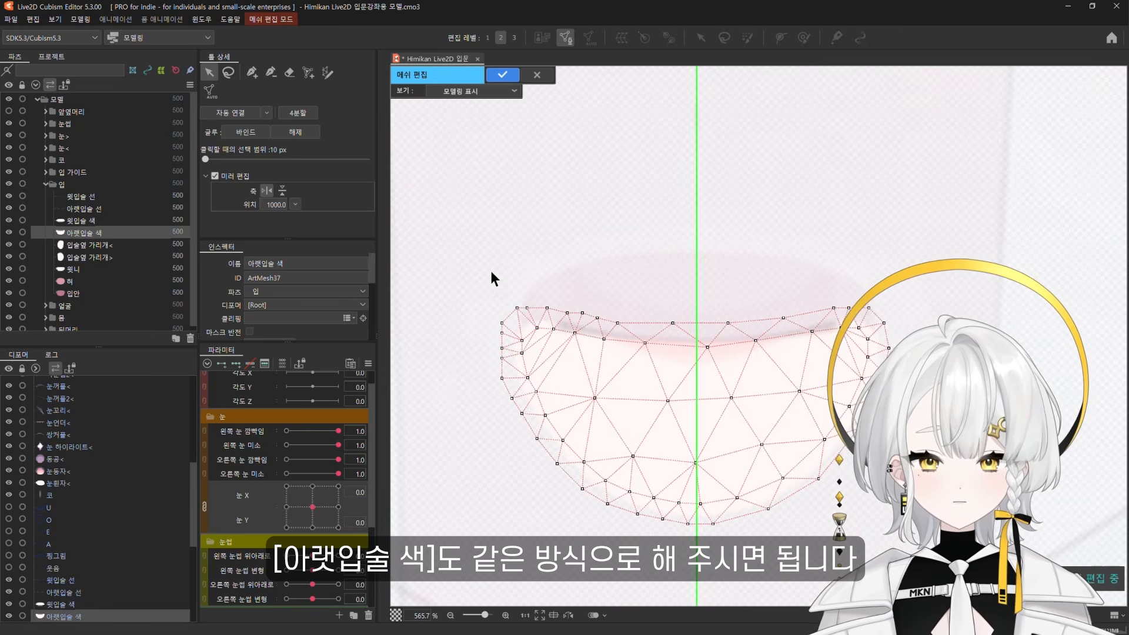
{"action": "left_click_drag", "start_coordinate": [449, 235], "coordinate": [971, 494]}
{"action": "key", "text": "Delete"}
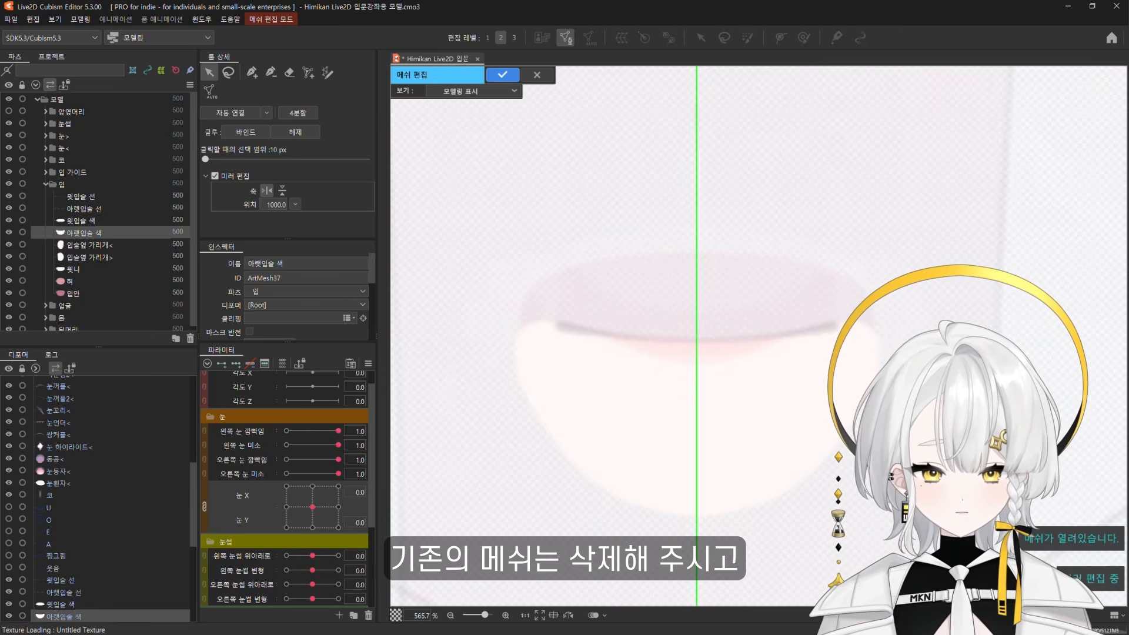
{"action": "key", "text": "ctrl+v"}
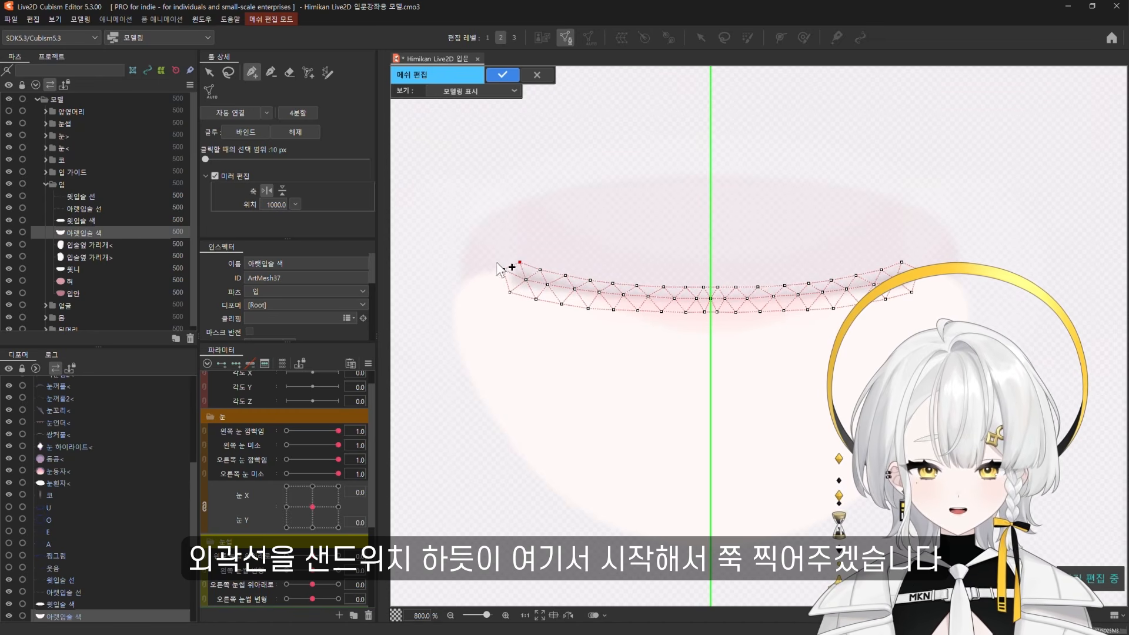
Add mirrored outer mesh points around 아랫입술 색, from the line mesh's outer end down to the bottom centre
{"action": "left_click", "coordinate": [477, 264]}
{"action": "left_click", "coordinate": [448, 285]}
{"action": "left_click", "coordinate": [446, 326]}
{"action": "left_click", "coordinate": [457, 374]}
{"action": "left_click", "coordinate": [487, 421]}
{"action": "left_click", "coordinate": [518, 465]}
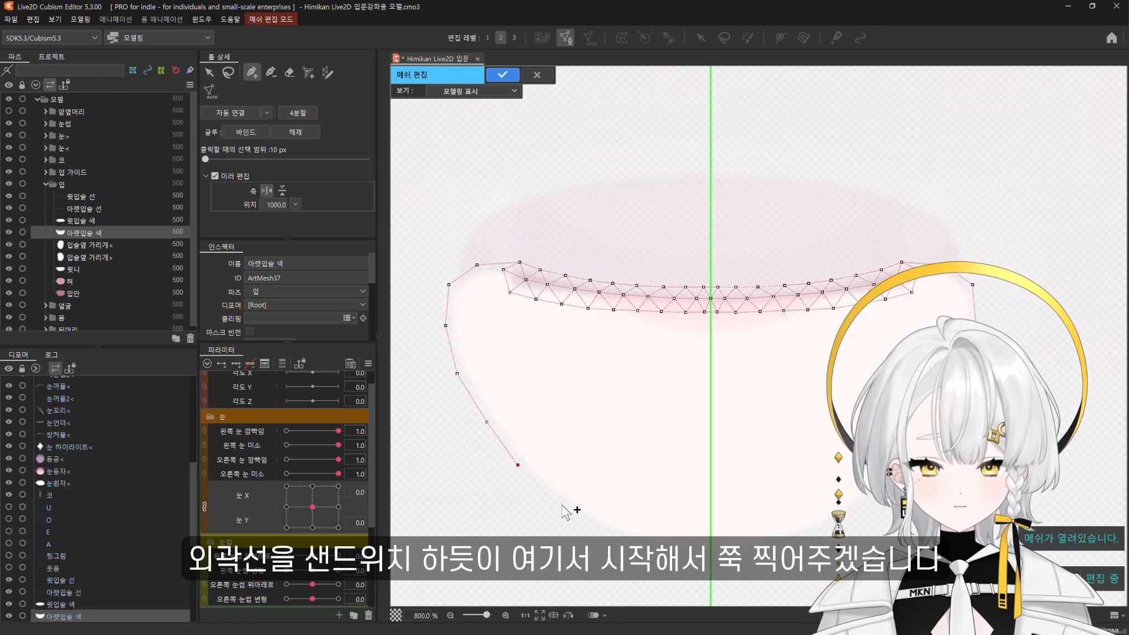
{"action": "left_click", "coordinate": [561, 507]}
{"action": "left_click", "coordinate": [613, 536]}
{"action": "left_click", "coordinate": [691, 538]}
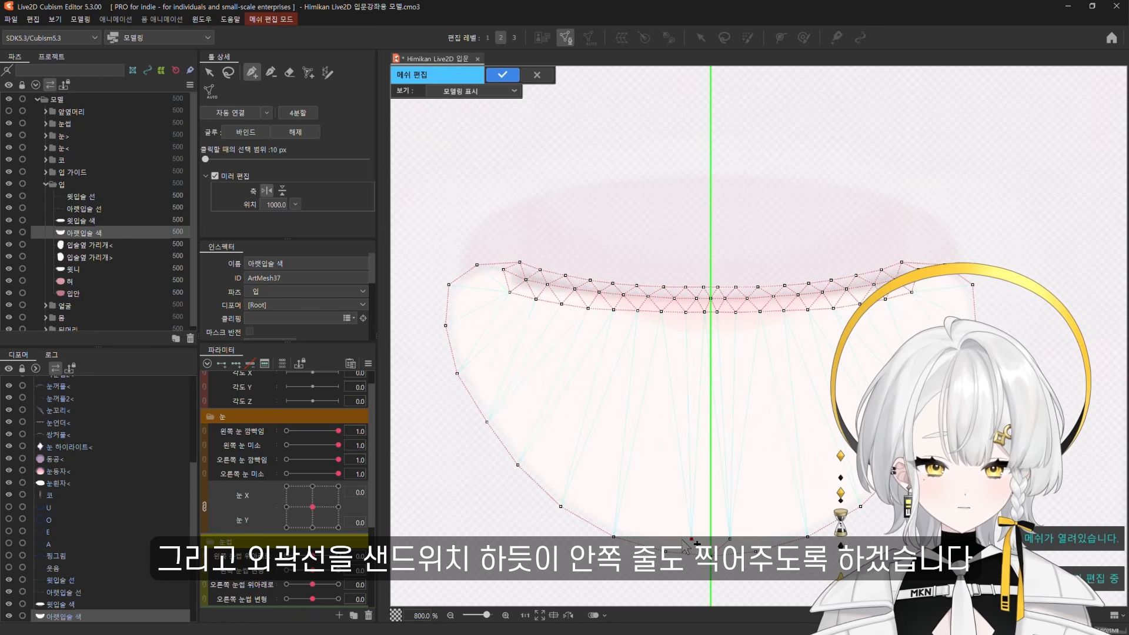
Add a mirrored inner row of points just inside the outline of 아랫입술 색, auto-connect the mesh, and apply it
{"action": "left_click", "coordinate": [648, 528]}
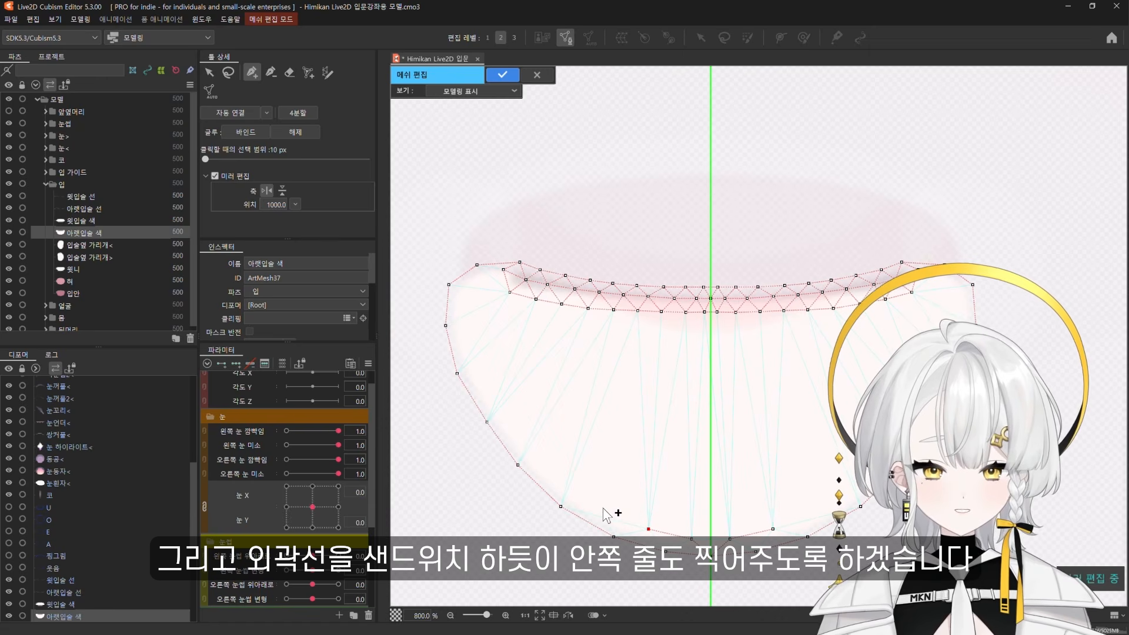
{"action": "left_click", "coordinate": [603, 508]}
{"action": "left_click", "coordinate": [553, 472]}
{"action": "left_click", "coordinate": [522, 437]}
{"action": "left_click", "coordinate": [491, 391]}
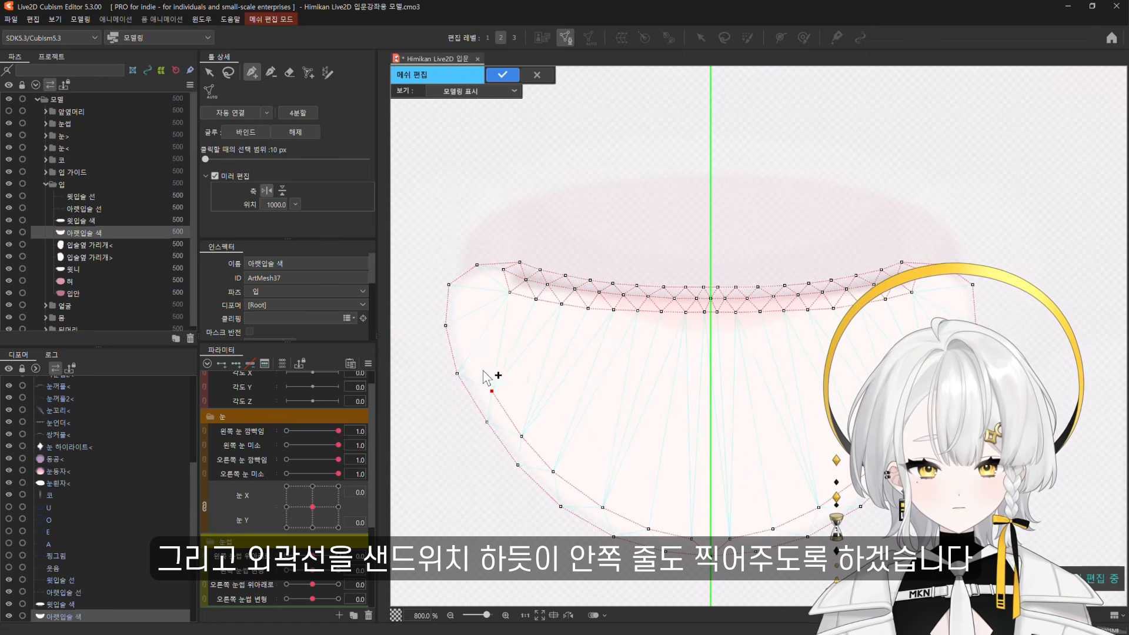
{"action": "left_click", "coordinate": [471, 342]}
{"action": "left_click", "coordinate": [465, 306]}
{"action": "left_click", "coordinate": [477, 285]}
{"action": "left_click", "coordinate": [497, 279]}
{"action": "left_click", "coordinate": [231, 113]}
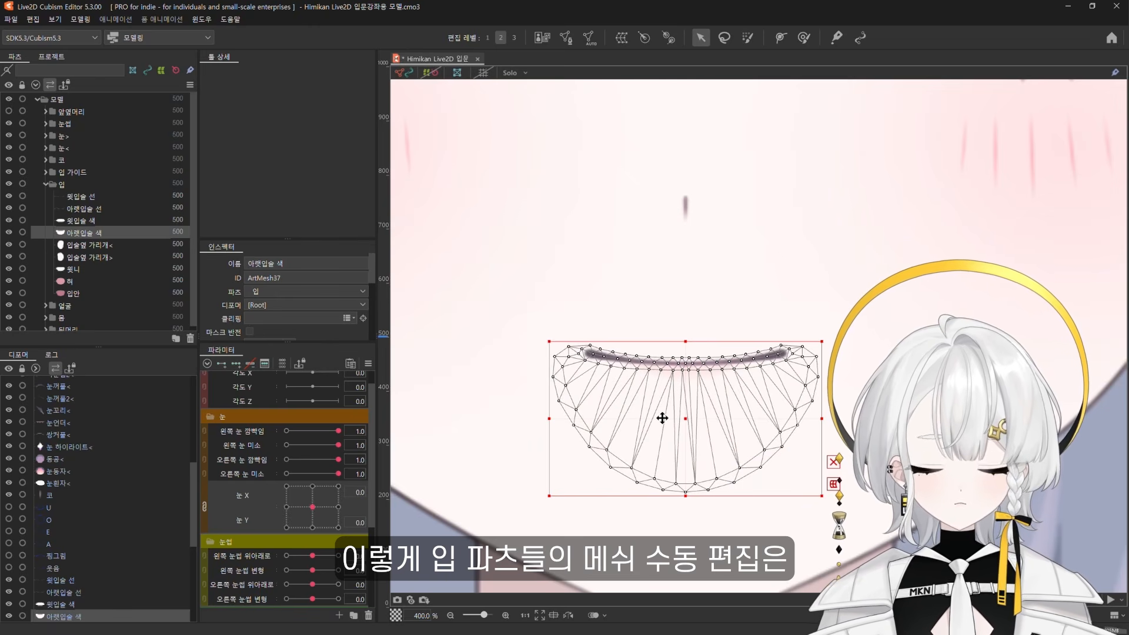
Select 입술옆 가리개<, 입술옆 가리개>, 윗니, 혀 and 입안 together to review their automatically generated meshes
{"action": "scroll", "coordinate": [667, 425], "scroll_direction": "down", "scroll_amount": 1}
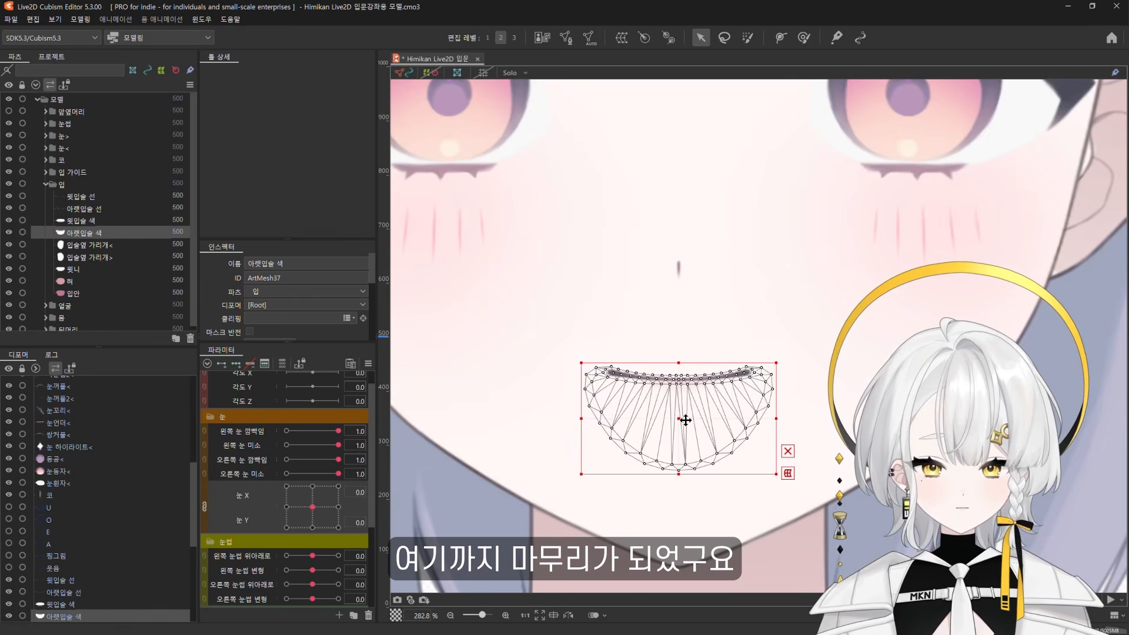
{"action": "left_click", "coordinate": [108, 246]}
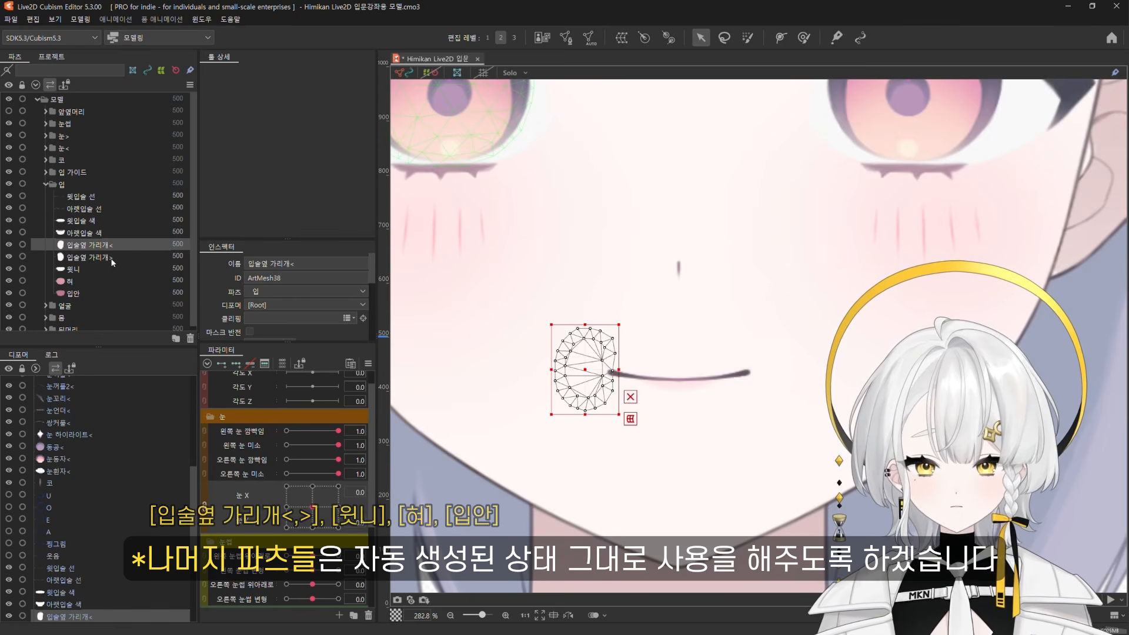
{"action": "left_click", "coordinate": [108, 256], "text": "ctrl"}
{"action": "left_click", "coordinate": [104, 270], "text": "ctrl"}
{"action": "left_click", "coordinate": [102, 282], "text": "ctrl"}
{"action": "left_click", "coordinate": [100, 294], "text": "ctrl"}
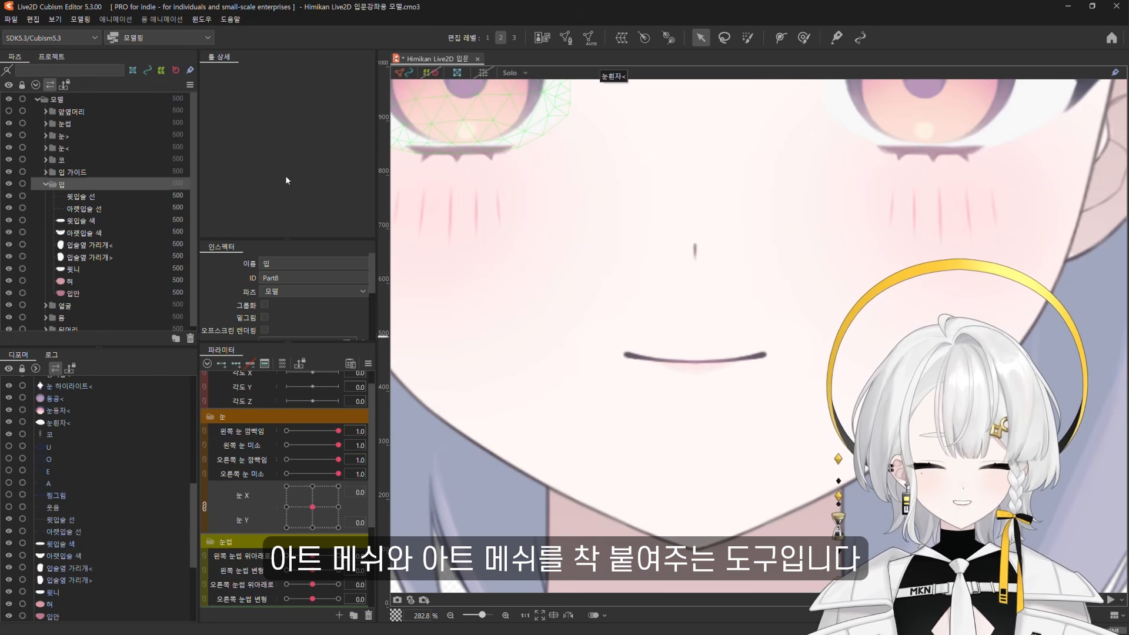
Select 윗입술 선 and 윗입술 색 together and examine where their two meshes overlap
{"action": "left_click", "coordinate": [132, 196]}
{"action": "left_click", "coordinate": [126, 220], "text": "ctrl"}
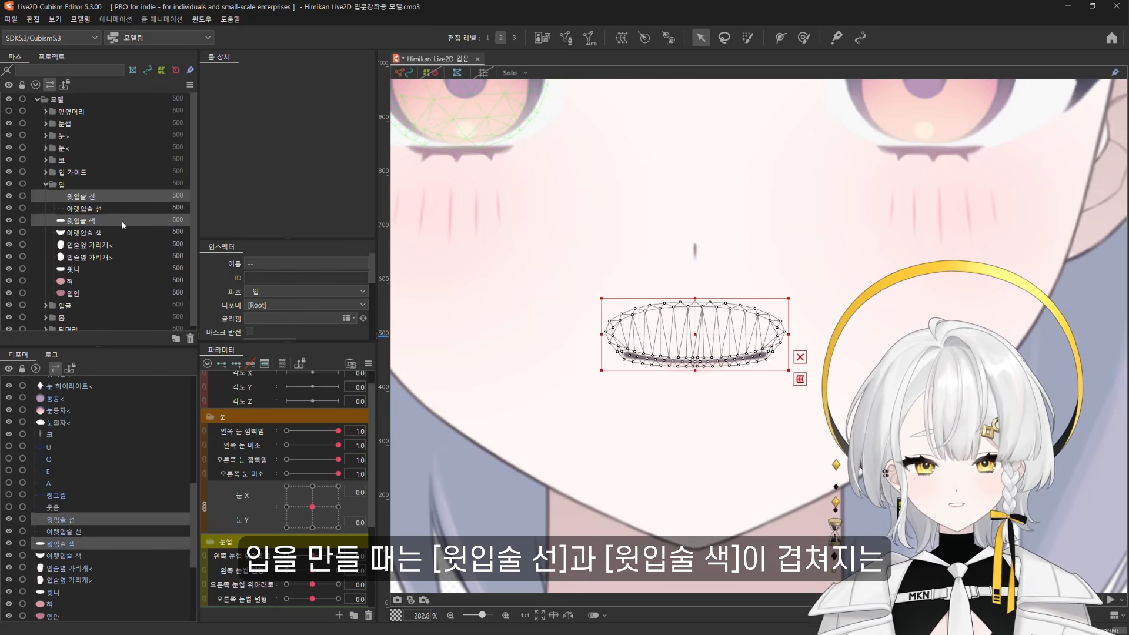
{"action": "scroll", "coordinate": [569, 323], "scroll_direction": "up", "scroll_amount": 3}
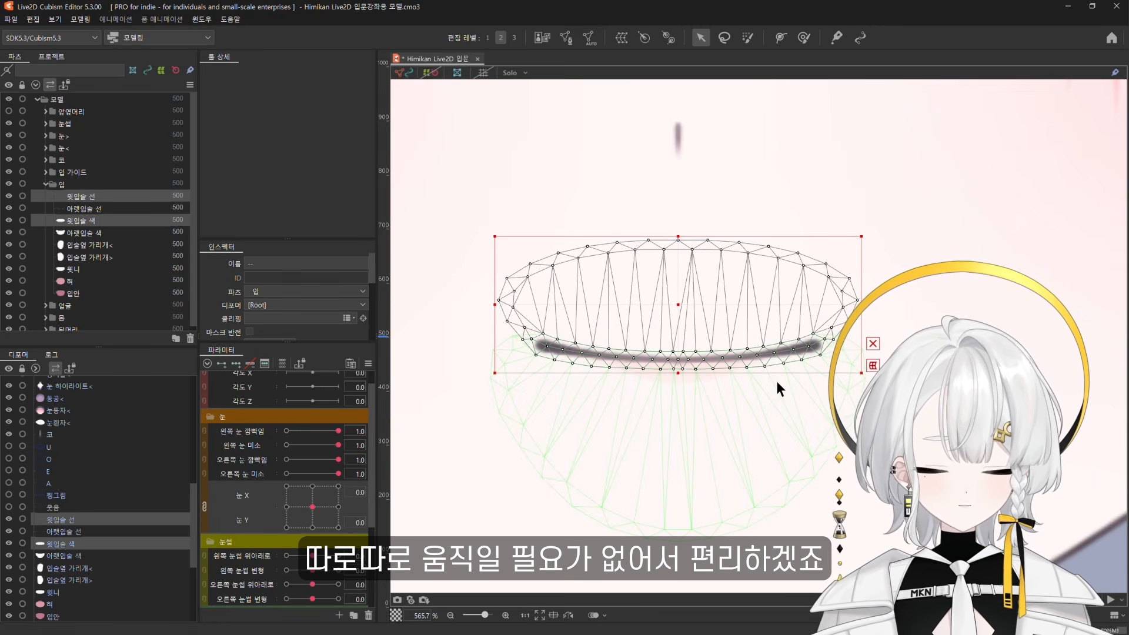
{"action": "scroll", "coordinate": [736, 425], "scroll_direction": "down", "scroll_amount": 1}
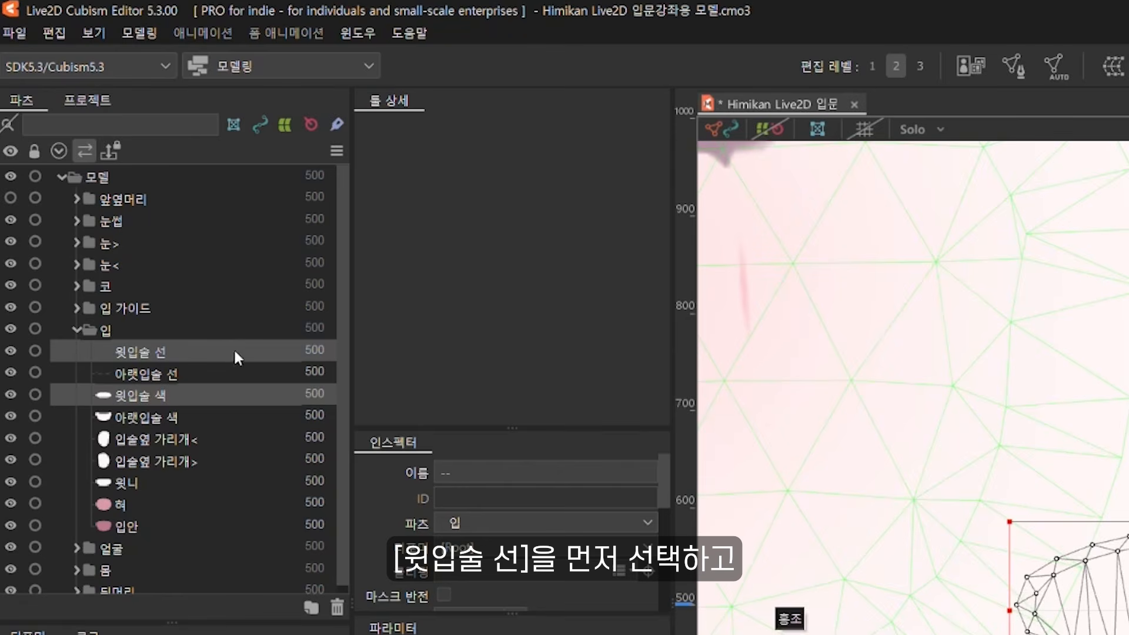
Select 윗입술 선 first and 윗입술 색 second, lasso their overlapping mesh points, bind them with glue, and apply the mesh edit
{"action": "left_click", "coordinate": [234, 351]}
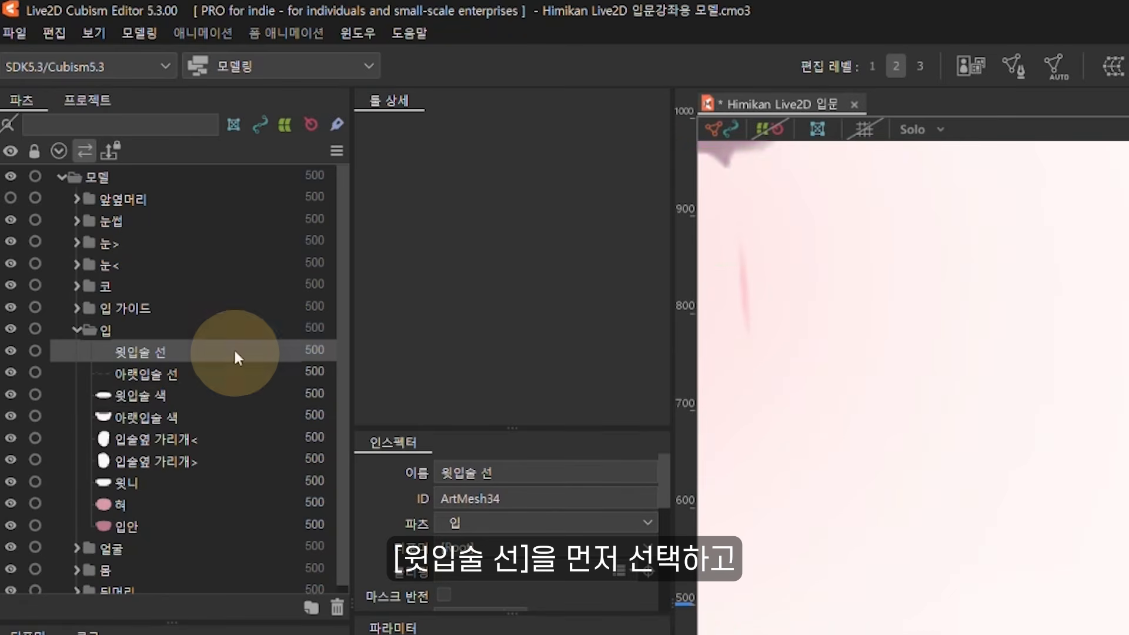
{"action": "left_click", "coordinate": [234, 400], "text": "ctrl"}
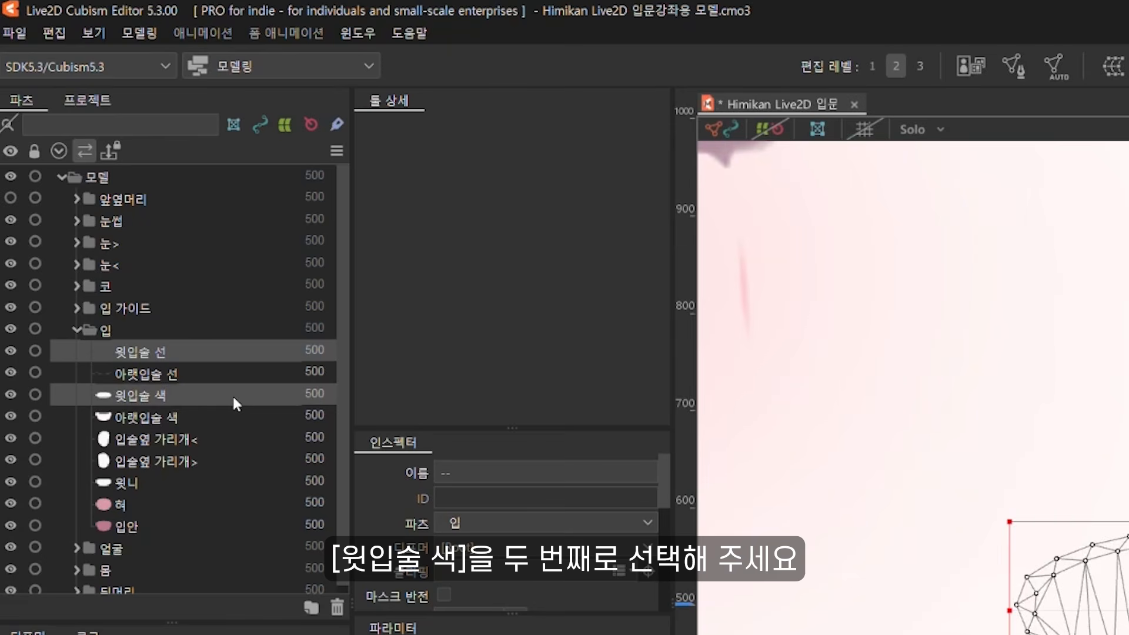
{"action": "left_click", "coordinate": [1013, 67]}
{"action": "left_click", "coordinate": [417, 139]}
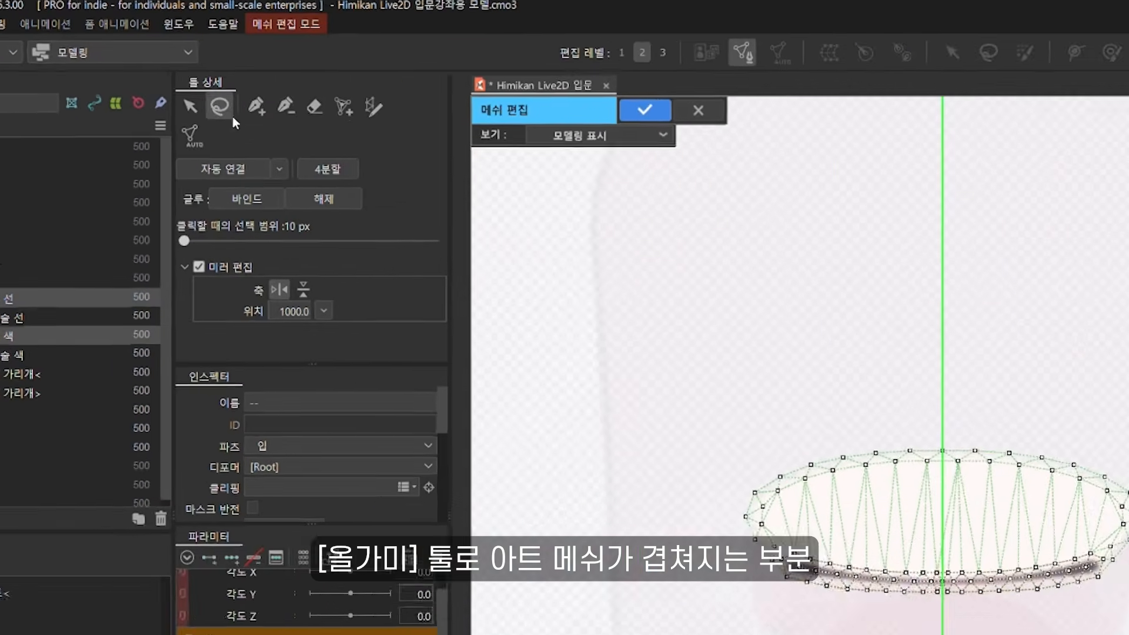
{"action": "scroll", "coordinate": [624, 511], "scroll_direction": "up", "scroll_amount": 5}
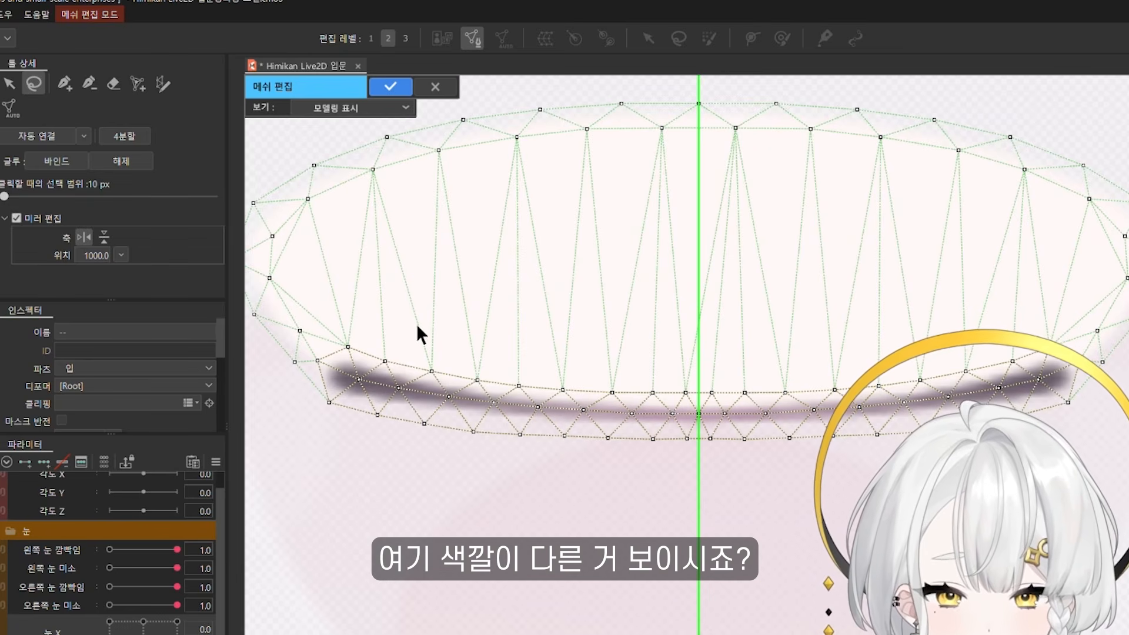
{"action": "mouse_move", "coordinate": [415, 321]}
{"action": "left_mouse_down"}
{"action": "mouse_move", "coordinate": [338, 331]}
{"action": "mouse_move", "coordinate": [597, 500]}
{"action": "mouse_move", "coordinate": [941, 471]}
{"action": "mouse_move", "coordinate": [1084, 404]}
{"action": "mouse_move", "coordinate": [1088, 335]}
{"action": "left_mouse_up"}
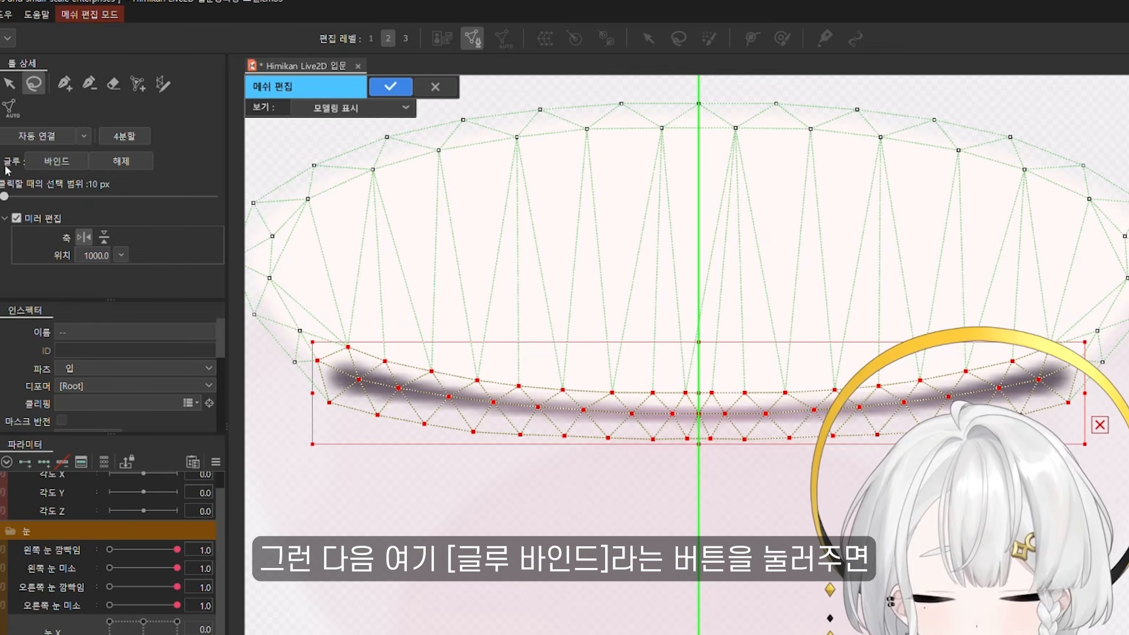
{"action": "left_click", "coordinate": [66, 164]}
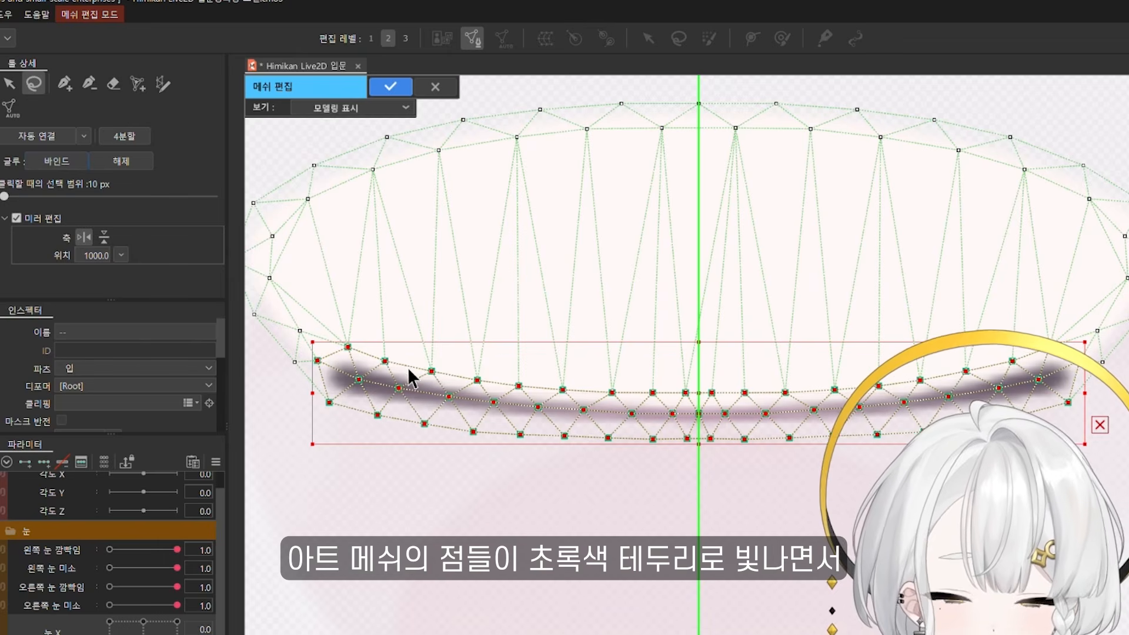
{"action": "left_click", "coordinate": [390, 87]}
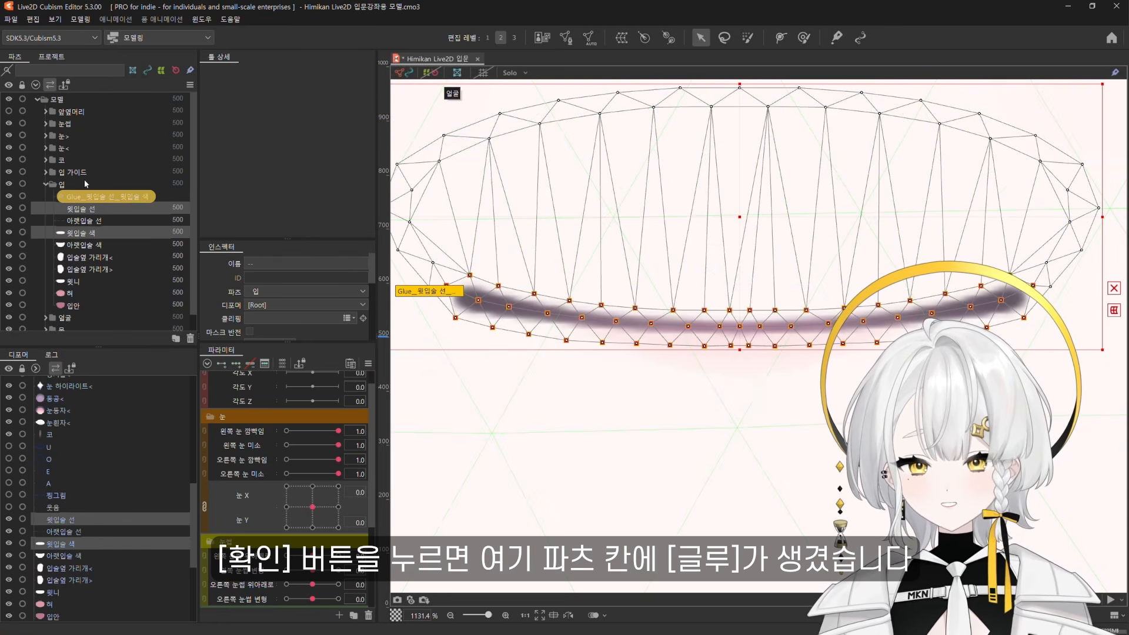
Examine the new upper lip glue, and compare it with its bound parts 윗입술 선 and 윗입술 색
{"action": "left_click", "coordinate": [118, 198]}
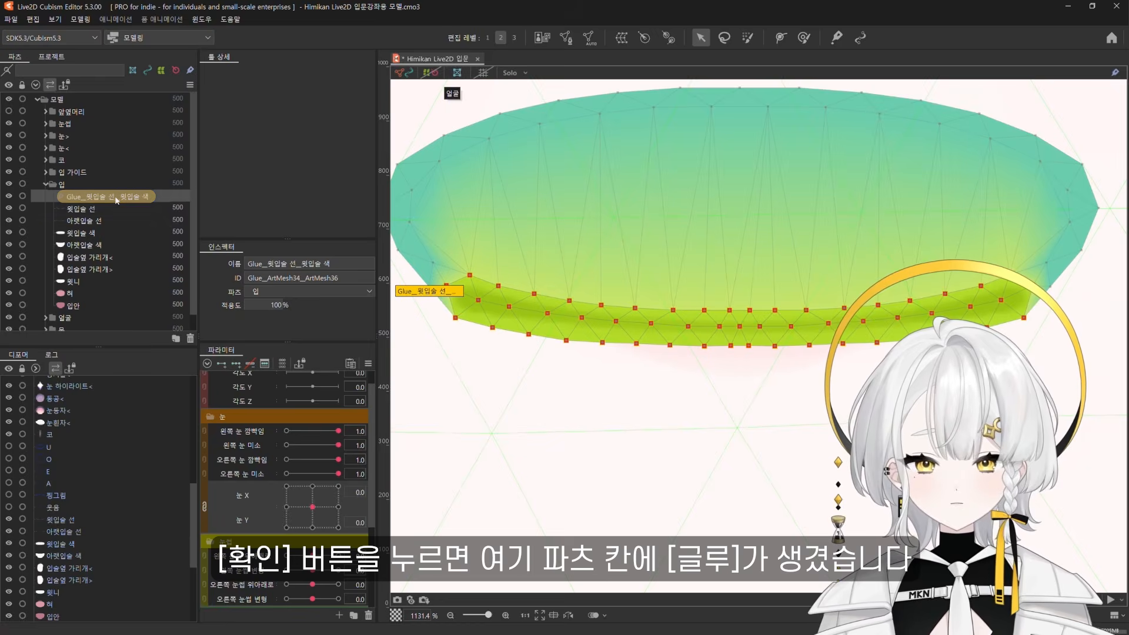
{"action": "scroll", "coordinate": [633, 402], "scroll_direction": "down", "scroll_amount": 5}
{"action": "left_click", "coordinate": [93, 210]}
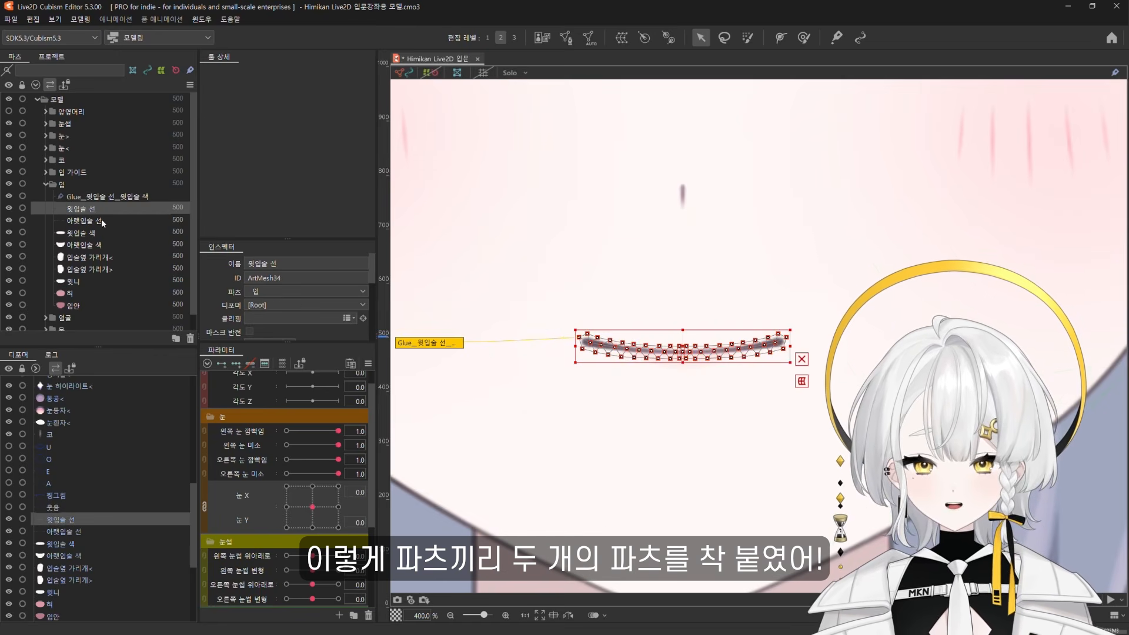
{"action": "left_click", "coordinate": [104, 233], "text": "ctrl"}
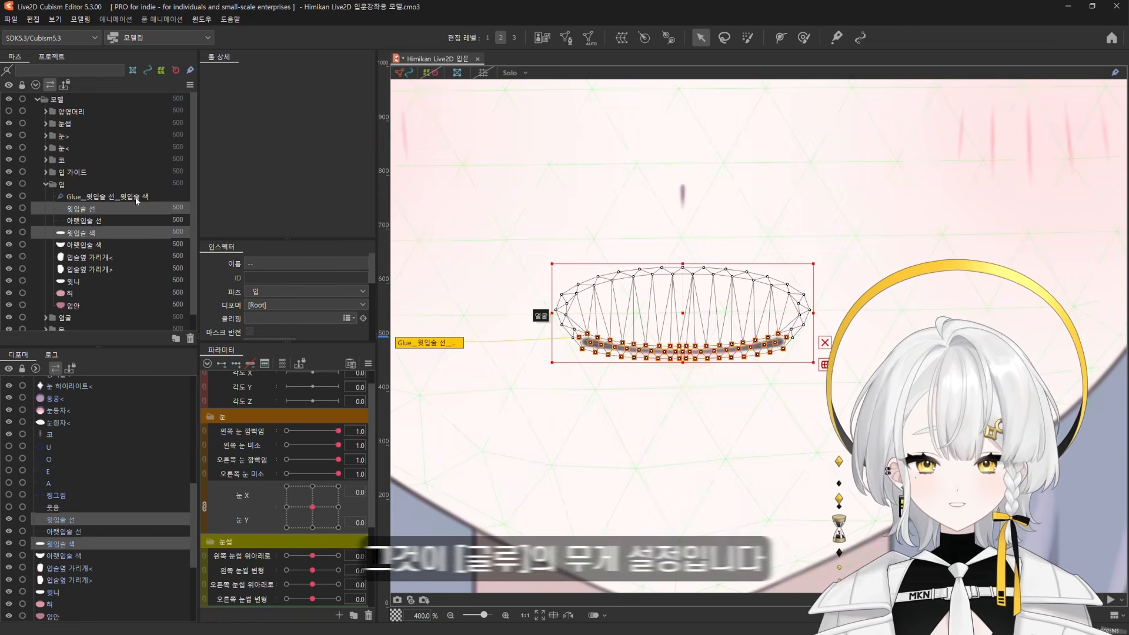
Paint the upper lip glue's weight fully red so that 윗입술 색 follows 윗입술 선
{"action": "left_click", "coordinate": [137, 199]}
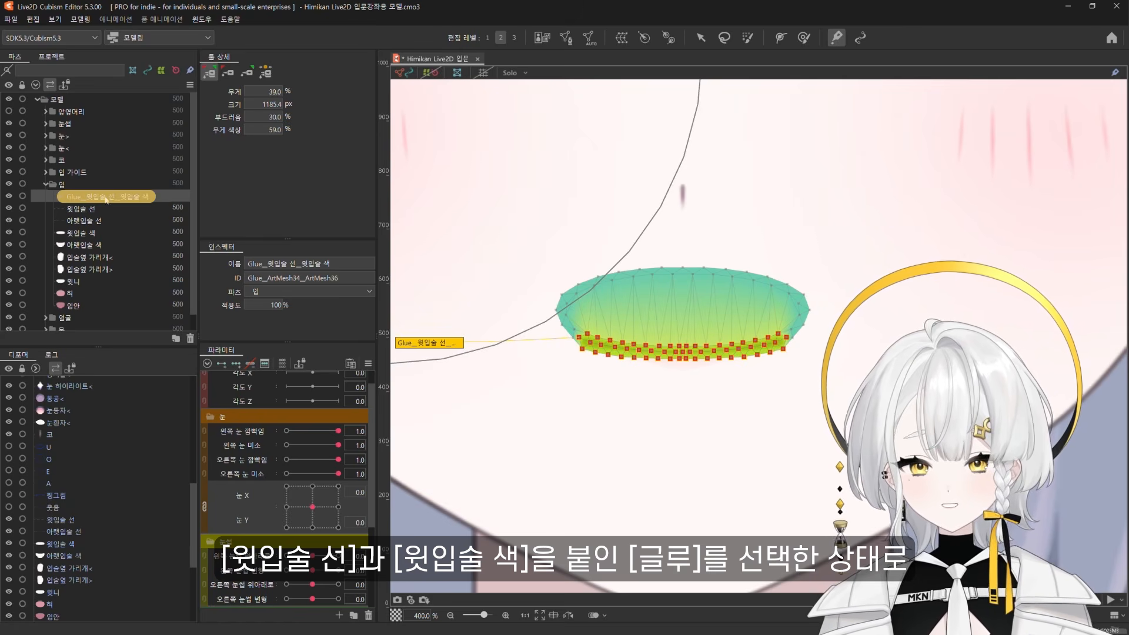
{"action": "mouse_move", "coordinate": [714, 315]}
{"action": "left_mouse_down"}
{"action": "mouse_move", "coordinate": [707, 344]}
{"action": "mouse_move", "coordinate": [713, 314]}
{"action": "mouse_move", "coordinate": [685, 353]}
{"action": "mouse_move", "coordinate": [694, 365]}
{"action": "mouse_move", "coordinate": [707, 323]}
{"action": "mouse_move", "coordinate": [699, 358]}
{"action": "mouse_move", "coordinate": [732, 333]}
{"action": "mouse_move", "coordinate": [718, 312]}
{"action": "left_mouse_up"}
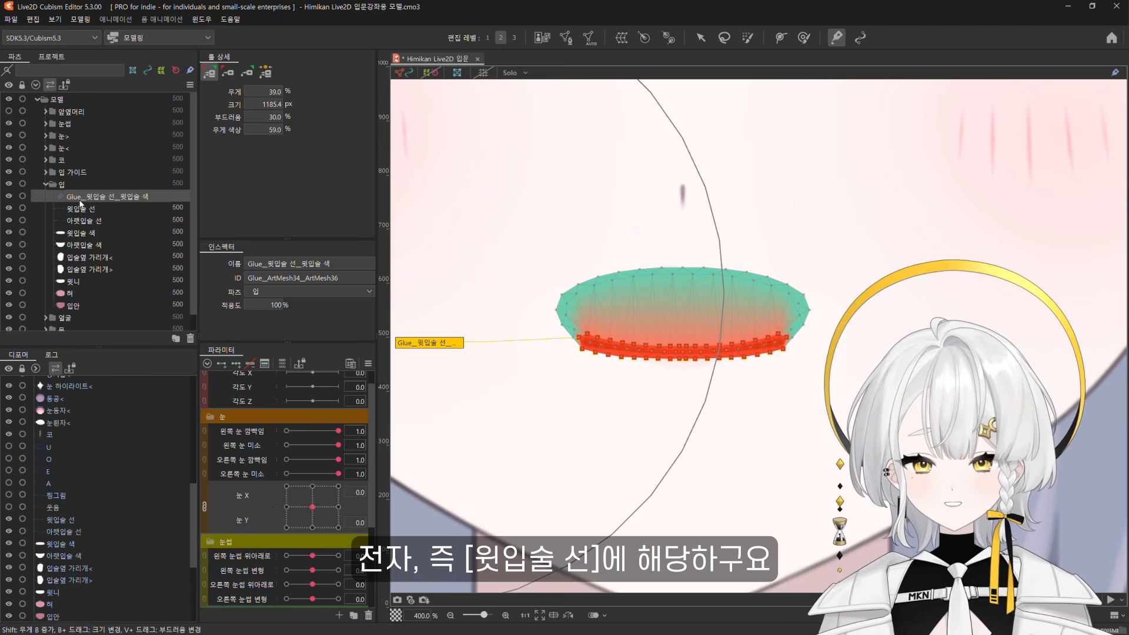
{"action": "left_click", "coordinate": [714, 341]}
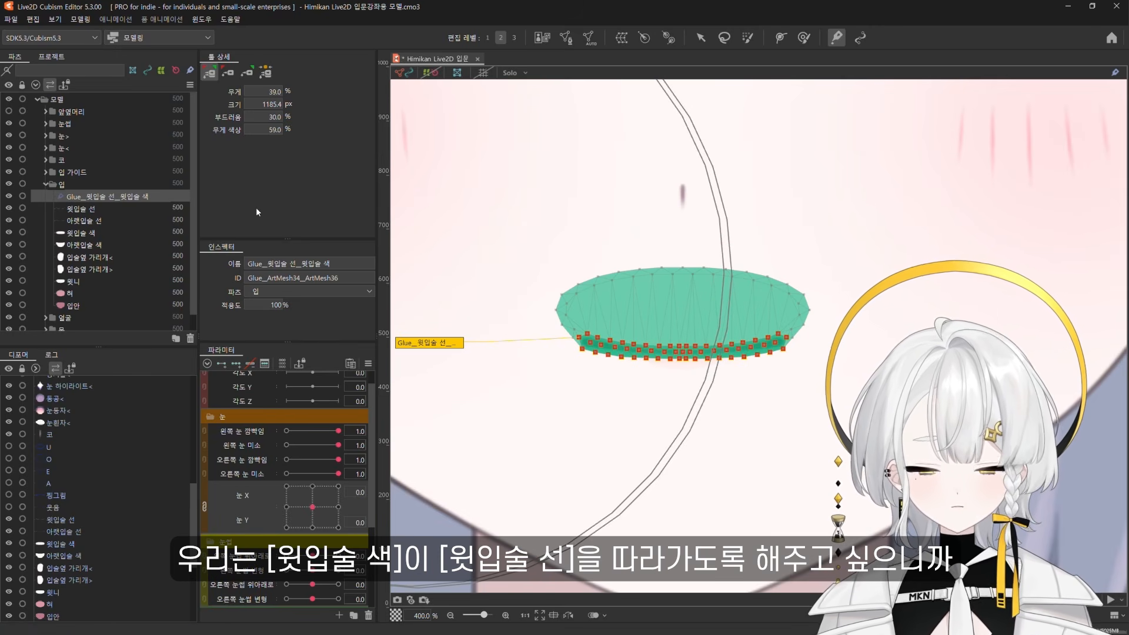
{"action": "left_click_drag", "start_coordinate": [693, 323], "coordinate": [718, 328]}
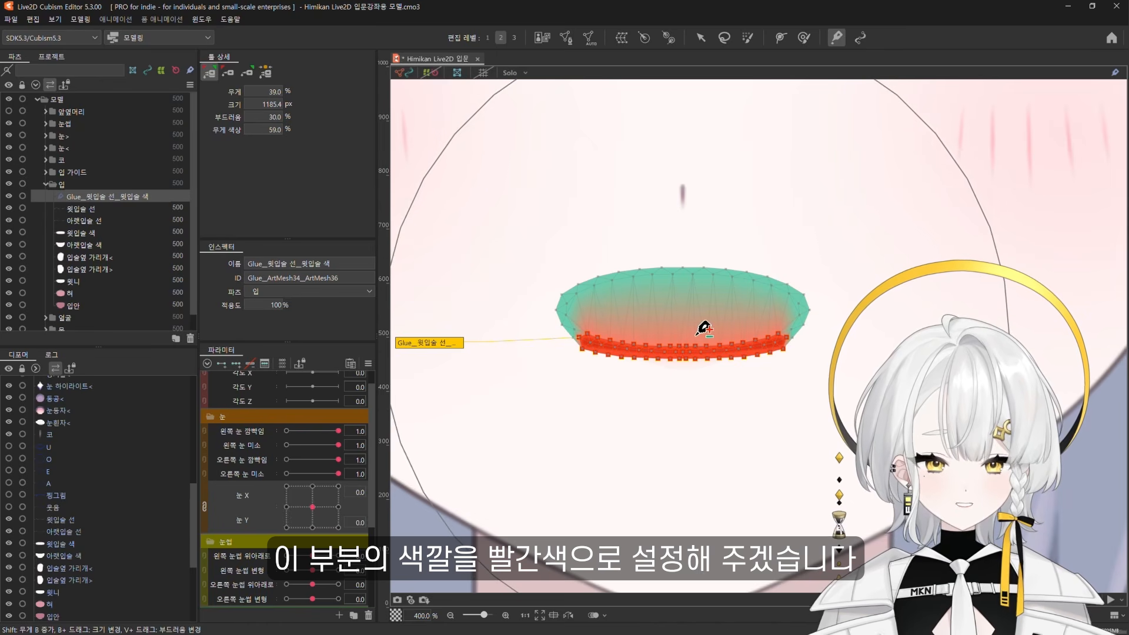
Select 아랫입술 선 first and 아랫입술 색 second, lasso their overlapping mesh points, glue-bind them, and apply the mesh edit
{"action": "left_click", "coordinate": [107, 220]}
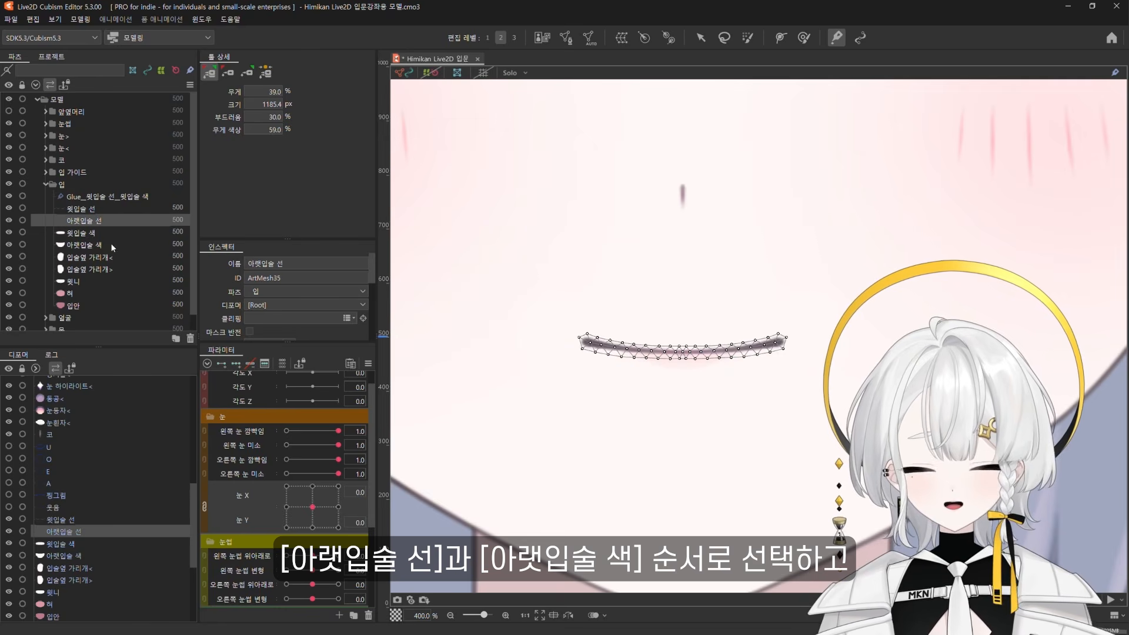
{"action": "left_click", "coordinate": [111, 244], "text": "ctrl"}
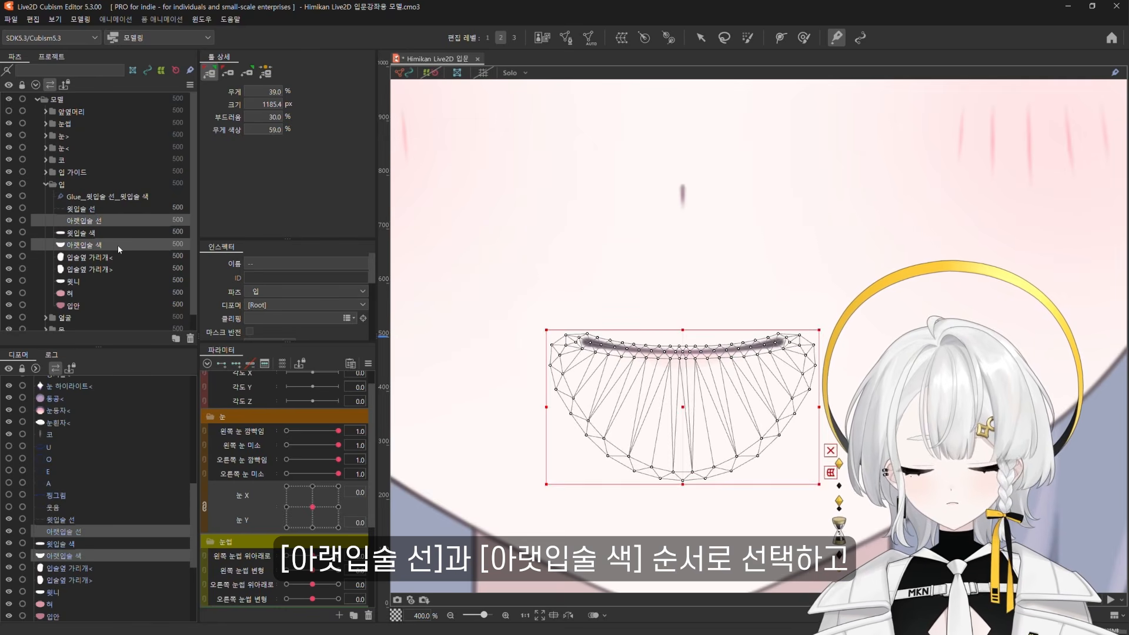
{"action": "left_click", "coordinate": [566, 37]}
{"action": "scroll", "coordinate": [681, 372], "scroll_direction": "up", "scroll_amount": 3}
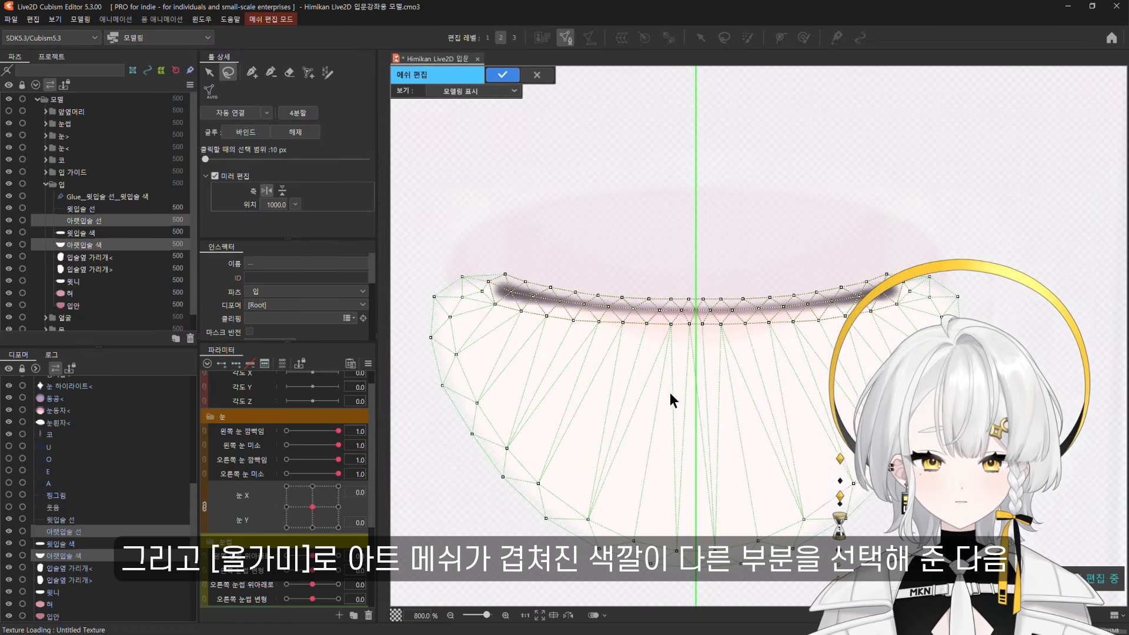
{"action": "mouse_move", "coordinate": [579, 232]}
{"action": "left_mouse_down"}
{"action": "mouse_move", "coordinate": [486, 274]}
{"action": "mouse_move", "coordinate": [489, 301]}
{"action": "left_mouse_up"}
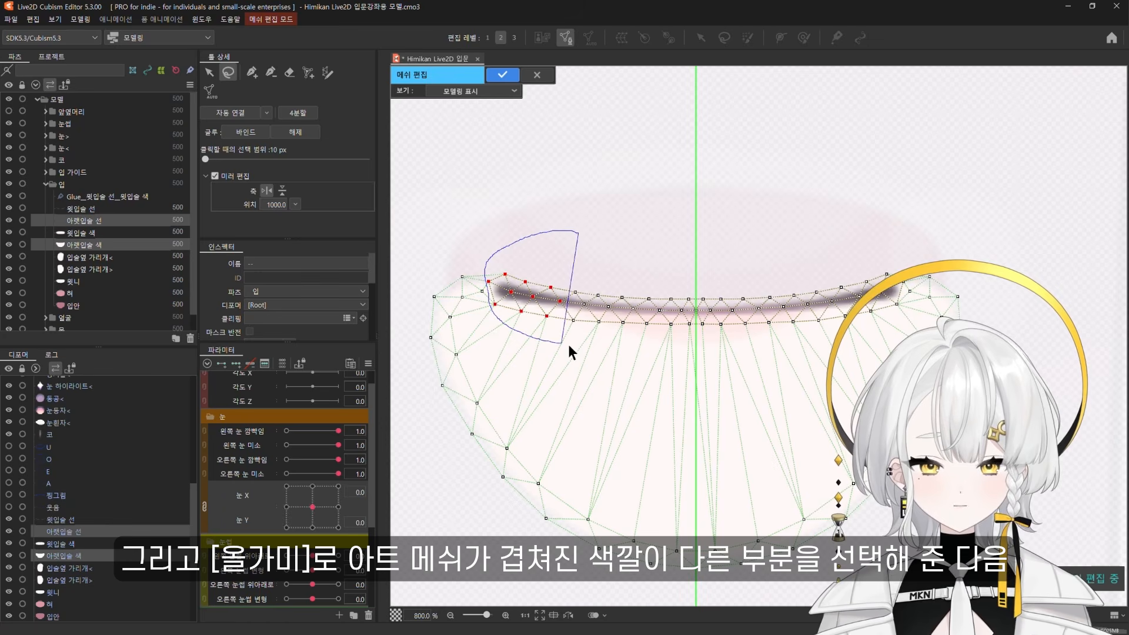
{"action": "mouse_move", "coordinate": [568, 344]}
{"action": "left_mouse_down"}
{"action": "mouse_move", "coordinate": [778, 354]}
{"action": "mouse_move", "coordinate": [905, 305]}
{"action": "mouse_move", "coordinate": [887, 256]}
{"action": "left_mouse_up"}
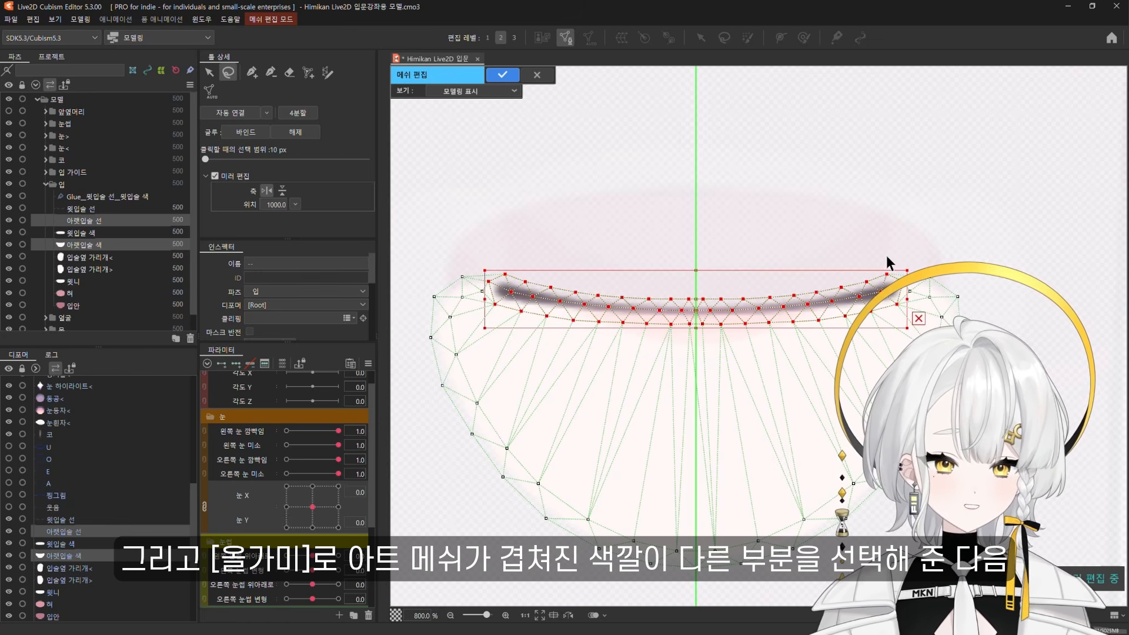
{"action": "left_click", "coordinate": [250, 134]}
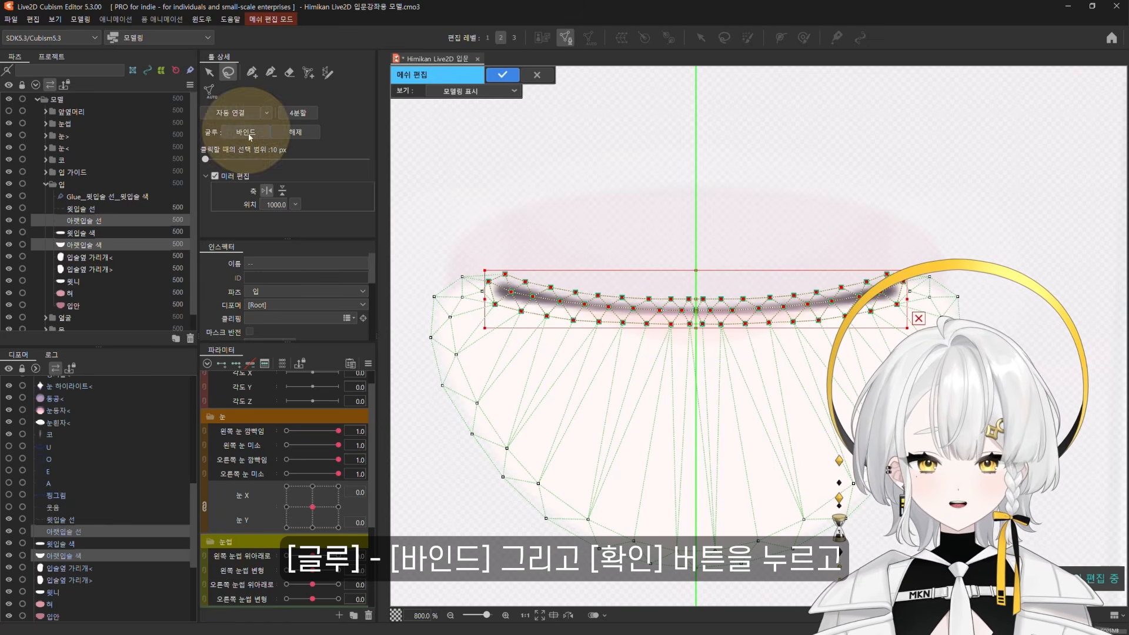
{"action": "left_click", "coordinate": [503, 74]}
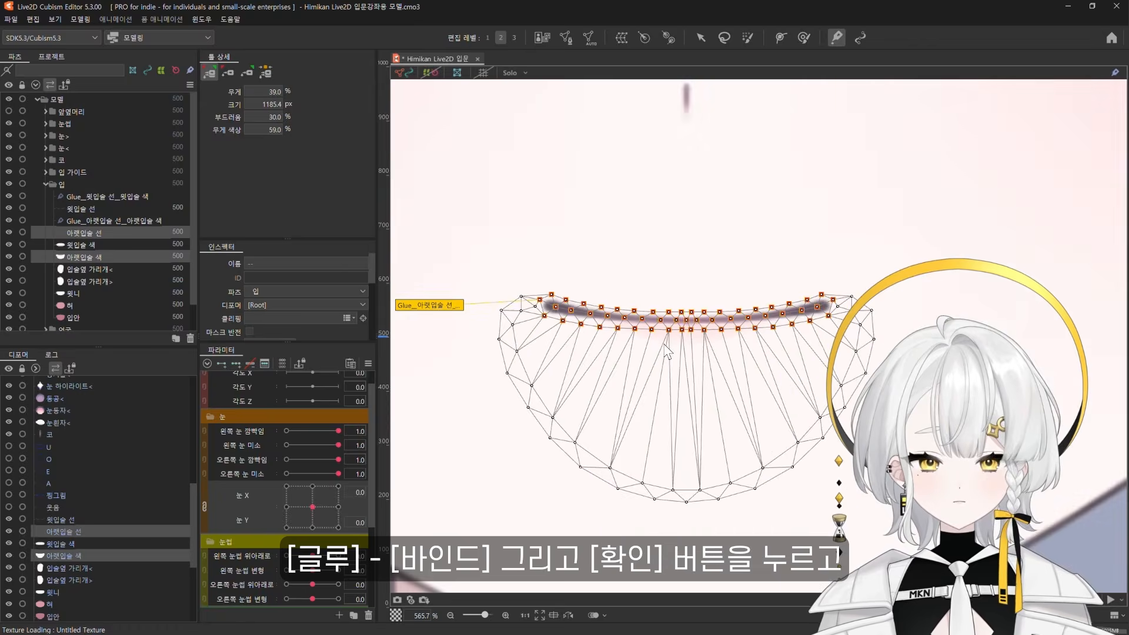
Paint the weight of the glue between 아랫입술 선 and 아랫입술 색 fully red so the colour follows the line
{"action": "scroll", "coordinate": [667, 351], "scroll_direction": "down", "scroll_amount": 2}
{"action": "left_click", "coordinate": [126, 221]}
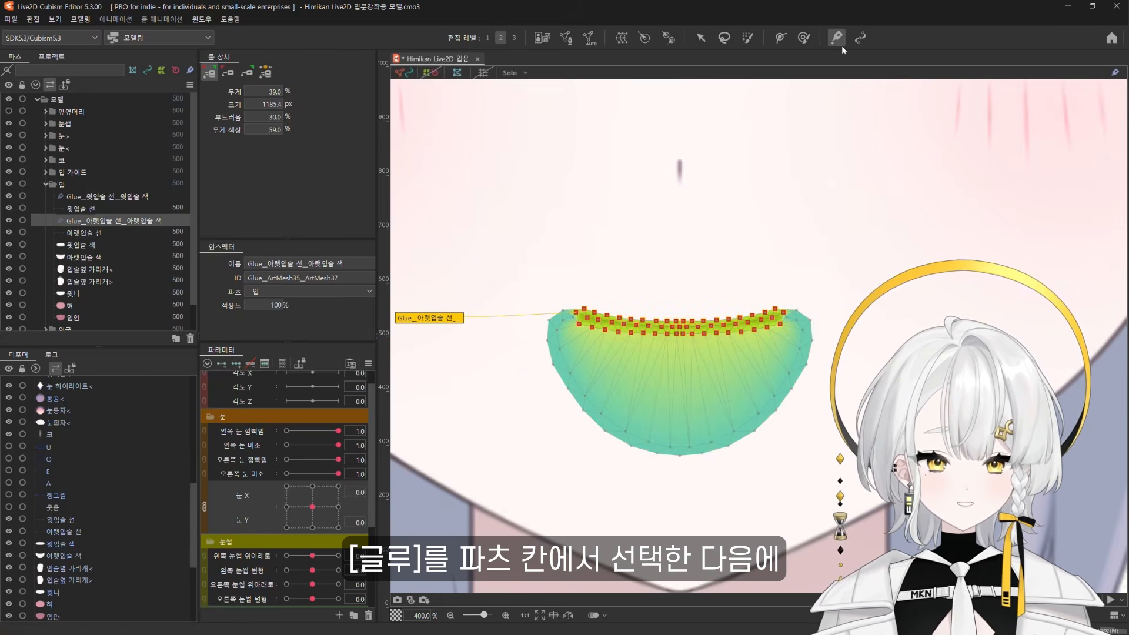
{"action": "mouse_move", "coordinate": [701, 270]}
{"action": "left_mouse_down"}
{"action": "mouse_move", "coordinate": [713, 259]}
{"action": "mouse_move", "coordinate": [685, 264]}
{"action": "mouse_move", "coordinate": [702, 314]}
{"action": "left_mouse_up"}
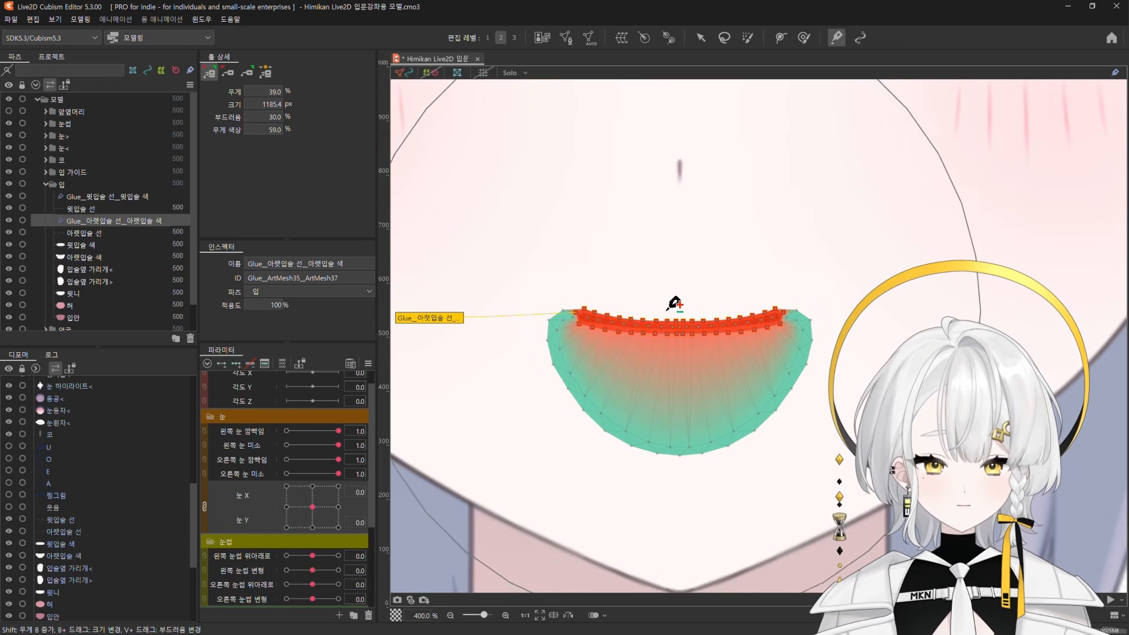
Test the glue by moving 윗입술 선 up and 아랫입술 선 down, and undo both moves
{"action": "scroll", "coordinate": [659, 313], "scroll_direction": "up", "scroll_amount": 2}
{"action": "left_click", "coordinate": [700, 37]}
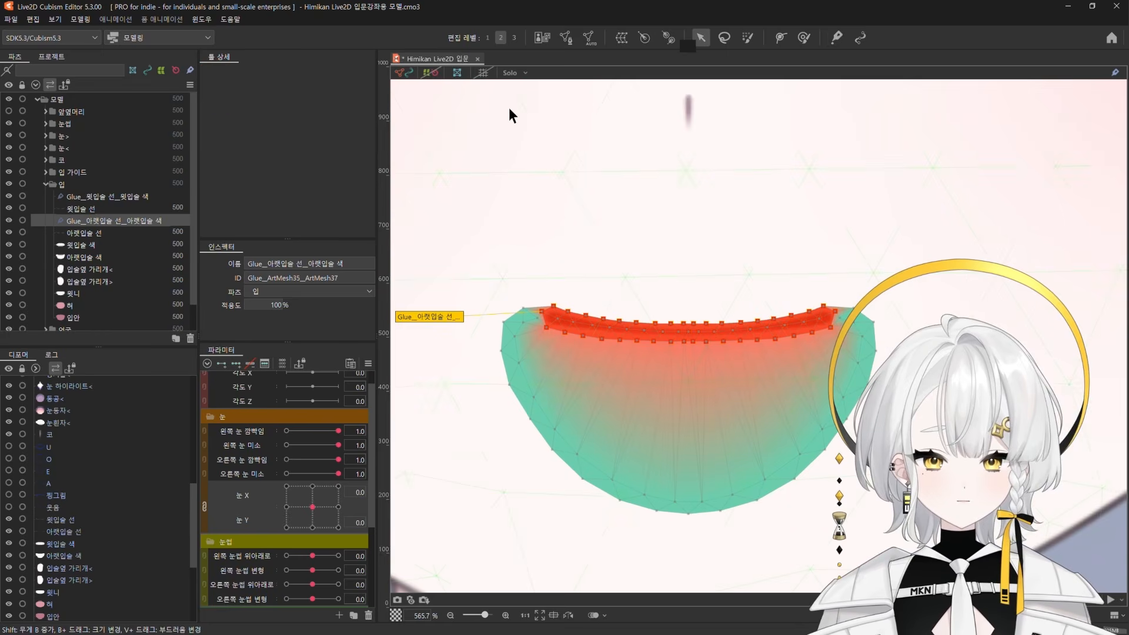
{"action": "left_click", "coordinate": [73, 183]}
{"action": "left_click", "coordinate": [710, 310]}
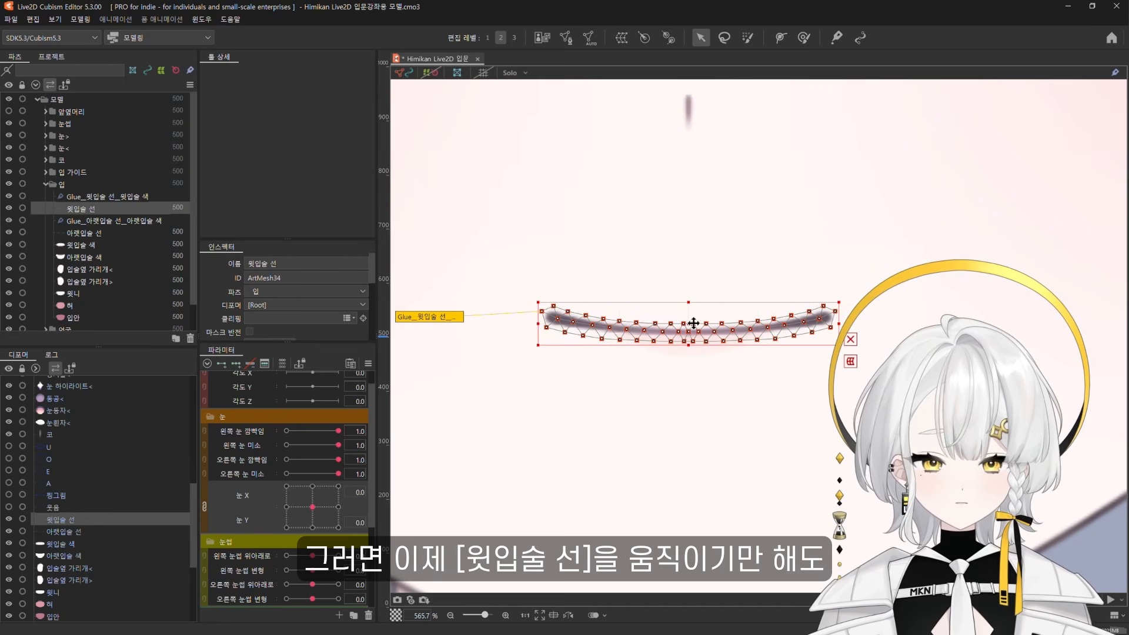
{"action": "left_click_drag", "start_coordinate": [694, 324], "coordinate": [693, 264]}
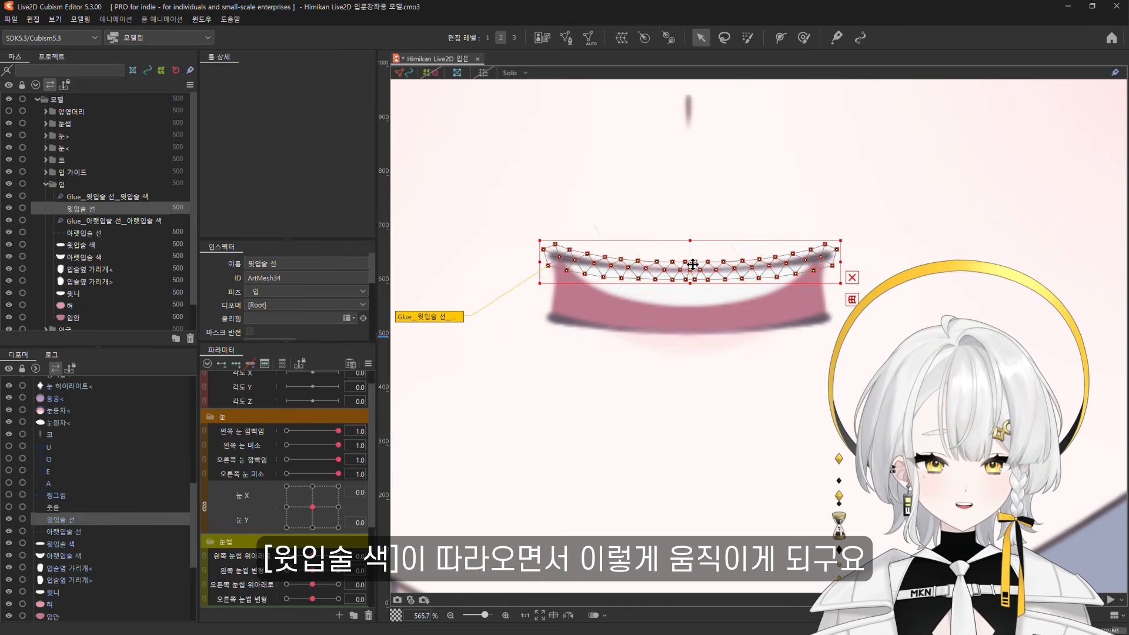
{"action": "left_click", "coordinate": [98, 234]}
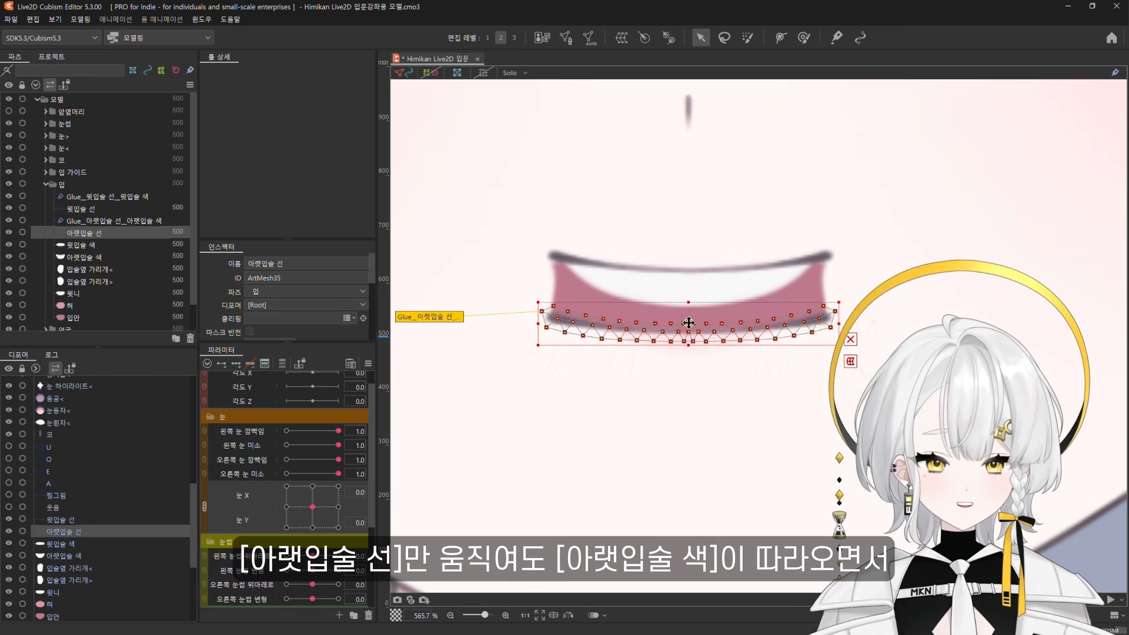
{"action": "left_click_drag", "start_coordinate": [689, 322], "coordinate": [685, 395]}
{"action": "left_click", "coordinate": [103, 232], "text": "ctrl"}
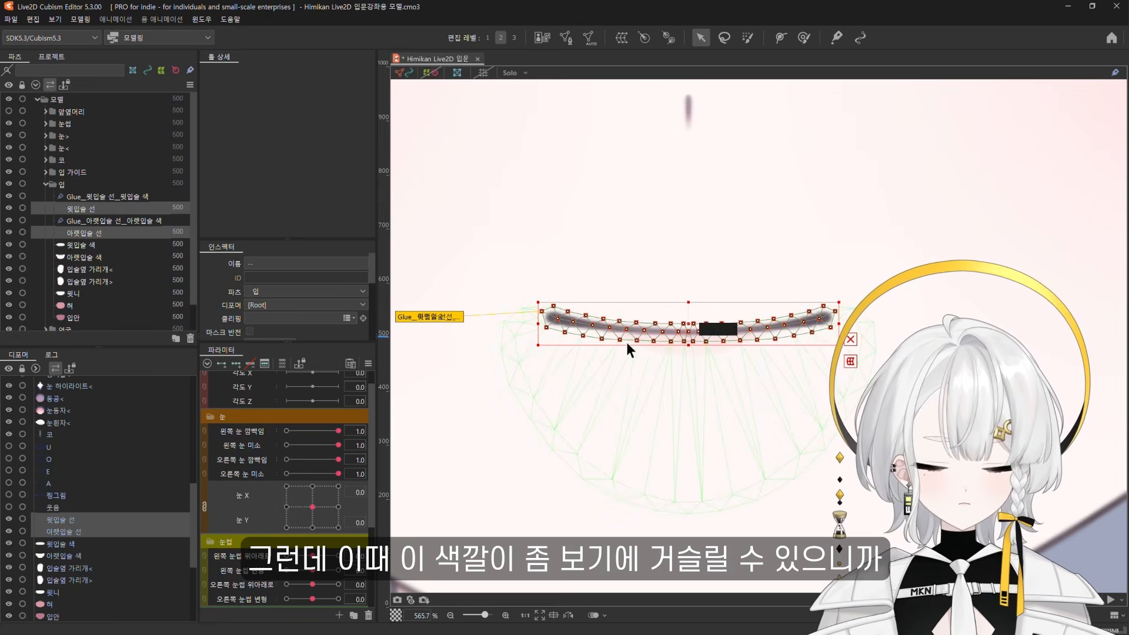
Hide the upper and lower lip glues, and select 윗입술 선 and 아랫입술 선 together
{"action": "left_click", "coordinate": [71, 198]}
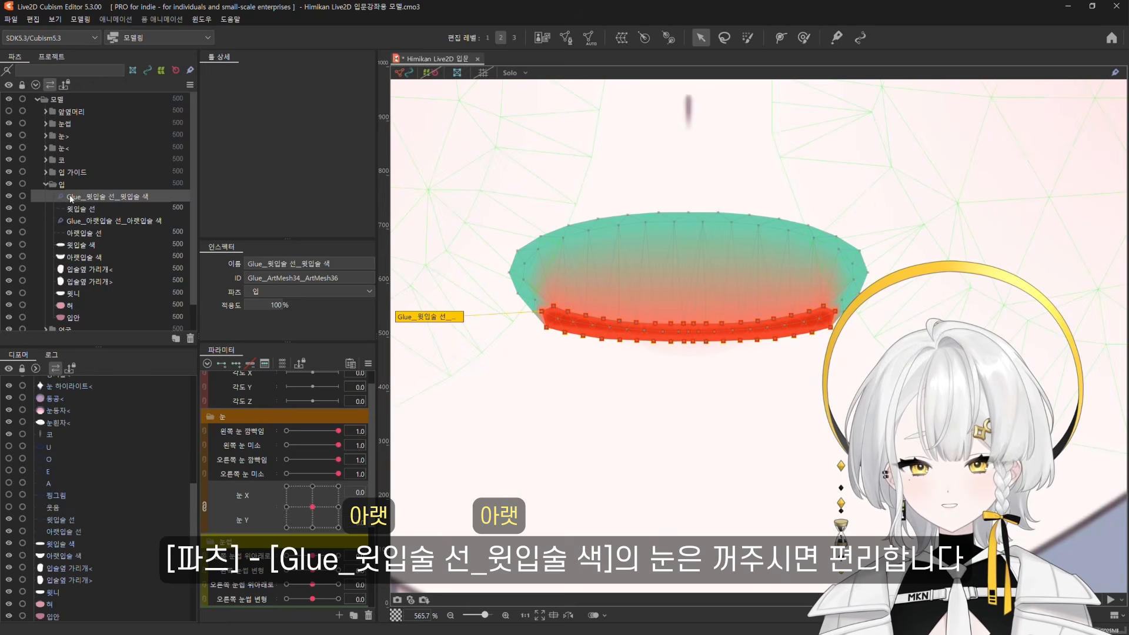
{"action": "left_click", "coordinate": [75, 224], "text": "ctrl"}
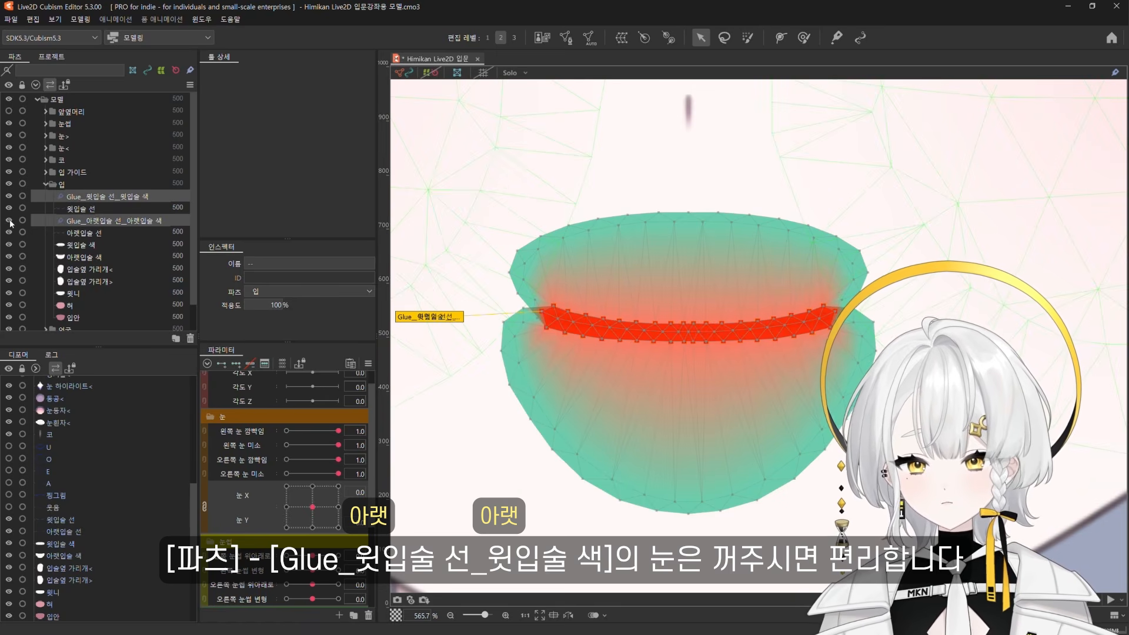
{"action": "left_click", "coordinate": [9, 220]}
{"action": "left_click", "coordinate": [9, 195]}
{"action": "left_click", "coordinate": [79, 209]}
{"action": "left_click", "coordinate": [90, 234], "text": "ctrl"}
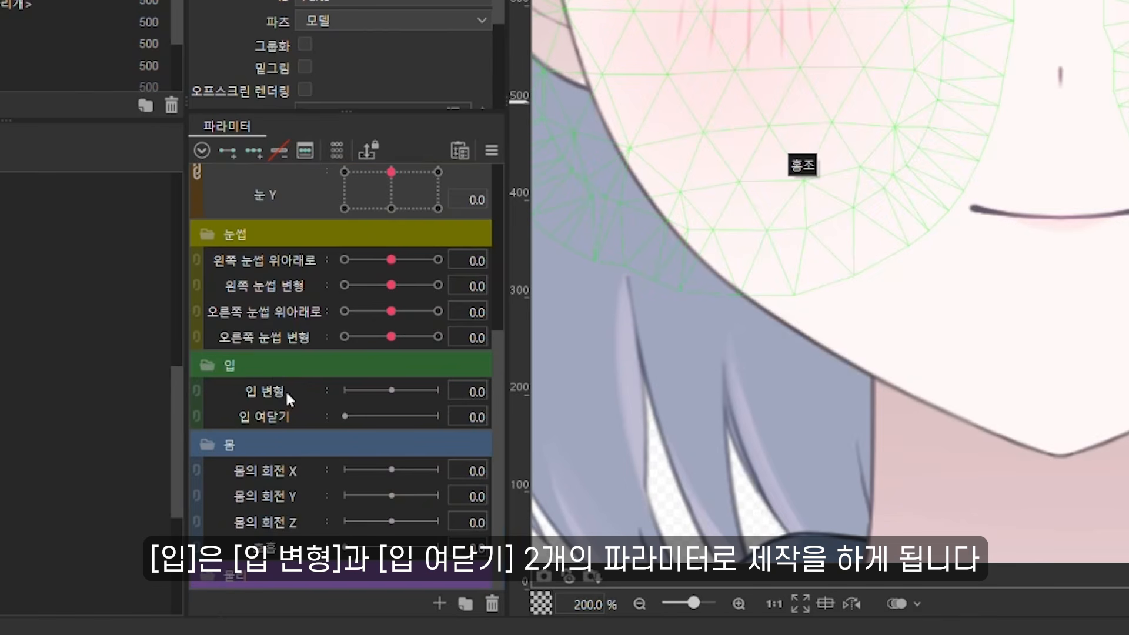
Select 윗입술 선, 아랫입술 선, 입술옆 가리개< and 입술옆 가리개> together in the 입 folder
{"action": "left_click", "coordinate": [285, 389]}
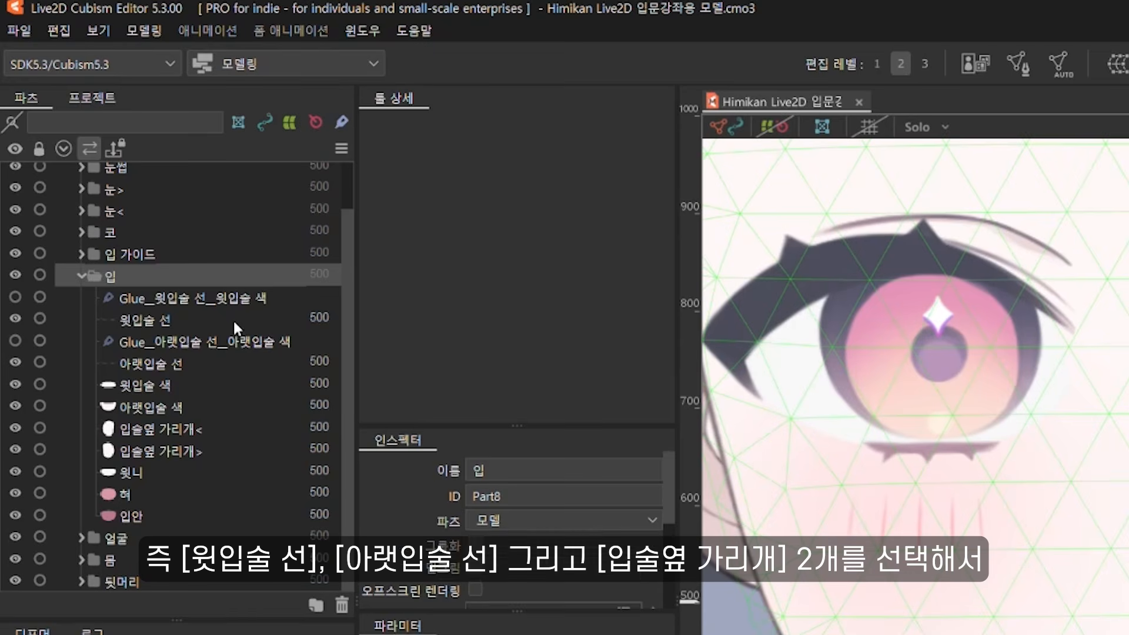
{"action": "left_click", "coordinate": [231, 320]}
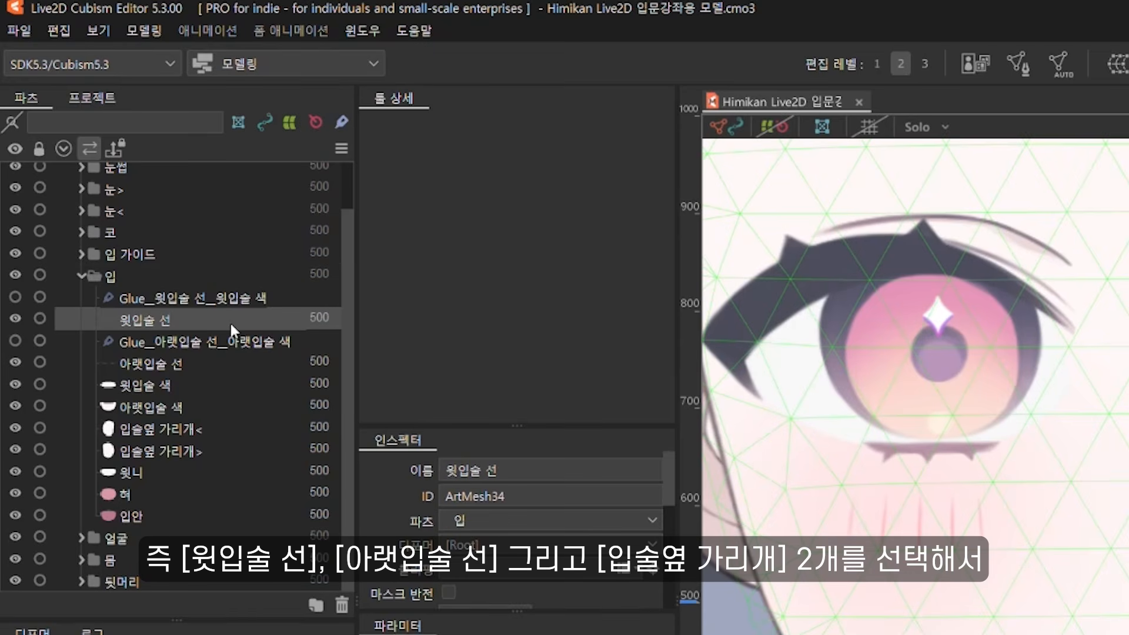
{"action": "left_click", "coordinate": [221, 364], "text": "ctrl"}
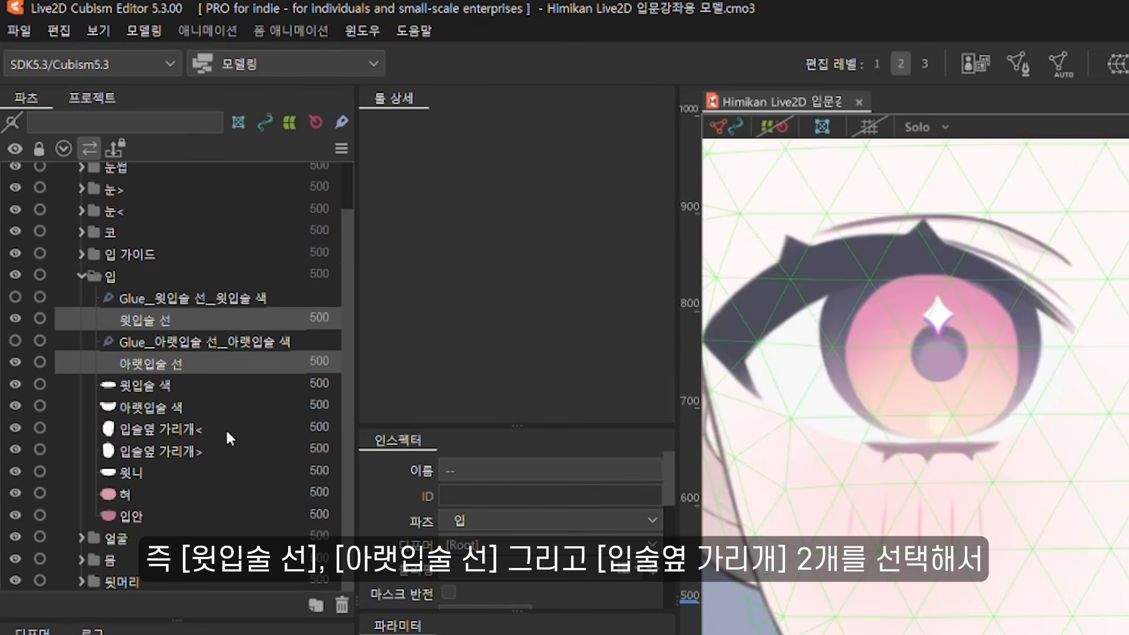
{"action": "left_click", "coordinate": [218, 427], "text": "ctrl"}
{"action": "left_click", "coordinate": [214, 449], "text": "ctrl"}
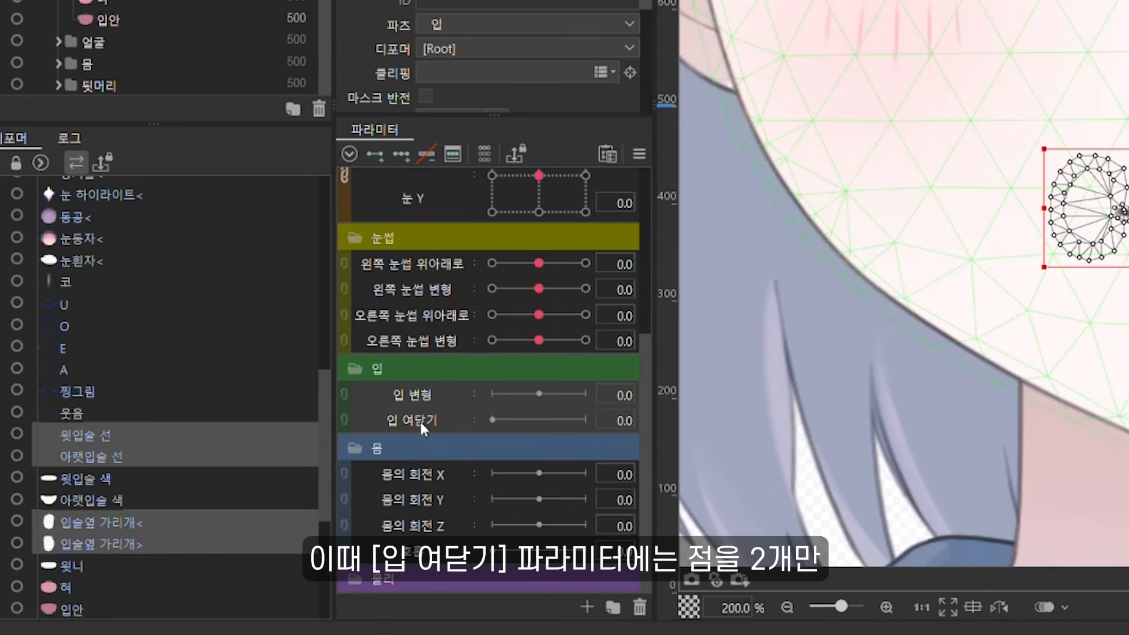
Add two keys to 입 여닫기 and three keys to 입 변형, and link the two parameters into one grid
{"action": "left_click", "coordinate": [419, 419]}
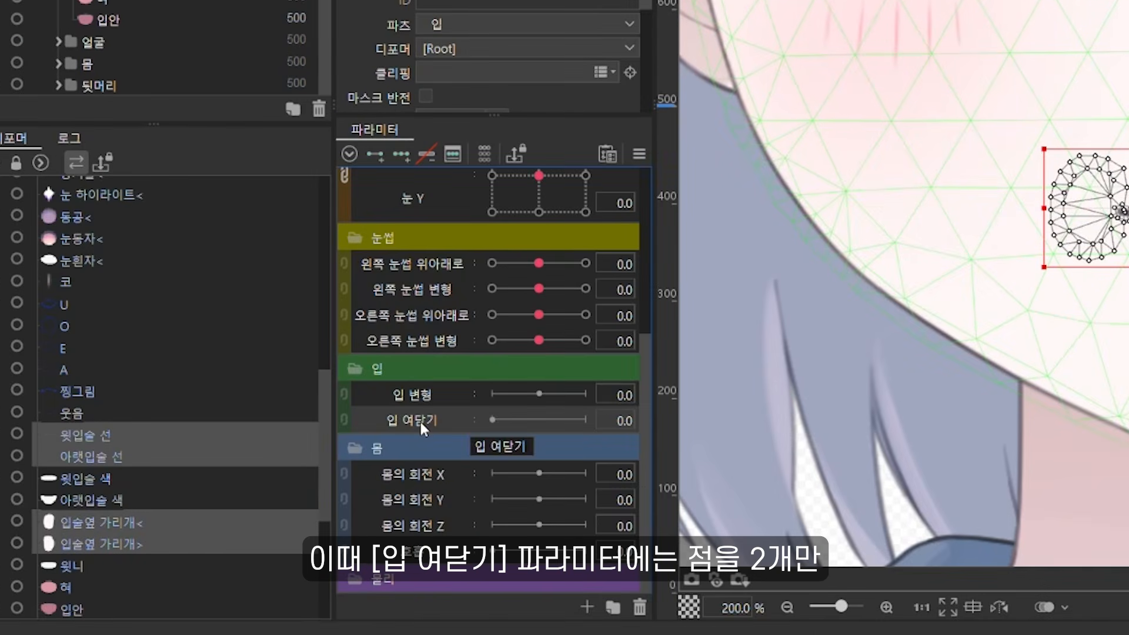
{"action": "left_click", "coordinate": [376, 155]}
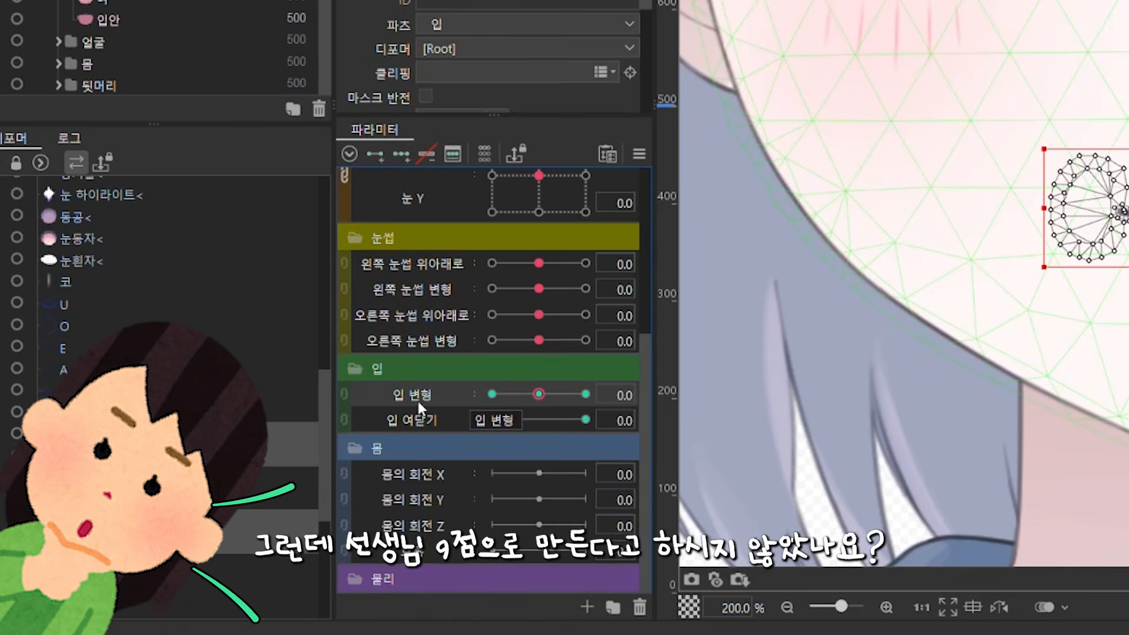
{"action": "left_click", "coordinate": [344, 397]}
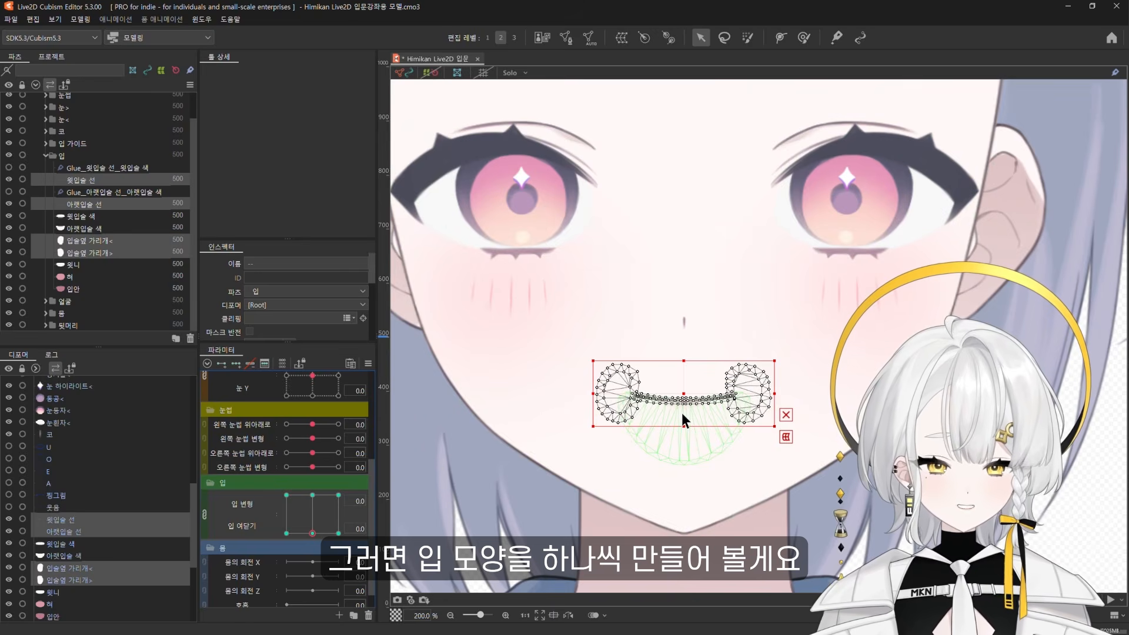
Set 입 변형 to 1.0 with 입 여닫기 at 0.0, and select only 윗입술 선 and 아랫입술 선
{"action": "scroll", "coordinate": [683, 413], "scroll_direction": "up", "scroll_amount": 3}
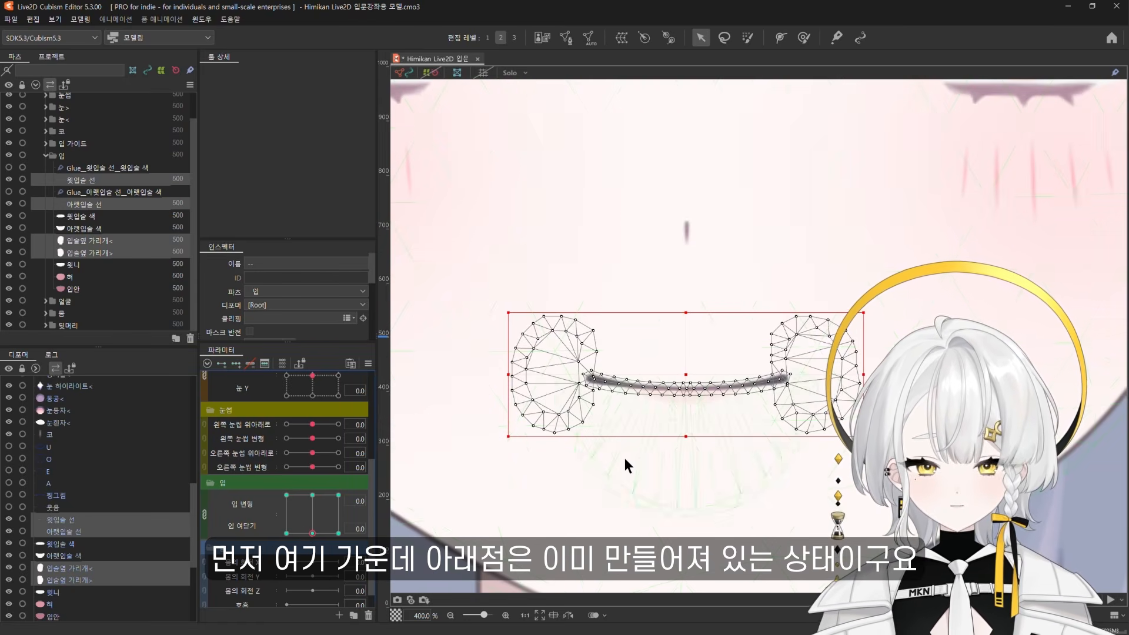
{"action": "scroll", "coordinate": [650, 468], "scroll_direction": "down", "scroll_amount": 5}
{"action": "scroll", "coordinate": [641, 474], "scroll_direction": "up", "scroll_amount": 5}
{"action": "left_click", "coordinate": [339, 533]}
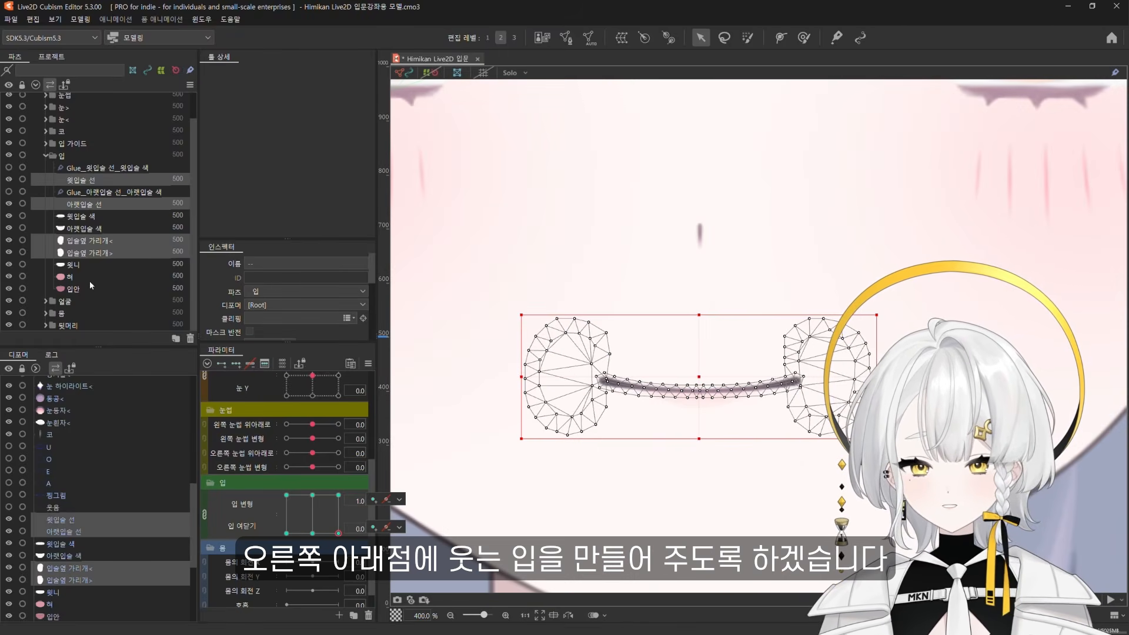
{"action": "left_click", "coordinate": [104, 180]}
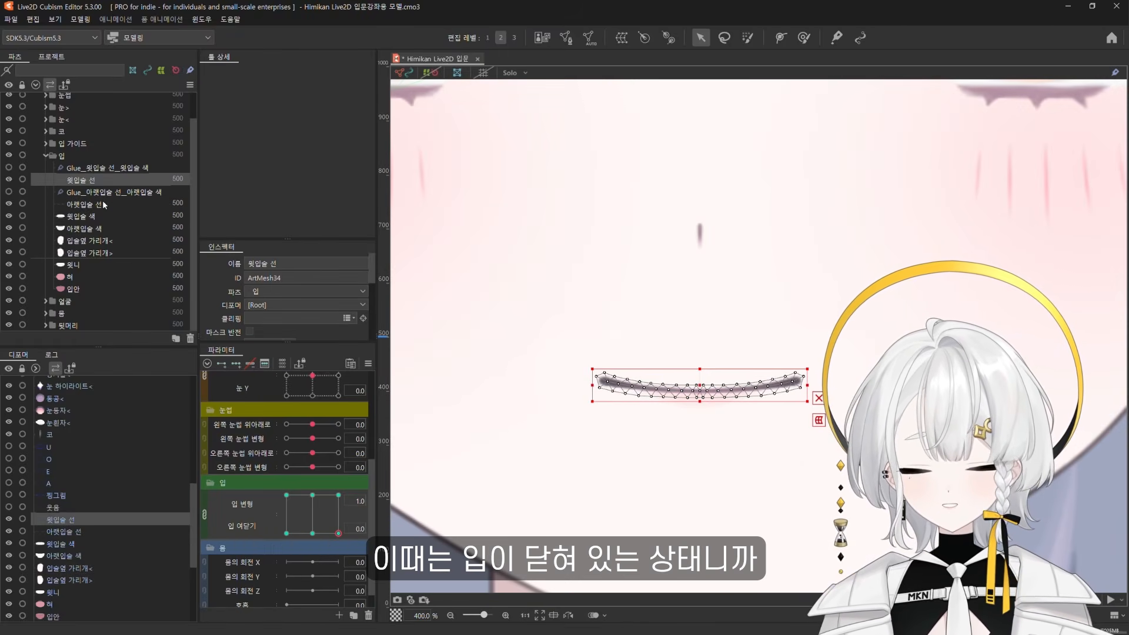
{"action": "left_click", "coordinate": [101, 203], "text": "ctrl"}
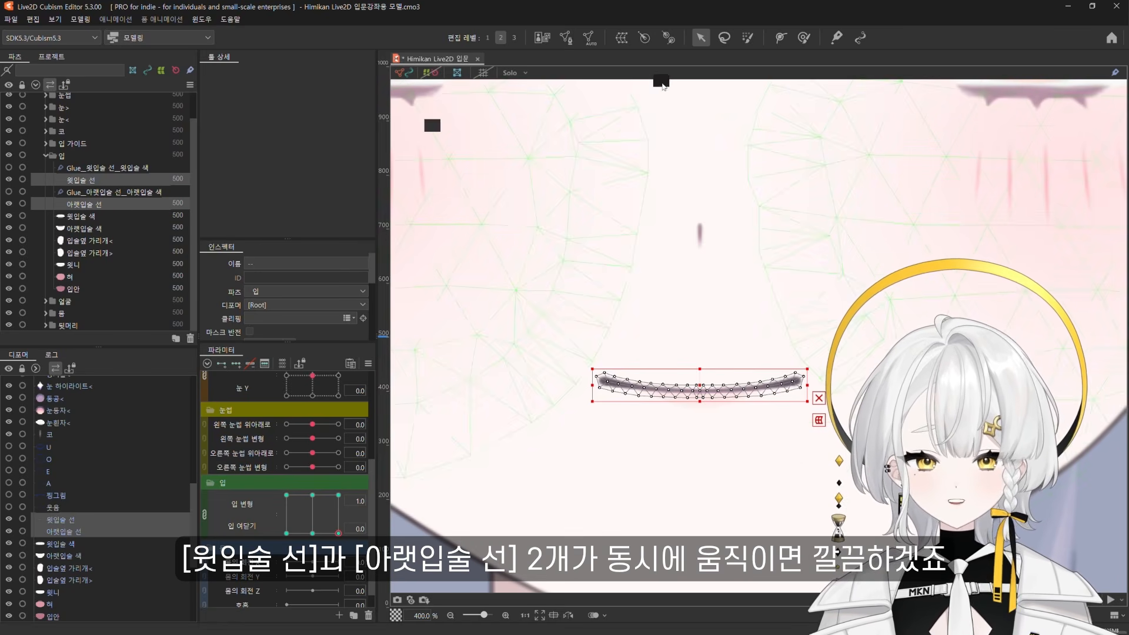
{"action": "scroll", "coordinate": [693, 418], "scroll_direction": "up", "scroll_amount": 1}
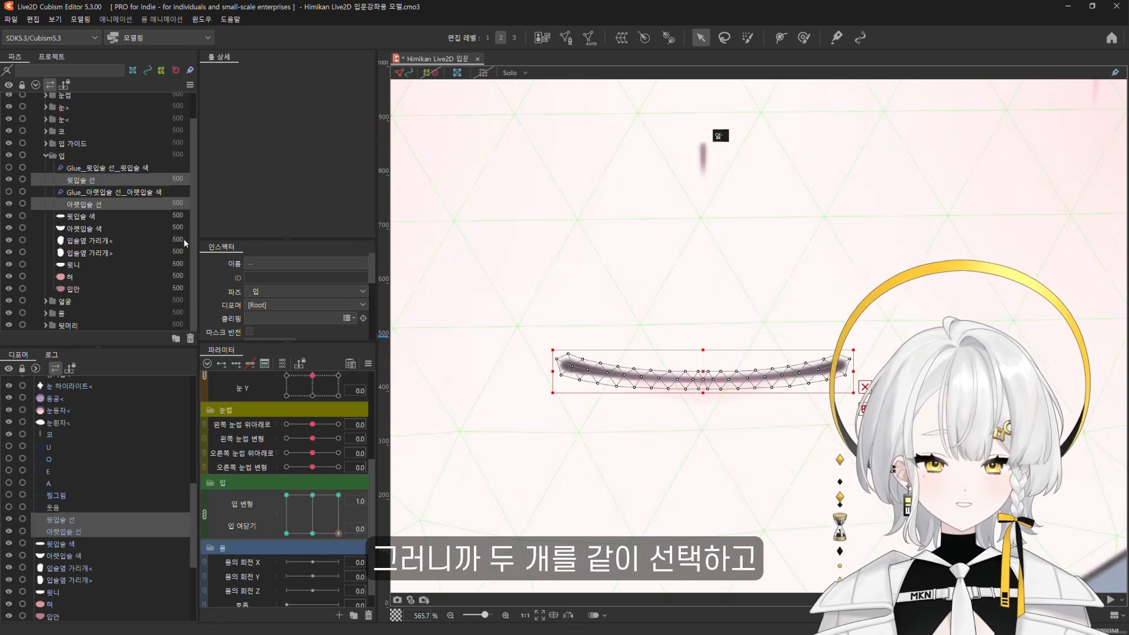
Draw a left-right symmetric deform path of seven points along both lip lines
{"action": "left_click", "coordinate": [782, 39]}
{"action": "scroll", "coordinate": [702, 388], "scroll_direction": "up", "scroll_amount": 1}
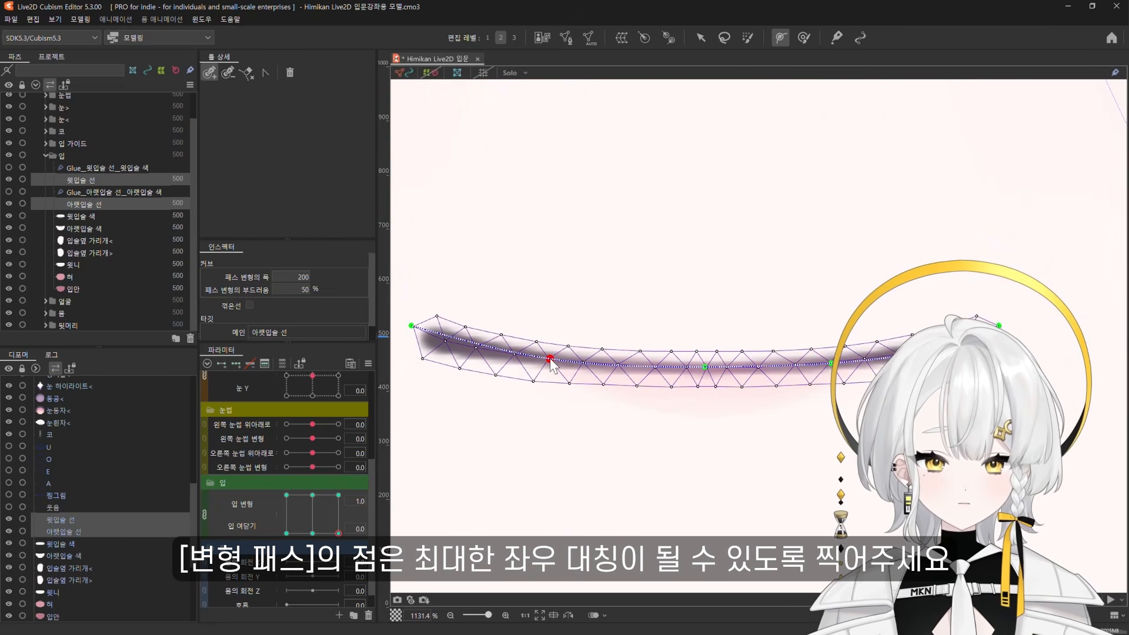
{"action": "left_click", "coordinate": [476, 348]}
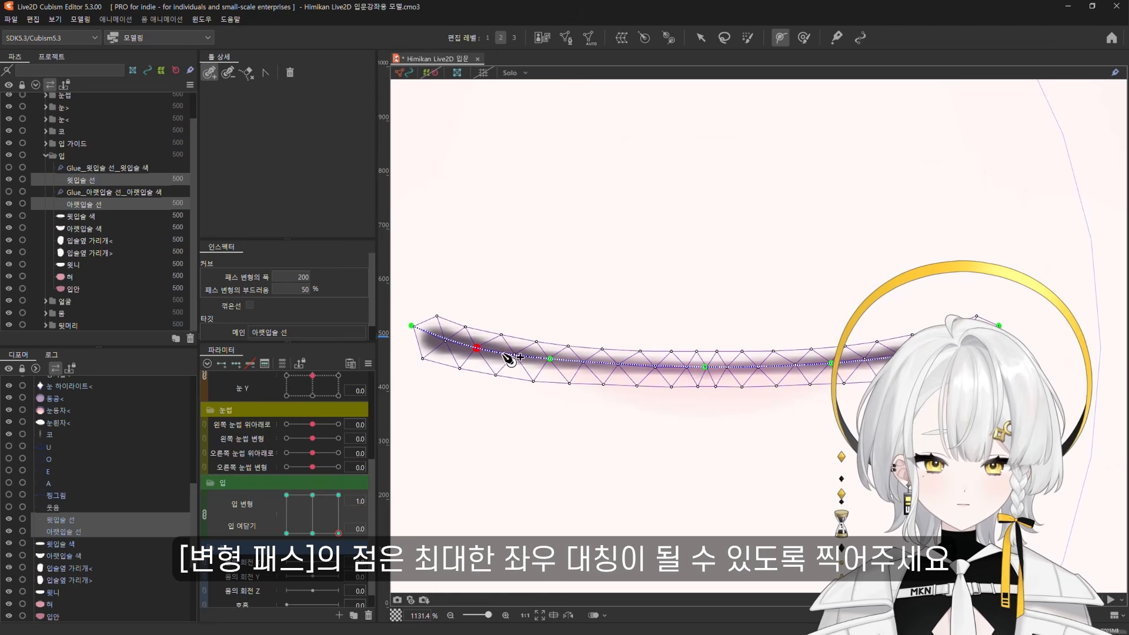
{"action": "left_click_drag", "start_coordinate": [552, 362], "coordinate": [562, 365]}
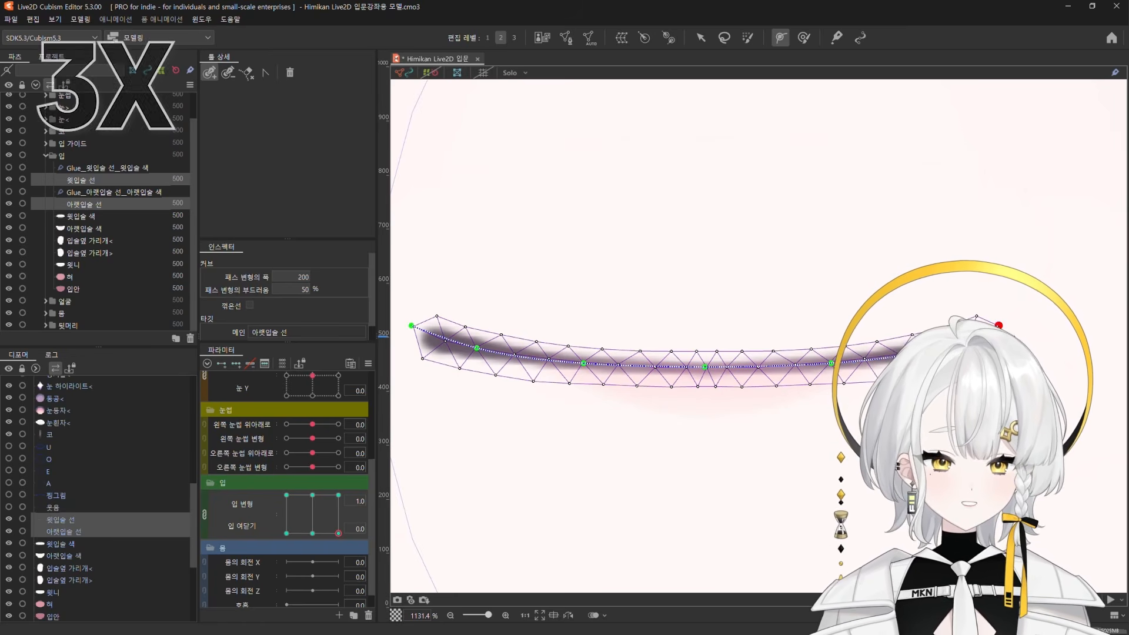
{"action": "left_click", "coordinate": [412, 326]}
{"action": "key", "text": "ctrl+z"}
{"action": "key", "text": "ctrl+z"}
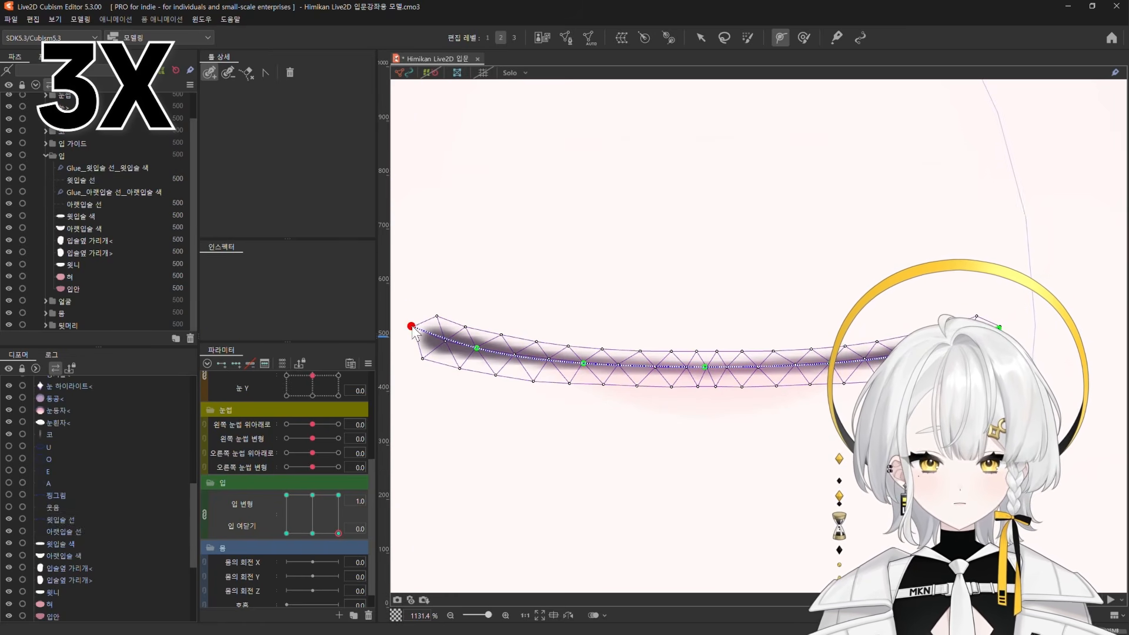
{"action": "left_click", "coordinate": [412, 327]}
{"action": "key", "text": "ctrl+z"}
{"action": "scroll", "coordinate": [714, 360], "scroll_direction": "down", "scroll_amount": 3}
{"action": "left_click", "coordinate": [701, 37]}
{"action": "scroll", "coordinate": [530, 357], "scroll_direction": "down", "scroll_amount": 1}
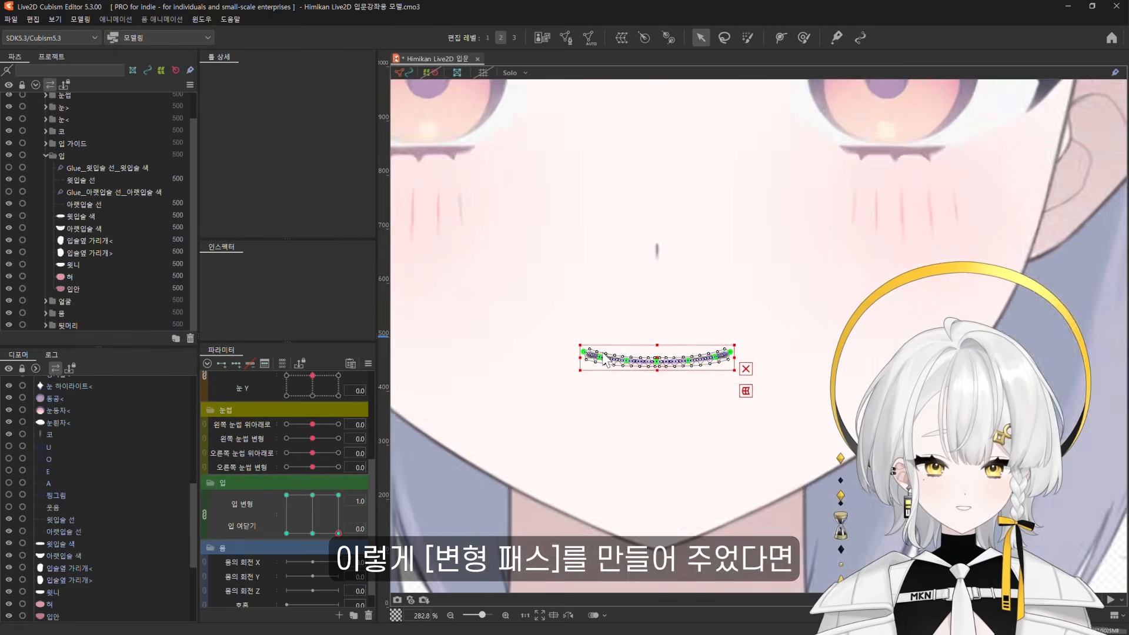
Expand the 입 가이드 folder and show the 웃음 guide
{"action": "scroll", "coordinate": [604, 357], "scroll_direction": "up", "scroll_amount": 1}
{"action": "mouse_move", "coordinate": [630, 390]}
{"action": "left_mouse_down"}
{"action": "mouse_move", "coordinate": [638, 381]}
{"action": "mouse_move", "coordinate": [641, 404]}
{"action": "mouse_move", "coordinate": [649, 398]}
{"action": "left_mouse_up"}
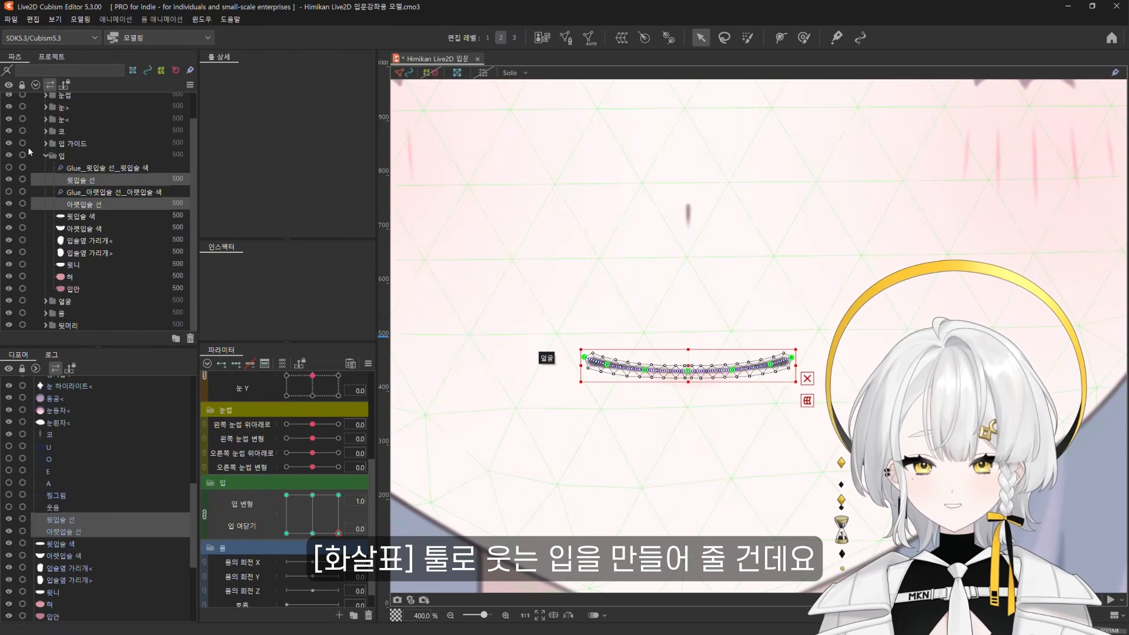
{"action": "left_click", "coordinate": [46, 144]}
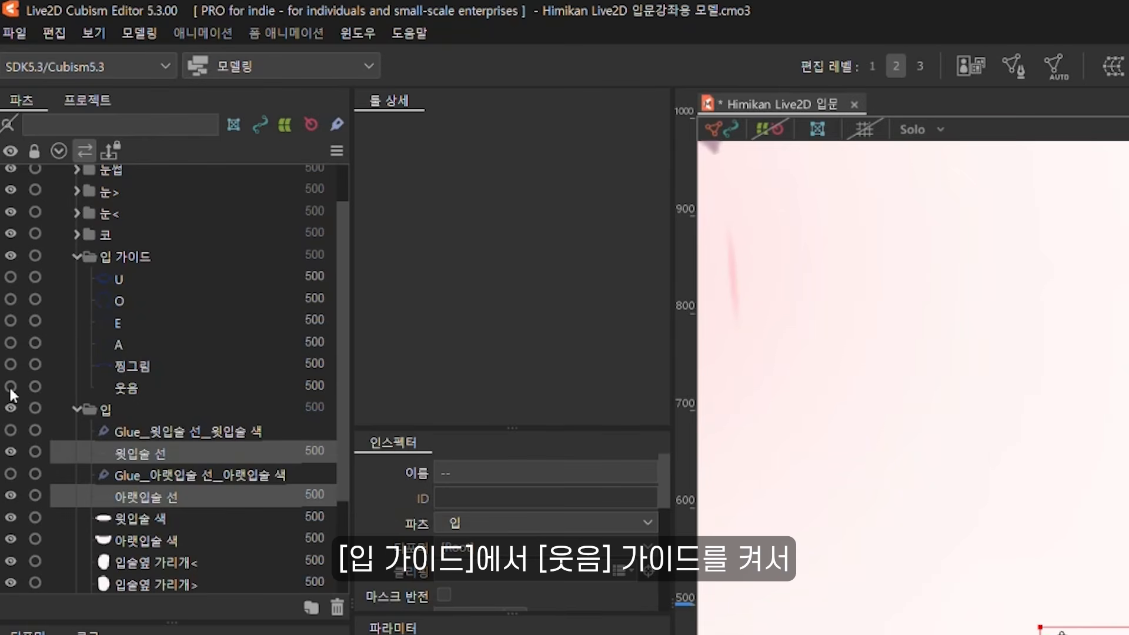
{"action": "left_click", "coordinate": [7, 216]}
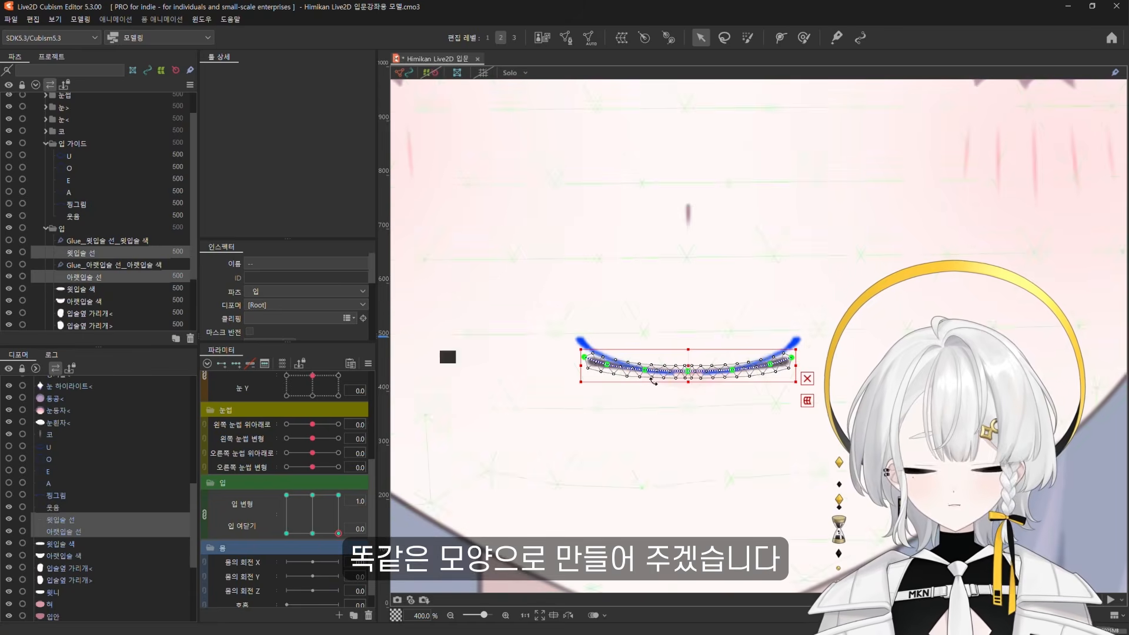
Move both end points of the lip path up together and spread them symmetrically onto the tips of the 웃음 guide
{"action": "left_click", "coordinate": [543, 351]}
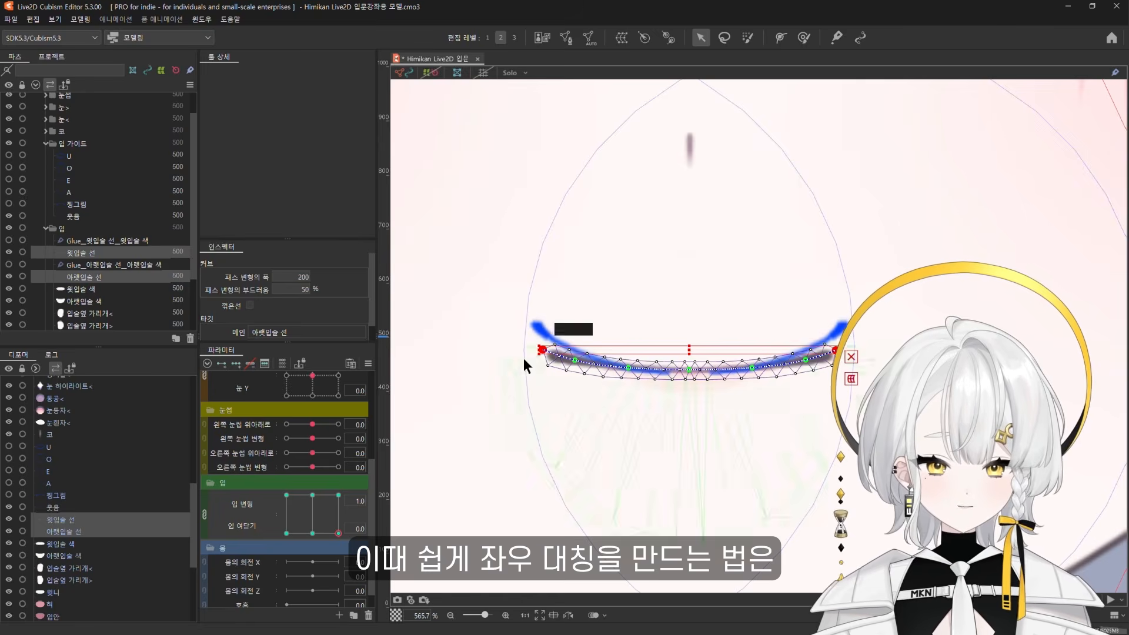
{"action": "left_click", "coordinate": [543, 351]}
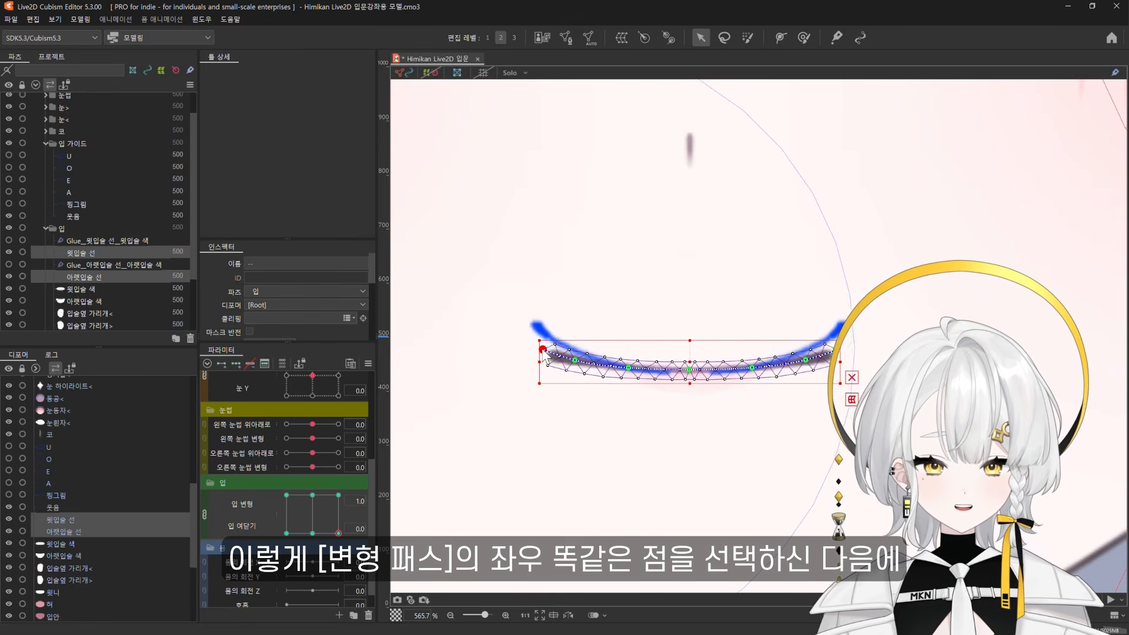
{"action": "left_click", "coordinate": [543, 351]}
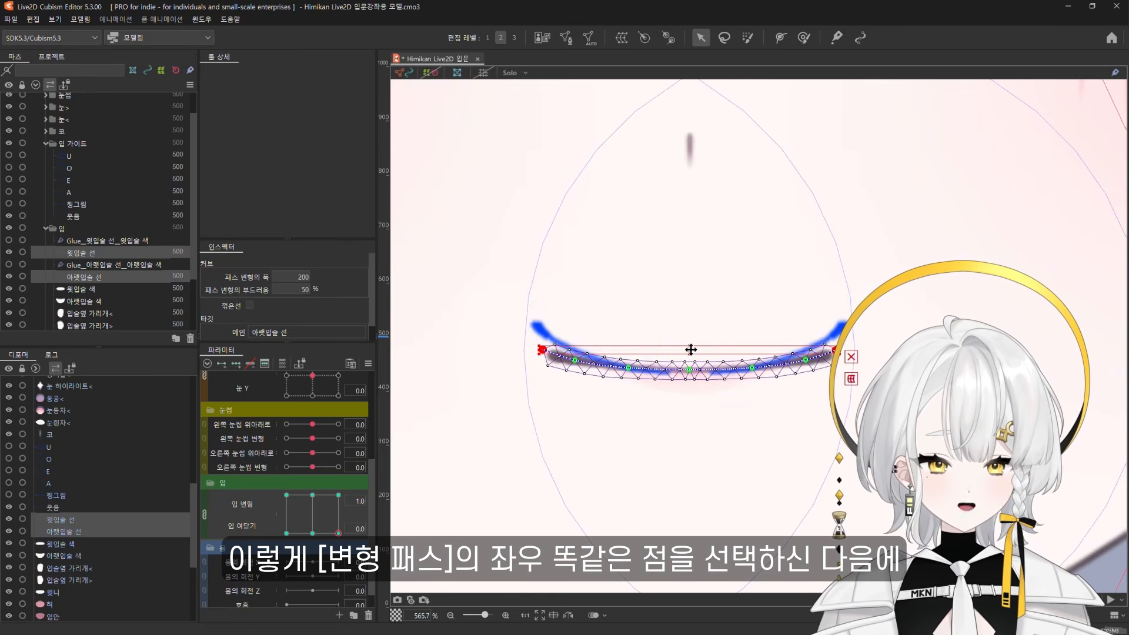
{"action": "left_click_drag", "start_coordinate": [691, 349], "coordinate": [693, 323]}
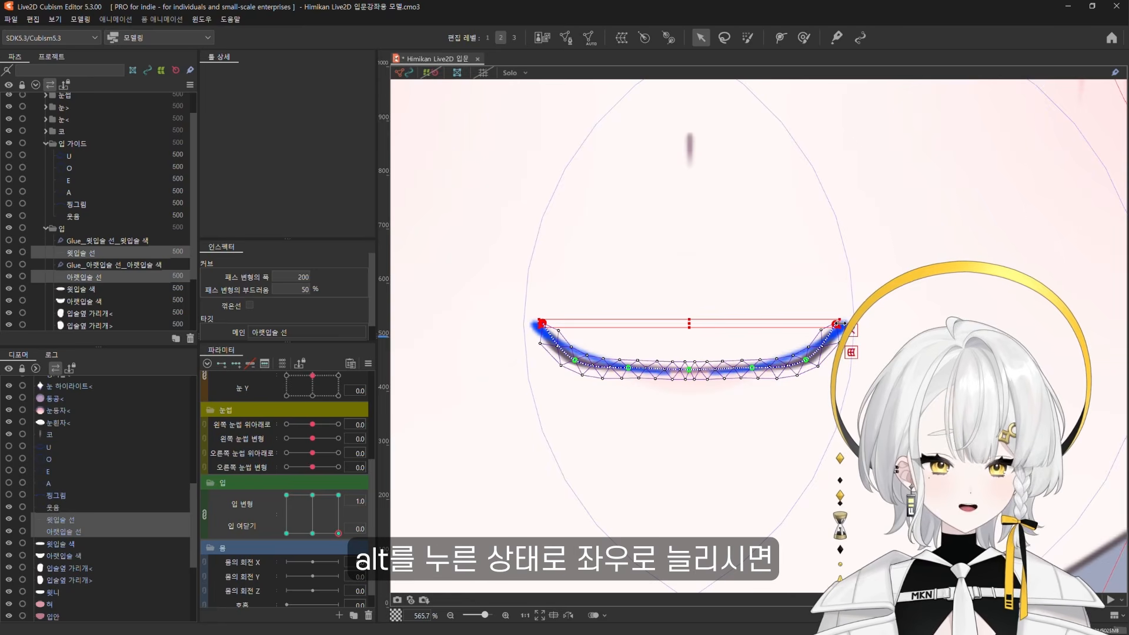
{"action": "left_click_drag", "start_coordinate": [841, 324], "coordinate": [846, 323]}
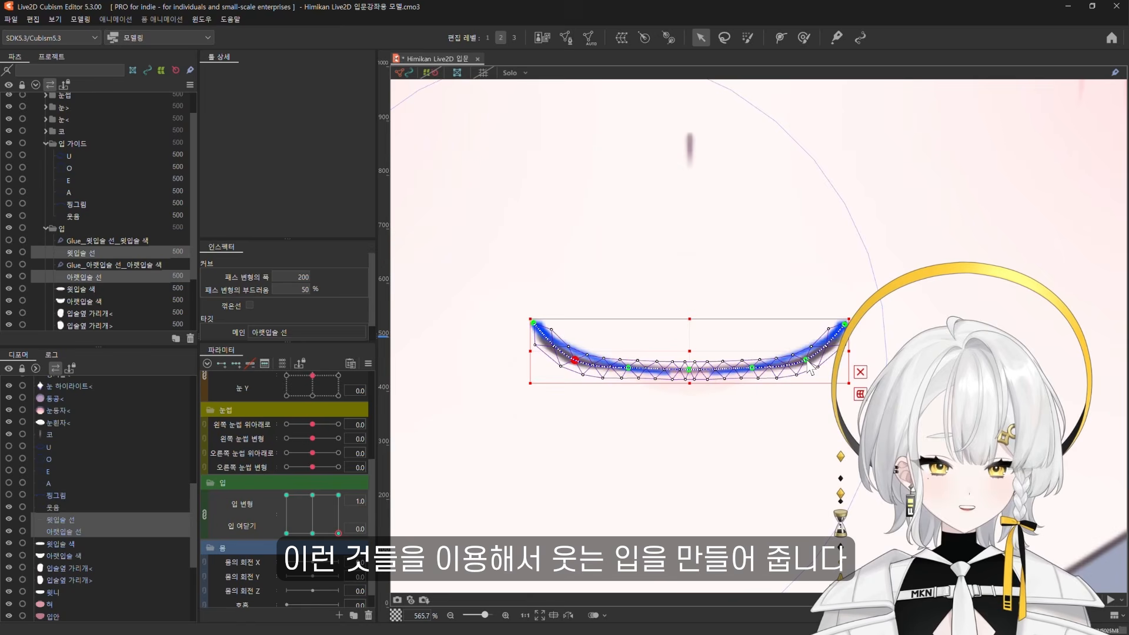
Raise the pair of path points next to the ends and lower the centre point slightly to match the 웃음 guide
{"action": "left_click", "coordinate": [806, 360], "text": "shift"}
{"action": "left_click_drag", "start_coordinate": [690, 360], "coordinate": [690, 353]}
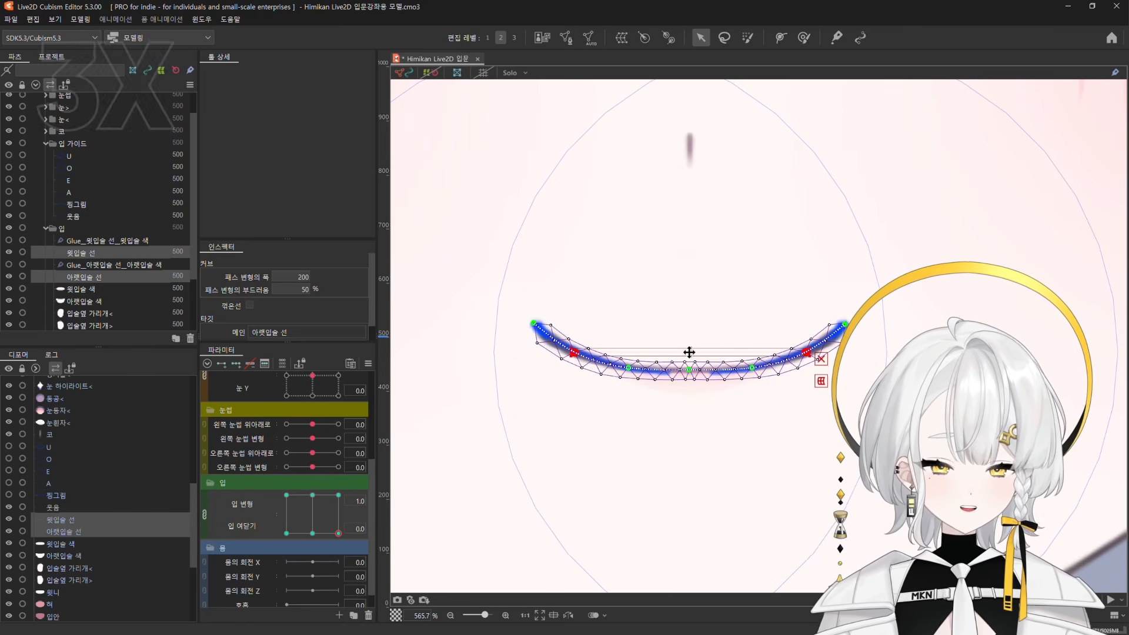
{"action": "left_click", "coordinate": [689, 372]}
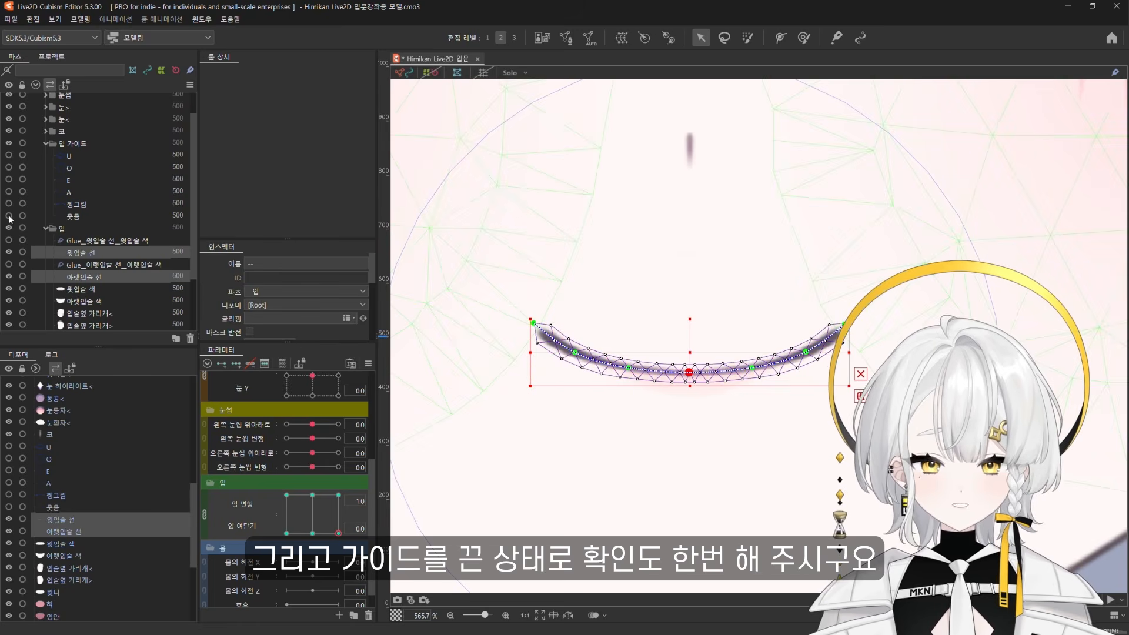
Deselect the lip lines and preview the smile by moving the linked mouth parameters
{"action": "left_click", "coordinate": [81, 227]}
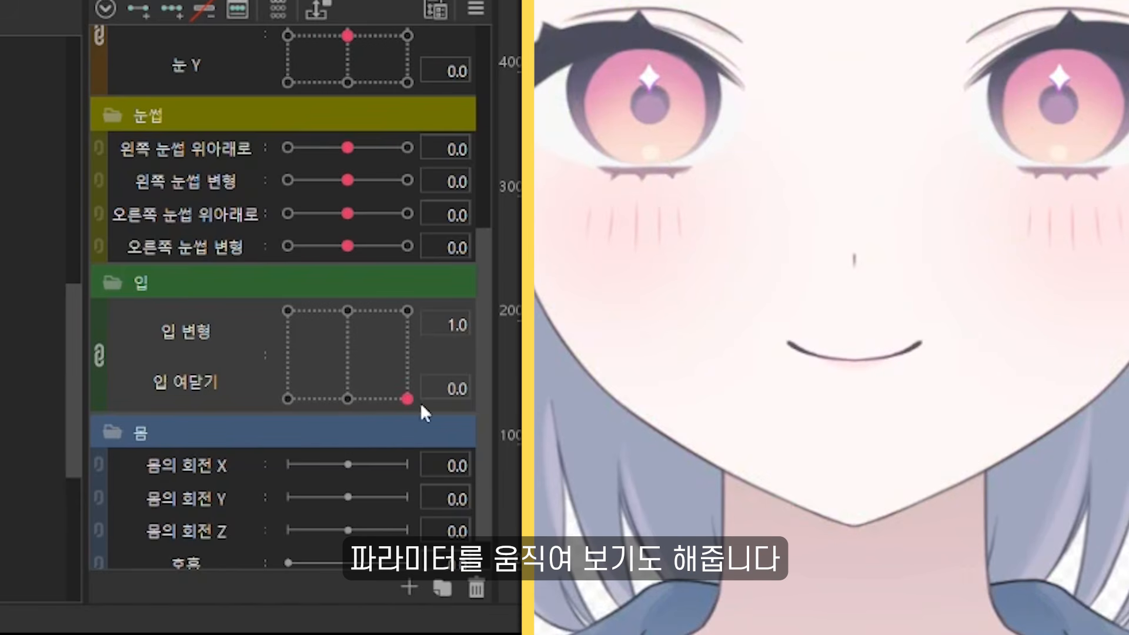
{"action": "left_click_drag", "start_coordinate": [421, 404], "coordinate": [484, 391]}
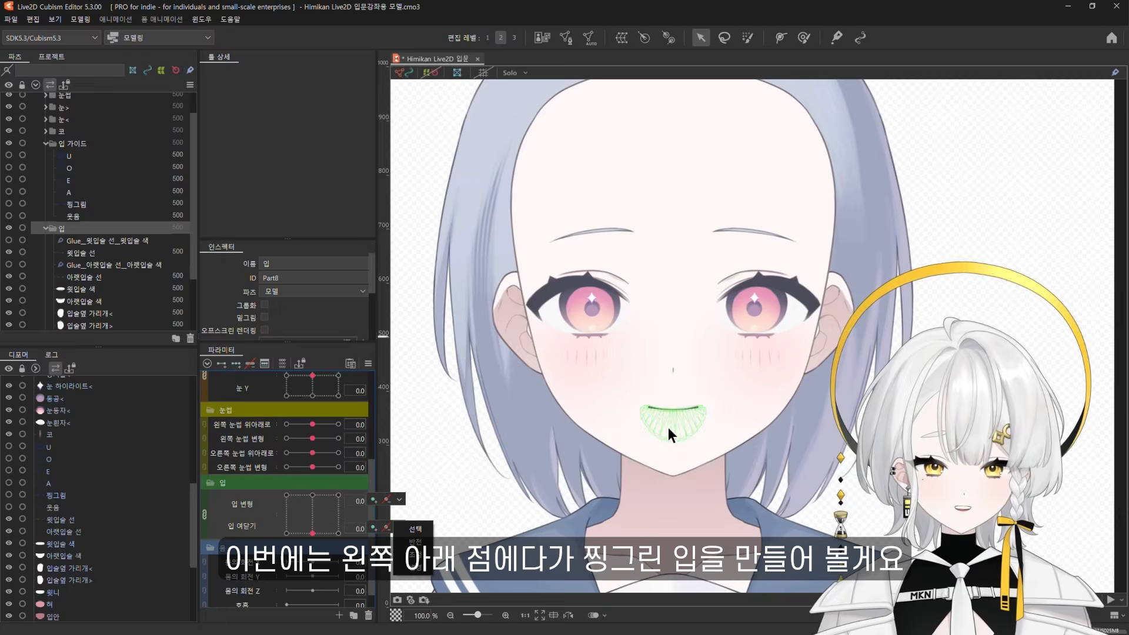
Set 입 변형 to -1.0 with 입 여닫기 at 0.0, show the 찡그림 guide, and select 윗입술 선 and 아랫입술 선
{"action": "scroll", "coordinate": [668, 427], "scroll_direction": "up", "scroll_amount": 3}
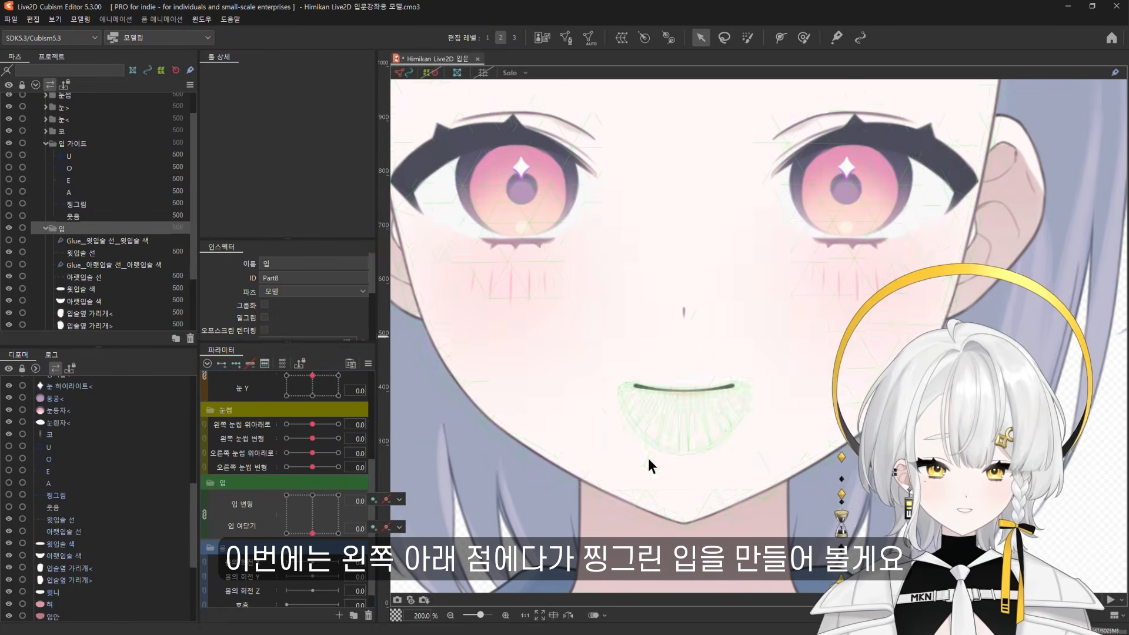
{"action": "left_click", "coordinate": [287, 533]}
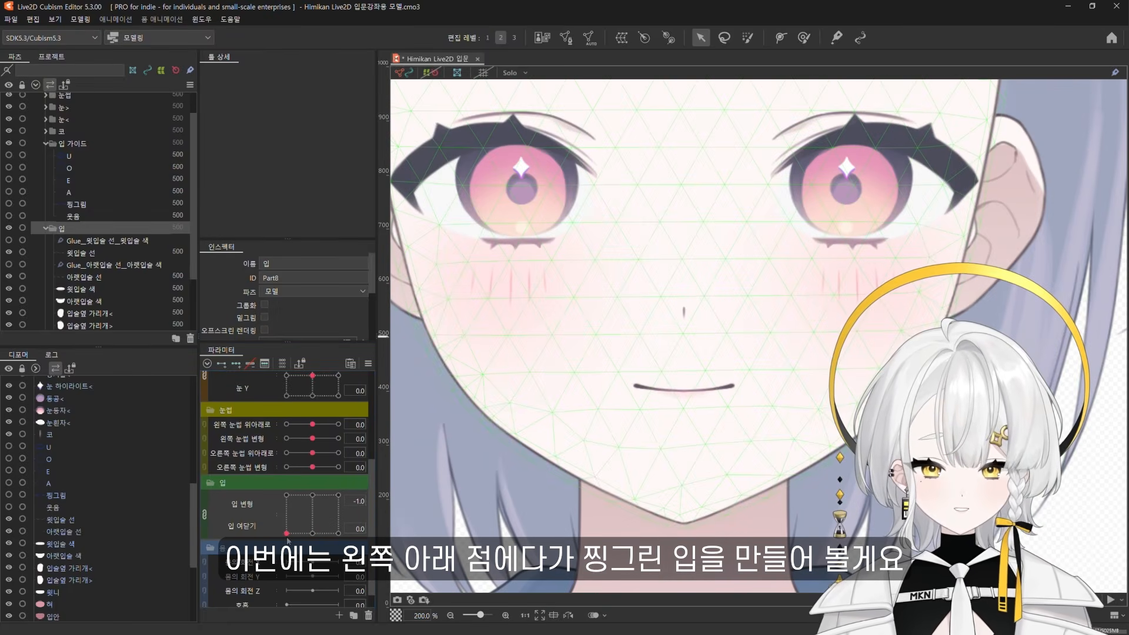
{"action": "left_click", "coordinate": [9, 204]}
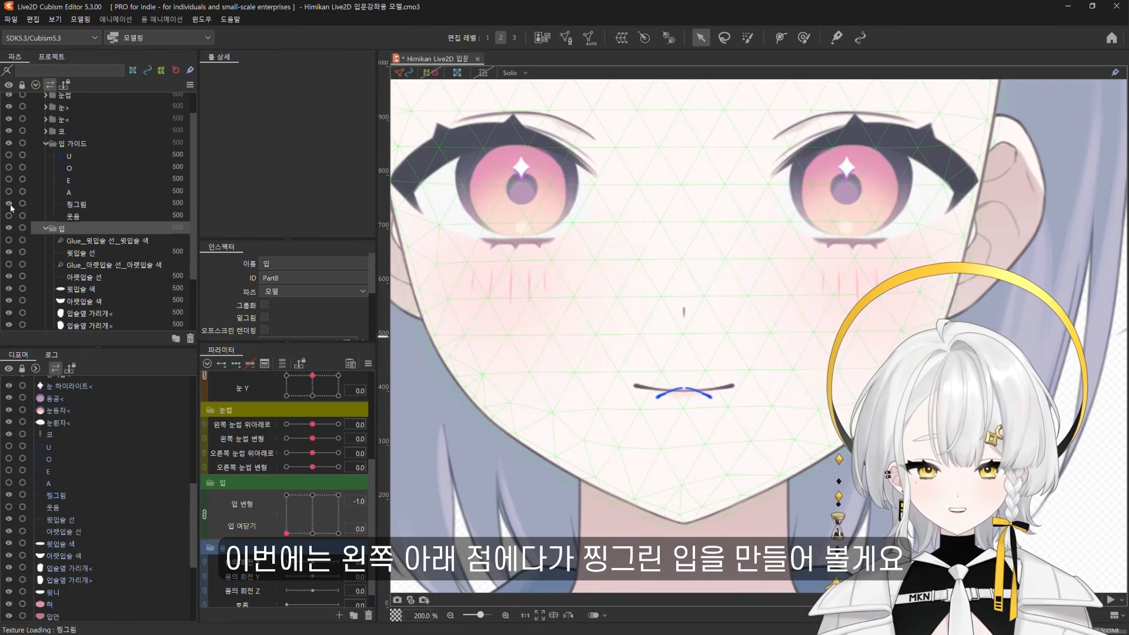
{"action": "left_click", "coordinate": [80, 253]}
{"action": "left_click", "coordinate": [108, 277], "text": "ctrl"}
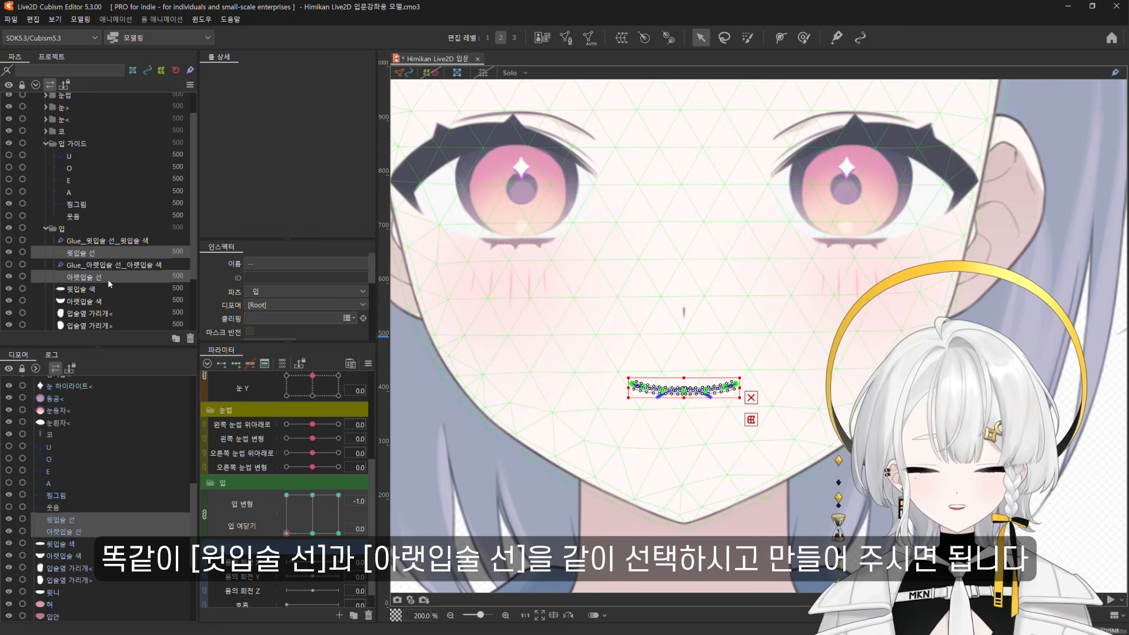
Raise the centre point of the lip path and pull the inner point pair inward and slightly down onto the 찡그림 guide
{"action": "scroll", "coordinate": [676, 416], "scroll_direction": "up", "scroll_amount": 3}
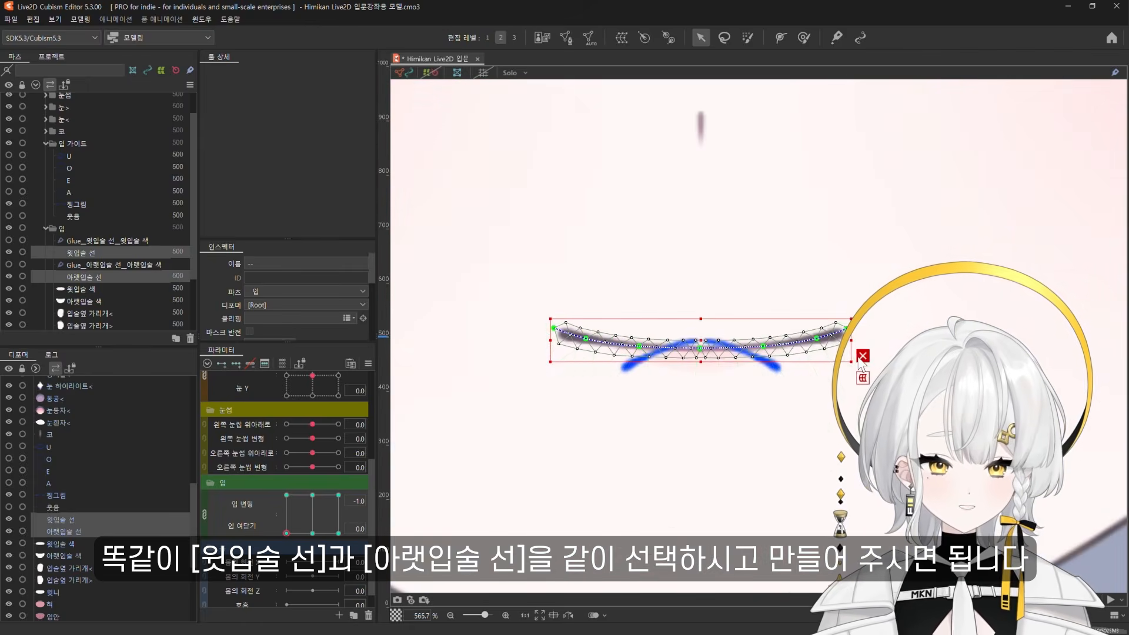
{"action": "left_click_drag", "start_coordinate": [700, 348], "coordinate": [700, 341]}
{"action": "left_click", "coordinate": [640, 346]}
{"action": "left_click", "coordinate": [763, 347], "text": "shift"}
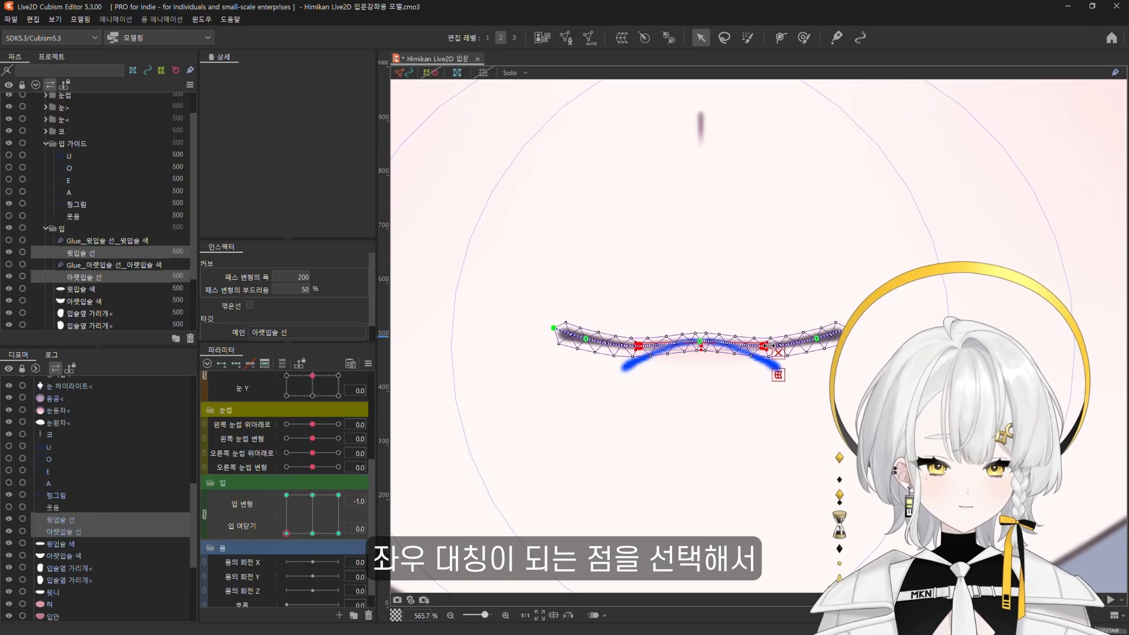
{"action": "left_click_drag", "start_coordinate": [768, 346], "coordinate": [702, 350]}
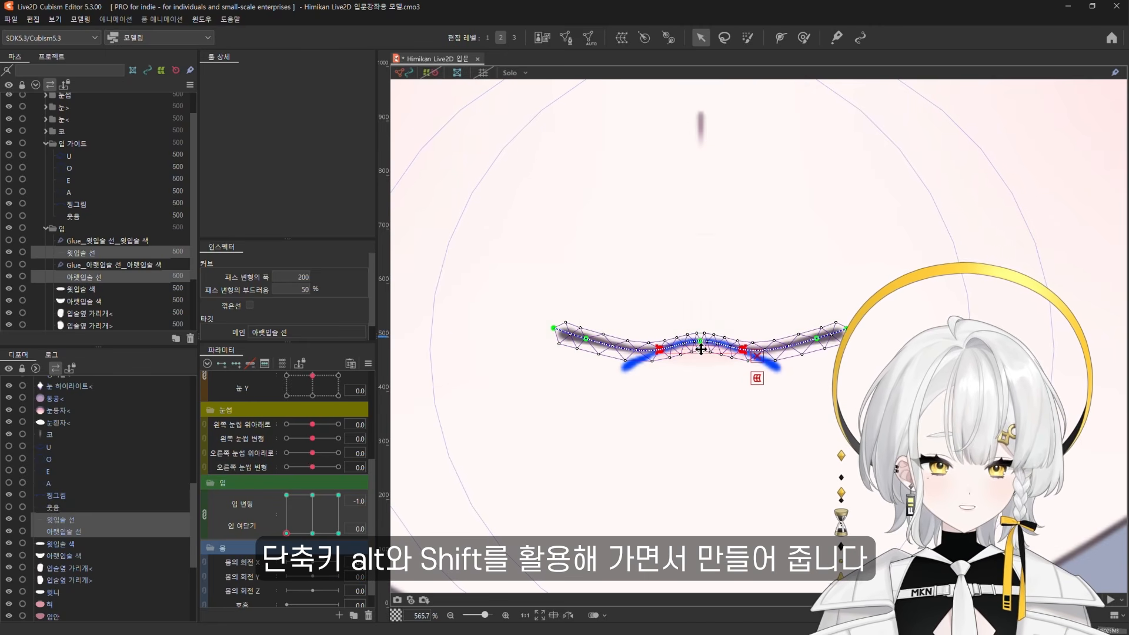
Move the outer point pair inward and down, and lower both end points to make a symmetric downturned lip line
{"action": "left_click", "coordinate": [587, 339]}
{"action": "left_click", "coordinate": [816, 338], "text": "shift"}
{"action": "left_click_drag", "start_coordinate": [820, 339], "coordinate": [805, 339]}
{"action": "left_click_drag", "start_coordinate": [705, 340], "coordinate": [704, 369]}
{"action": "left_click", "coordinate": [554, 327]}
{"action": "left_click", "coordinate": [845, 328], "text": "shift"}
{"action": "left_click", "coordinate": [864, 318]}
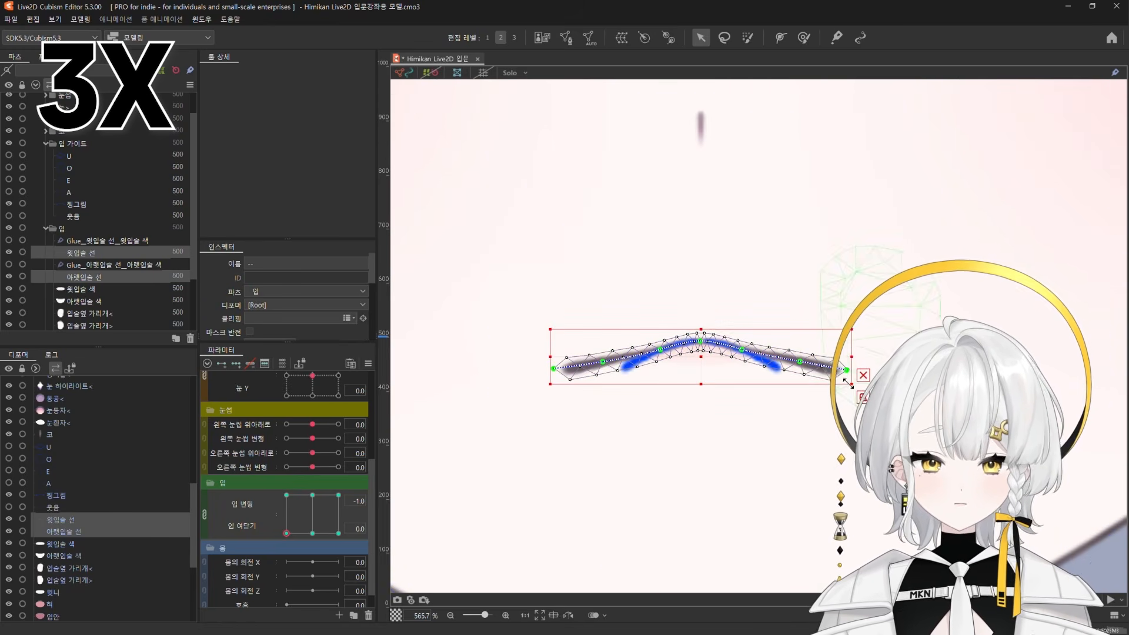
Narrow the lip lines symmetrically to the 찡그림 guide's width and adjust both inner point pairs so the curve follows it
{"action": "left_click_drag", "start_coordinate": [850, 356], "coordinate": [791, 360]}
{"action": "left_click", "coordinate": [643, 362]}
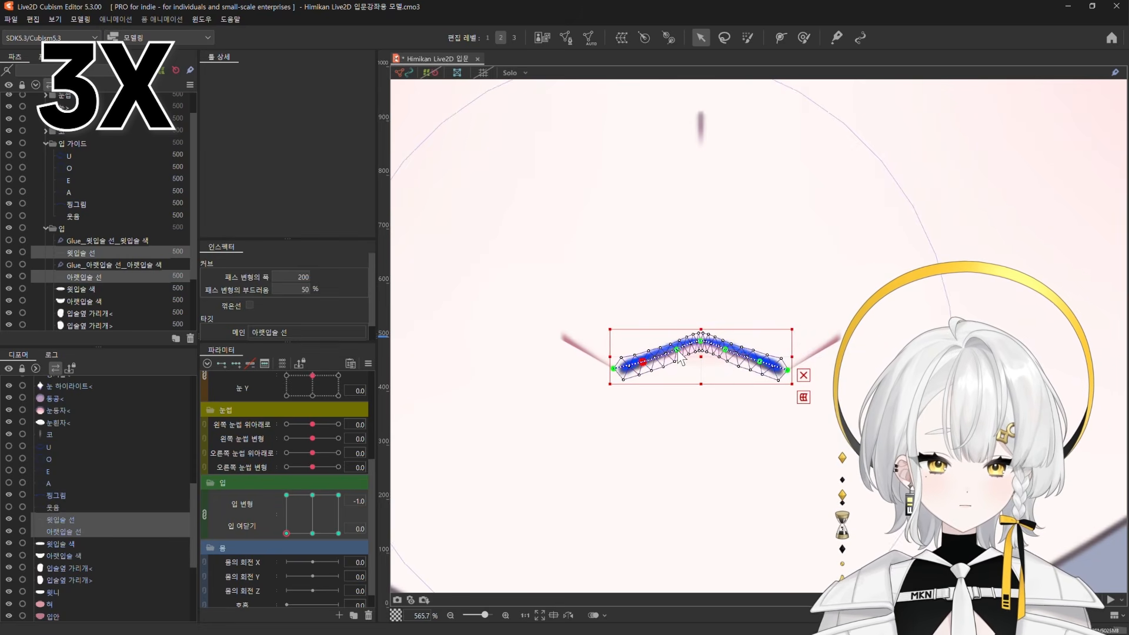
{"action": "left_click", "coordinate": [676, 349]}
{"action": "left_click", "coordinate": [725, 349], "text": "shift"}
{"action": "left_click_drag", "start_coordinate": [701, 349], "coordinate": [700, 357]}
{"action": "left_click", "coordinate": [642, 361]}
{"action": "left_click", "coordinate": [760, 361], "text": "shift"}
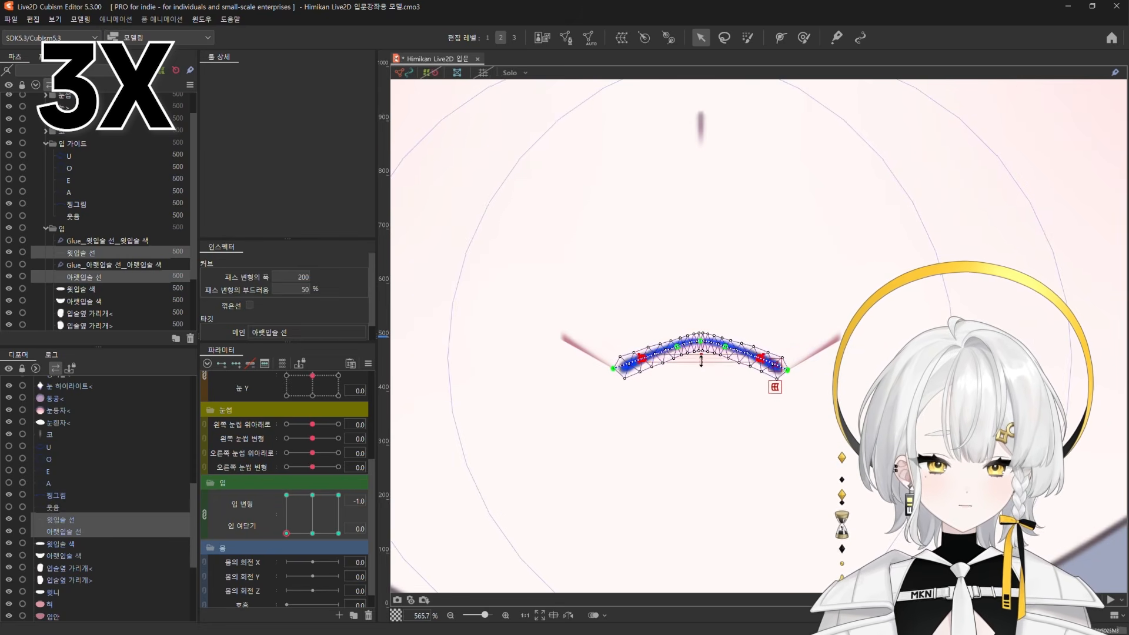
Deselect the lip lines, hide the 찡그림 guide, and inspect the frowning mouth
{"action": "left_click", "coordinate": [126, 230]}
{"action": "left_click", "coordinate": [9, 204]}
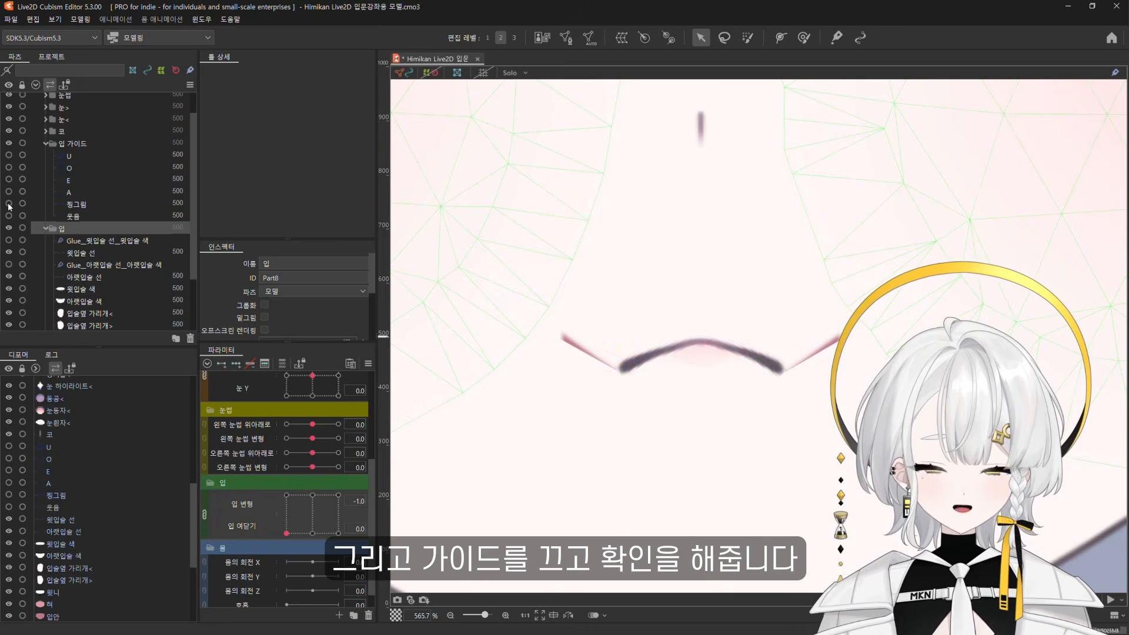
{"action": "scroll", "coordinate": [597, 411], "scroll_direction": "down", "scroll_amount": 4}
{"action": "scroll", "coordinate": [665, 433], "scroll_direction": "down", "scroll_amount": 2}
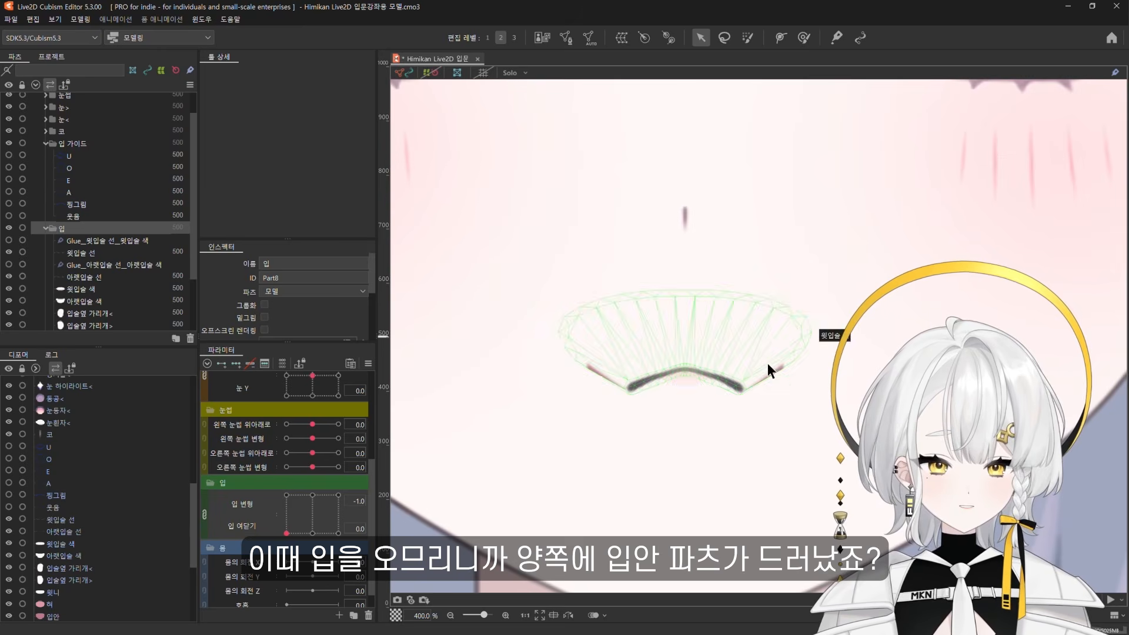
Select both 입술옆 가리개 meshes and widen them symmetrically outward for the smile shape at 입 변형 1.0
{"action": "left_click", "coordinate": [106, 271]}
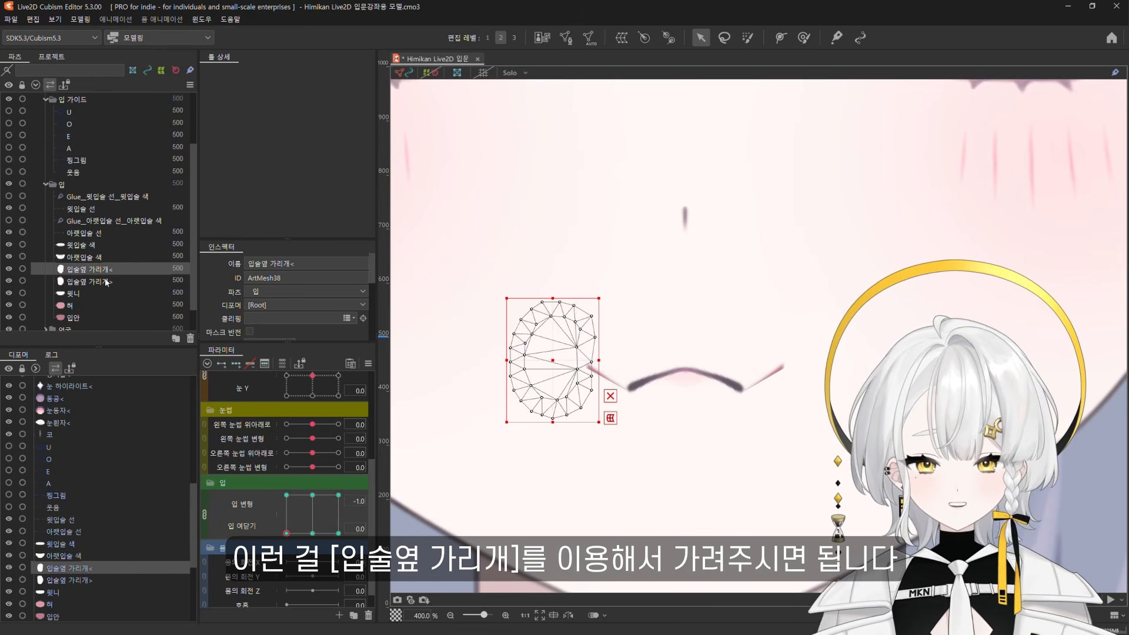
{"action": "left_click", "coordinate": [109, 283], "text": "shift"}
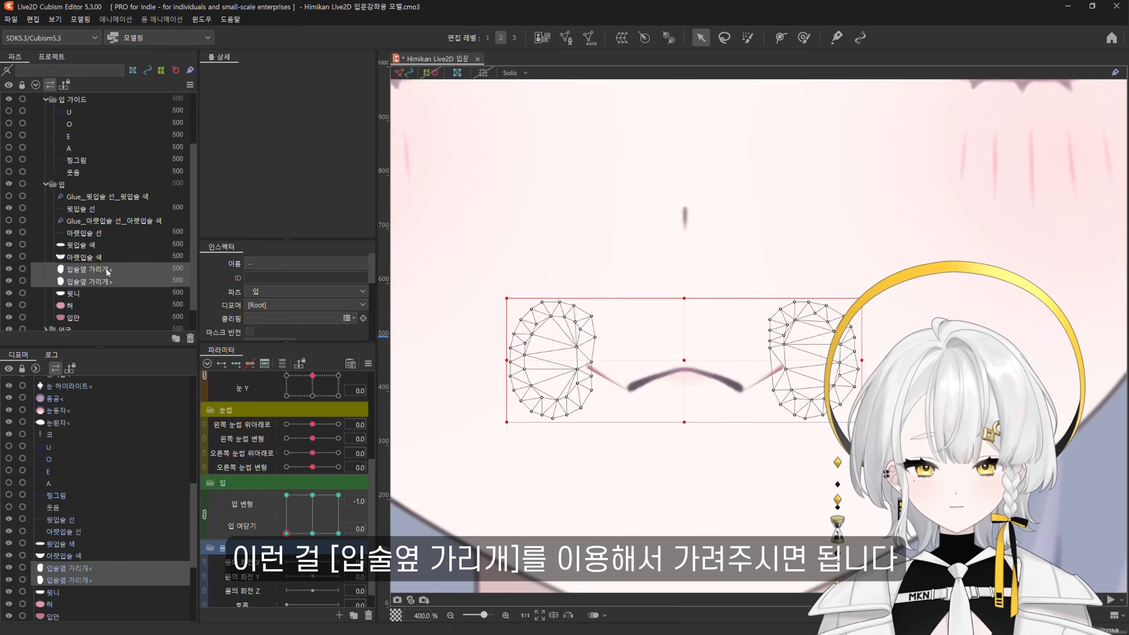
{"action": "left_click", "coordinate": [107, 271]}
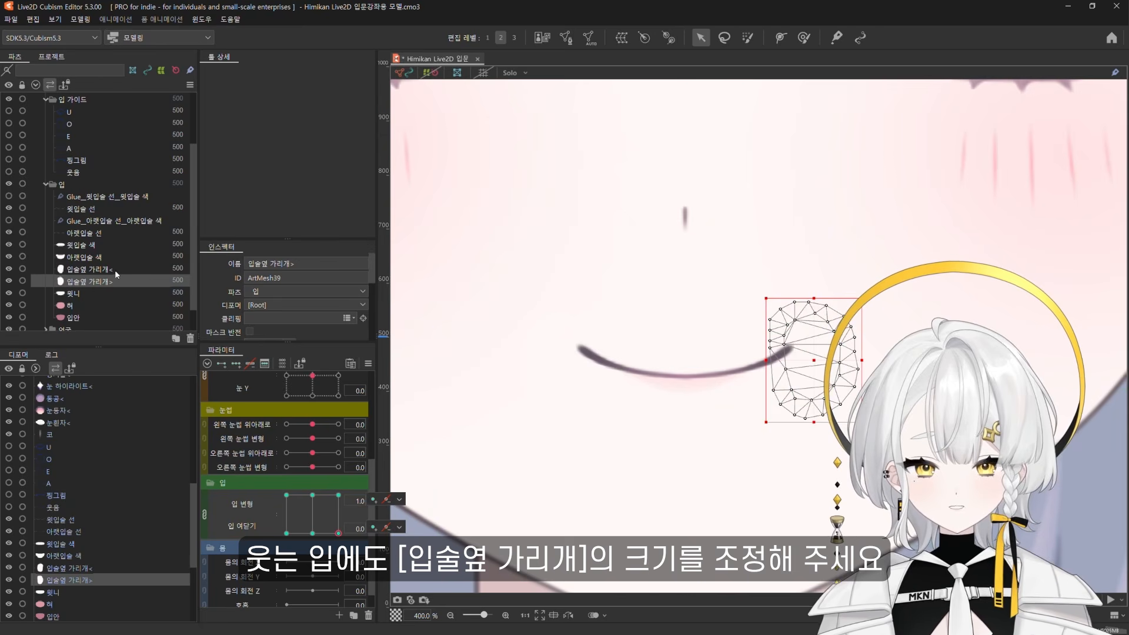
{"action": "left_click", "coordinate": [115, 270], "text": "ctrl"}
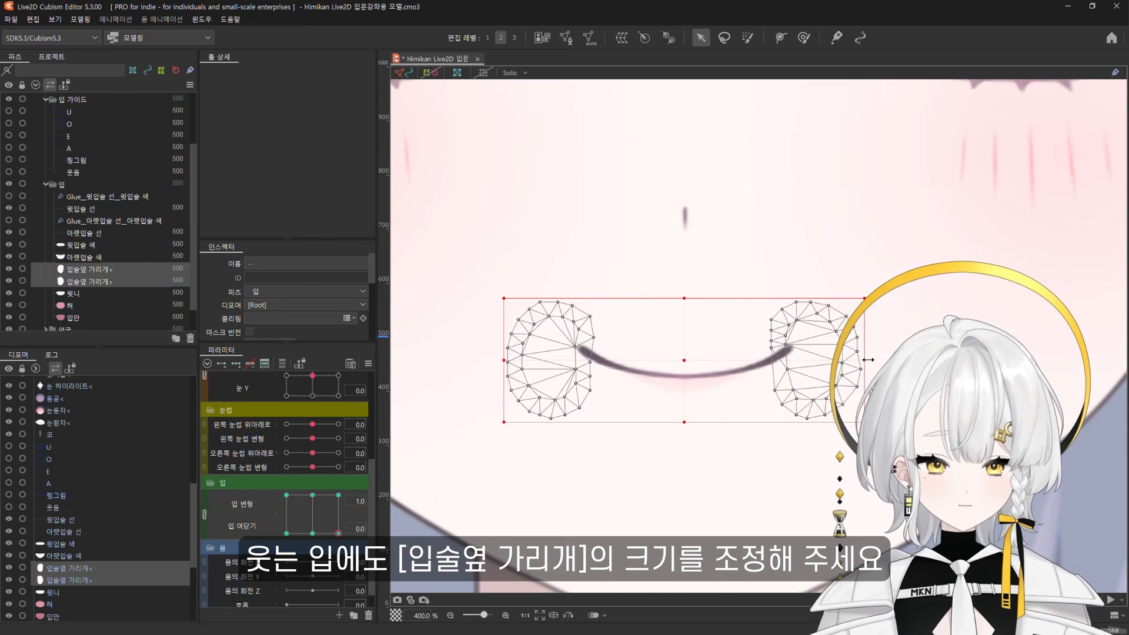
{"action": "left_click_drag", "start_coordinate": [868, 360], "coordinate": [875, 360]}
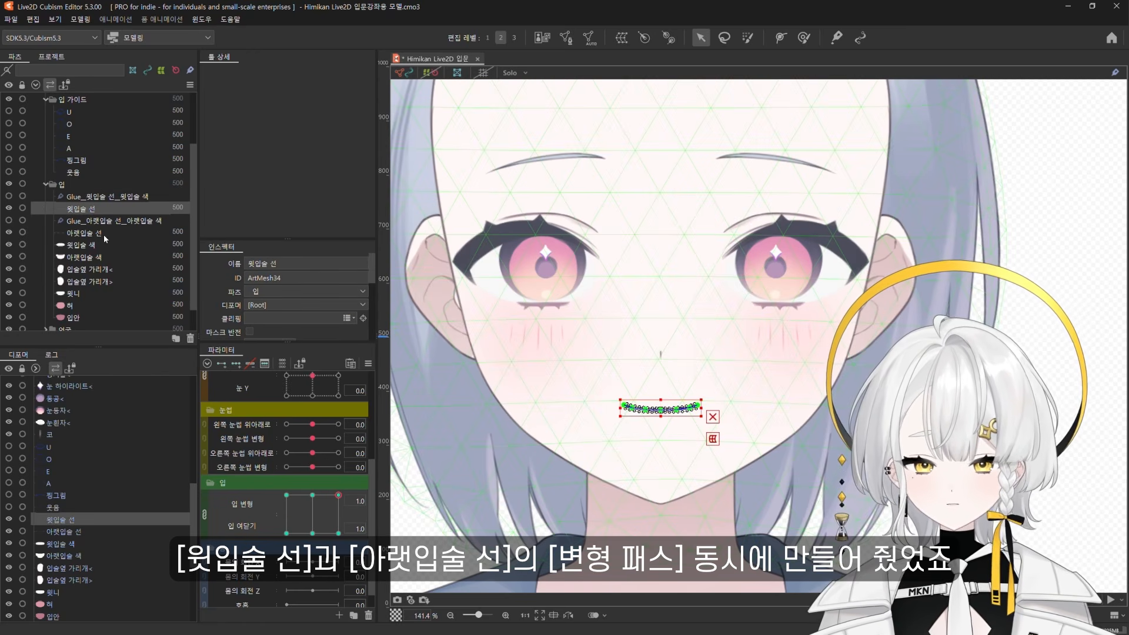
Select 윗입술 선 and 아랫입술 선, try moving the centre point of the deformation path, and undo it
{"action": "left_click", "coordinate": [103, 234], "text": "ctrl"}
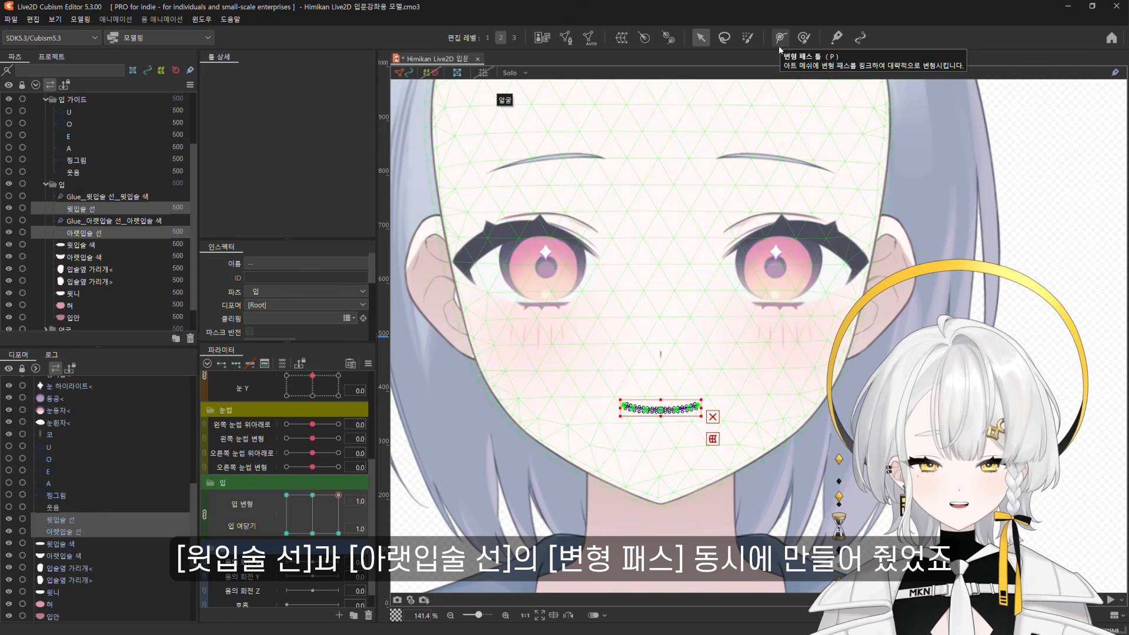
{"action": "scroll", "coordinate": [669, 412], "scroll_direction": "up", "scroll_amount": 2}
{"action": "left_click", "coordinate": [671, 403]}
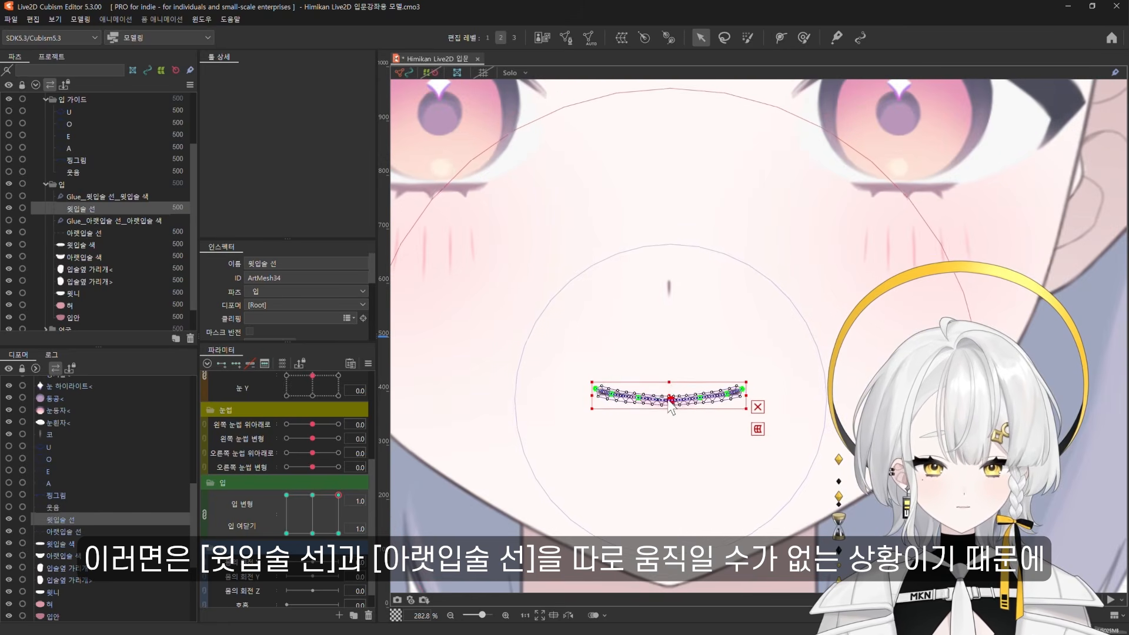
{"action": "left_click_drag", "start_coordinate": [669, 402], "coordinate": [664, 416]}
{"action": "key", "text": "ctrl+z"}
{"action": "key", "text": "ctrl+z"}
Delete the shared deformation path from 윗입술 선 and 아랫입술 선
{"action": "left_click", "coordinate": [781, 38]}
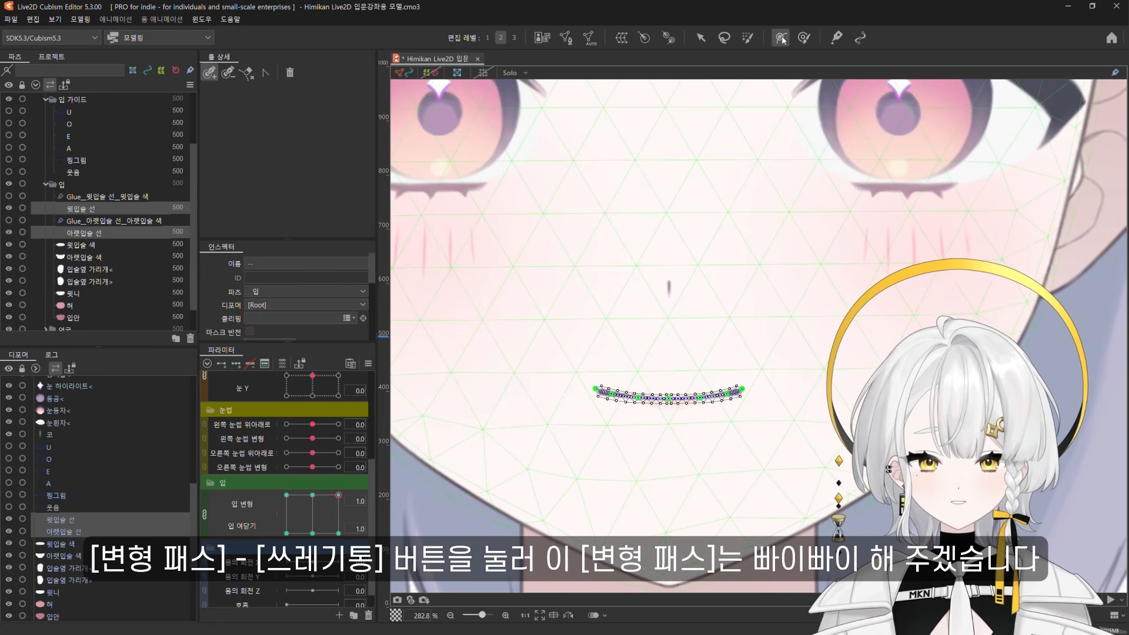
{"action": "left_click", "coordinate": [291, 76]}
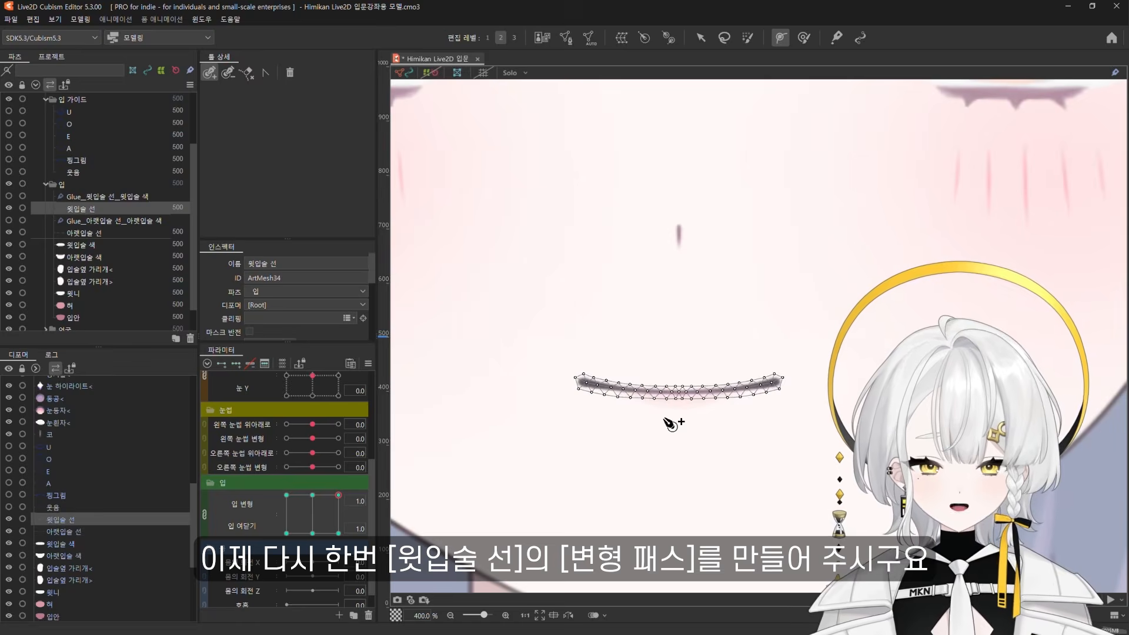
Create a new deformation path on 윗입술 선 alone, with end points, a centre point, and symmetric intermediate points
{"action": "scroll", "coordinate": [673, 422], "scroll_direction": "up", "scroll_amount": 5}
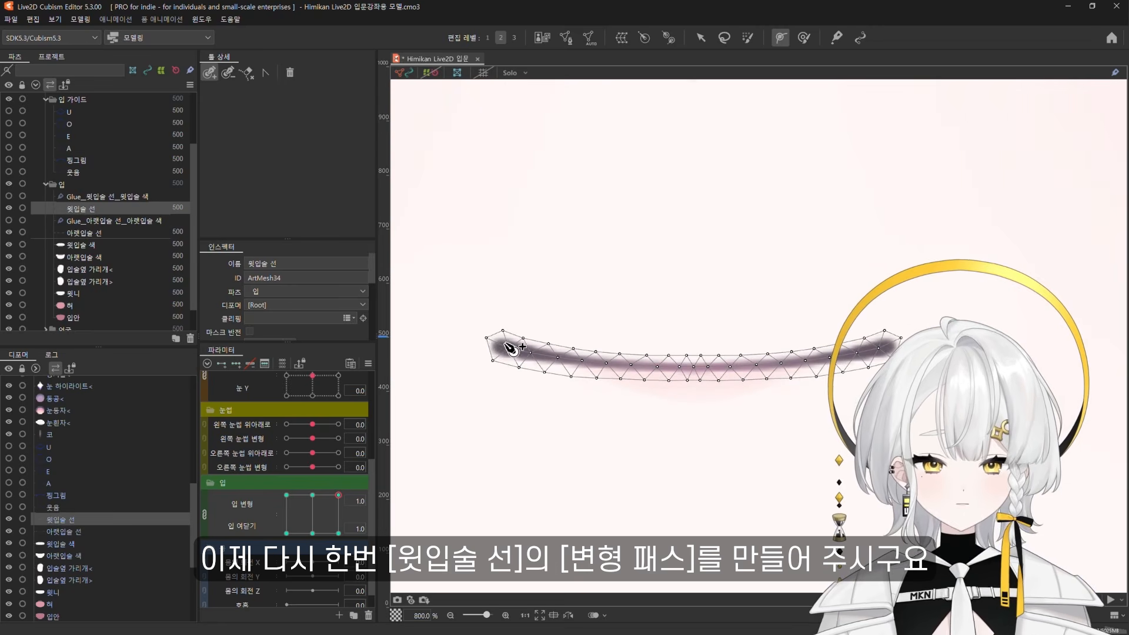
{"action": "left_click", "coordinate": [695, 367]}
{"action": "left_click", "coordinate": [897, 338]}
{"action": "left_click_drag", "start_coordinate": [897, 337], "coordinate": [904, 339]}
{"action": "scroll", "coordinate": [796, 415], "scroll_direction": "up", "scroll_amount": 2}
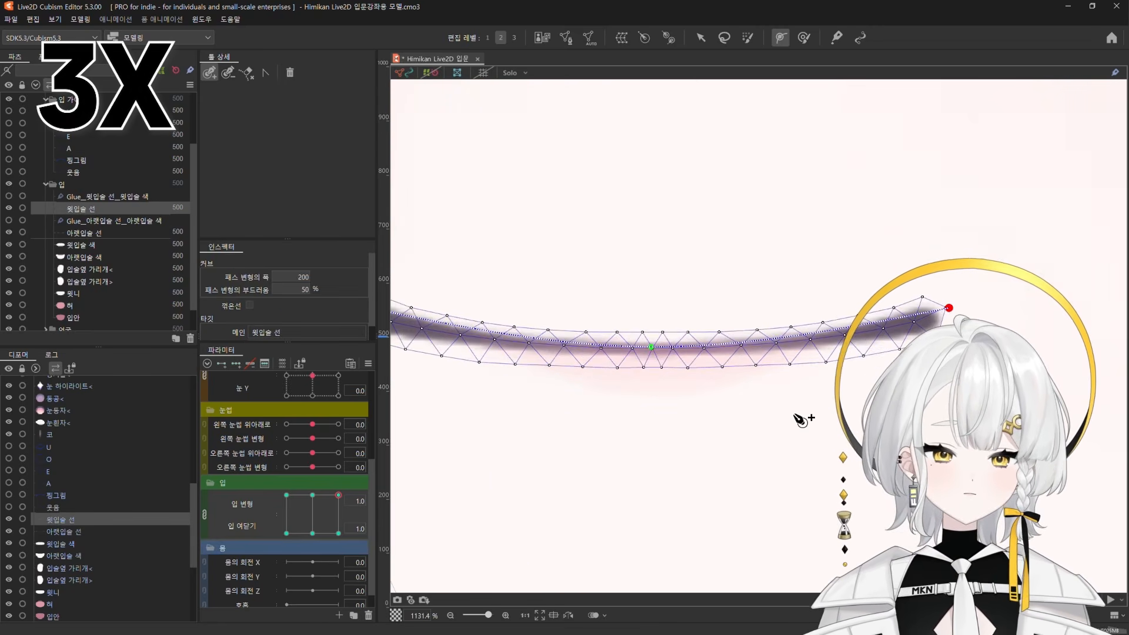
{"action": "left_click_drag", "start_coordinate": [801, 420], "coordinate": [879, 340]}
{"action": "left_click_drag", "start_coordinate": [545, 250], "coordinate": [500, 250]}
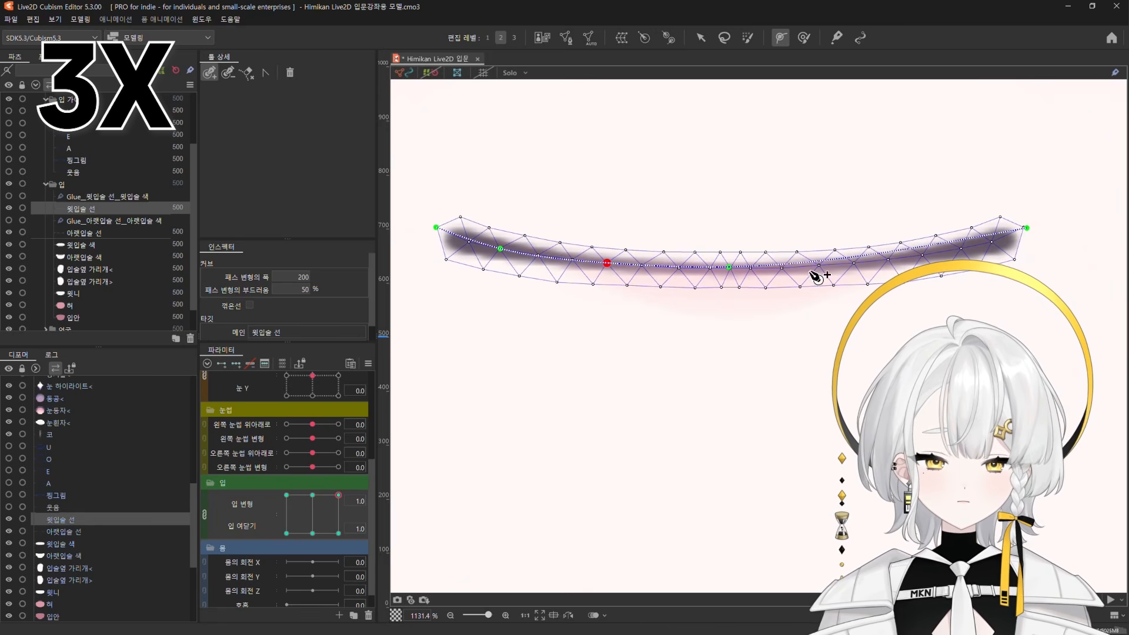
Create a separate seven-point deformation path on 아랫입술 선, placing its points symmetrically about the centre
{"action": "left_click", "coordinate": [105, 234]}
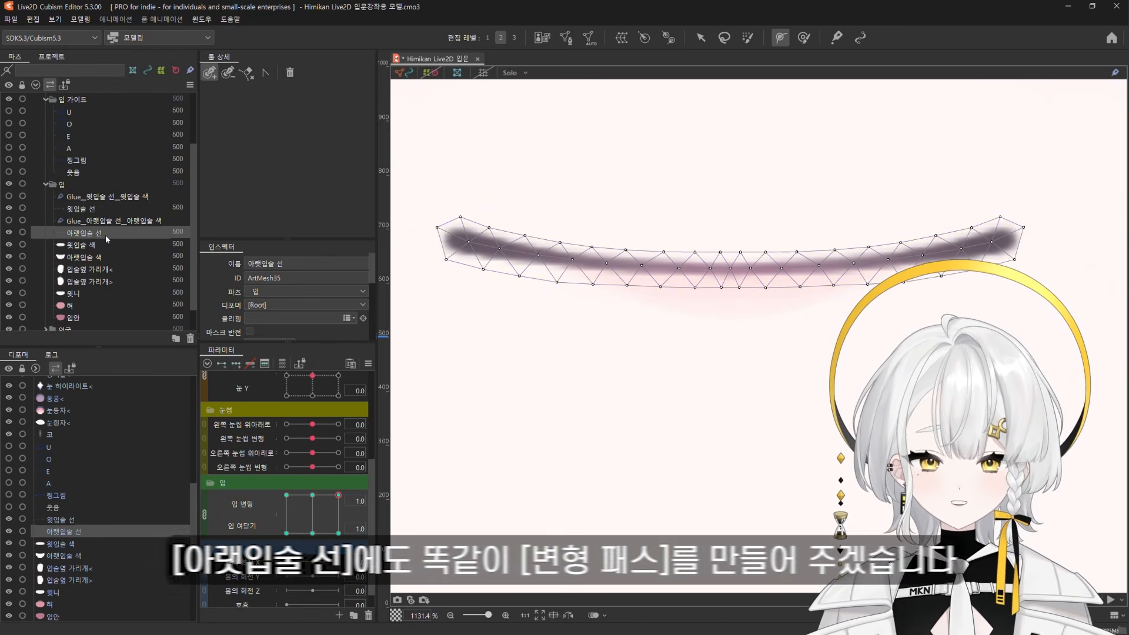
{"action": "left_click", "coordinate": [436, 226]}
{"action": "left_click", "coordinate": [728, 267]}
{"action": "left_click", "coordinate": [1023, 227]}
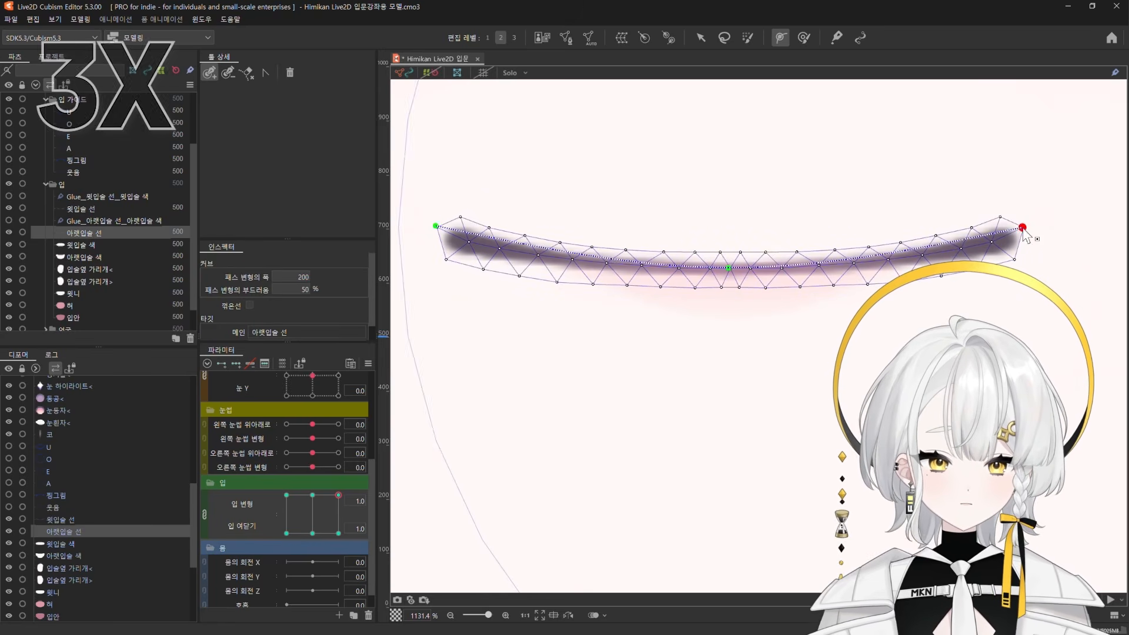
{"action": "left_click", "coordinate": [963, 249]}
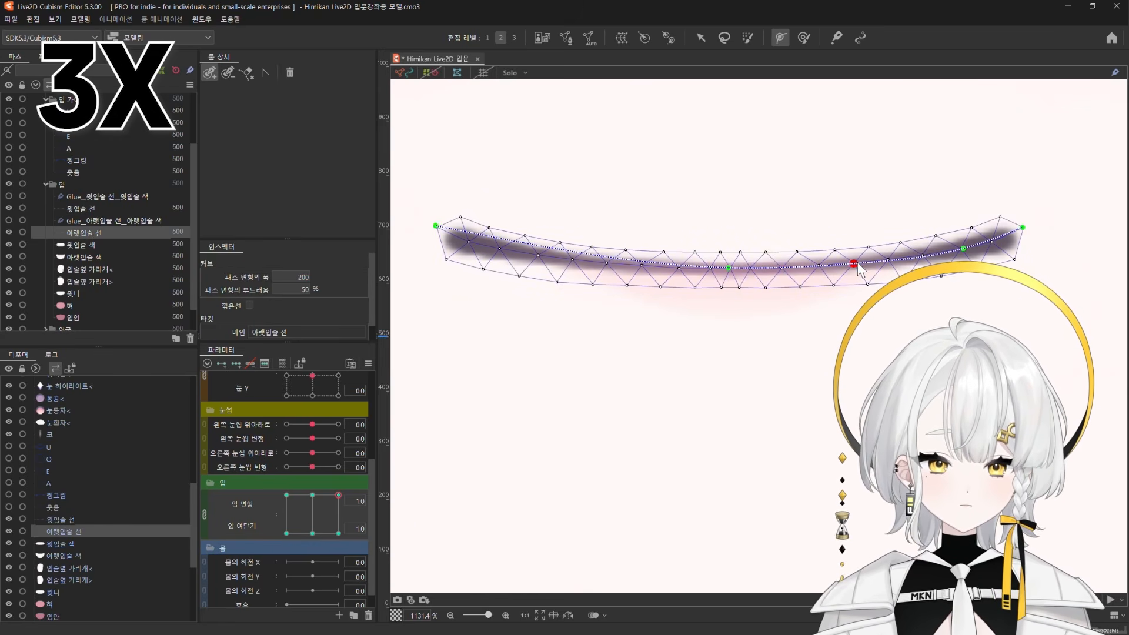
{"action": "left_click", "coordinate": [587, 263]}
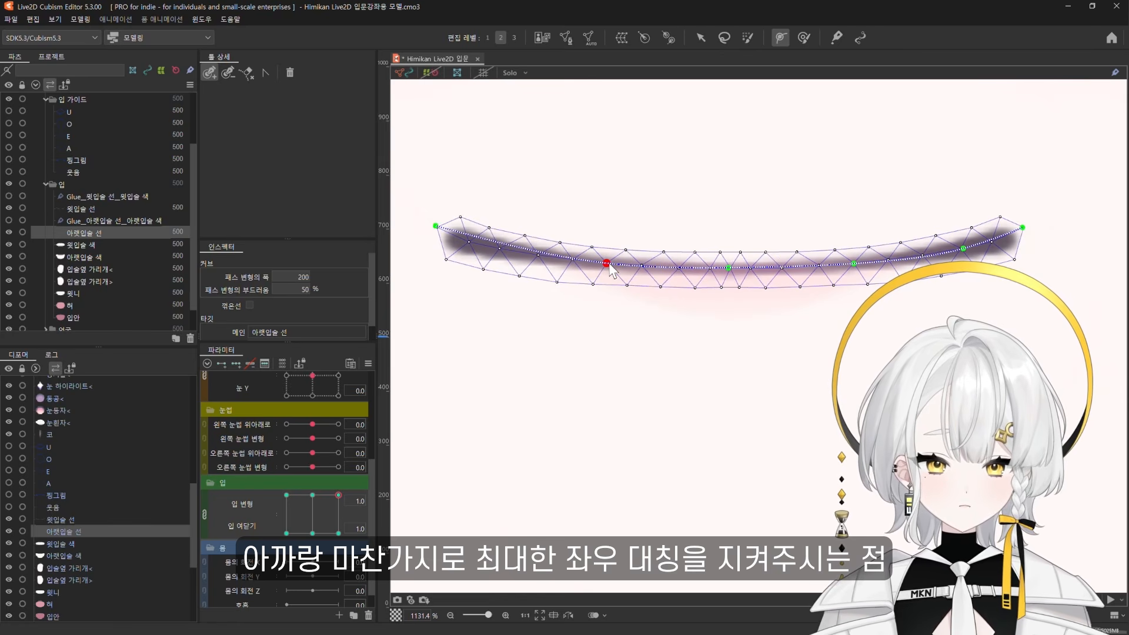
{"action": "left_click", "coordinate": [501, 249]}
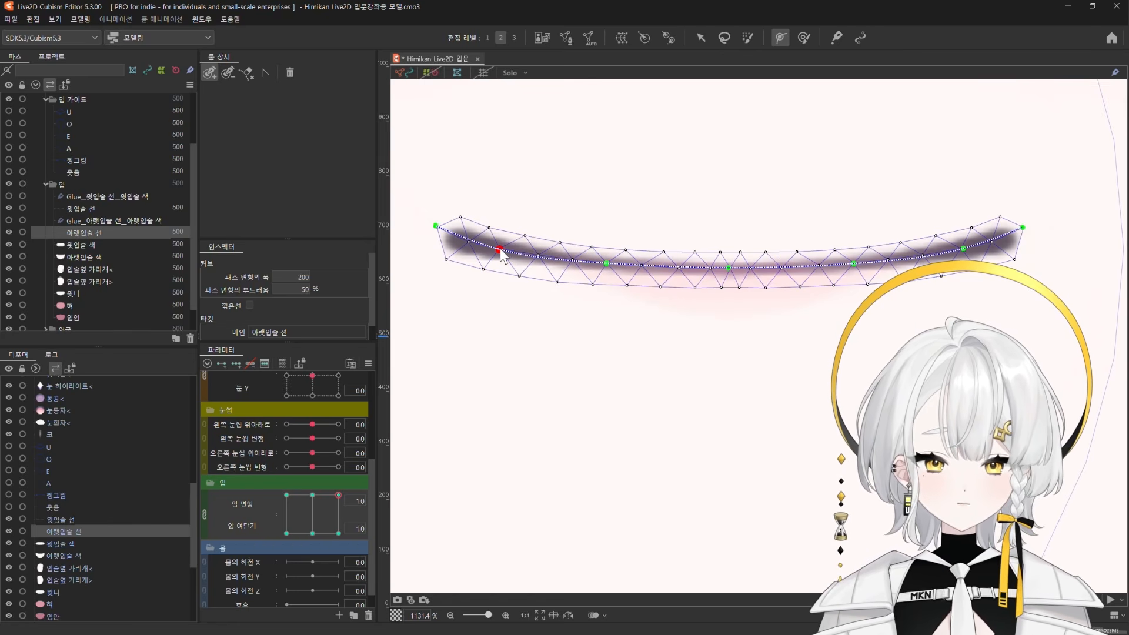
Try pulling the centre and an inner point of the 아랫입술 선 path downward, and undo the test
{"action": "left_click", "coordinate": [699, 42]}
{"action": "scroll", "coordinate": [643, 408], "scroll_direction": "down", "scroll_amount": 2}
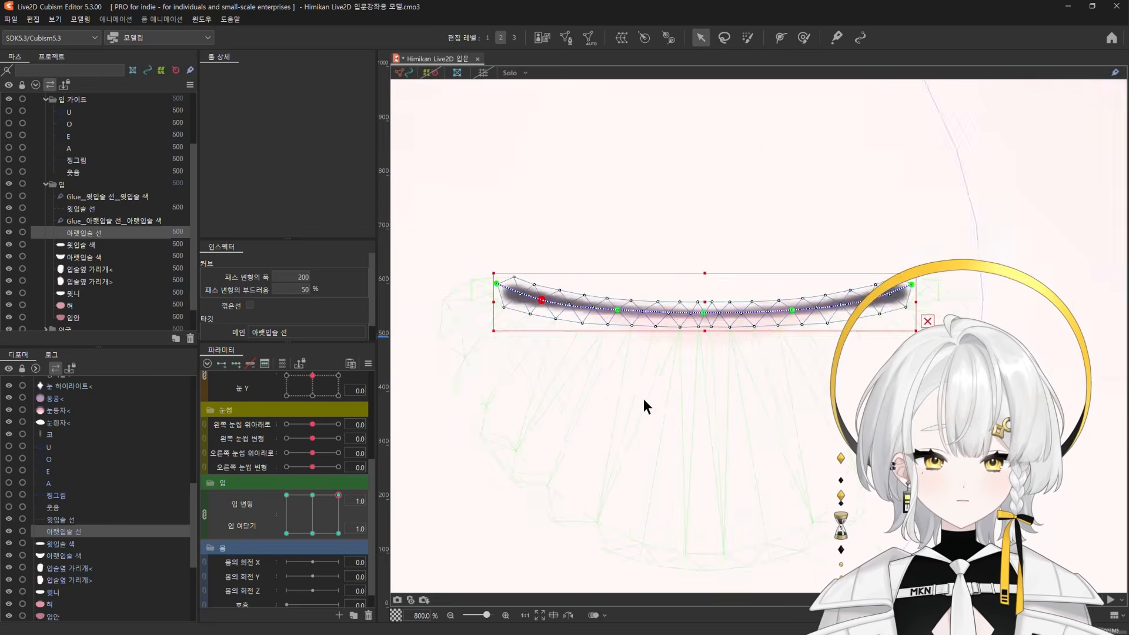
{"action": "left_click_drag", "start_coordinate": [686, 339], "coordinate": [687, 401]}
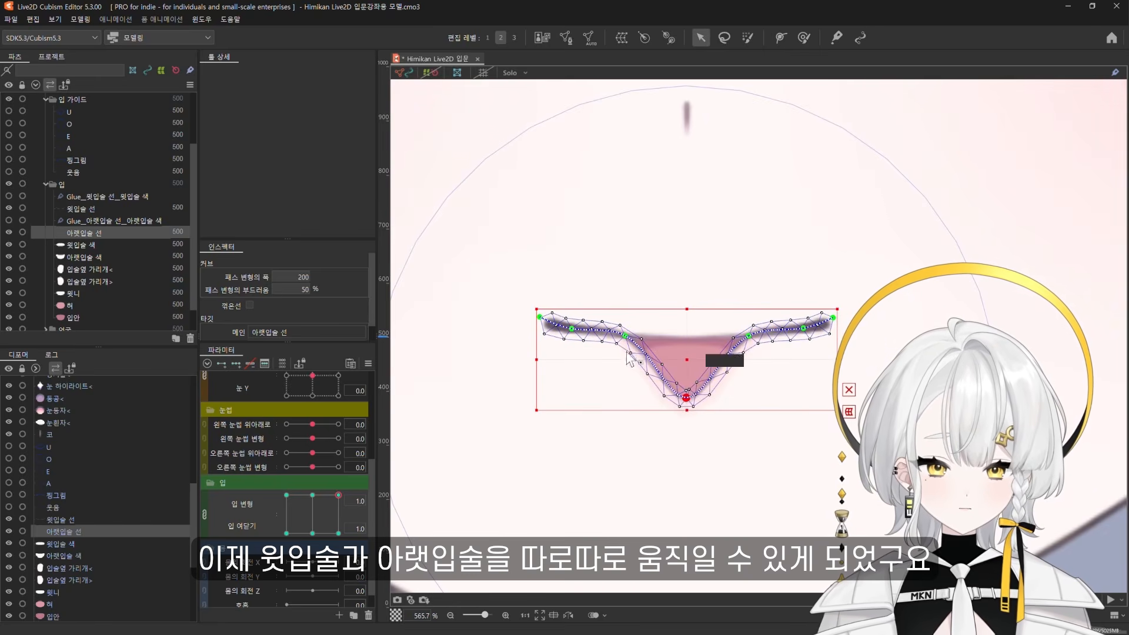
{"action": "left_click_drag", "start_coordinate": [626, 336], "coordinate": [624, 376]}
{"action": "key", "text": "ctrl+z"}
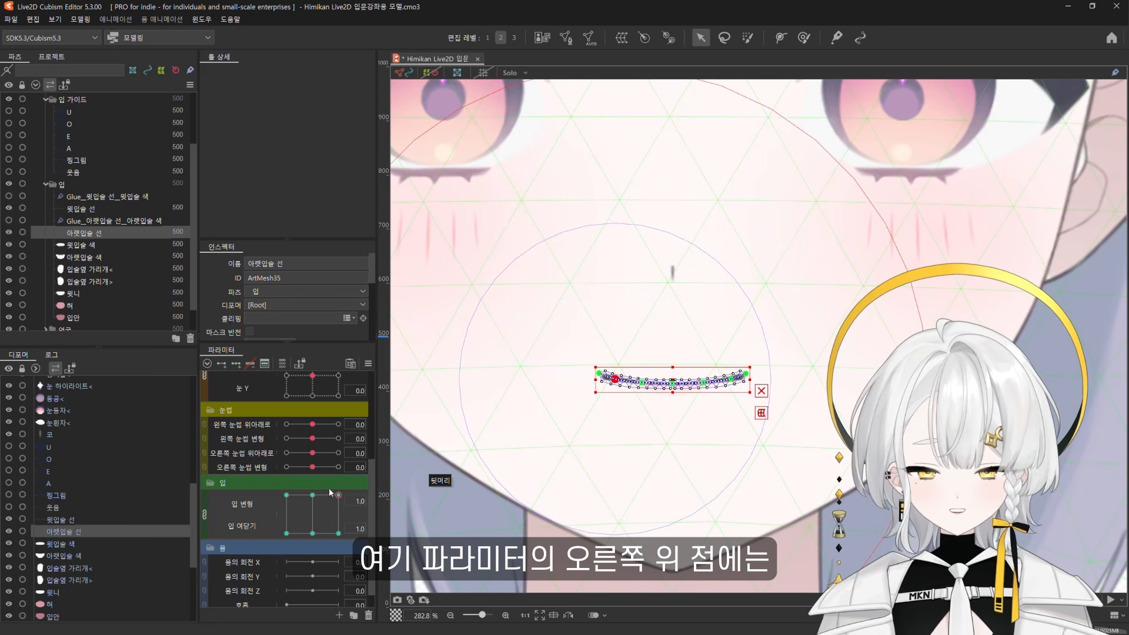
Show the A guide, select 윗입술 선, and try raising it toward the guide's upper edge
{"action": "left_click", "coordinate": [9, 148]}
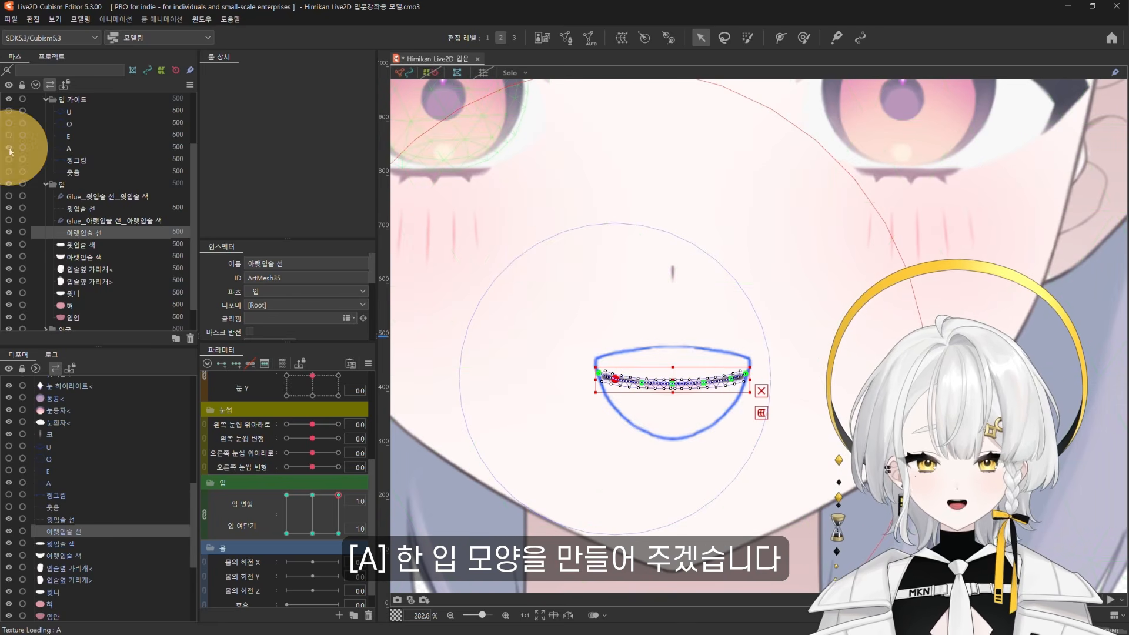
{"action": "left_click", "coordinate": [103, 210]}
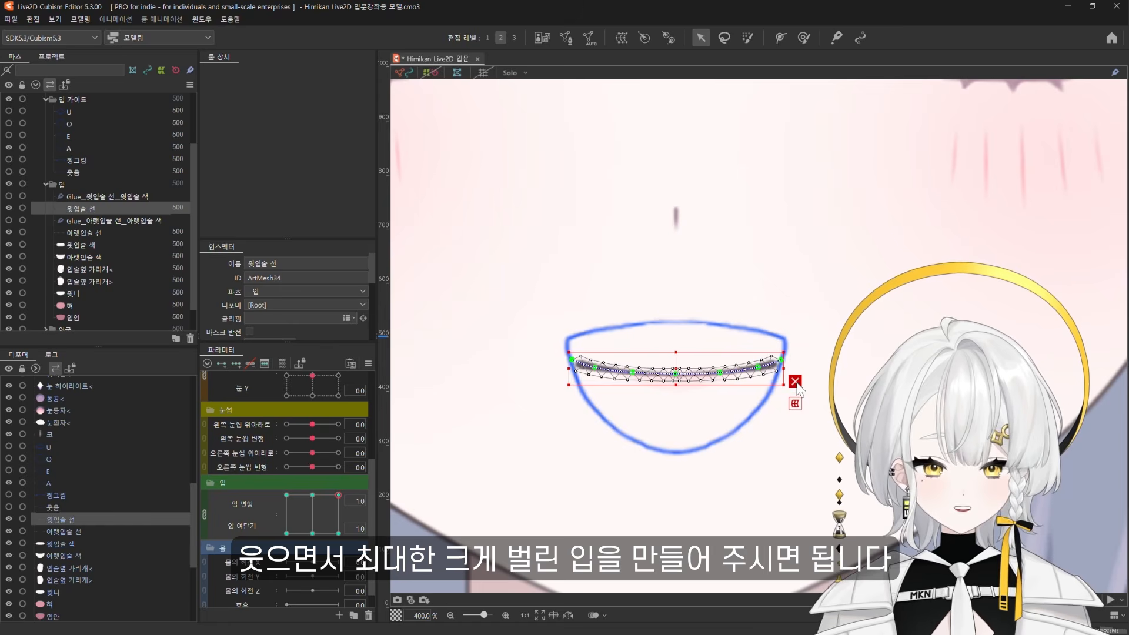
{"action": "left_click_drag", "start_coordinate": [673, 365], "coordinate": [677, 331]}
{"action": "key", "text": "ctrl+z"}
Adjust the symmetric point pairs of 윗입술 선 so it arches along the upper edge of the A guide
{"action": "left_click", "coordinate": [633, 348]}
{"action": "left_click", "coordinate": [719, 348], "text": "shift"}
{"action": "left_click", "coordinate": [618, 365]}
{"action": "left_click", "coordinate": [633, 349]}
{"action": "left_click", "coordinate": [720, 348], "text": "shift"}
{"action": "left_click", "coordinate": [595, 342]}
{"action": "left_click", "coordinate": [758, 343], "text": "shift"}
{"action": "left_click", "coordinate": [491, 288]}
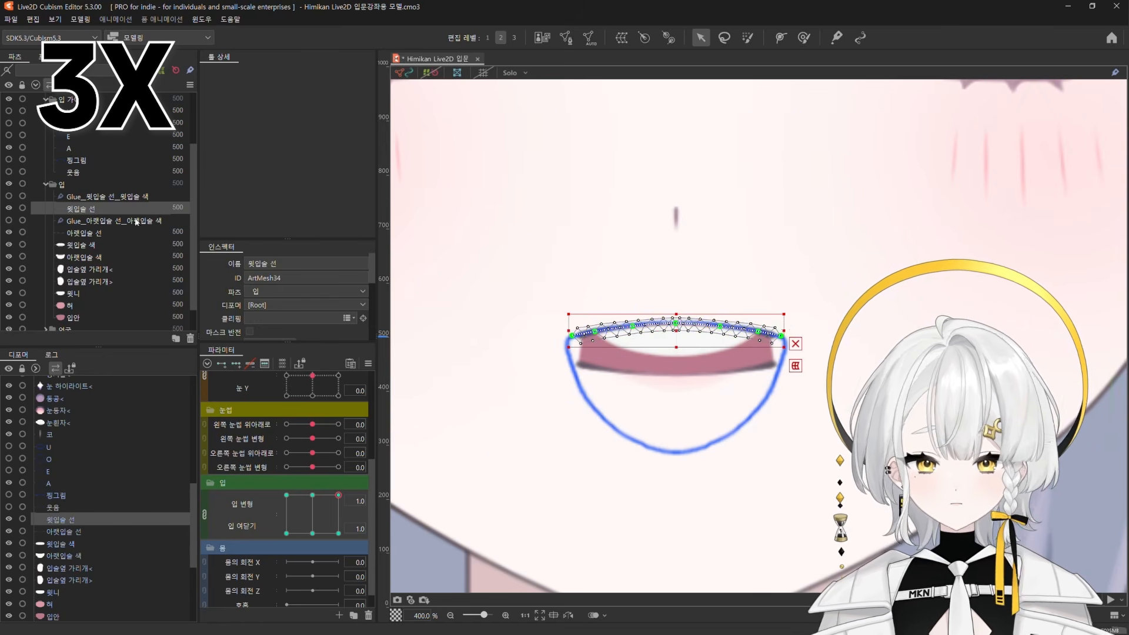
Widen 윗입술 선 symmetrically to the A guide's corners and fine-tune its end points and the pair beside them
{"action": "left_click_drag", "start_coordinate": [785, 331], "coordinate": [795, 330]}
{"action": "left_click", "coordinate": [563, 336]}
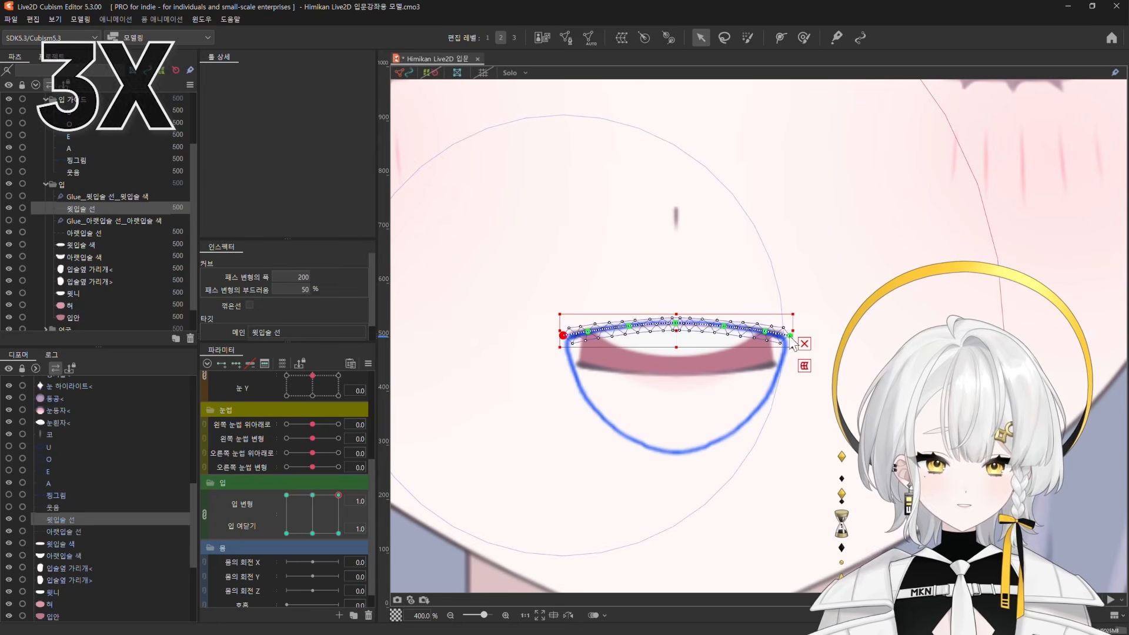
{"action": "left_click", "coordinate": [791, 335], "text": "shift"}
{"action": "left_click_drag", "start_coordinate": [675, 334], "coordinate": [676, 331]}
{"action": "left_click", "coordinate": [587, 332]}
{"action": "left_click", "coordinate": [765, 332], "text": "shift"}
Deselect the lip line and toggle the A guide off and on to check the upper lip's shape
{"action": "left_click", "coordinate": [67, 187]}
{"action": "left_click", "coordinate": [9, 148]}
{"action": "left_click", "coordinate": [9, 148]}
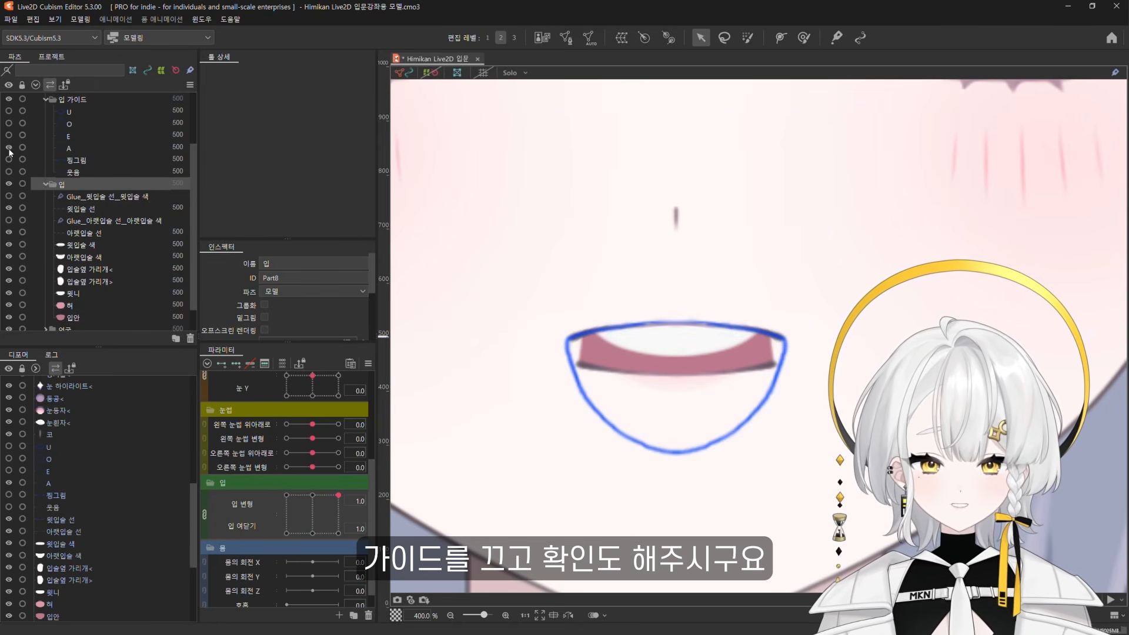
{"action": "left_click", "coordinate": [9, 148]}
{"action": "left_click", "coordinate": [9, 148]}
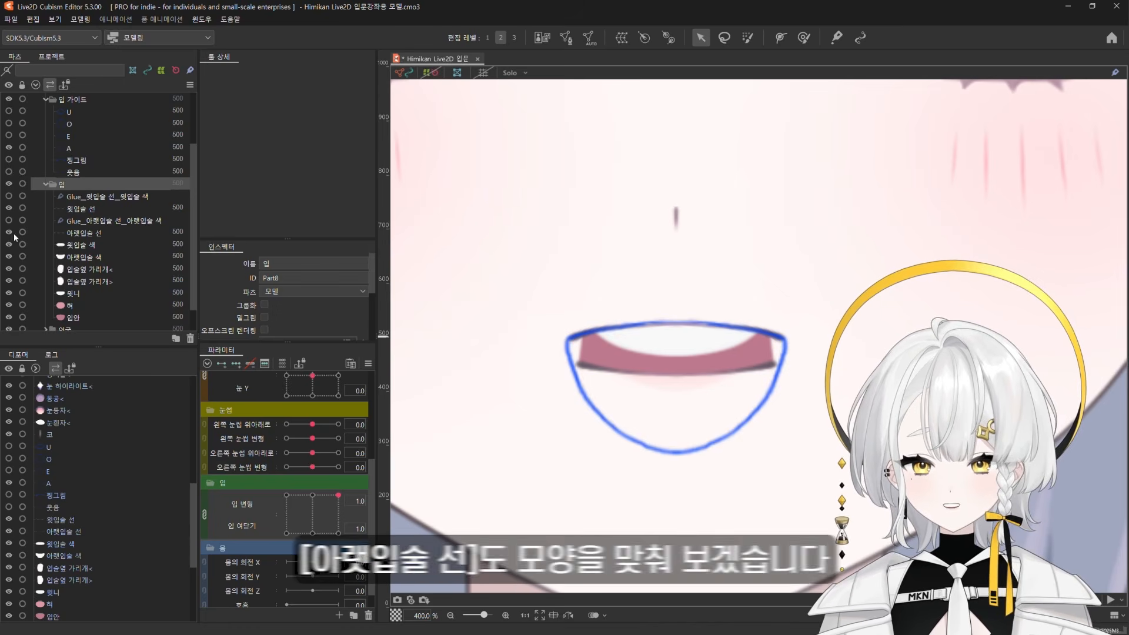
Select 아랫입술 선 and pull its centre and inner symmetric point pairs down to the A guide's lower edge
{"action": "left_click", "coordinate": [93, 234]}
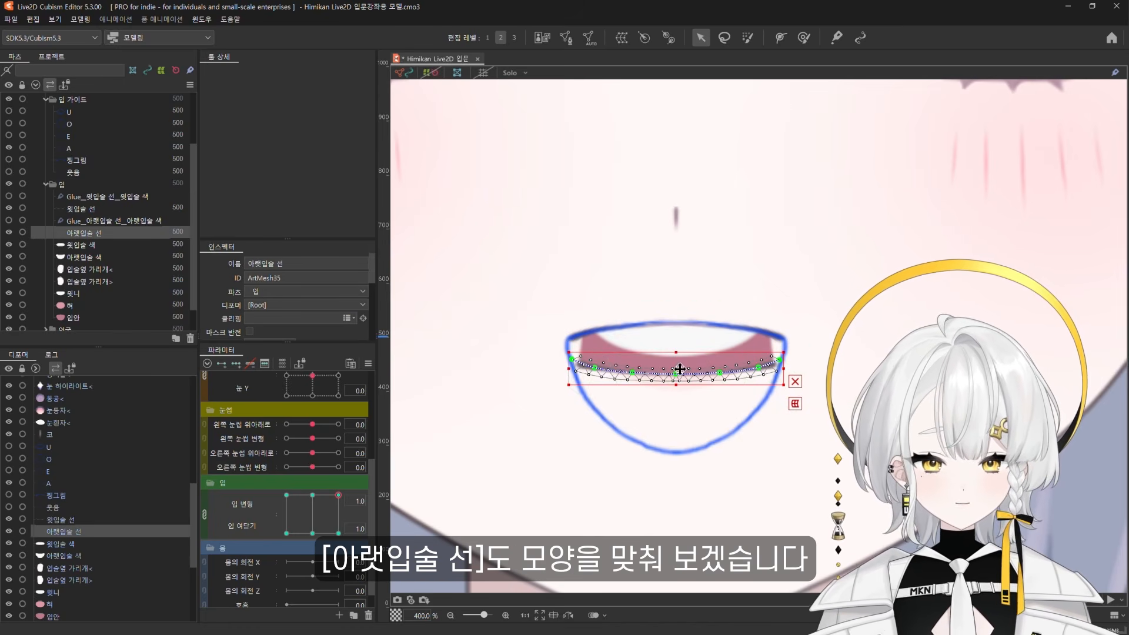
{"action": "left_click_drag", "start_coordinate": [676, 374], "coordinate": [676, 452]}
{"action": "left_click", "coordinate": [632, 373]}
{"action": "left_click", "coordinate": [719, 373], "text": "shift"}
{"action": "left_click", "coordinate": [594, 368]}
{"action": "left_click", "coordinate": [758, 368], "text": "shift"}
{"action": "left_click", "coordinate": [633, 389]}
{"action": "left_click", "coordinate": [720, 389], "text": "shift"}
{"action": "left_click", "coordinate": [676, 404], "text": "shift"}
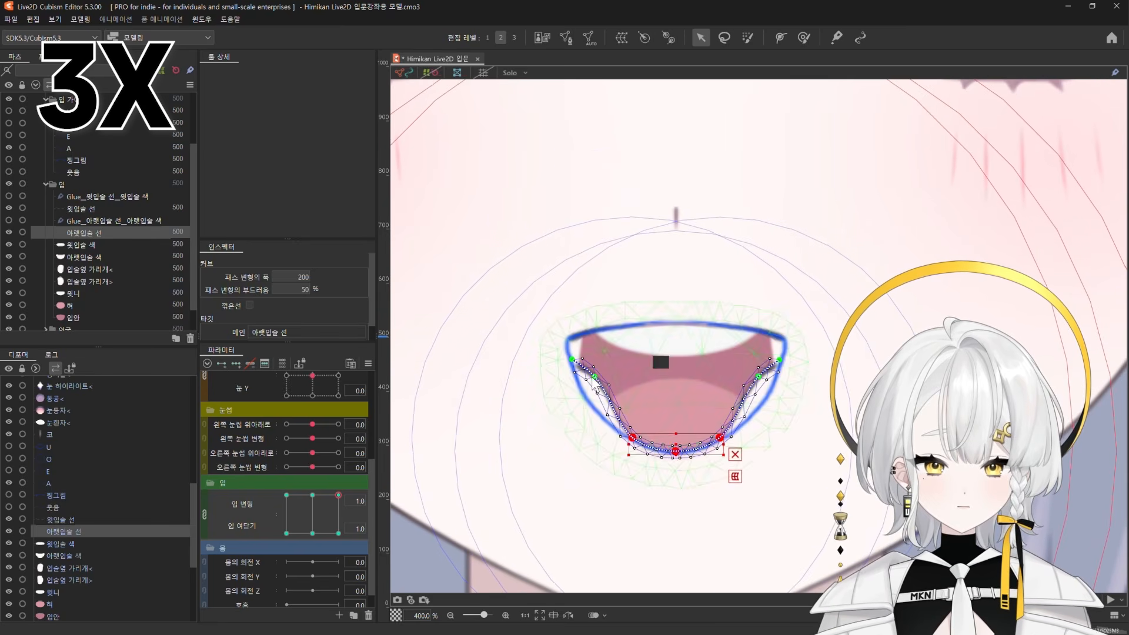
Fit the end points and neighbouring pair of 아랫입술 선 to the A guide's corners and sides, and hide the guide
{"action": "left_click", "coordinate": [572, 359]}
{"action": "left_click", "coordinate": [780, 360], "text": "shift"}
{"action": "left_click_drag", "start_coordinate": [676, 358], "coordinate": [678, 332]}
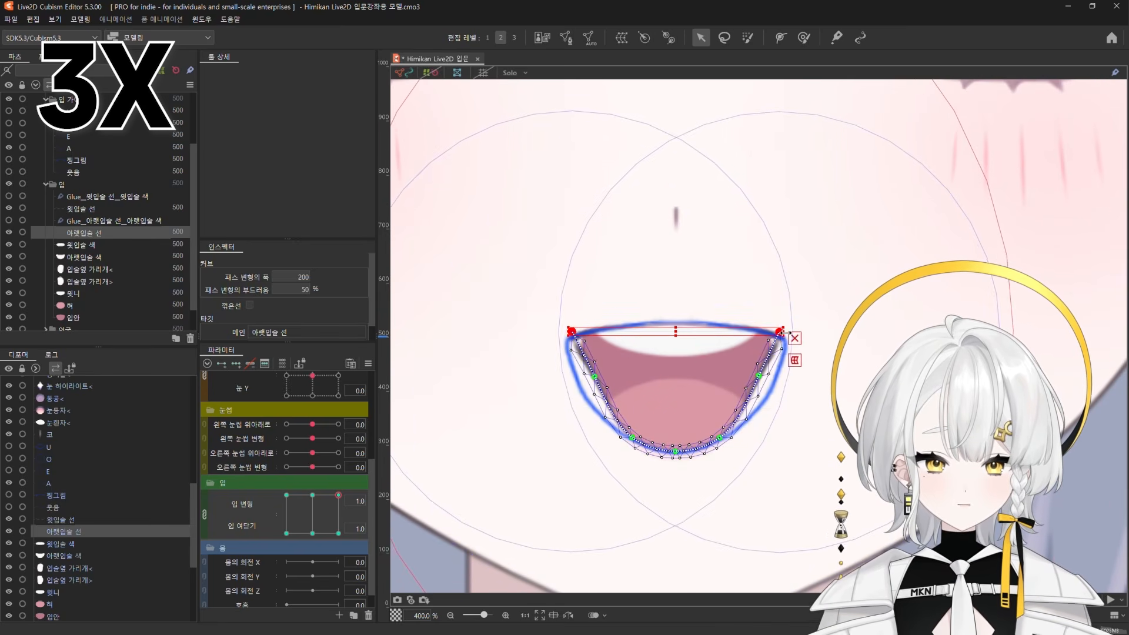
{"action": "left_click_drag", "start_coordinate": [783, 332], "coordinate": [789, 331]}
{"action": "left_click", "coordinate": [594, 376]}
{"action": "left_click", "coordinate": [758, 376], "text": "shift"}
{"action": "left_click_drag", "start_coordinate": [763, 375], "coordinate": [781, 376]}
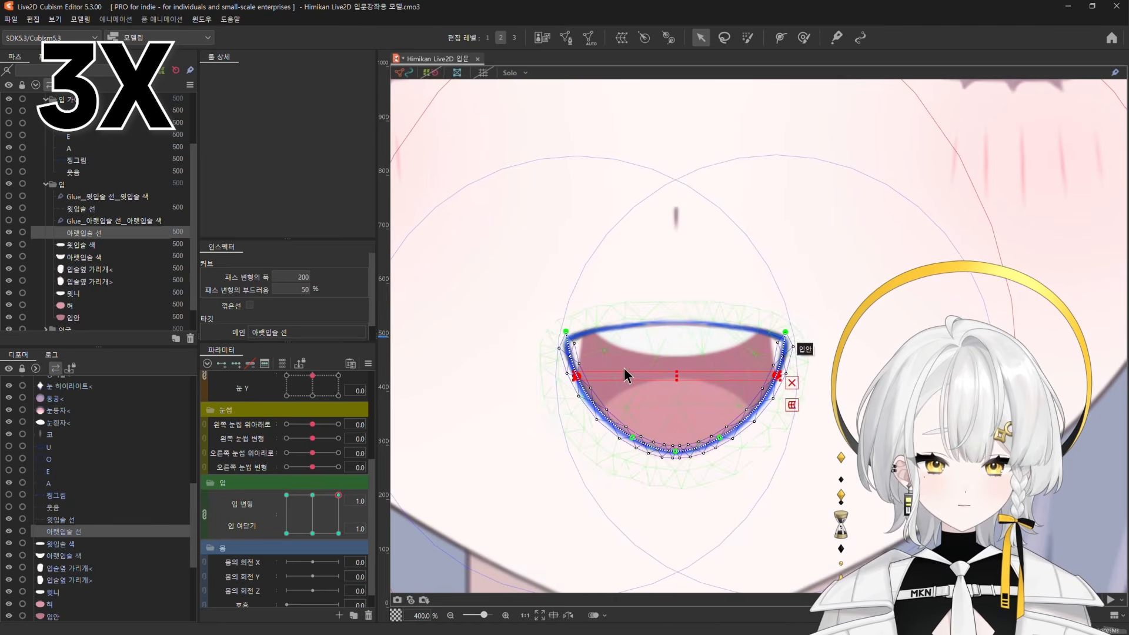
{"action": "left_click", "coordinate": [9, 149]}
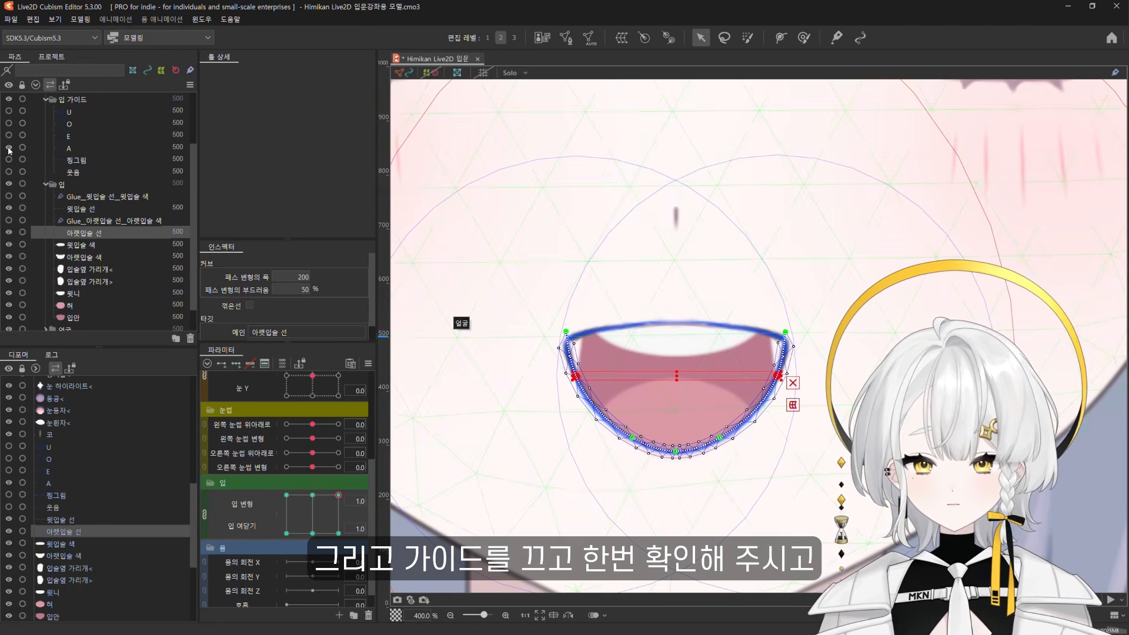
{"action": "left_click", "coordinate": [76, 184]}
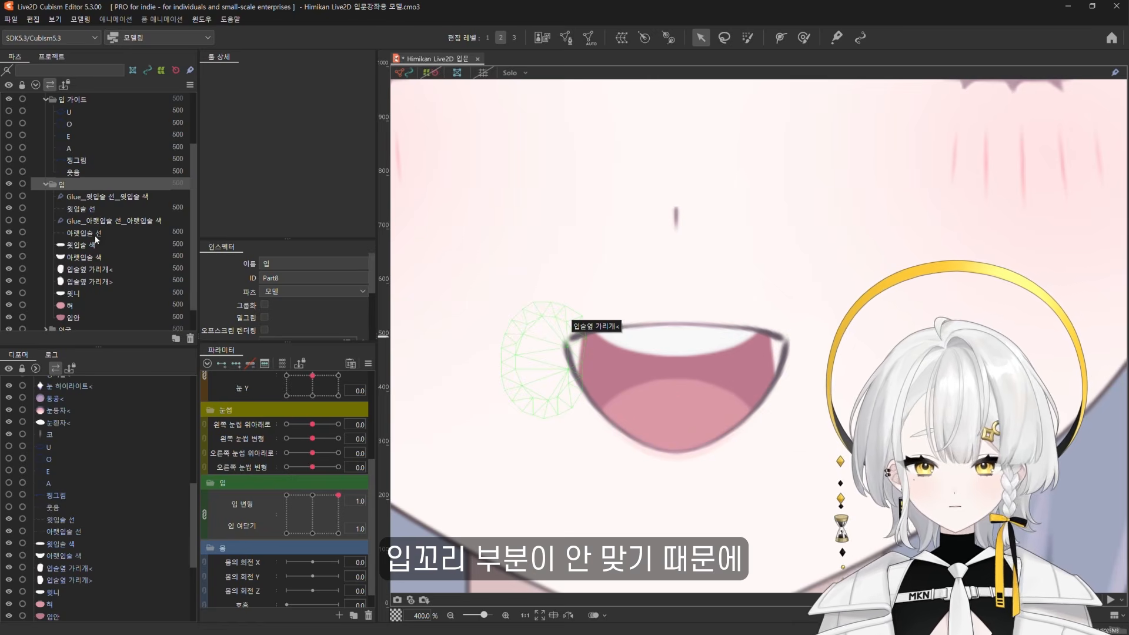
Spread the two end points of 윗입술 선 slightly outward and lower them to meet the lower lip corners
{"action": "left_click", "coordinate": [604, 338]}
{"action": "left_click", "coordinate": [789, 339], "text": "shift"}
{"action": "left_click_drag", "start_coordinate": [792, 339], "coordinate": [797, 339]}
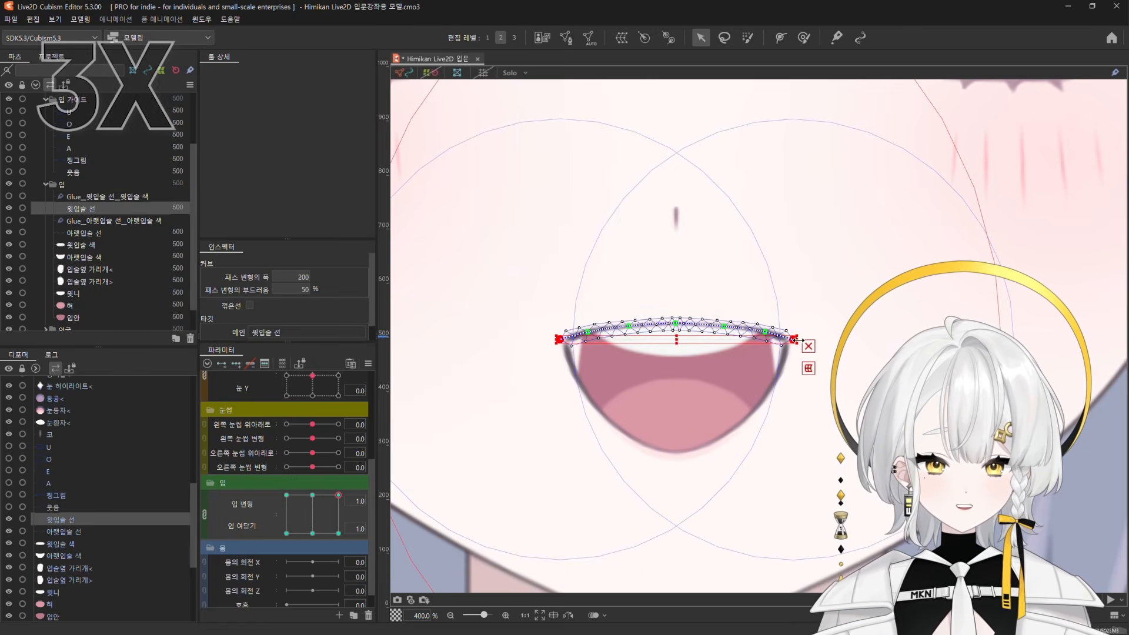
{"action": "left_click_drag", "start_coordinate": [676, 339], "coordinate": [676, 343]}
{"action": "left_click", "coordinate": [71, 187]}
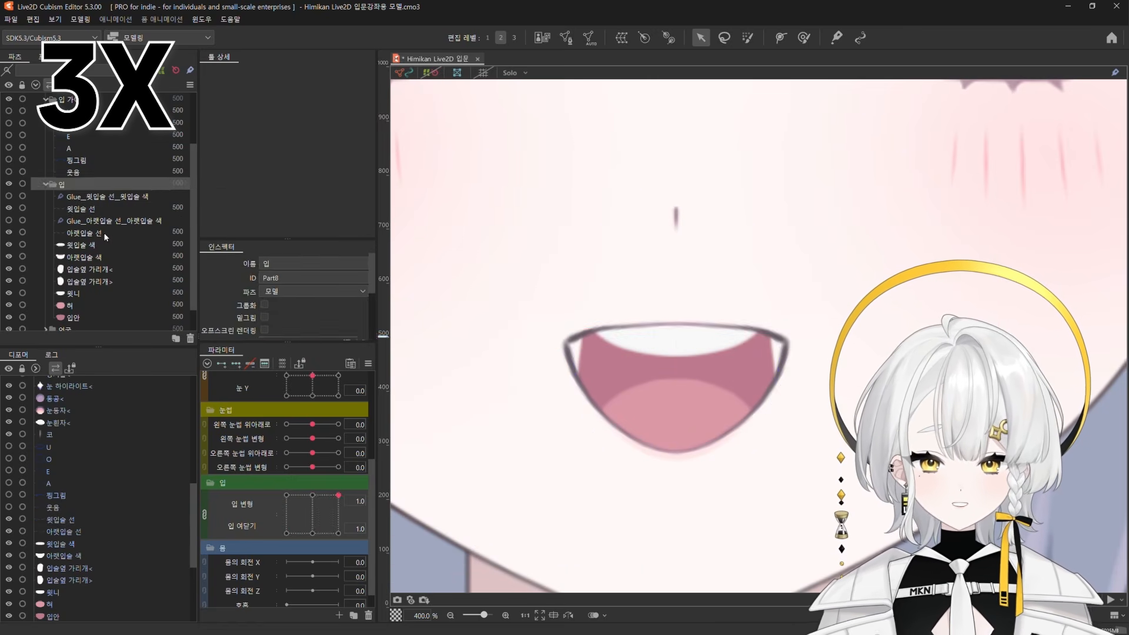
Pull the two end points of 아랫입술 선 slightly inward so they tuck under the upper lip line
{"action": "left_click", "coordinate": [103, 233]}
{"action": "left_click", "coordinate": [568, 333]}
{"action": "left_click", "coordinate": [784, 333], "text": "shift"}
{"action": "left_click_drag", "start_coordinate": [788, 333], "coordinate": [784, 333]}
{"action": "left_click", "coordinate": [73, 187]}
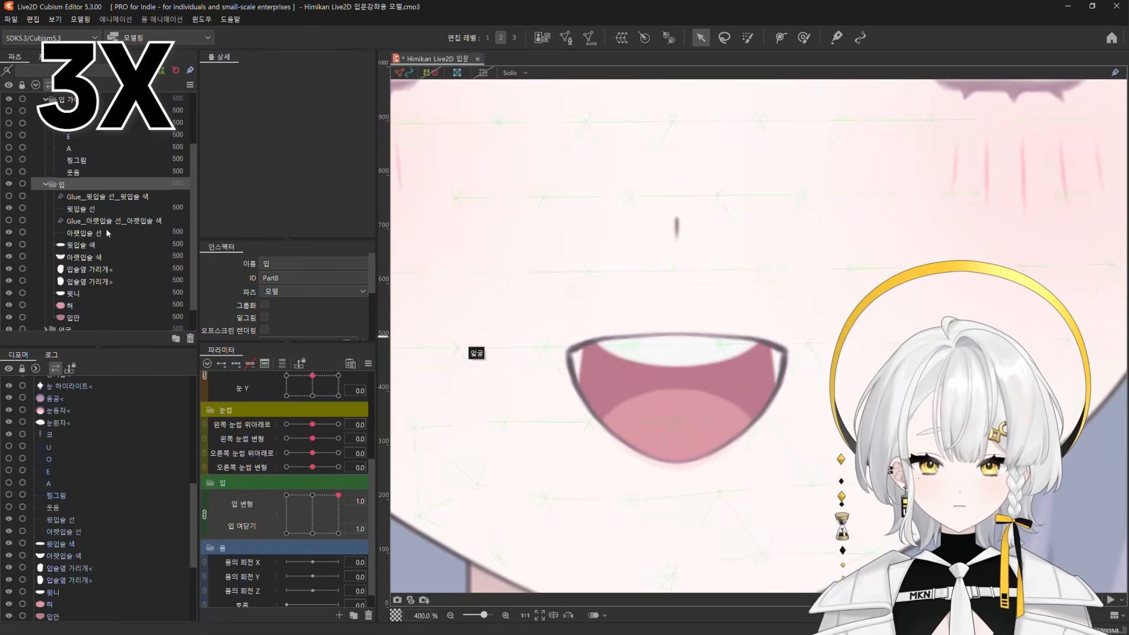
Lower the point pair next to the ends of 윗입술 선 slightly to smooth the mouth corners
{"action": "left_click", "coordinate": [82, 209]}
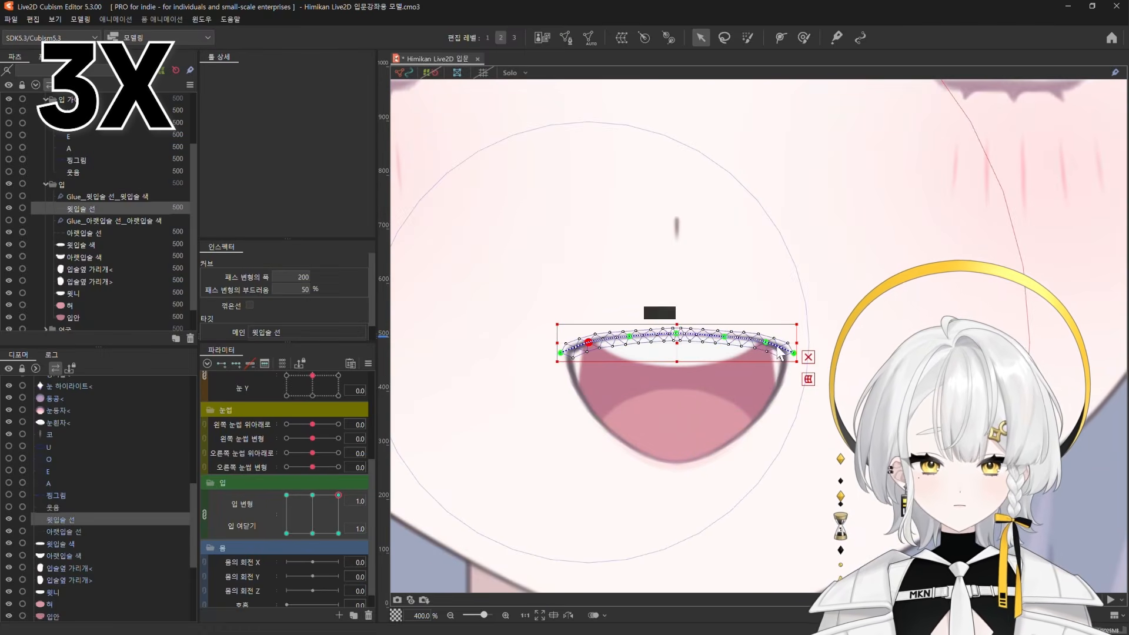
{"action": "left_click", "coordinate": [776, 347]}
{"action": "left_click", "coordinate": [590, 342]}
{"action": "left_click", "coordinate": [766, 343], "text": "shift"}
{"action": "left_click_drag", "start_coordinate": [677, 342], "coordinate": [678, 344]}
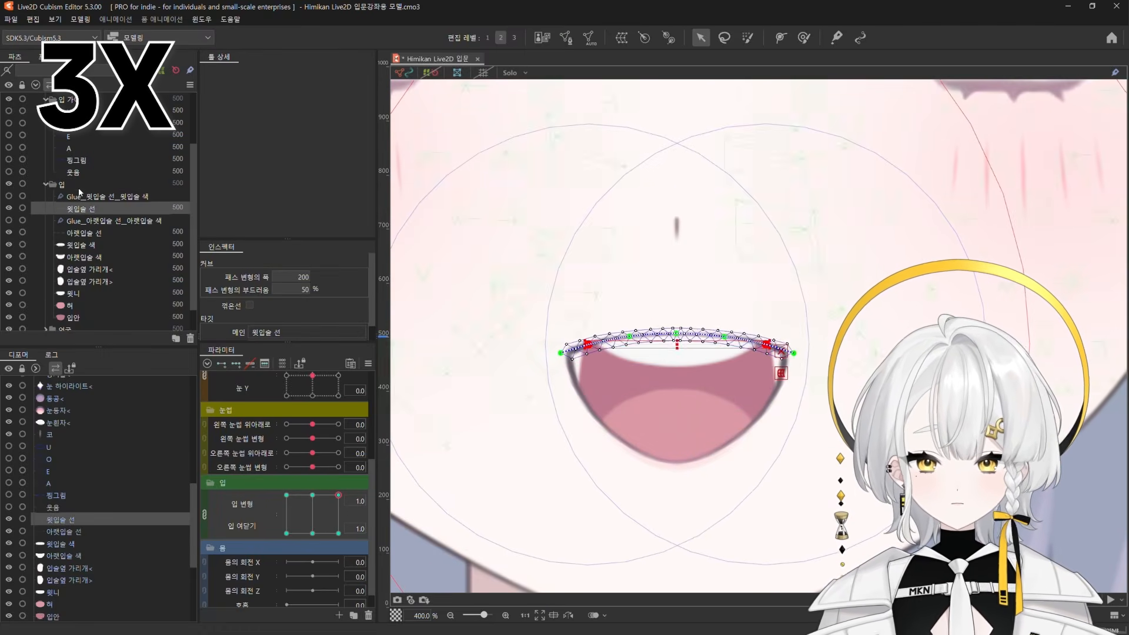
{"action": "left_click", "coordinate": [78, 187]}
Move both 입술옆 가리개 covers slightly outward and up to clear the skin colour showing inside the mouth corners
{"action": "scroll", "coordinate": [687, 401], "scroll_direction": "down", "scroll_amount": 4}
{"action": "scroll", "coordinate": [654, 401], "scroll_direction": "up", "scroll_amount": 3}
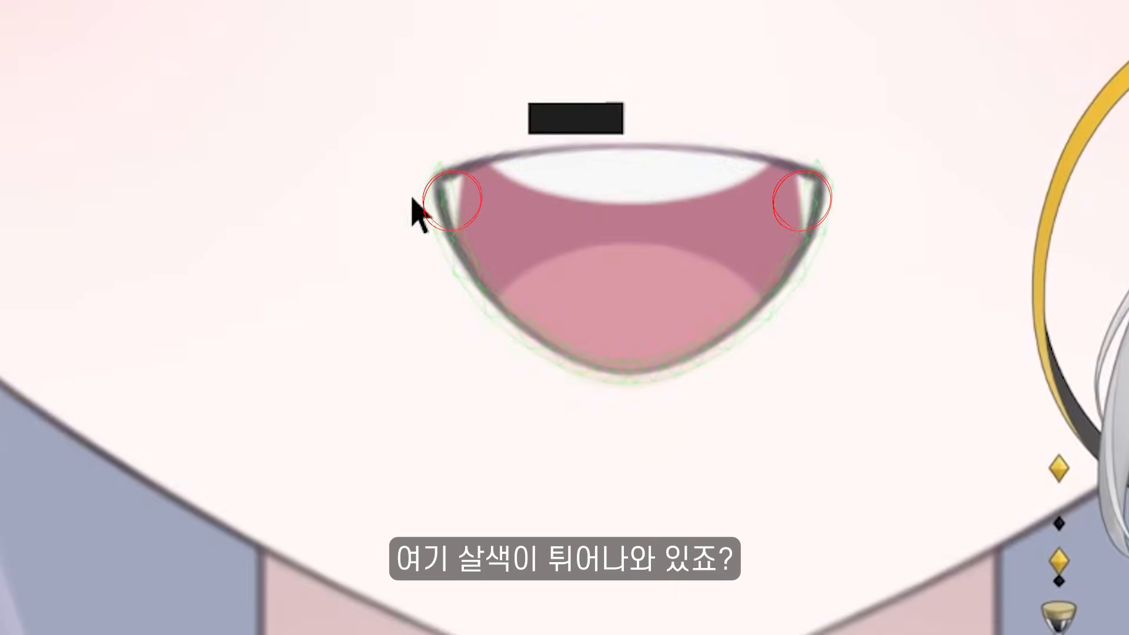
{"action": "left_click", "coordinate": [434, 187]}
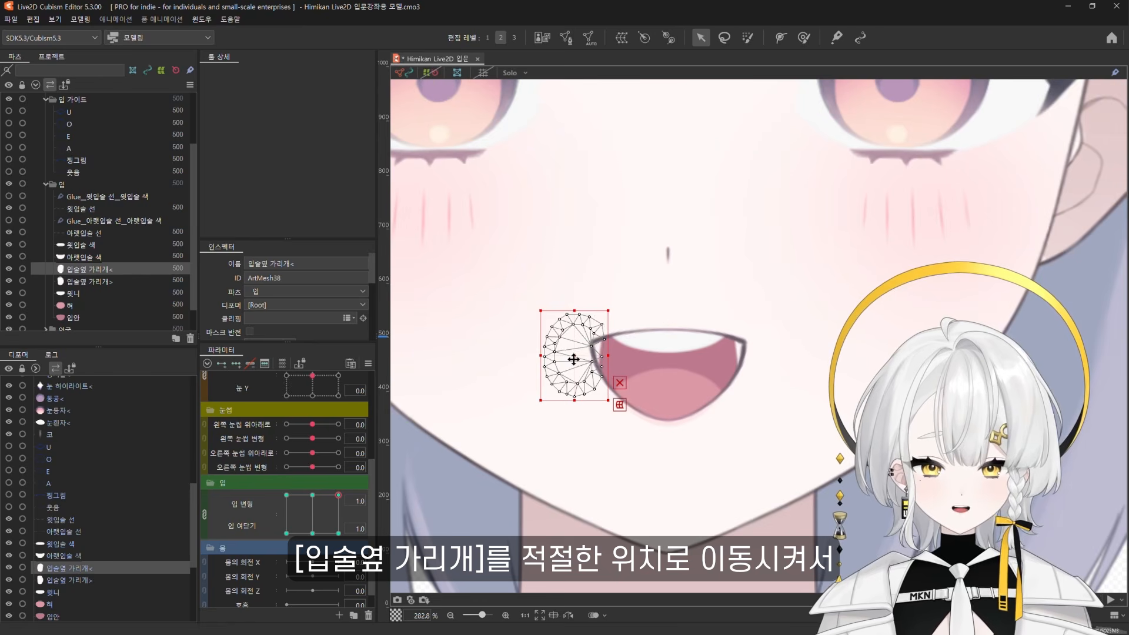
{"action": "left_click_drag", "start_coordinate": [574, 359], "coordinate": [567, 353]}
{"action": "left_click", "coordinate": [102, 280]}
{"action": "left_click_drag", "start_coordinate": [757, 353], "coordinate": [764, 345]}
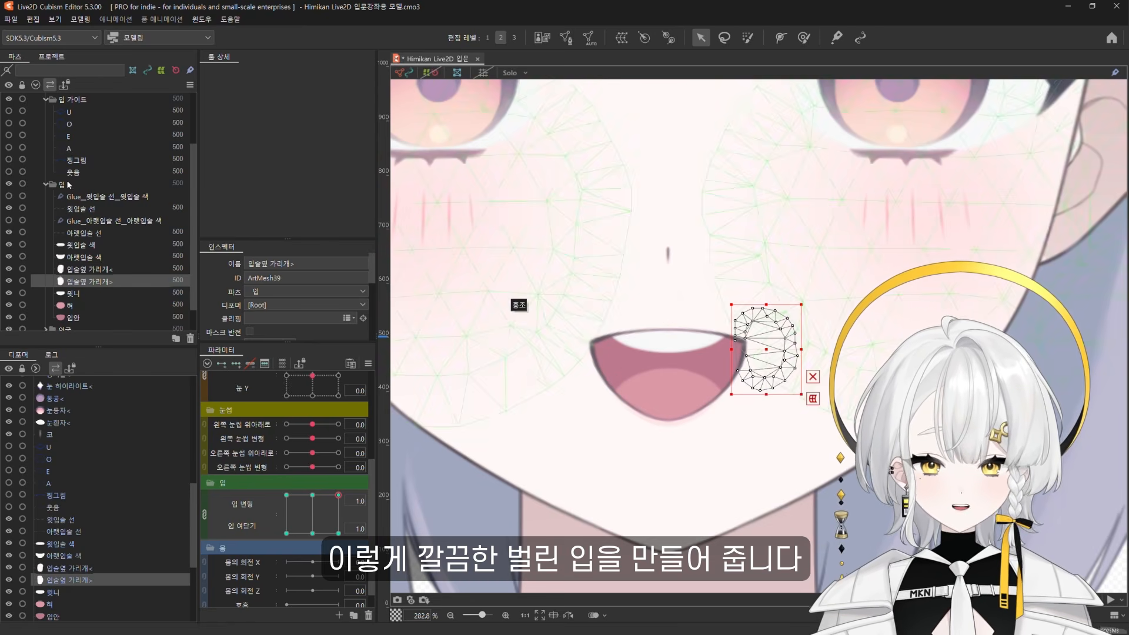
Deselect the cover and preview the mouth on the whole face by moving the 입 여닫기 and 입 변형 parameters
{"action": "left_click", "coordinate": [65, 184]}
{"action": "scroll", "coordinate": [654, 432], "scroll_direction": "down", "scroll_amount": 5}
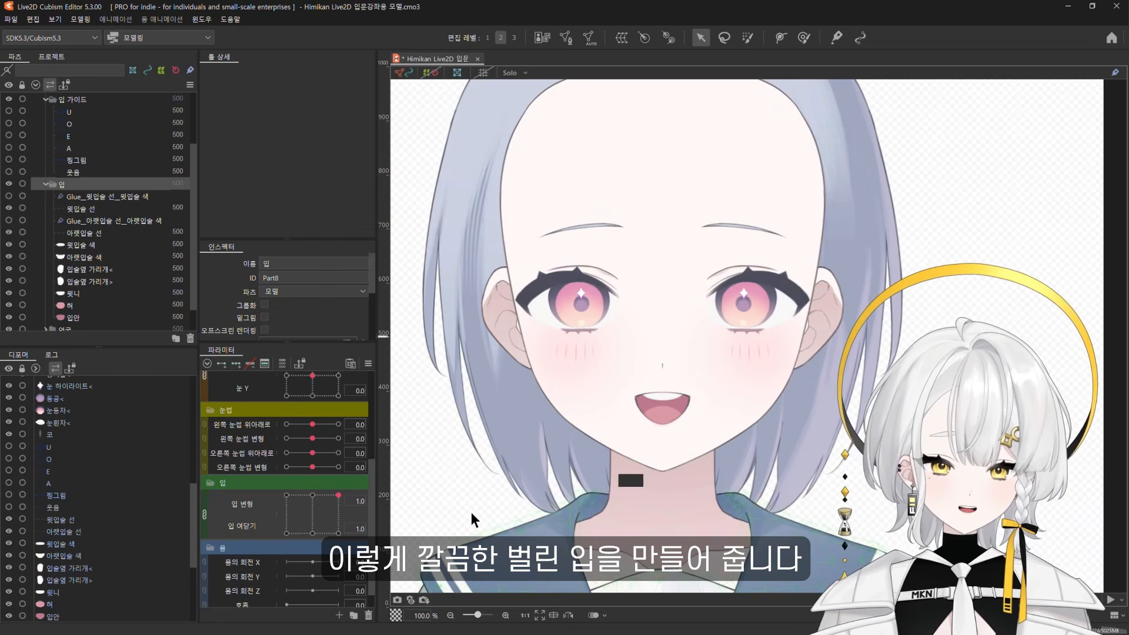
{"action": "left_click_drag", "start_coordinate": [345, 531], "coordinate": [344, 488]}
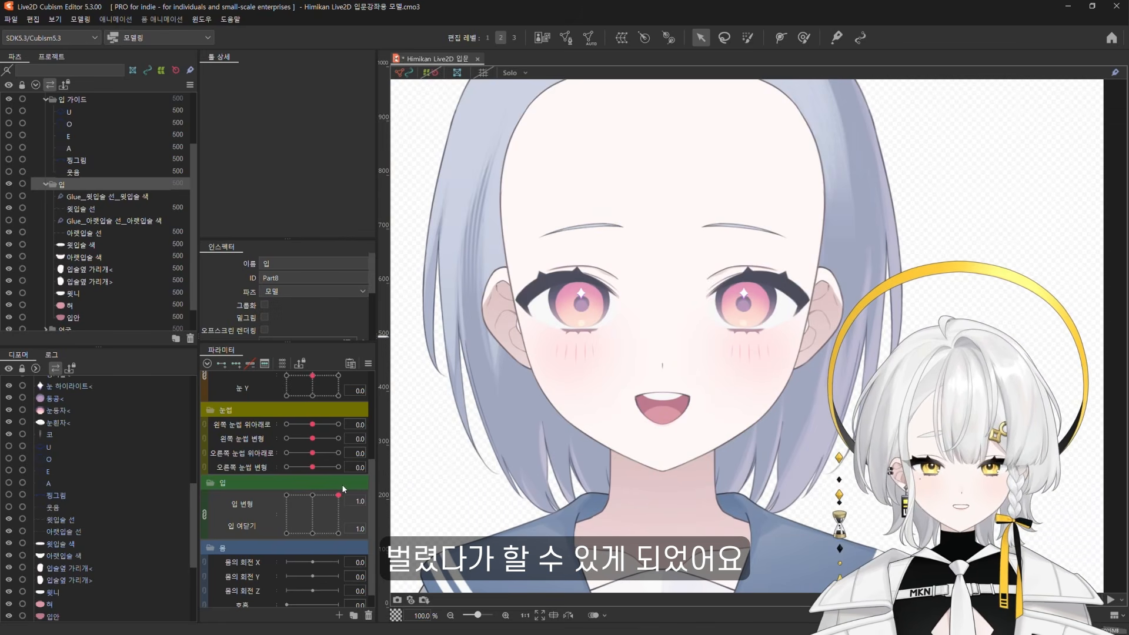
{"action": "left_click", "coordinate": [312, 498]}
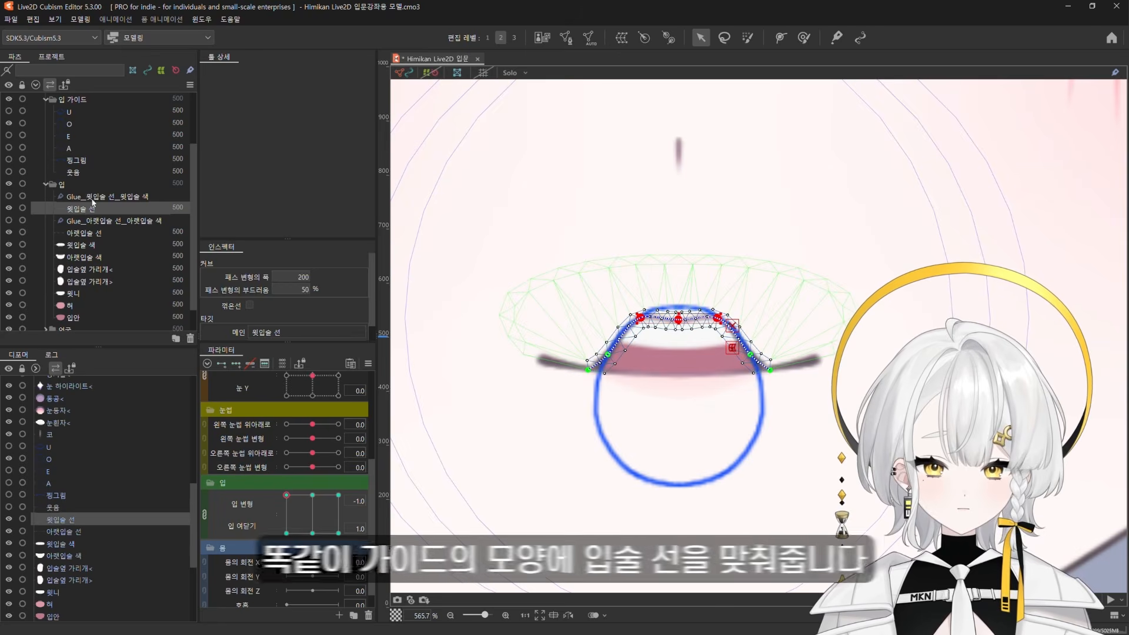
Raise the centre point of 윗입술 선 to the top of the O guide and pull its end points inward
{"action": "left_click", "coordinate": [148, 209]}
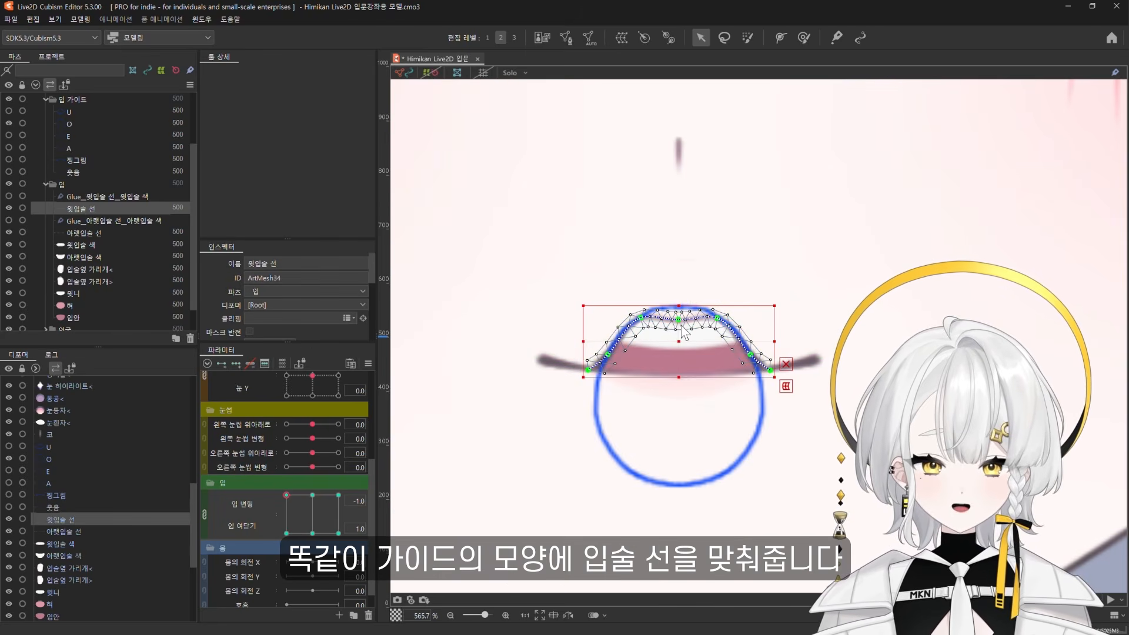
{"action": "left_click_drag", "start_coordinate": [680, 324], "coordinate": [680, 314]}
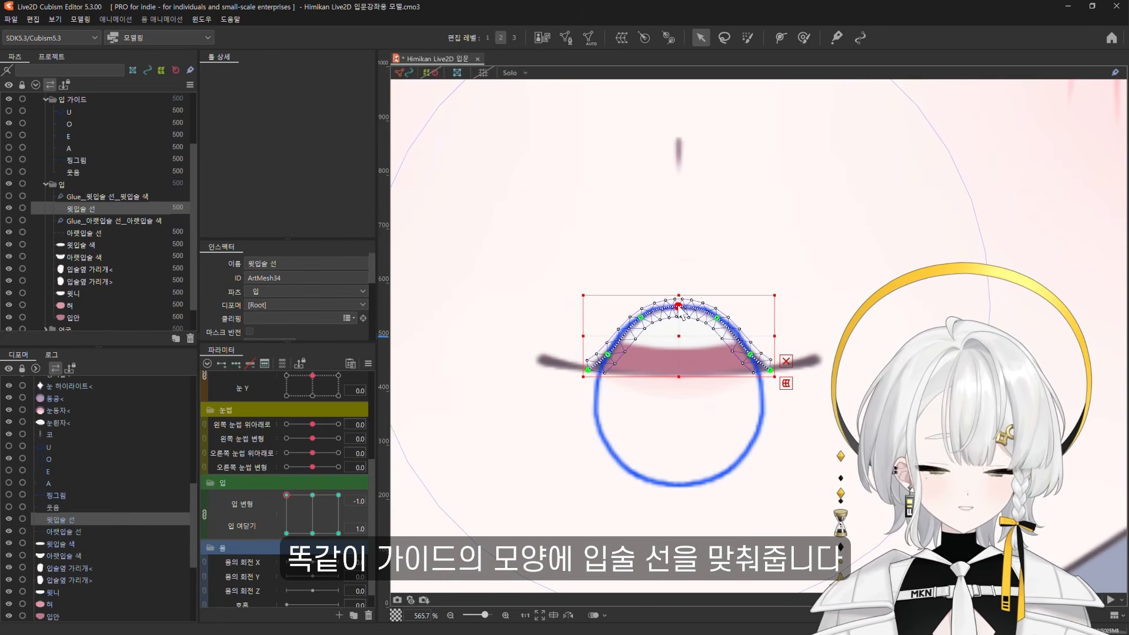
{"action": "left_click_drag", "start_coordinate": [770, 370], "coordinate": [759, 370]}
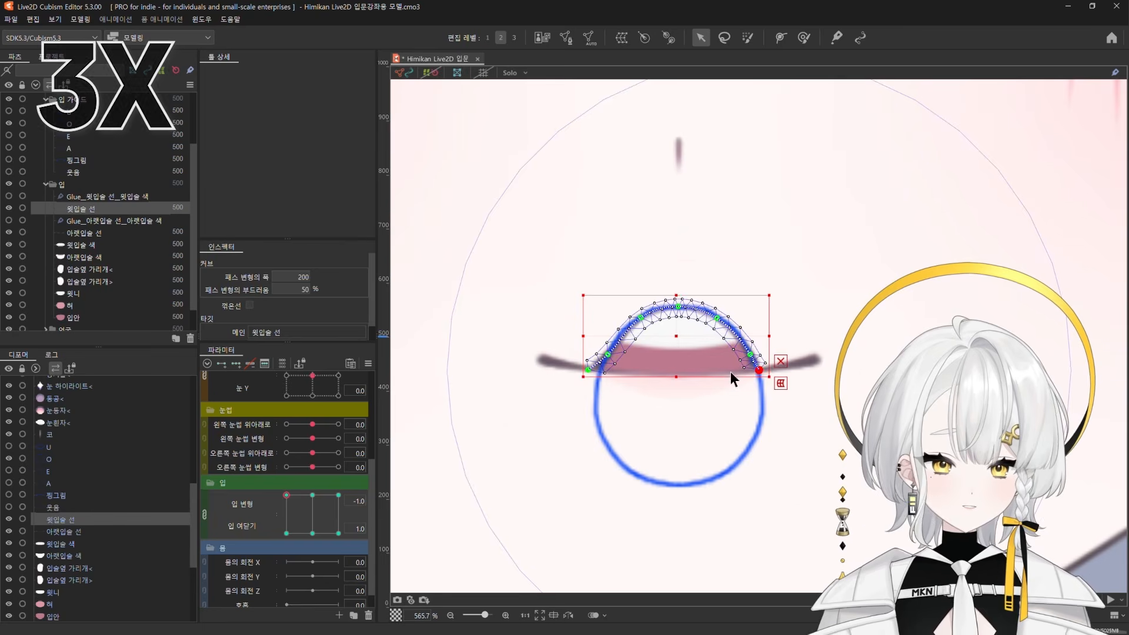
{"action": "left_click_drag", "start_coordinate": [587, 369], "coordinate": [600, 369]}
Lower 아랫입술 선 to the O guide's bottom edge, narrow it symmetrically, and start raising its end points
{"action": "left_click", "coordinate": [93, 234]}
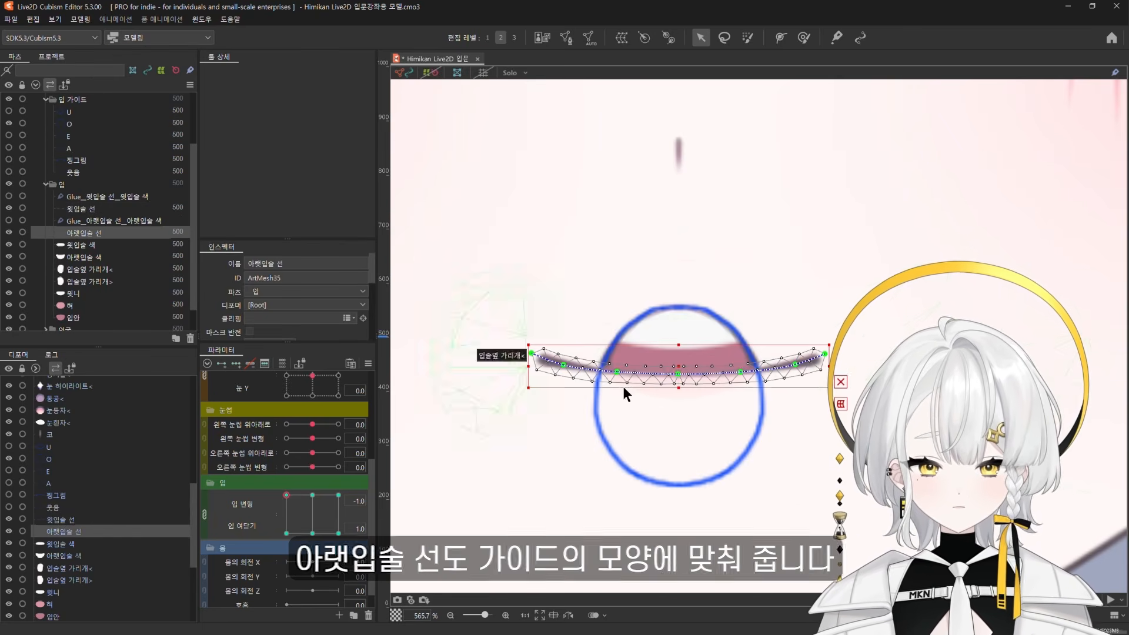
{"action": "left_click_drag", "start_coordinate": [680, 368], "coordinate": [686, 477]}
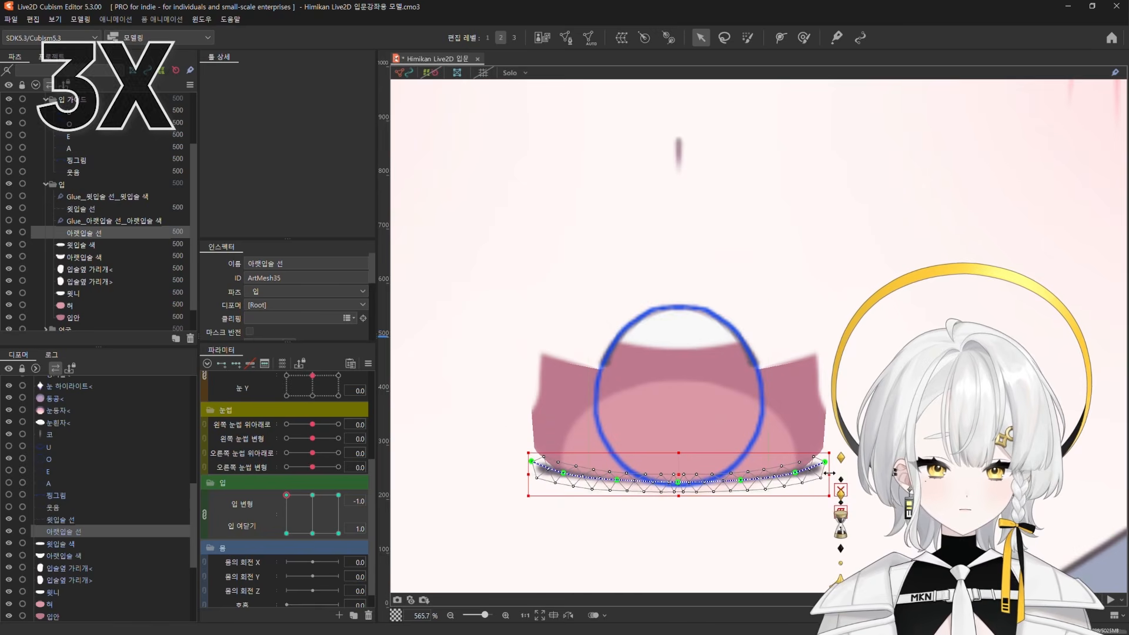
{"action": "left_click_drag", "start_coordinate": [829, 475], "coordinate": [782, 475]}
{"action": "left_click", "coordinate": [576, 461]}
{"action": "left_click", "coordinate": [781, 462], "text": "shift"}
Raise the outer point pairs of 아랫입술 선 along the O guide's sides and narrow them symmetrically
{"action": "left_click", "coordinate": [599, 473]}
{"action": "left_click", "coordinate": [760, 472], "text": "shift"}
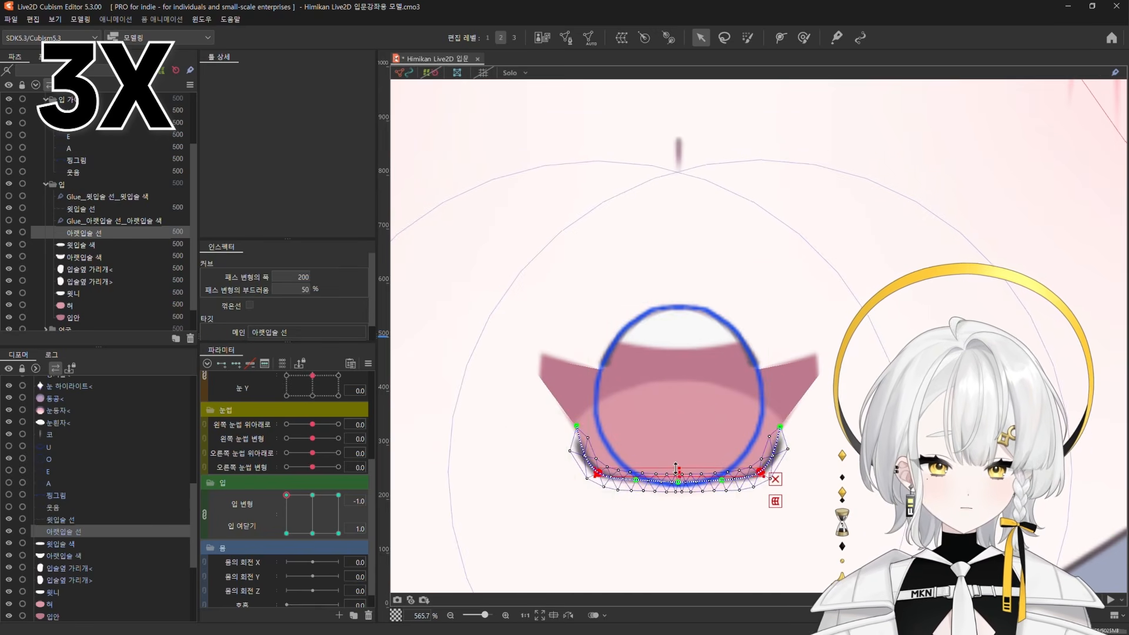
{"action": "left_click_drag", "start_coordinate": [675, 473], "coordinate": [676, 404]}
{"action": "left_click", "coordinate": [577, 426], "text": "shift"}
{"action": "left_click", "coordinate": [780, 427], "text": "shift"}
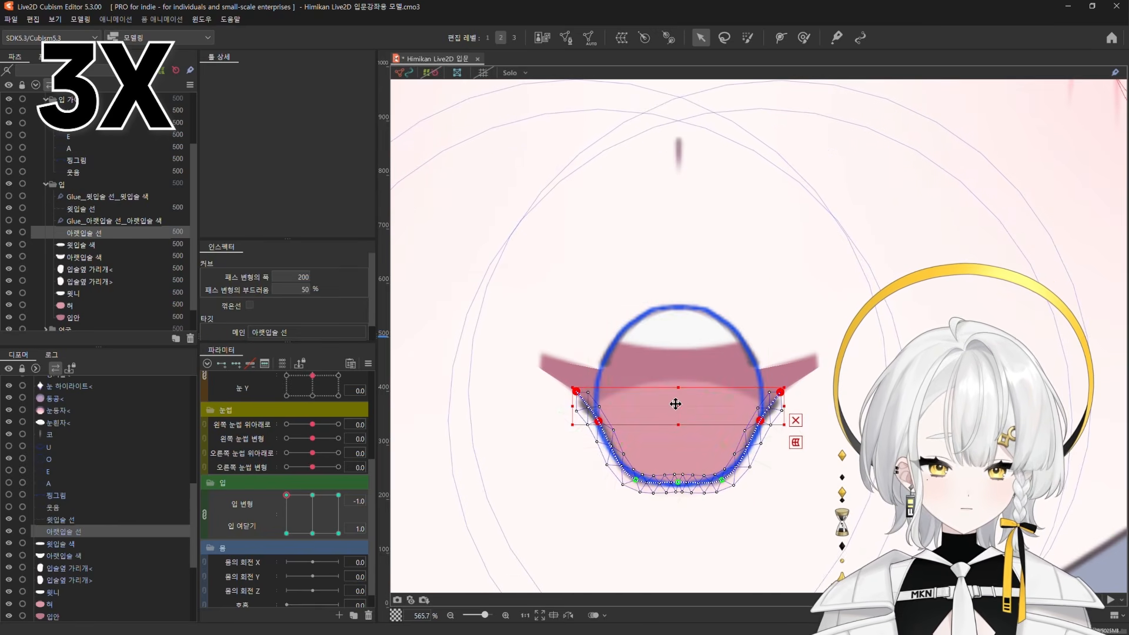
{"action": "left_click_drag", "start_coordinate": [784, 406], "coordinate": [767, 395]}
Move the two end points of 아랫입술 선 up and inward to meet the upper lip on the O guide
{"action": "left_click", "coordinate": [529, 341]}
{"action": "left_click", "coordinate": [575, 391]}
{"action": "left_click", "coordinate": [781, 391], "text": "shift"}
{"action": "left_click_drag", "start_coordinate": [678, 391], "coordinate": [676, 366]}
{"action": "left_click_drag", "start_coordinate": [766, 366], "coordinate": [762, 366]}
{"action": "left_click_drag", "start_coordinate": [678, 364], "coordinate": [678, 354]}
{"action": "left_click_drag", "start_coordinate": [762, 356], "coordinate": [755, 356]}
Adjust the point pair beside the bottom centre of 아랫입술 선 to round it along the O guide
{"action": "left_click", "coordinate": [636, 480]}
{"action": "left_click", "coordinate": [721, 479], "text": "shift"}
{"action": "left_click_drag", "start_coordinate": [678, 479], "coordinate": [678, 477]}
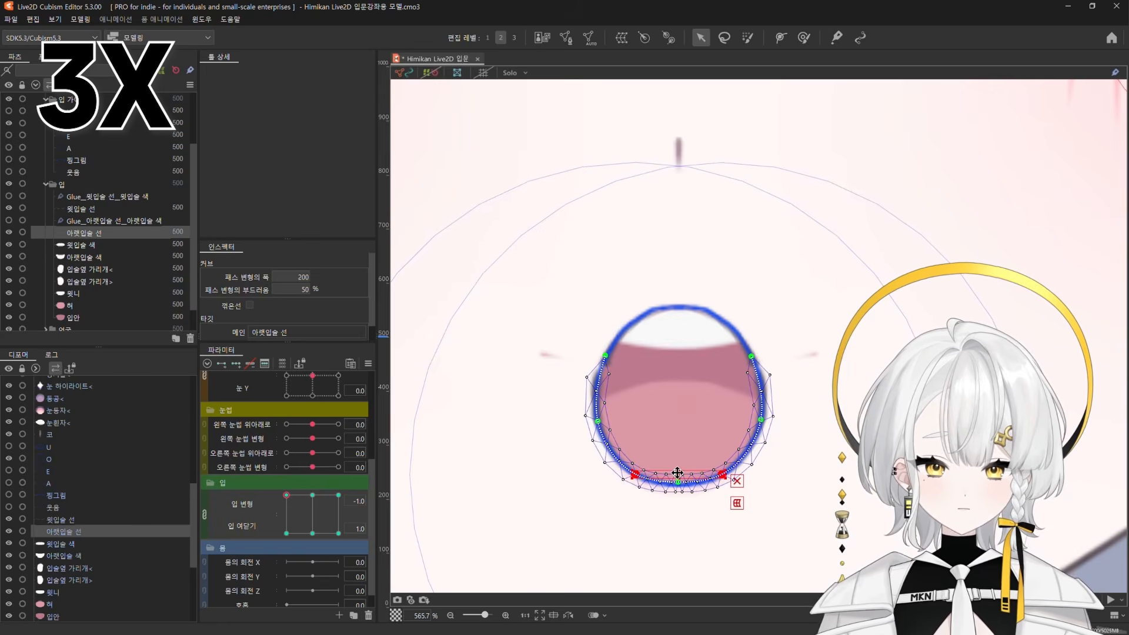
Hide the O guide and raise the end points of 아랫입술 선 slightly into the upper lip line
{"action": "left_click", "coordinate": [65, 184]}
{"action": "left_click", "coordinate": [9, 124]}
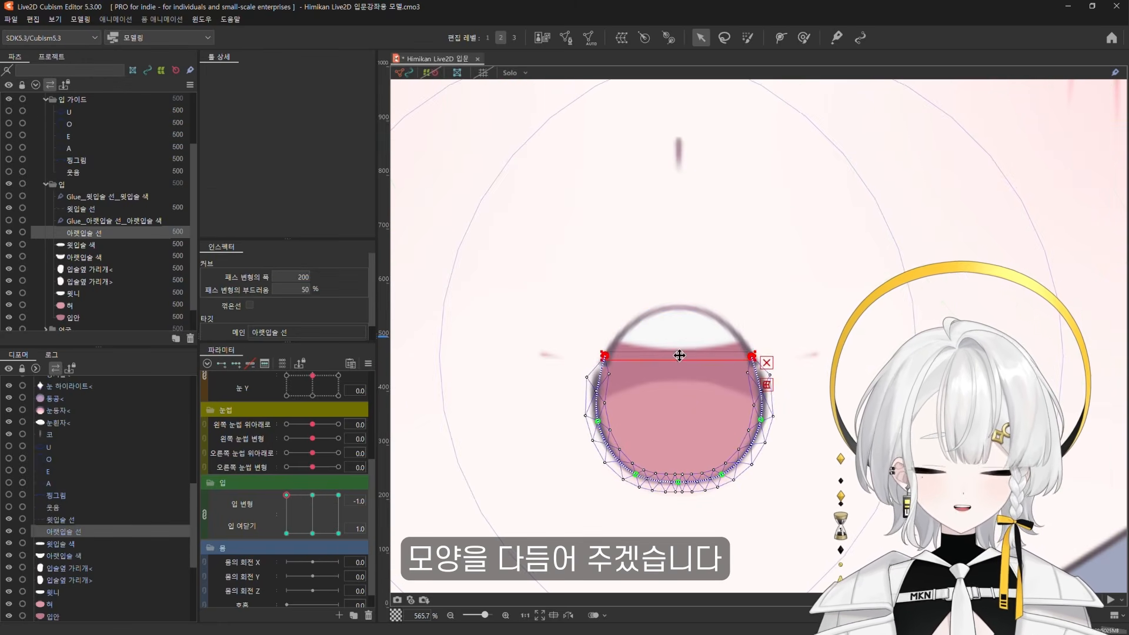
{"action": "left_click_drag", "start_coordinate": [676, 353], "coordinate": [676, 346]}
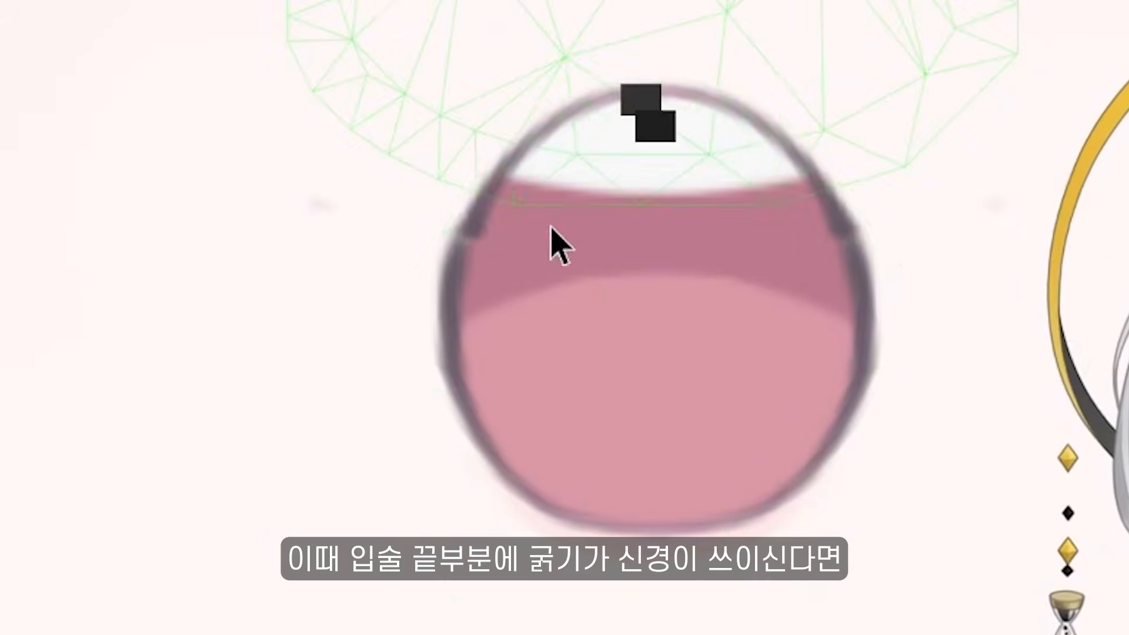
Raise the side point pair of 아랫입술 선 slightly and check the O mouth's outline with nothing selected
{"action": "left_click", "coordinate": [482, 241]}
{"action": "key", "text": "b"}
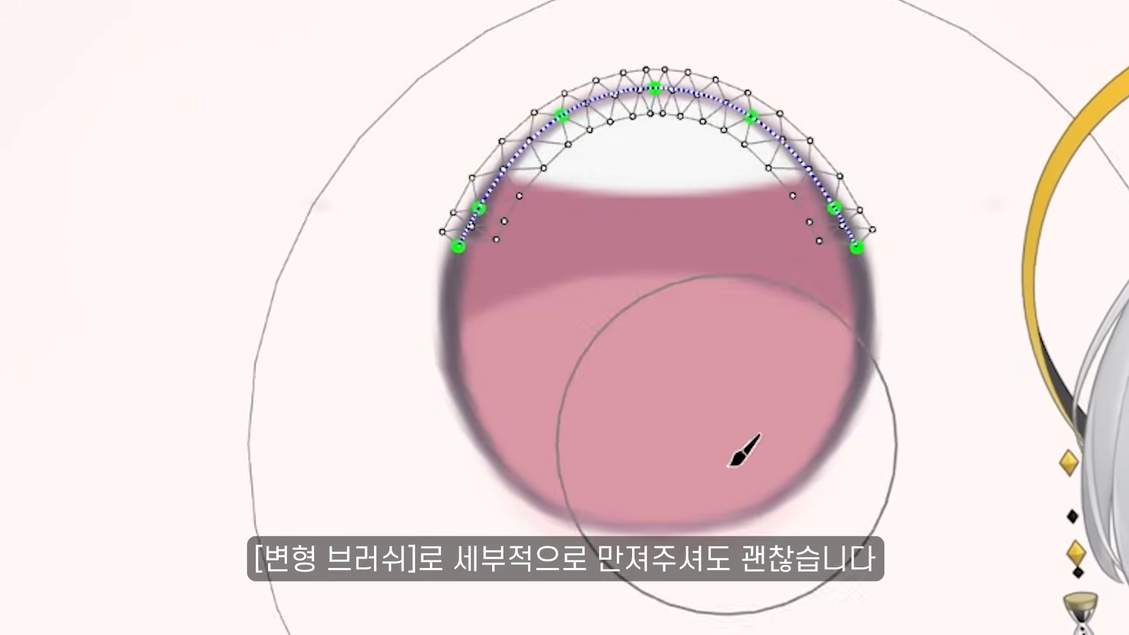
{"action": "scroll", "coordinate": [537, 345], "scroll_direction": "up", "scroll_amount": 5}
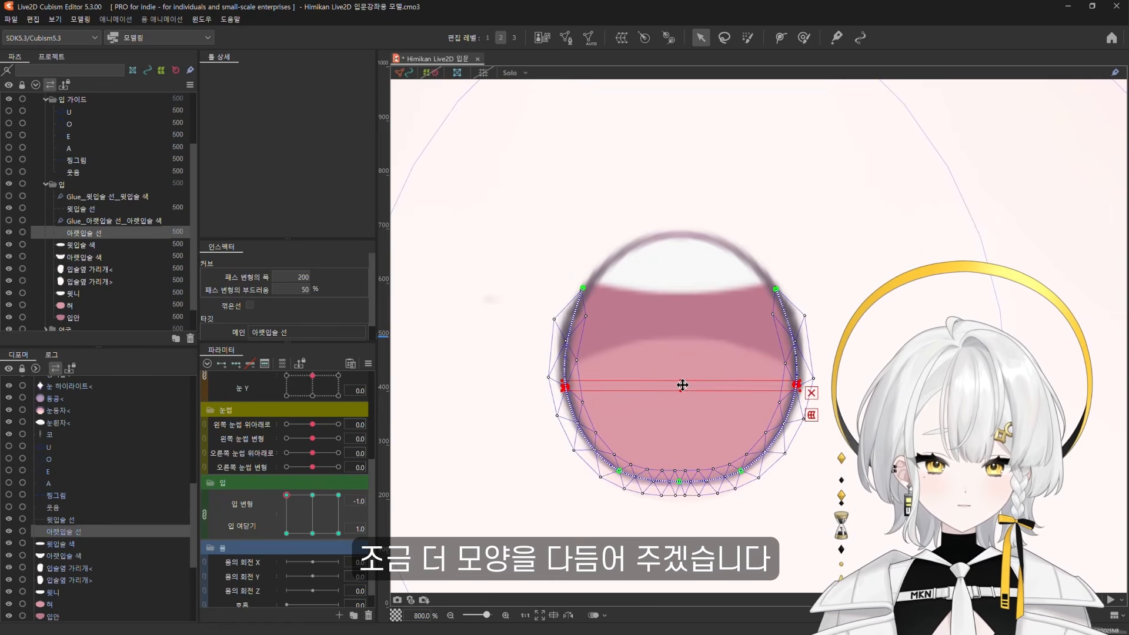
{"action": "left_click_drag", "start_coordinate": [682, 385], "coordinate": [680, 380]}
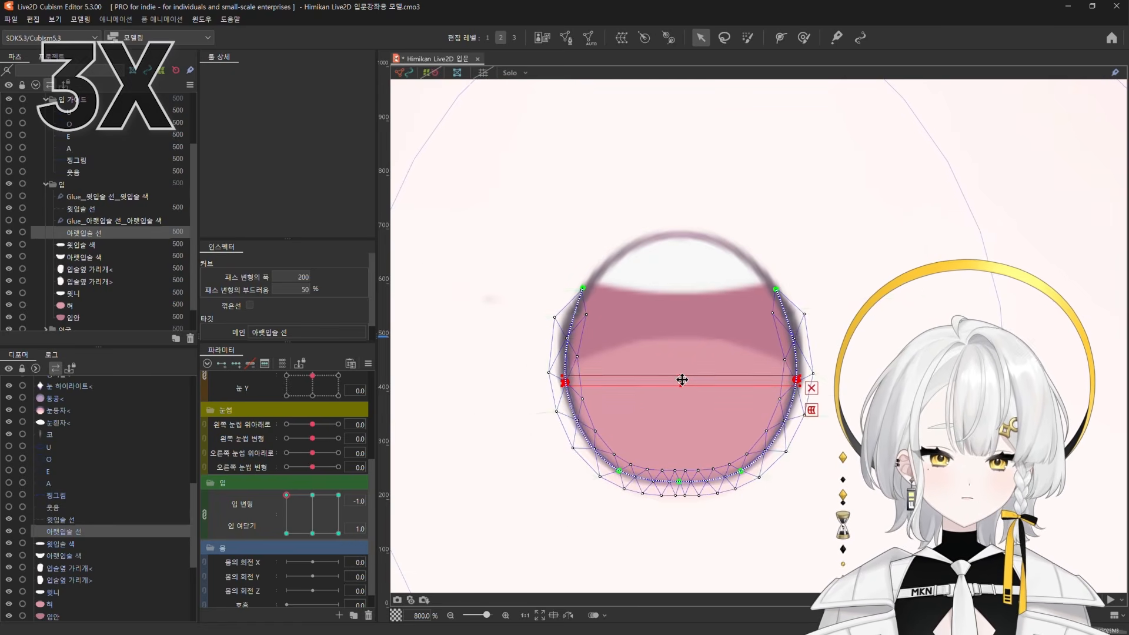
{"action": "left_click", "coordinate": [487, 373]}
{"action": "scroll", "coordinate": [669, 429], "scroll_direction": "down", "scroll_amount": 5}
{"action": "scroll", "coordinate": [670, 422], "scroll_direction": "up", "scroll_amount": 5}
Select 윗입술 선 and 아랫입술 선 together and refine both sides of the O shape with the deform brush
{"action": "left_click", "coordinate": [83, 209]}
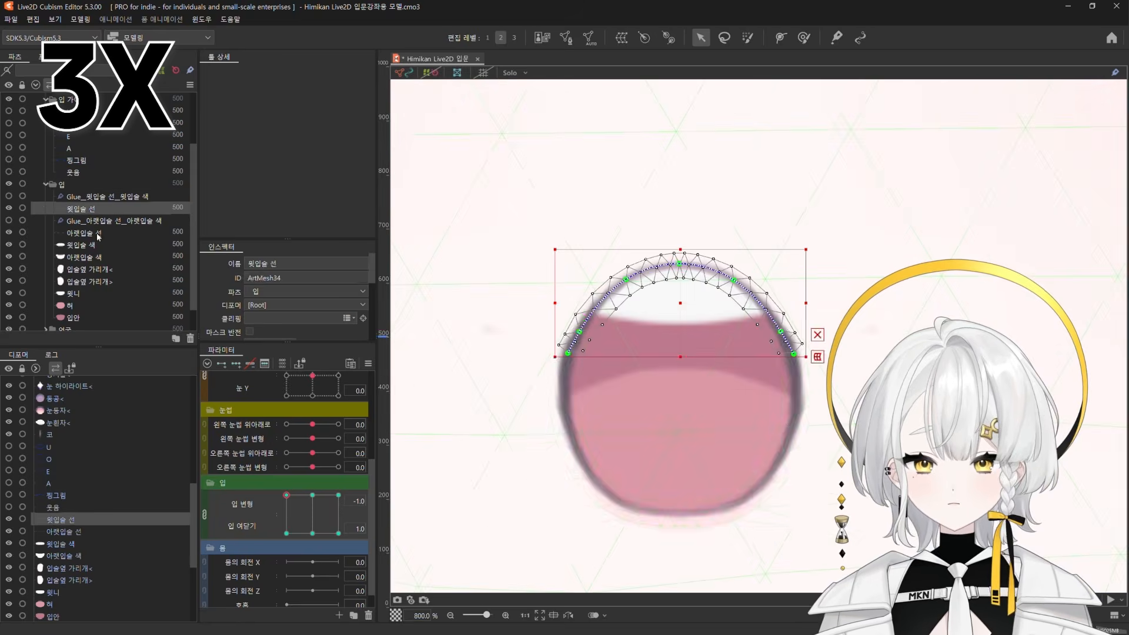
{"action": "left_click", "coordinate": [94, 233], "text": "ctrl"}
{"action": "key", "text": "b"}
{"action": "scroll", "coordinate": [595, 370], "scroll_direction": "up", "scroll_amount": 1}
{"action": "left_click_drag", "start_coordinate": [504, 330], "coordinate": [494, 365]}
{"action": "left_click_drag", "start_coordinate": [921, 323], "coordinate": [837, 260]}
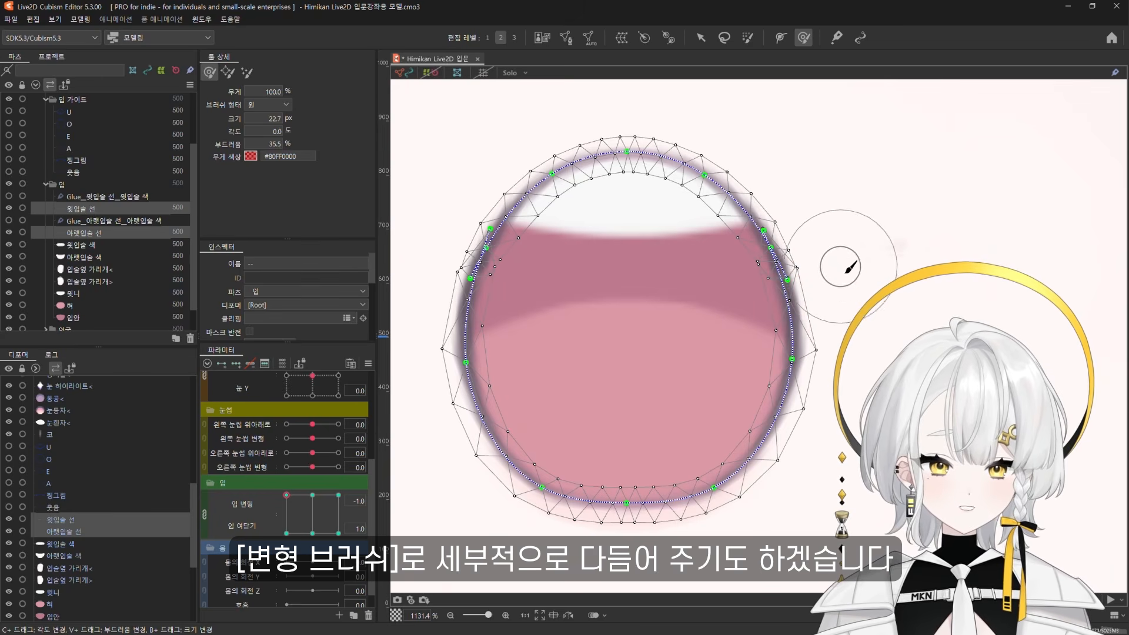
Deselect the lip lines and examine the O mouth on the whole face and close up
{"action": "left_click", "coordinate": [88, 184]}
{"action": "scroll", "coordinate": [634, 415], "scroll_direction": "down", "scroll_amount": 6}
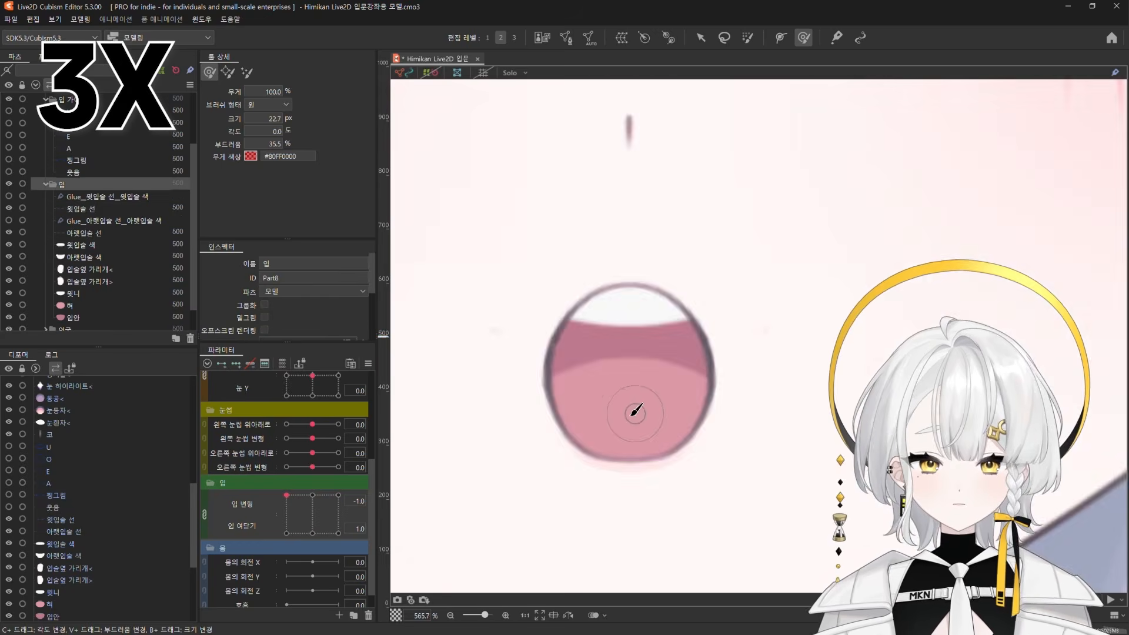
{"action": "mouse_move", "coordinate": [639, 442]}
{"action": "left_mouse_down"}
{"action": "mouse_move", "coordinate": [640, 466]}
{"action": "mouse_move", "coordinate": [638, 456]}
{"action": "left_mouse_up"}
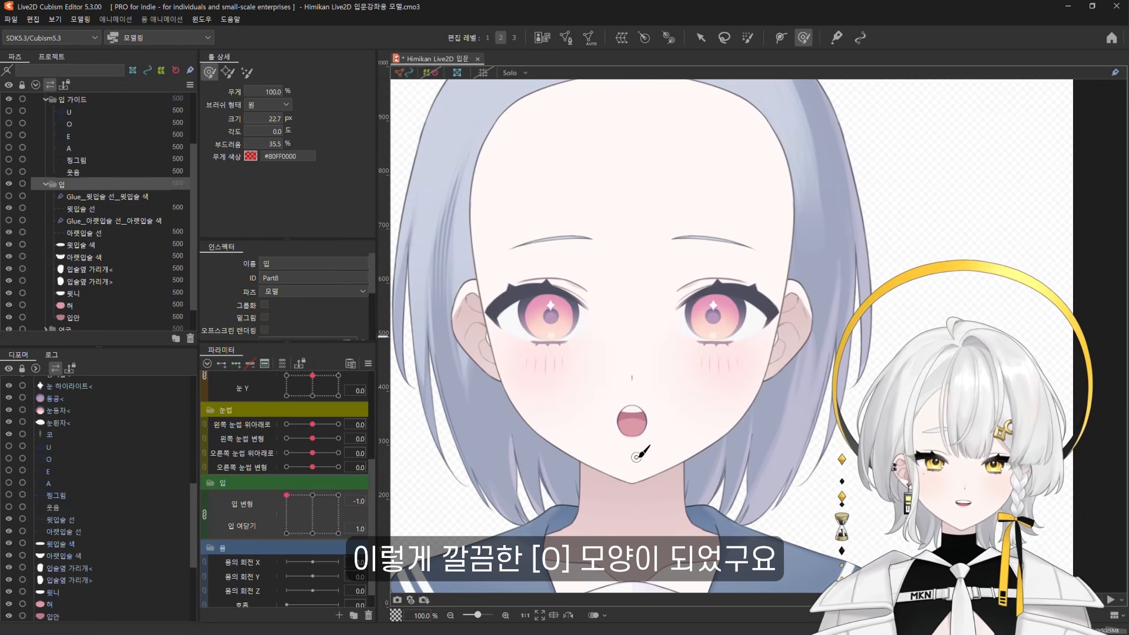
{"action": "scroll", "coordinate": [624, 438], "scroll_direction": "up", "scroll_amount": 4}
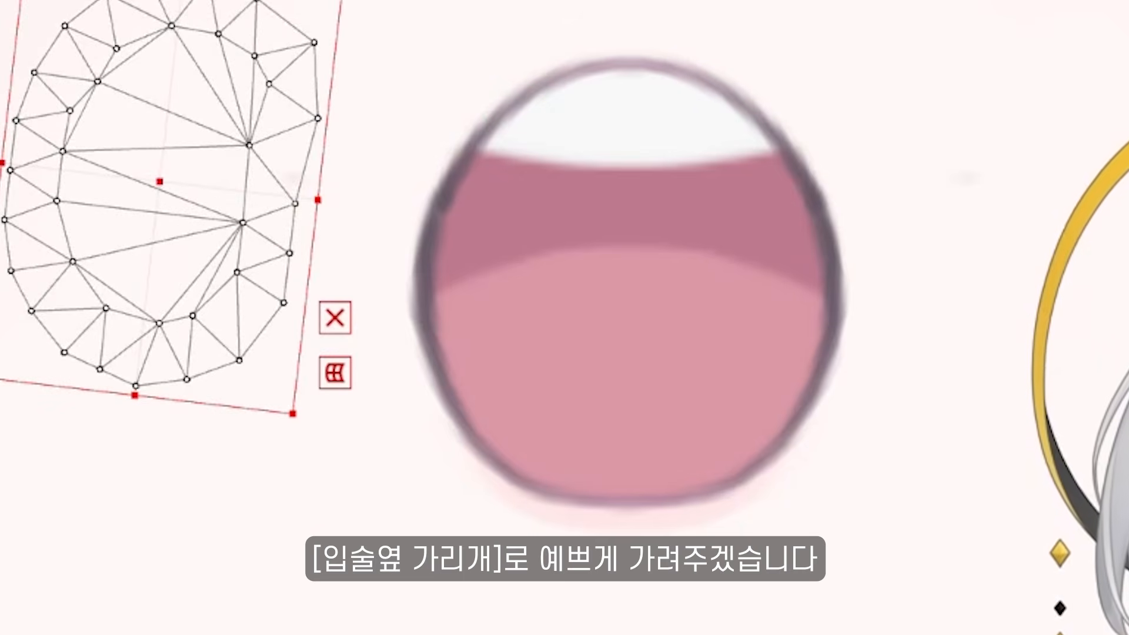
Move the selected 입술옆 가리개 against the O mouth's side and set the mouth parameters to 입 변형 0.0, 입 여닫기 1.0
{"action": "left_click_drag", "start_coordinate": [167, 174], "coordinate": [294, 177]}
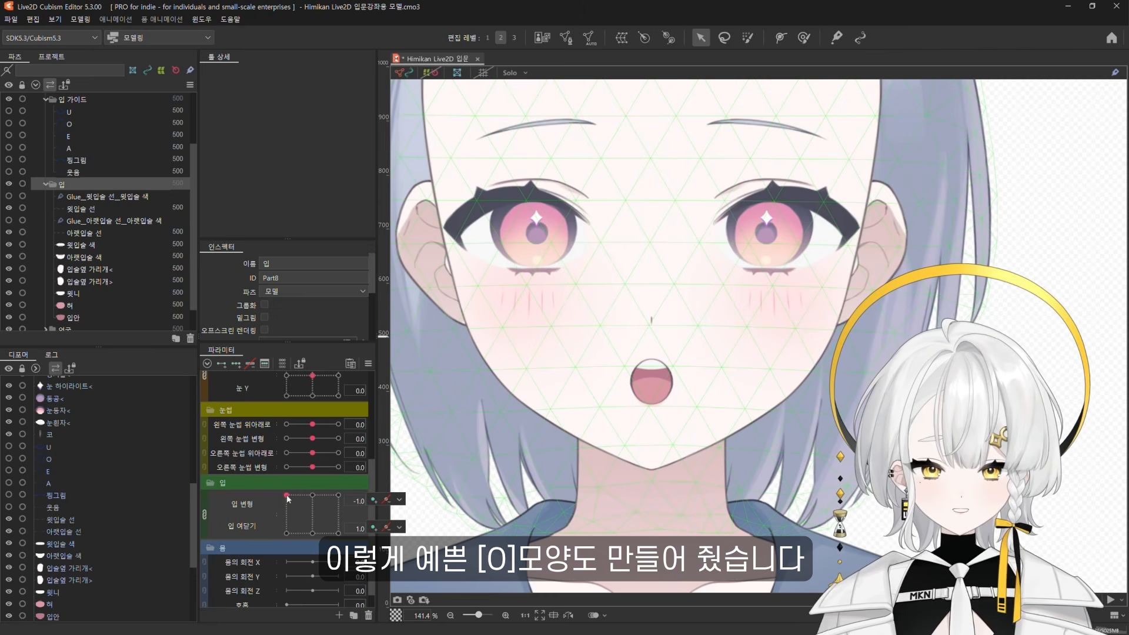
{"action": "left_click", "coordinate": [310, 495]}
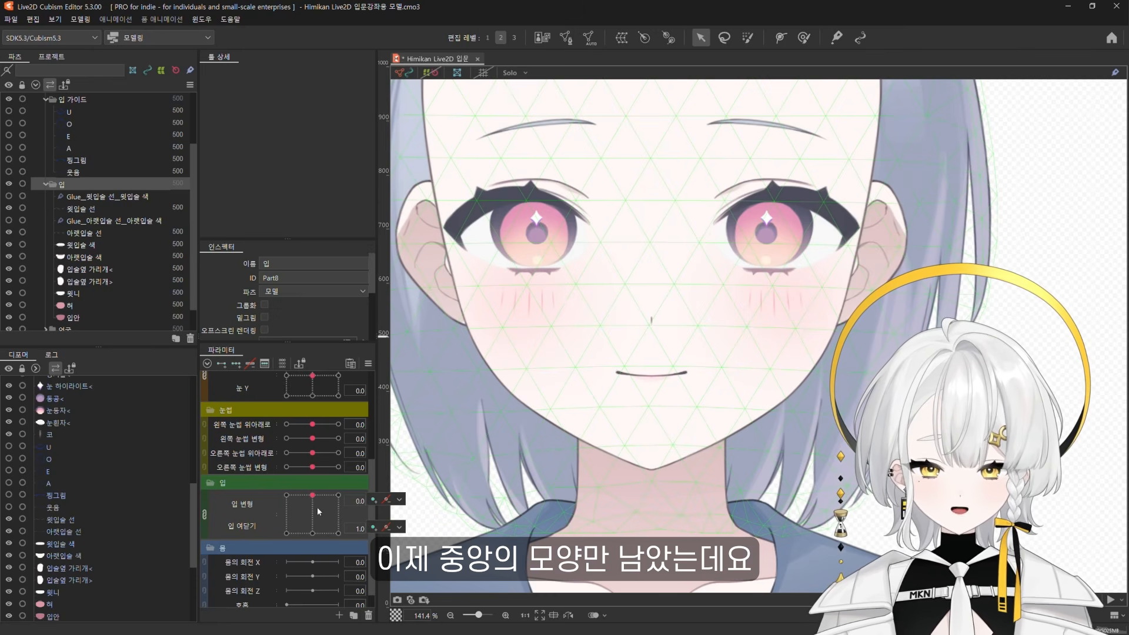
Copy the A shape of both lip lines and both 입술옆 가리개 covers from 입 변형 1.0 onto the middle open-mouth key
{"action": "left_click", "coordinate": [103, 232]}
{"action": "left_click", "coordinate": [88, 208], "text": "ctrl"}
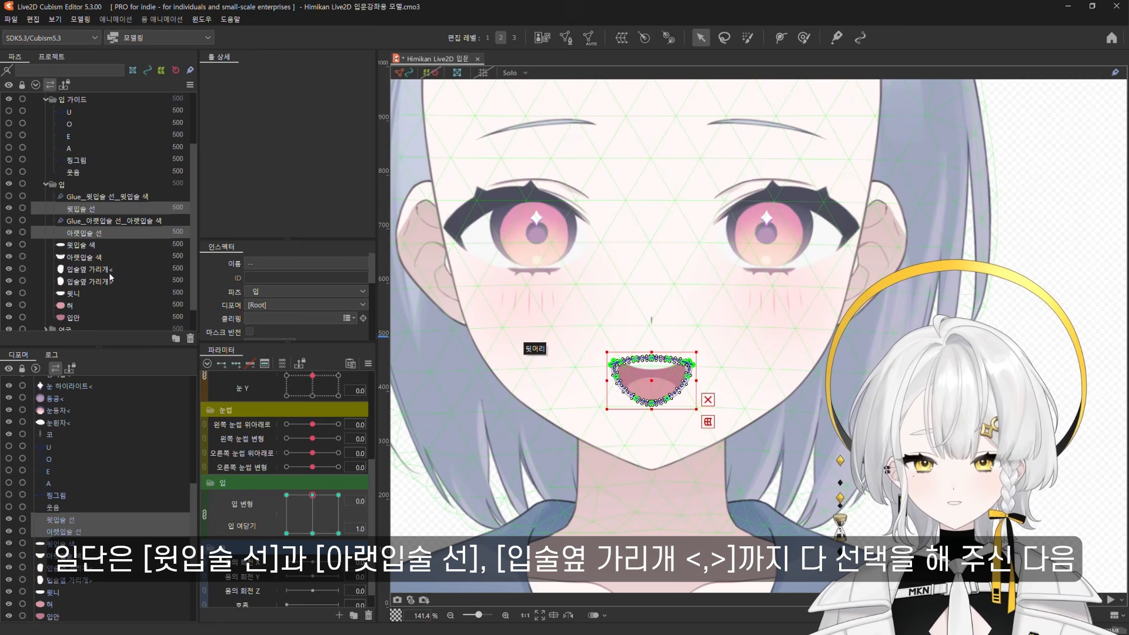
{"action": "left_click", "coordinate": [109, 270], "text": "ctrl"}
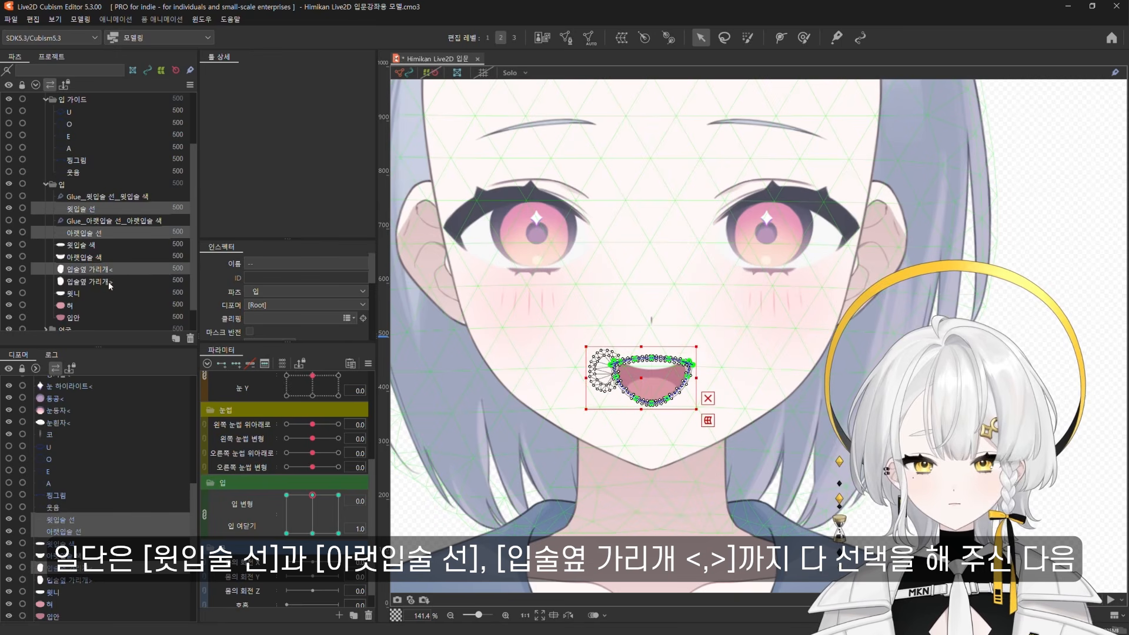
{"action": "left_click", "coordinate": [109, 281], "text": "ctrl"}
{"action": "left_click", "coordinate": [338, 495]}
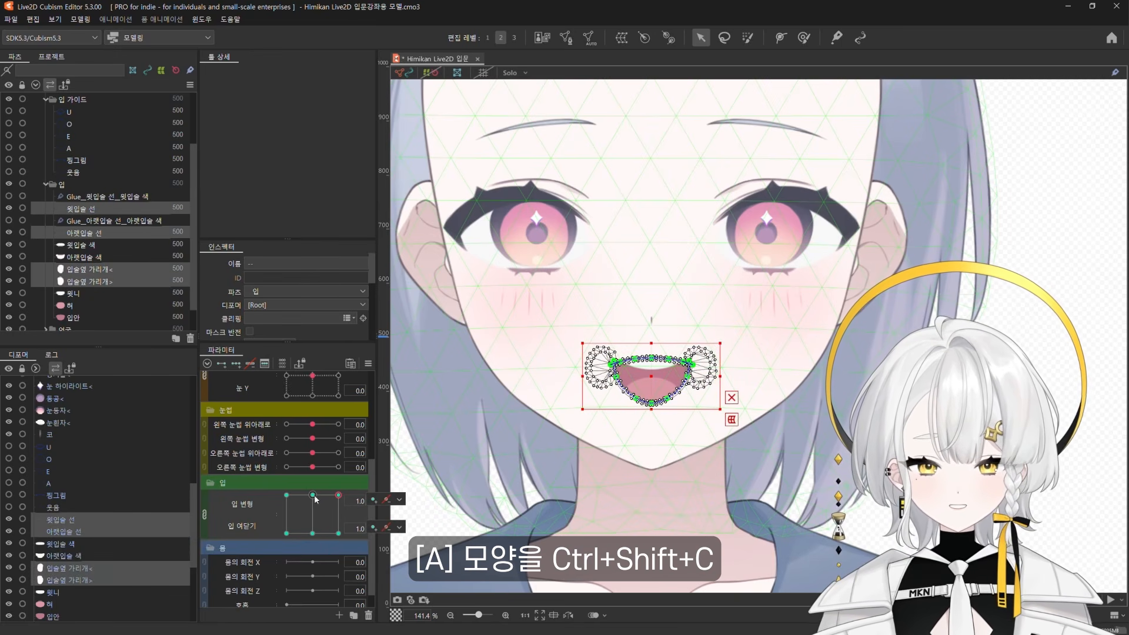
{"action": "left_click", "coordinate": [313, 496]}
{"action": "key", "text": "ctrl+shift+v"}
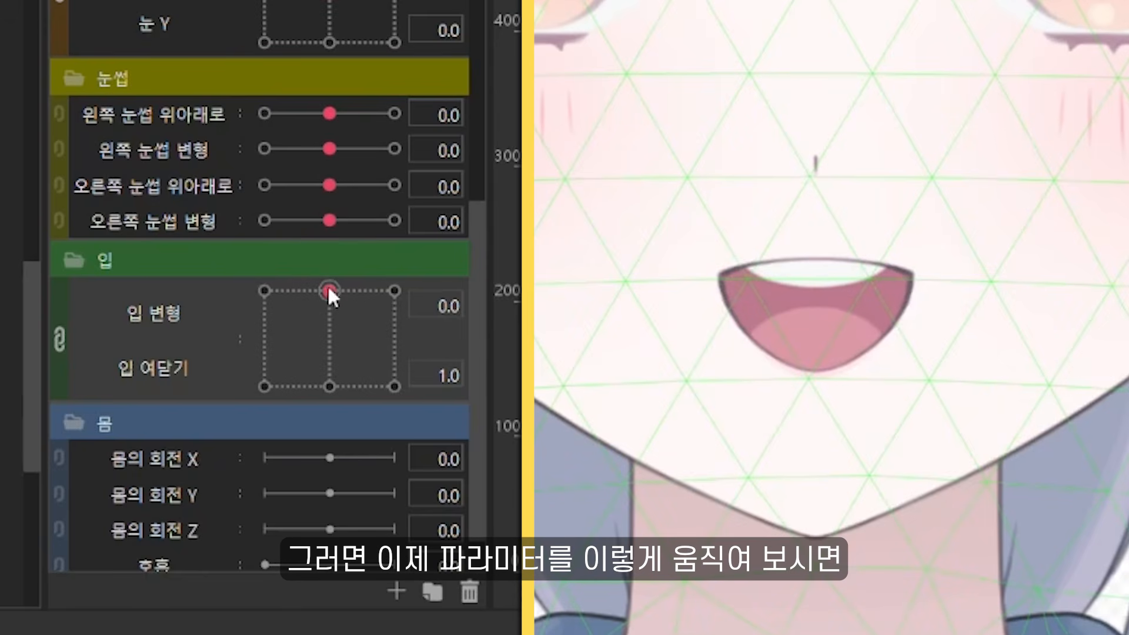
Copy the in-between mouth shape at 입 변형 -0.5 and paste it onto the middle key at 0.0
{"action": "left_click_drag", "start_coordinate": [328, 290], "coordinate": [297, 290]}
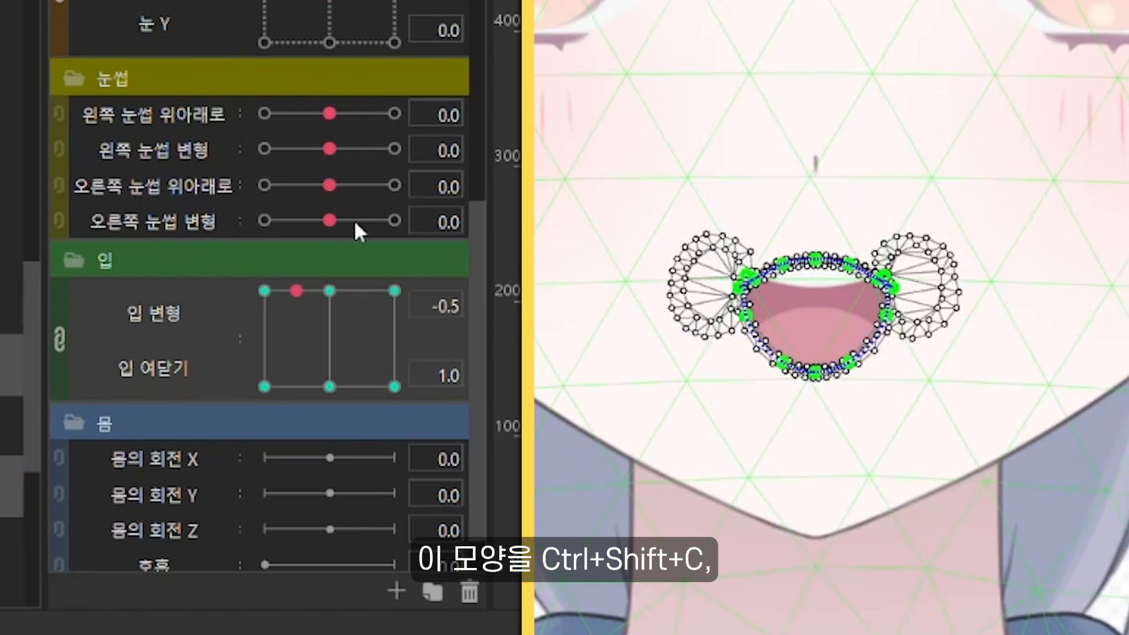
{"action": "left_click", "coordinate": [329, 291]}
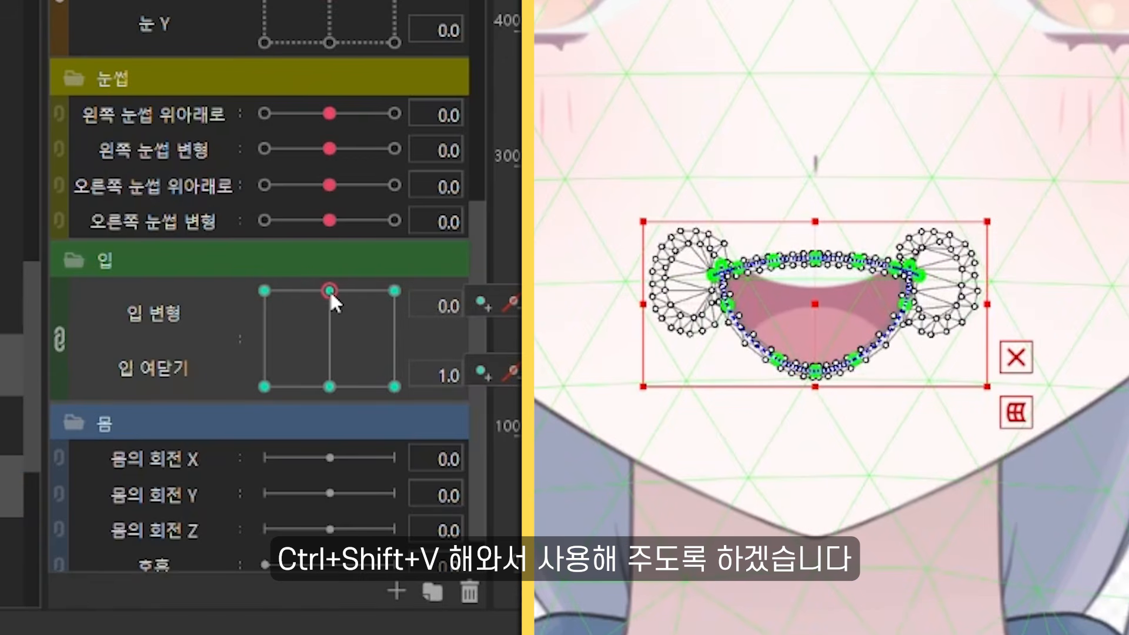
{"action": "key", "text": "ctrl+shift+v"}
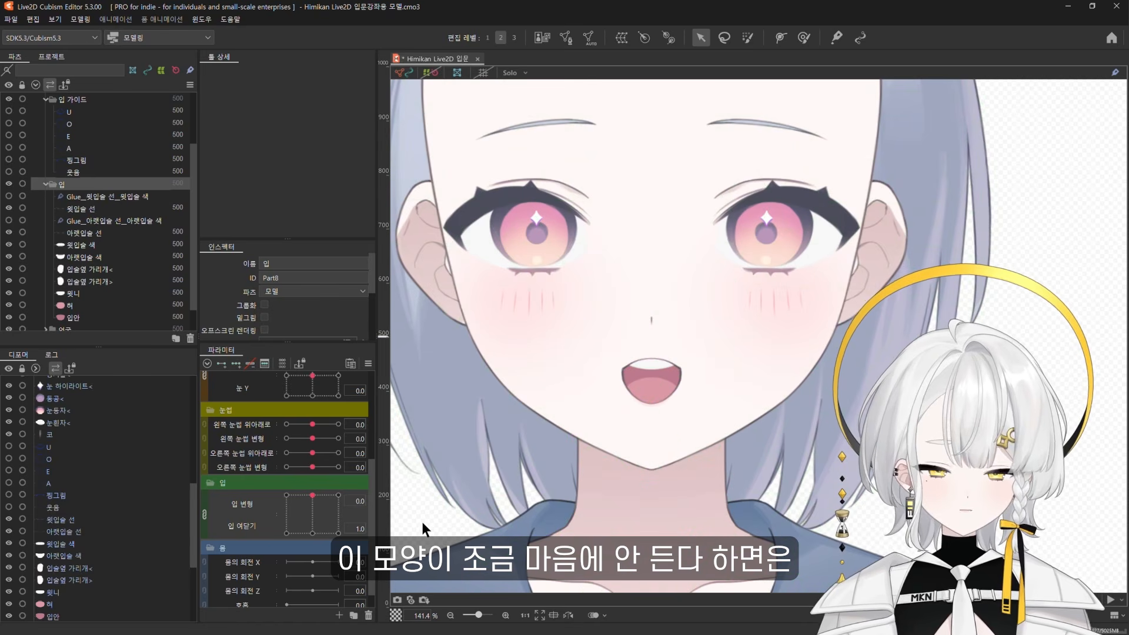
Refine the two inner side point pairs of 윗입술 선 on the middle open-mouth key
{"action": "left_click", "coordinate": [95, 211]}
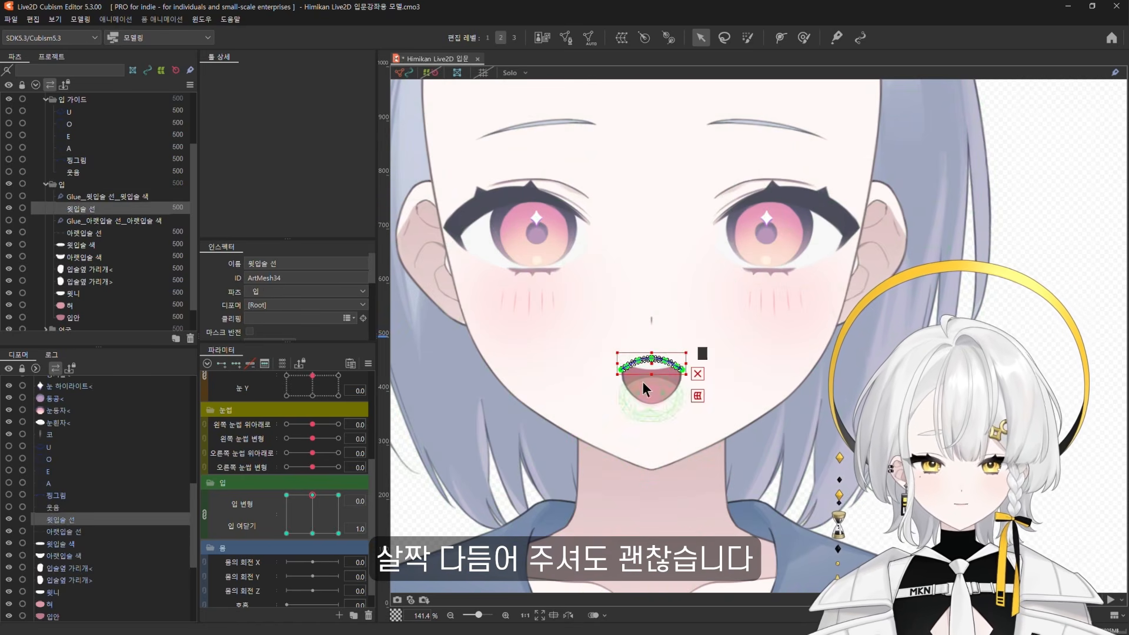
{"action": "scroll", "coordinate": [650, 381], "scroll_direction": "up", "scroll_amount": 5}
{"action": "left_click", "coordinate": [512, 290]}
{"action": "left_click", "coordinate": [793, 290], "text": "shift"}
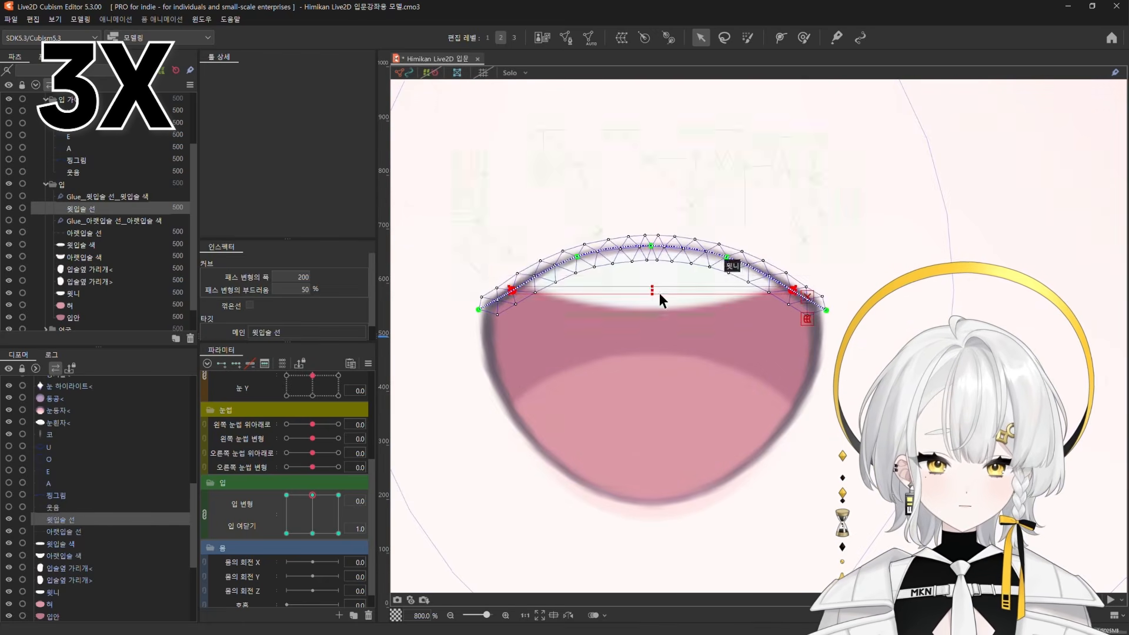
{"action": "left_click", "coordinate": [576, 254]}
{"action": "left_click", "coordinate": [728, 254], "text": "shift"}
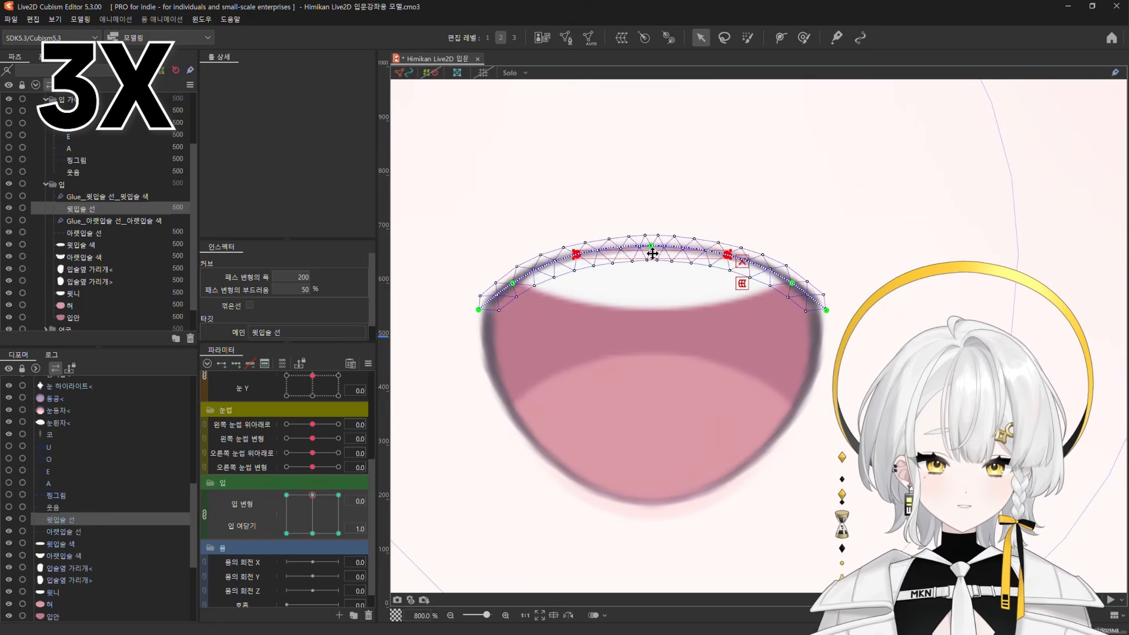
{"action": "key", "text": "Escape"}
Lower the end points of 윗입술 선 slightly and check the middle open mouth with nothing selected
{"action": "scroll", "coordinate": [547, 397], "scroll_direction": "down", "scroll_amount": 1}
{"action": "left_click", "coordinate": [531, 312]}
{"action": "scroll", "coordinate": [621, 359], "scroll_direction": "up", "scroll_amount": 1}
{"action": "left_click", "coordinate": [447, 324]}
{"action": "left_click", "coordinate": [795, 325], "text": "shift"}
{"action": "left_click_drag", "start_coordinate": [620, 325], "coordinate": [620, 330]}
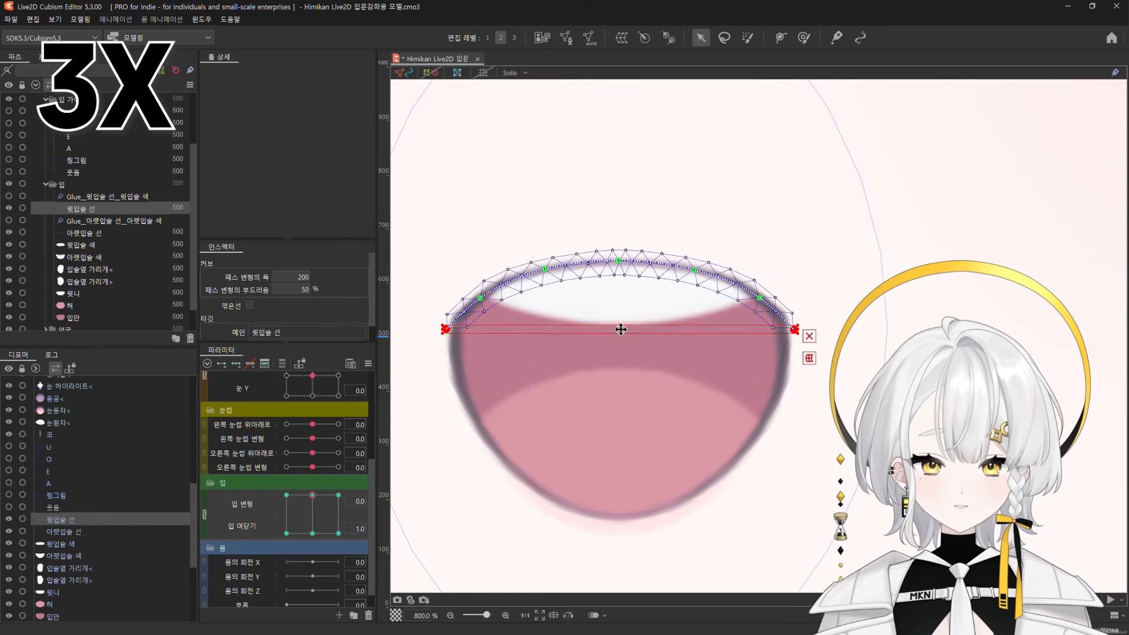
{"action": "left_click", "coordinate": [76, 185]}
{"action": "scroll", "coordinate": [637, 429], "scroll_direction": "down", "scroll_amount": 6}
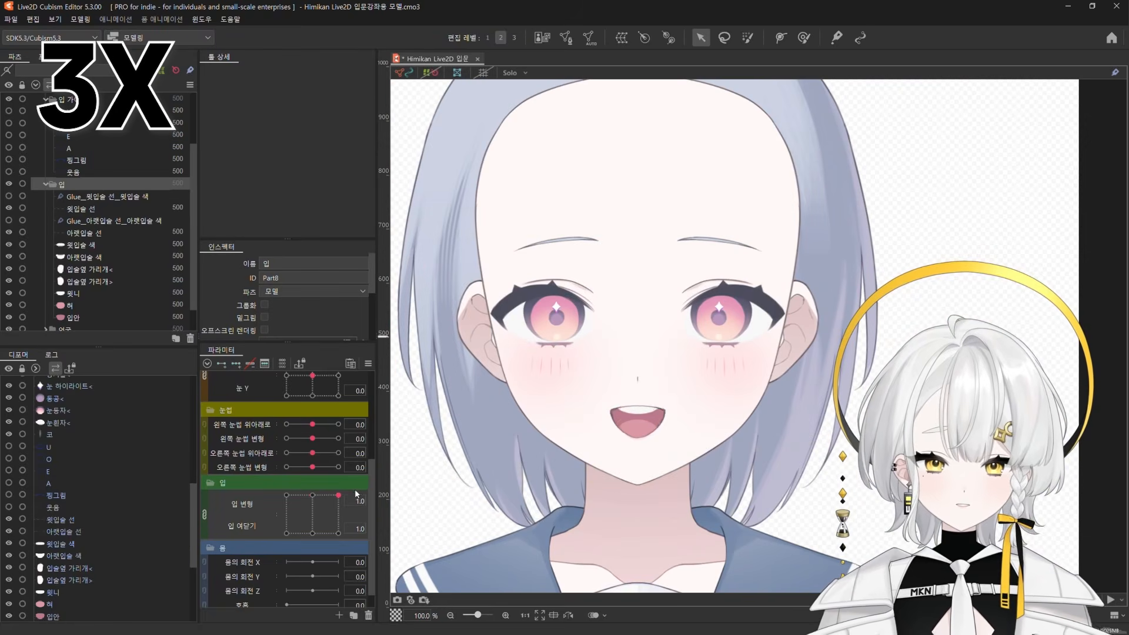
Sweep the linked 입 변형 and 입 여닫기 parameters across their whole range to examine the six mouth shapes
{"action": "left_click_drag", "start_coordinate": [339, 495], "coordinate": [272, 530]}
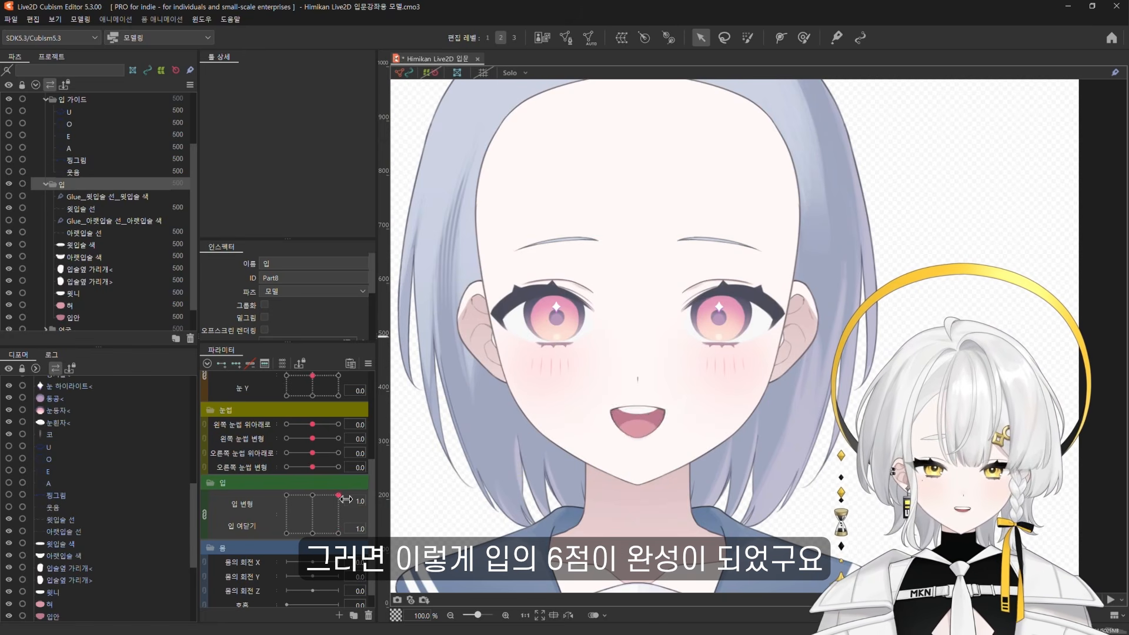
{"action": "left_click_drag", "start_coordinate": [346, 499], "coordinate": [282, 511]}
{"action": "left_click_drag", "start_coordinate": [352, 523], "coordinate": [280, 494]}
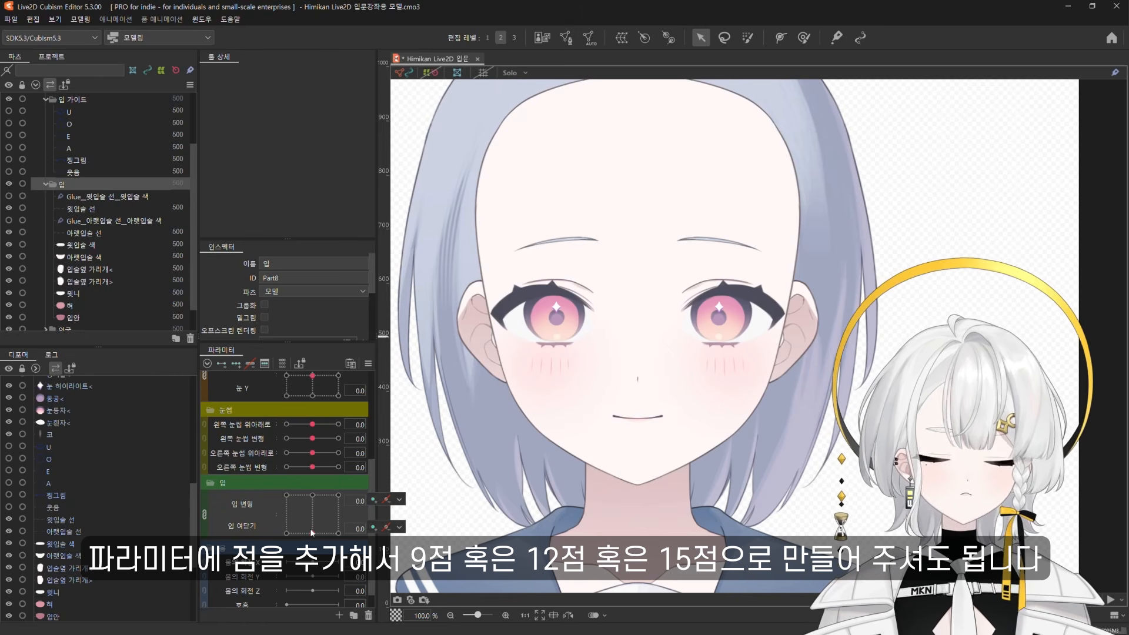
Unlink the mouth parameters, add a middle key on 입 여닫기 for both lip lines and side covers, and relink them
{"action": "left_click", "coordinate": [205, 514]}
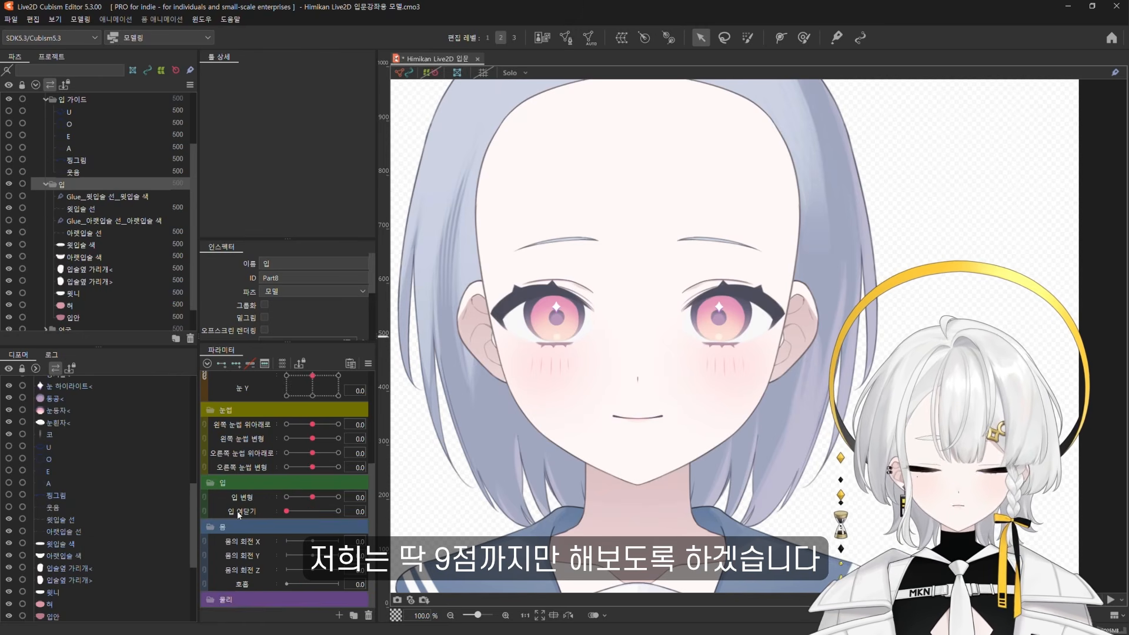
{"action": "left_click", "coordinate": [81, 209]}
{"action": "left_click", "coordinate": [84, 233], "text": "ctrl"}
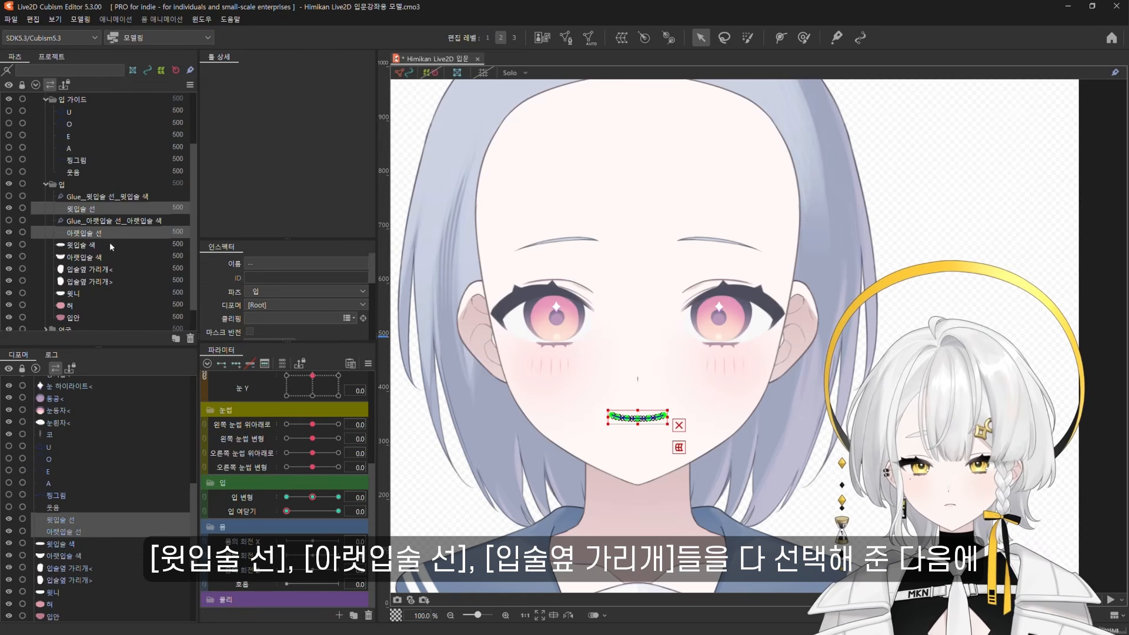
{"action": "left_click", "coordinate": [109, 270], "text": "ctrl"}
{"action": "left_click", "coordinate": [110, 281], "text": "ctrl"}
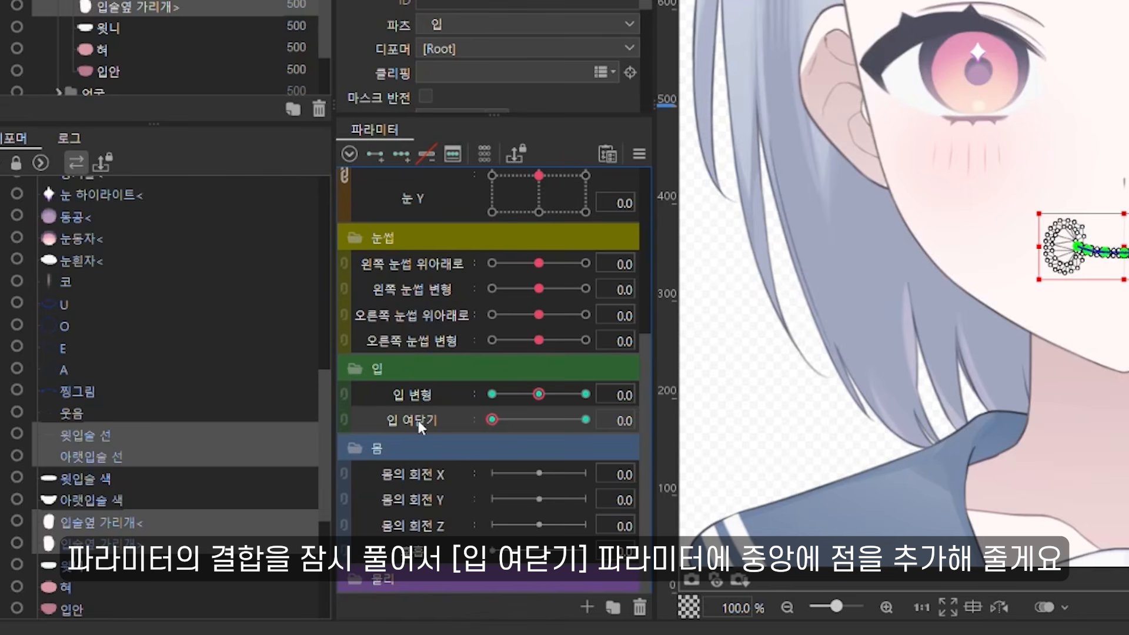
{"action": "left_click", "coordinate": [403, 154]}
{"action": "left_click", "coordinate": [345, 394]}
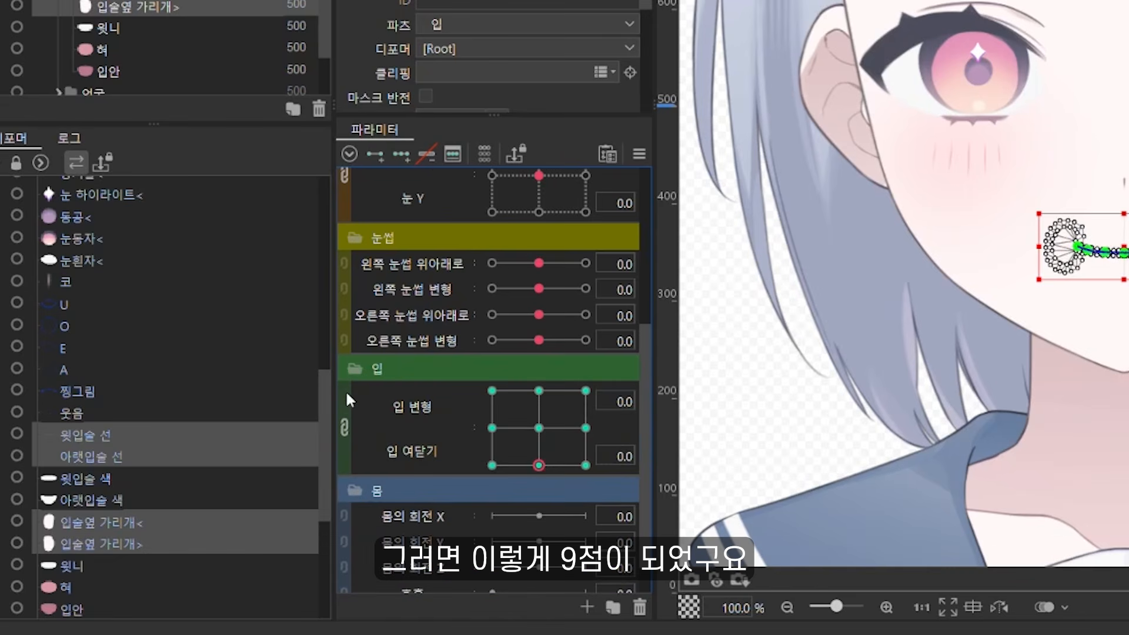
Examine the mouth shapes at the three added keys on 입 여닫기 0.5
{"action": "left_click", "coordinate": [494, 428]}
{"action": "left_click", "coordinate": [585, 429]}
{"action": "left_click", "coordinate": [539, 428]}
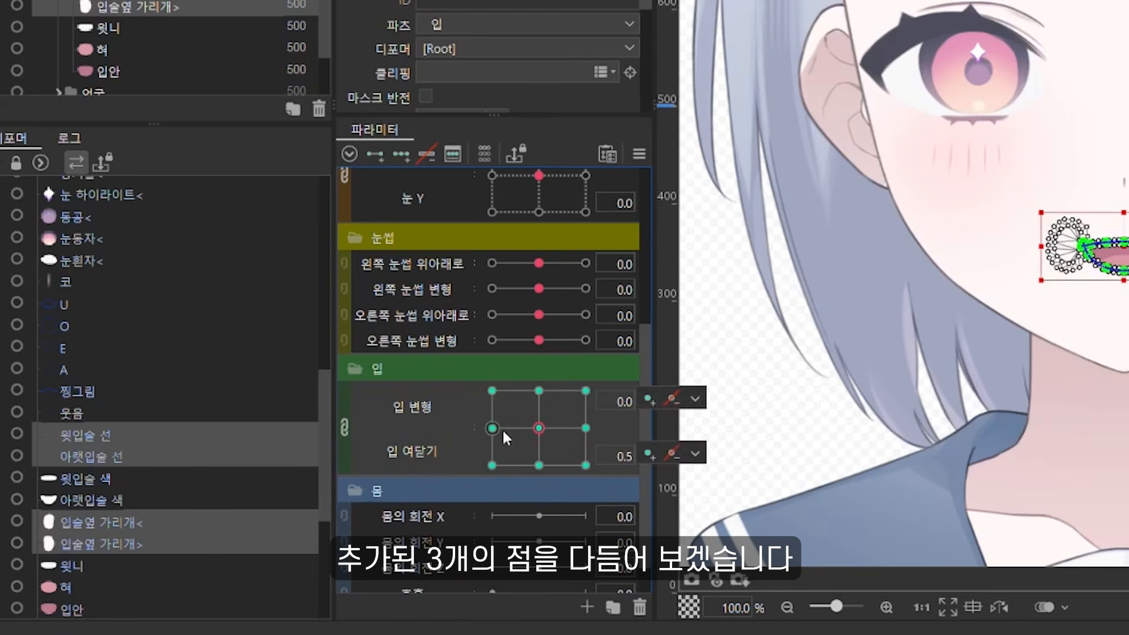
Show the E guide at 입 변형 1.0, 입 여닫기 0.5 and fit the points of 윗입술 선 to its upper edge
{"action": "left_click", "coordinate": [585, 428]}
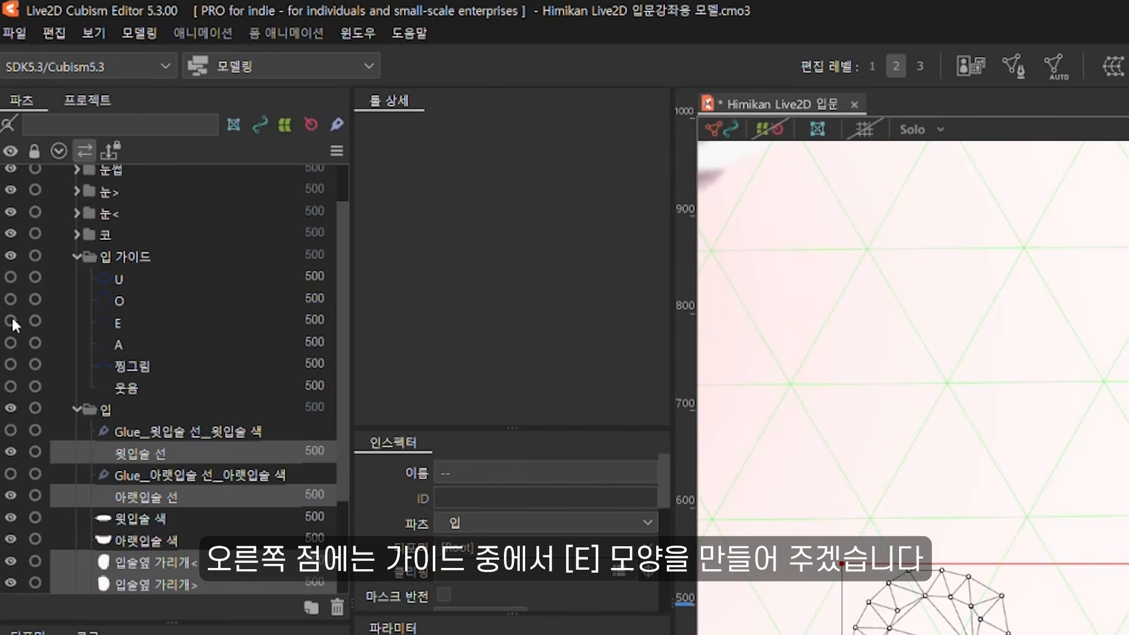
{"action": "left_click", "coordinate": [11, 321]}
{"action": "left_click", "coordinate": [172, 450]}
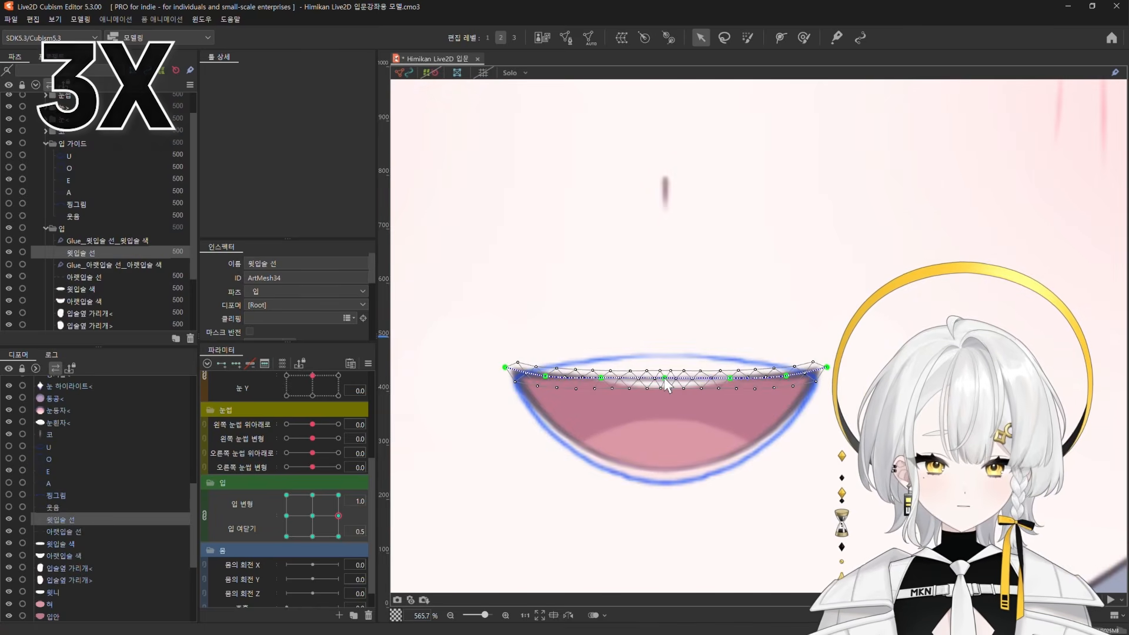
{"action": "mouse_move", "coordinate": [664, 378]}
{"action": "left_mouse_down"}
{"action": "mouse_move", "coordinate": [666, 356]}
{"action": "mouse_move", "coordinate": [666, 379]}
{"action": "left_mouse_up"}
{"action": "left_click", "coordinate": [601, 378]}
{"action": "left_click", "coordinate": [730, 378], "text": "shift"}
{"action": "left_click", "coordinate": [786, 376]}
{"action": "left_click", "coordinate": [545, 376], "text": "shift"}
{"action": "left_click", "coordinate": [506, 367]}
{"action": "left_click", "coordinate": [827, 367], "text": "shift"}
Lower 아랫입술 선 onto the E guide and raise its end points slightly into the mouth corners
{"action": "left_click", "coordinate": [83, 277]}
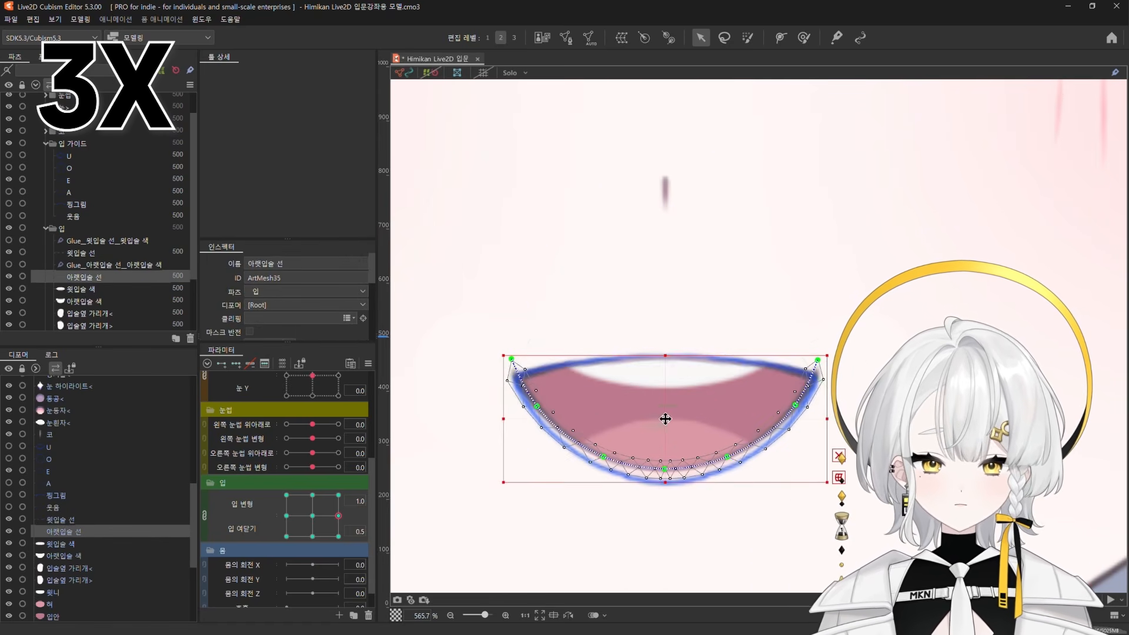
{"action": "left_click_drag", "start_coordinate": [665, 418], "coordinate": [666, 429]}
{"action": "left_click", "coordinate": [511, 368]}
{"action": "left_click", "coordinate": [817, 368], "text": "shift"}
{"action": "left_click_drag", "start_coordinate": [665, 368], "coordinate": [663, 365]}
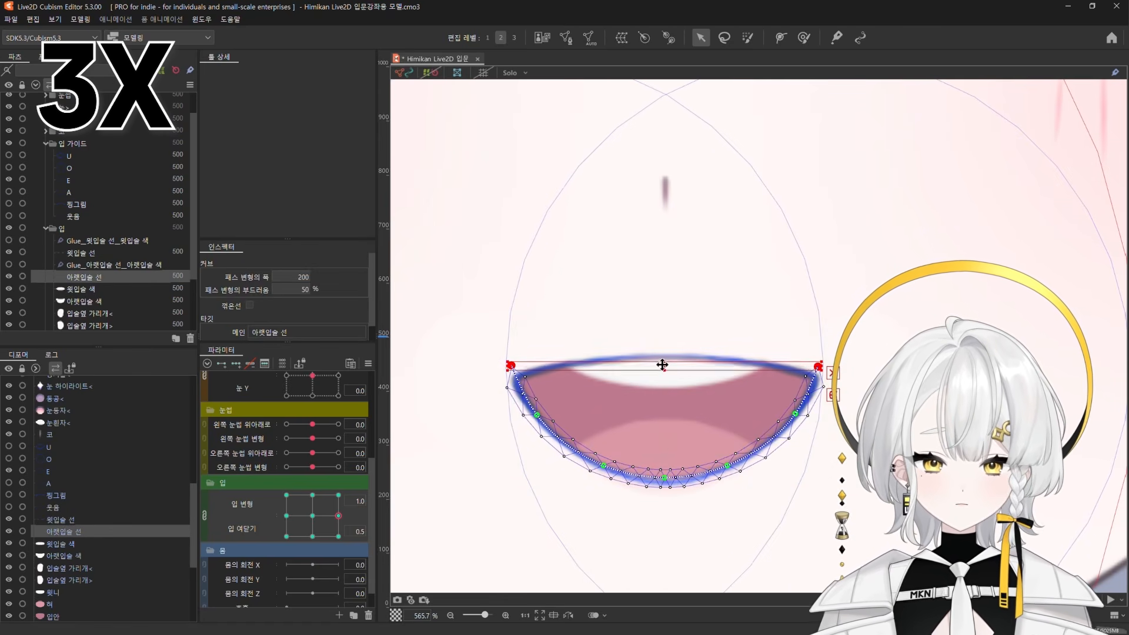
Hide the E guide and check the E mouth on the face with nothing selected
{"action": "left_click", "coordinate": [9, 180]}
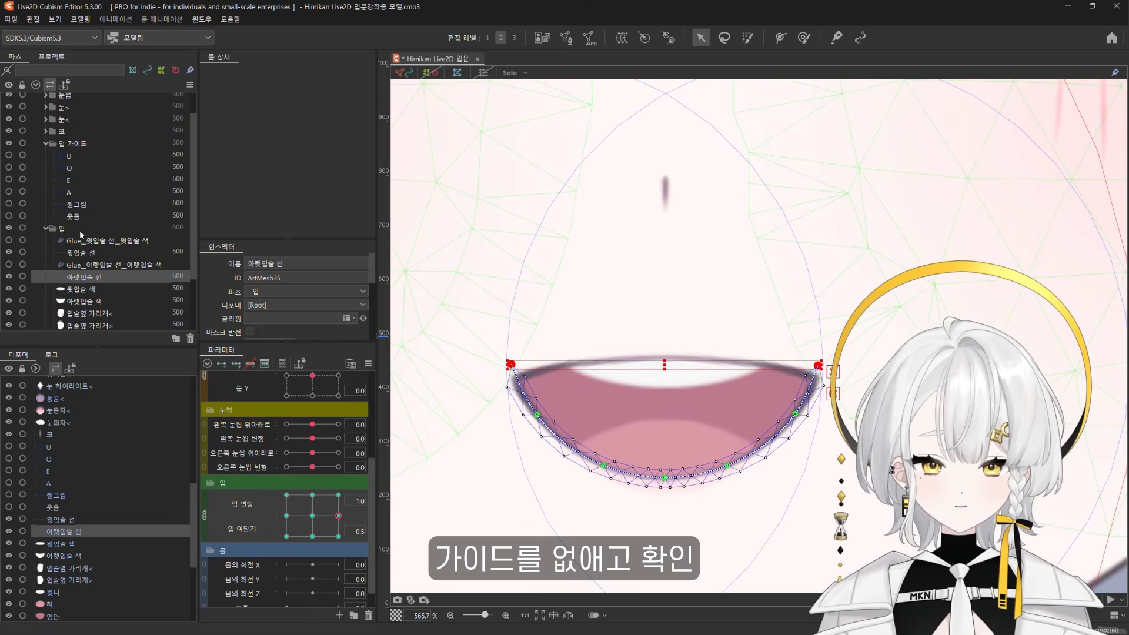
{"action": "left_click", "coordinate": [79, 230]}
{"action": "scroll", "coordinate": [631, 431], "scroll_direction": "down", "scroll_amount": 4}
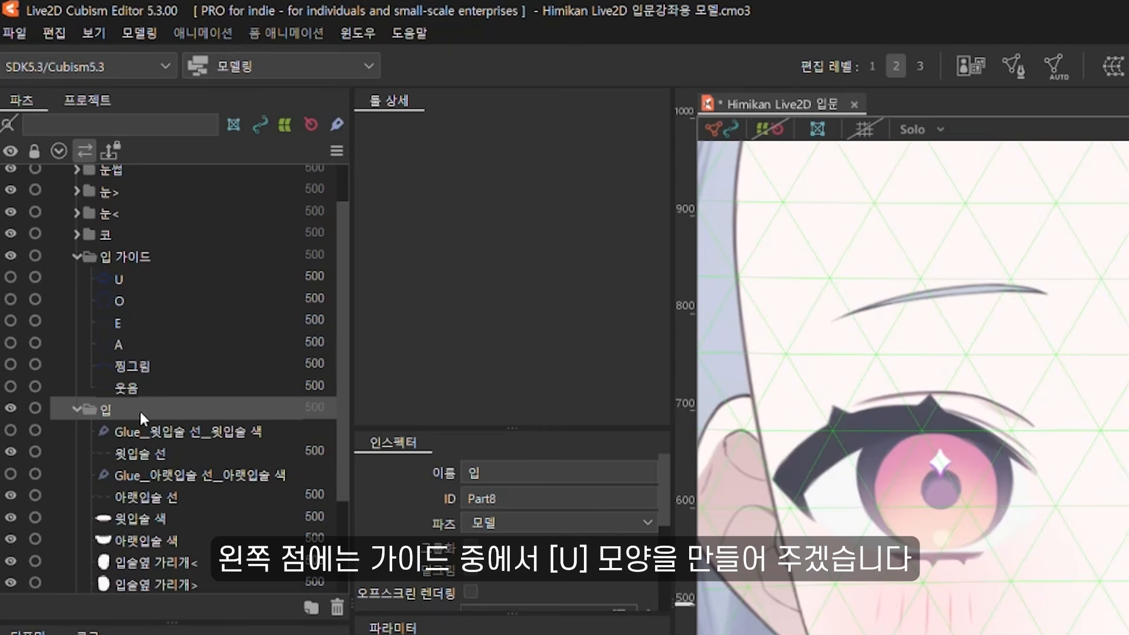
Show the U guide at 입 변형 -1.0, 입 여닫기 0.5 and lower both lip lines and side covers together onto it
{"action": "left_click", "coordinate": [10, 277]}
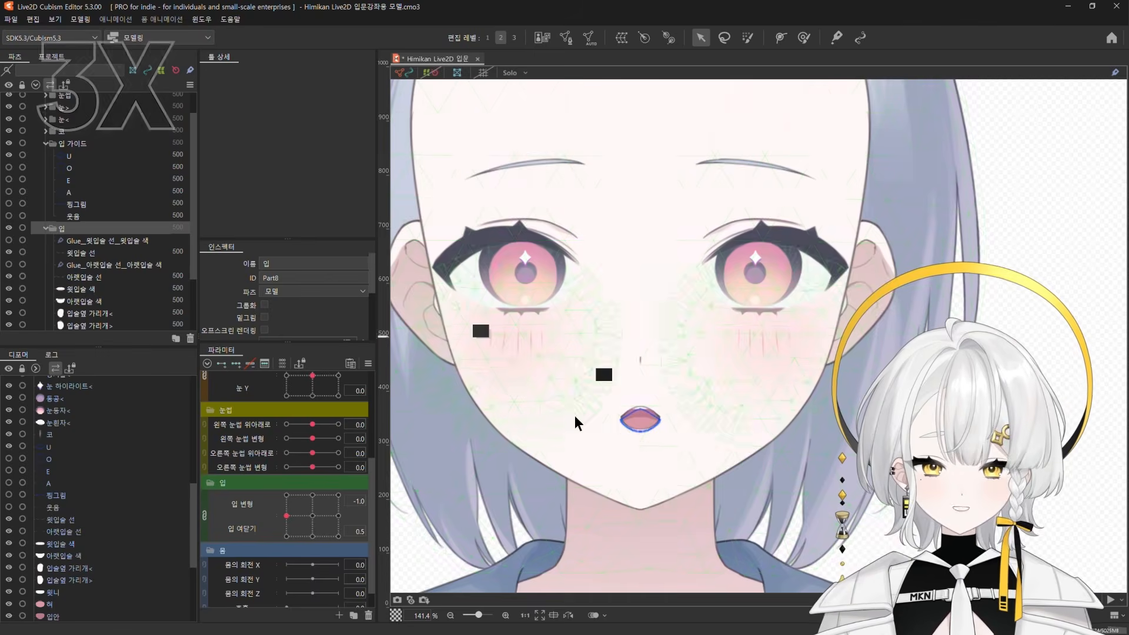
{"action": "scroll", "coordinate": [574, 415], "scroll_direction": "up", "scroll_amount": 5}
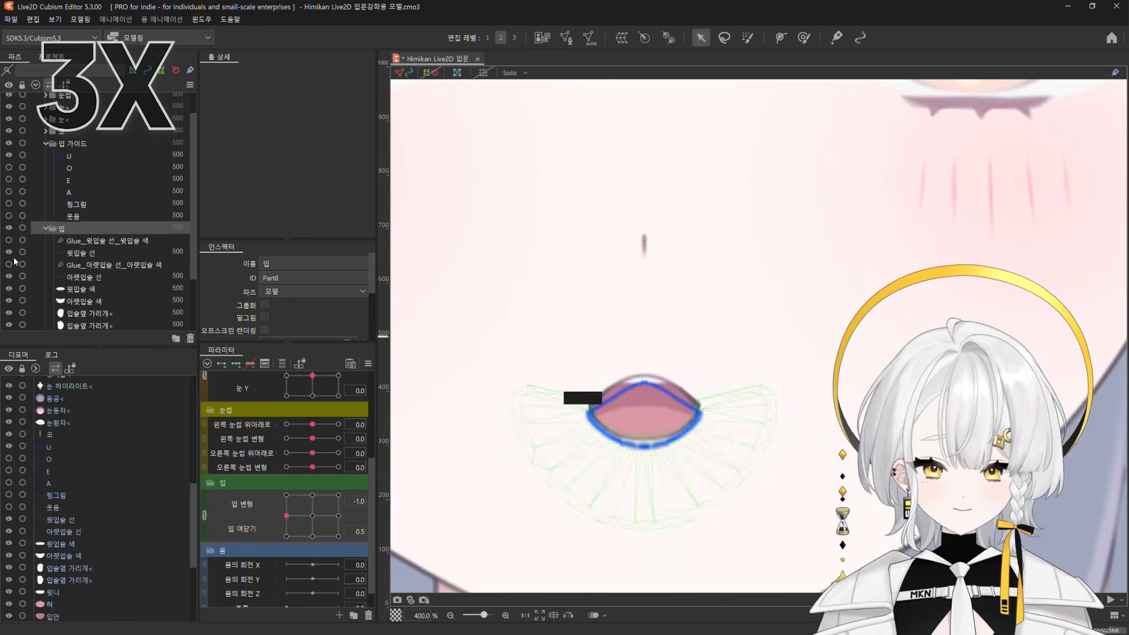
{"action": "left_click", "coordinate": [640, 402]}
{"action": "left_click", "coordinate": [98, 313], "text": "ctrl"}
{"action": "left_click", "coordinate": [98, 326], "text": "ctrl"}
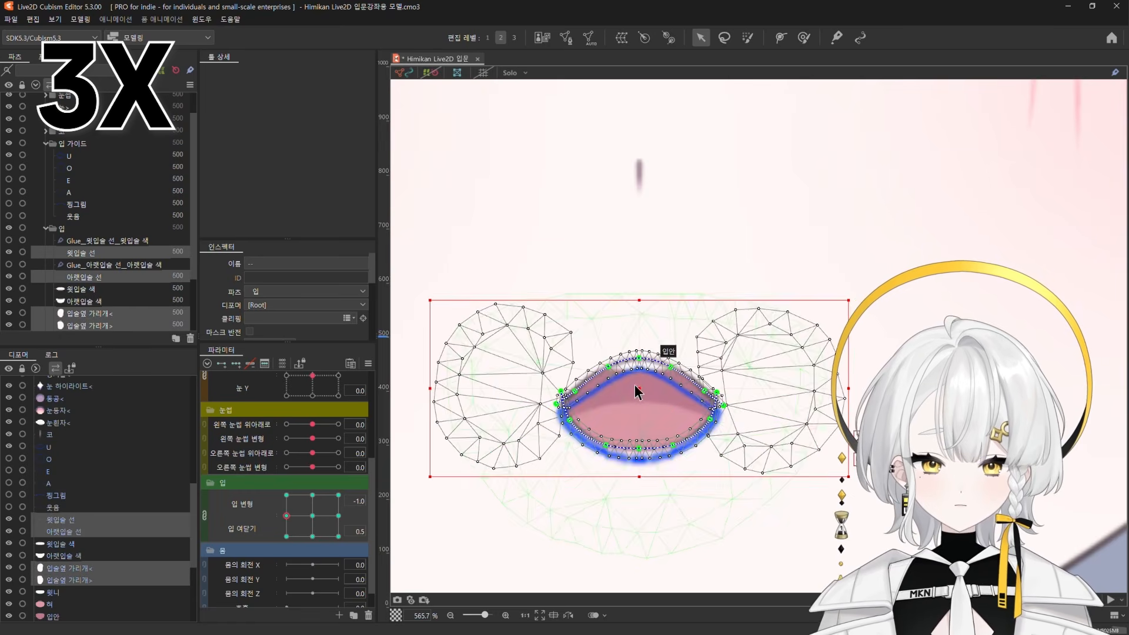
{"action": "left_click_drag", "start_coordinate": [638, 390], "coordinate": [640, 400]}
Adjust the inner side point pair of 윗입술 선 to the U guide and deselect the line
{"action": "left_click", "coordinate": [118, 253]}
{"action": "left_click", "coordinate": [608, 378]}
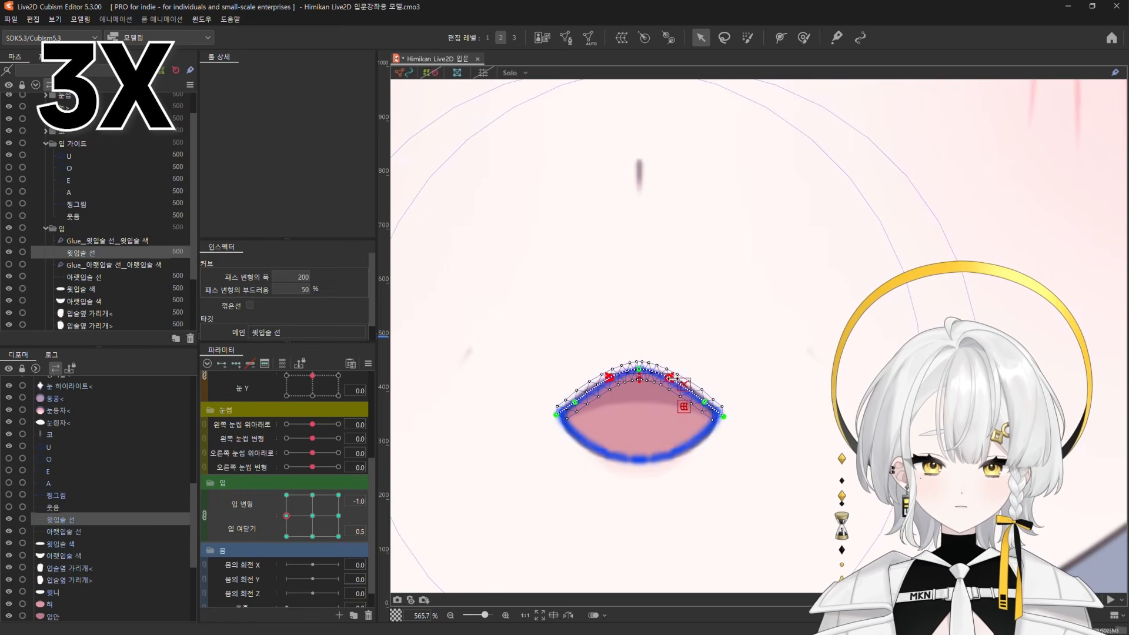
{"action": "left_click", "coordinate": [90, 229]}
Enlarge the deform brush to 62.5 px and reshape both 입술옆 가리개 covers to hide the lip overhang beside the U mouth
{"action": "left_click", "coordinate": [100, 313]}
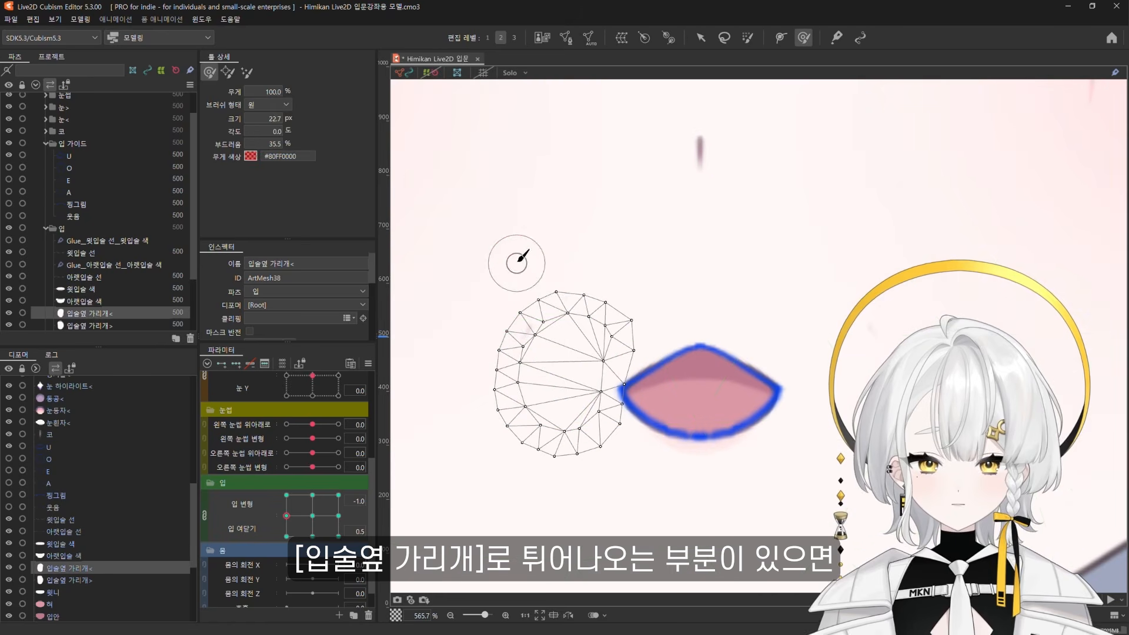
{"action": "left_click_drag", "start_coordinate": [522, 252], "coordinate": [498, 295]}
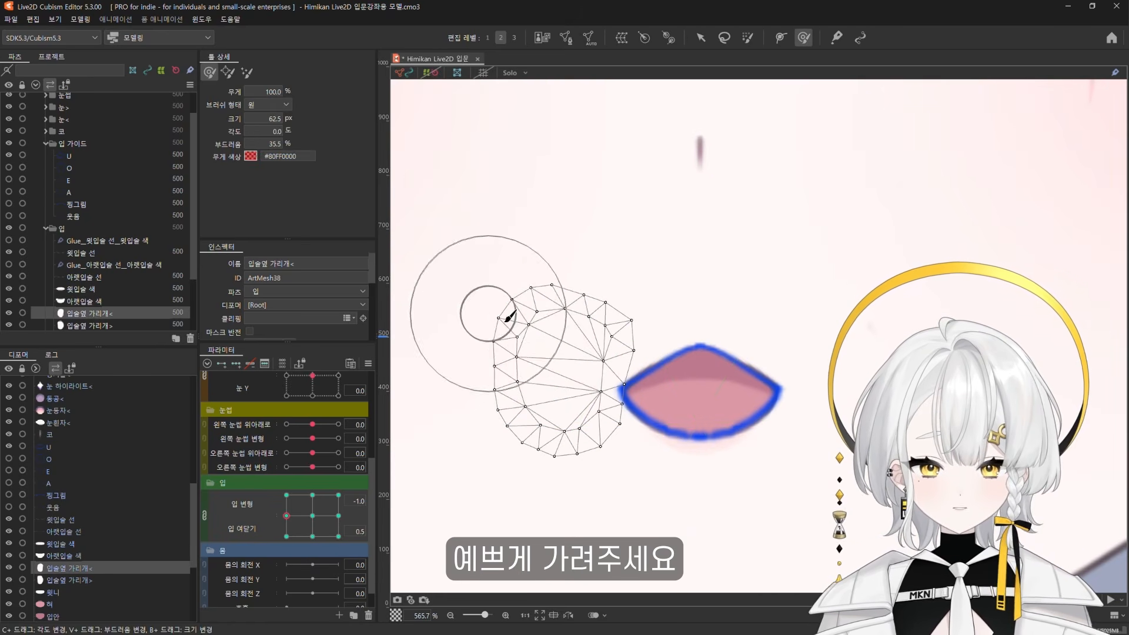
{"action": "left_click", "coordinate": [89, 326]}
{"action": "left_click", "coordinate": [111, 228]}
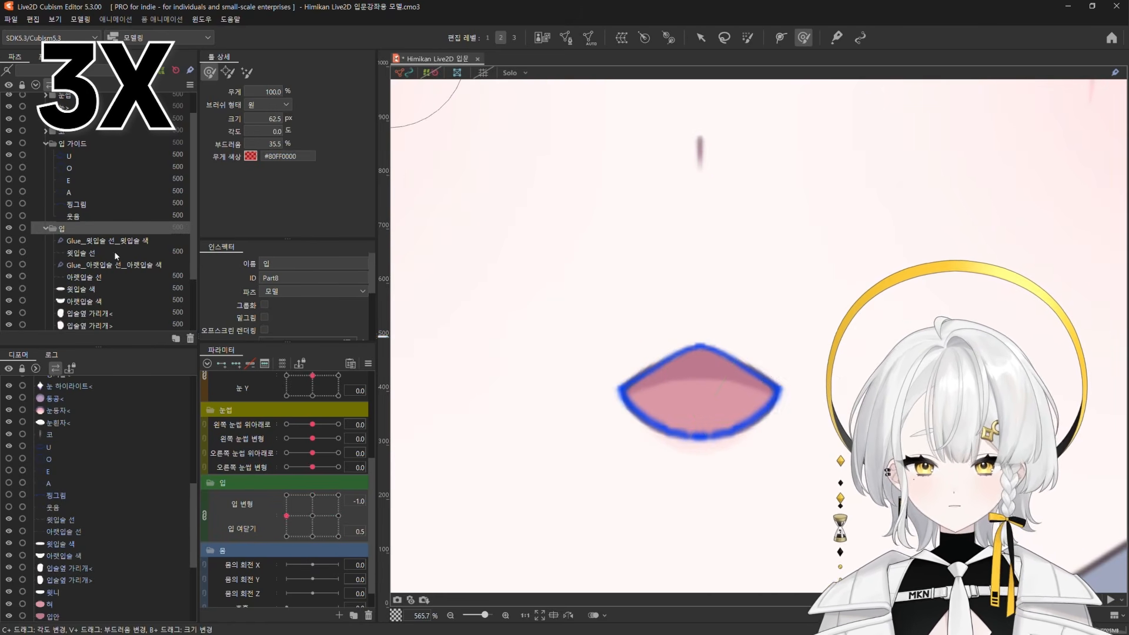
Adjust both 입술옆 가리개 covers at the E key (입 변형 1.0, 입 여닫기 0.5) and return to the U key
{"action": "left_click", "coordinate": [338, 516]}
{"action": "left_click", "coordinate": [100, 313]}
{"action": "left_click", "coordinate": [101, 325]}
{"action": "left_click", "coordinate": [106, 229]}
{"action": "left_click", "coordinate": [286, 516]}
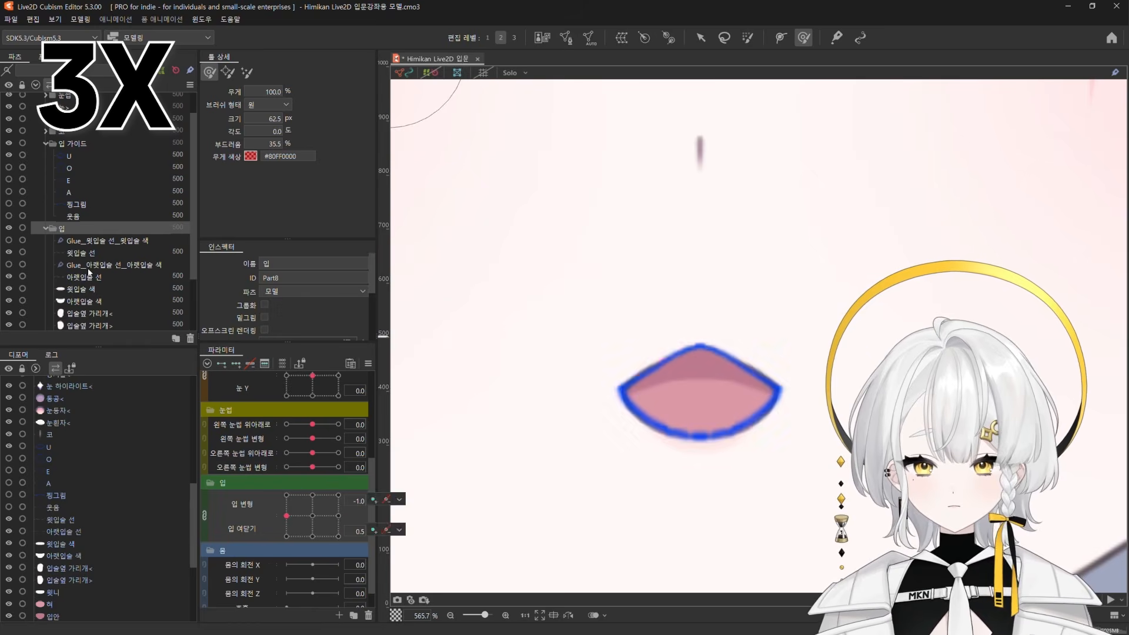
Hide the U guide and copy the lip lines' and side covers' shape from 입 변형 1.0, 입 여닫기 0.5 to the 0.0, 0.5 key
{"action": "left_click", "coordinate": [8, 156]}
{"action": "scroll", "coordinate": [605, 438], "scroll_direction": "down", "scroll_amount": 5}
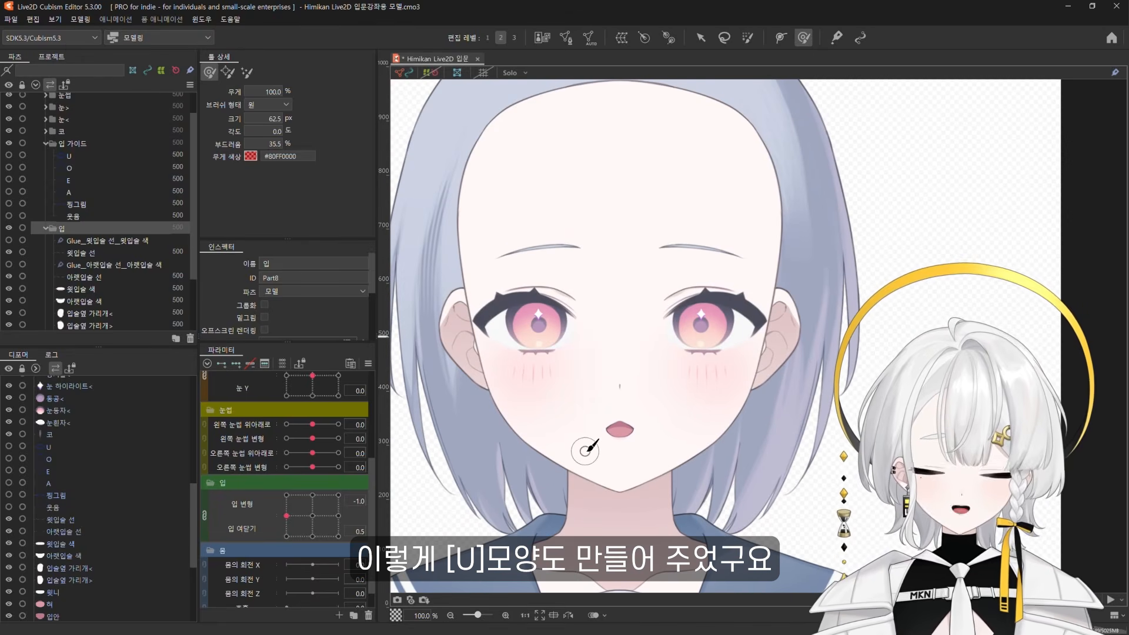
{"action": "left_click", "coordinate": [312, 515]}
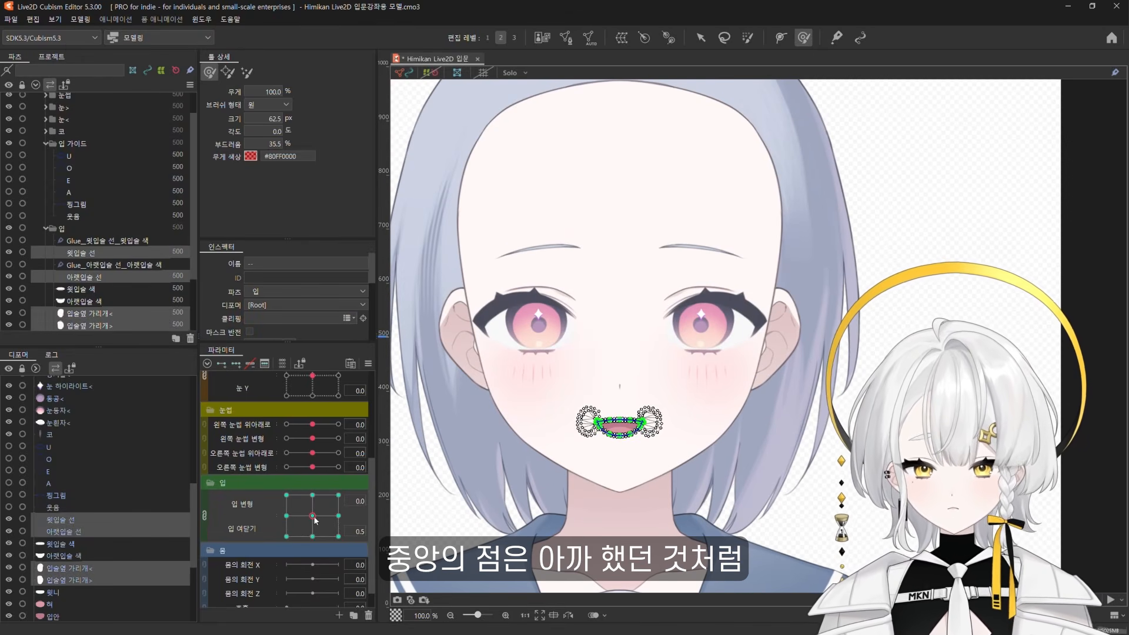
{"action": "left_click", "coordinate": [338, 516]}
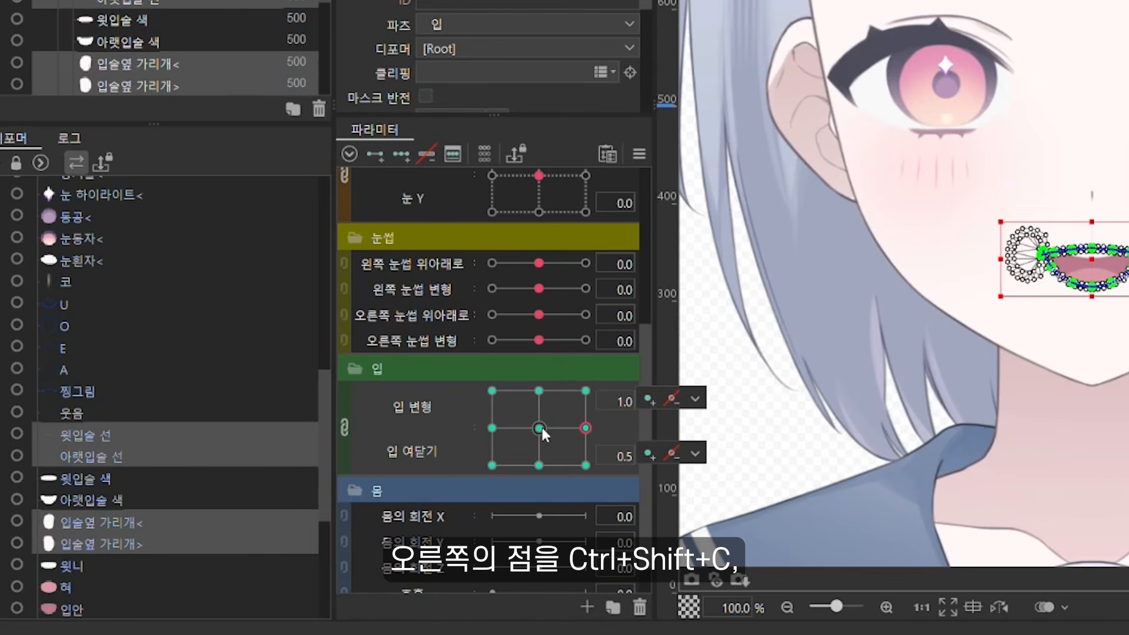
{"action": "left_click", "coordinate": [539, 428]}
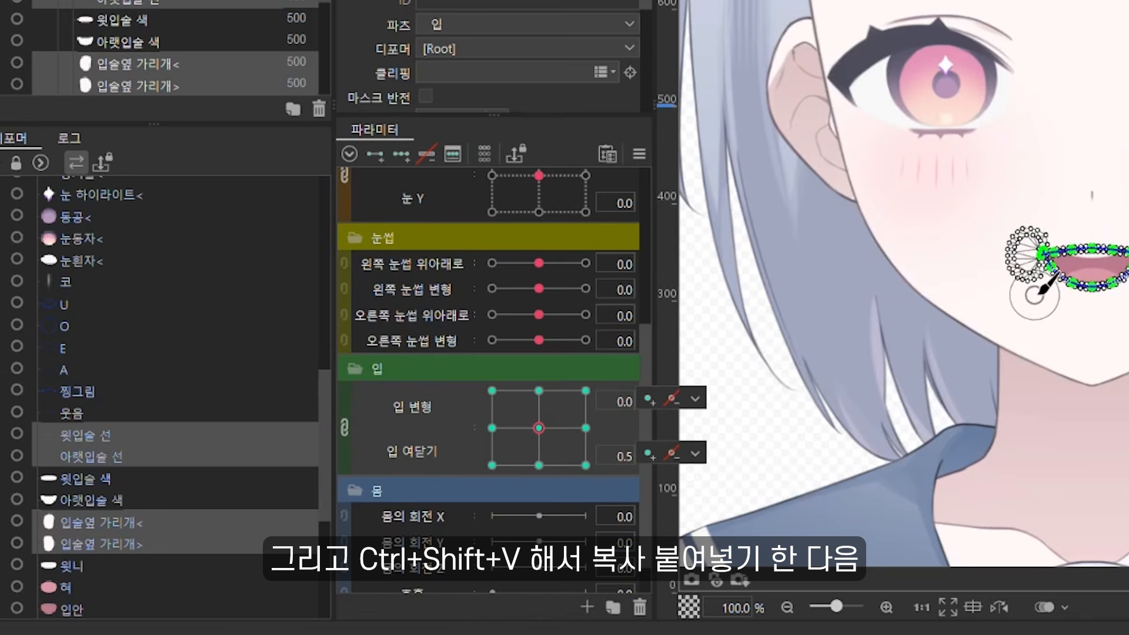
Narrow the lip lines and side covers slightly at the centre key and lower both corner points of 윗입술 선 a little
{"action": "scroll", "coordinate": [1088, 309], "scroll_direction": "up", "scroll_amount": 3}
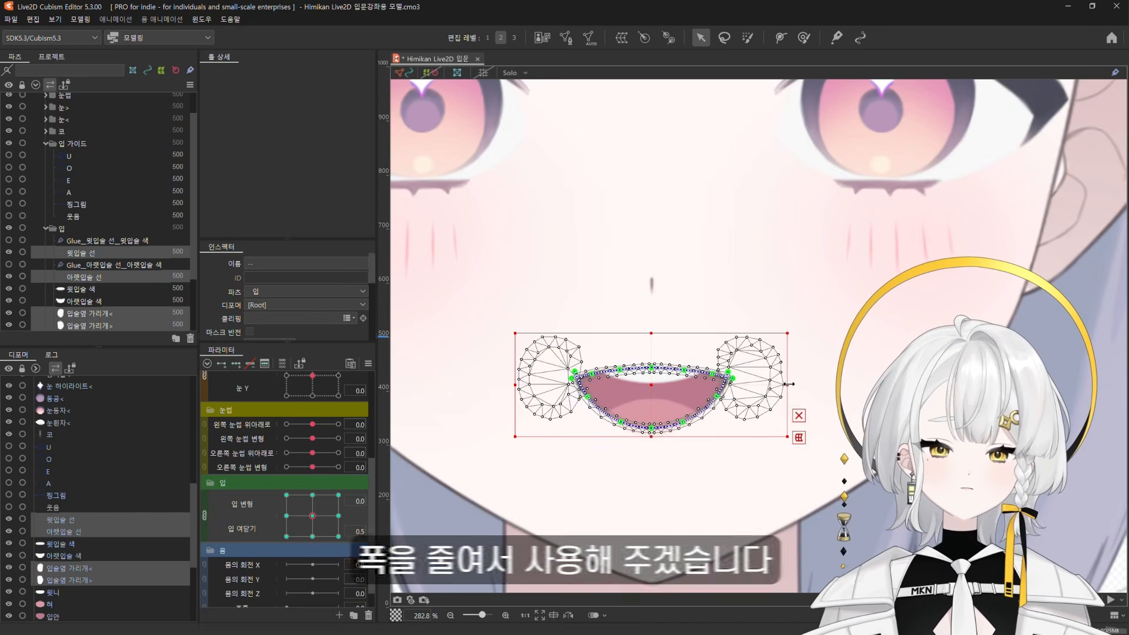
{"action": "left_click_drag", "start_coordinate": [789, 385], "coordinate": [773, 387]}
{"action": "scroll", "coordinate": [644, 392], "scroll_direction": "up", "scroll_amount": 2}
{"action": "left_click", "coordinate": [795, 368]}
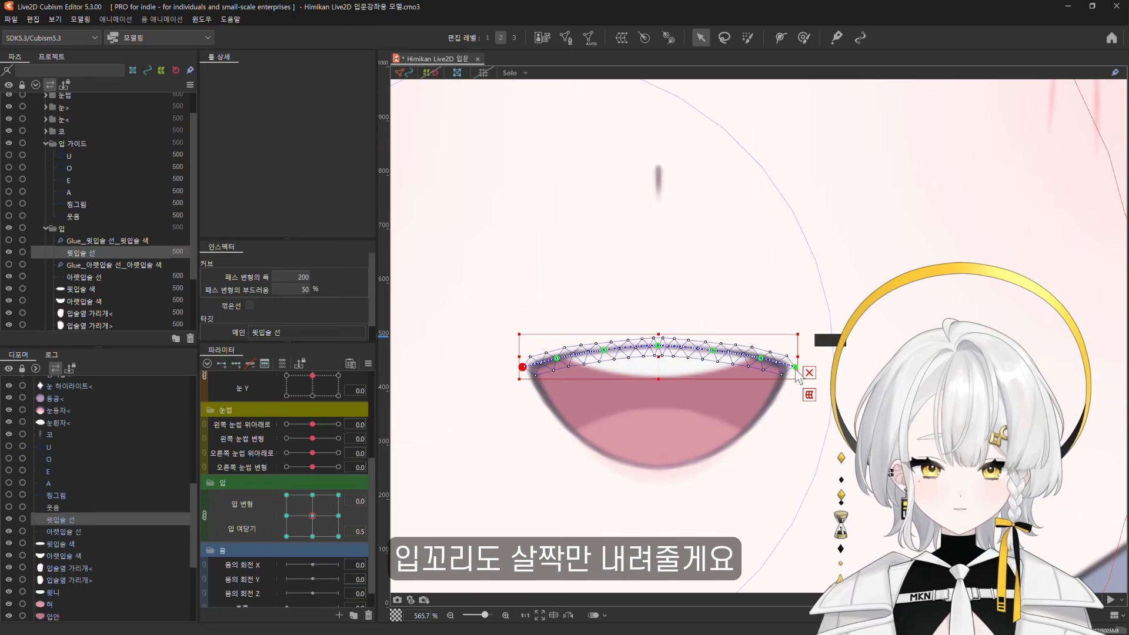
{"action": "left_click", "coordinate": [795, 367], "text": "shift"}
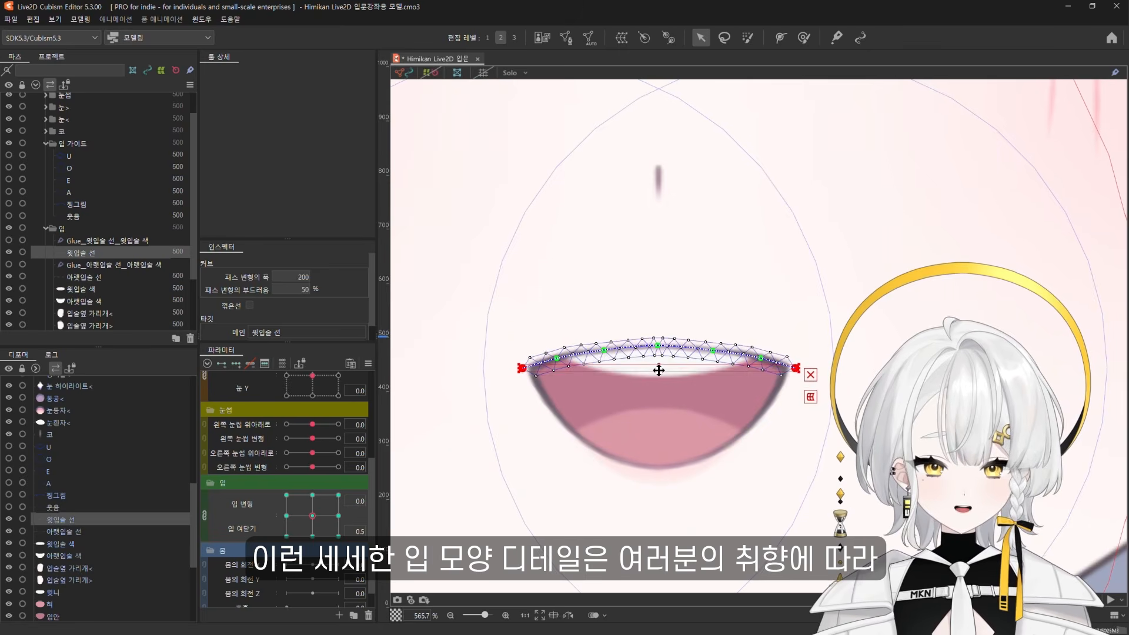
{"action": "left_click_drag", "start_coordinate": [659, 368], "coordinate": [659, 379]}
{"action": "left_click", "coordinate": [749, 369]}
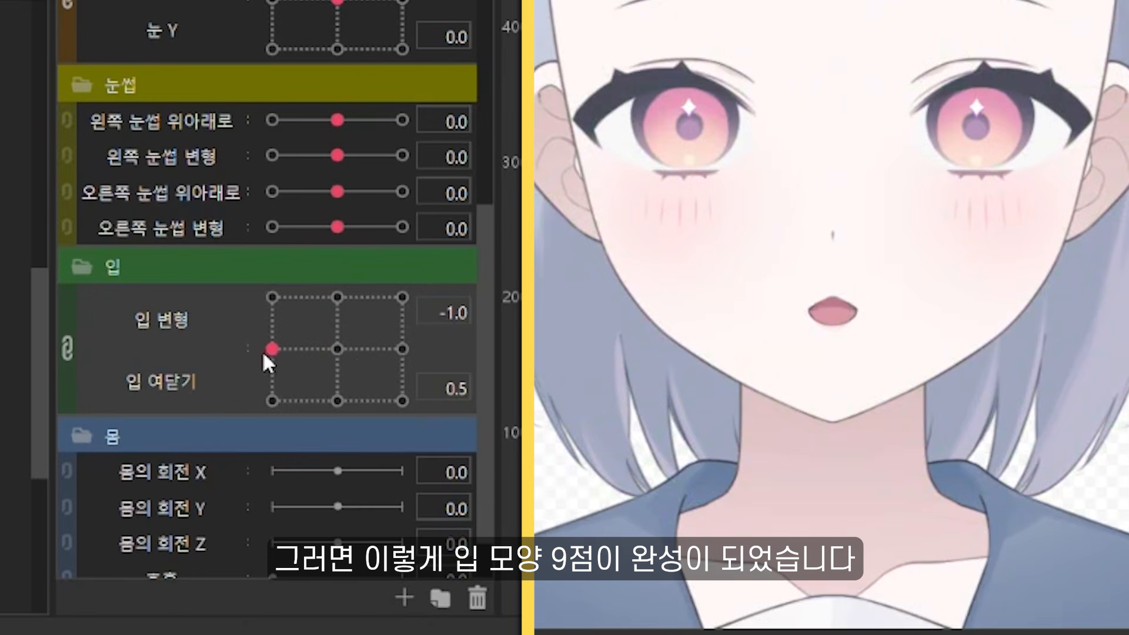
Check the nine mouth shapes by moving the combined 입 변형 and 입 여닫기 value across its grid
{"action": "left_click", "coordinate": [272, 297]}
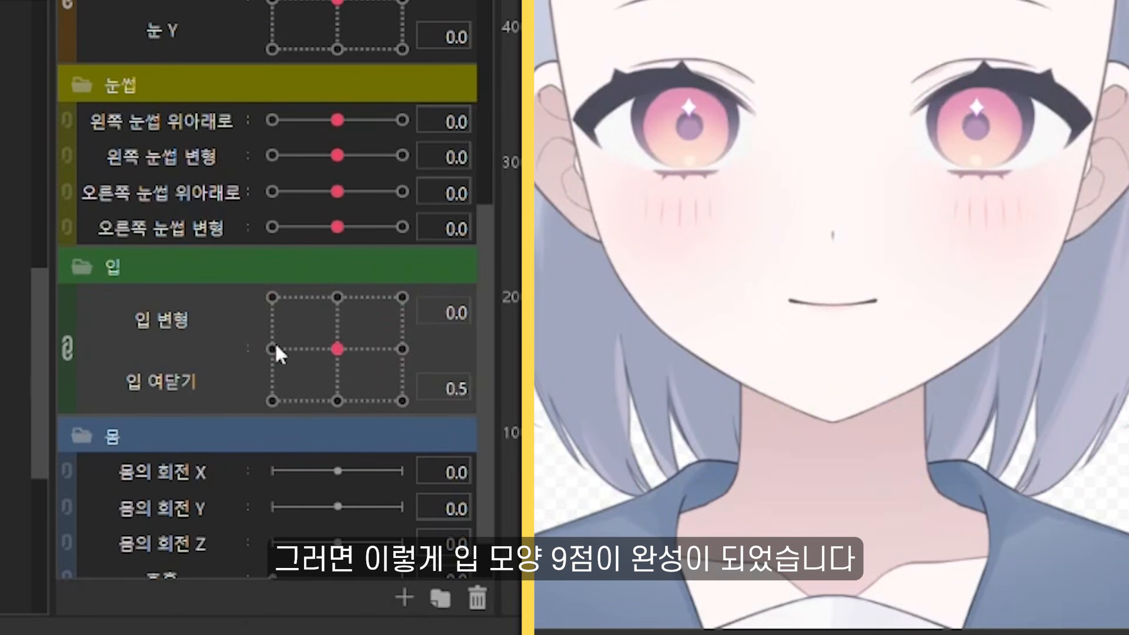
{"action": "left_click_drag", "start_coordinate": [275, 350], "coordinate": [247, 303]}
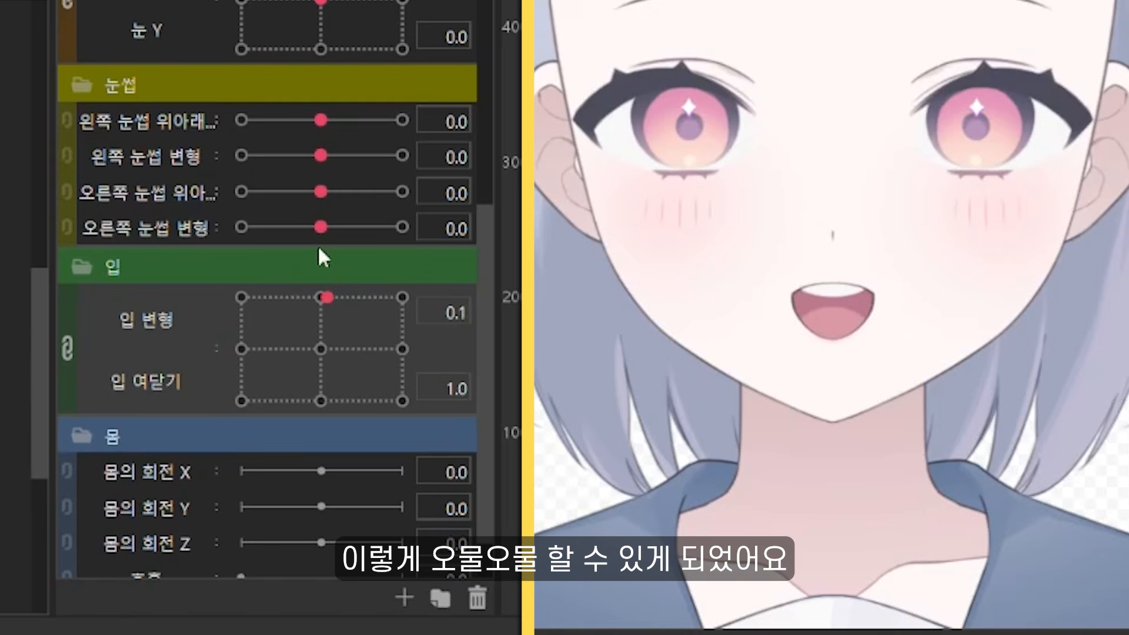
{"action": "left_click_drag", "start_coordinate": [326, 297], "coordinate": [241, 386]}
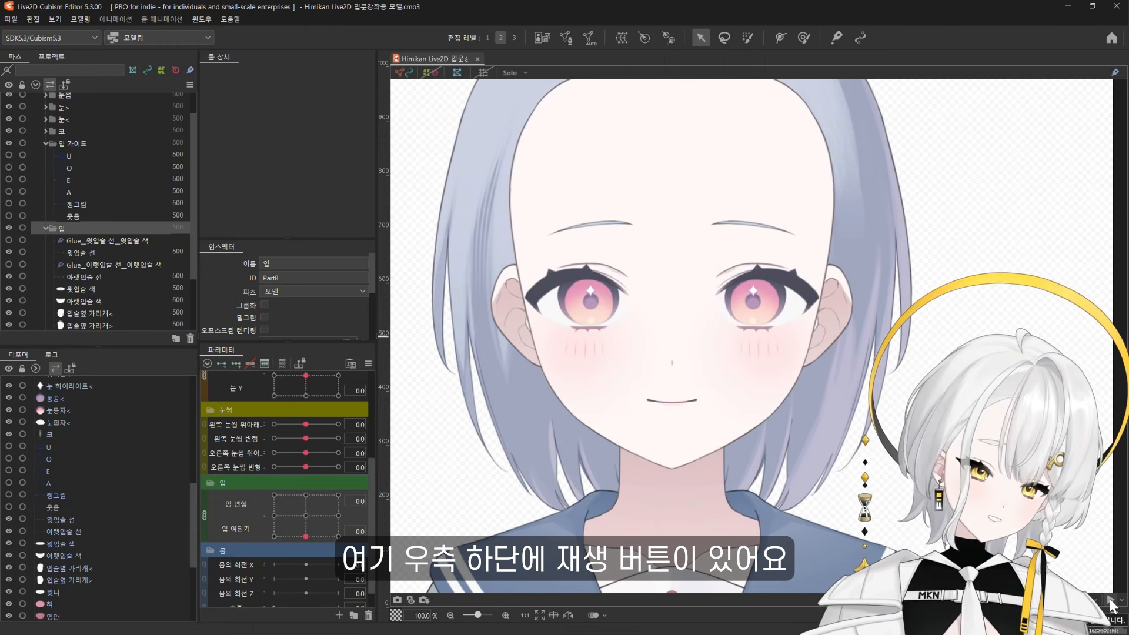
Play and stop the automatic parameter motion preview, and restore all parameters to their default values
{"action": "left_click", "coordinate": [1110, 601]}
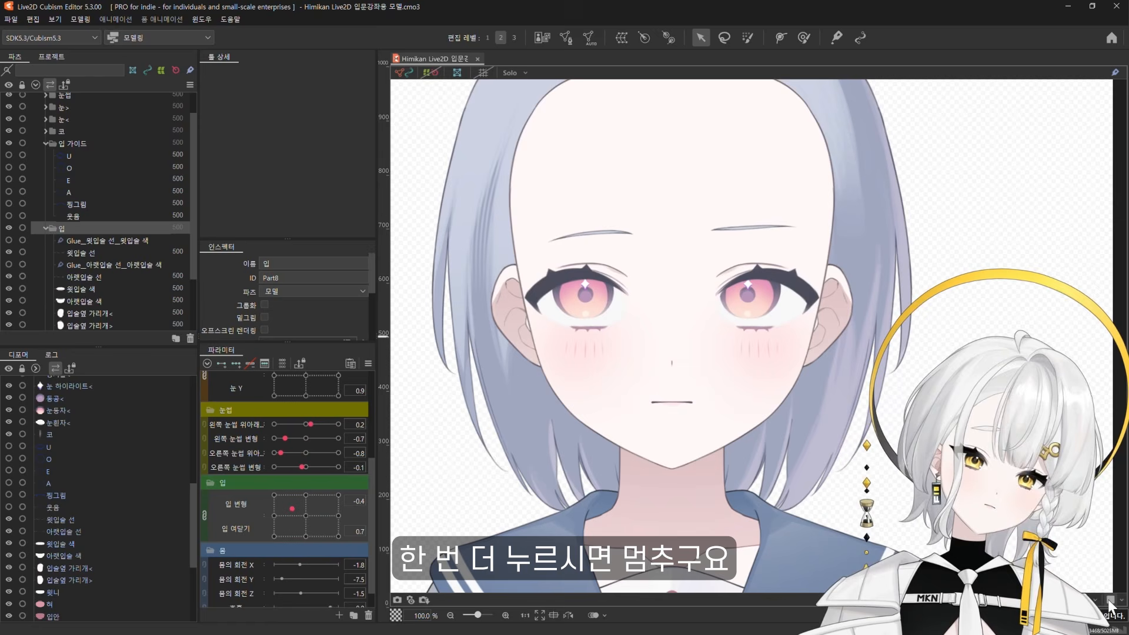
{"action": "left_click", "coordinate": [1110, 600]}
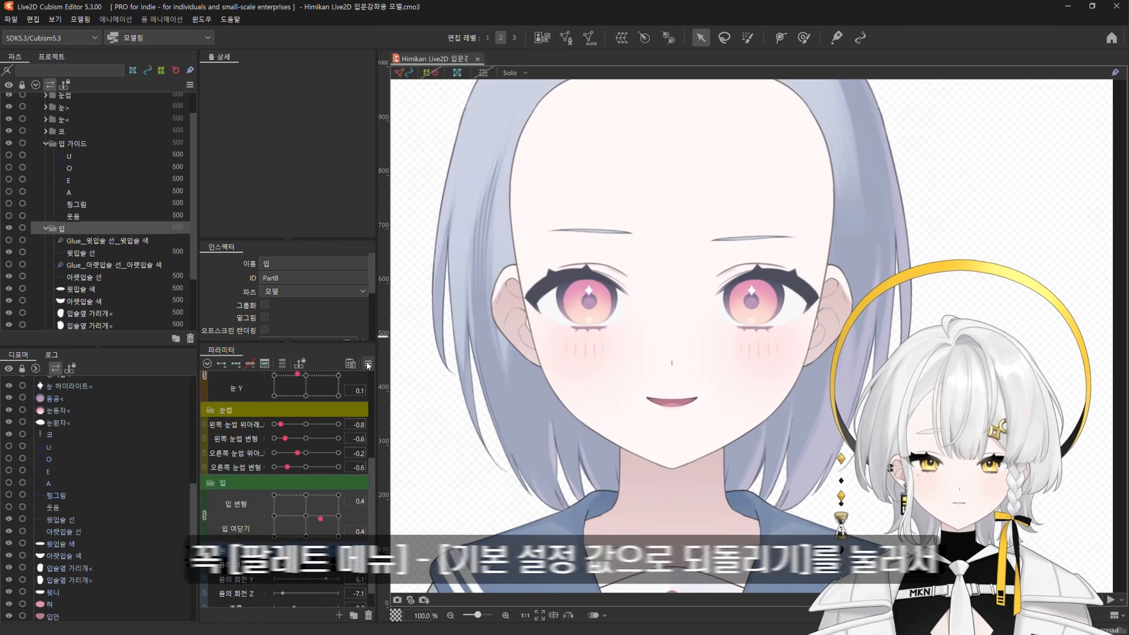
{"action": "left_click", "coordinate": [369, 366]}
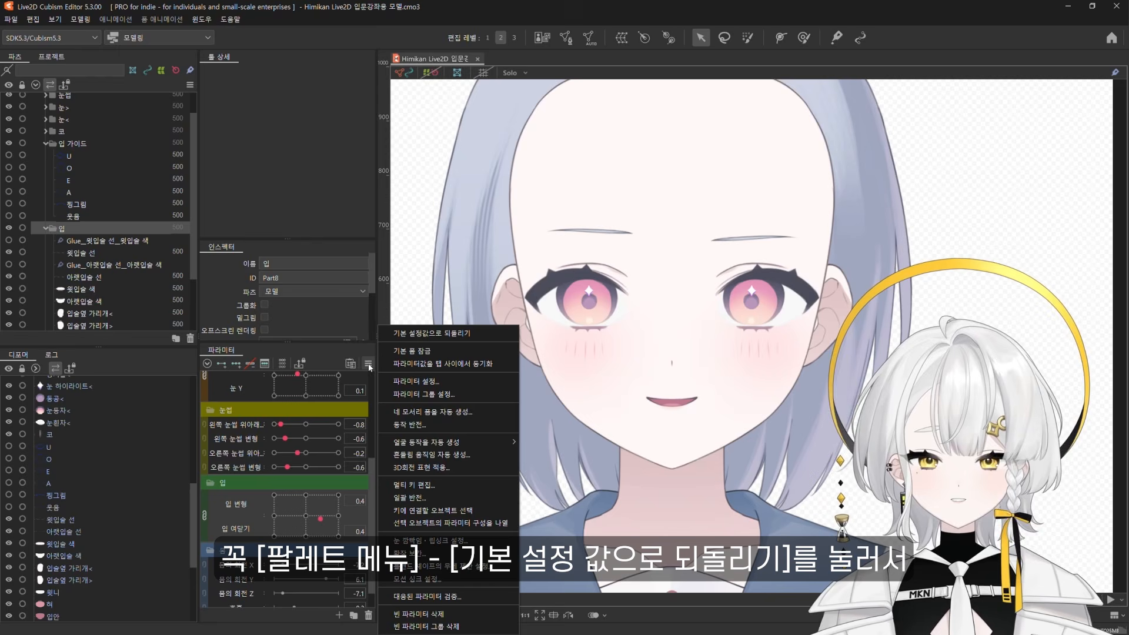
{"action": "left_click", "coordinate": [398, 333]}
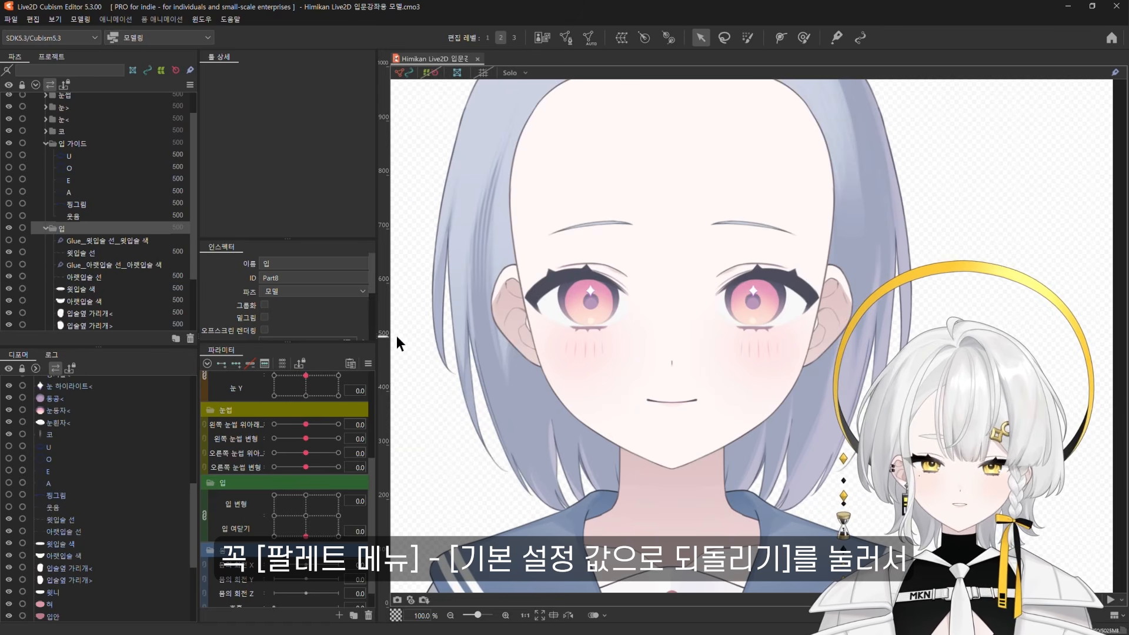